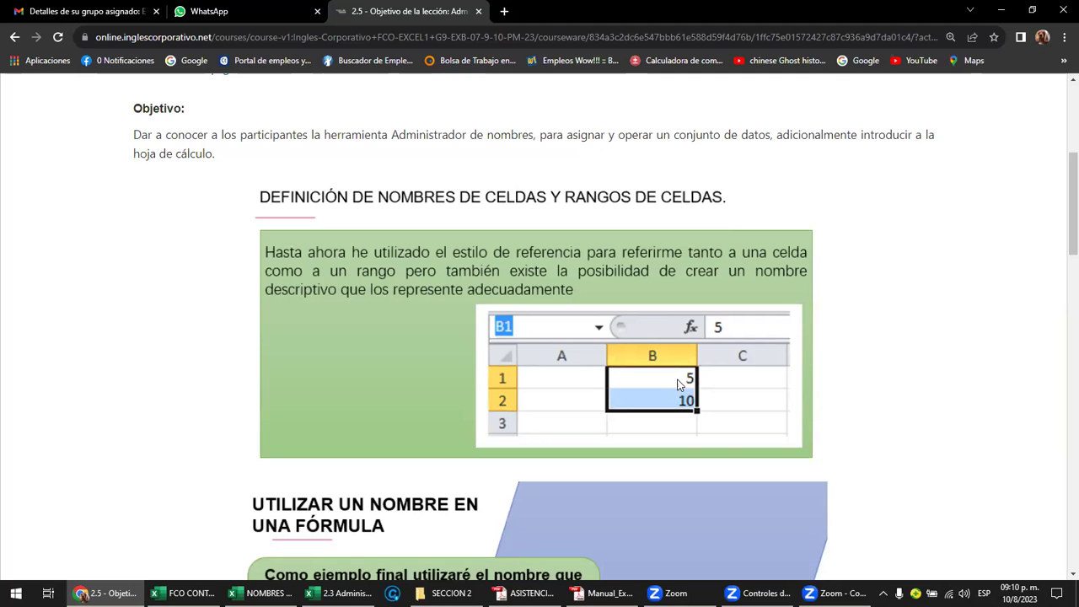
Scroll through the rest of the range-names lesson and switch to the NOMBRES DE RANGOS workbook.
scroll(678, 383, "down", 2)
scroll(669, 391, "down", 1)
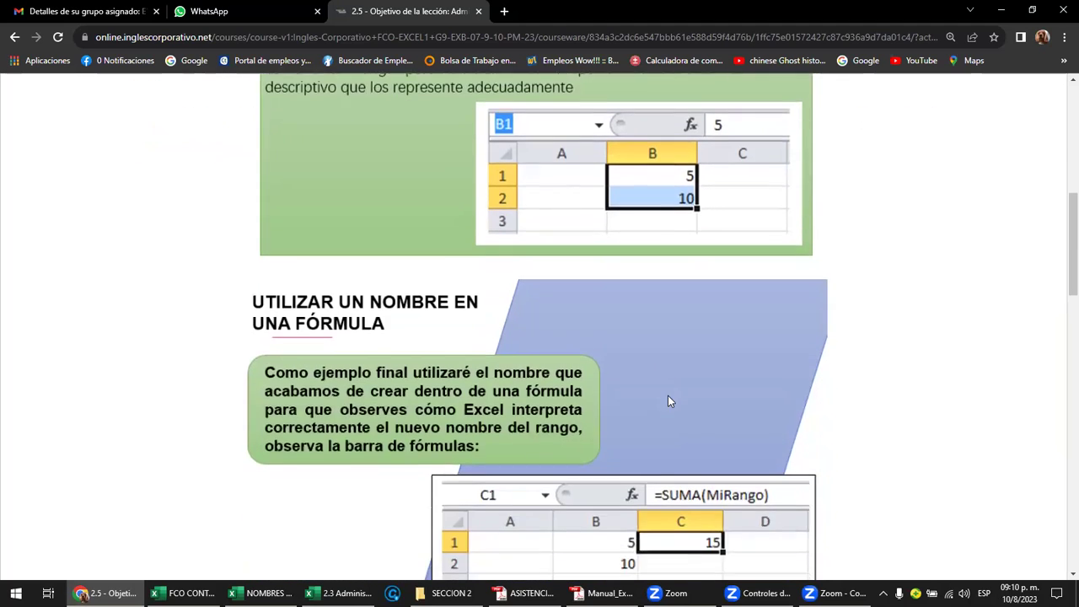
scroll(667, 396, "down", 1)
scroll(668, 396, "down", 1)
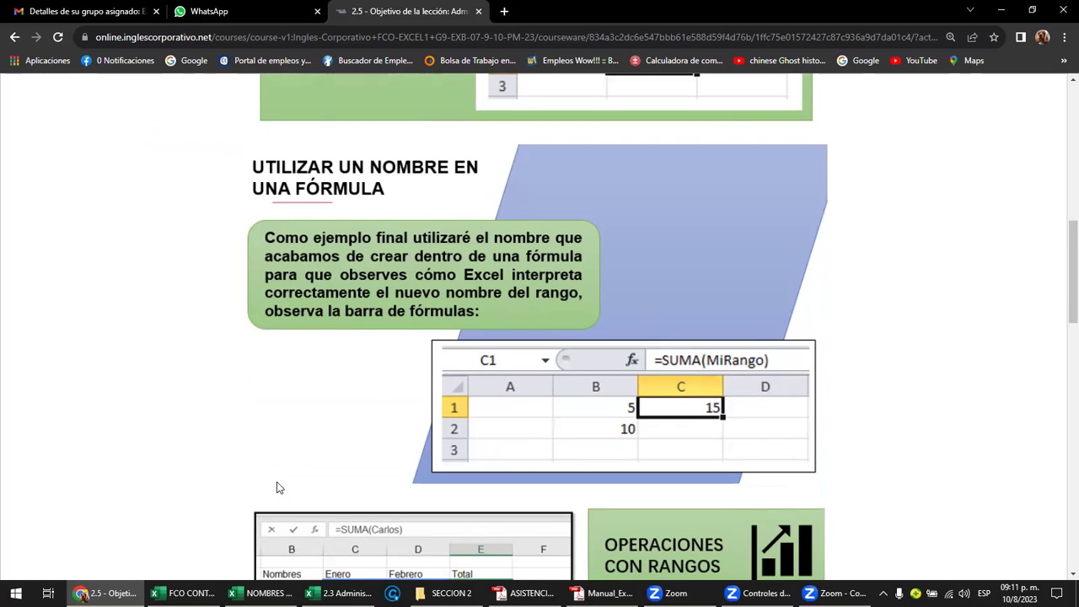
left_click(261, 592)
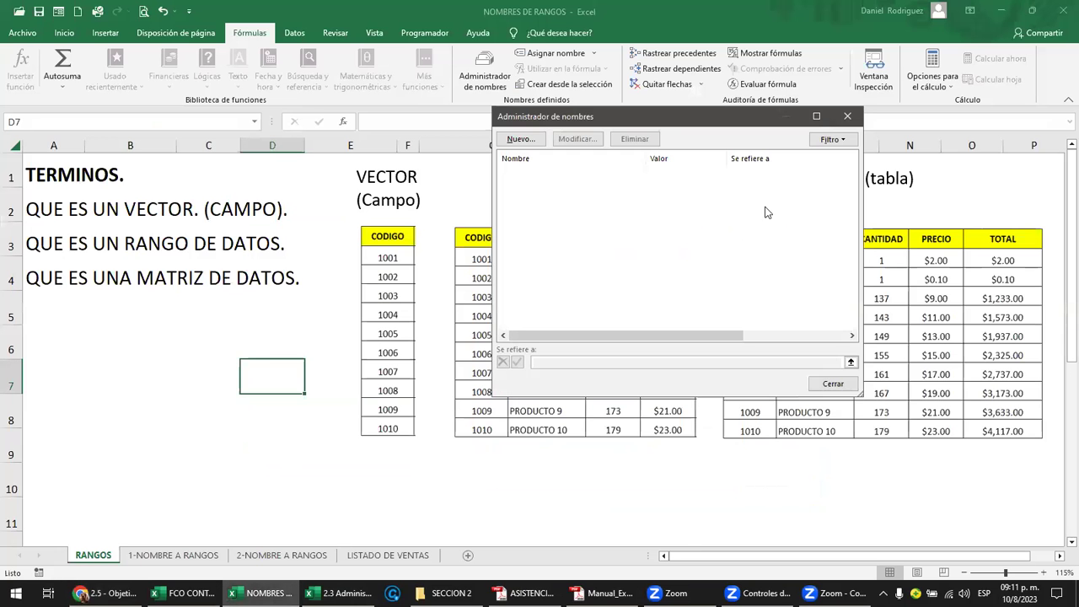
Close the Name Manager and point out the CODIGO vector example.
left_click(829, 383)
left_click(167, 358)
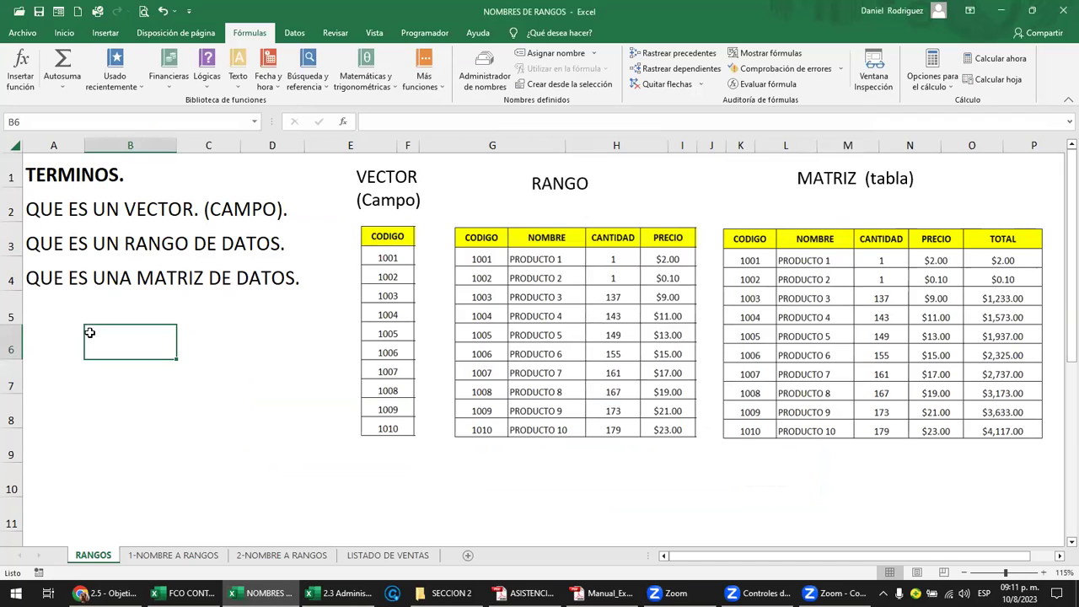
left_click(33, 314)
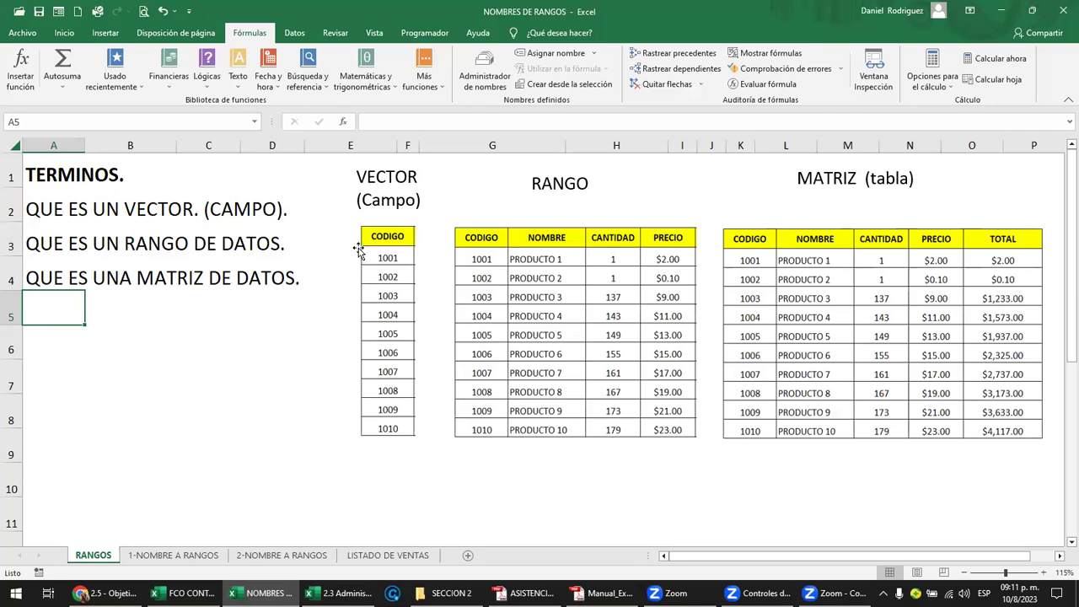
left_click(388, 242)
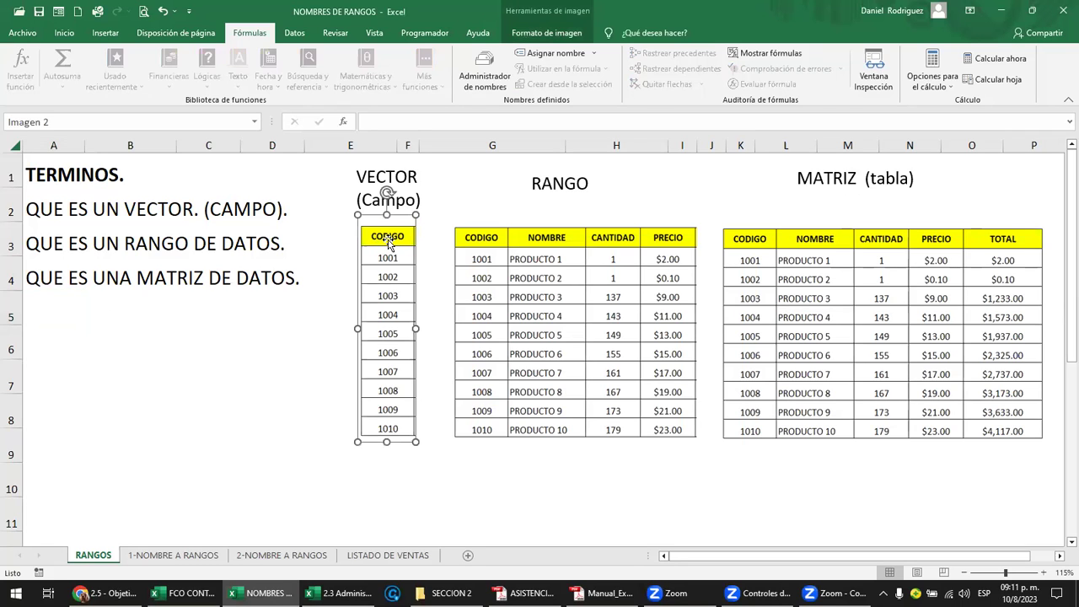
left_click(335, 247)
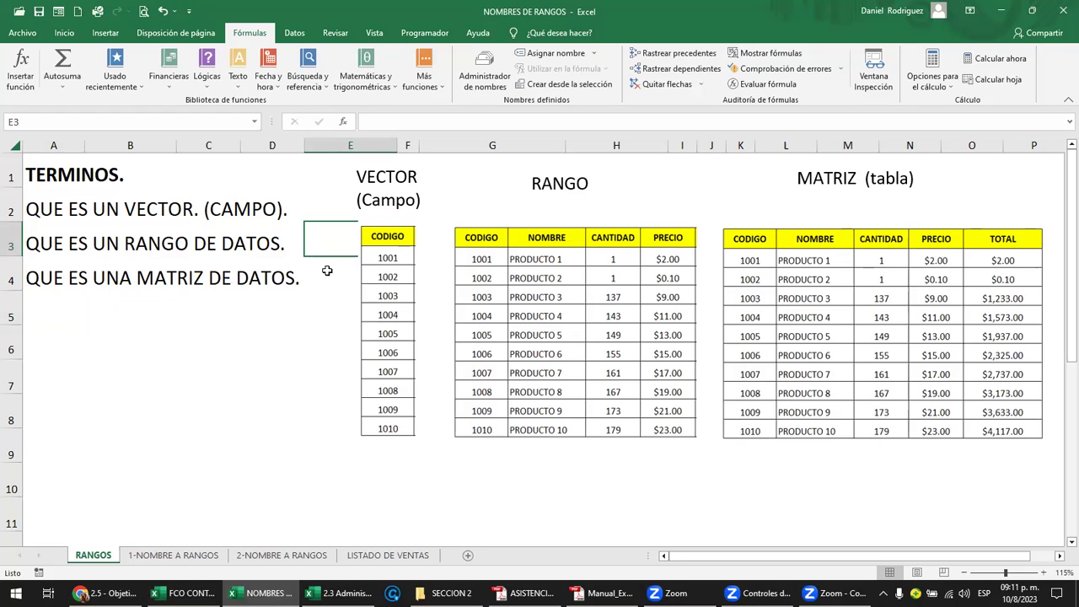
left_click(327, 270)
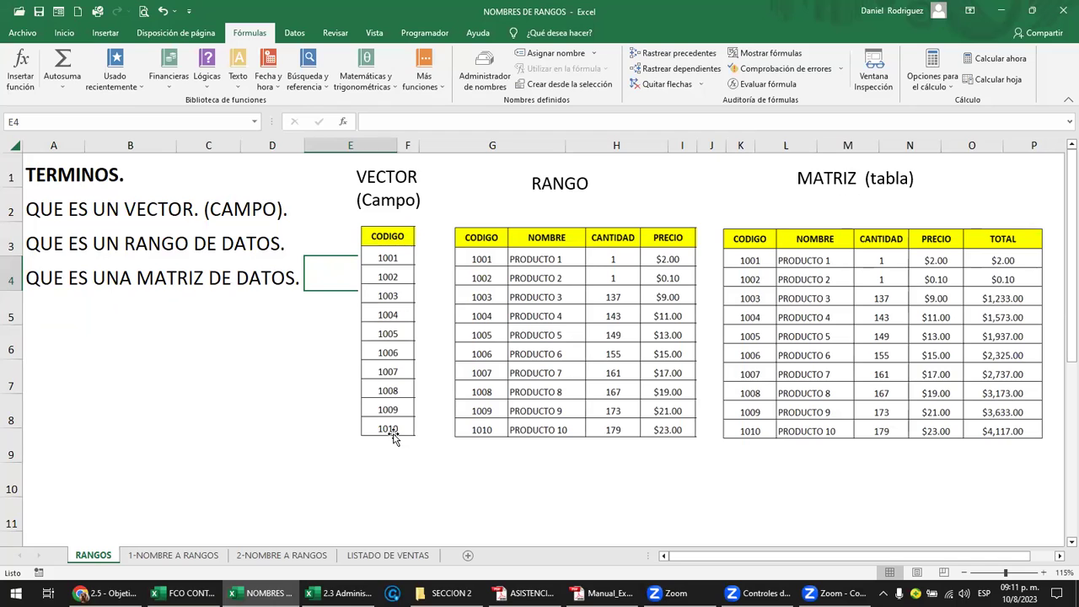
Point out the RANGO and MATRIZ (tabla) examples, then go to the 1-NOMBRE A RANGOS sheet.
left_click(389, 241)
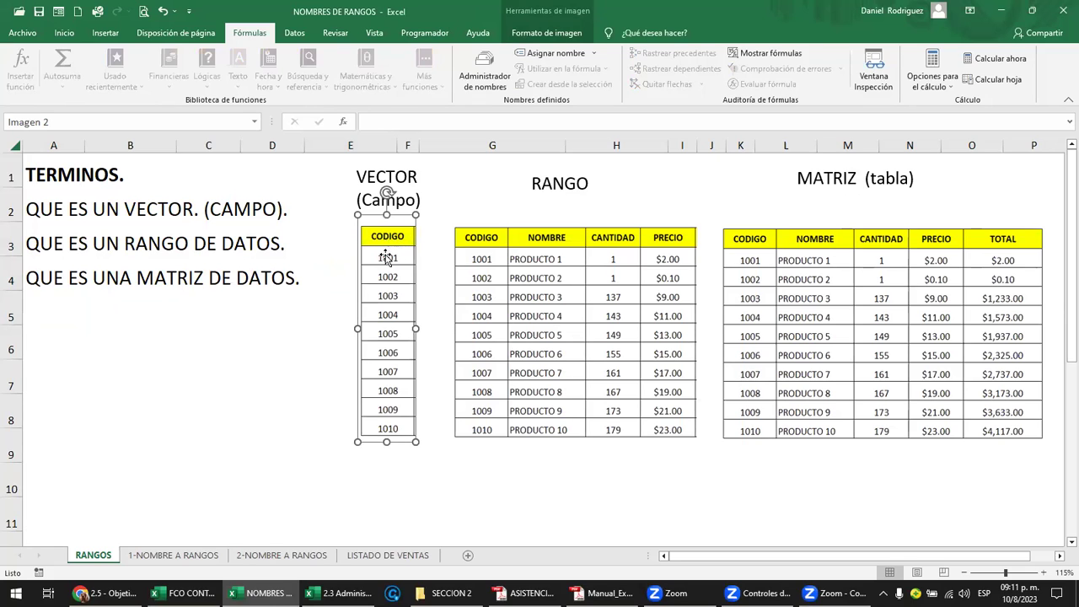
left_click(472, 258)
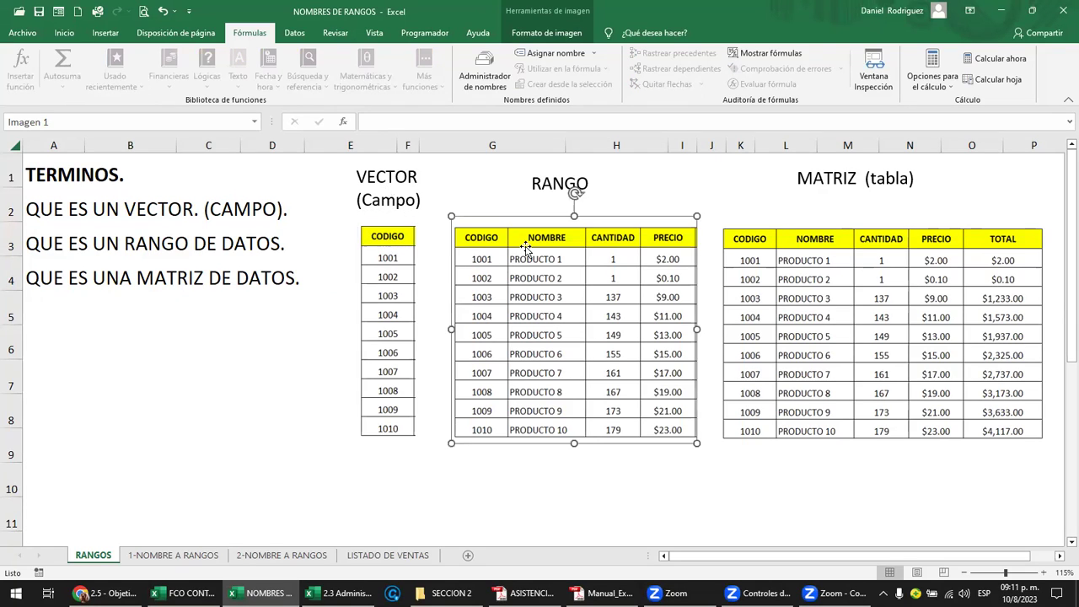
double_click(537, 182)
left_click(554, 274)
left_click(868, 178)
left_click(794, 261)
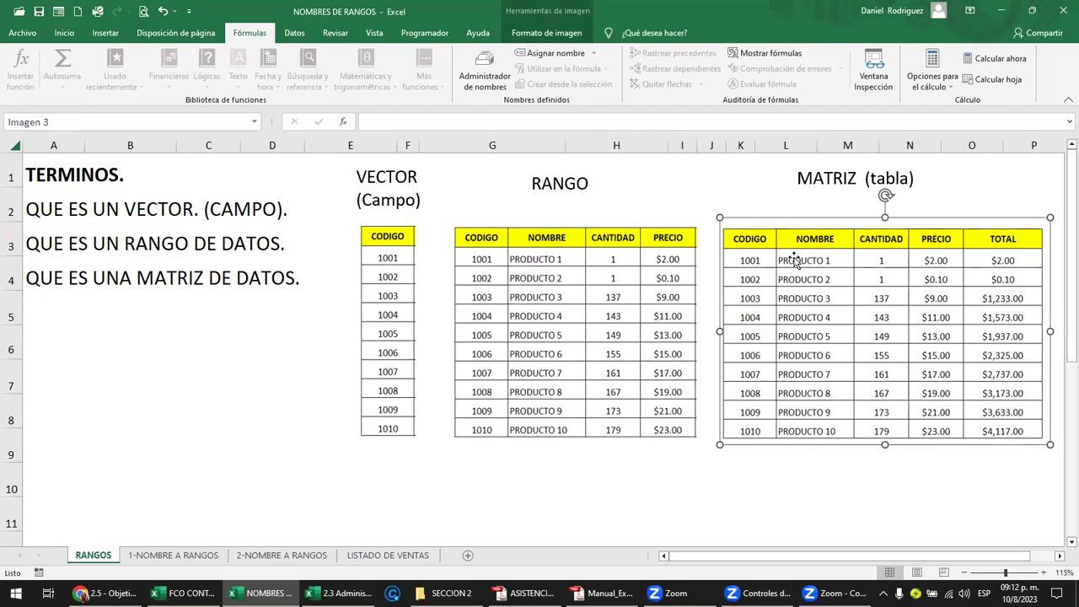
left_click(801, 178)
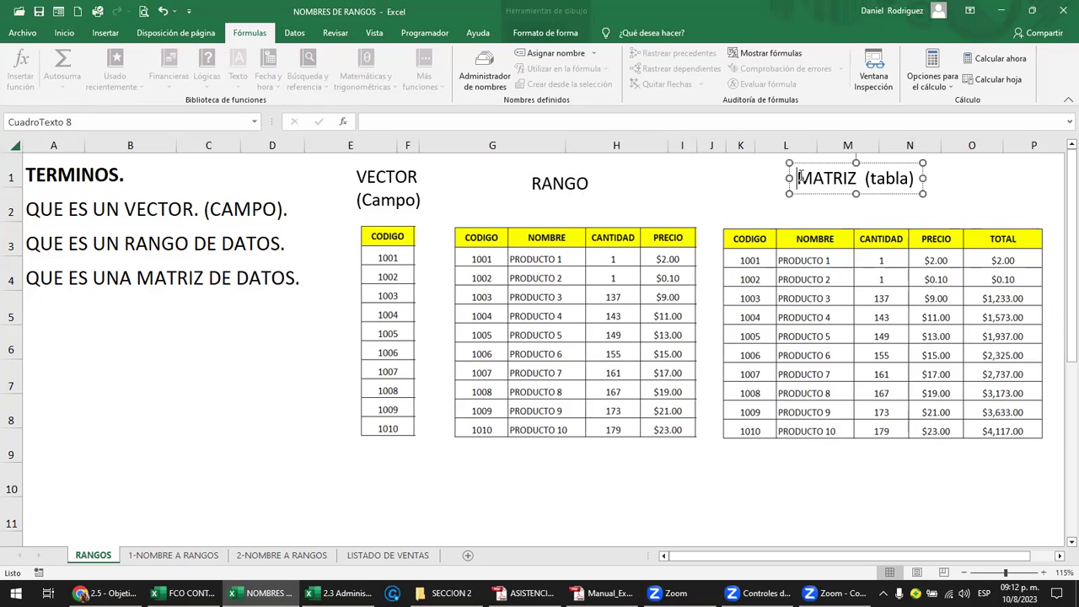
left_click(179, 557)
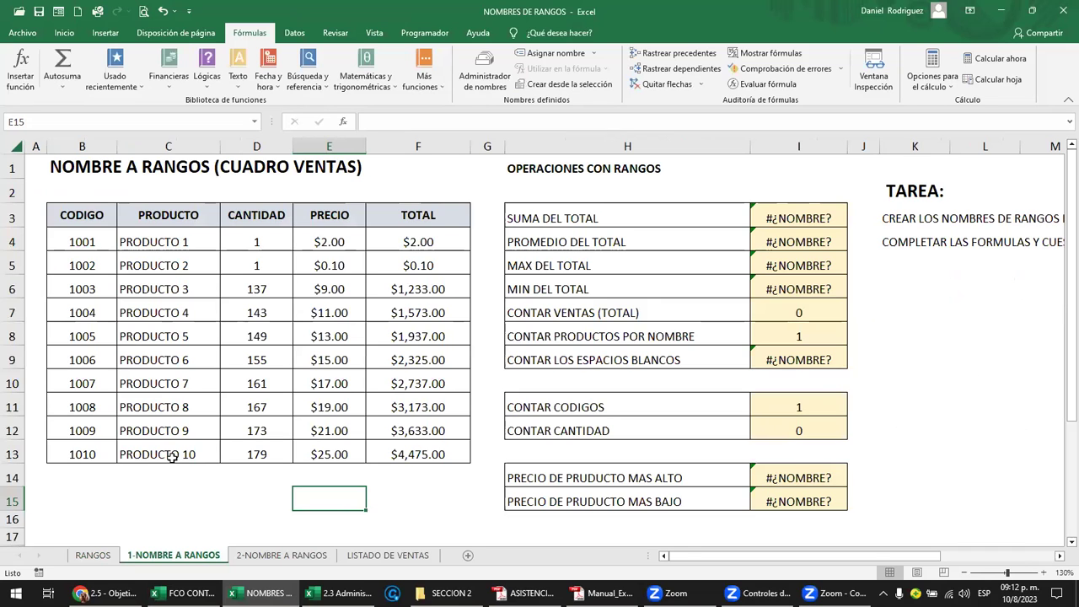
scroll(173, 457, "up", 1)
key("Left")
key("Left")
key("Left")
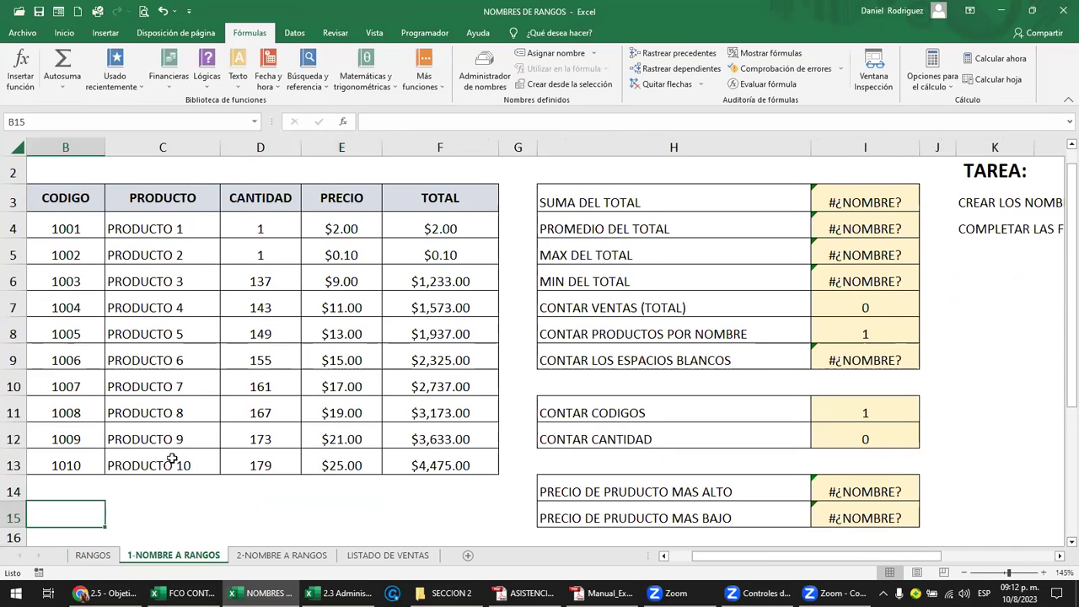
key("Left")
scroll(181, 471, "up", 1)
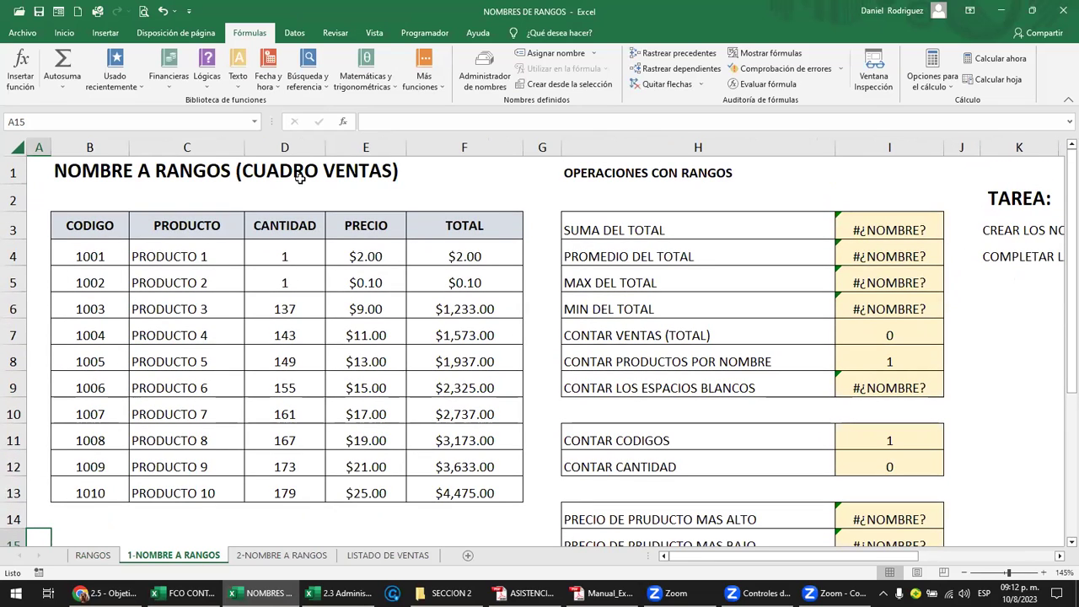
left_click_drag(98, 230, 457, 233)
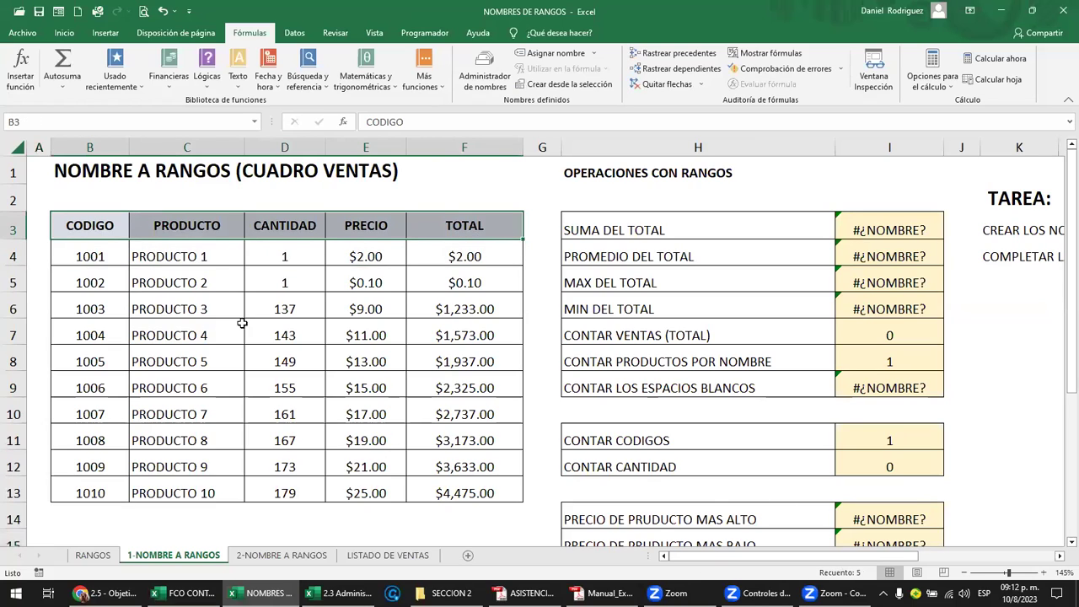
left_click(100, 226)
left_click(187, 228)
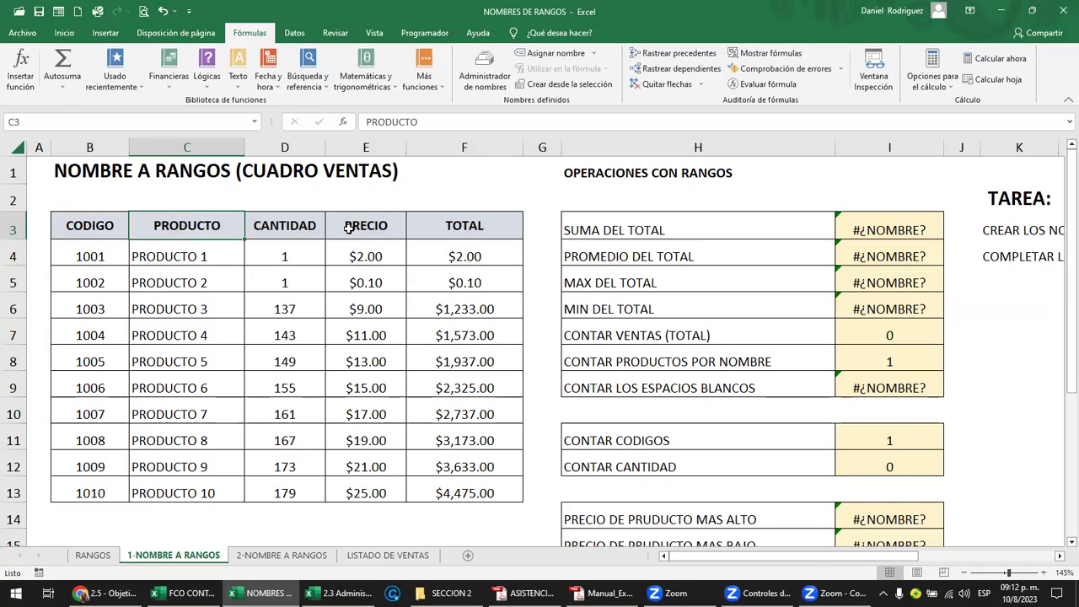
left_click_drag(101, 257, 417, 486)
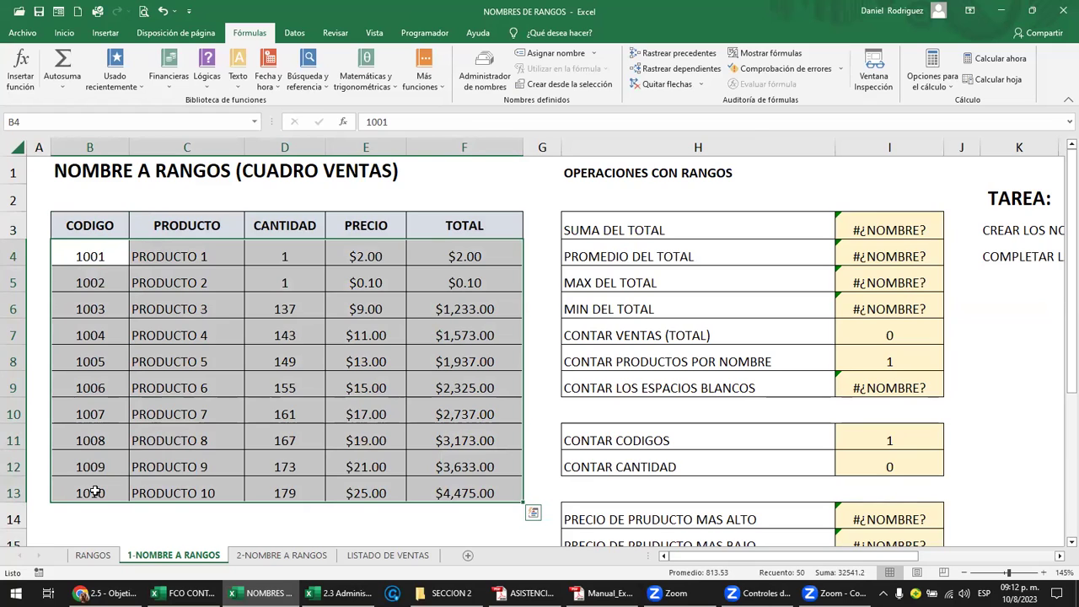
left_click(96, 492)
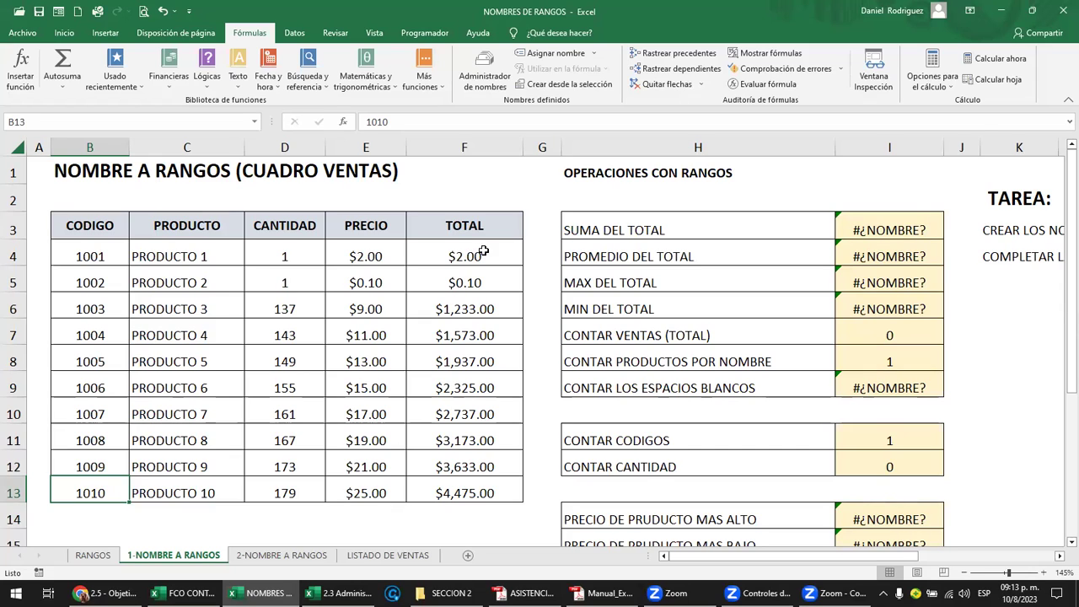
left_click(493, 226)
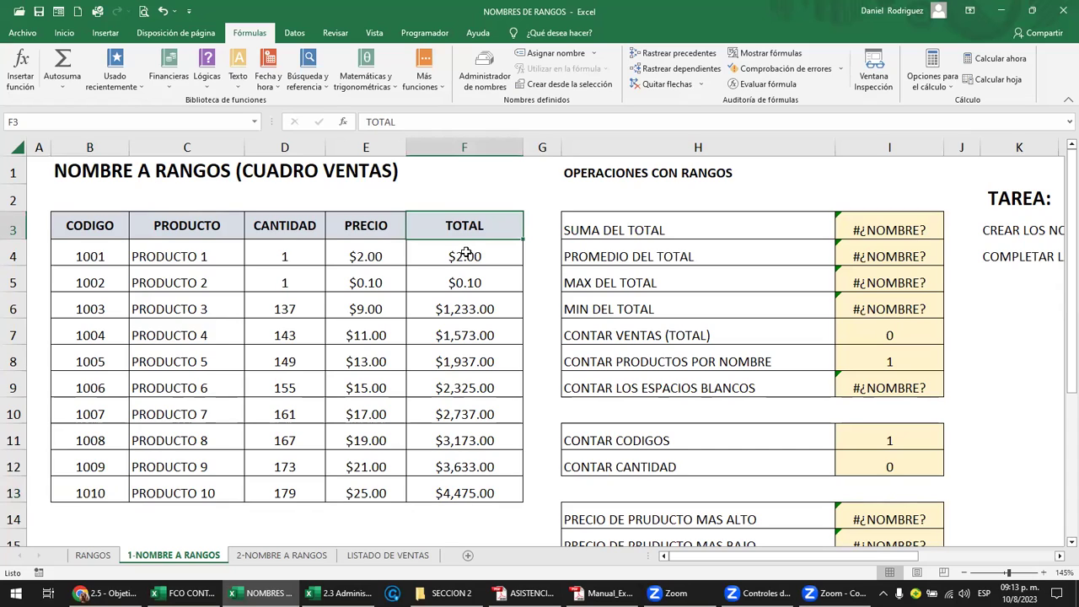
left_click(465, 253)
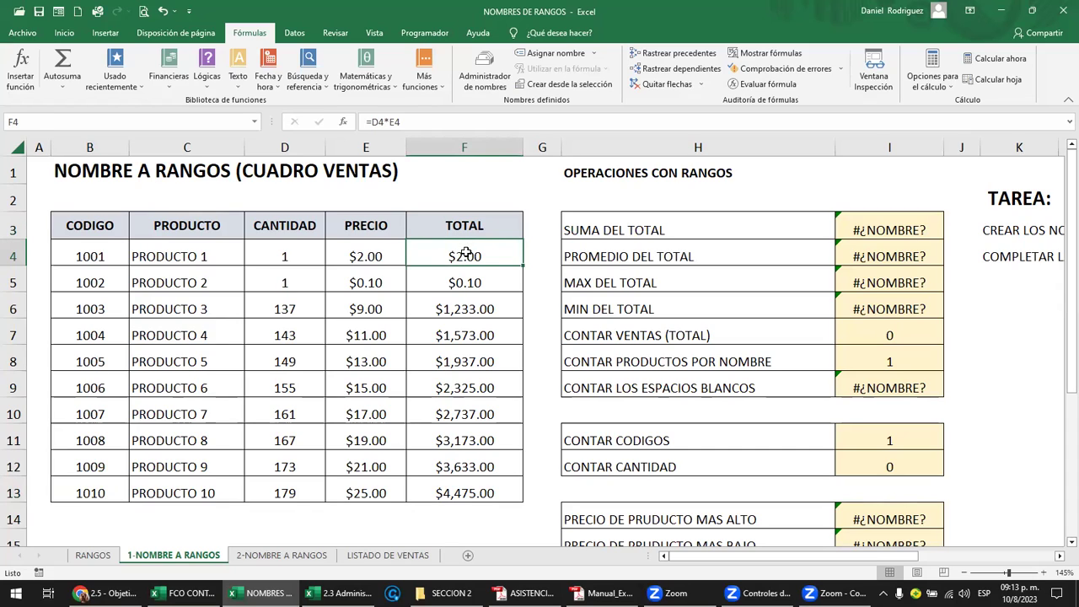
Select the ten TOTAL amounts in F4:F13, ready for a name in the Name Box.
left_click_drag(466, 253, 461, 390)
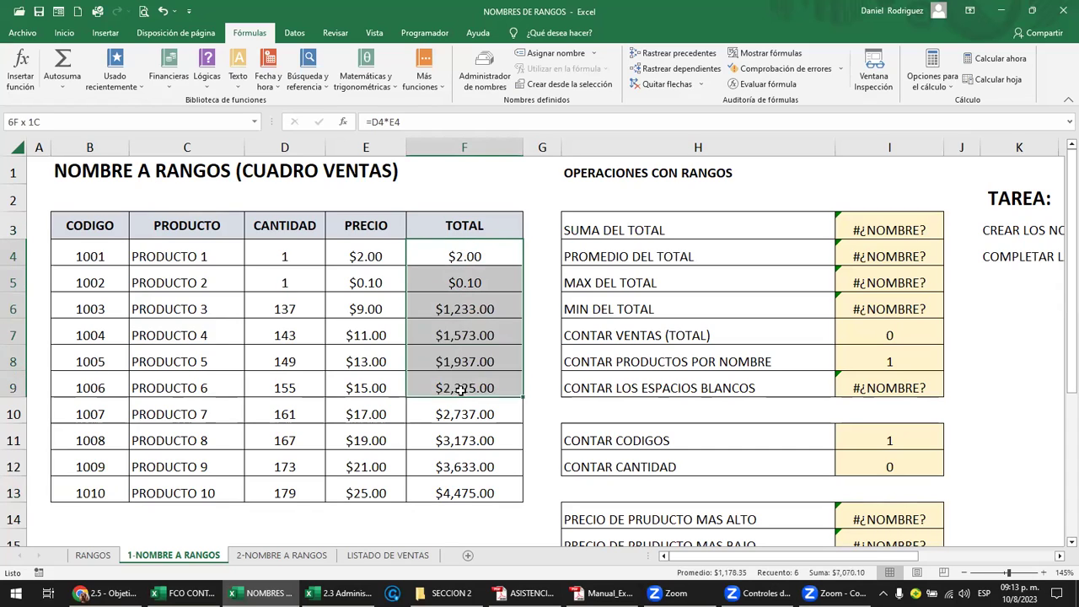
left_click_drag(460, 389, 477, 485)
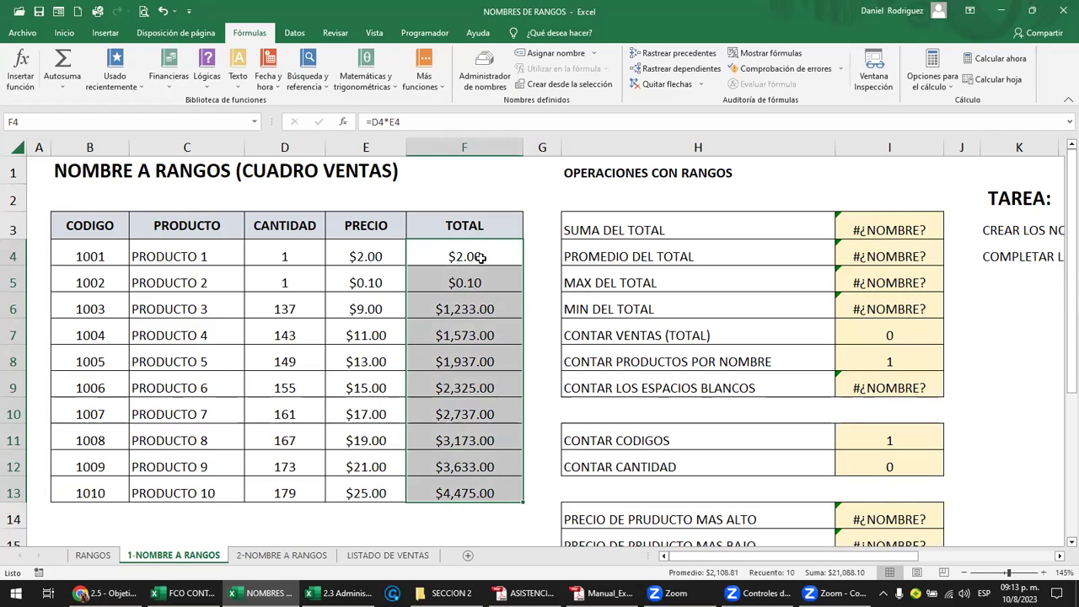
left_click(475, 249)
left_click_drag(472, 286, 477, 479)
left_click_drag(474, 482, 459, 255)
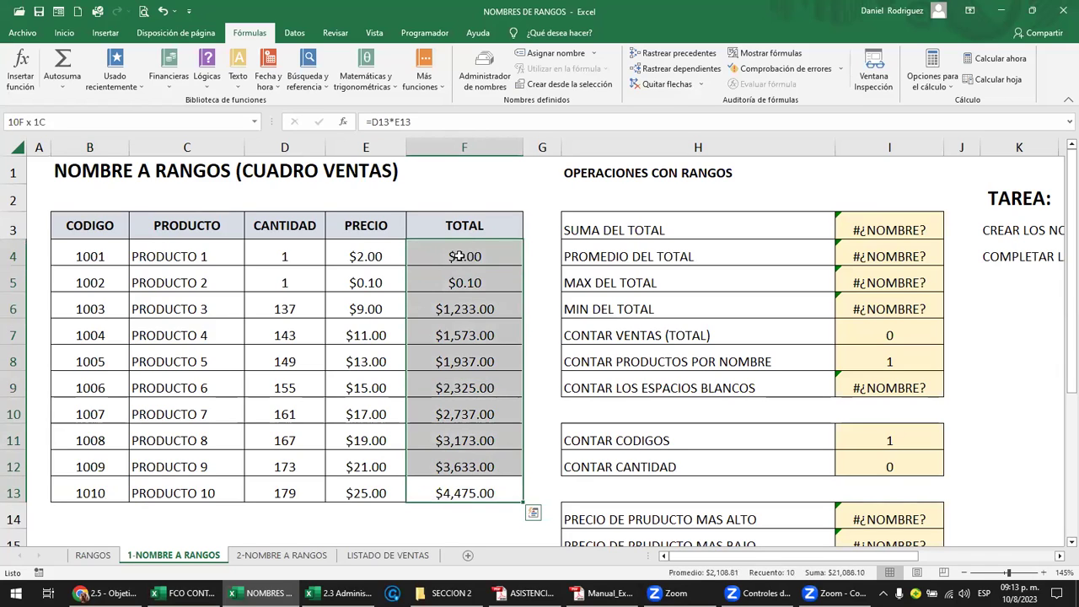
mouse_move(460, 256)
left_mouse_down()
mouse_move(463, 235)
mouse_move(456, 255)
left_mouse_up()
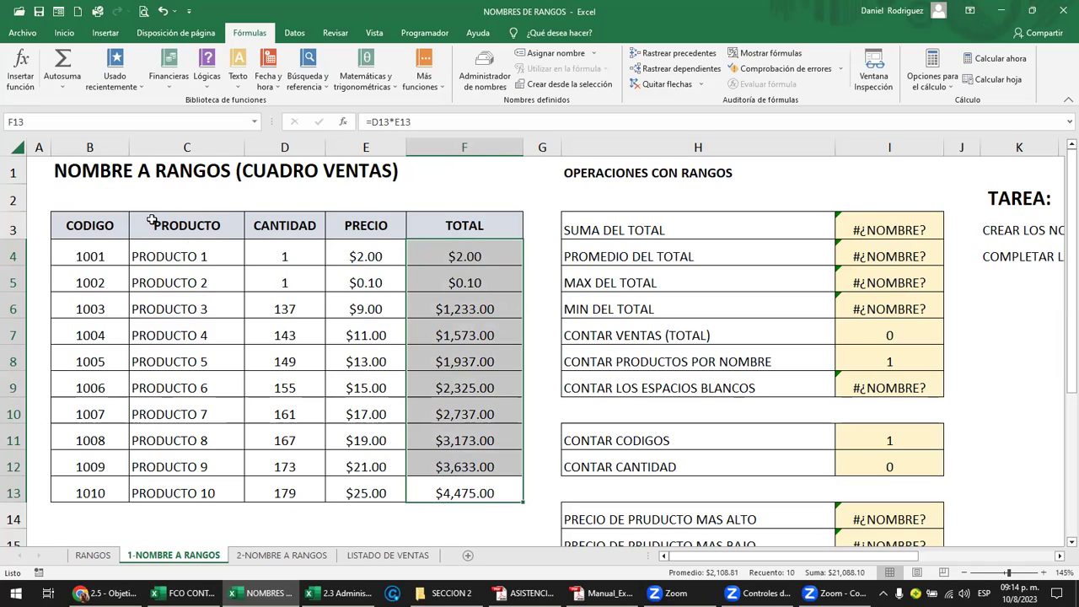
left_click(32, 118)
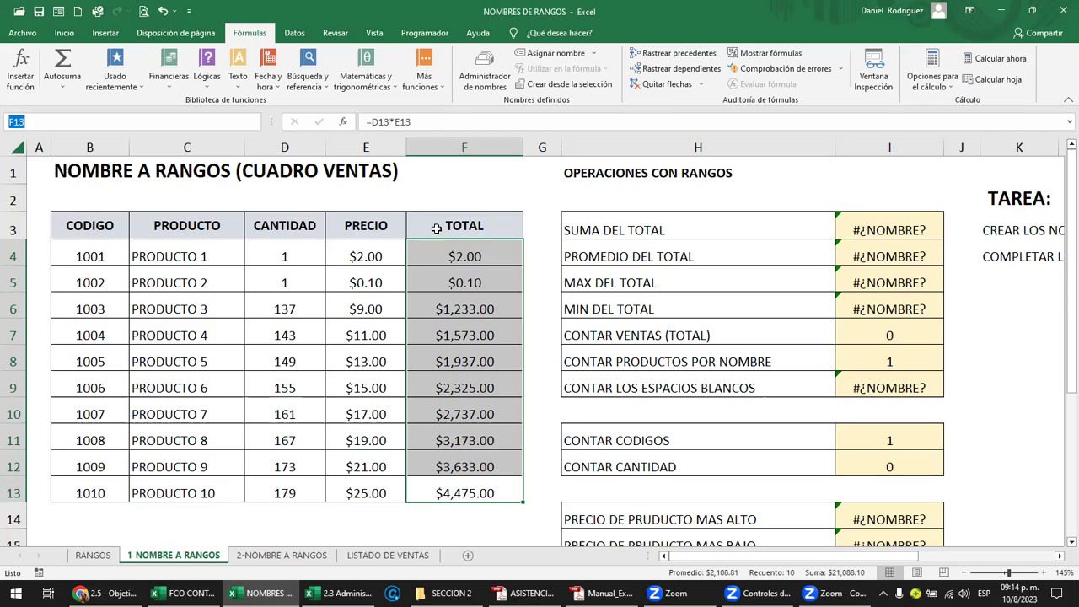
Name the F4:F13 totals TOTAL in the Name Box, then select answer cells I3:I16.
type("TOTAL_")
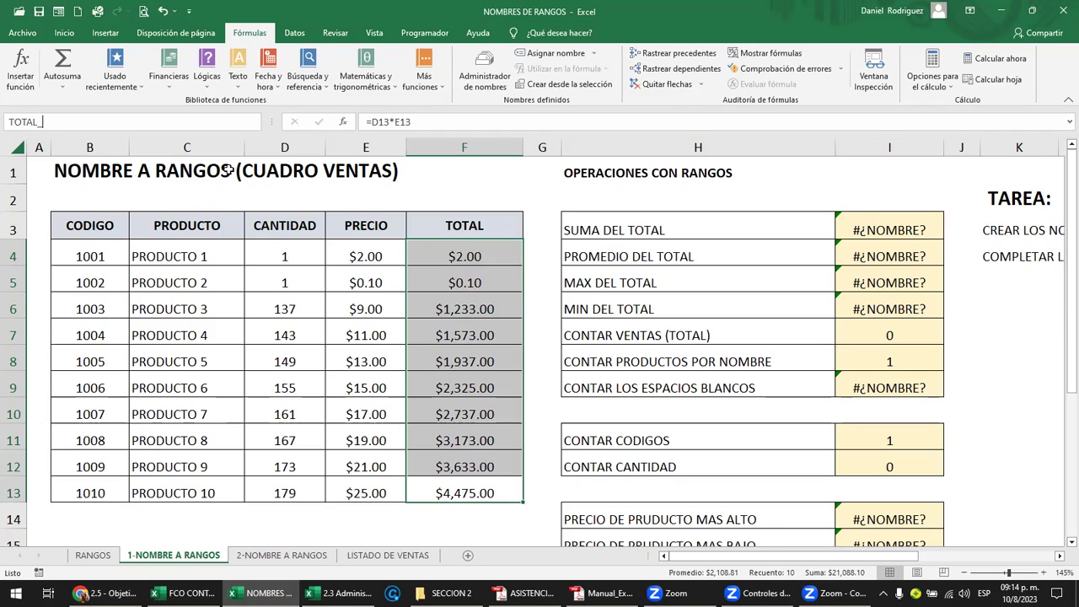
type("VENTAS")
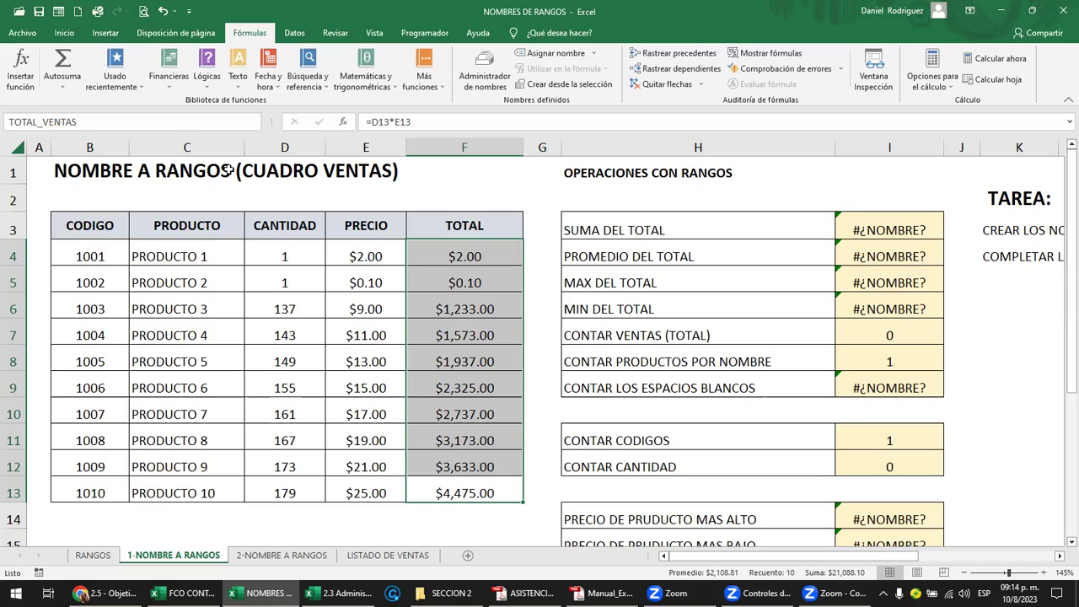
left_click(38, 122)
key("Delete")
key("BackSpace")
type("_")
key("Delete")
key("Delete")
key("Delete")
key("Delete")
key("Delete")
key("Delete")
key("Delete")
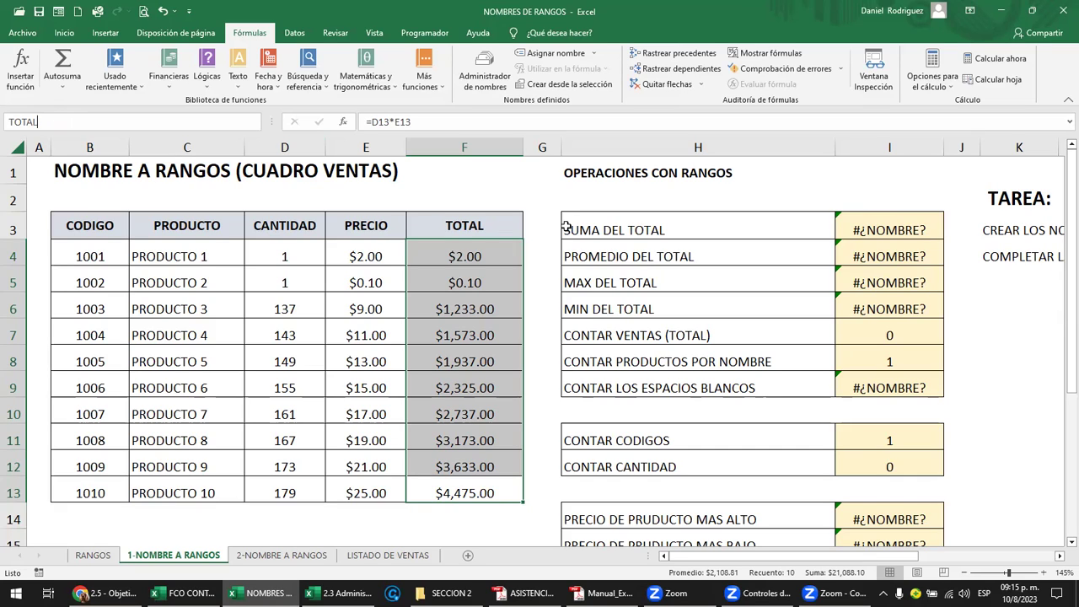
key("Return")
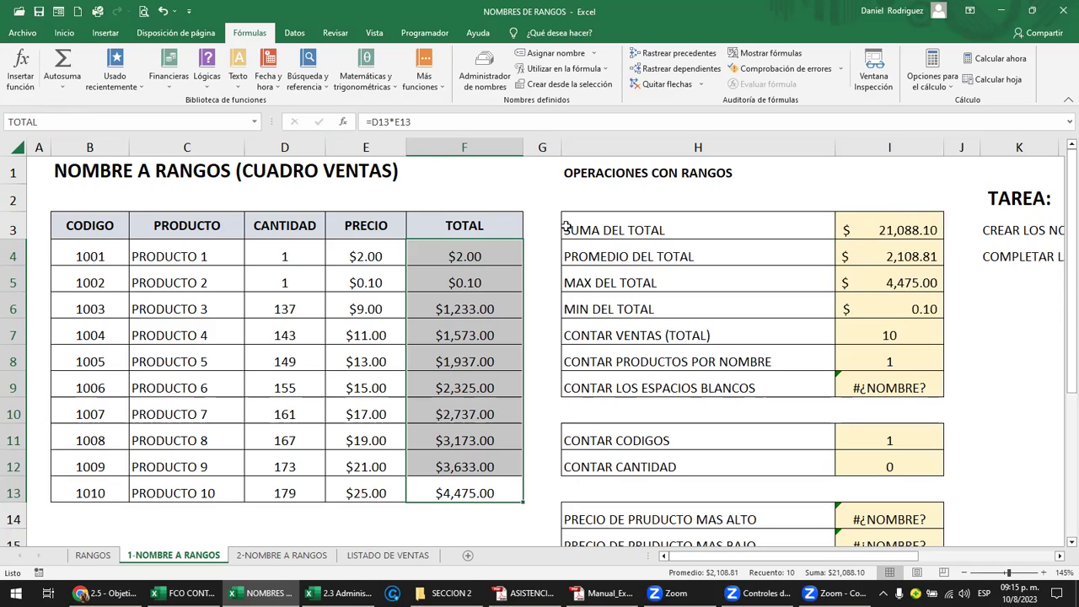
left_click_drag(911, 229, 892, 510)
Clear the range-operation results in column I and reselect the totals F4:F13.
key("Delete")
scroll(925, 441, "up", 1)
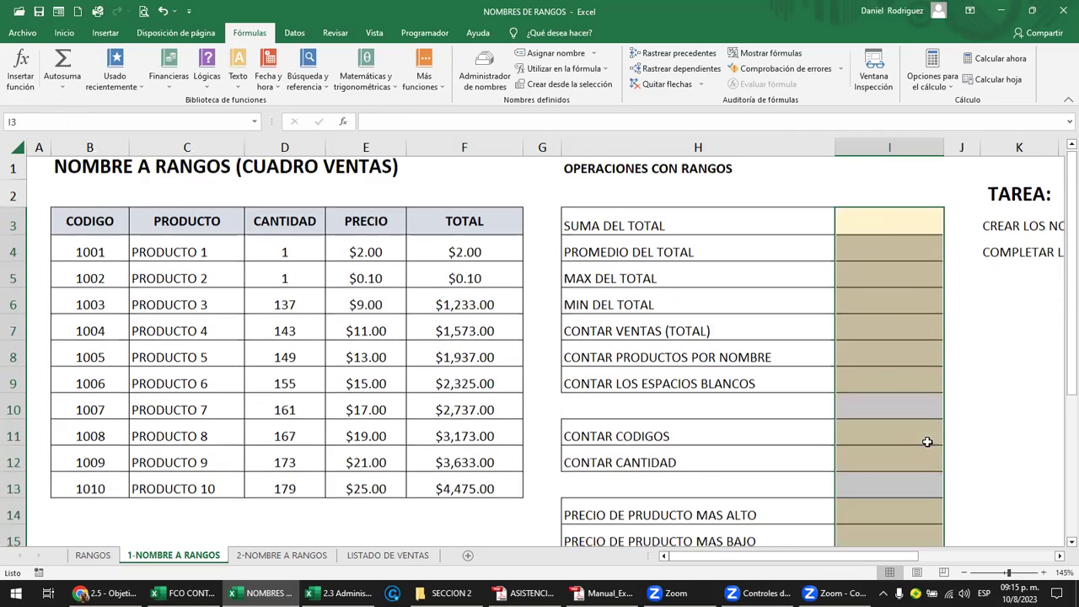
left_click(486, 254)
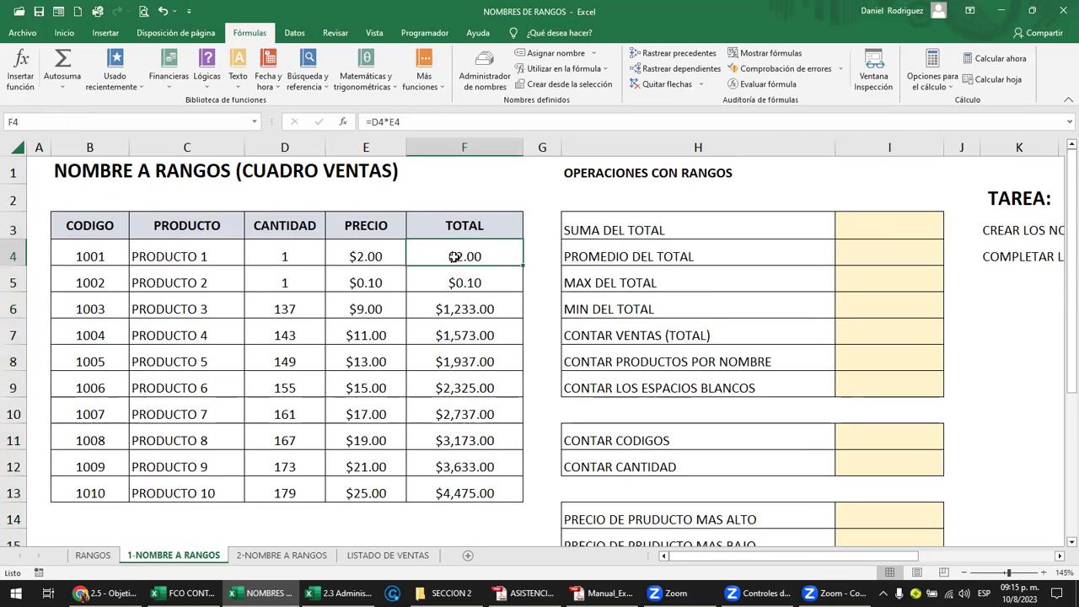
left_click_drag(447, 256, 461, 484)
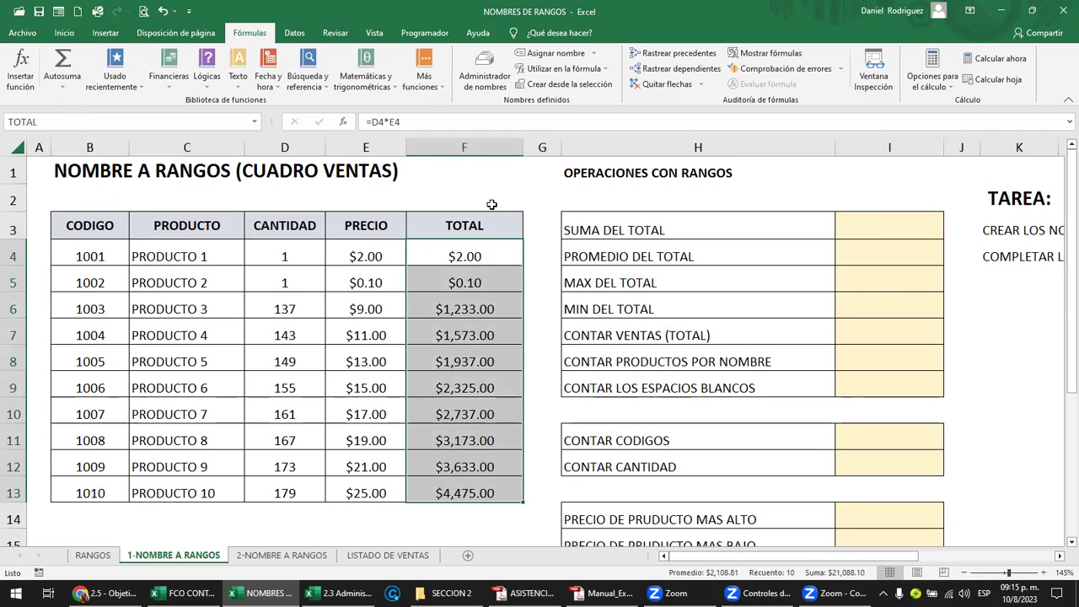
left_click(491, 204)
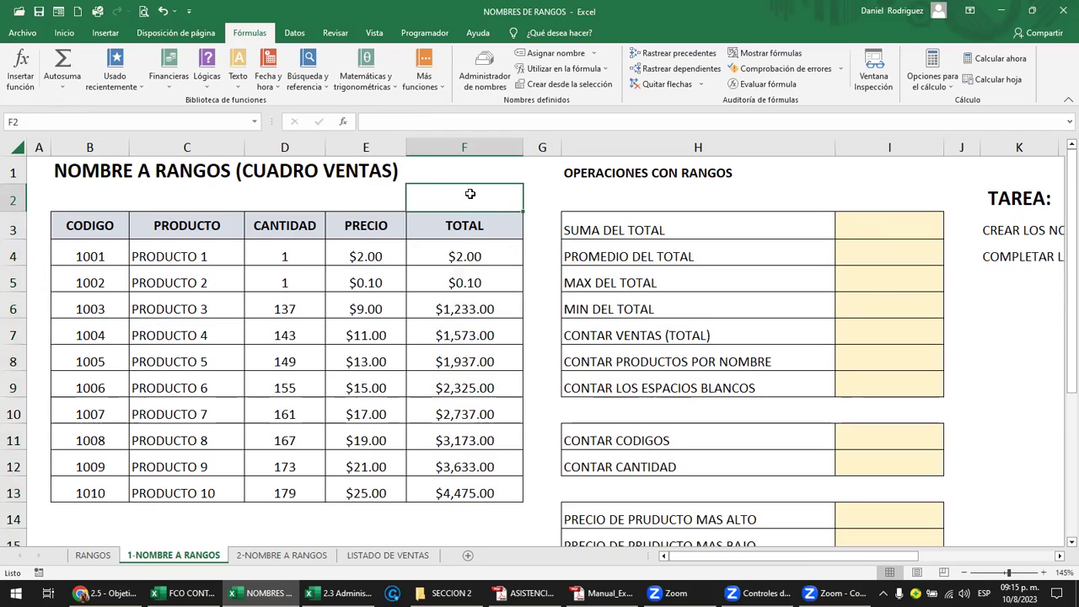
left_click(383, 199)
left_click(510, 196)
left_click(376, 195)
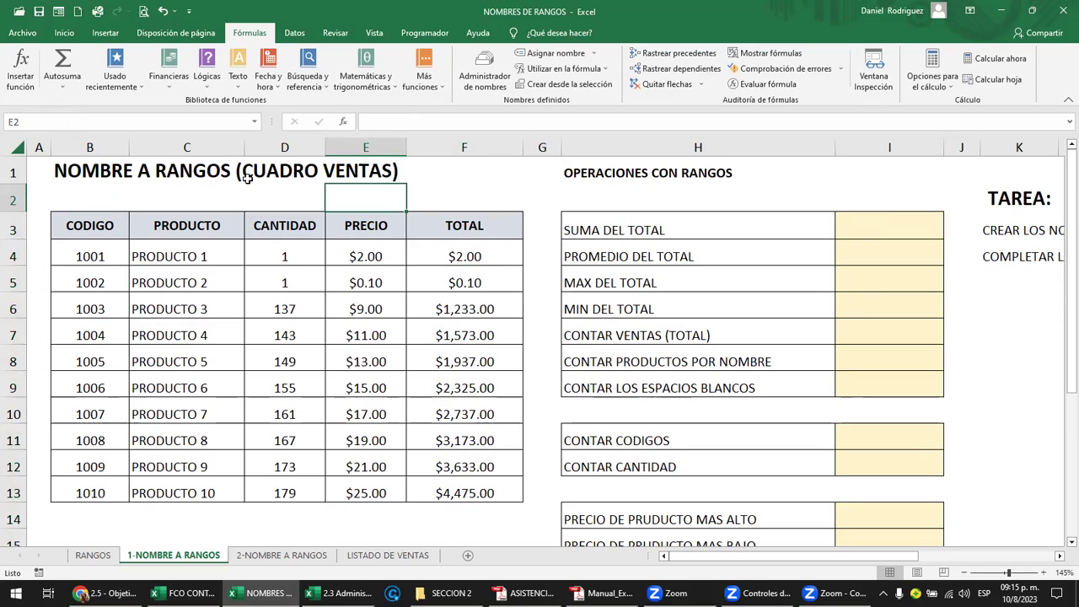
Confirm from the Name Box list that TOTAL selects F4:F13.
left_click(254, 123)
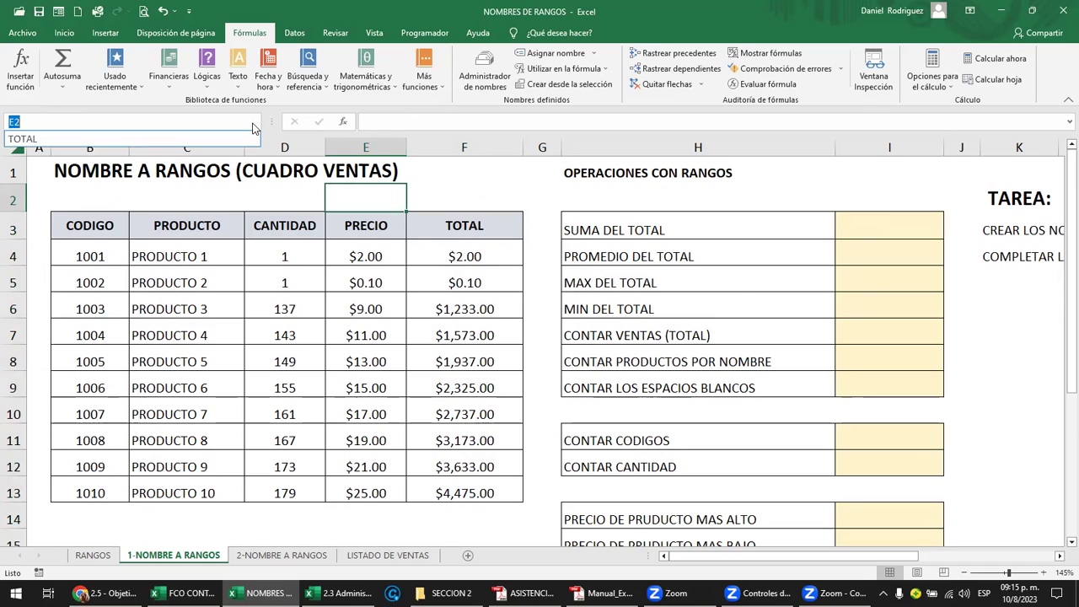
left_click(34, 140)
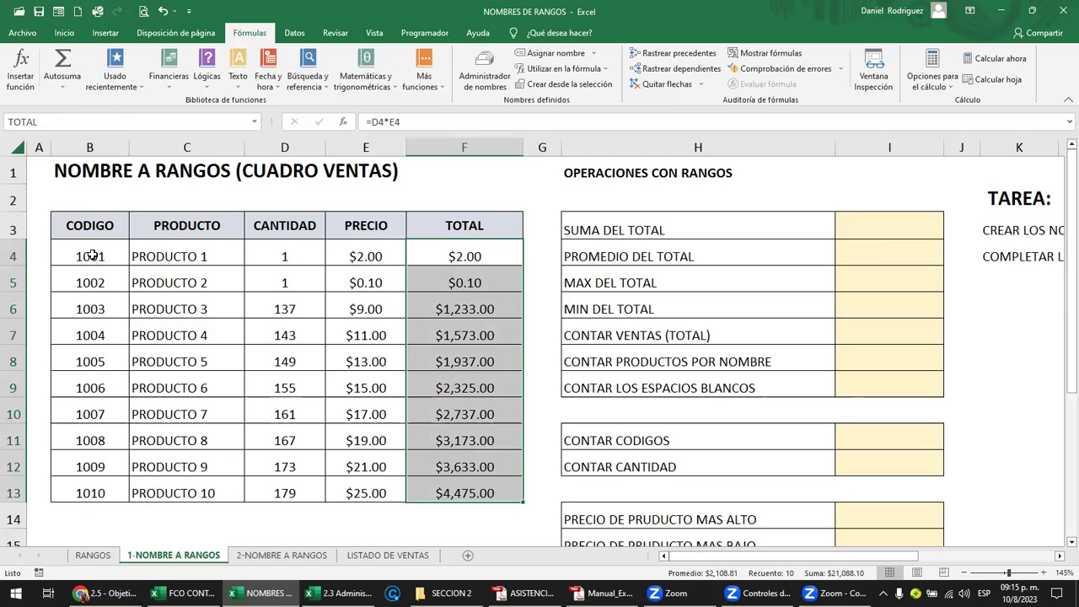
left_click_drag(91, 256, 87, 485)
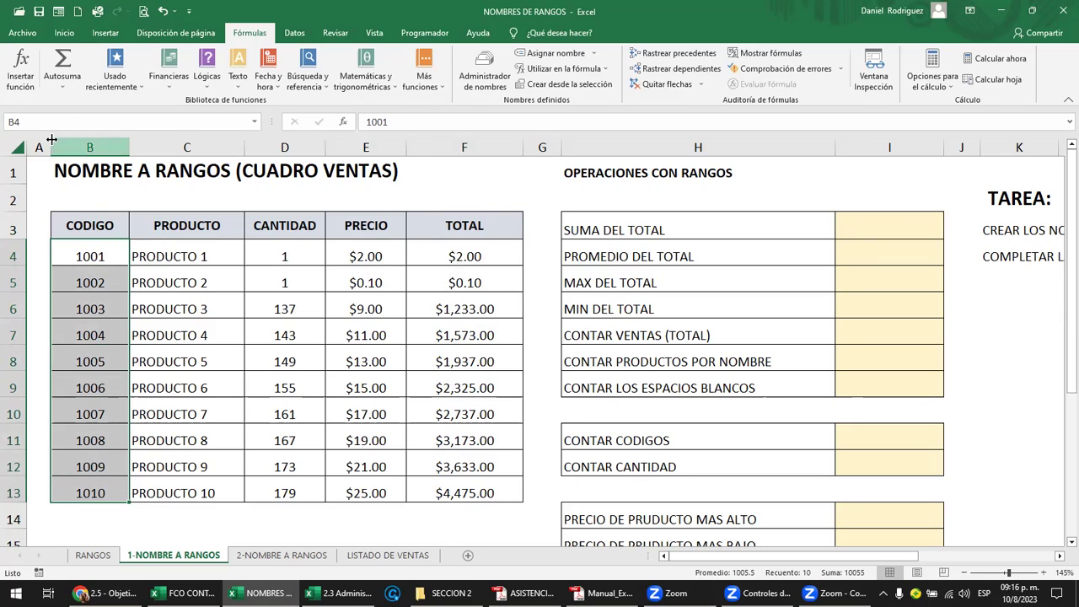
Name B4:B13 CODIGO, then verify the CODIGO and TOTAL ranges from the Name Box list.
left_click(34, 119)
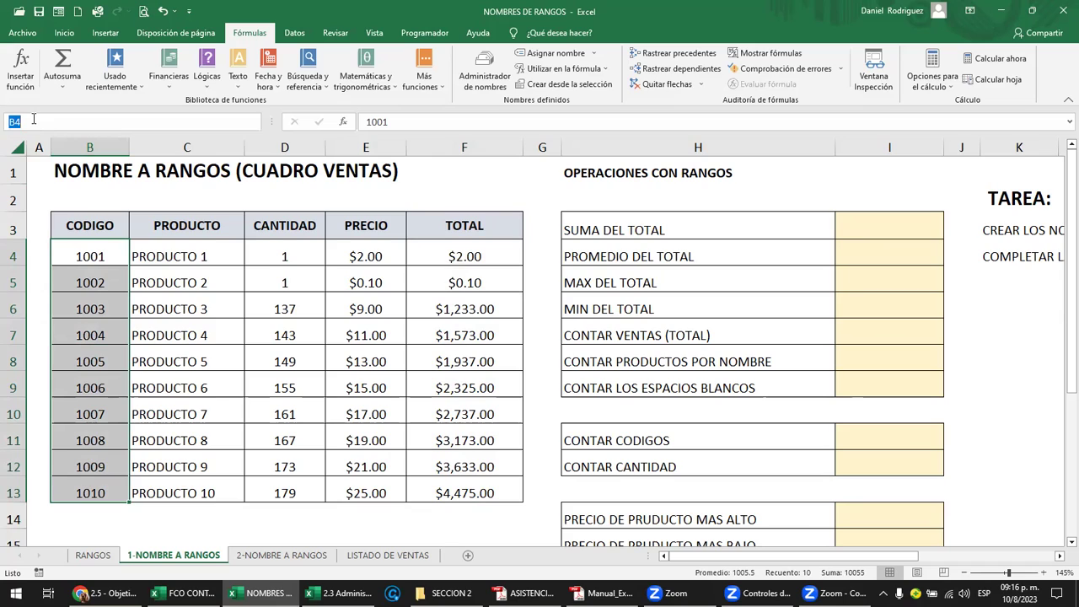
type("CODIGO")
key("Return")
left_click(158, 199)
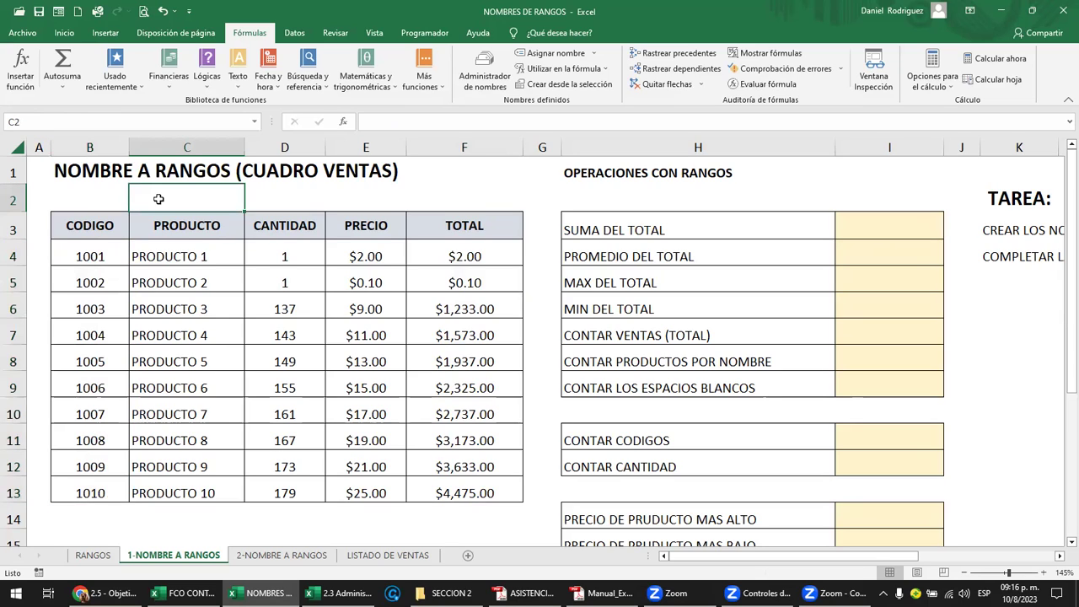
left_click(254, 122)
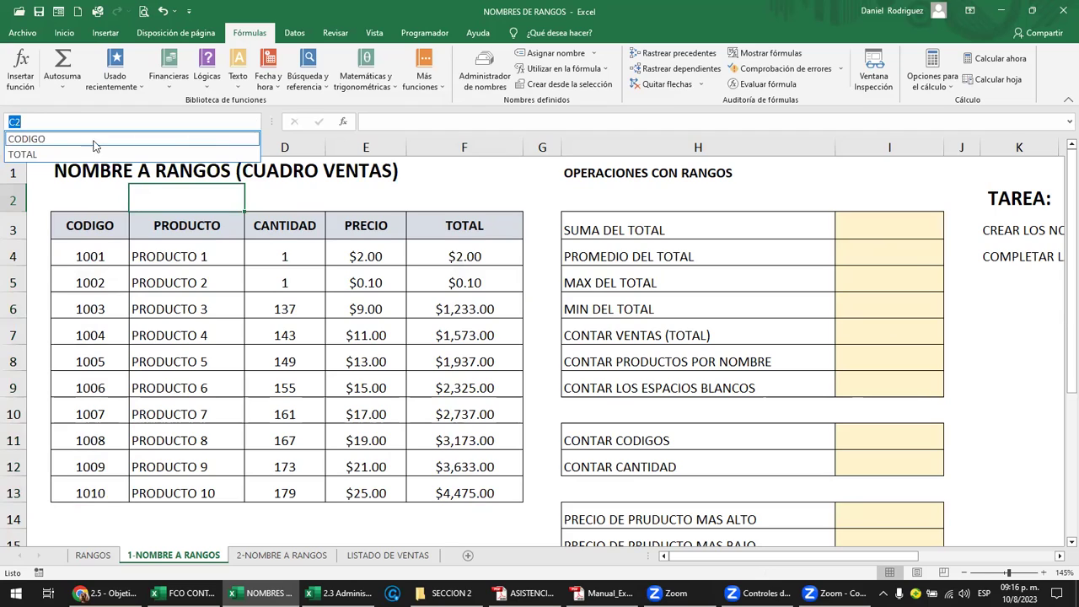
left_click(49, 139)
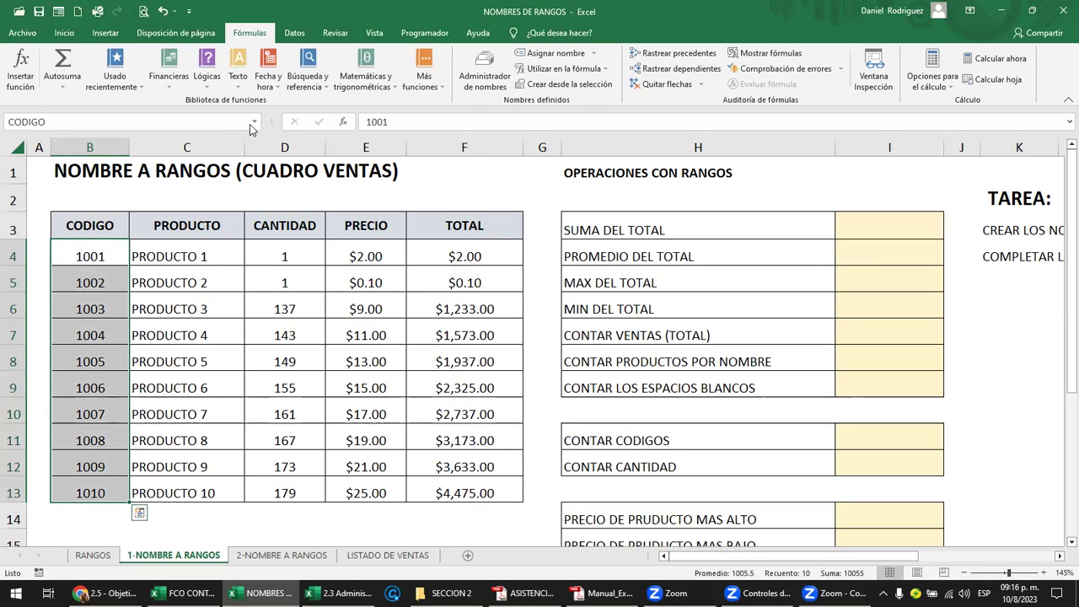
left_click(253, 122)
left_click(155, 155)
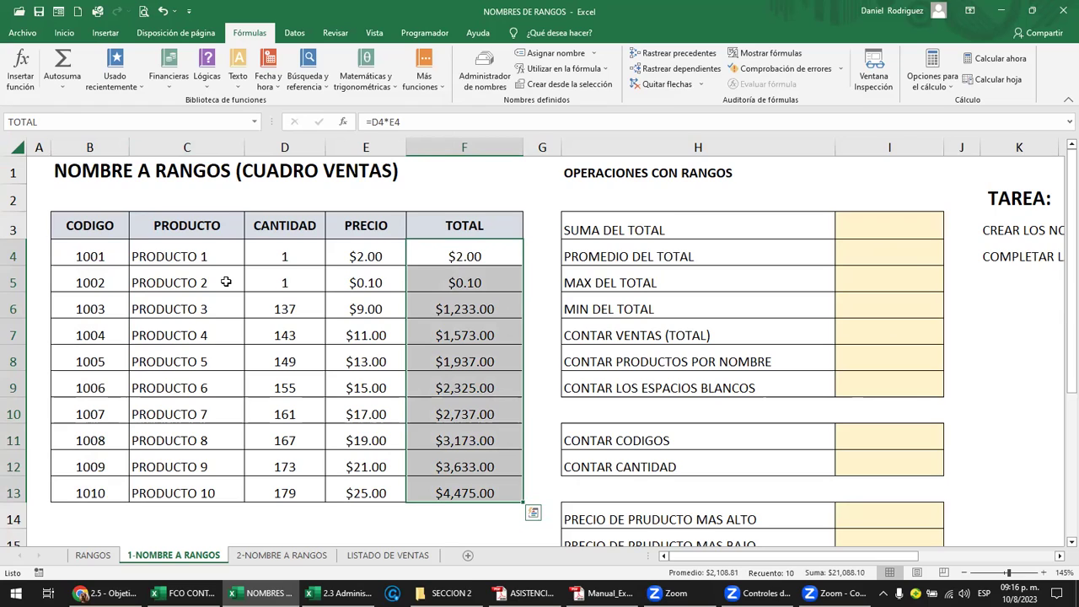
Name the product names C4:C13 PRODUCTO.
left_click(211, 255)
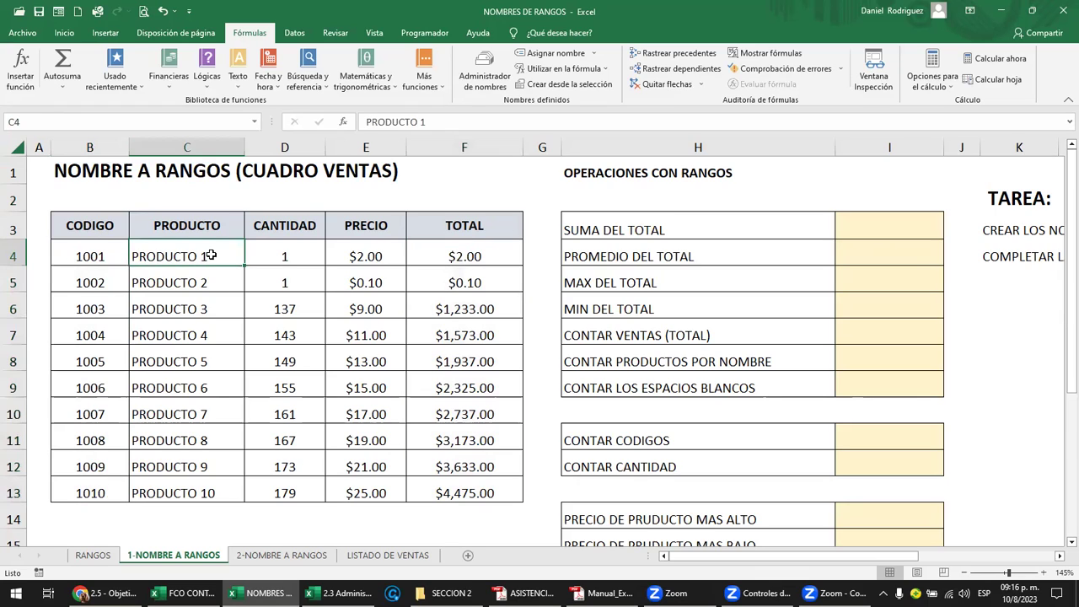
left_click_drag(211, 254, 208, 489)
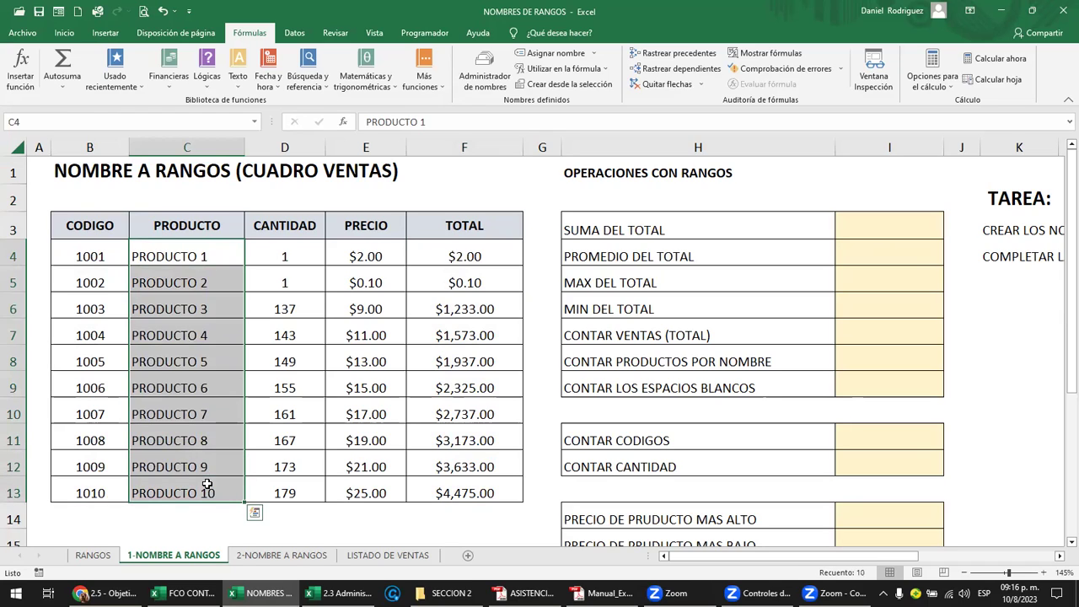
left_click(161, 122)
type("PRODUCTO")
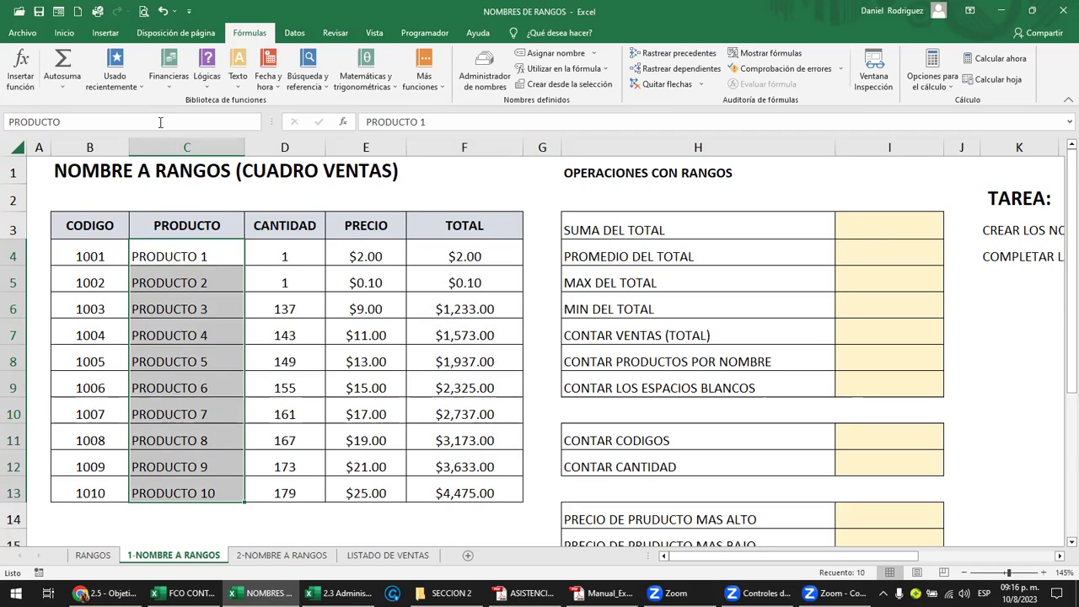
key("Return")
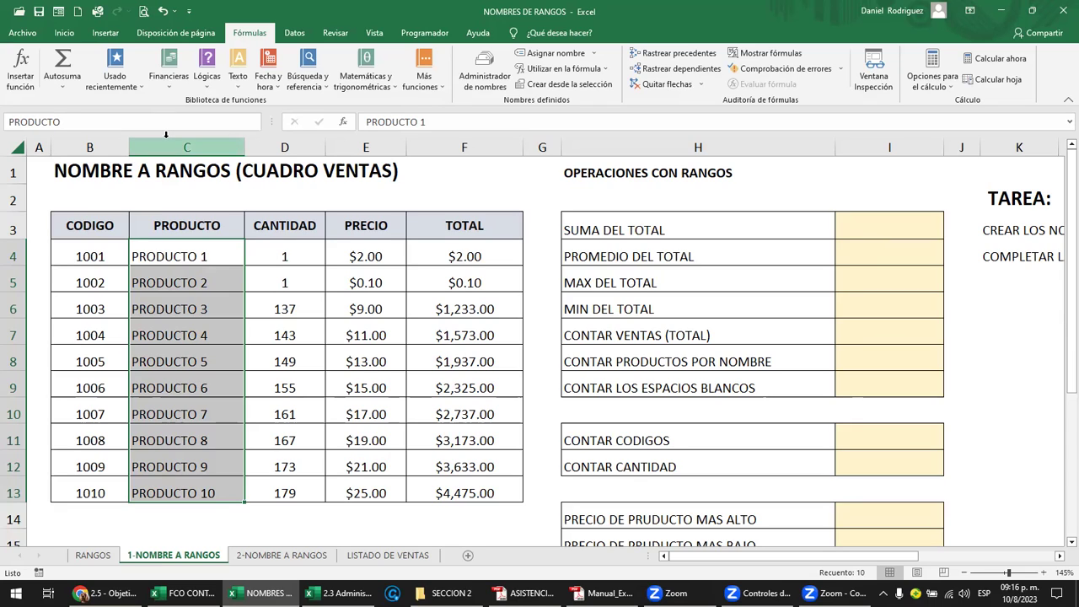
Name the quantities D4:D13 CANTIDAD.
left_click(291, 245)
left_click_drag(298, 269, 311, 493)
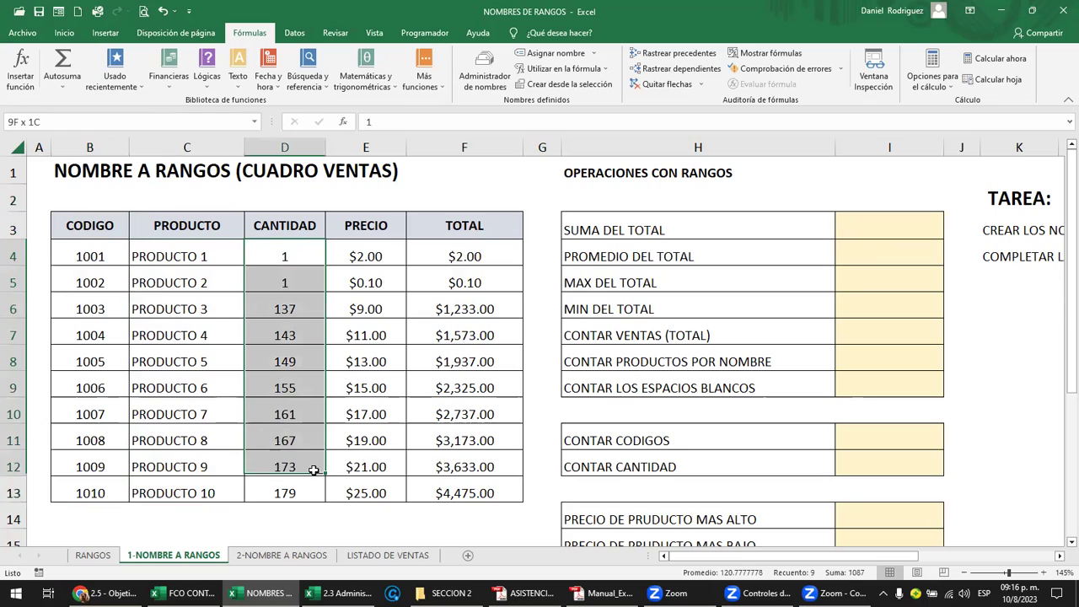
left_click(108, 121)
type("CANTIDAD")
key("Return")
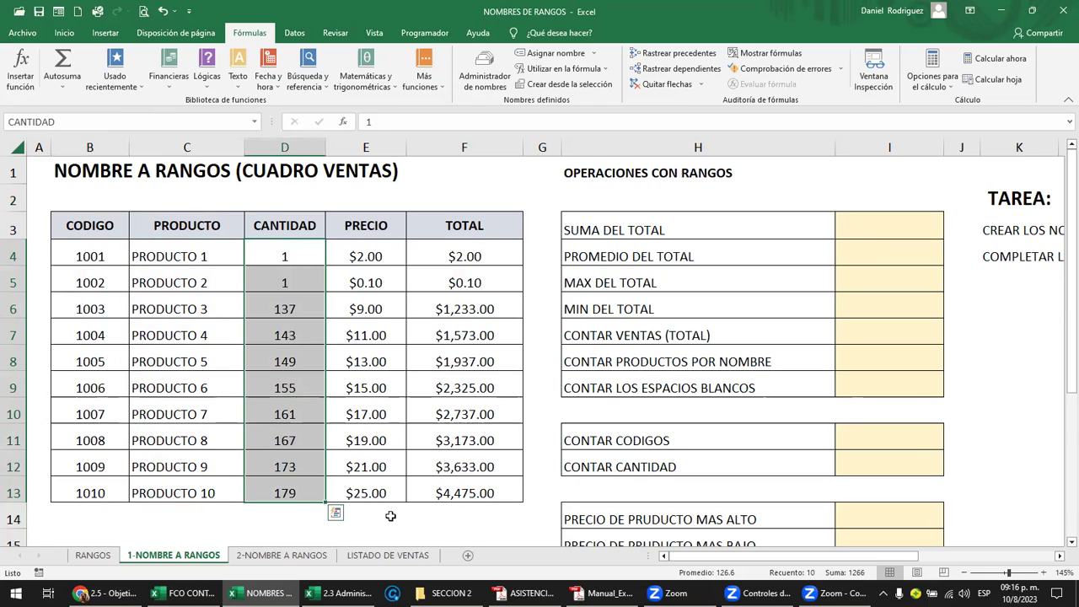
Name the prices E4:E13 PRECIO.
left_click_drag(374, 493, 366, 259)
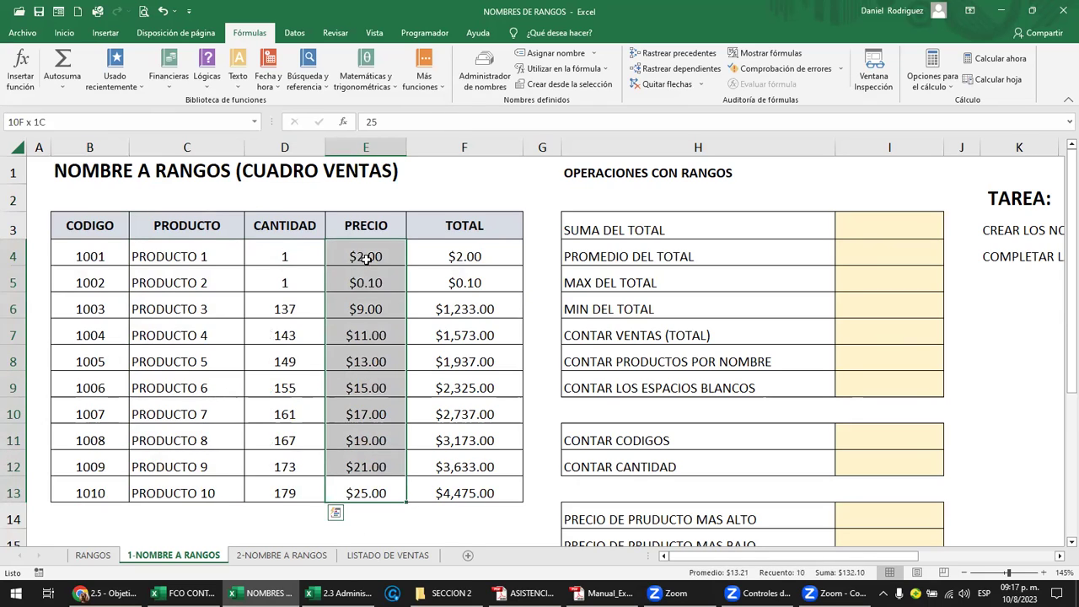
left_click(82, 124)
type("PRECIO")
key("Return")
Check each named range (CANTIDAD, CODIGO, PRECIO, PRODUCTO, TOTAL) from the Name Box list.
left_click(470, 189)
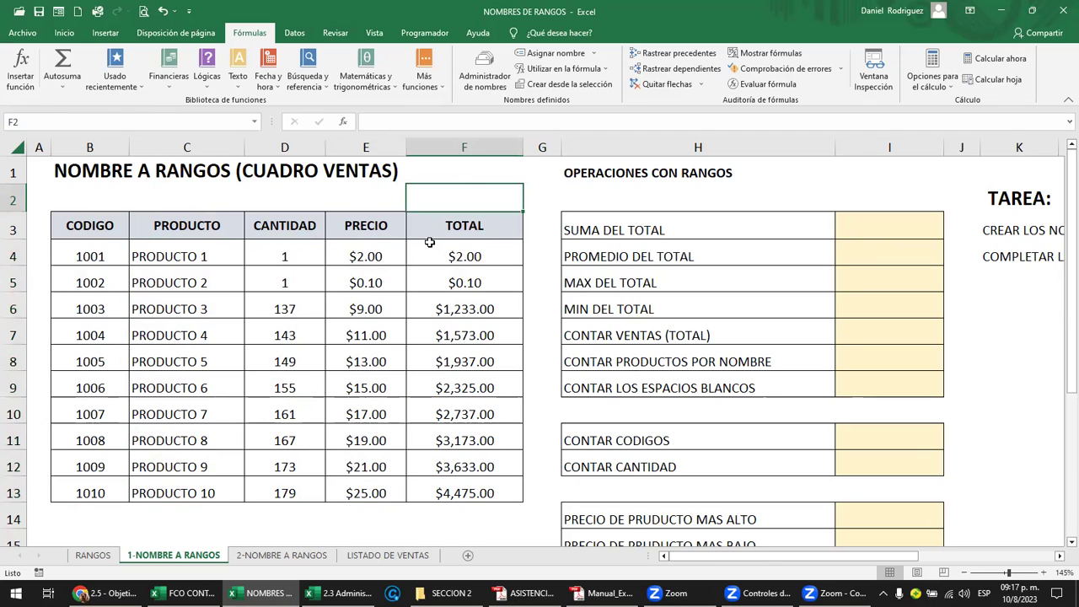
left_click(253, 123)
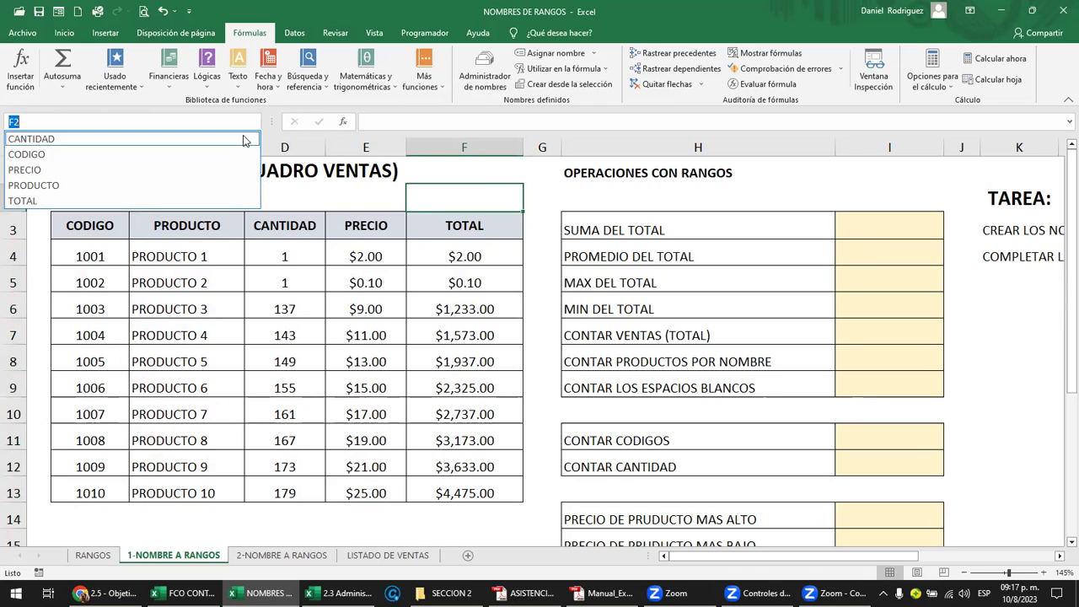
left_click(240, 139)
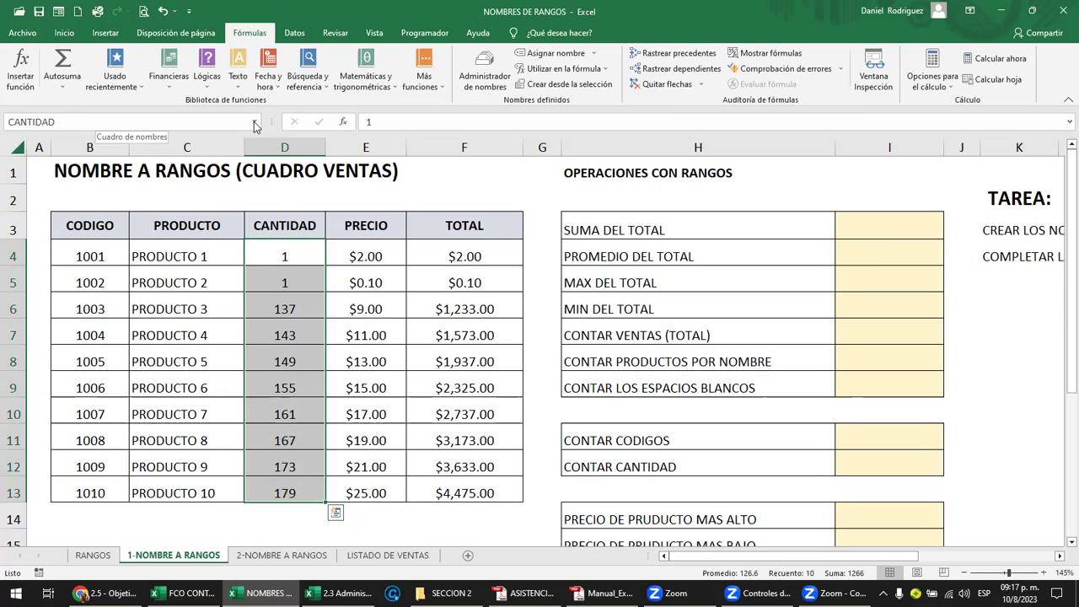
left_click(254, 121)
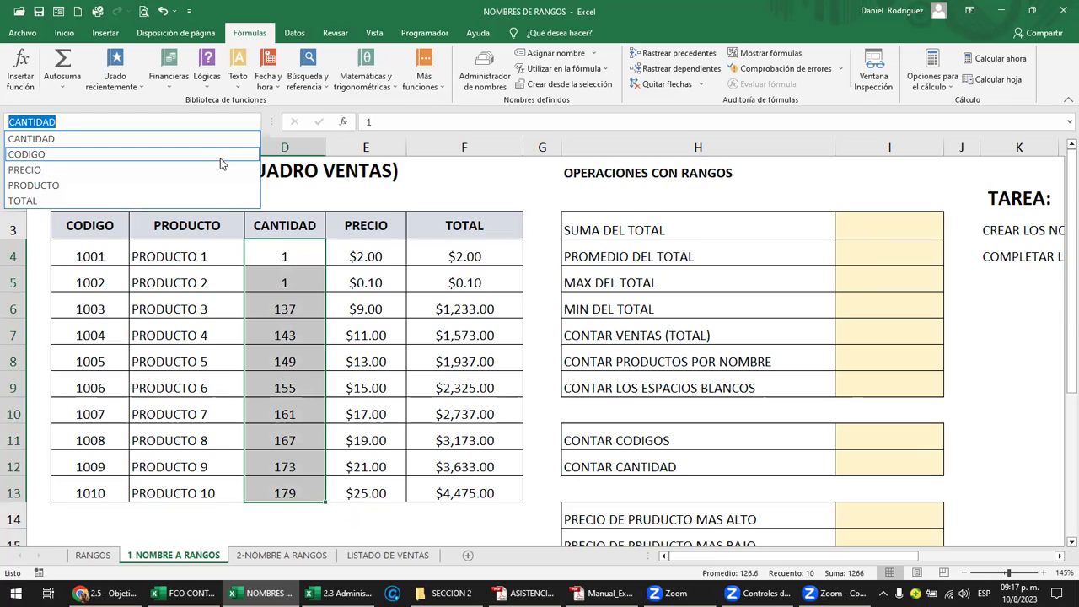
left_click(220, 158)
left_click(254, 124)
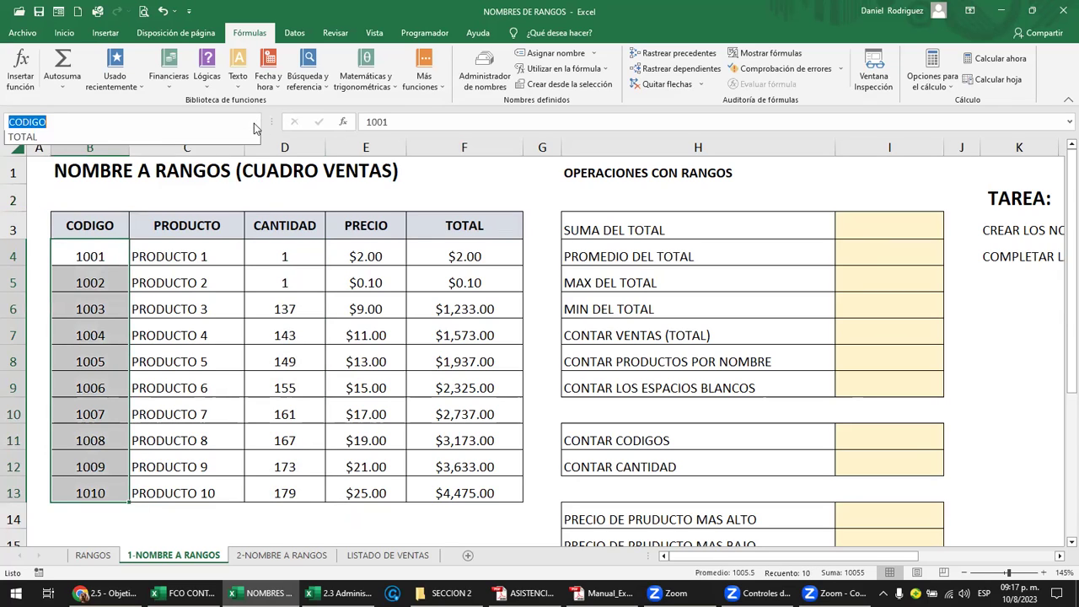
left_click(230, 170)
left_click(254, 122)
left_click(221, 181)
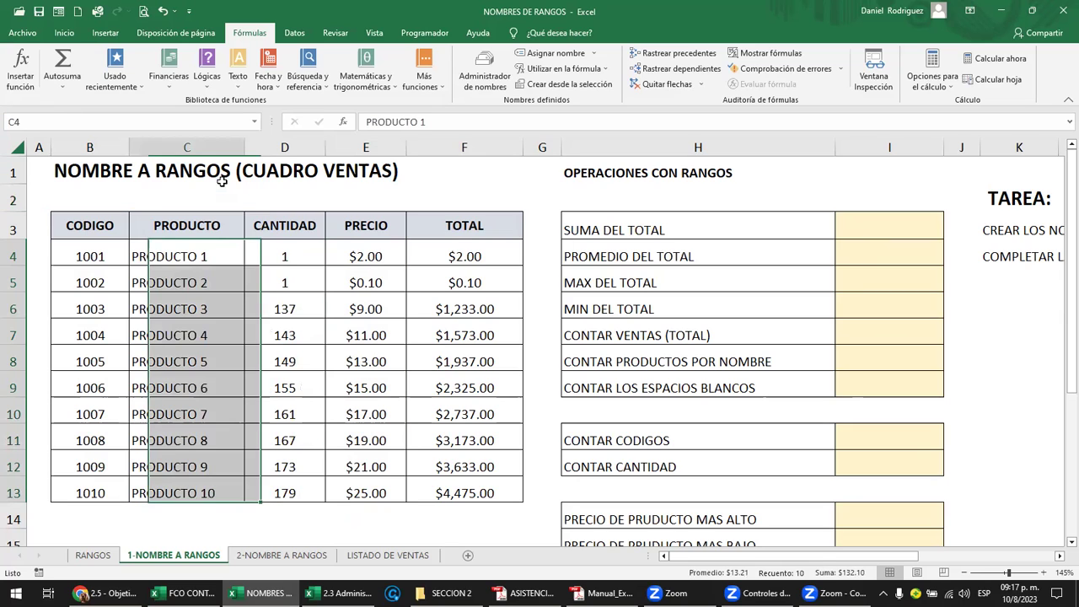
left_click(257, 125)
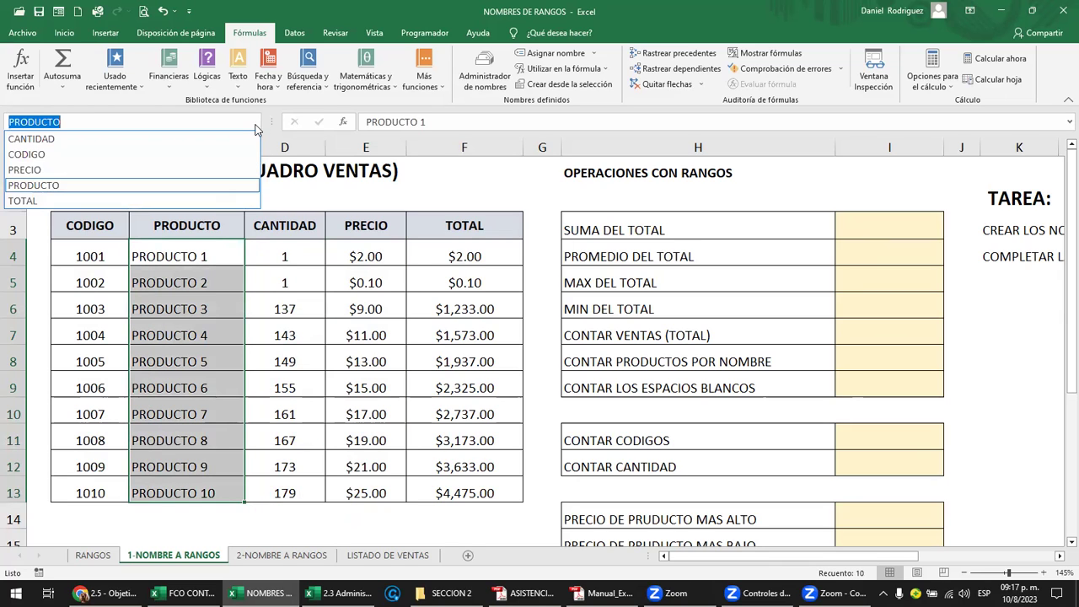
left_click(199, 198)
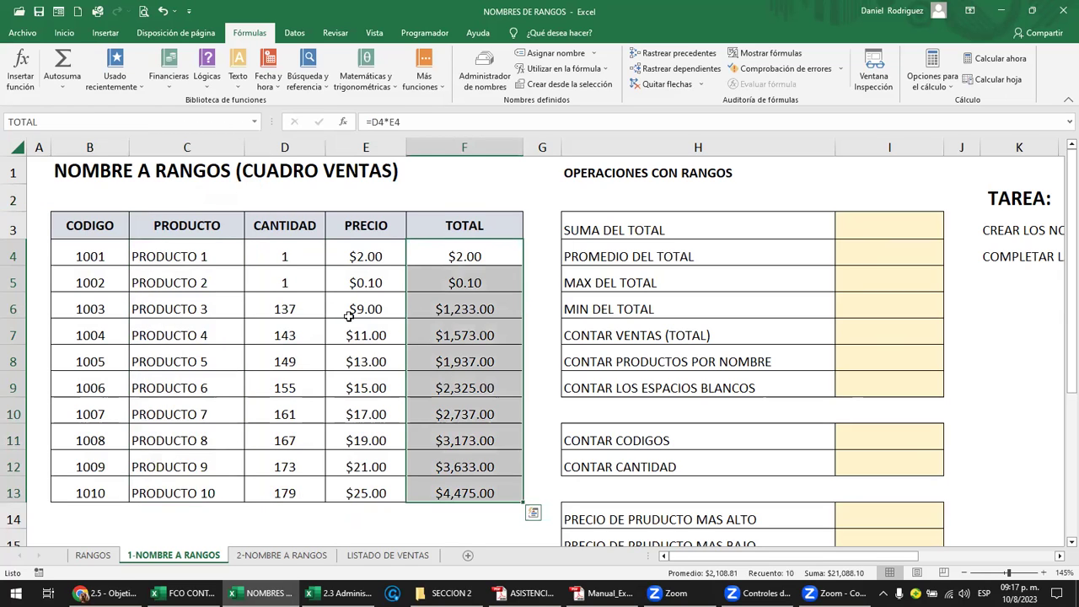
left_click(356, 262)
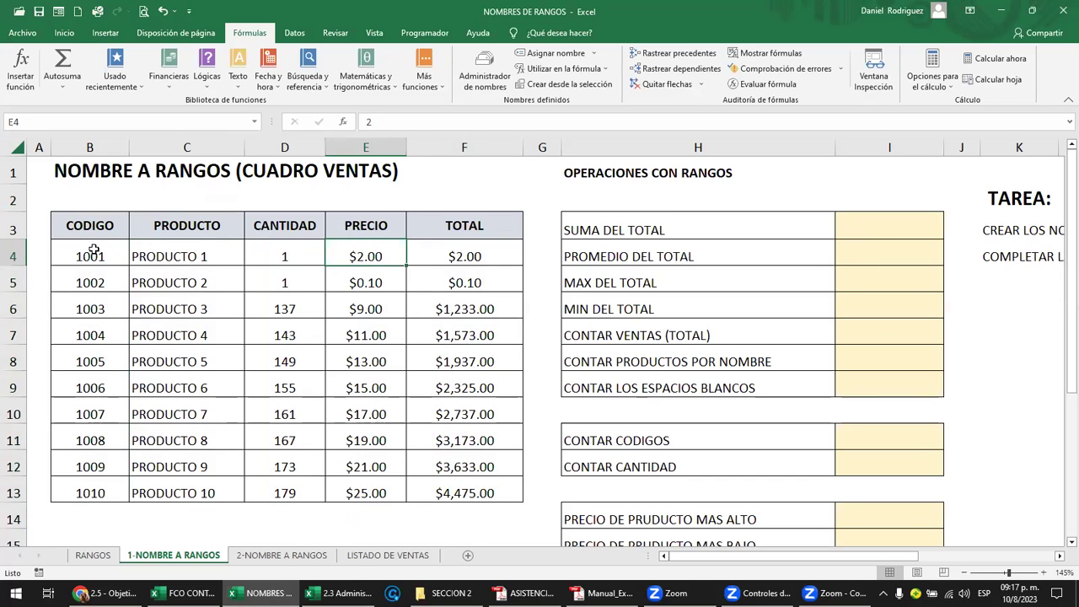
Select the sales table's header row B3:F3 and erase it.
mouse_move(95, 234)
left_mouse_down()
mouse_move(107, 489)
mouse_move(469, 496)
left_mouse_up()
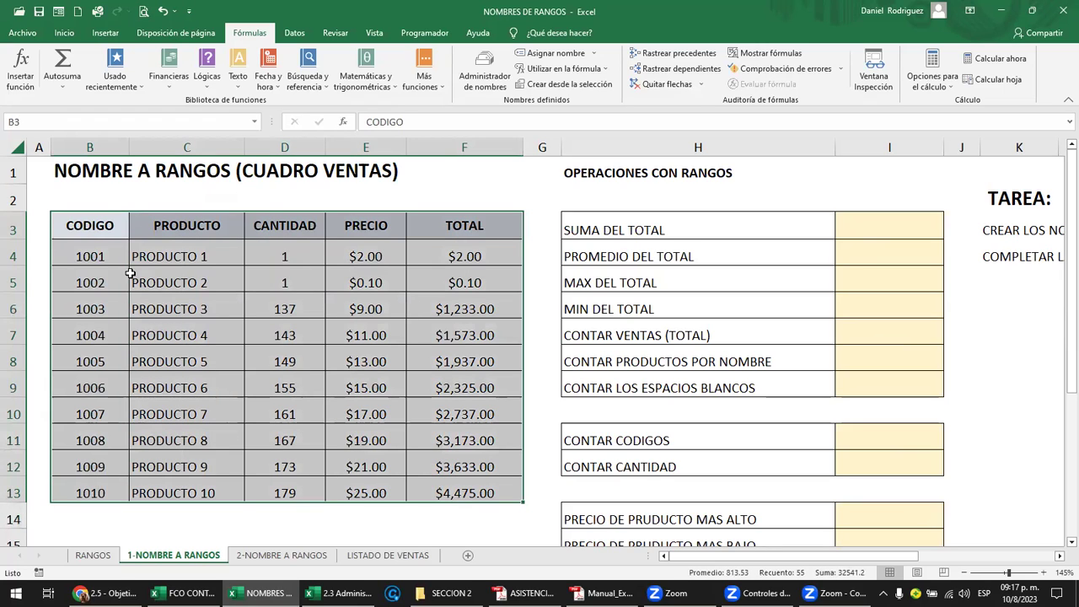
left_click(101, 226)
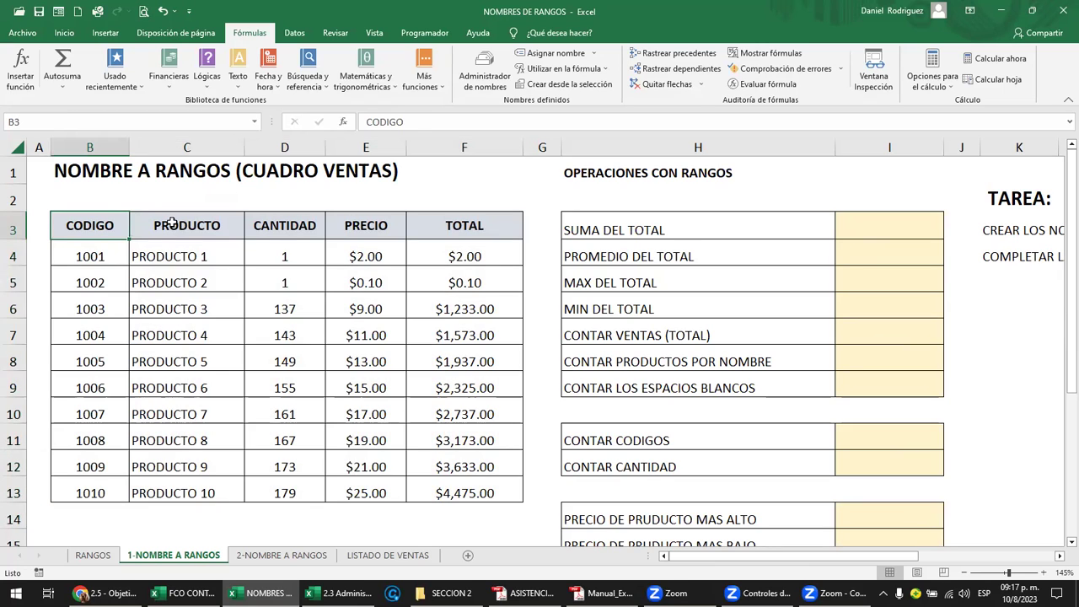
left_click(173, 223)
left_click(278, 224)
left_click_drag(84, 226, 479, 231)
key("Delete")
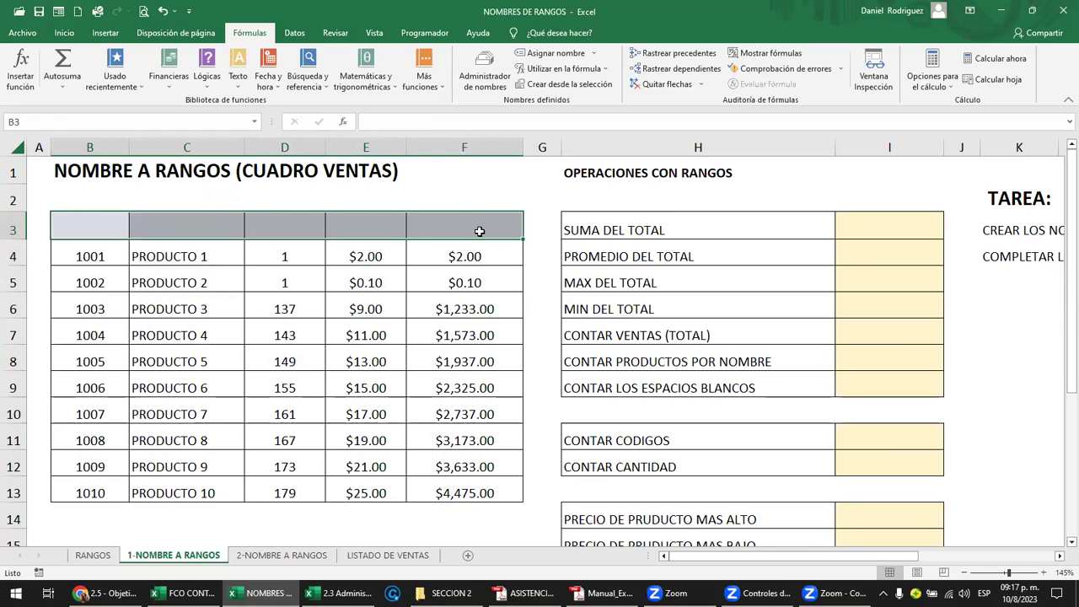
left_click(466, 195)
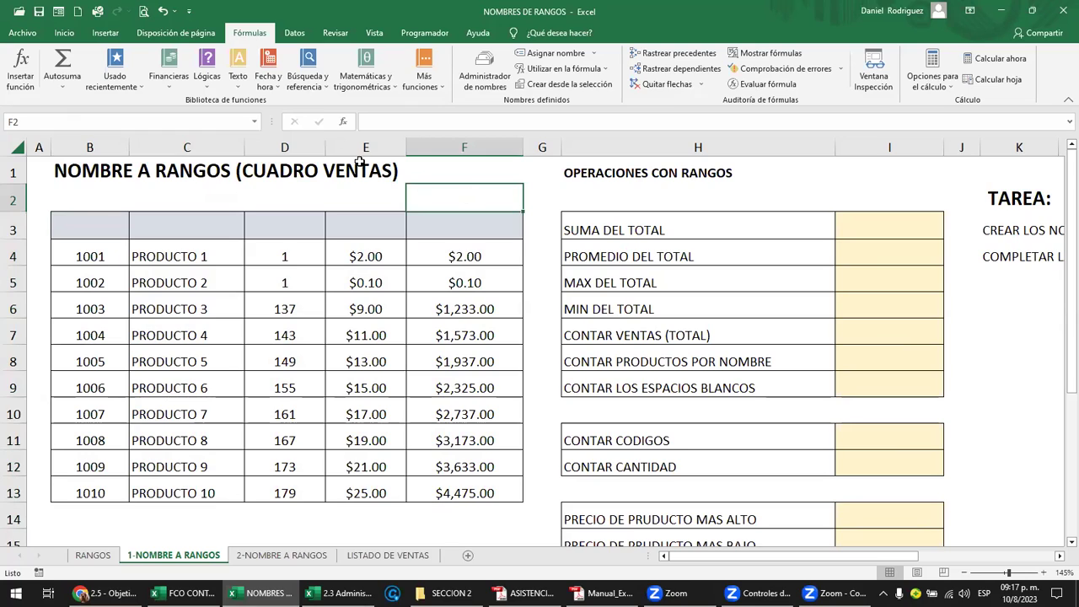
Jump to PRECIO, undo the deletion to restore the B3:F3 headings, and select F4.
left_click(254, 122)
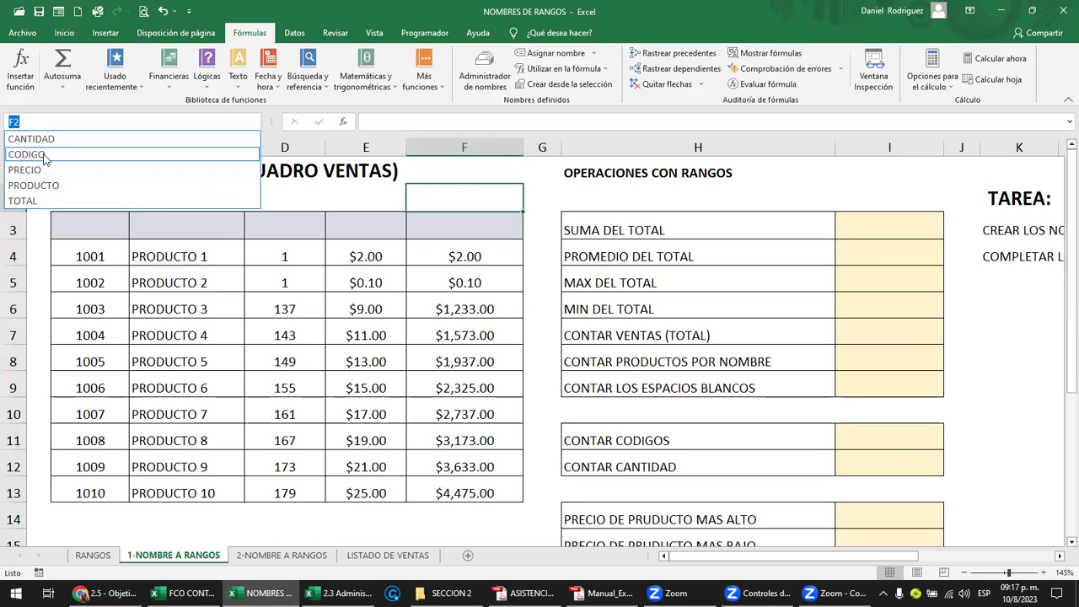
left_click(37, 169)
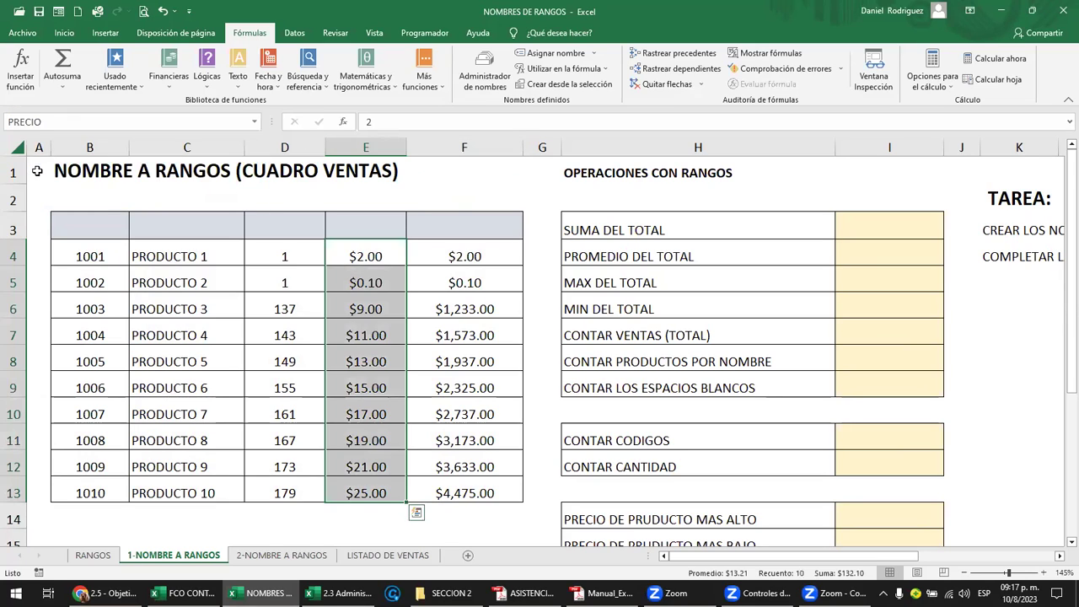
key("ctrl+z")
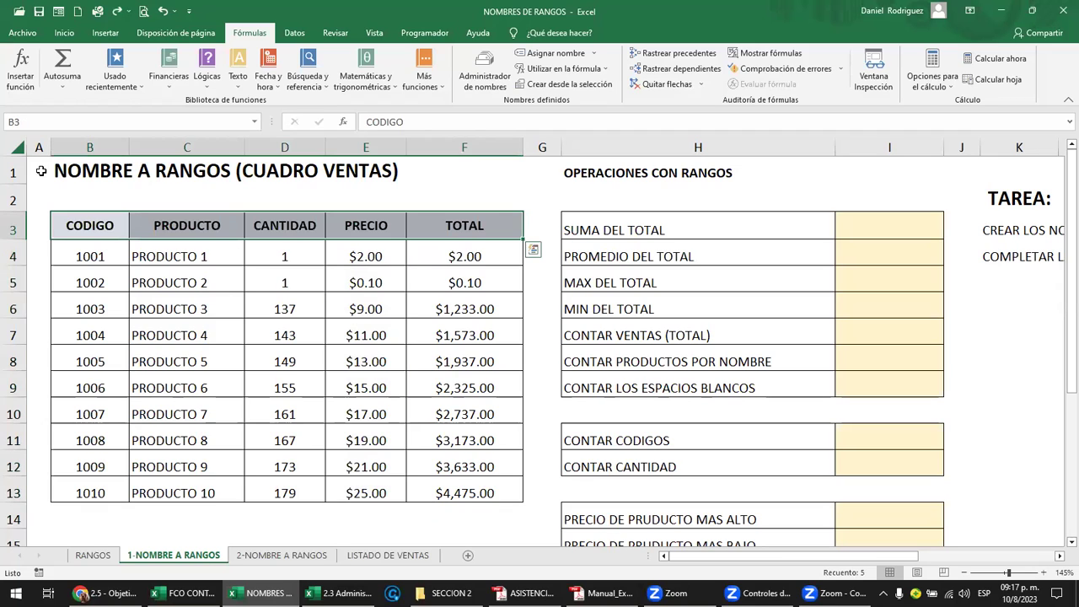
left_click(446, 256)
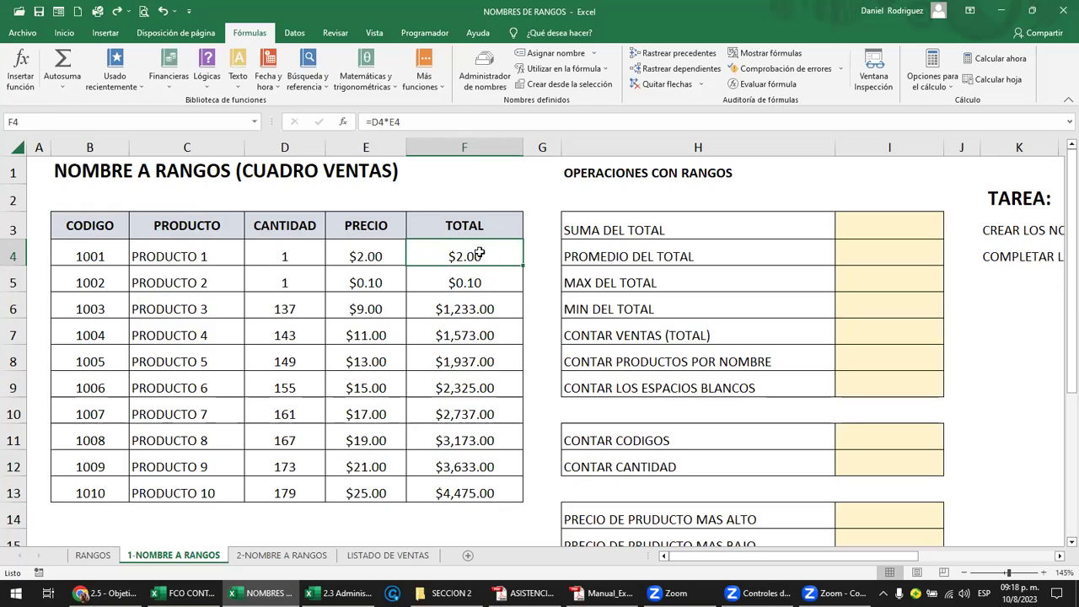
left_click_drag(480, 257, 483, 487)
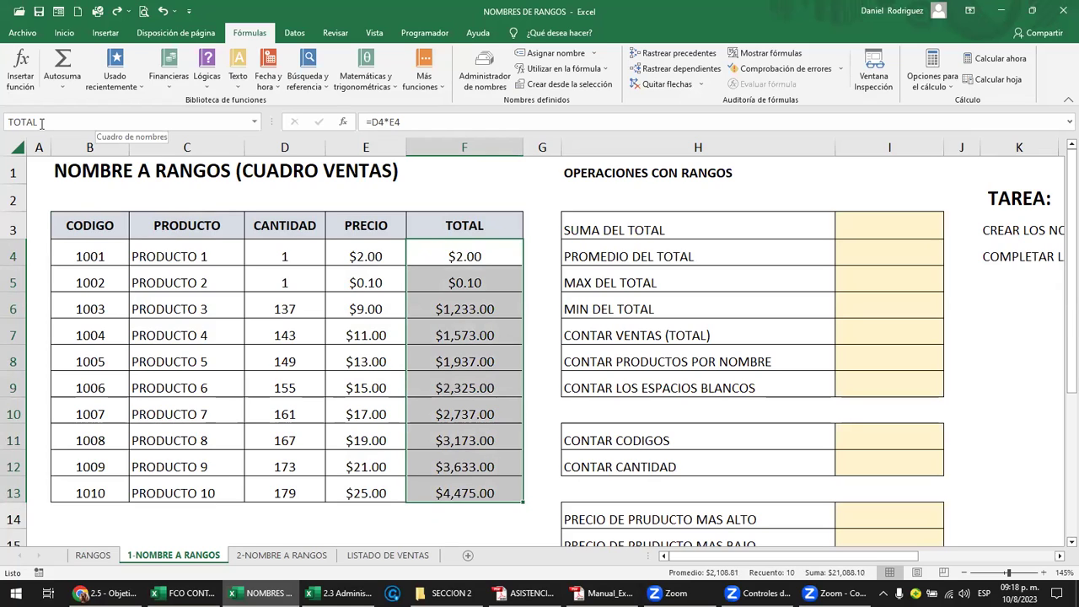
left_click(94, 263)
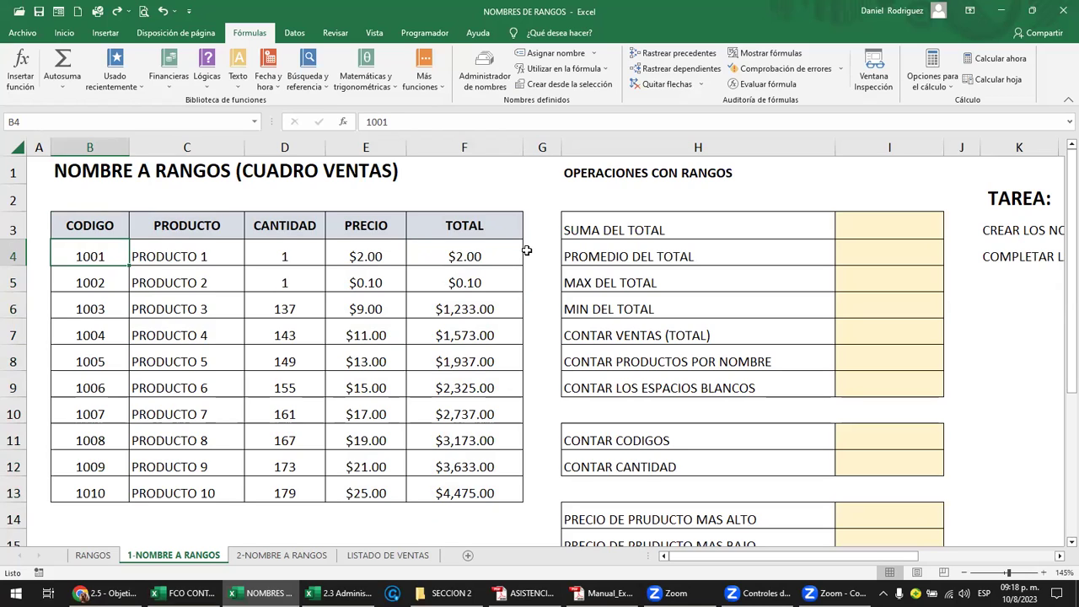
mouse_move(465, 255)
left_mouse_down()
mouse_move(474, 282)
mouse_move(470, 437)
mouse_move(456, 478)
mouse_move(494, 361)
mouse_move(480, 261)
left_mouse_up()
left_click(481, 261)
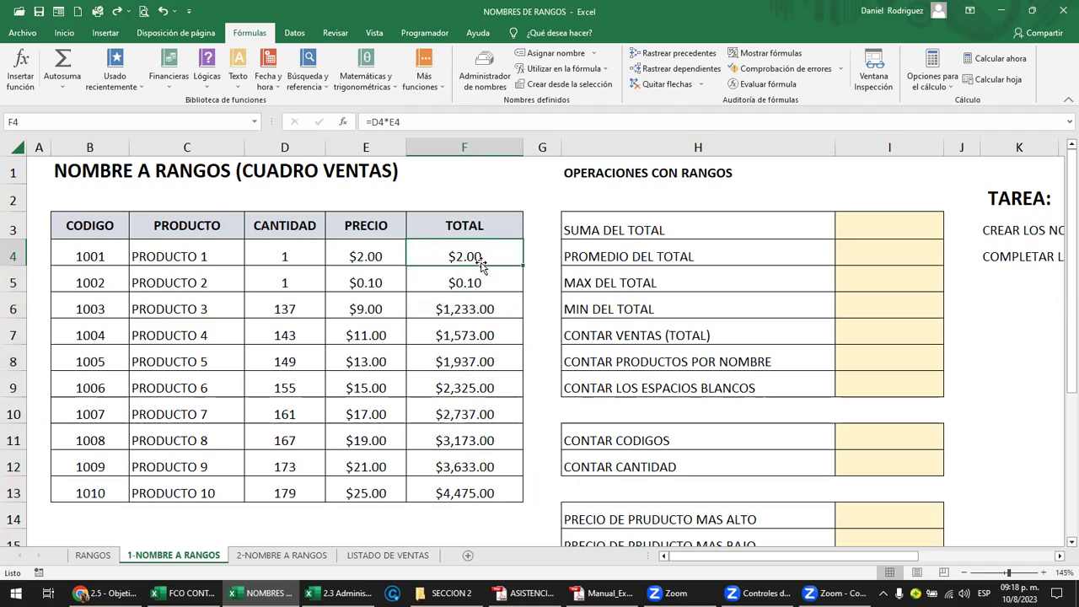
left_click(254, 123)
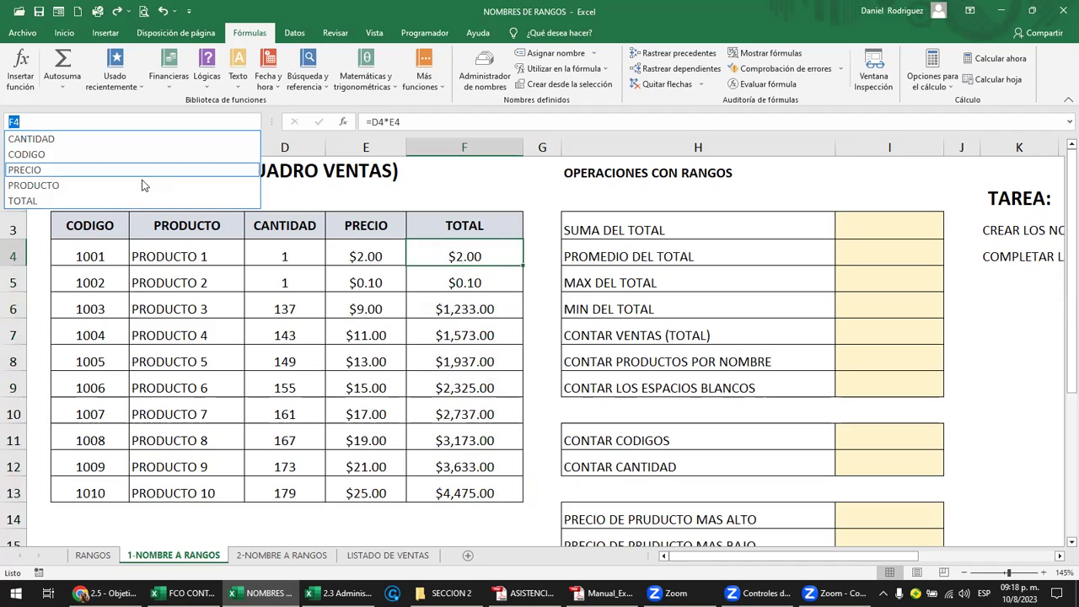
left_click(122, 202)
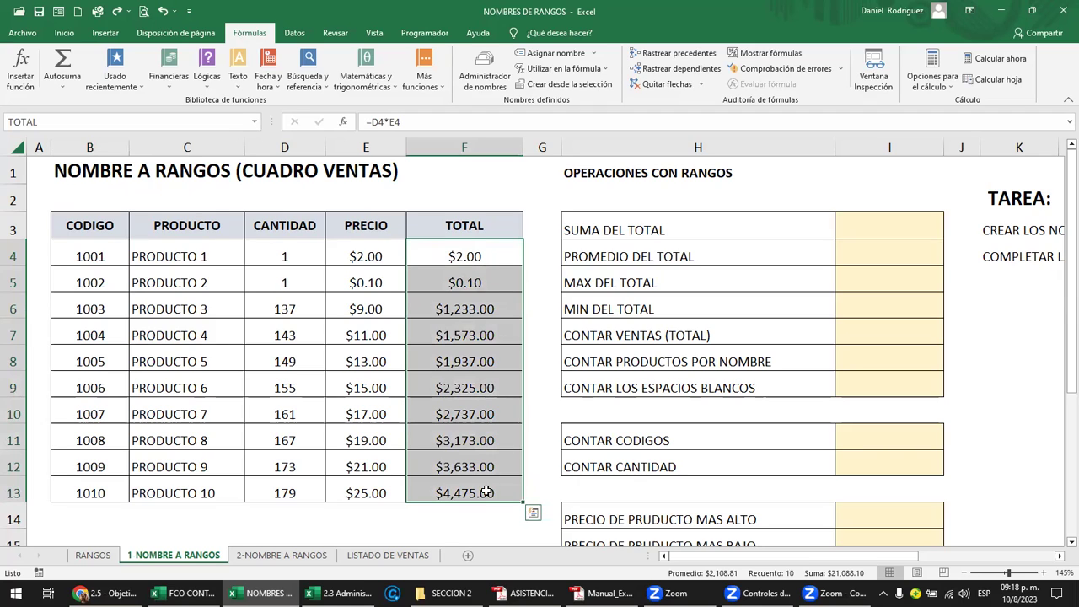
left_click(882, 224)
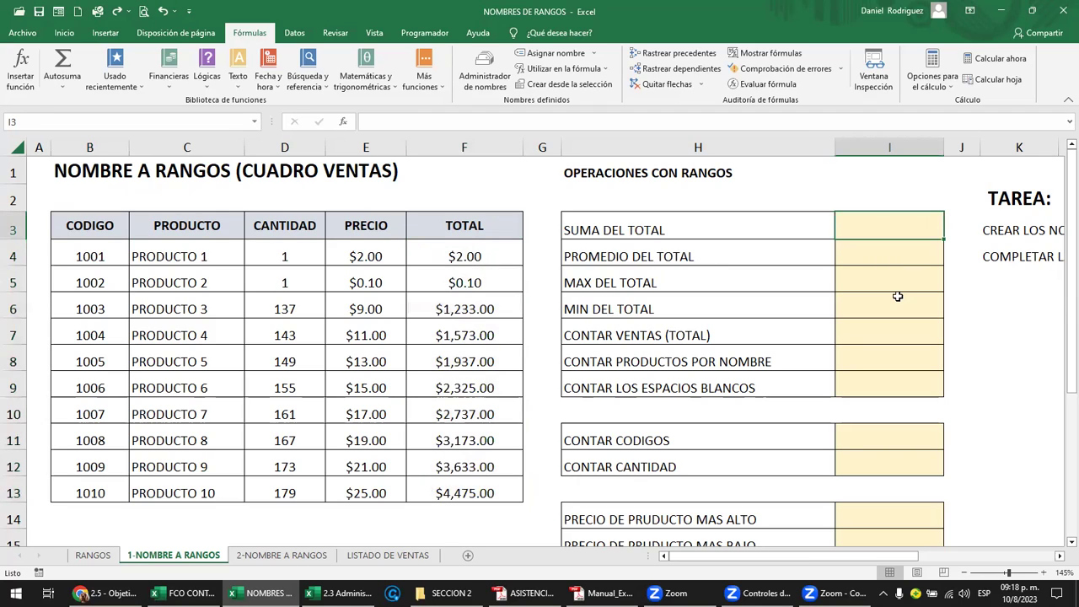
Point out the SUMA, PROMEDIO, MAX, MIN and CONTAR VENTAS operations on TOTAL.
left_click(613, 227)
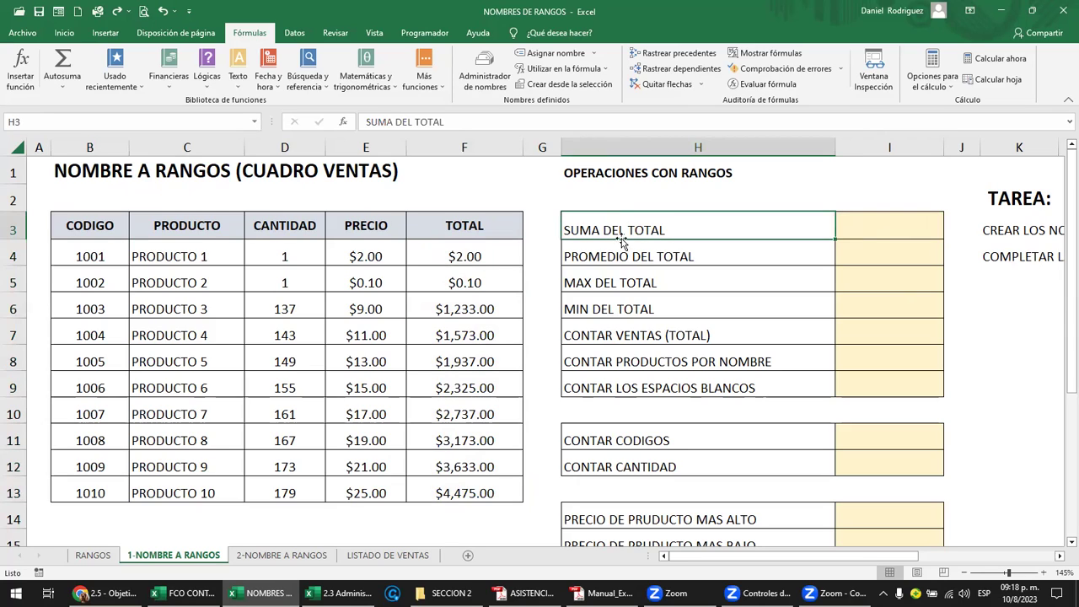
left_click(623, 253)
left_click(633, 291)
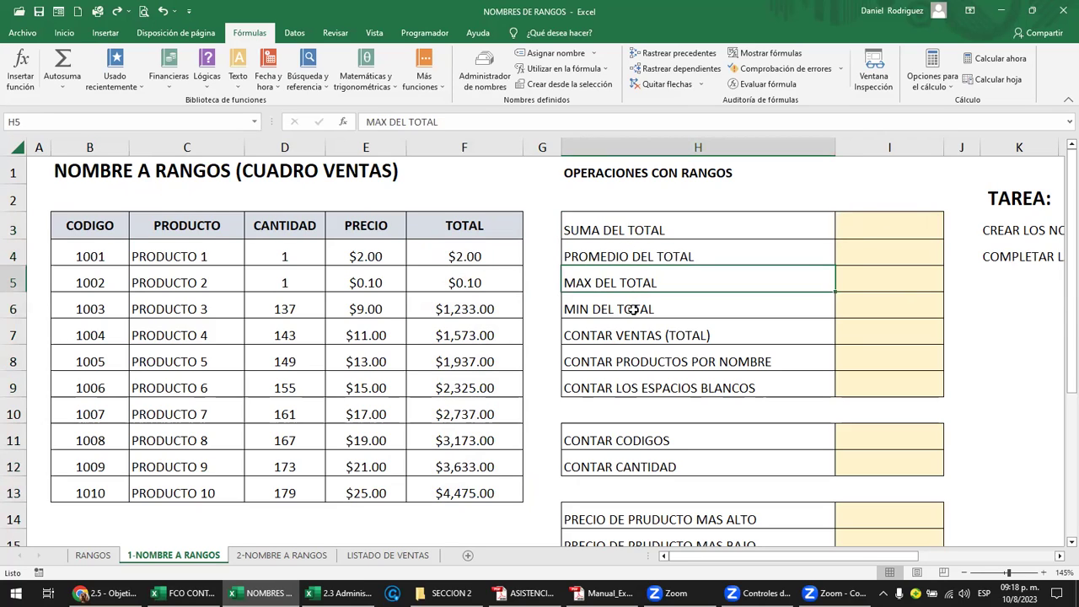
left_click(632, 309)
left_click(654, 336)
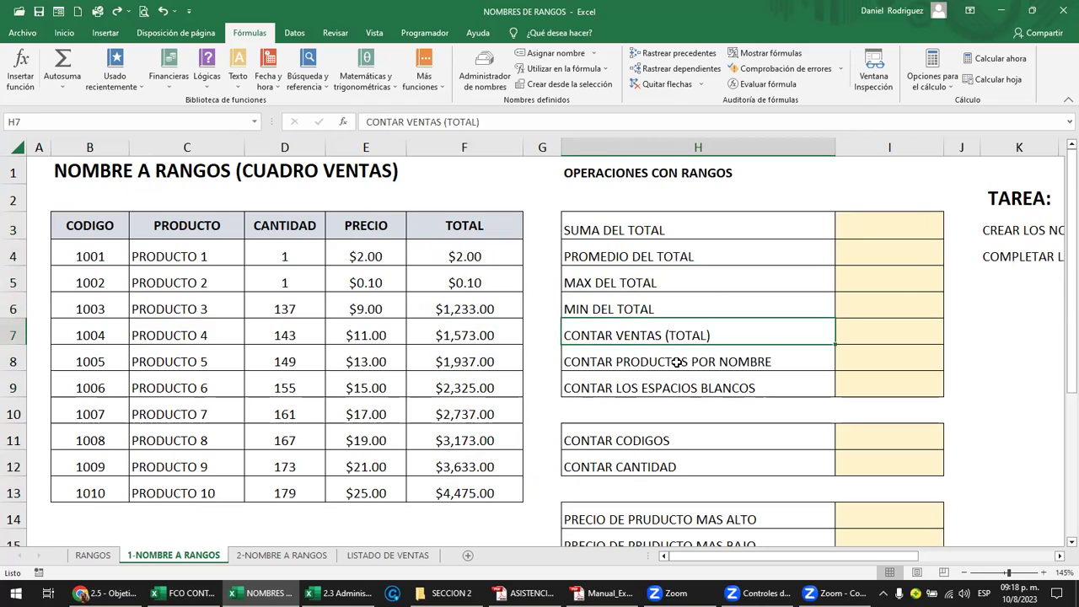
left_click(643, 229)
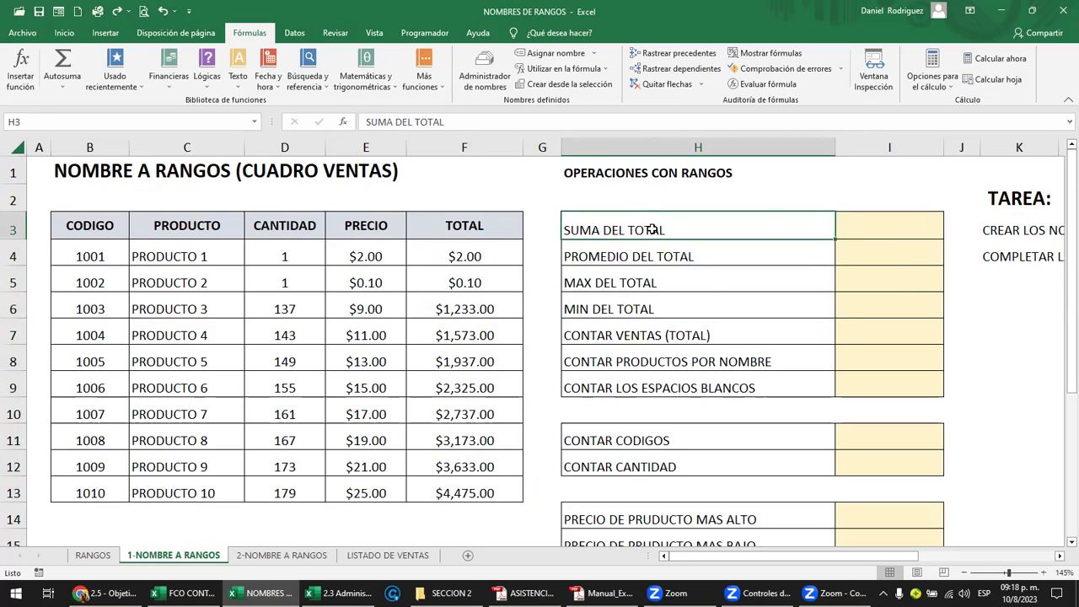
Enter =SUMA(TOTAL) in I3 by selecting F4:F13, giving $21,088.10.
left_click(881, 228)
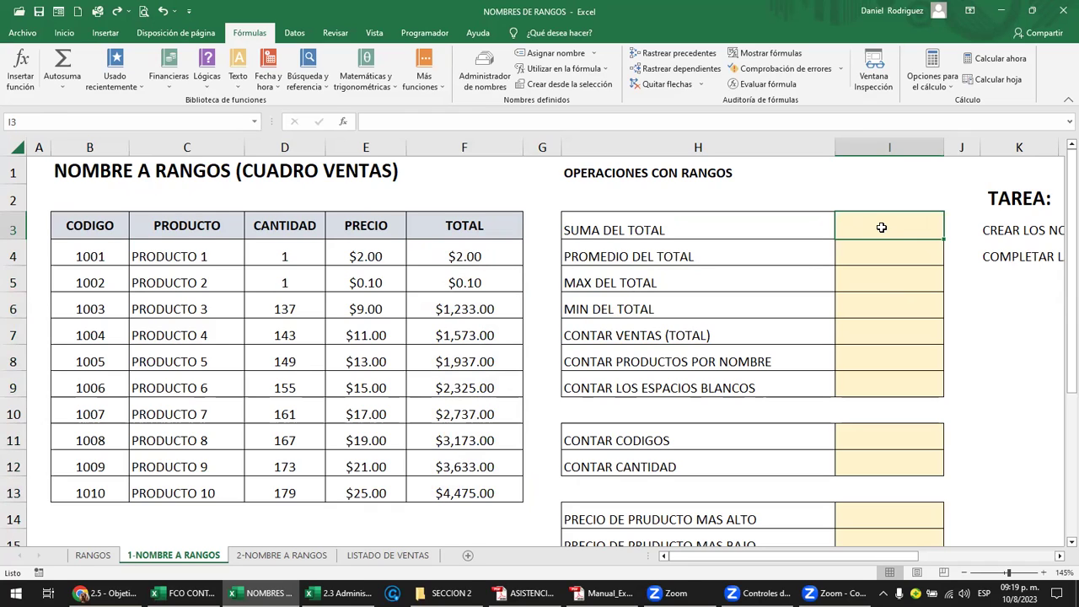
type("=SUMA")
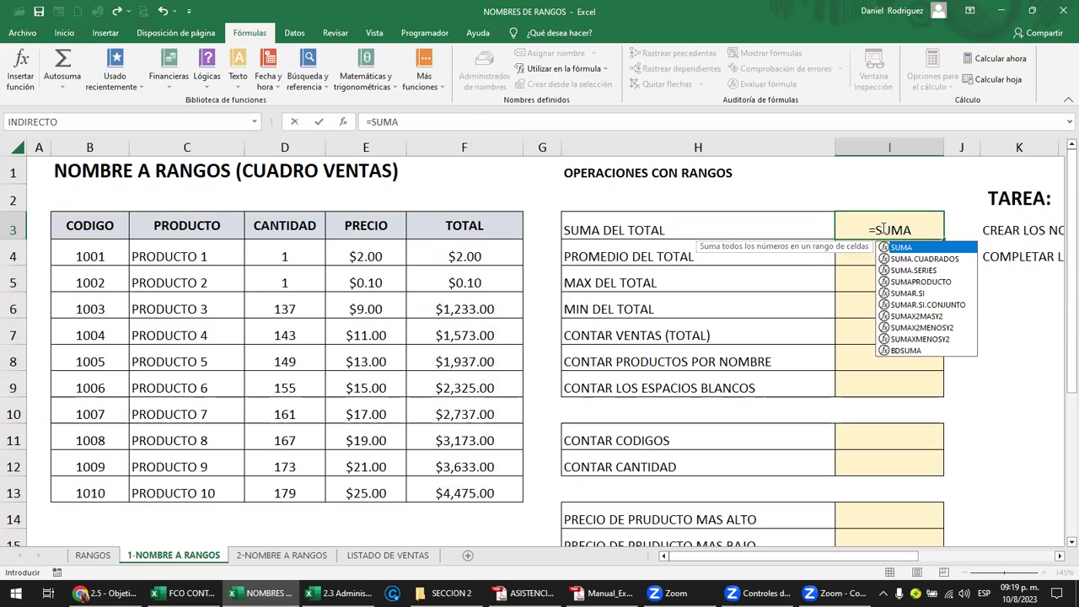
type("(")
left_click_drag(482, 256, 472, 466)
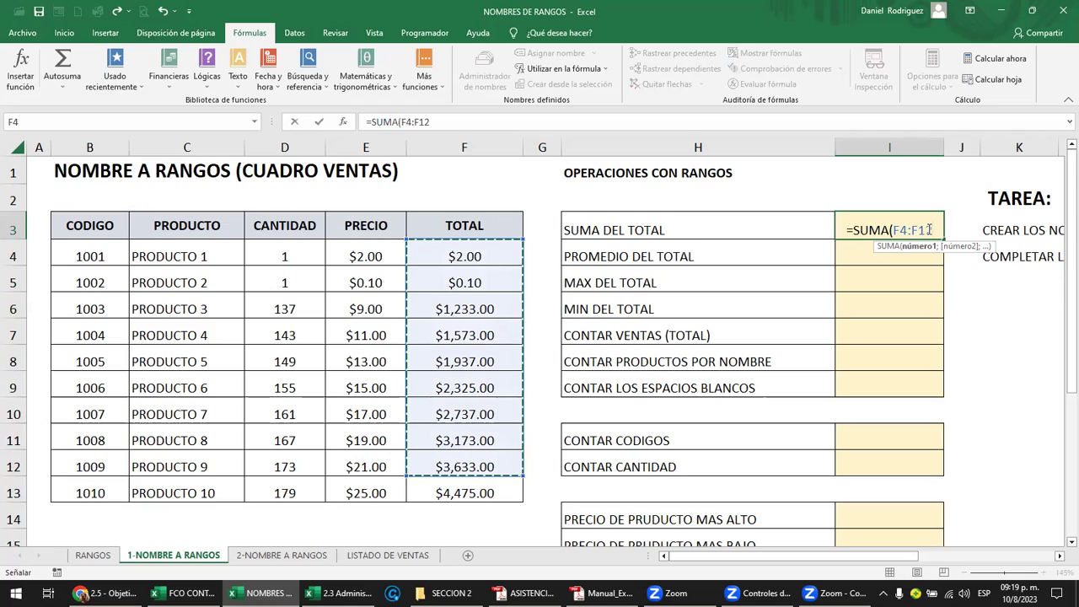
left_click_drag(482, 249, 487, 414)
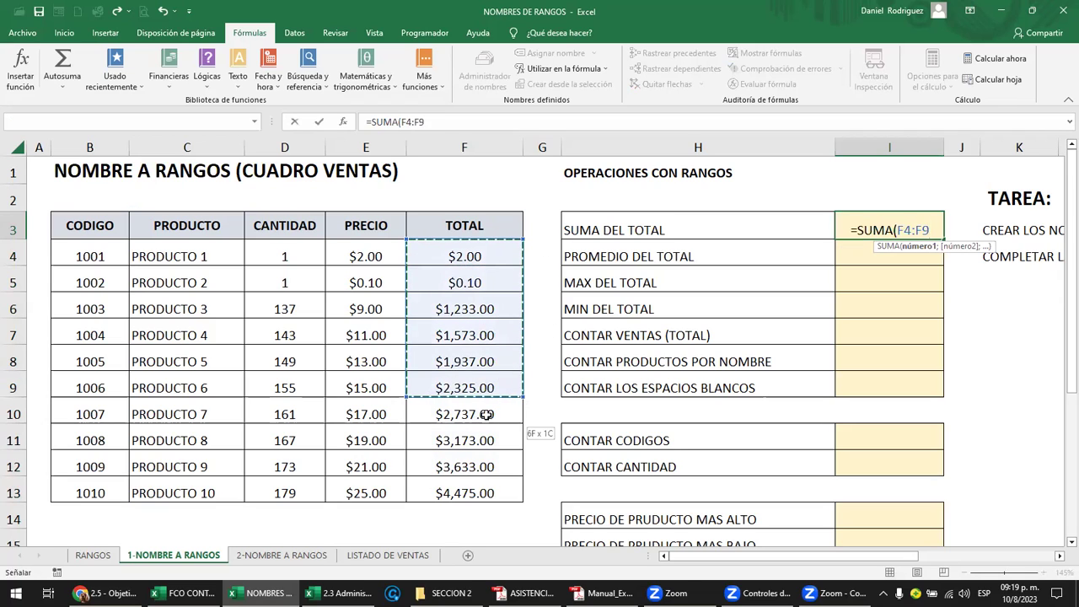
left_click_drag(487, 414, 487, 486)
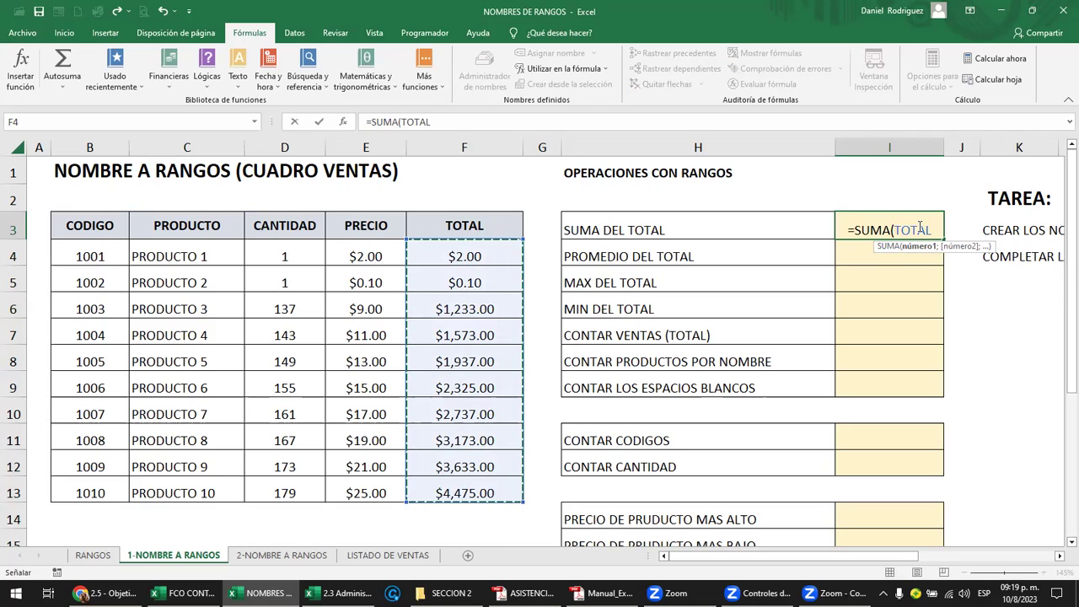
key("Return")
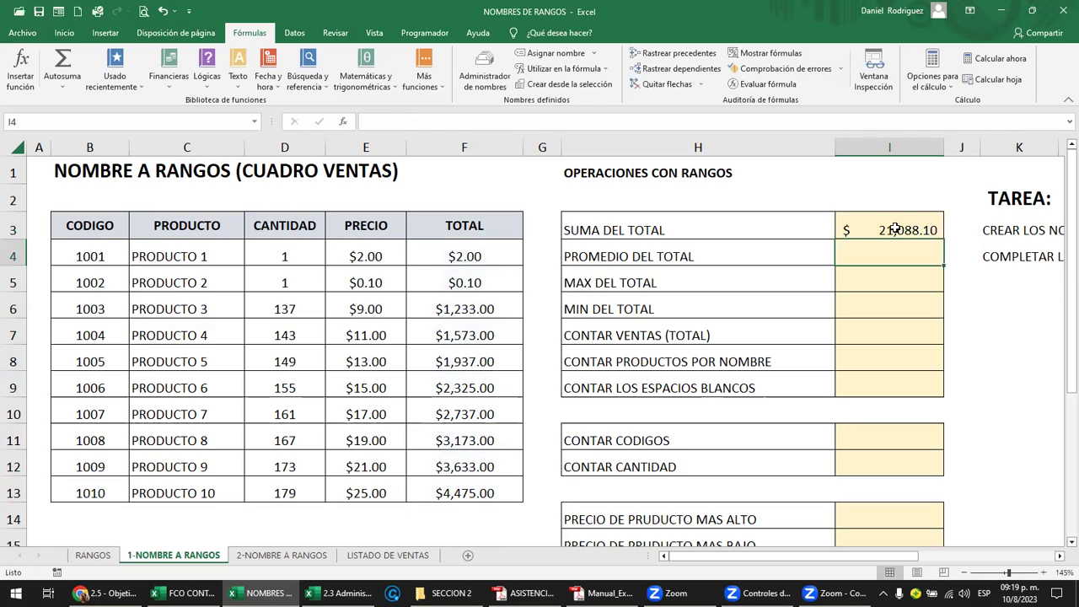
left_click(893, 228)
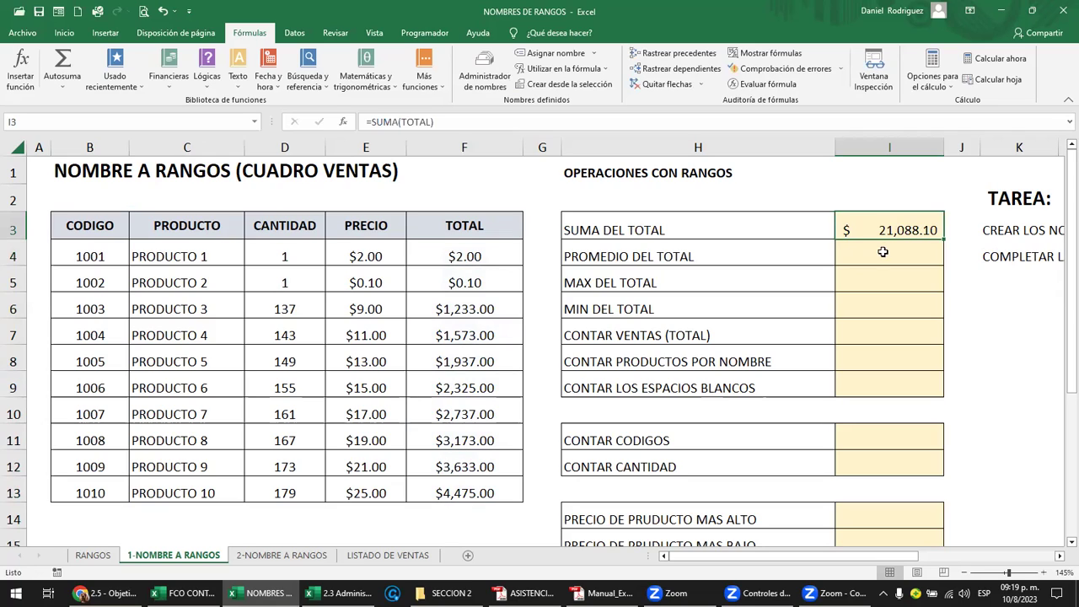
left_click(475, 509)
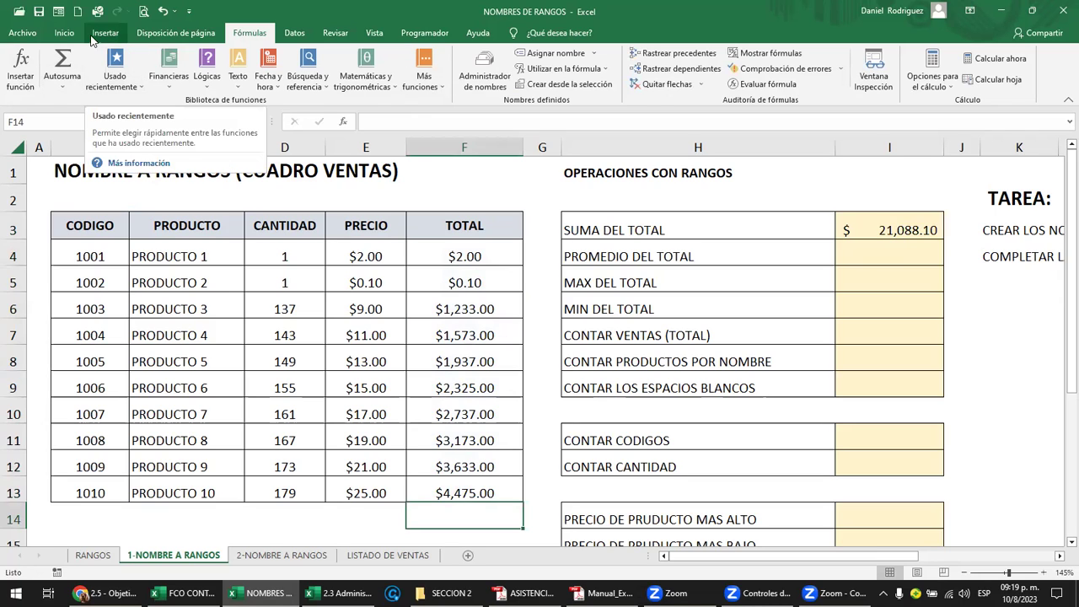
left_click(66, 32)
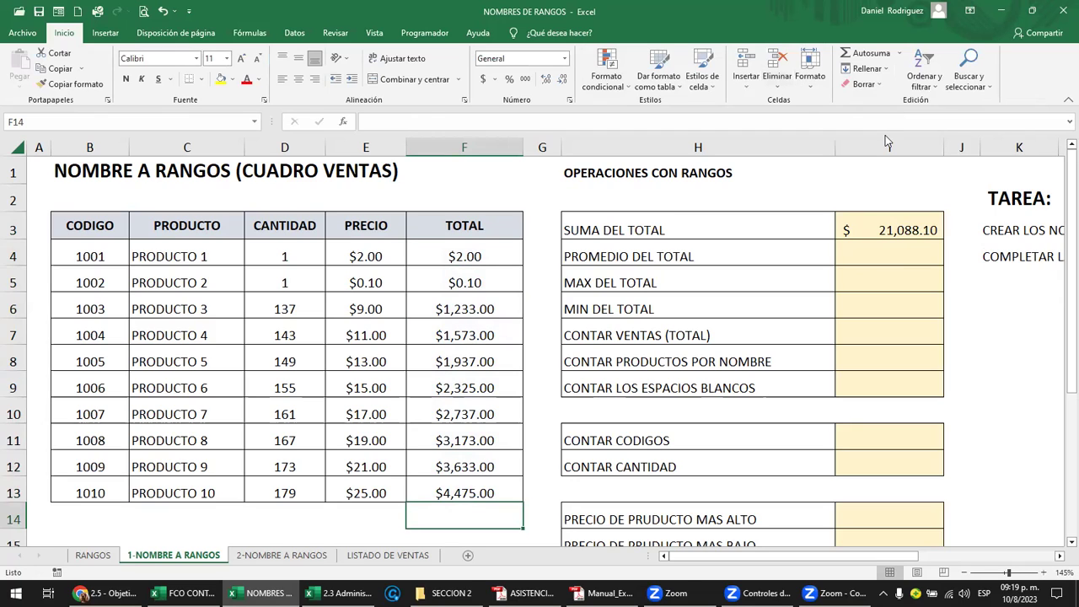
left_click(881, 59)
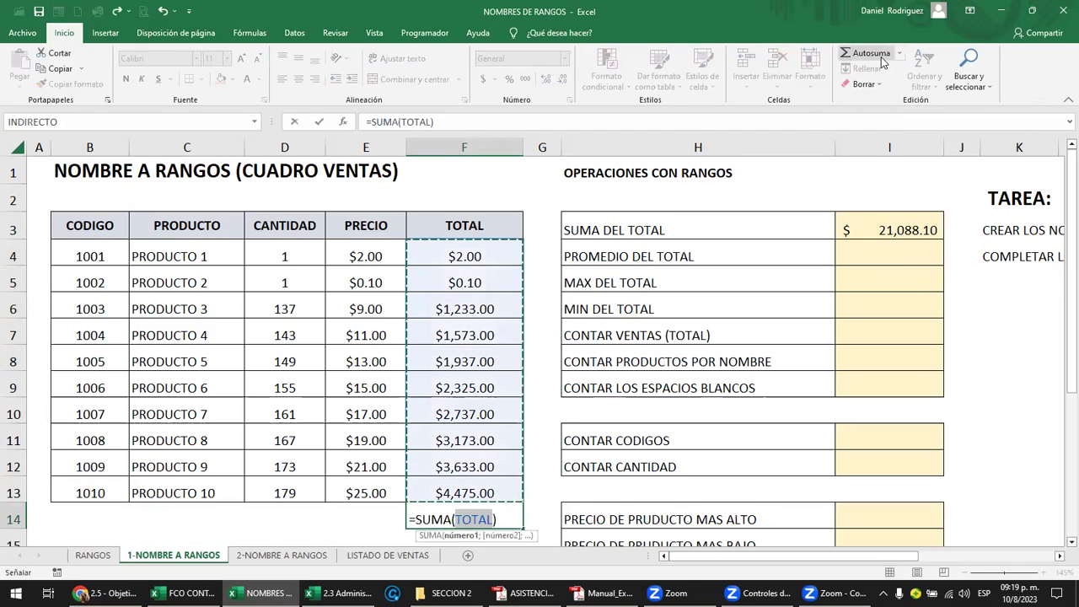
key("Return")
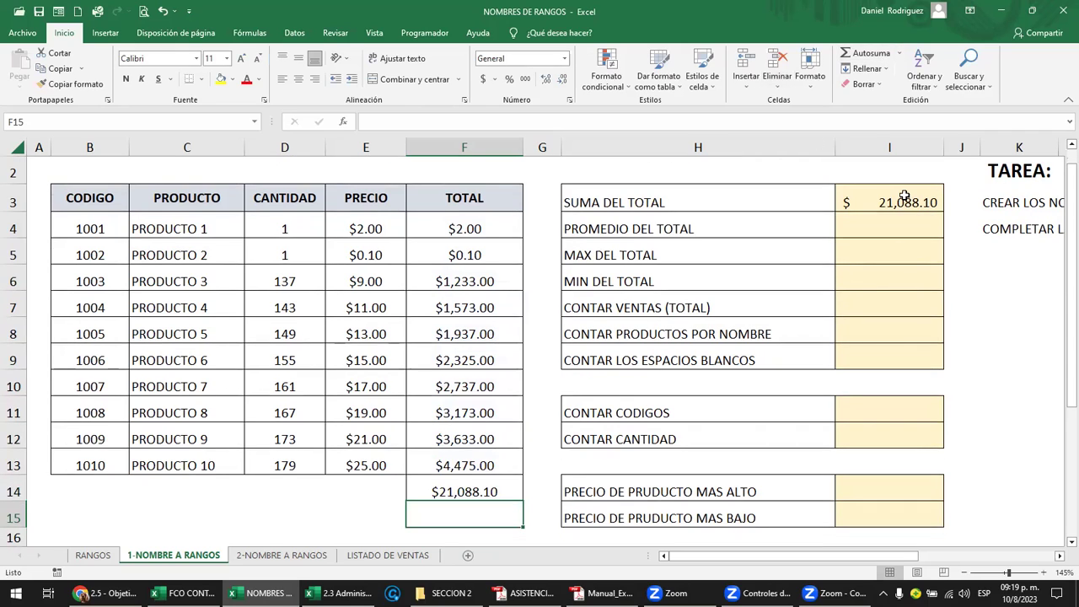
left_click(455, 490)
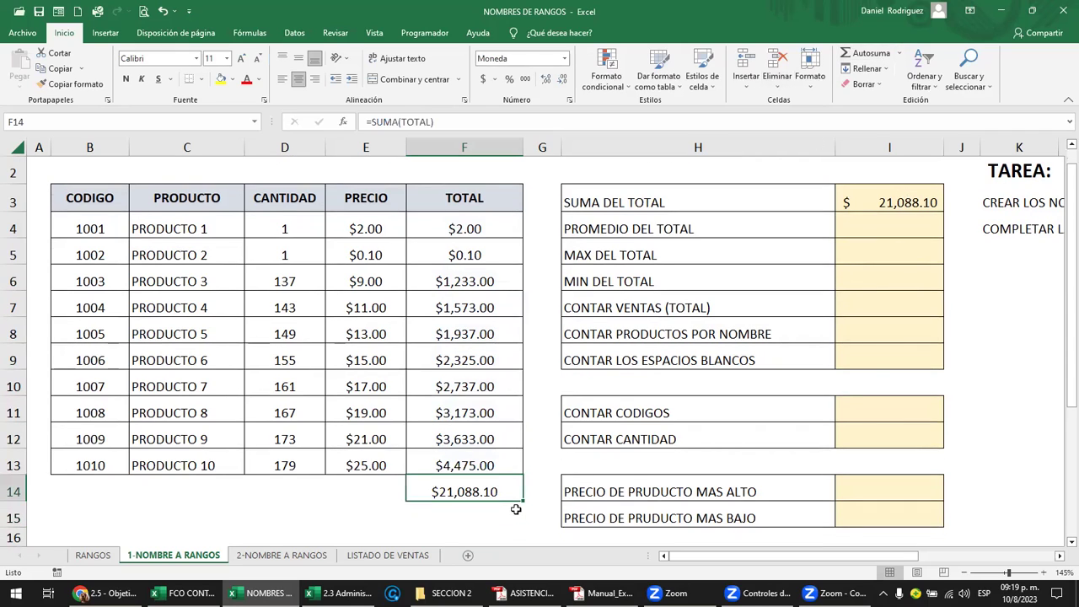
key("Delete")
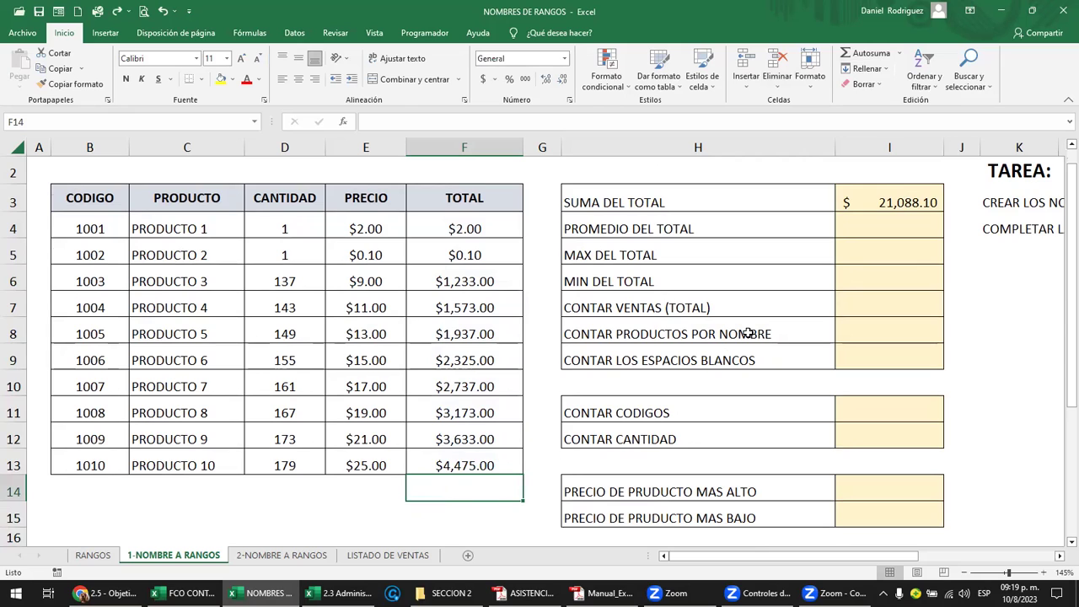
scroll(748, 333, "up", 1)
left_click(898, 235)
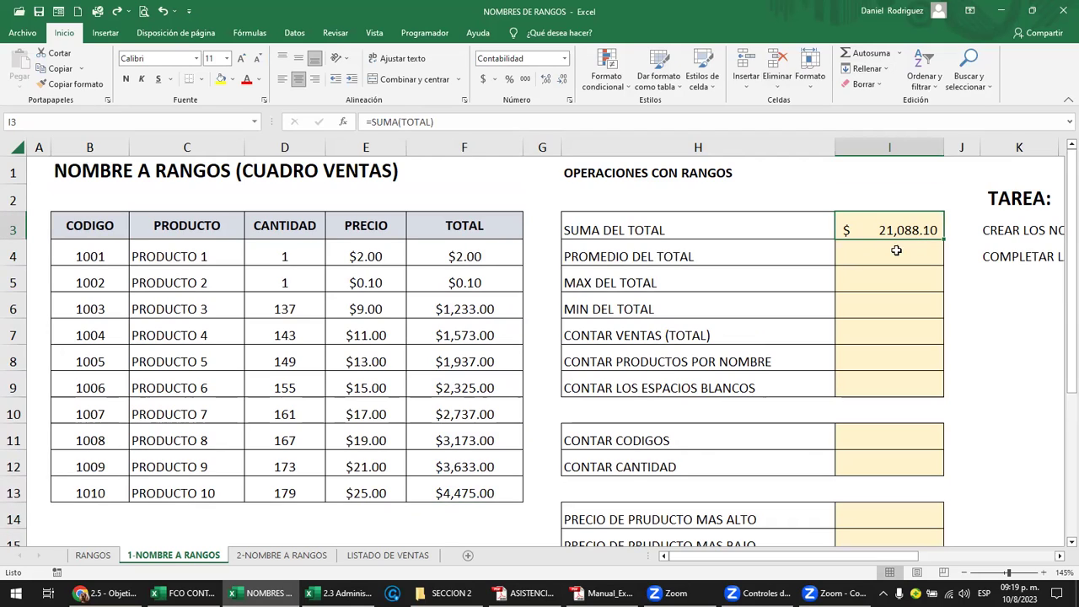
left_click(253, 121)
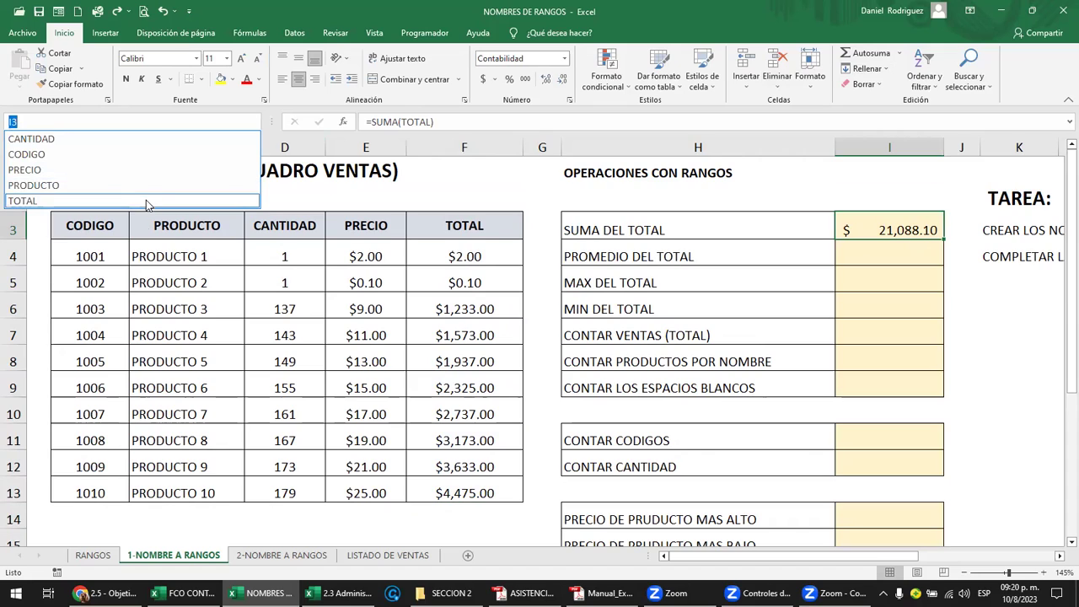
left_click(114, 244)
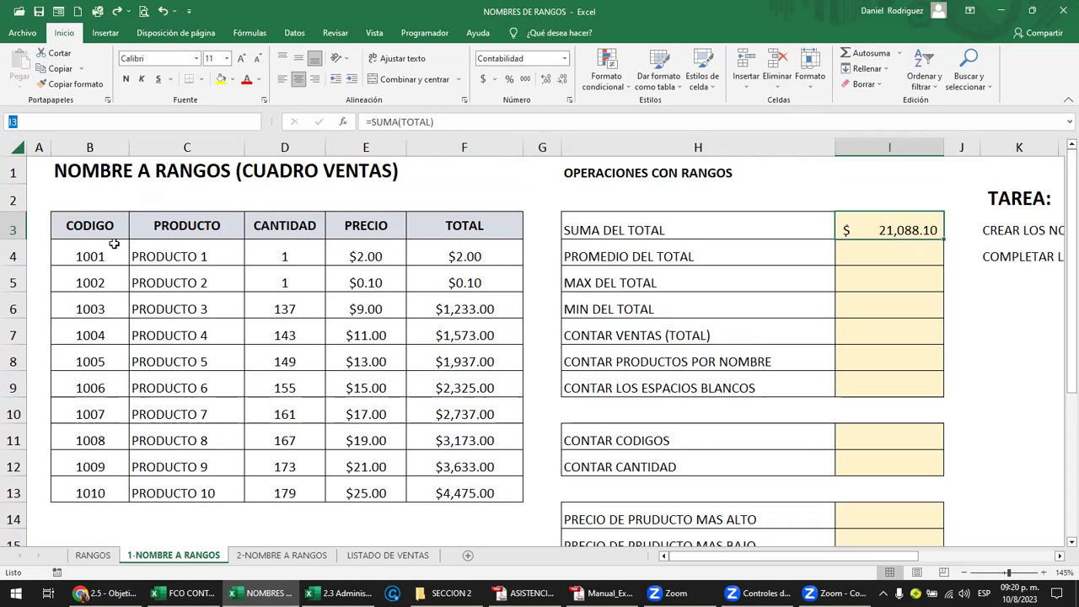
Read the course manual PDF's section on named ranges.
left_click(58, 123)
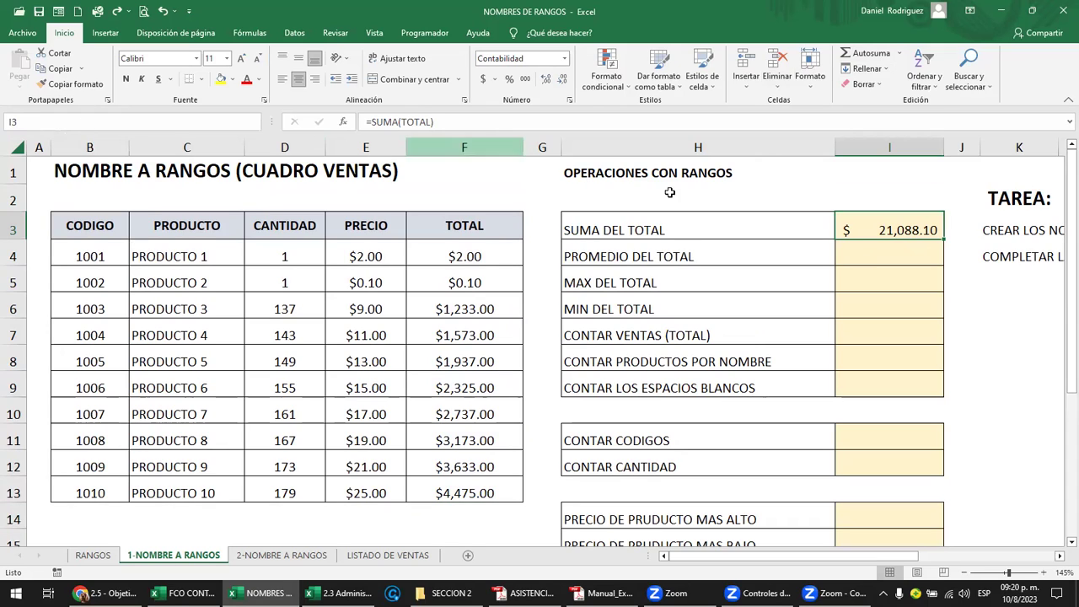
left_click(860, 259)
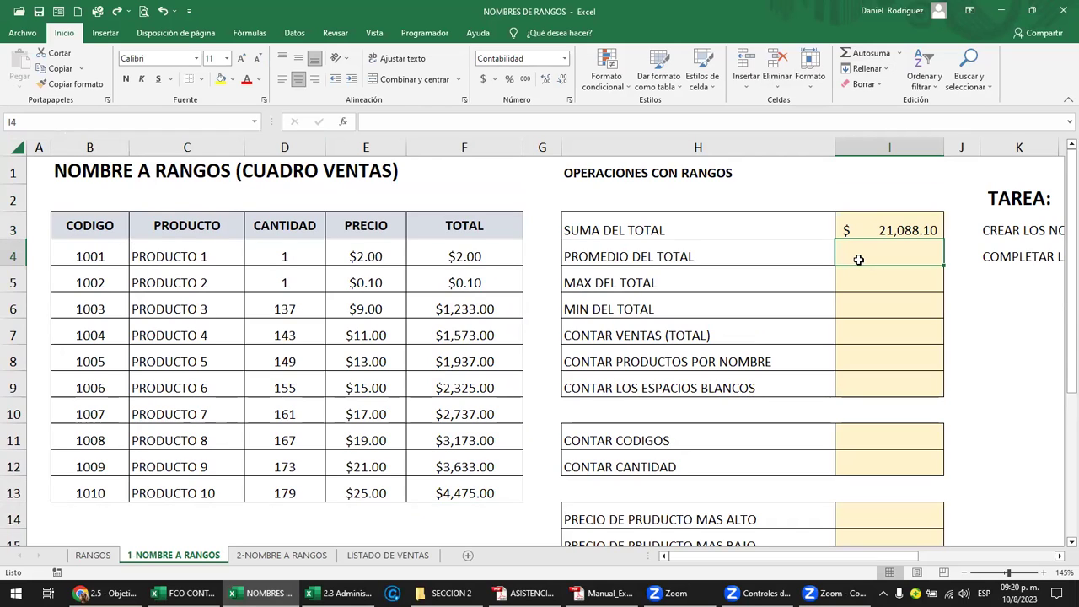
mouse_move(604, 594)
left_click(618, 572)
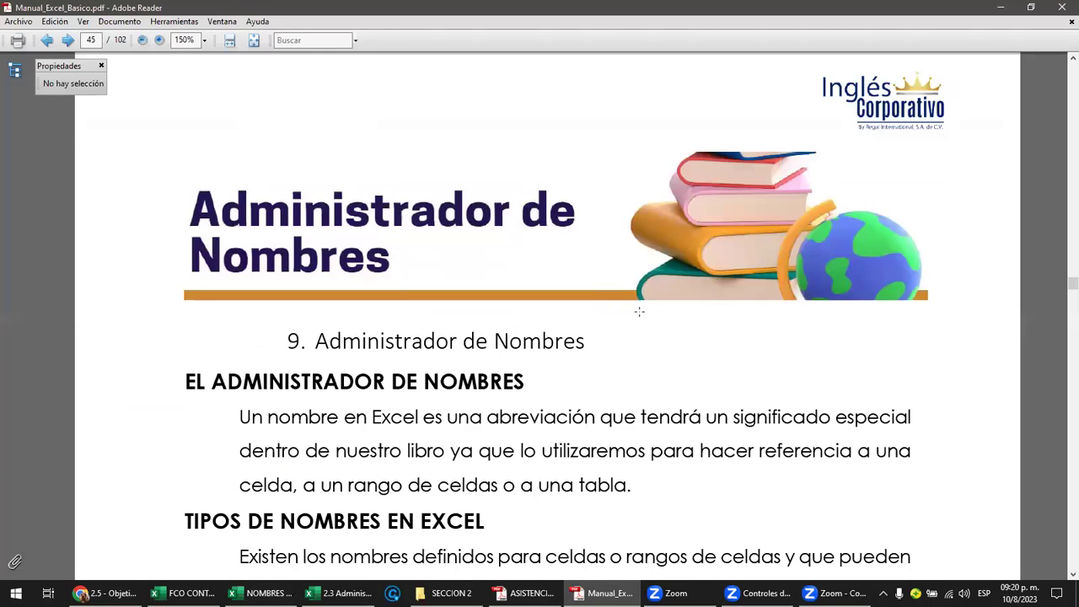
scroll(639, 311, "up", 3)
scroll(639, 311, "up", 2)
scroll(639, 311, "down", 4)
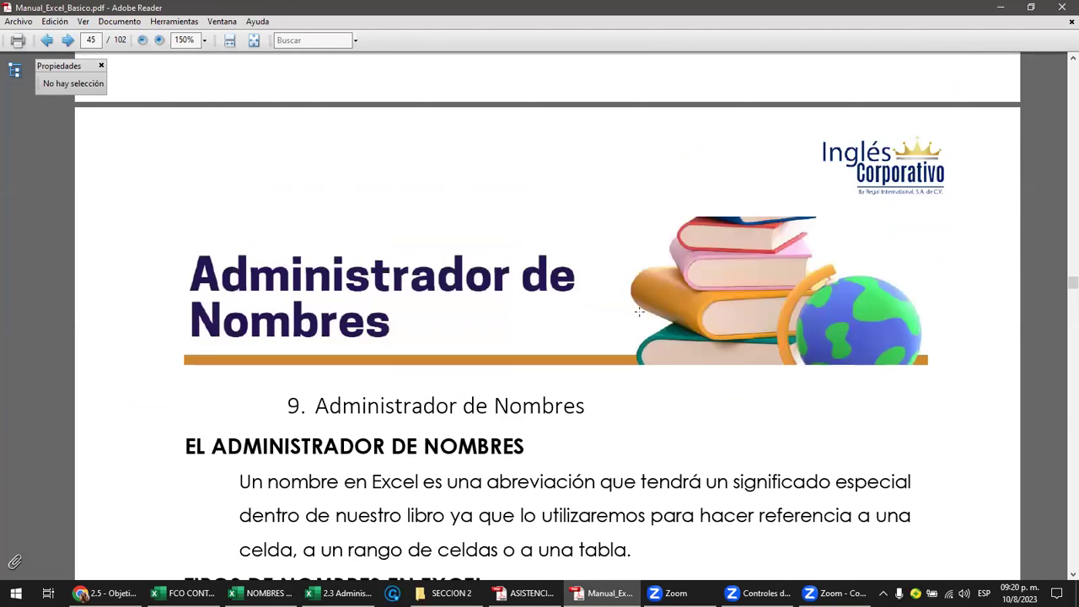
scroll(639, 311, "down", 1)
scroll(639, 311, "down", 1)
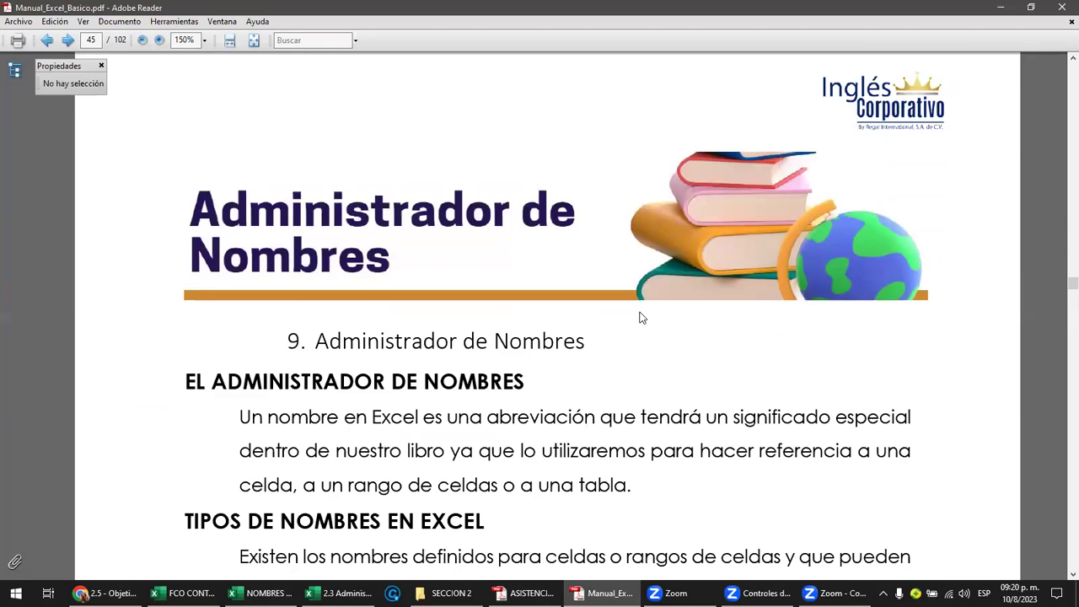
scroll(639, 314, "down", 1)
scroll(641, 317, "down", 1)
scroll(638, 317, "down", 1)
scroll(639, 317, "down", 2)
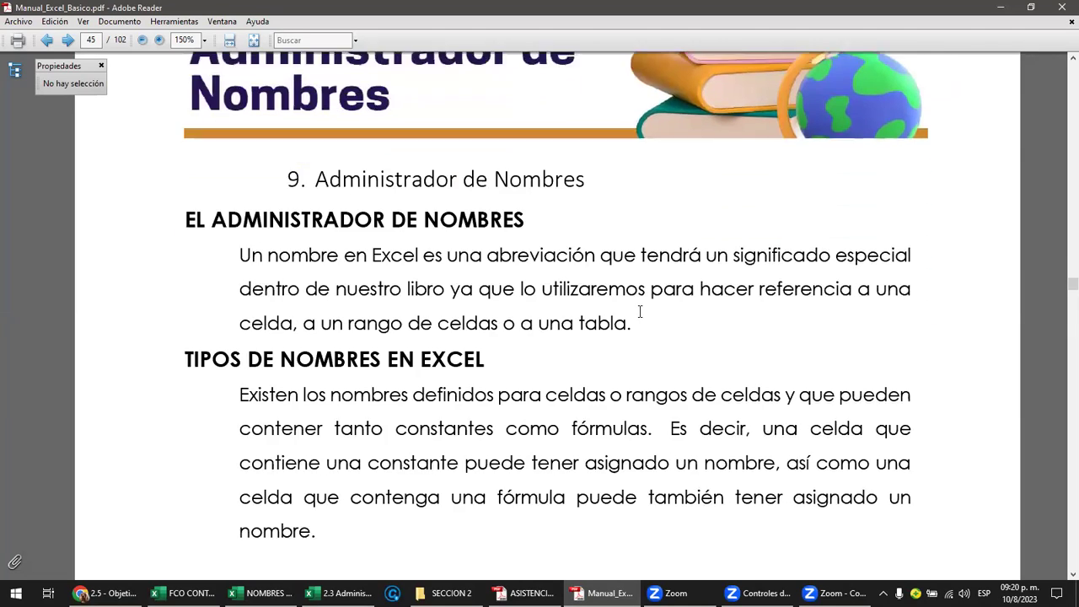
scroll(640, 314, "down", 2)
scroll(640, 311, "down", 2)
scroll(639, 311, "down", 2)
scroll(640, 311, "down", 2)
scroll(639, 312, "down", 2)
scroll(639, 312, "down", 2)
scroll(639, 311, "down", 3)
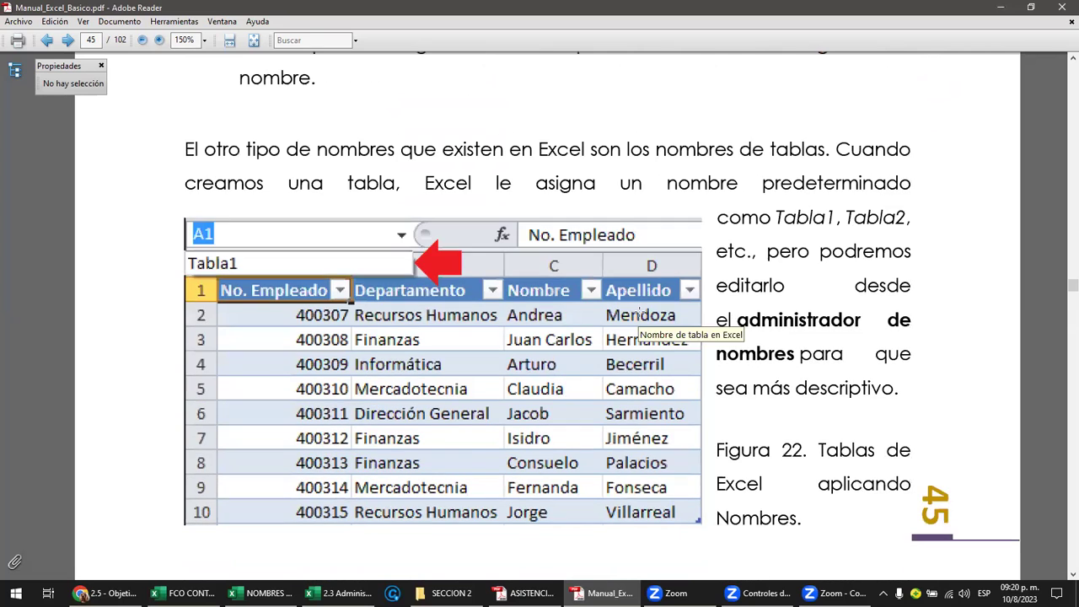
scroll(639, 312, "down", 7)
scroll(639, 312, "down", 3)
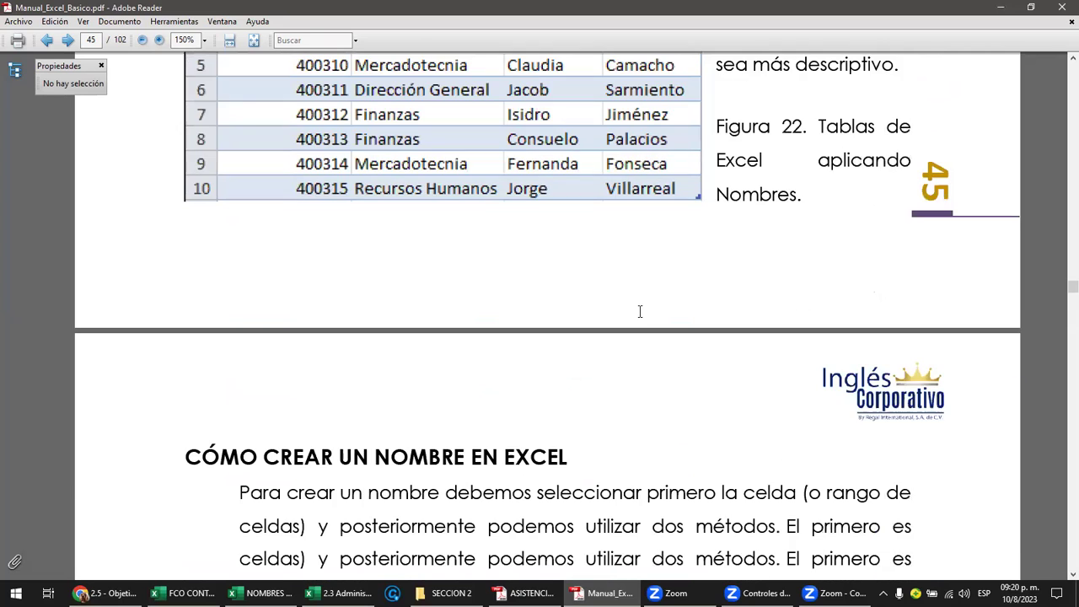
scroll(640, 312, "down", 7)
scroll(640, 312, "down", 1)
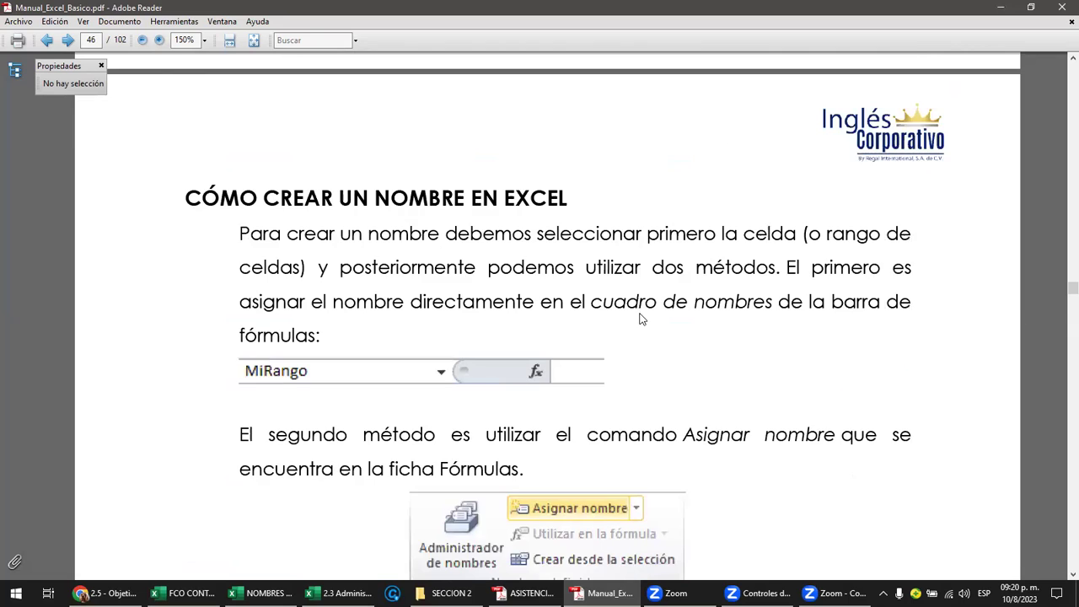
scroll(640, 311, "down", 3)
scroll(639, 313, "down", 6)
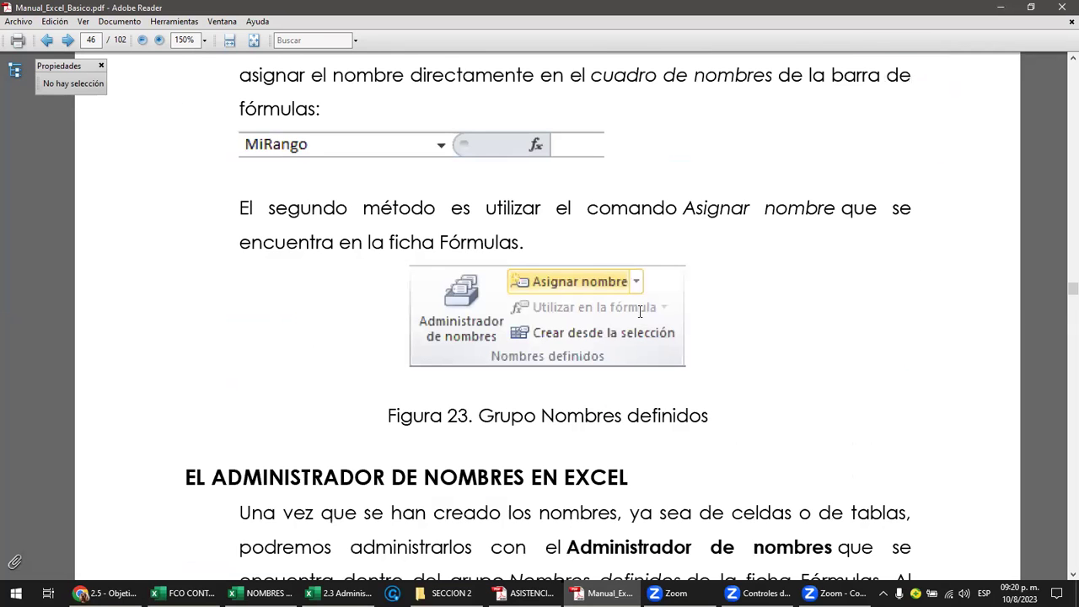
scroll(640, 312, "down", 4)
scroll(639, 312, "down", 4)
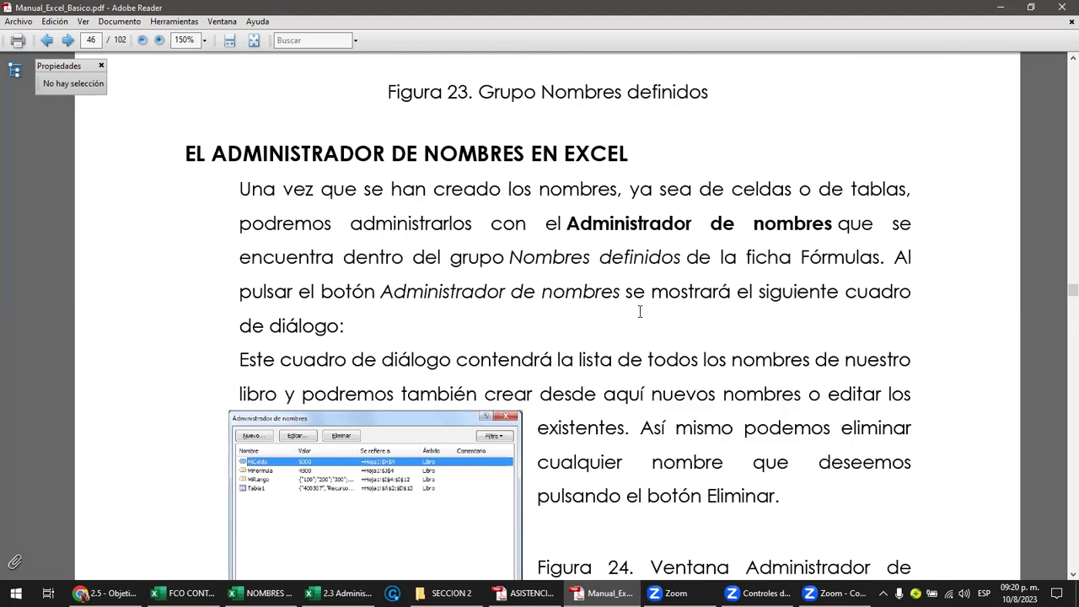
scroll(640, 312, "down", 2)
scroll(639, 312, "down", 3)
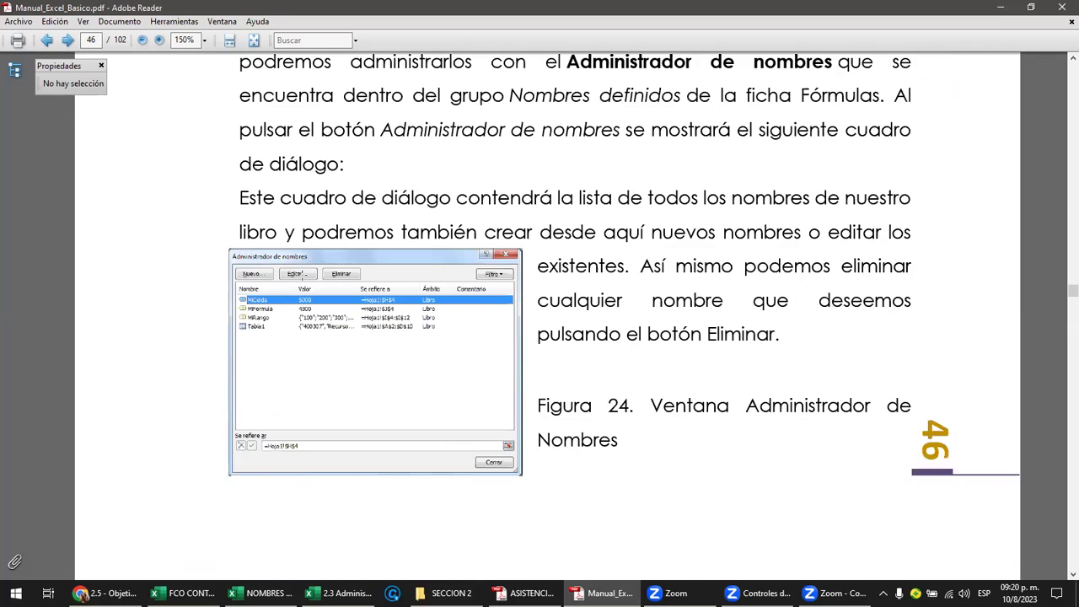
scroll(640, 311, "up", 1, "ctrl")
scroll(301, 274, "up", 4, "ctrl")
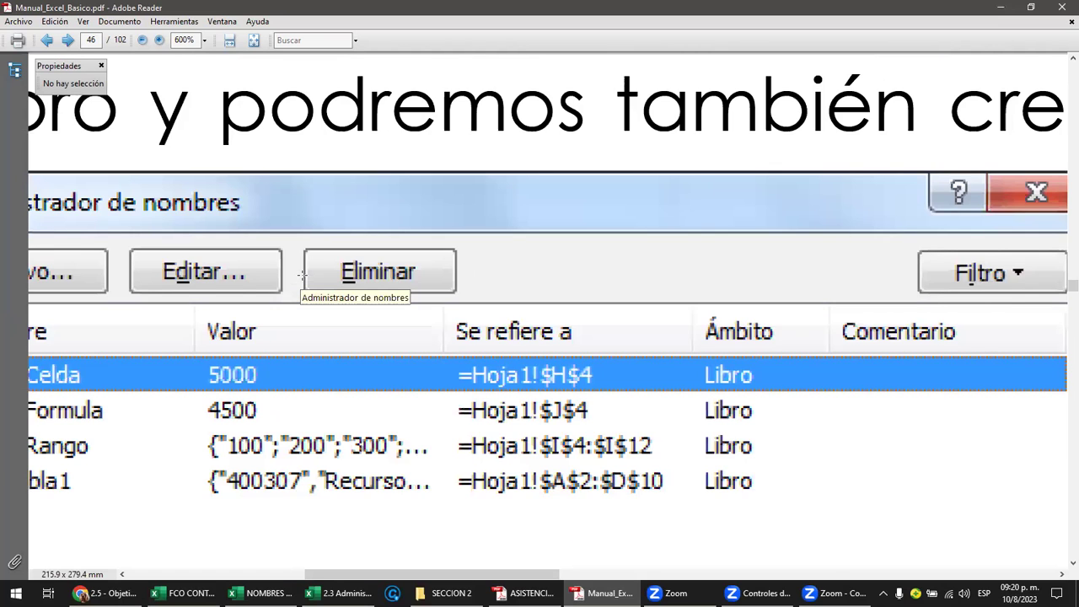
scroll(301, 274, "down", 1, "ctrl")
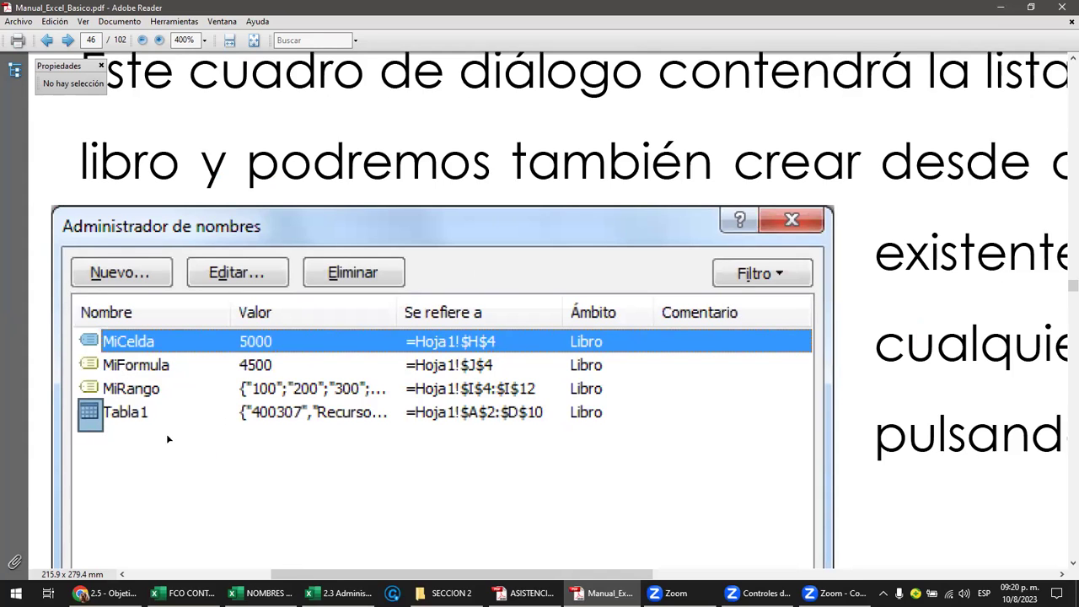
scroll(168, 439, "down", 1, "ctrl")
scroll(172, 438, "down", 2, "ctrl")
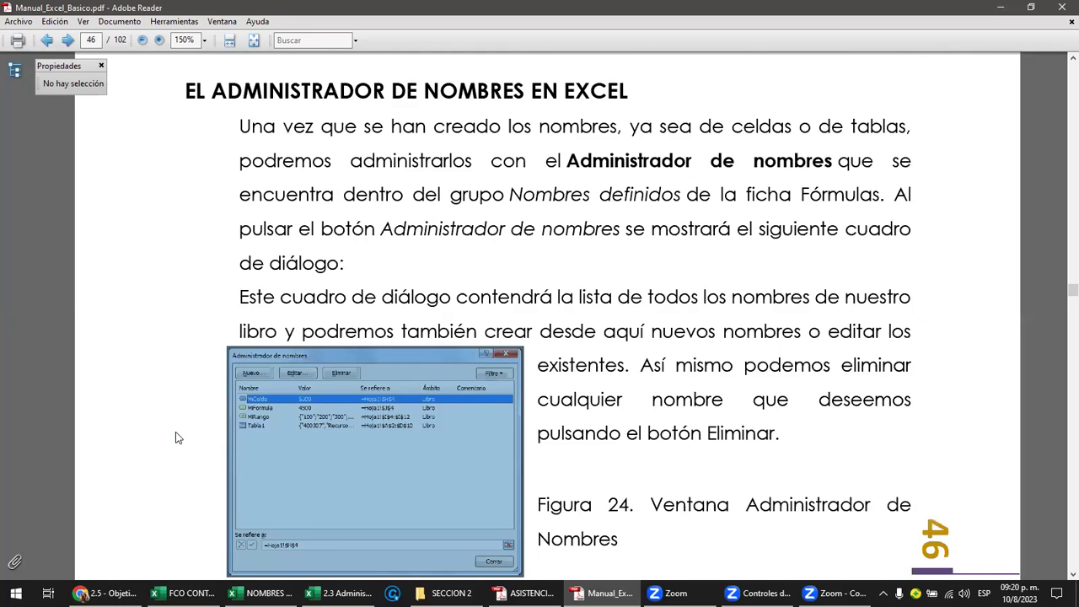
scroll(175, 437, "down", 2, "ctrl")
scroll(175, 438, "up", 5)
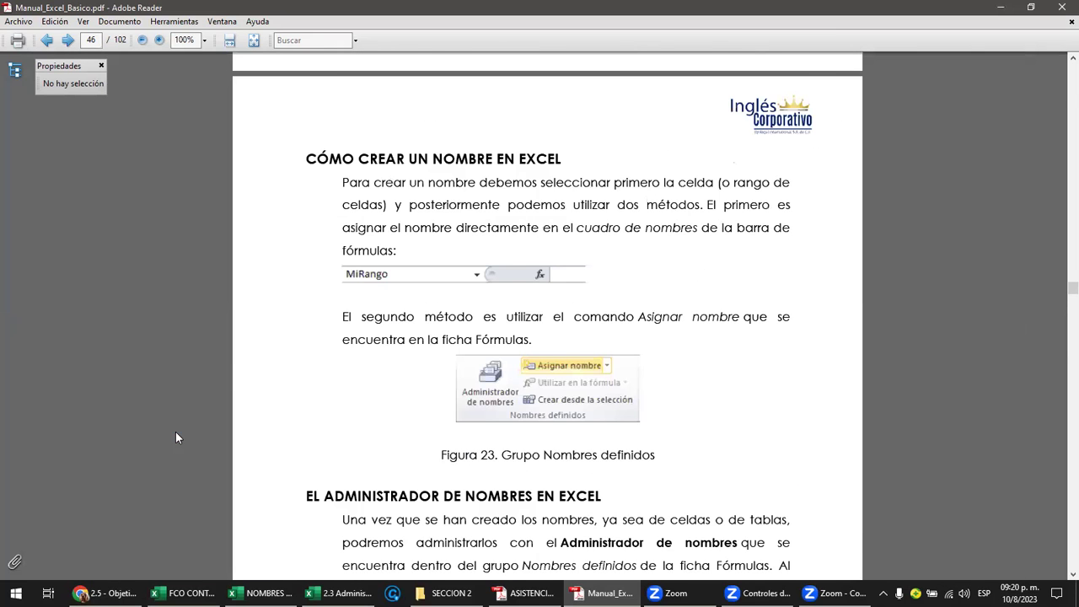
scroll(175, 437, "up", 5)
scroll(176, 438, "up", 4)
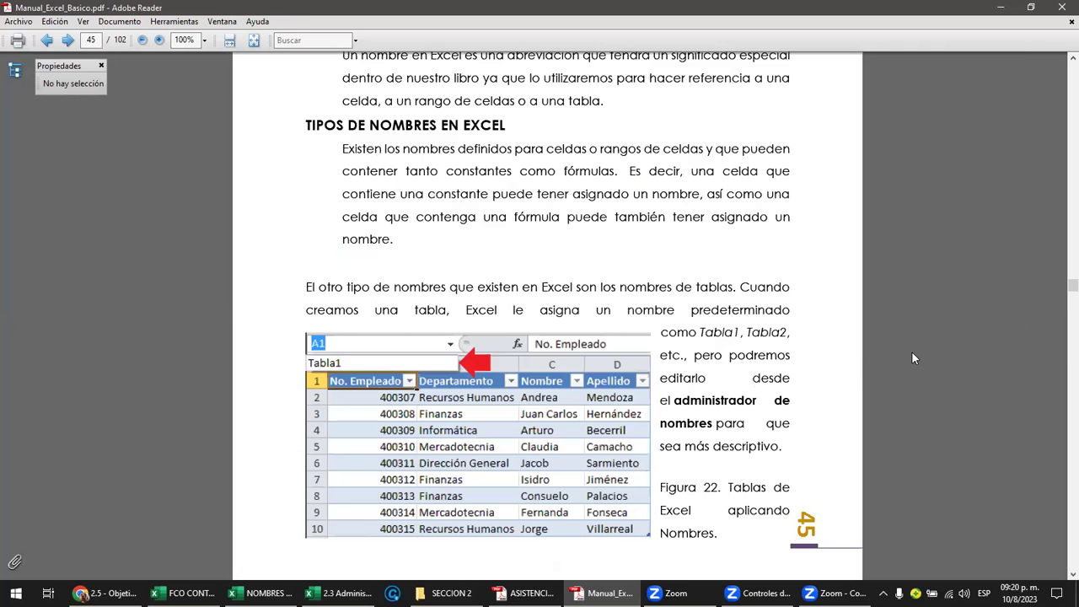
Back in the NOMBRES DE RANGOS workbook, select the TOTAL named range from the Name Box list.
key("alt+Tab")
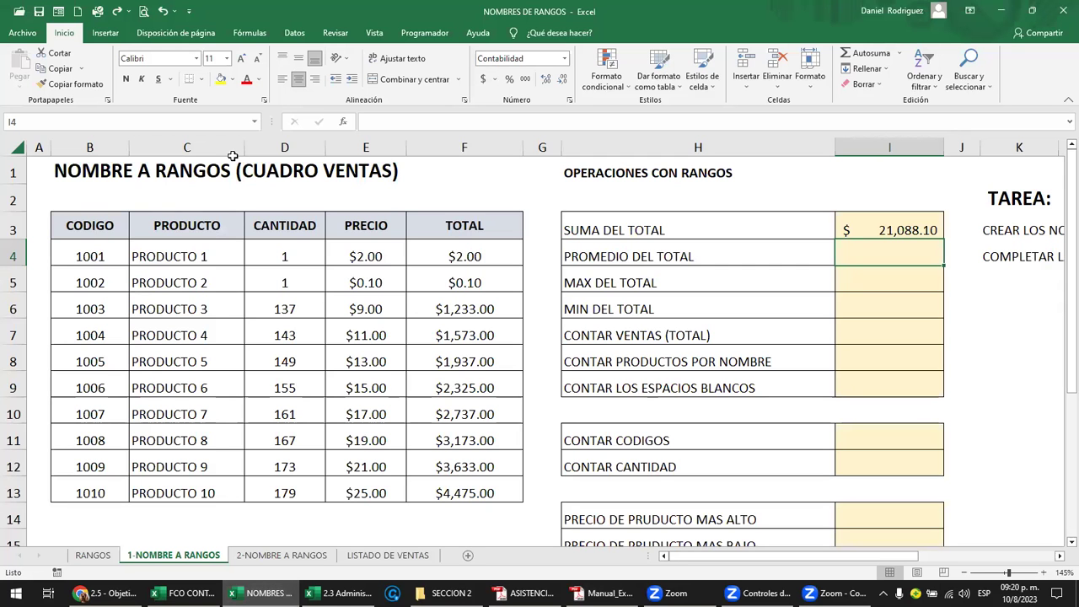
left_click(257, 122)
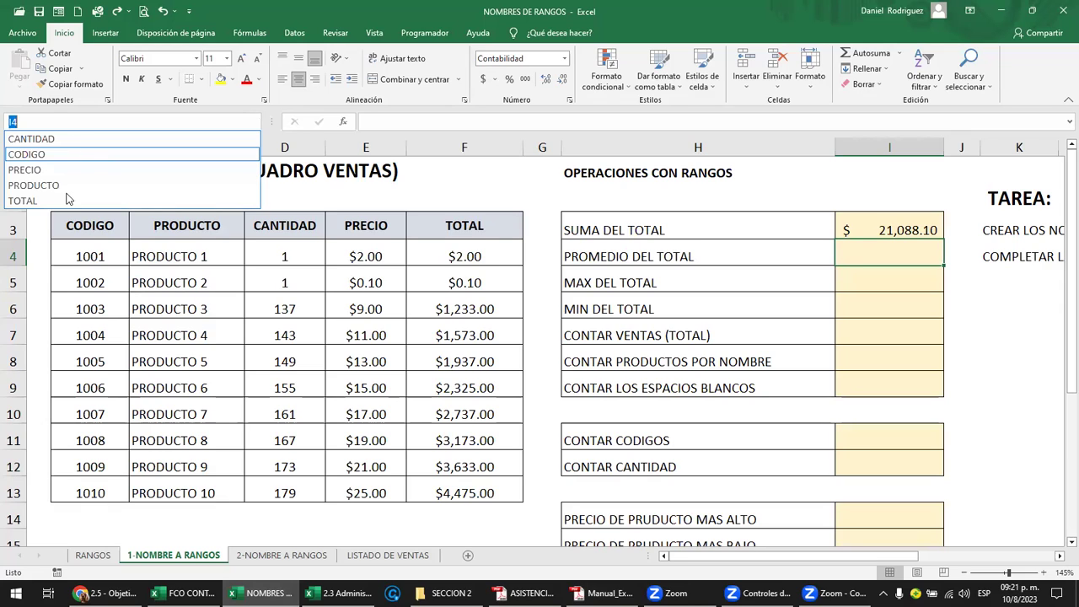
key("Return")
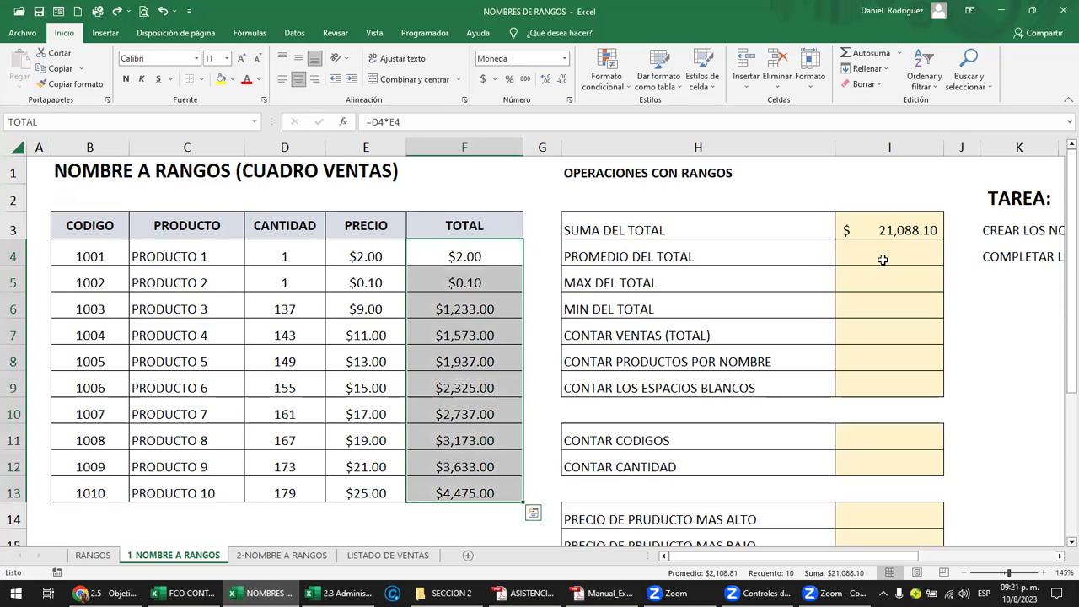
Enter =PROMEDIO(TOTAL) in I4 for PROMEDIO DEL TOTAL, giving $2,108.81.
left_click(882, 259)
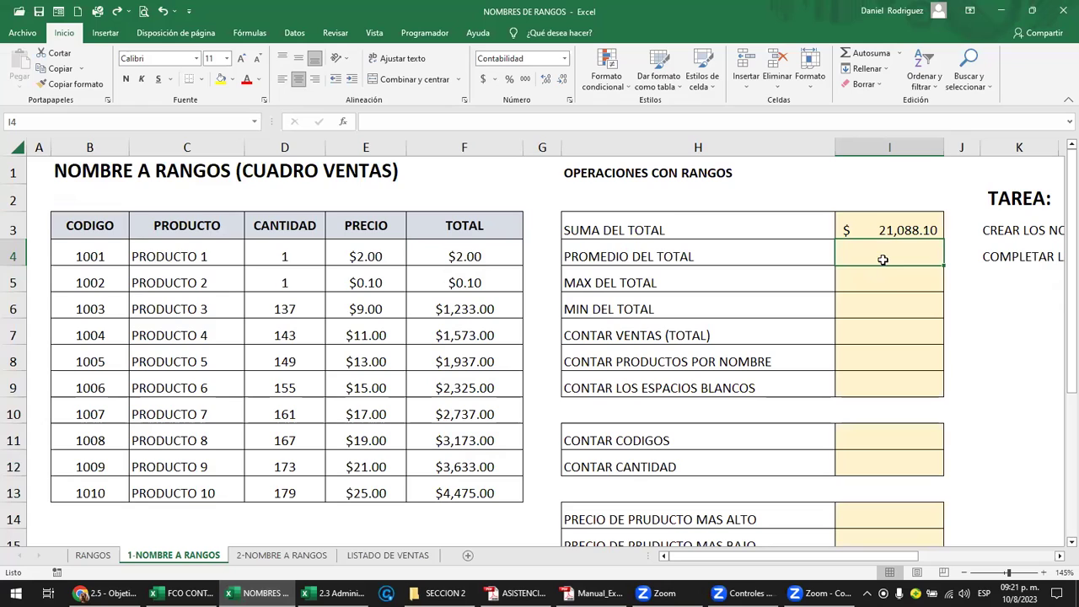
left_click(824, 257)
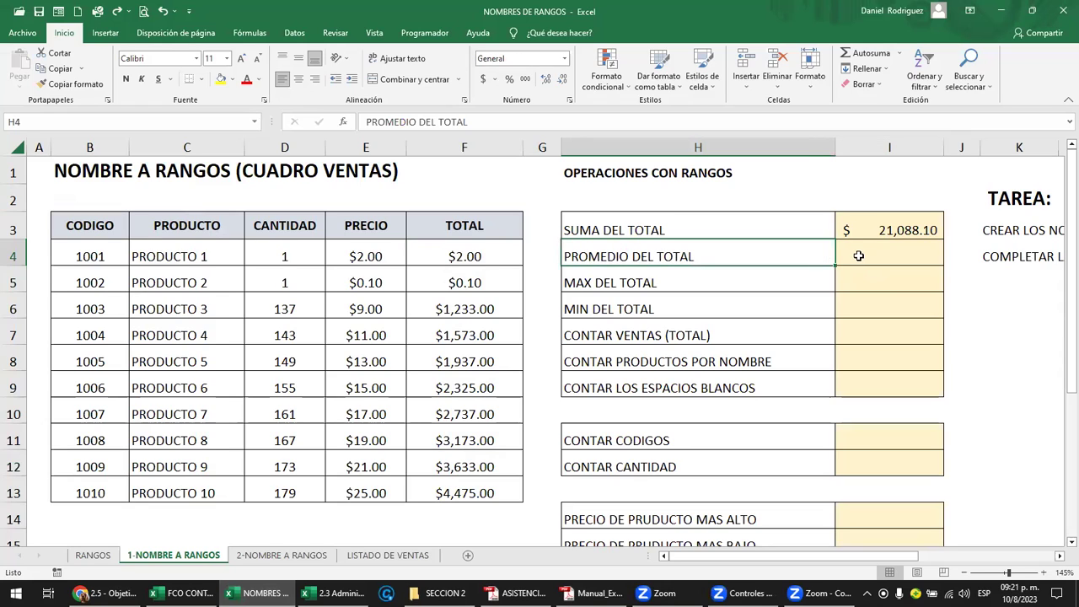
left_click(858, 256)
type("=")
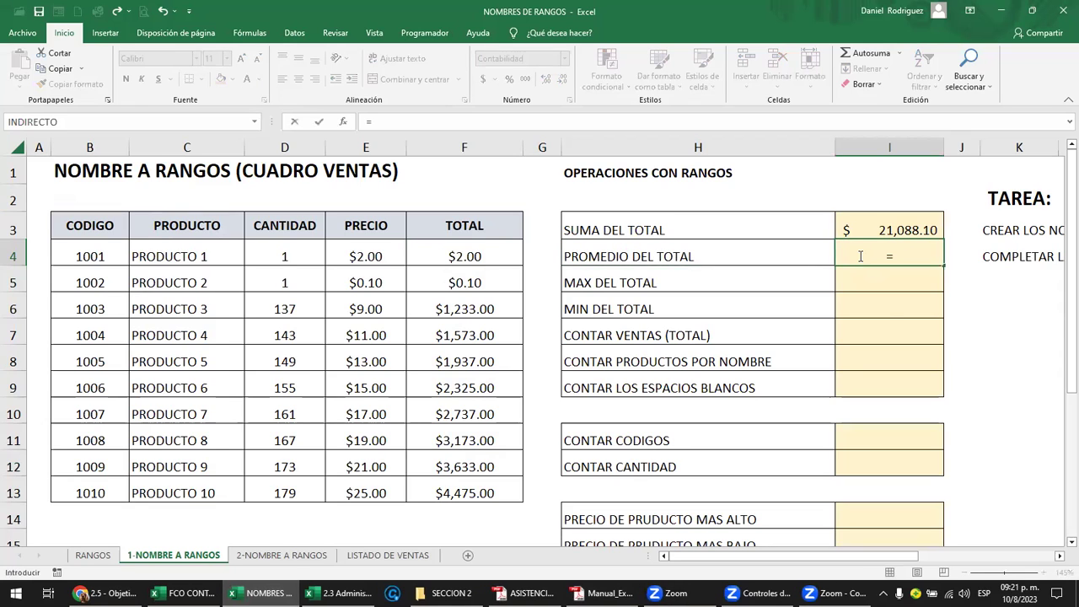
type("PROMEDIO")
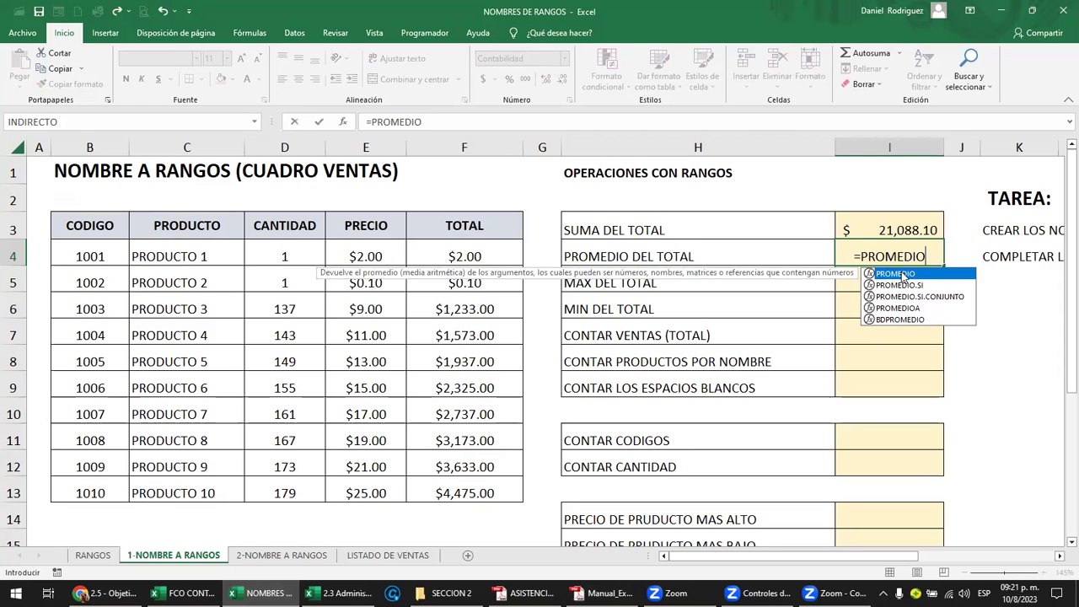
double_click(902, 276)
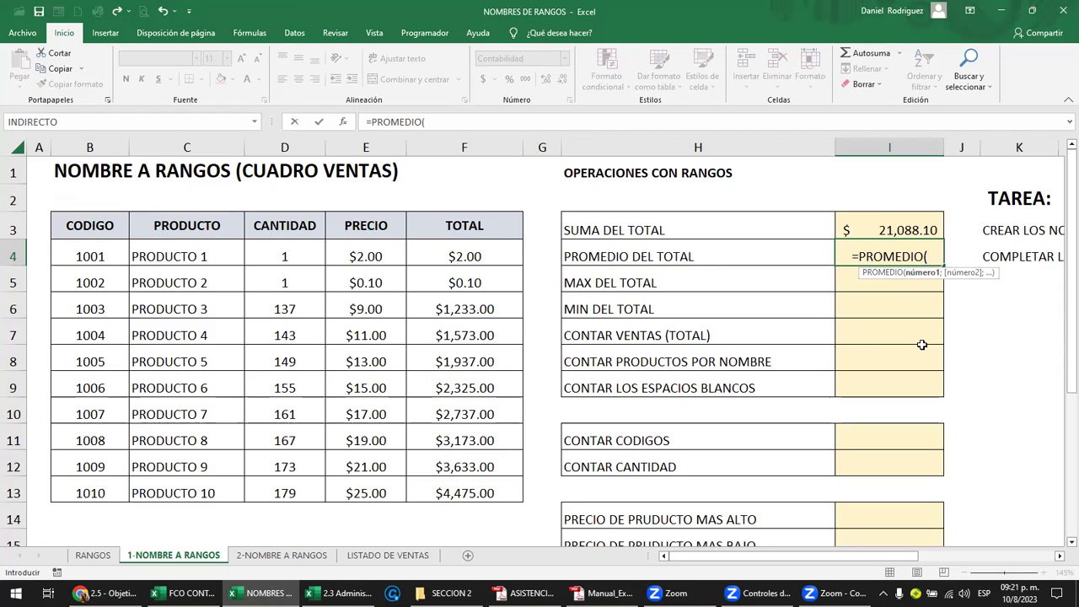
type("TO")
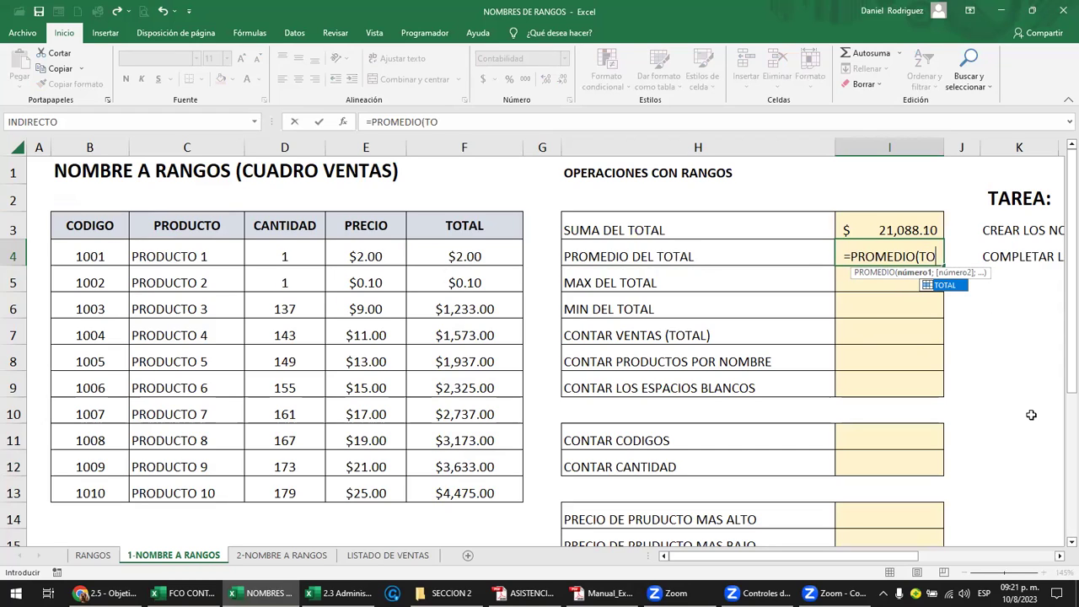
key("BackSpace")
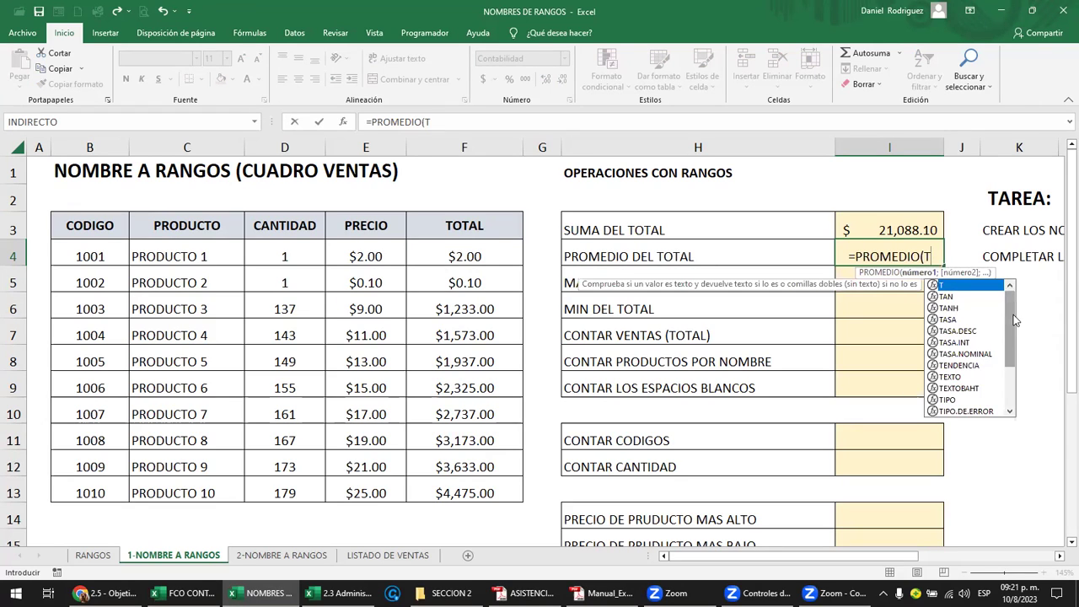
left_click_drag(1015, 320, 1020, 366)
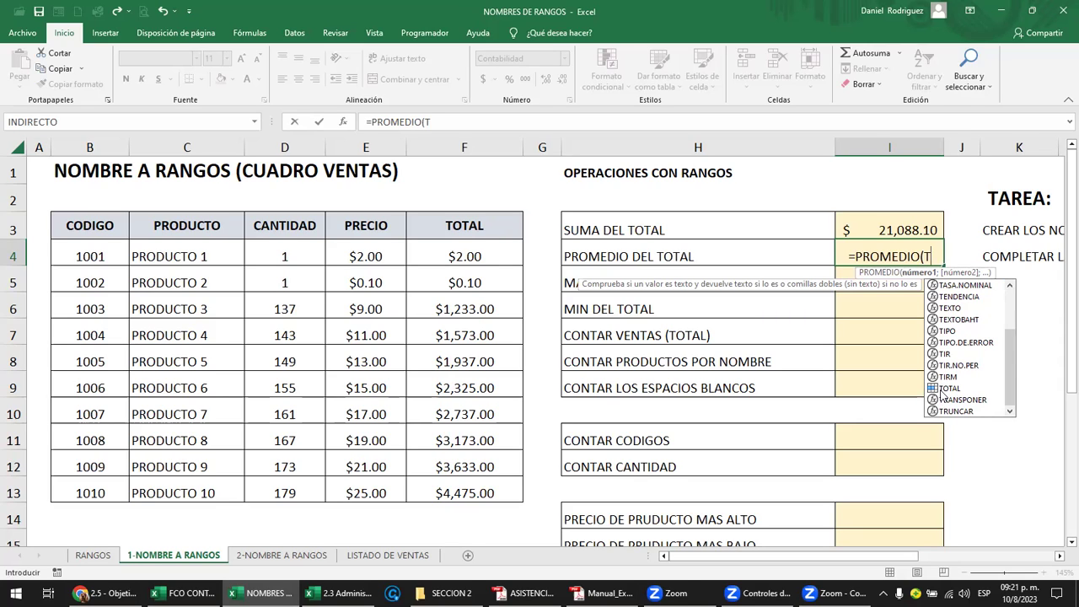
left_click(949, 390)
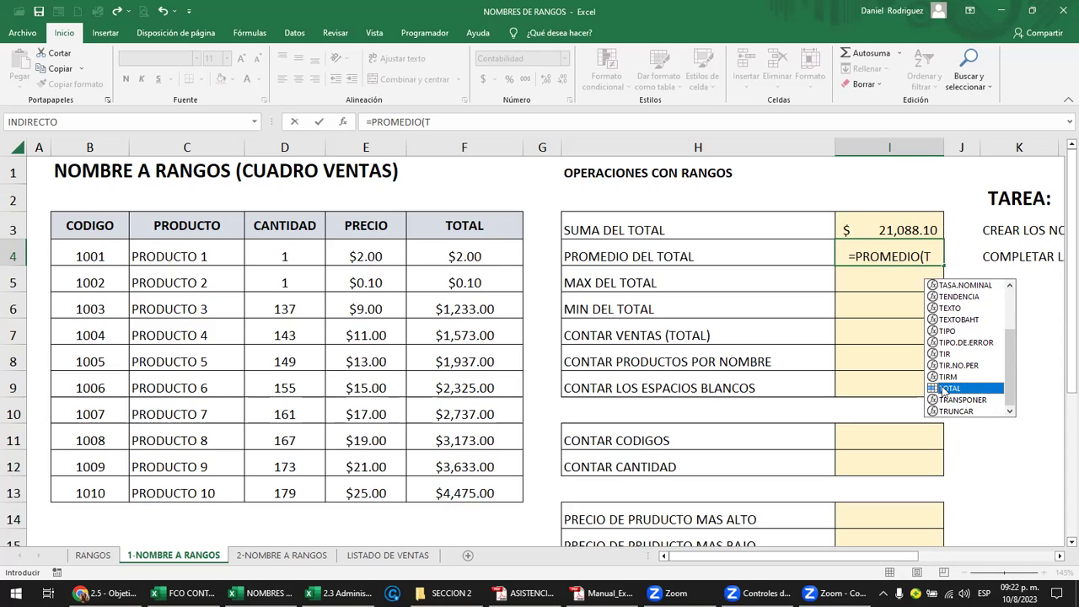
double_click(940, 386)
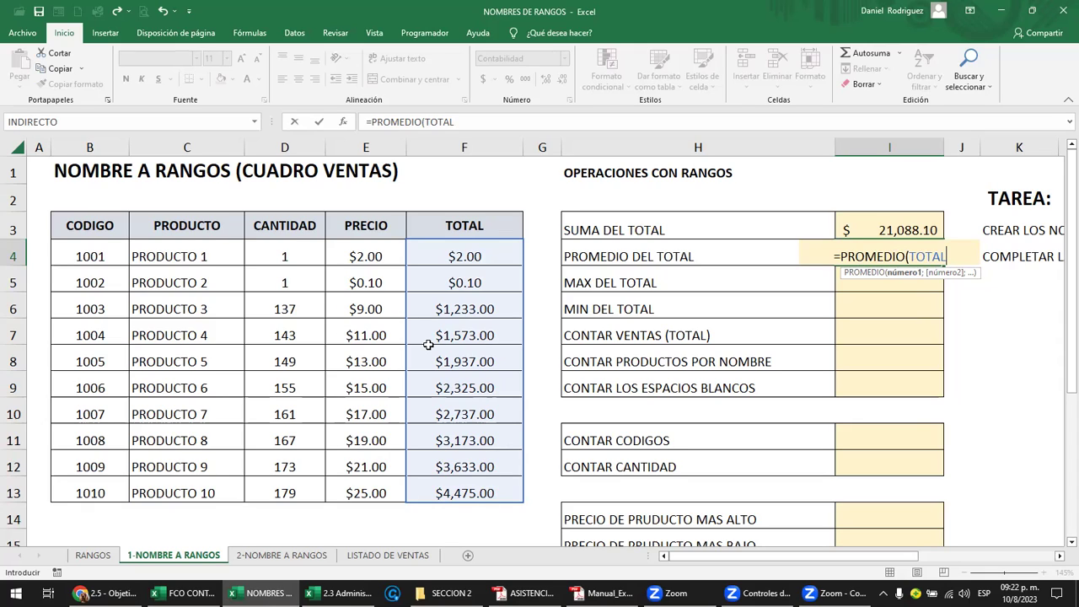
key("ctrl+Return")
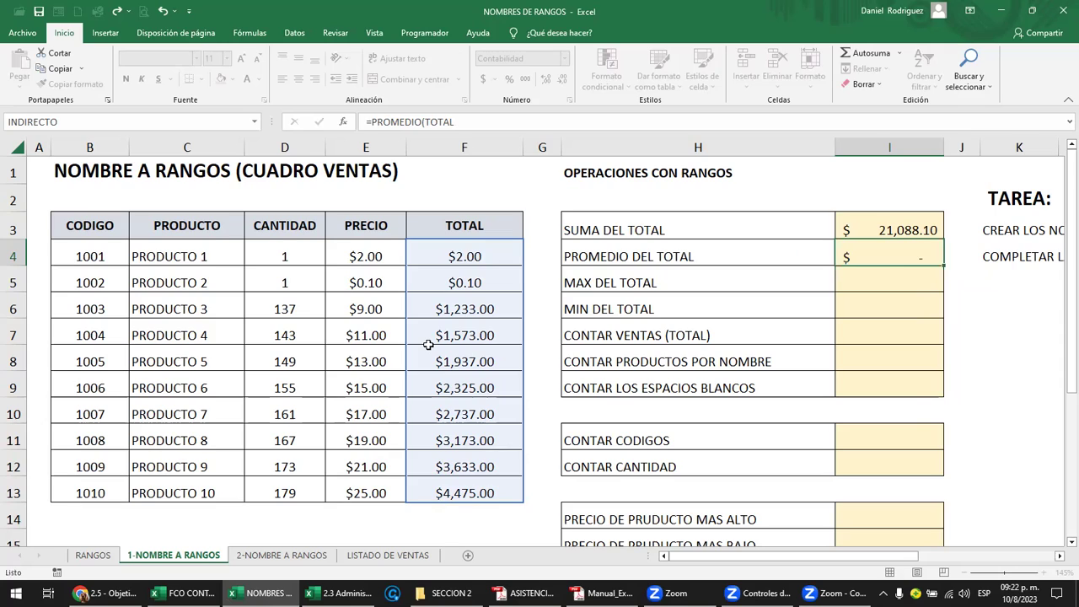
key("Return")
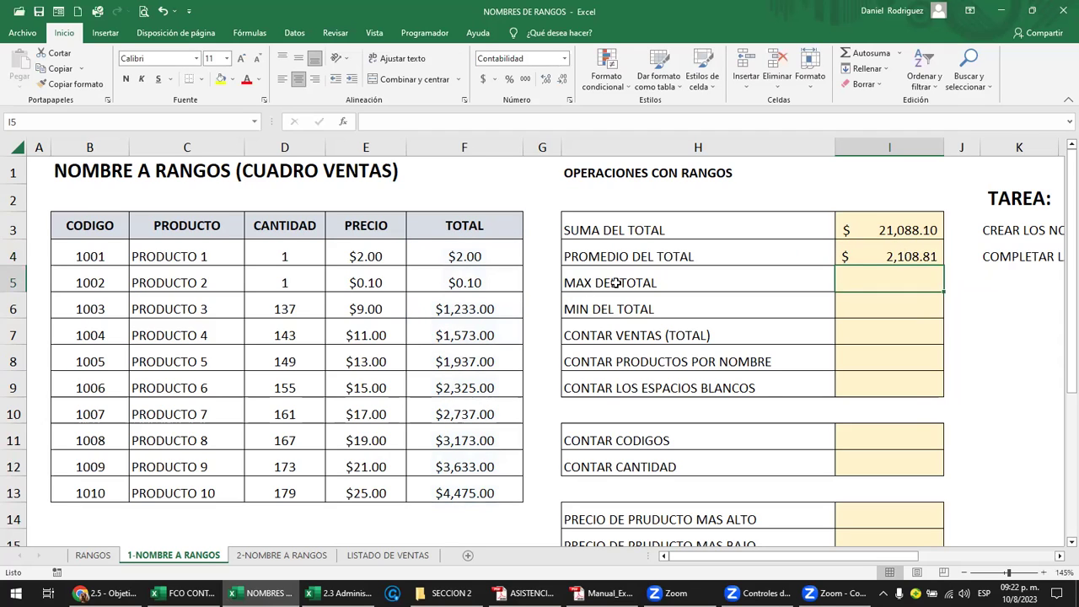
Enter =MAX(TOTAL) in I5 so MAX DEL TOTAL shows $4,475.00.
left_click_drag(456, 257, 469, 489)
left_click(879, 279)
type("=MA")
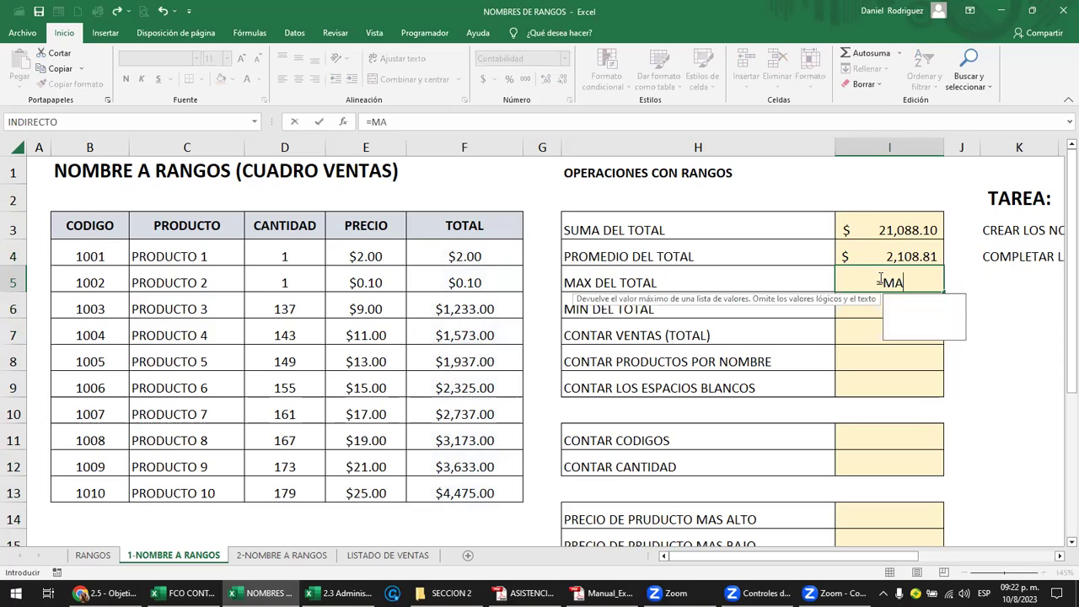
type("X(")
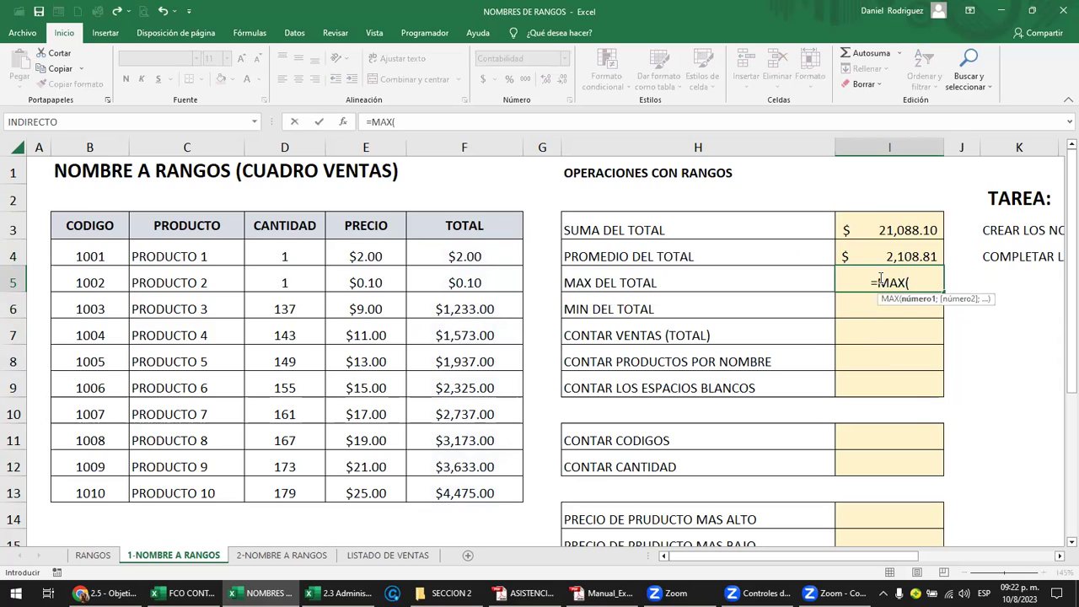
type("TO")
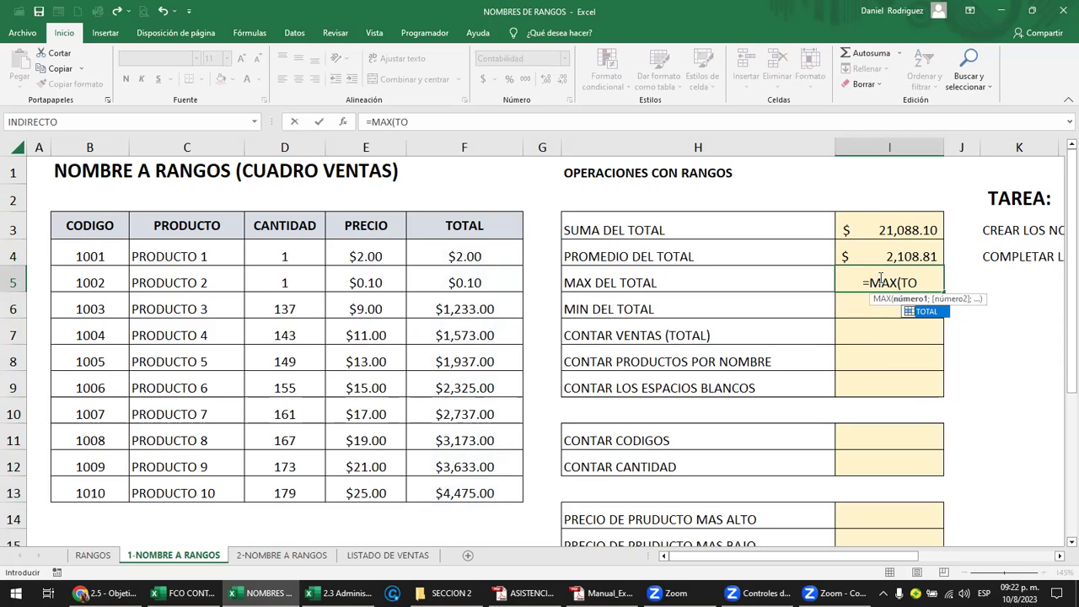
double_click(910, 312)
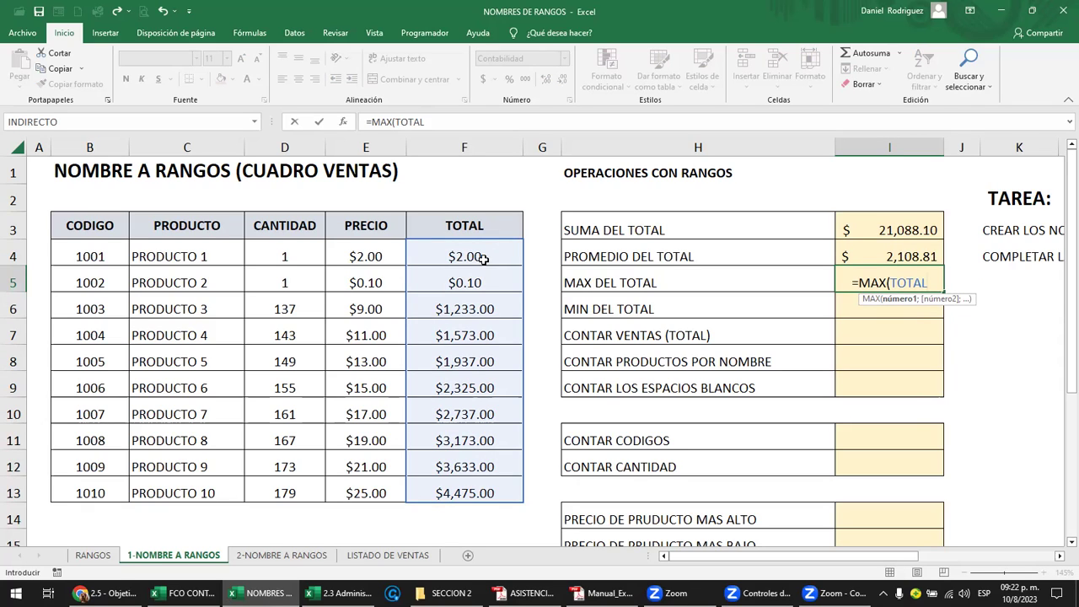
type(")")
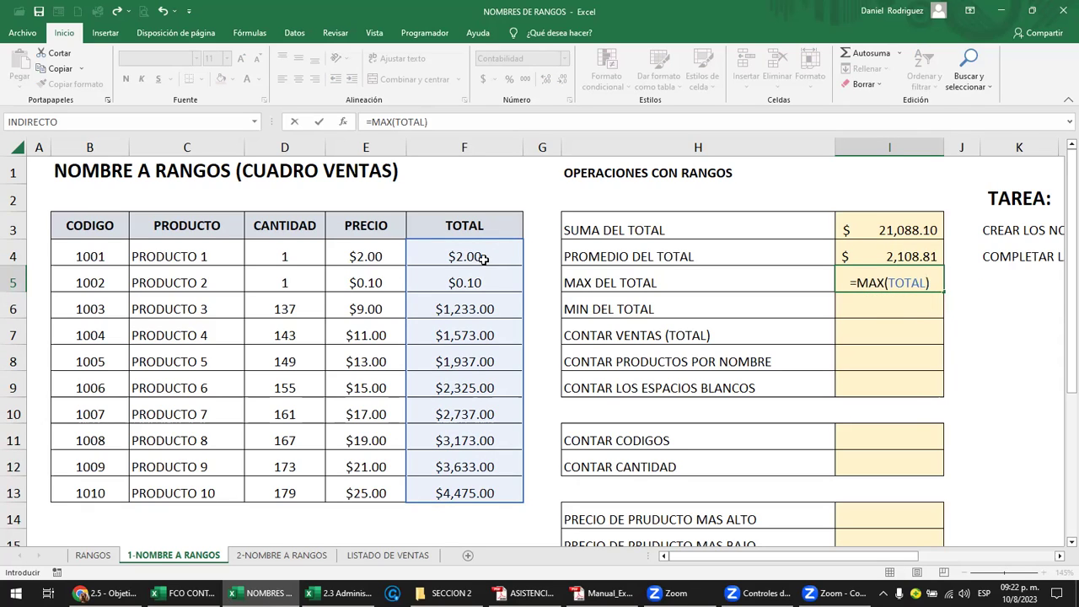
key("Return")
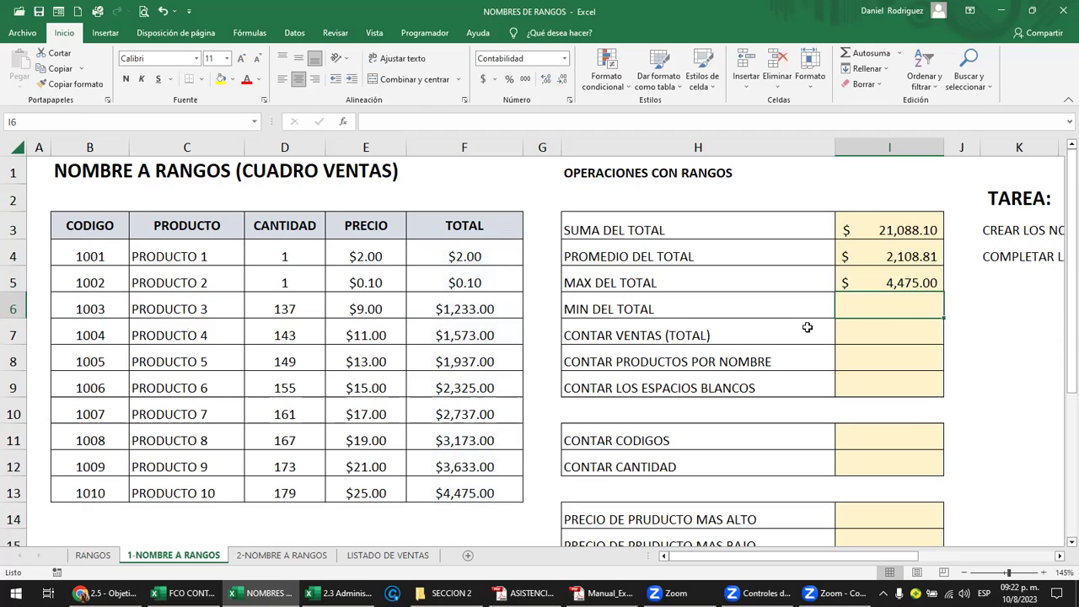
Enter =MIN(TOTAL) in I6 so MIN DEL TOTAL shows $0.10.
type("=MI")
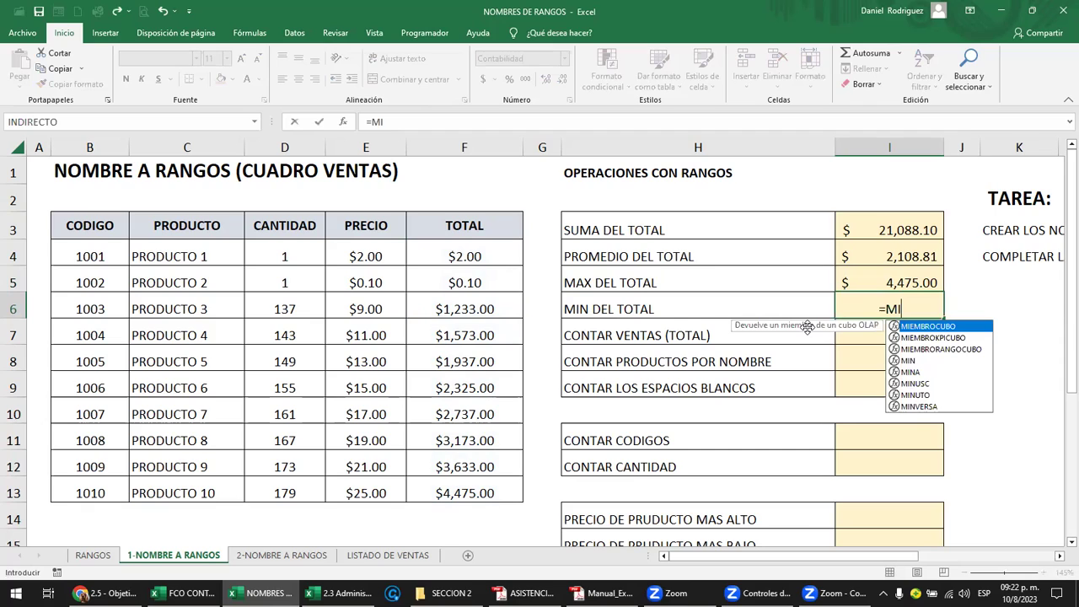
type("N")
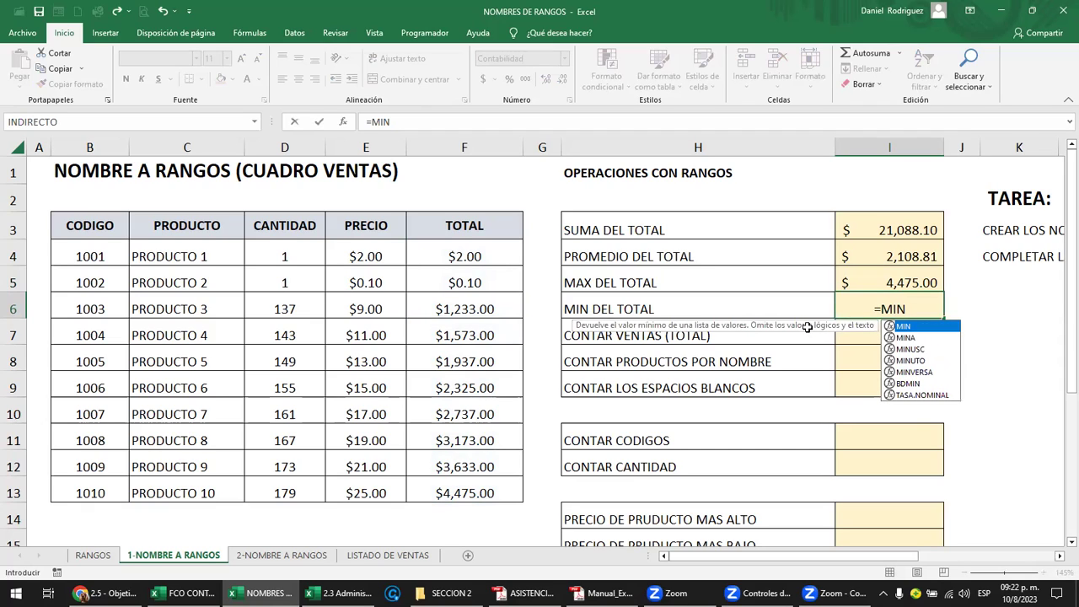
type("(")
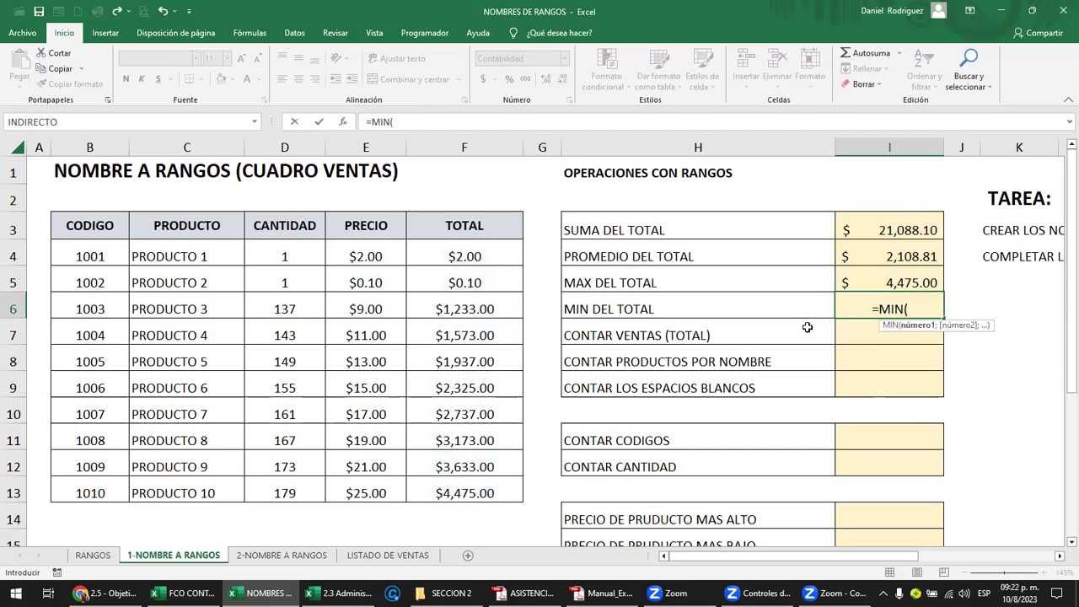
type("TOTL")
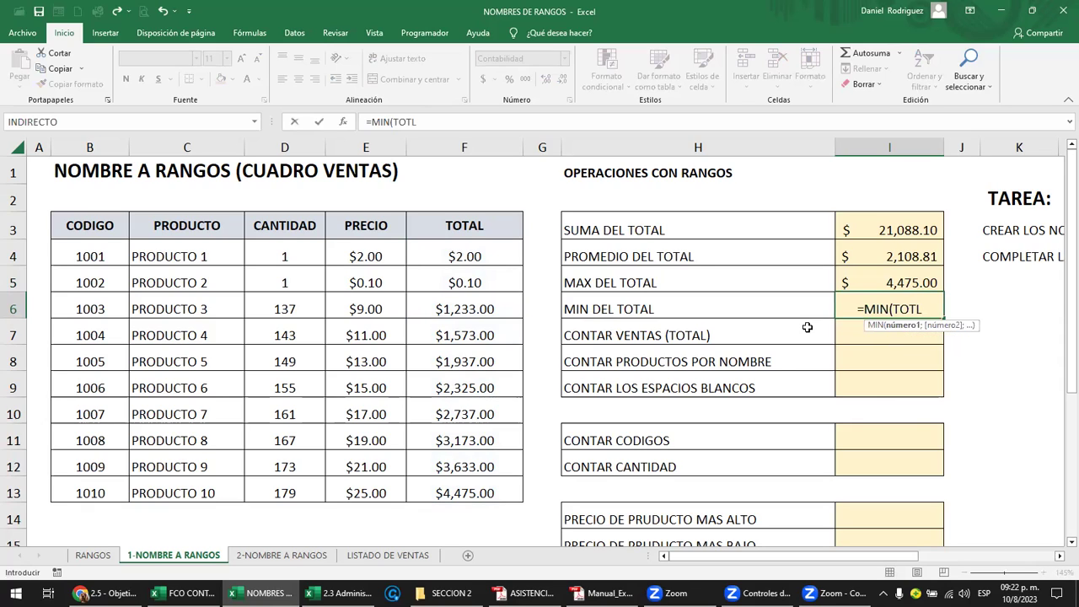
key("BackSpace")
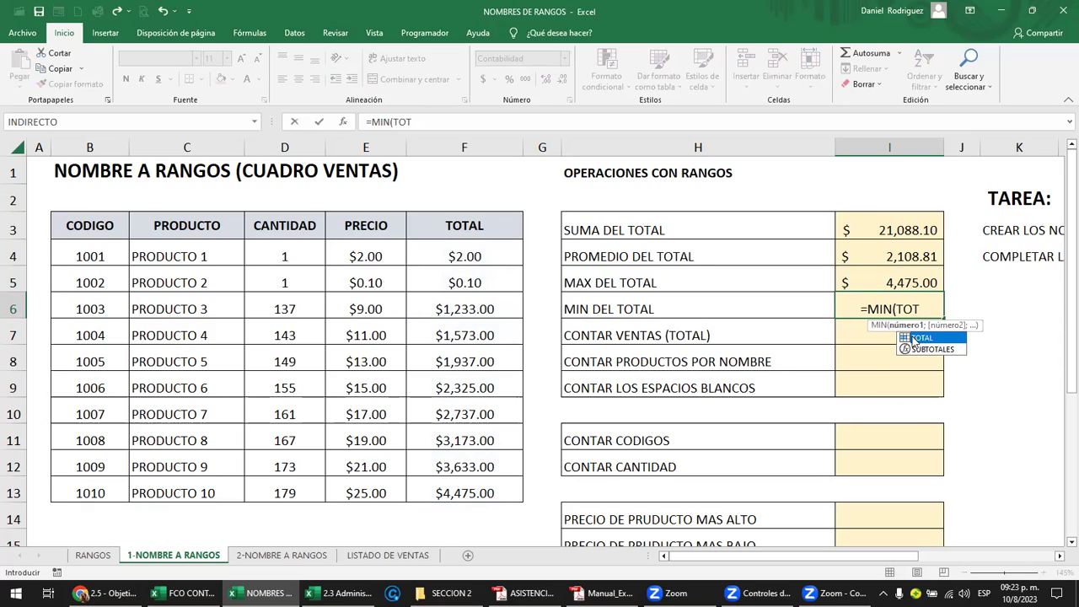
double_click(918, 338)
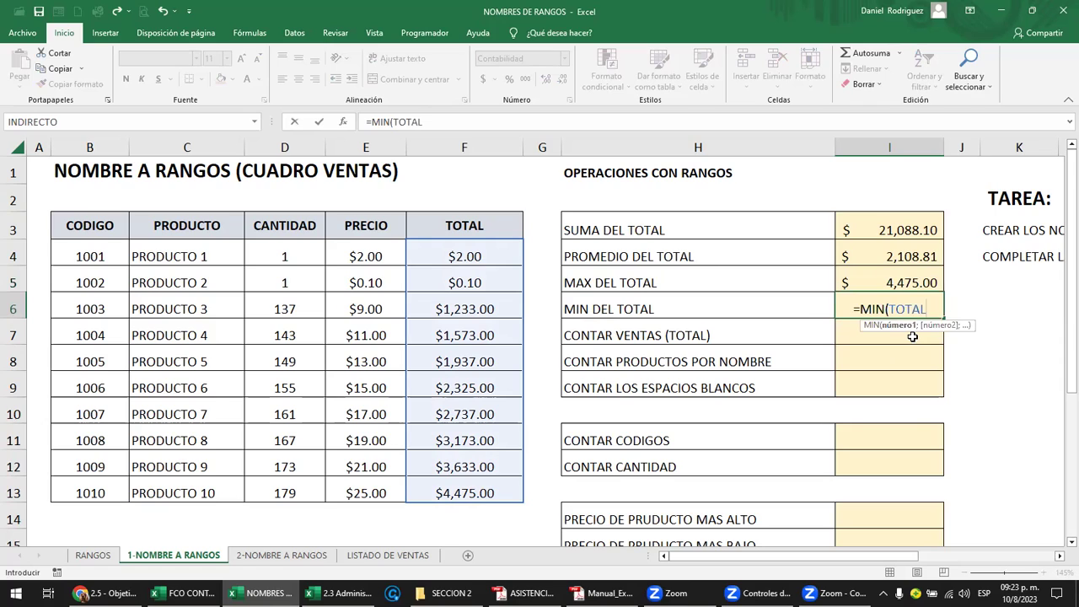
key("Return")
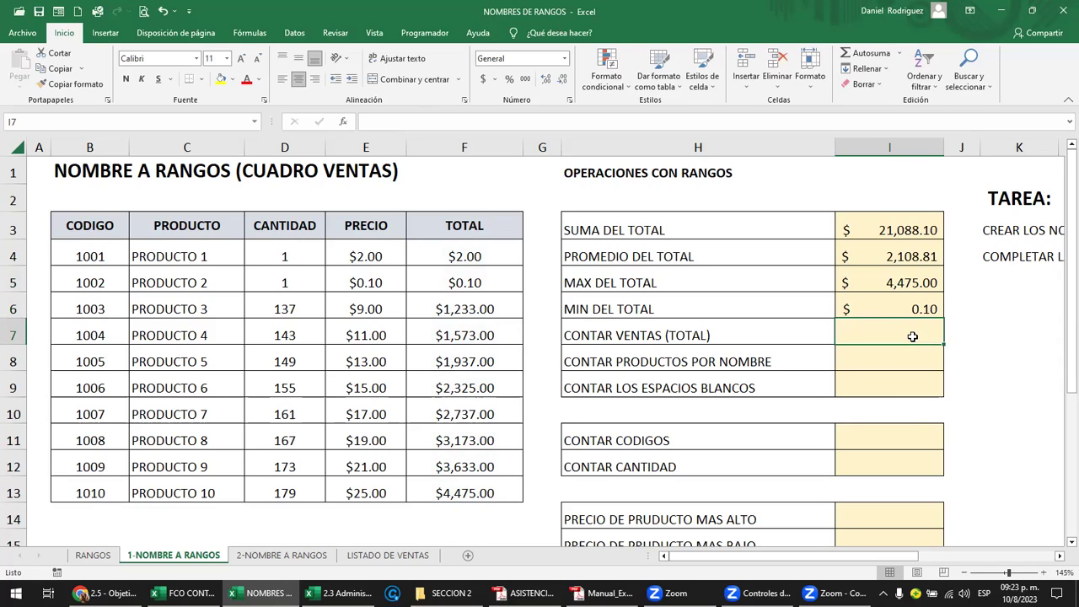
Select the TOTAL, CANTIDAD and PRECIO columns to check their range names.
left_click(468, 251)
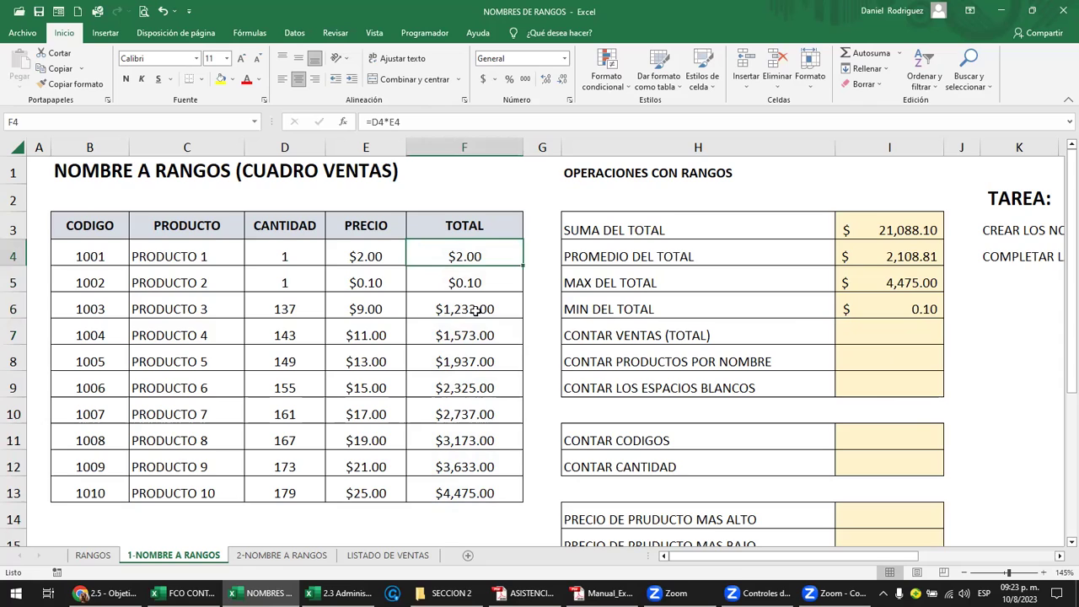
left_click(493, 389, "shift")
left_click(497, 487, "shift")
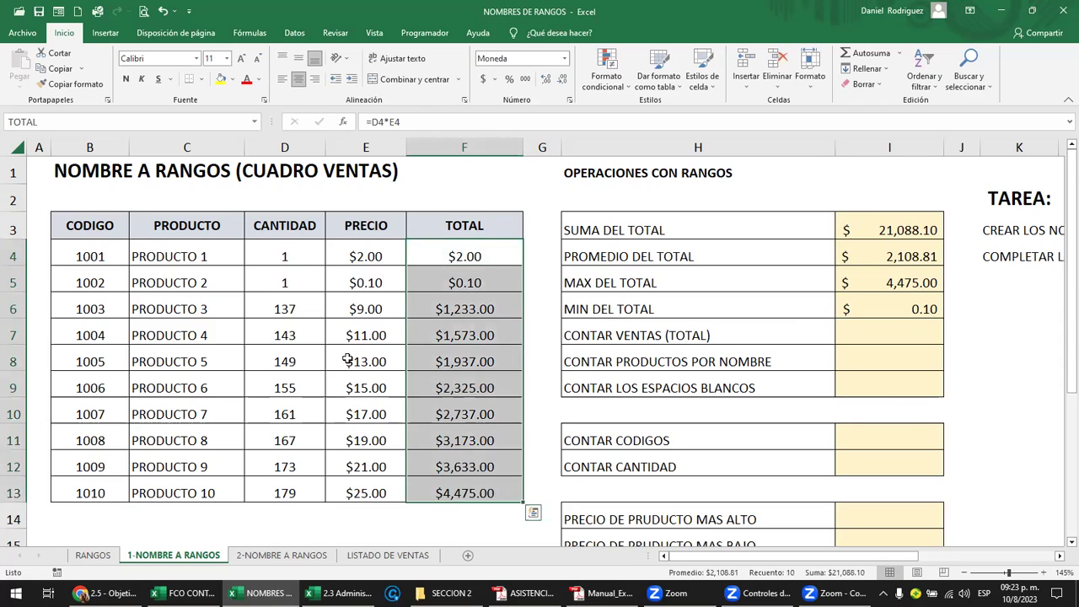
left_click_drag(294, 250, 288, 484)
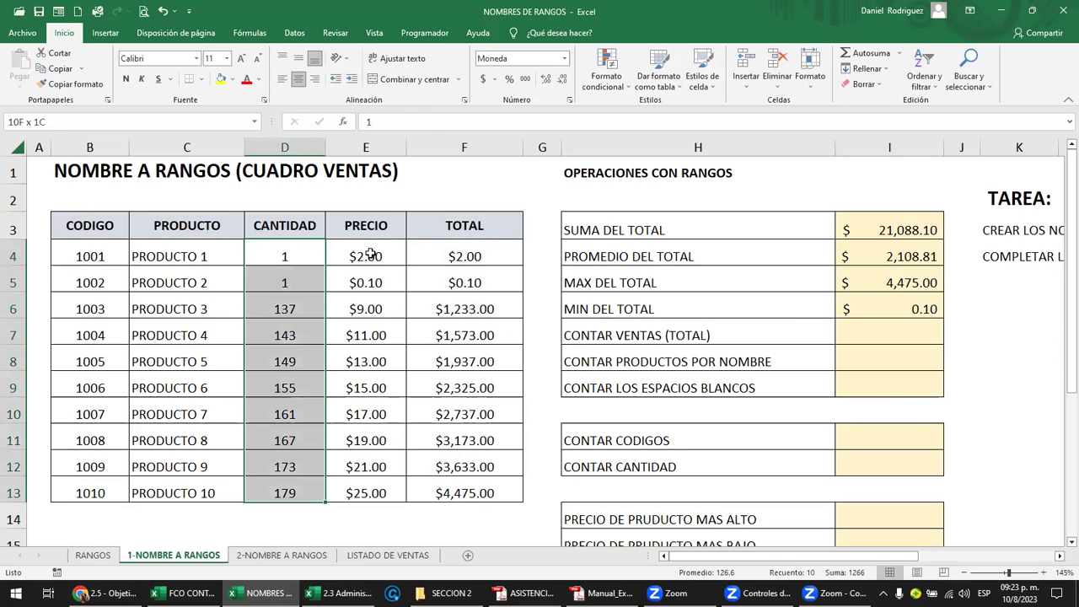
left_click_drag(370, 255, 377, 485)
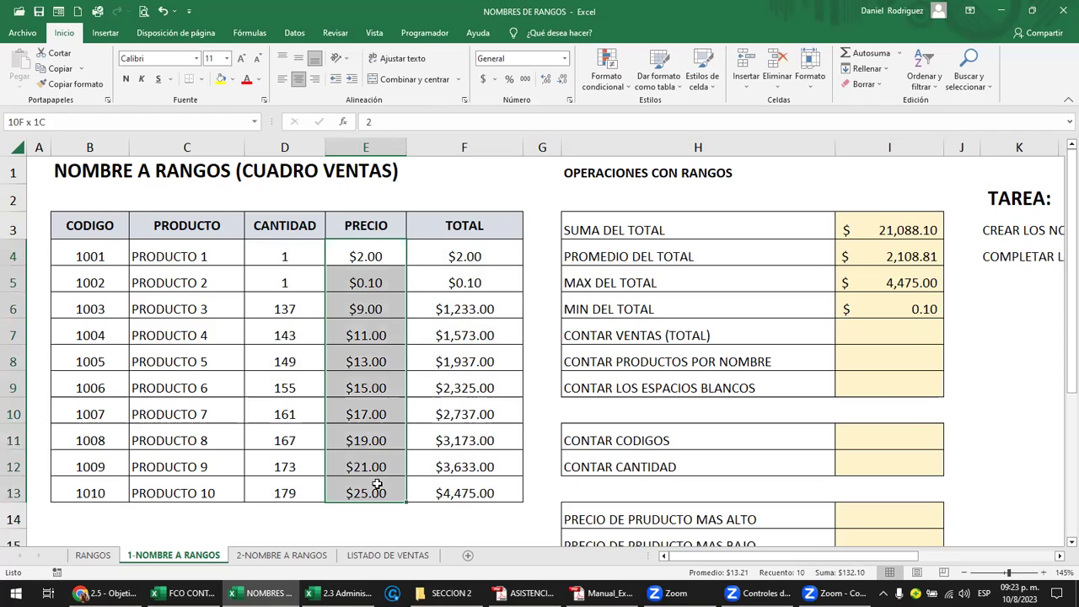
left_click(478, 253)
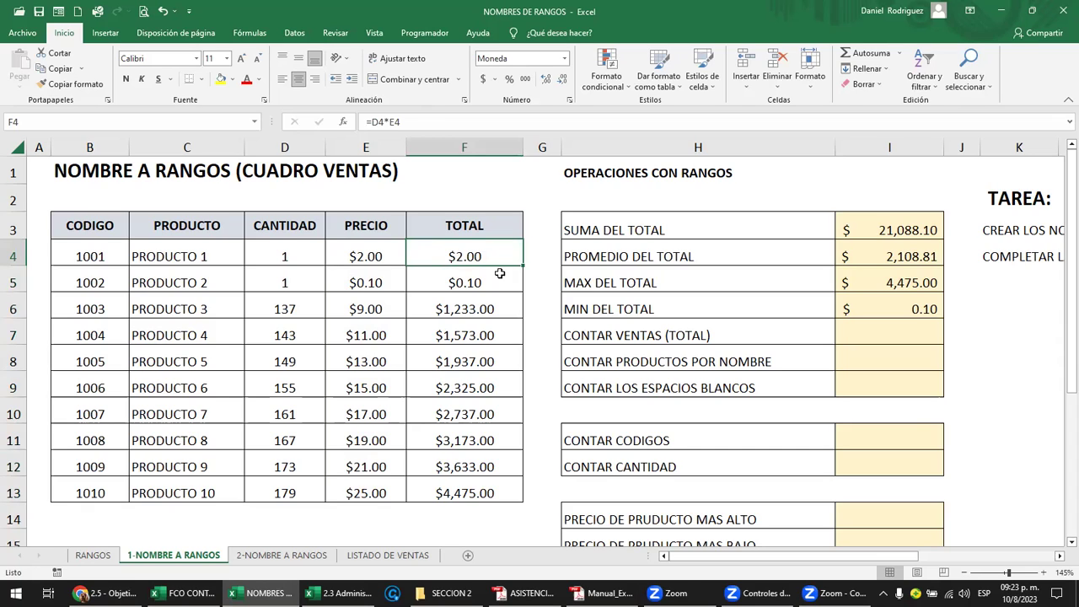
left_click(905, 336)
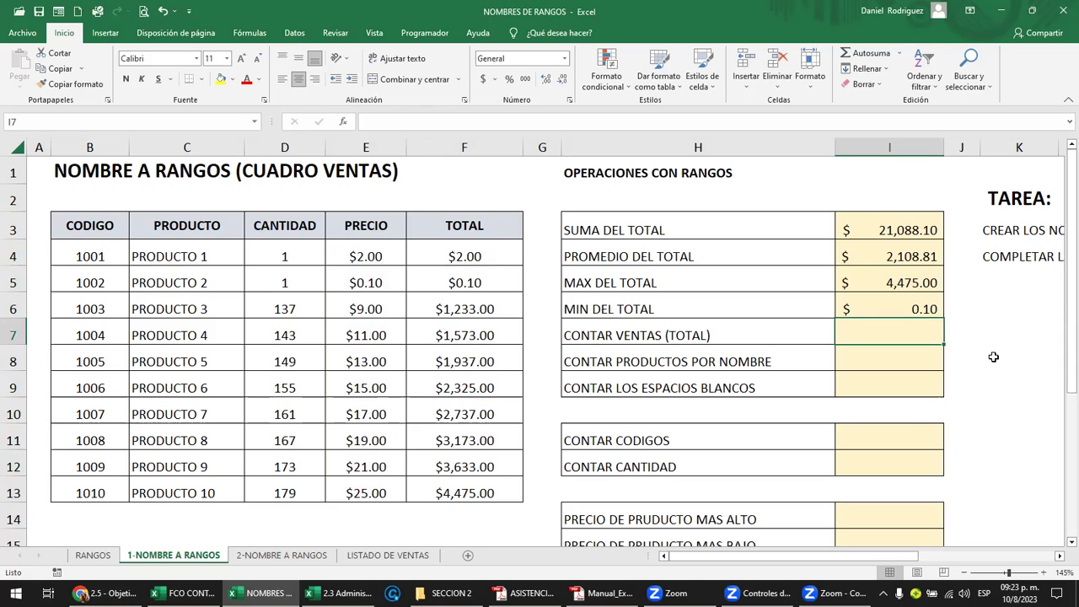
Enter =CONTAR(TOTAL) in I7 so CONTAR VENTAS (TOTAL) shows 10.
type("=")
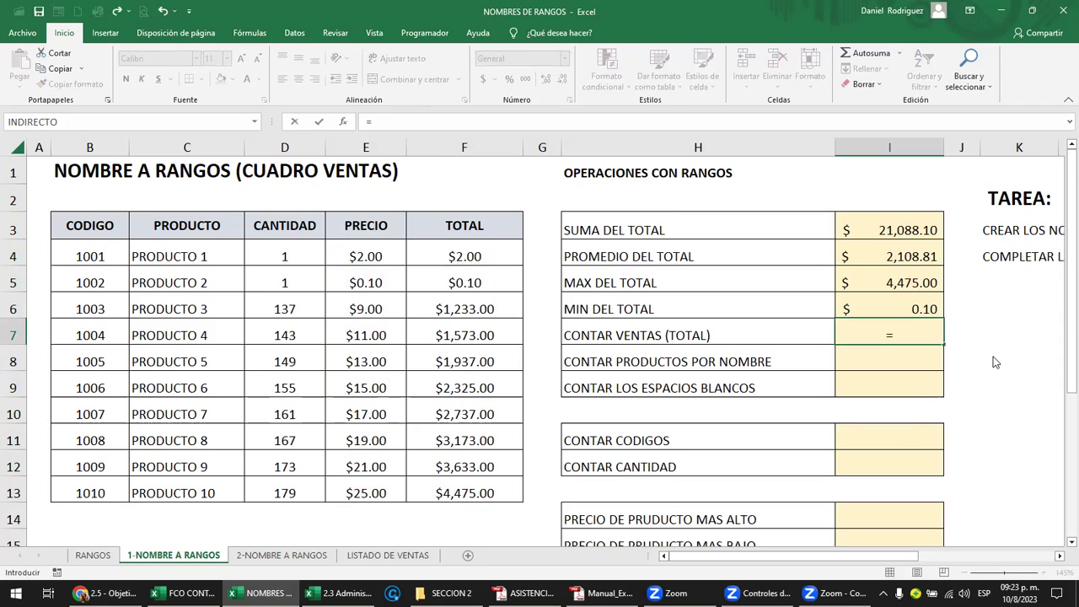
type("CON")
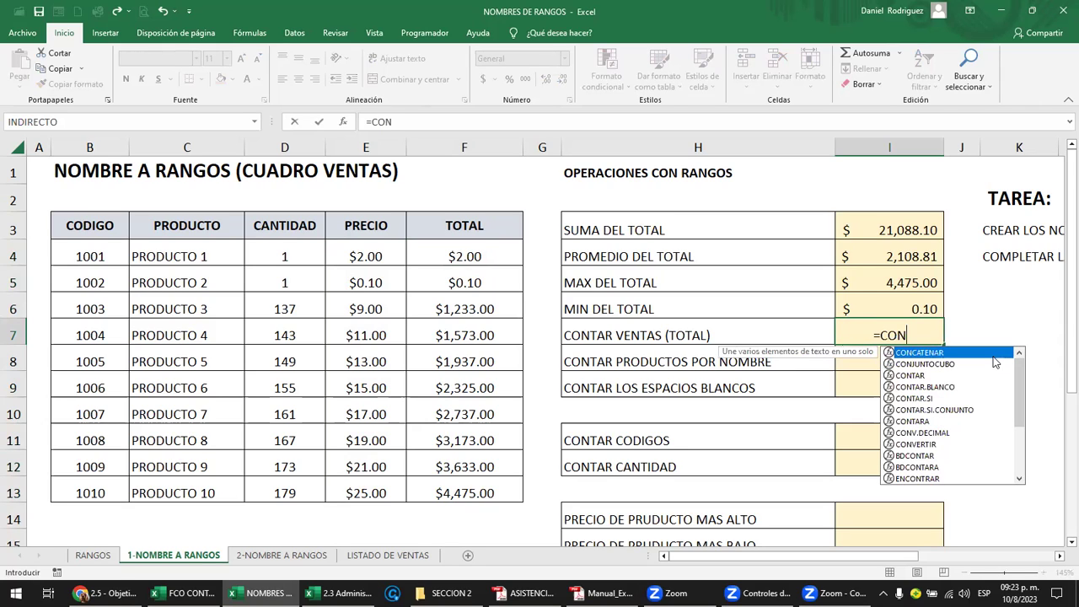
type("TAR")
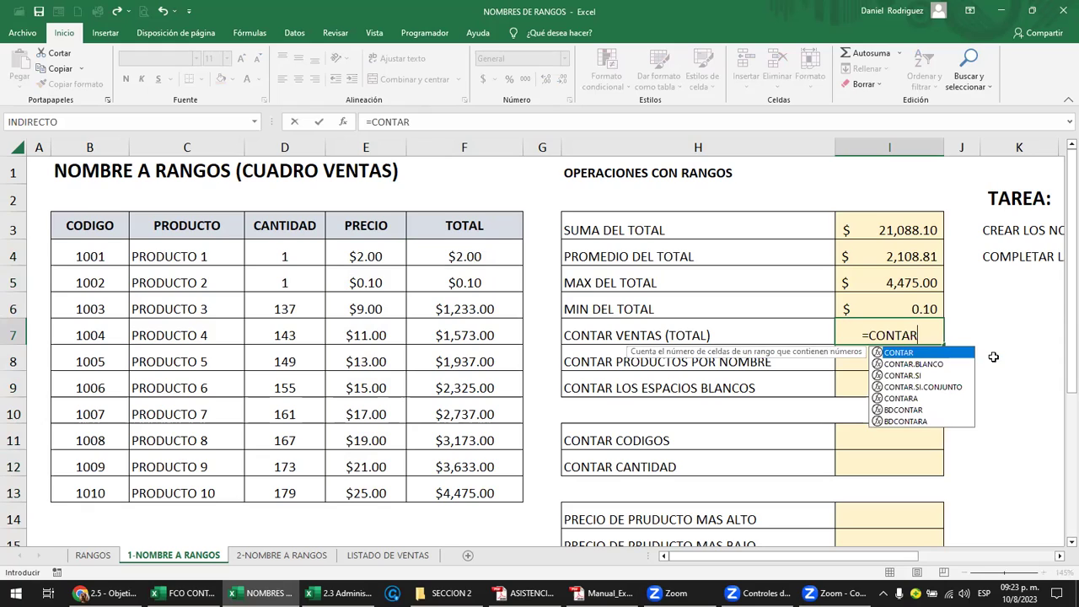
type("(")
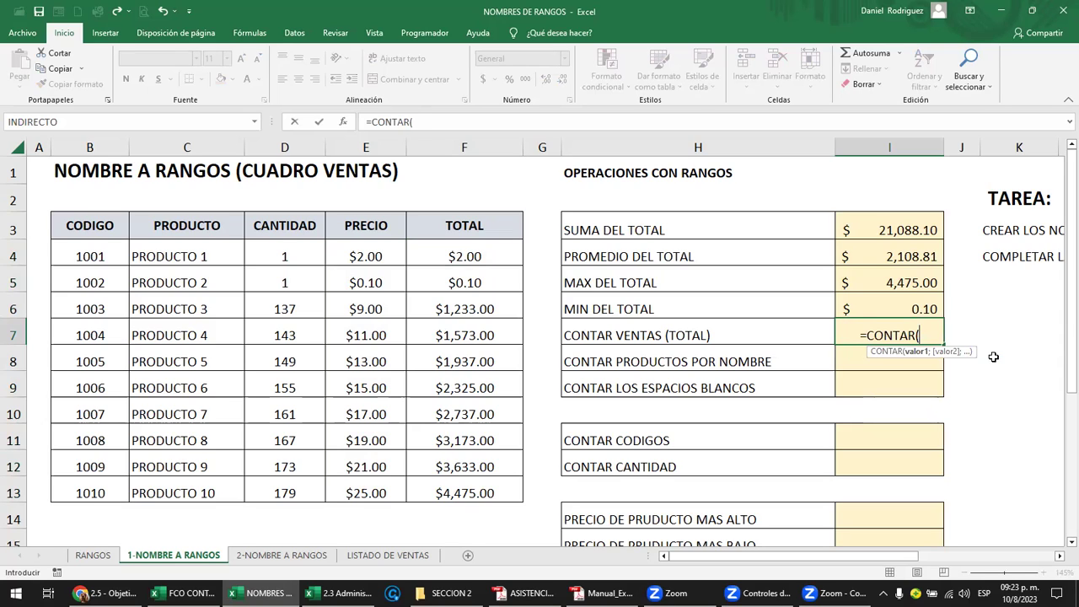
type("TO")
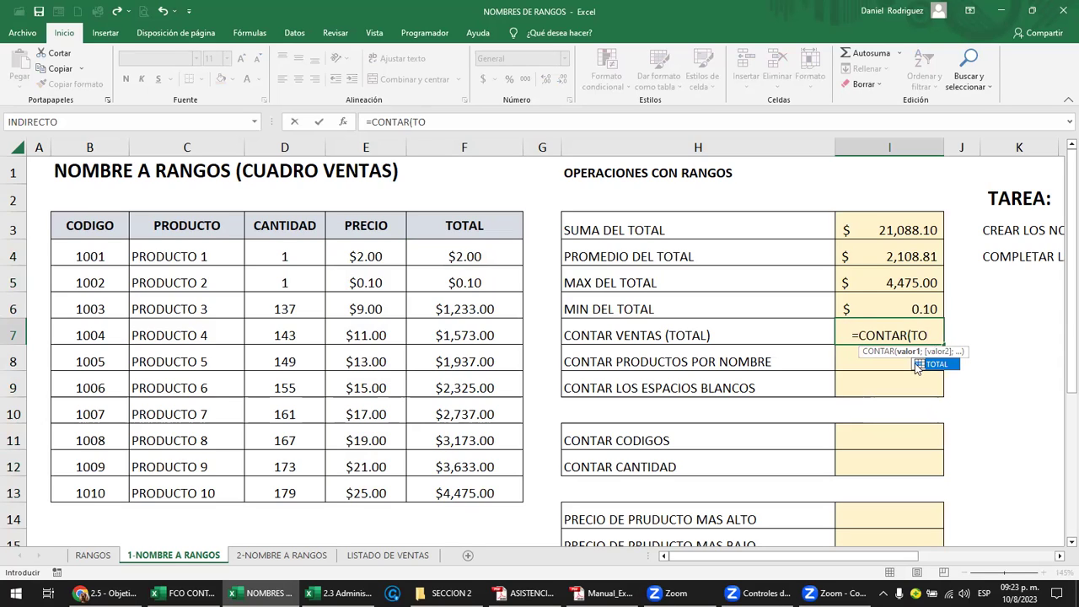
double_click(922, 364)
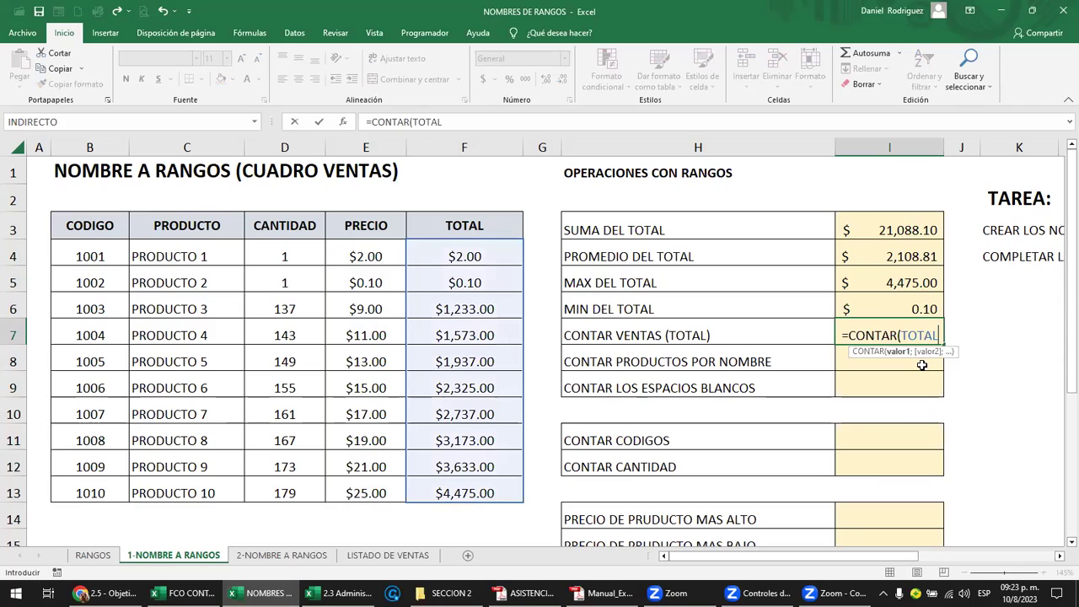
type(")")
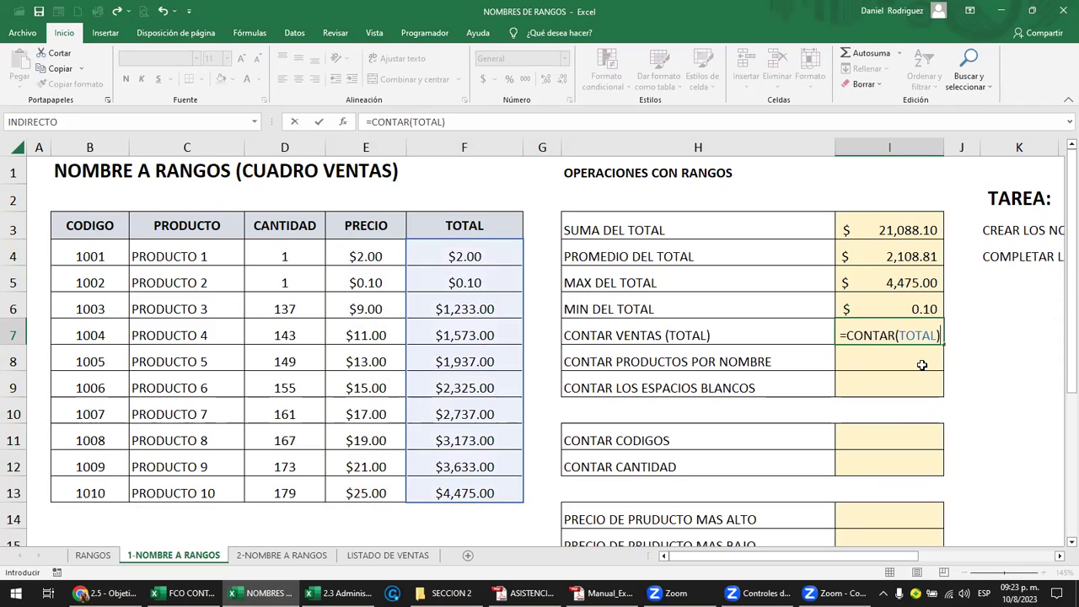
key("Return")
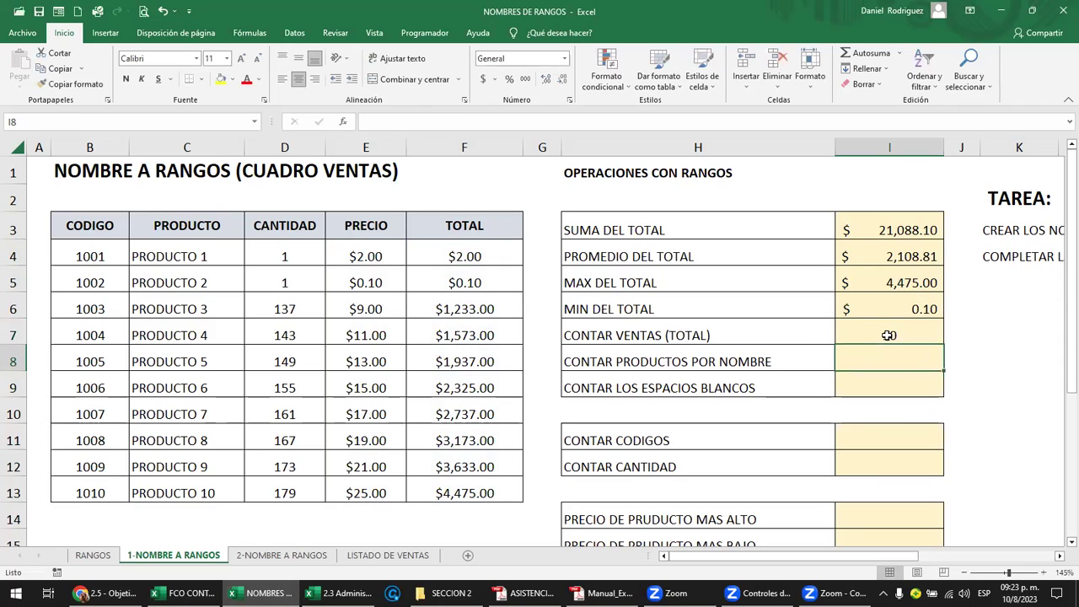
left_click(887, 336)
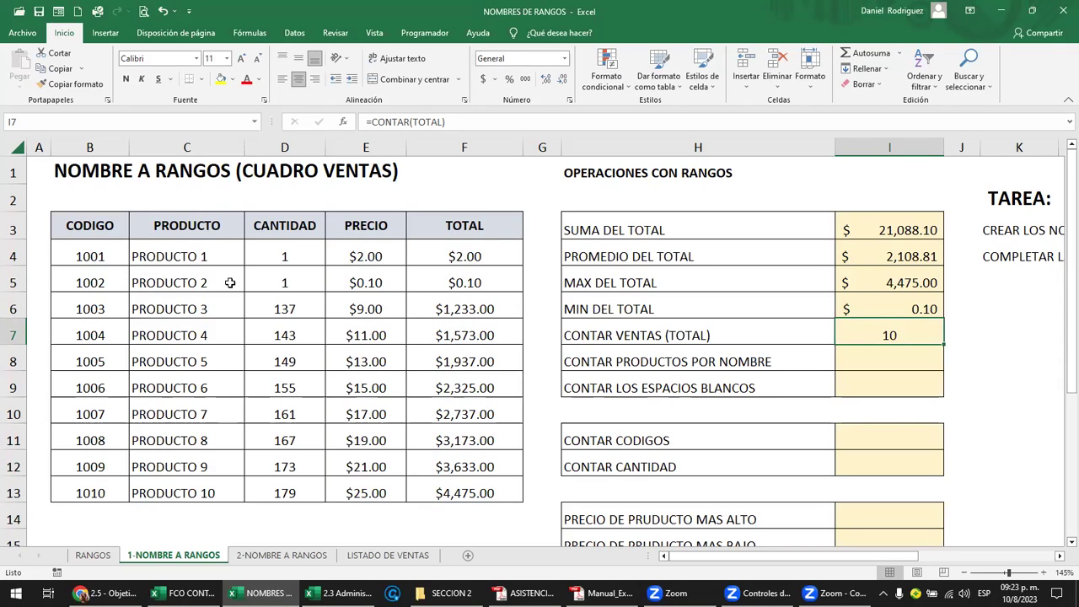
left_click_drag(194, 256, 188, 493)
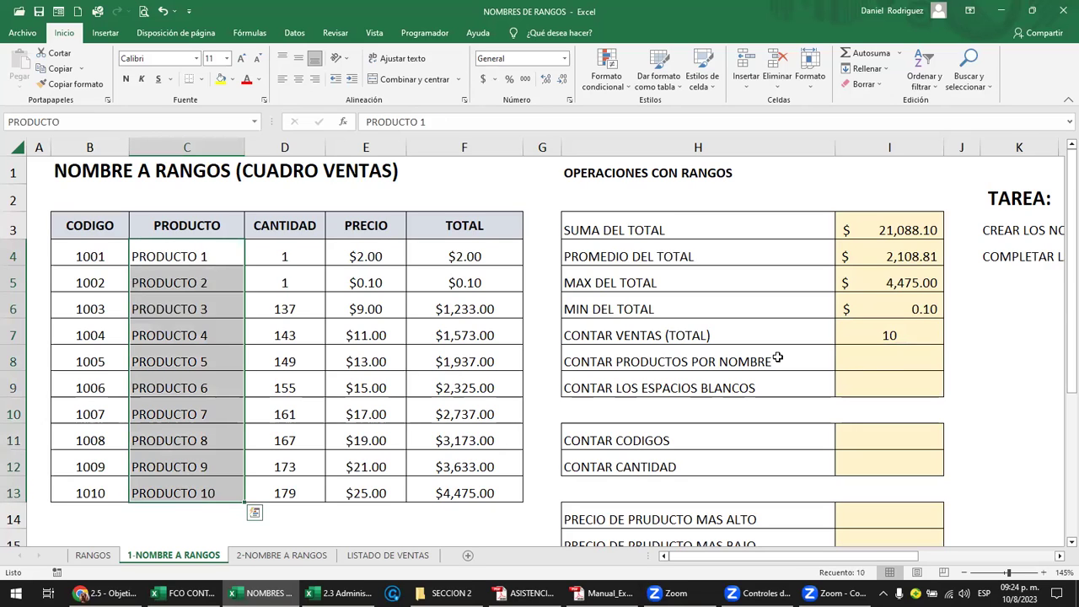
Enter =CONTARA(PRODUCTO) in I8 to count the product names.
left_click(889, 370)
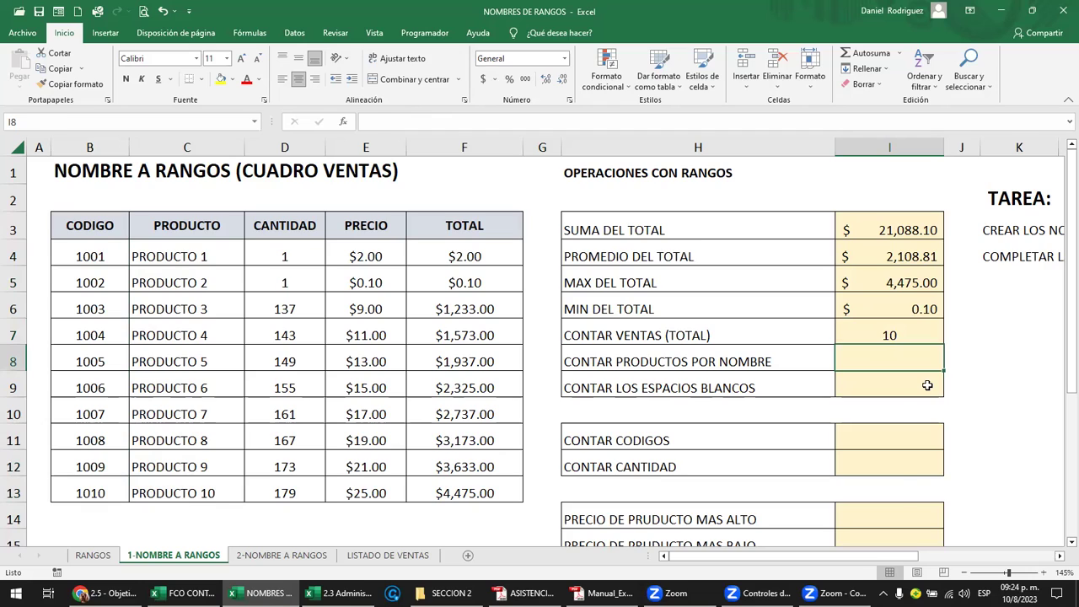
type("=CONTA")
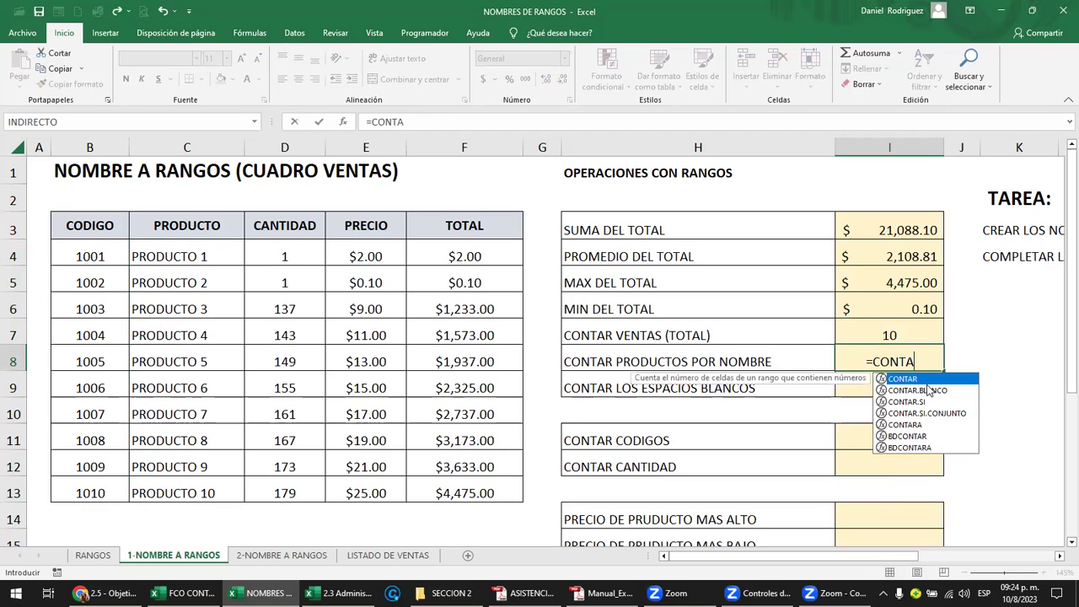
type("RA(")
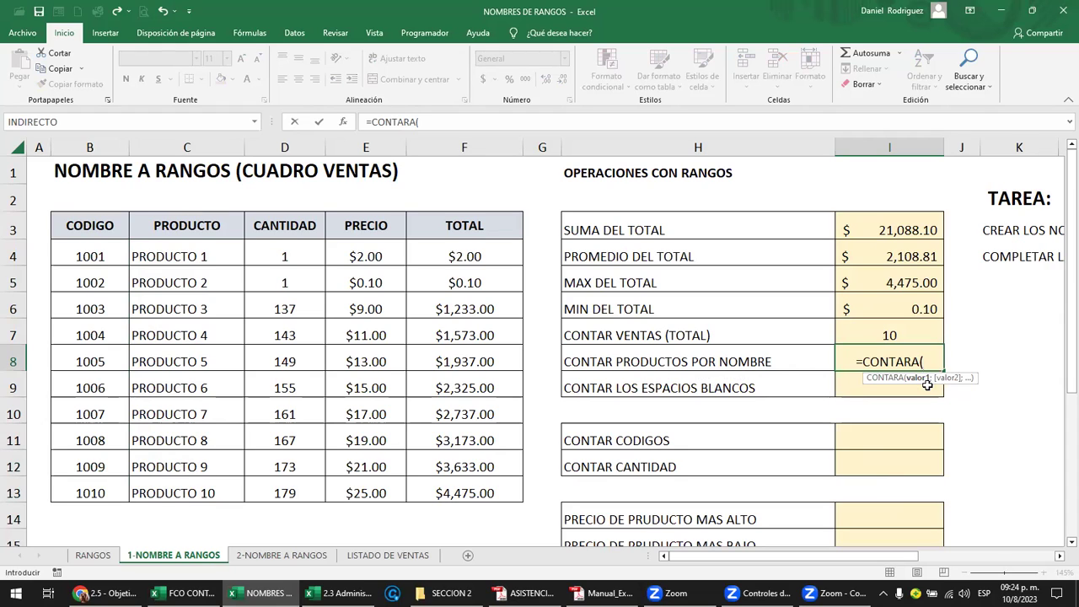
type("PRO")
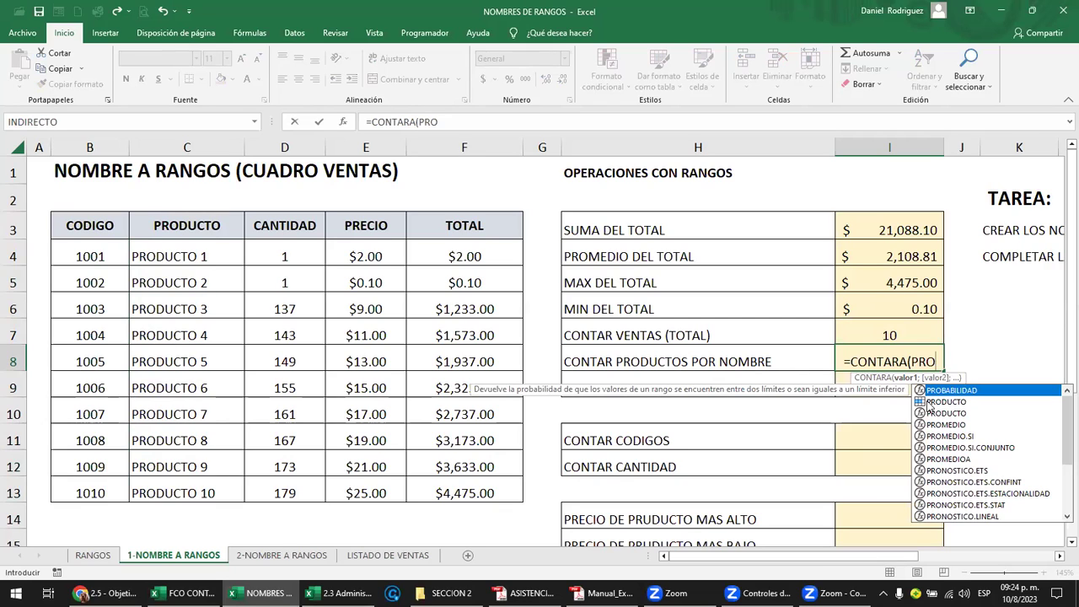
left_click(929, 404)
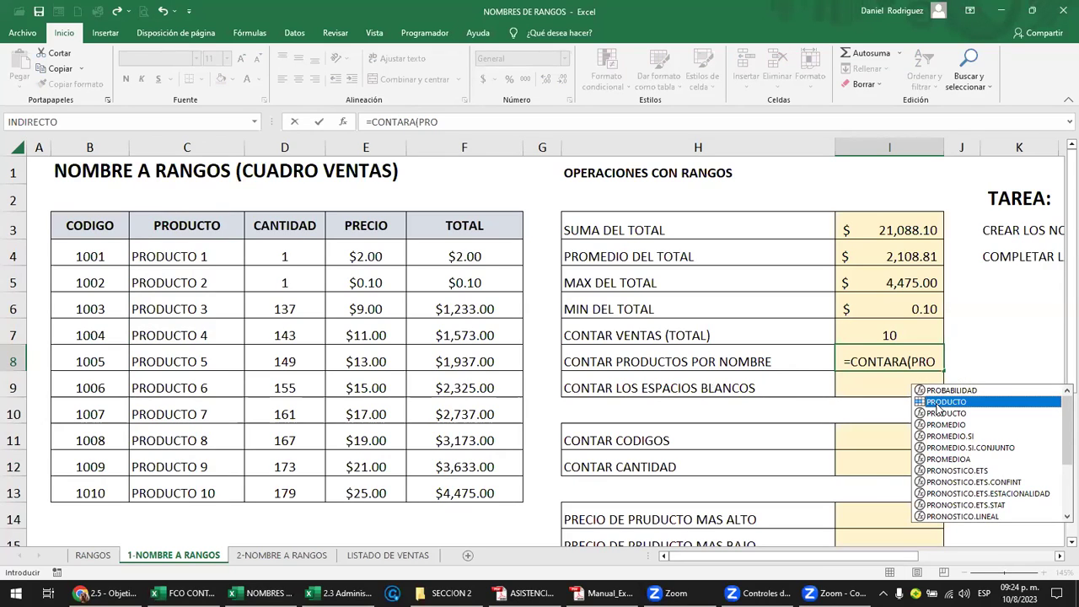
double_click(936, 403)
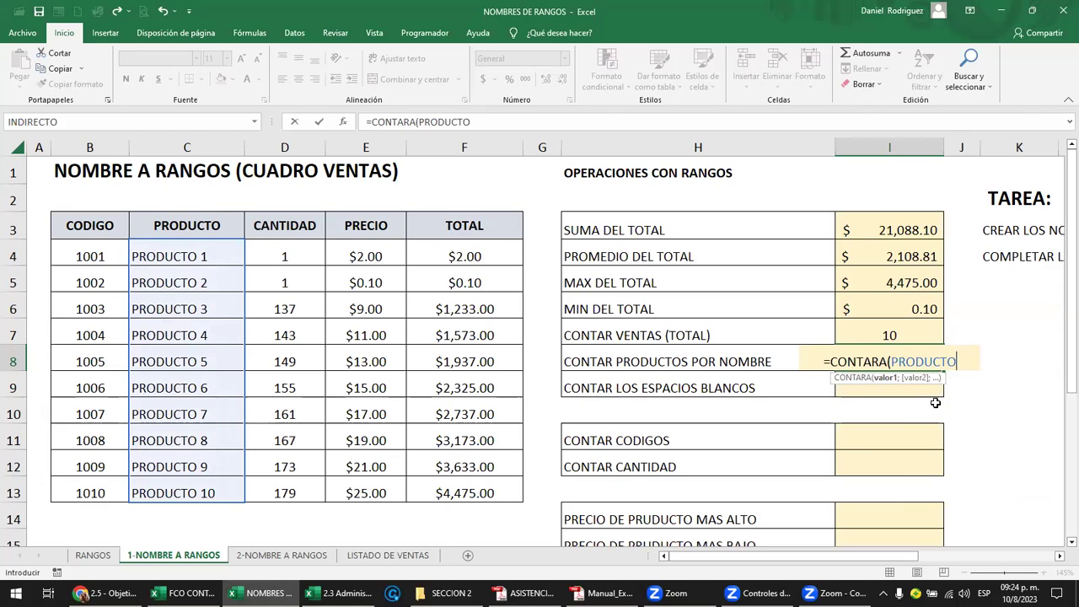
key("ctrl+Return")
key("Return")
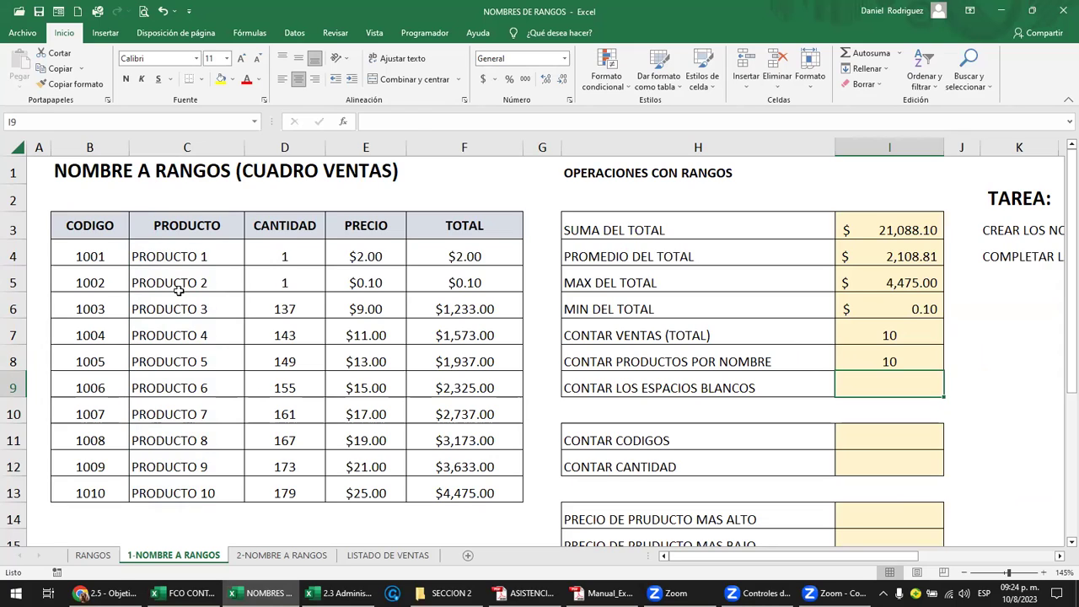
Clear PRODUCTO 7 from C10 so the product-name count drops to 9.
left_click_drag(178, 260, 184, 485)
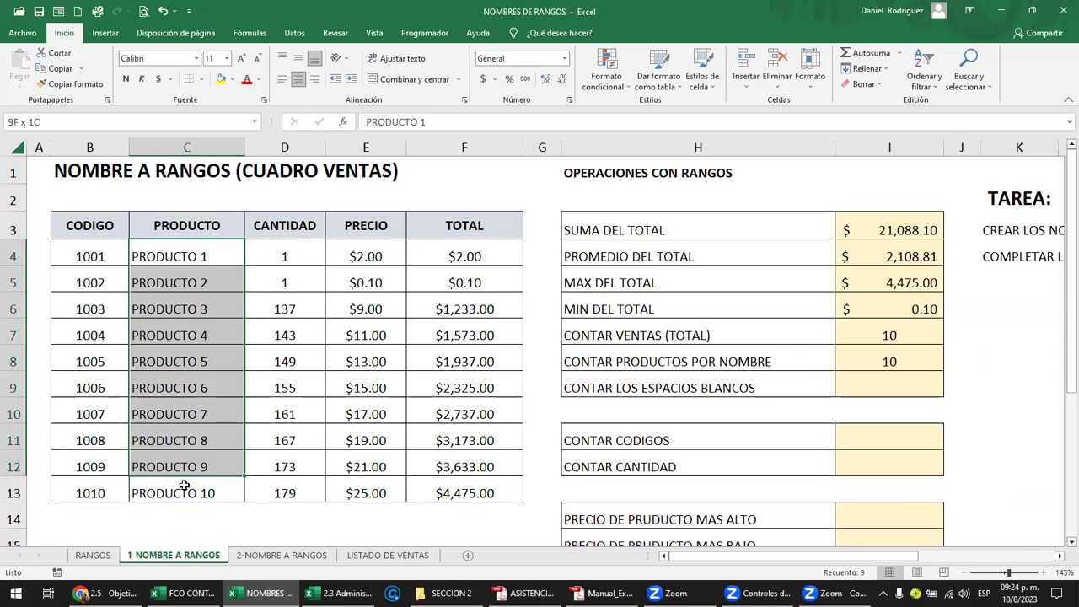
left_click(191, 418)
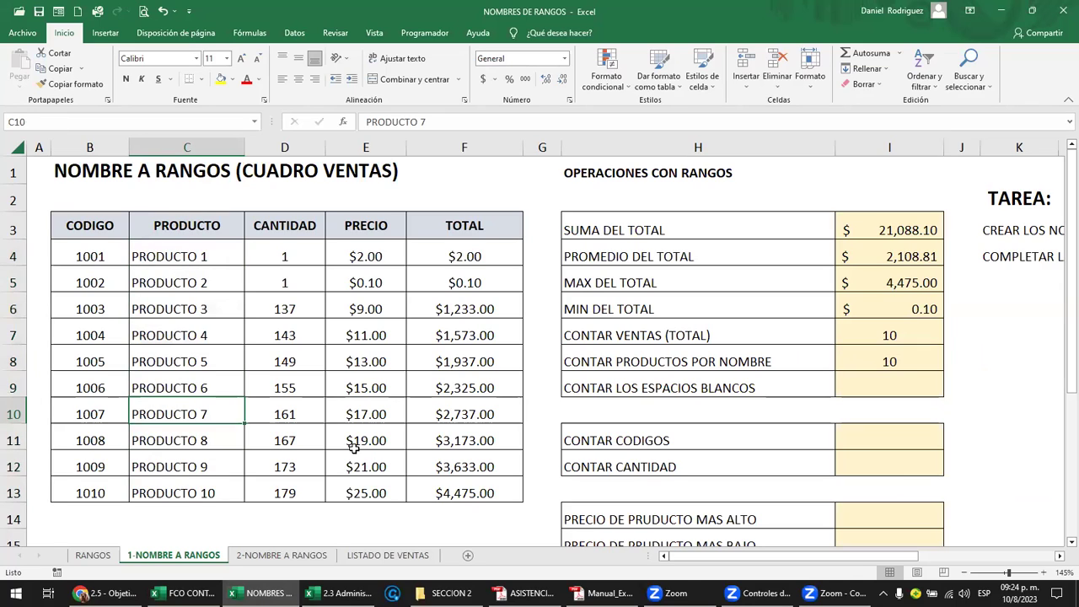
key("Delete")
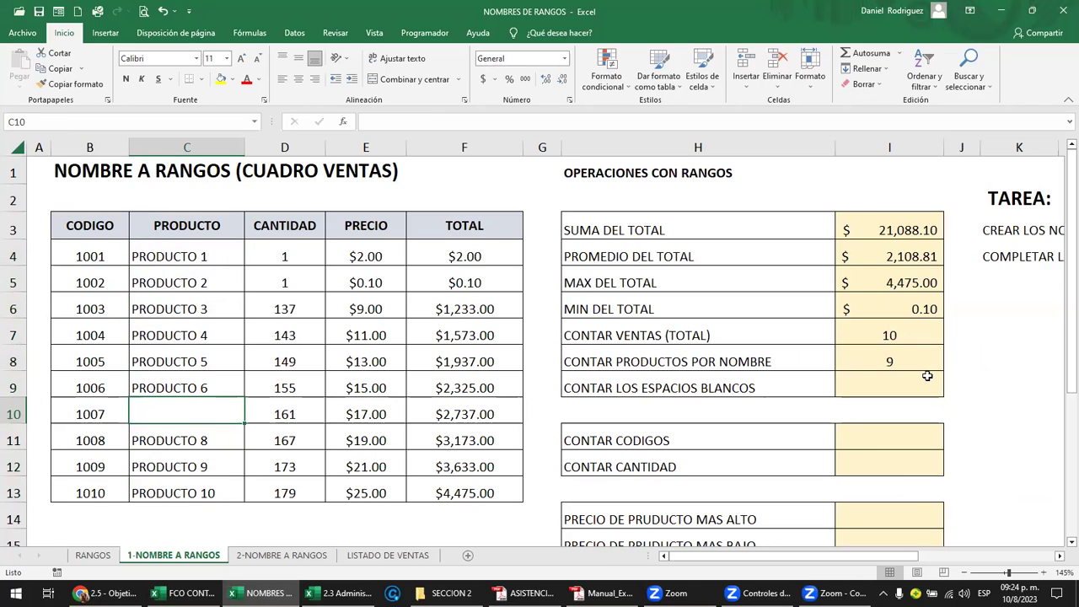
double_click(874, 359)
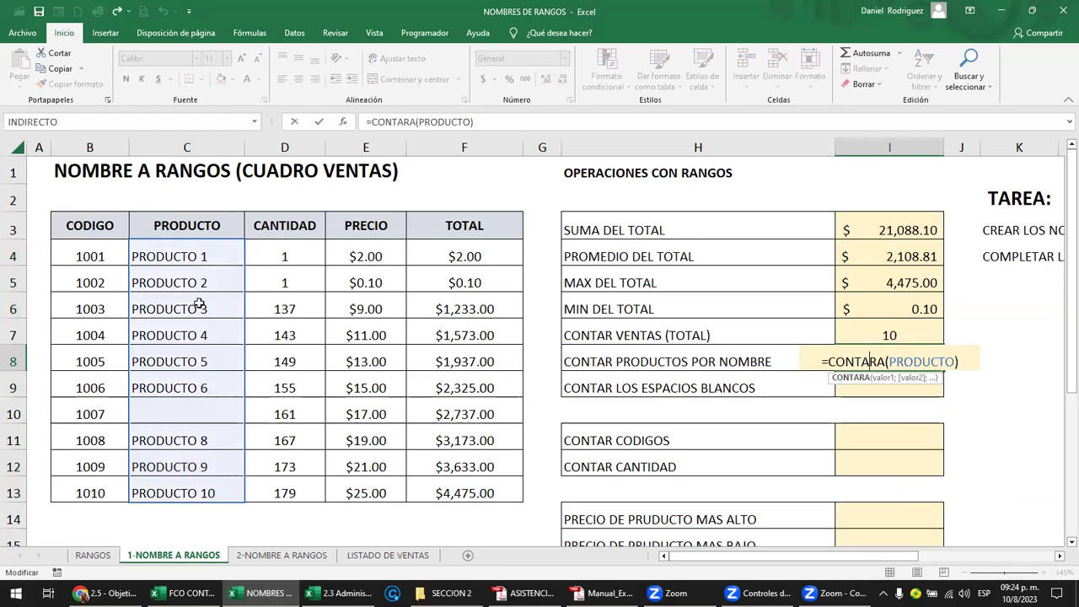
key("Escape")
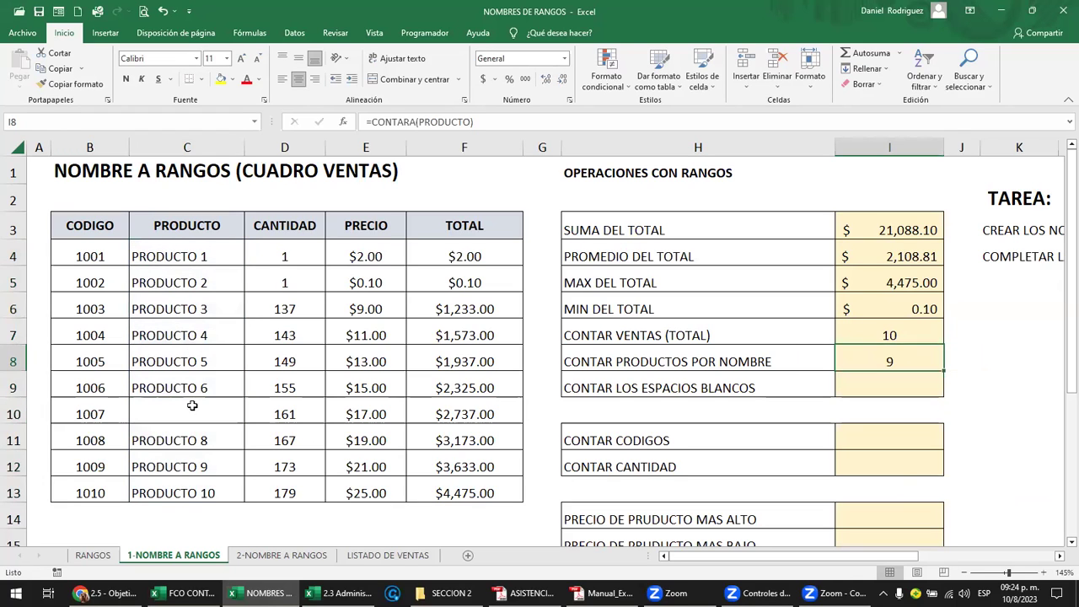
left_click(194, 410)
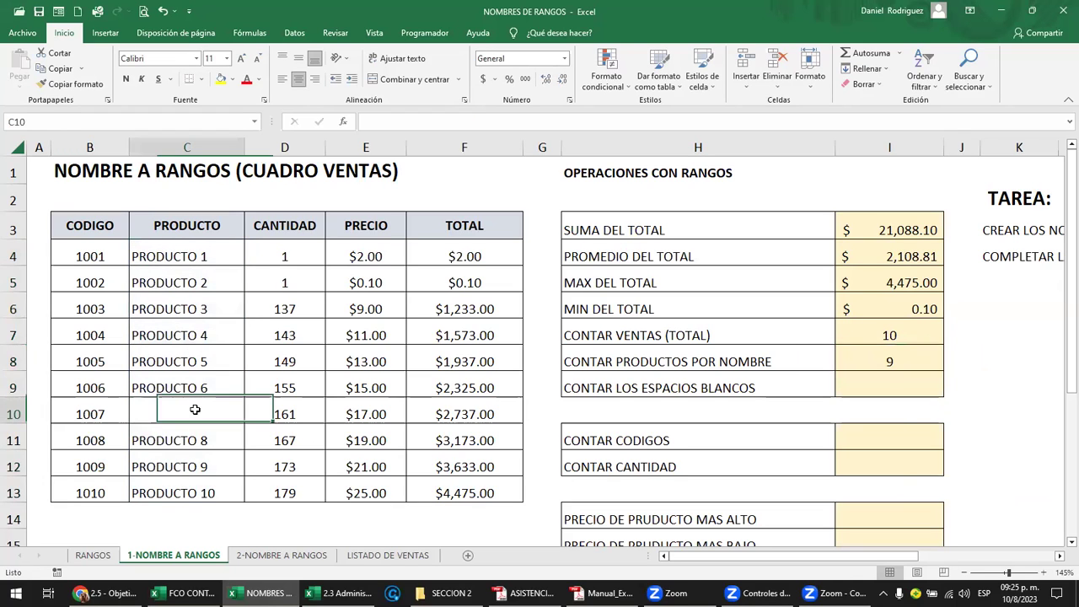
Enter =CONTAR.BLANCO(PRODUCTO) in I9 to count empty product cells, returning 1.
left_click(892, 386)
type("=")
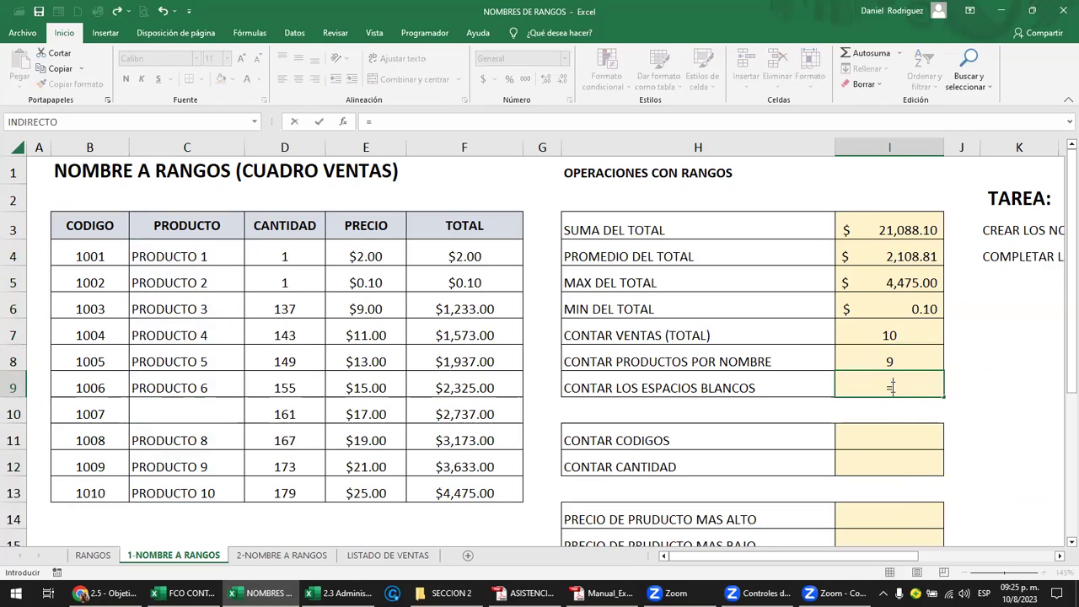
type("CONTAR")
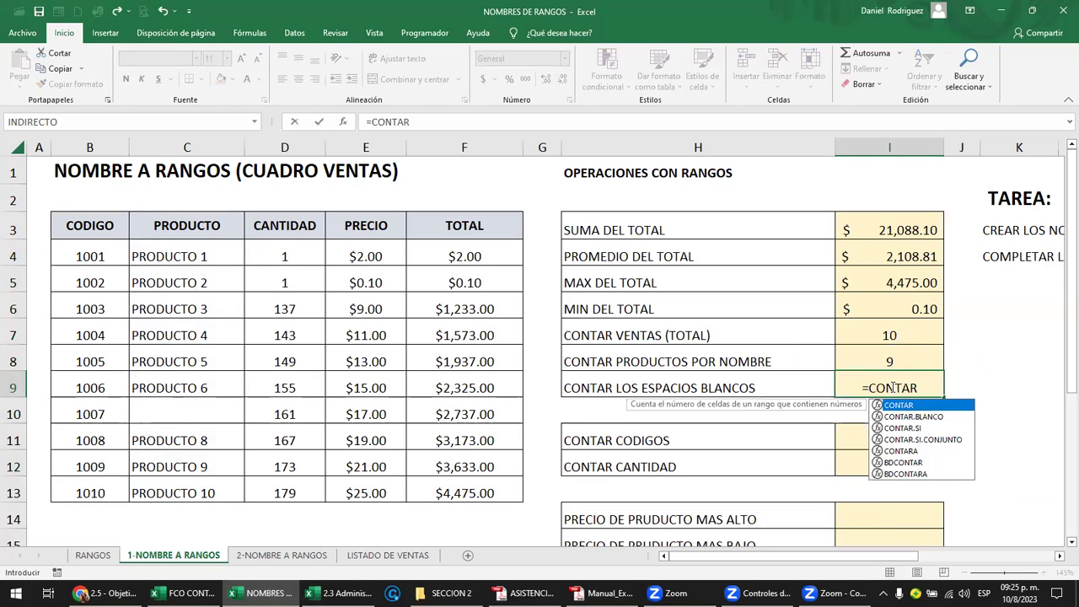
type(".")
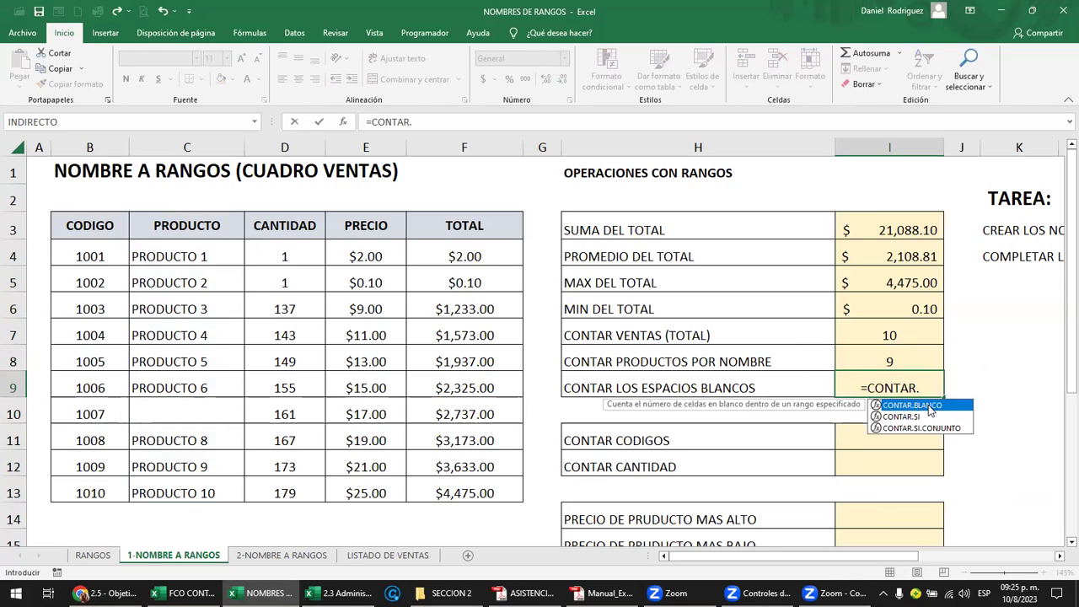
double_click(928, 405)
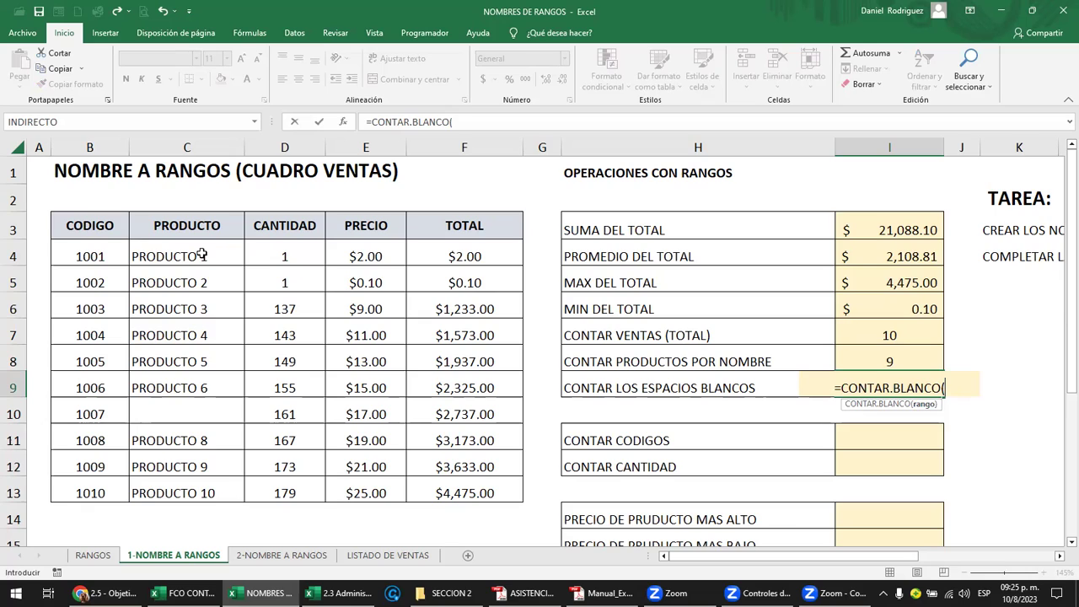
type("RO")
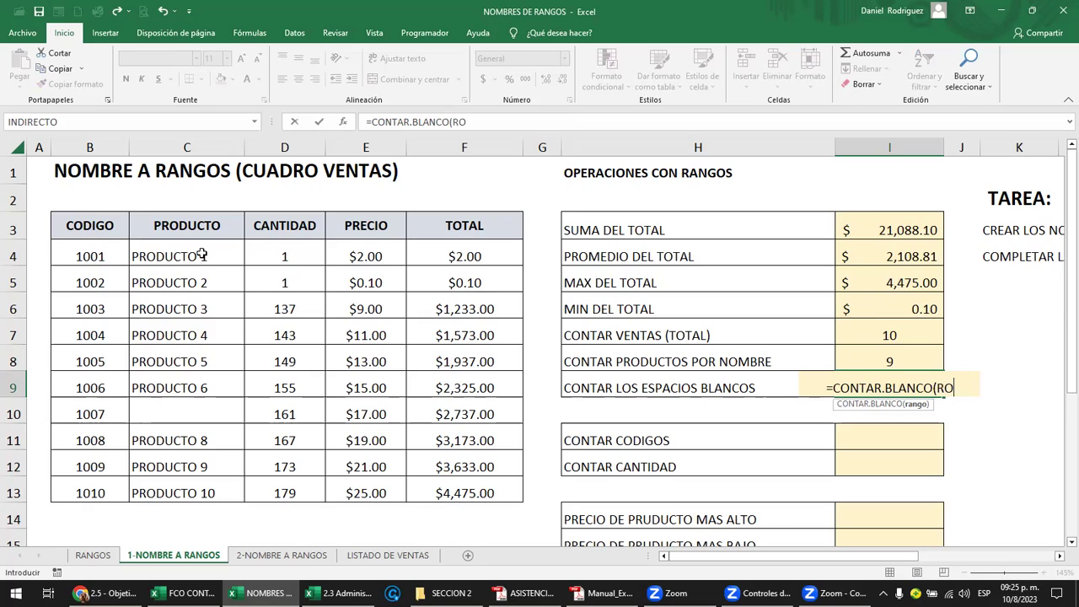
key("BackSpace")
key("BackSpace")
type("PRO")
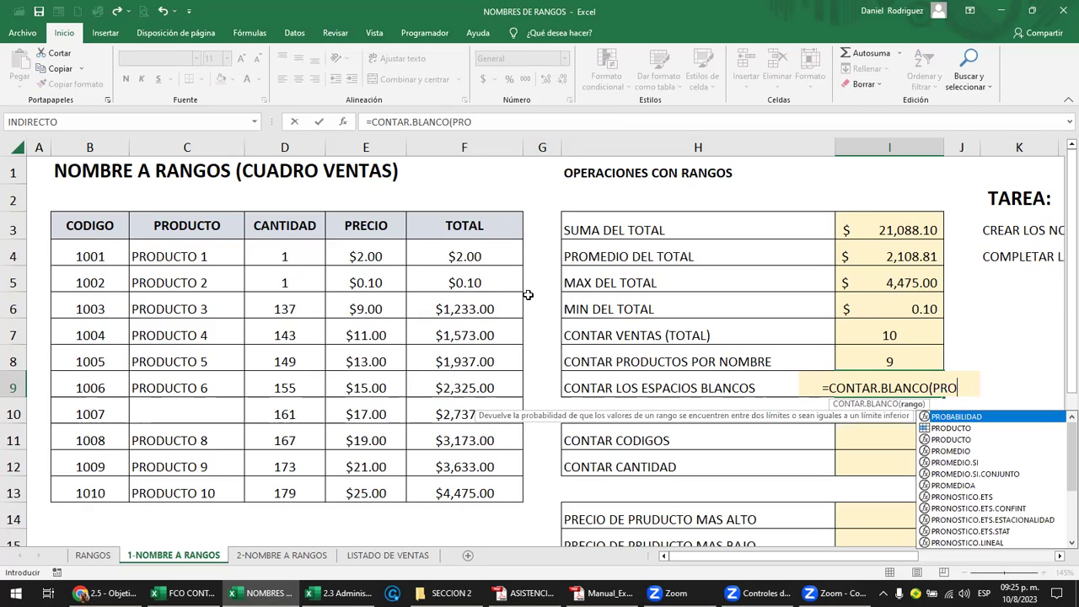
double_click(964, 429)
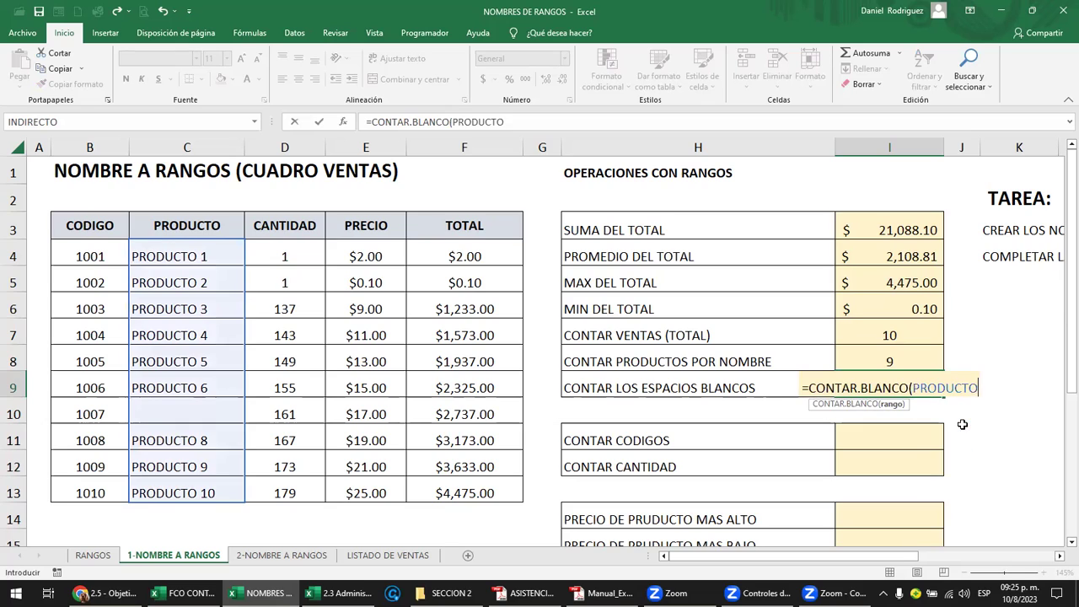
key("Return")
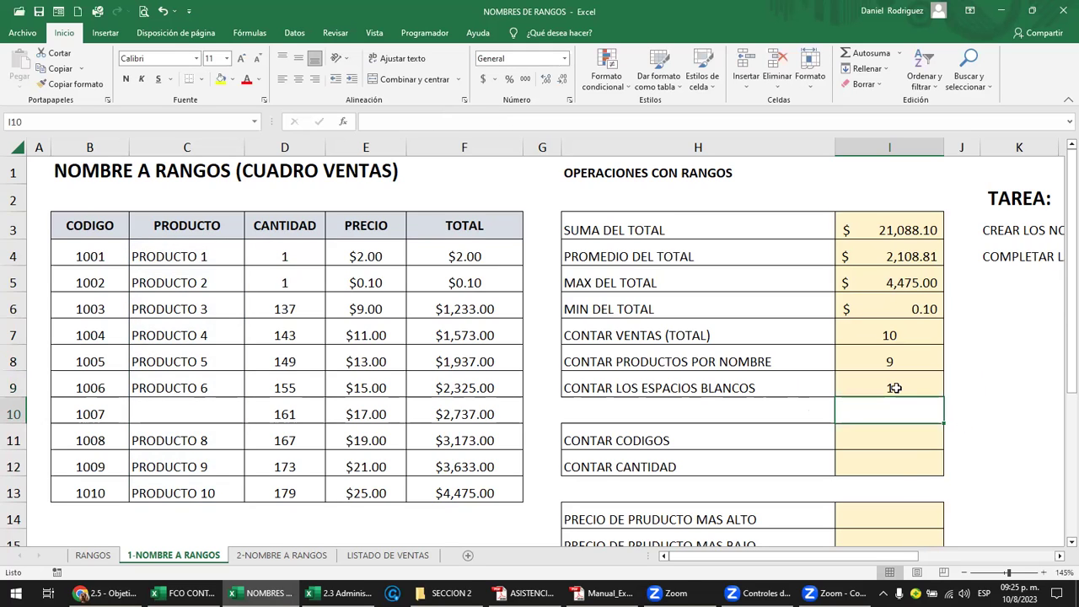
left_click(894, 388)
key("F2")
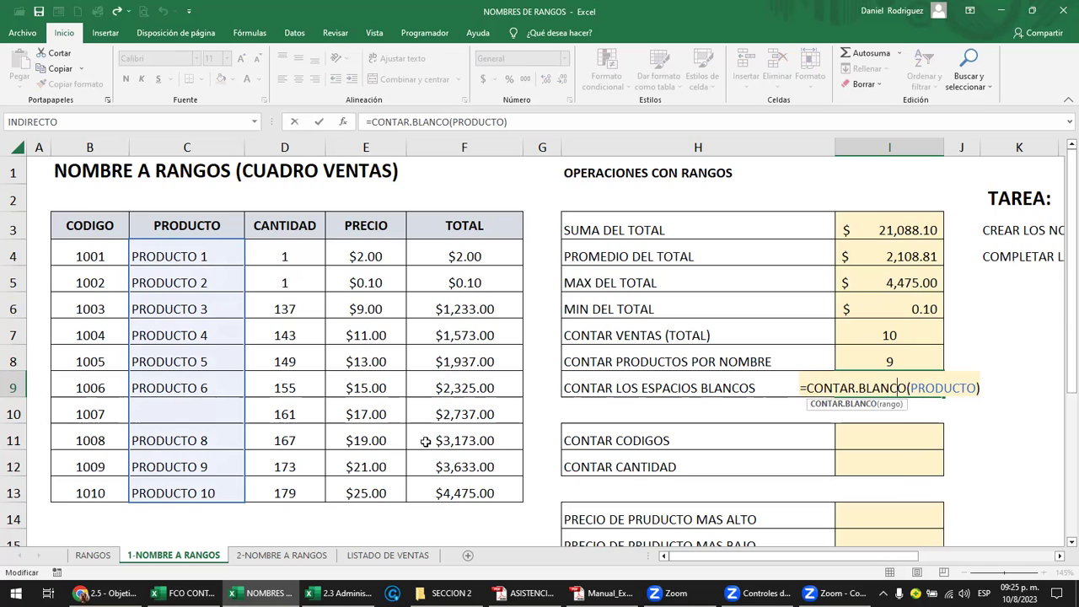
key("Return")
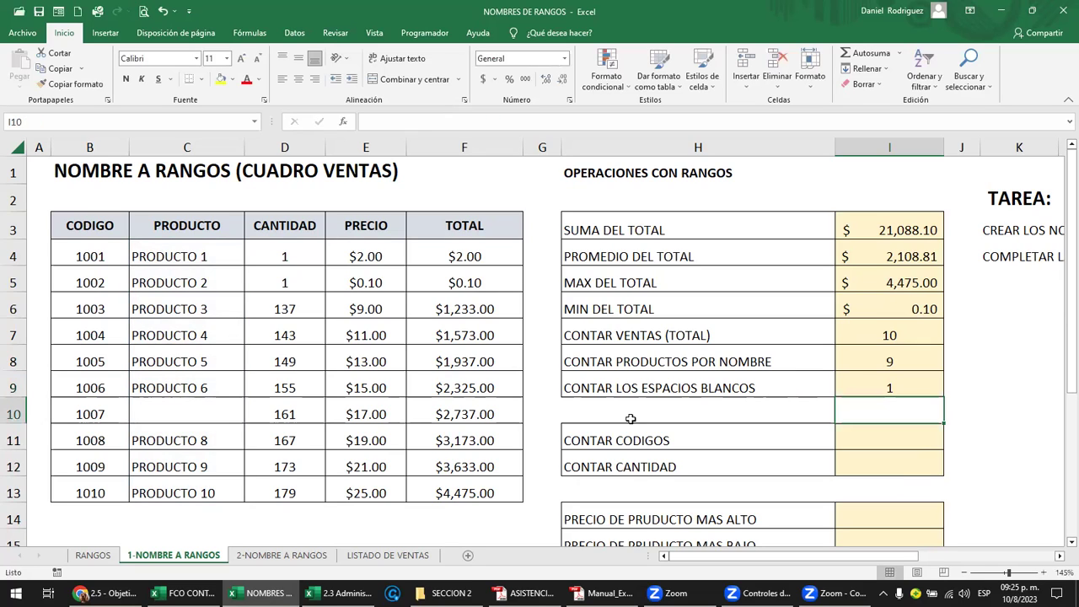
Test the counts by deleting PRODUCTO 2 and restoring it with undo.
left_click(892, 388)
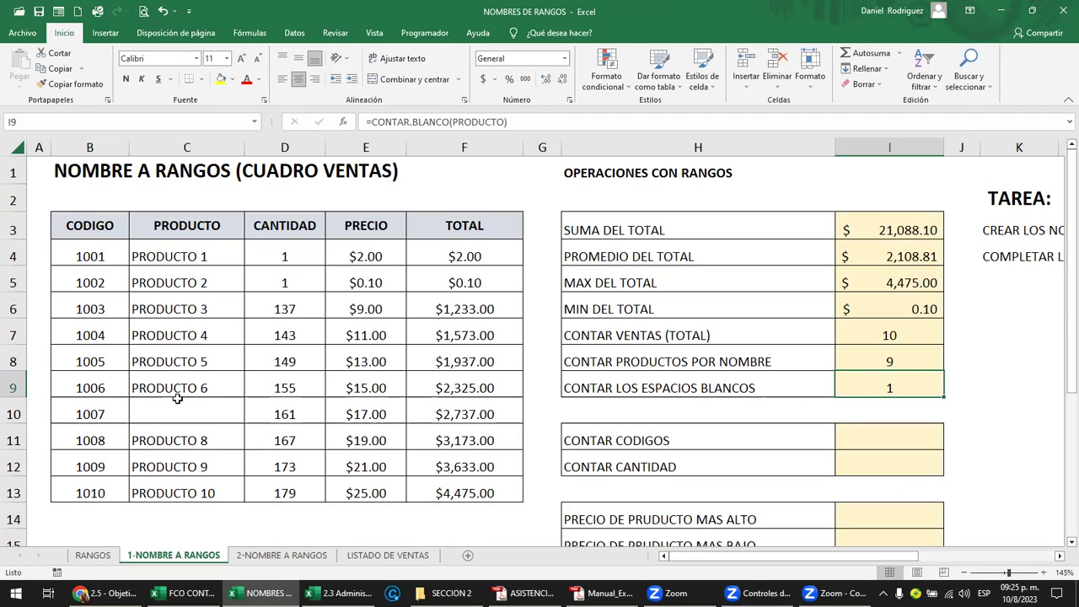
left_click(193, 278)
key("Delete")
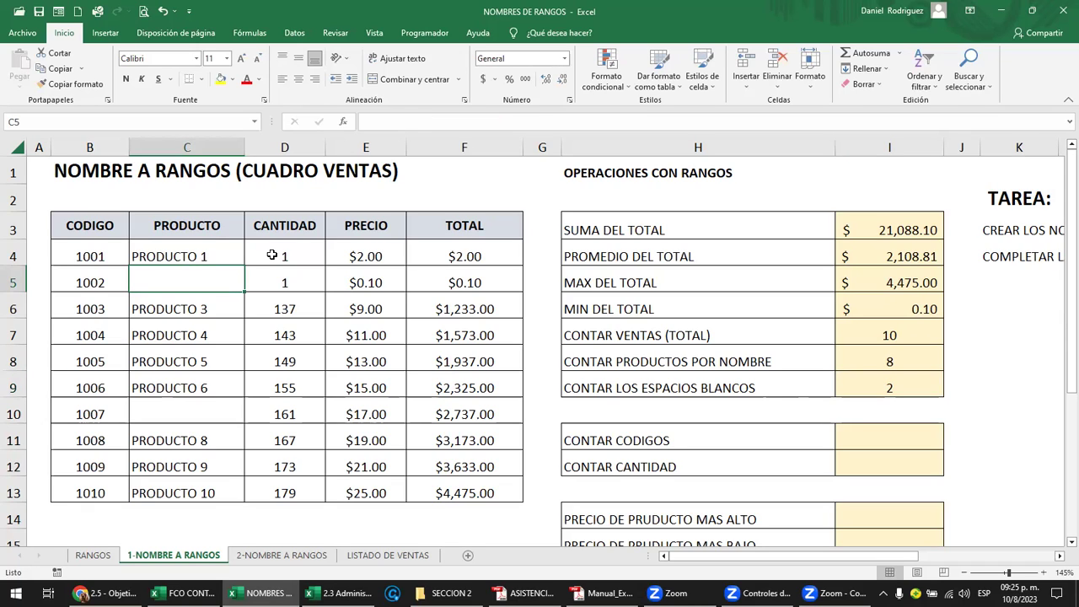
key("ctrl+z")
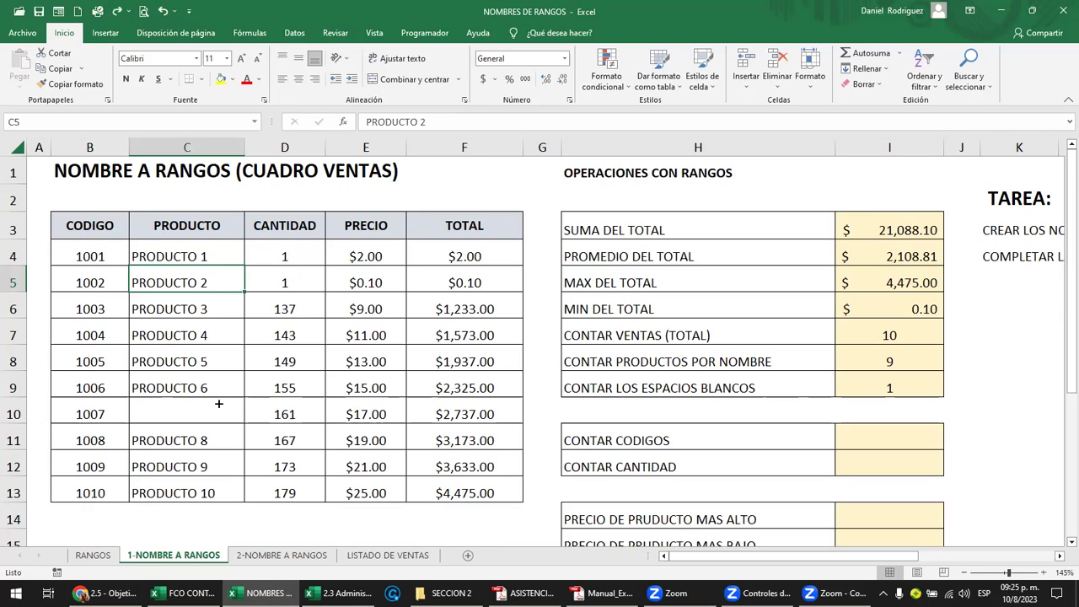
Refill the product names down through PRODUCTO 10 and review the CONTAR.BLANCO formula.
left_click_drag(219, 404, 219, 493)
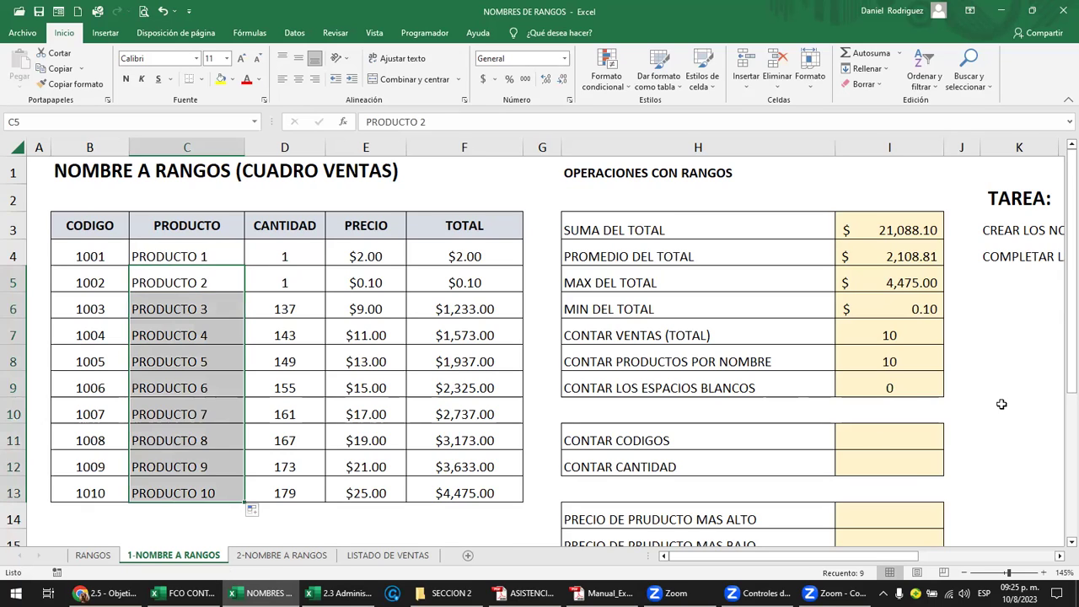
left_click(903, 390)
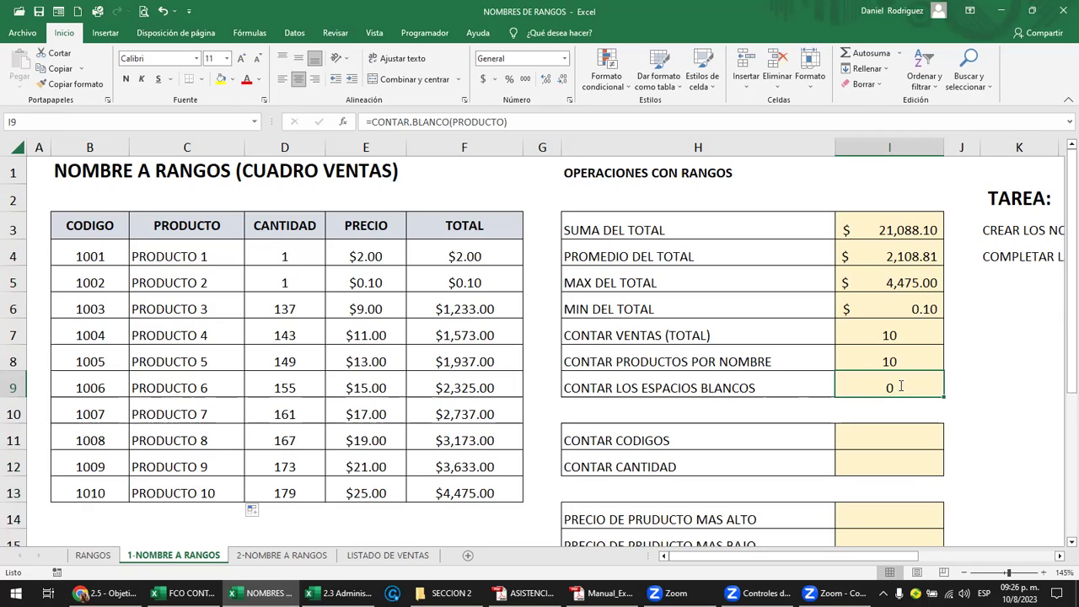
double_click(900, 385)
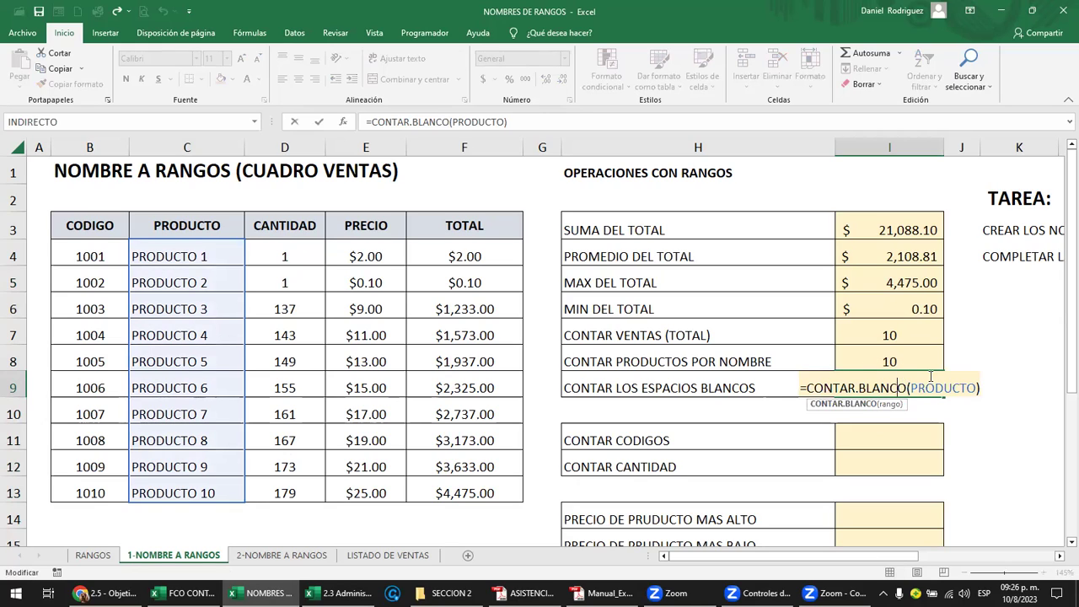
left_click(243, 332)
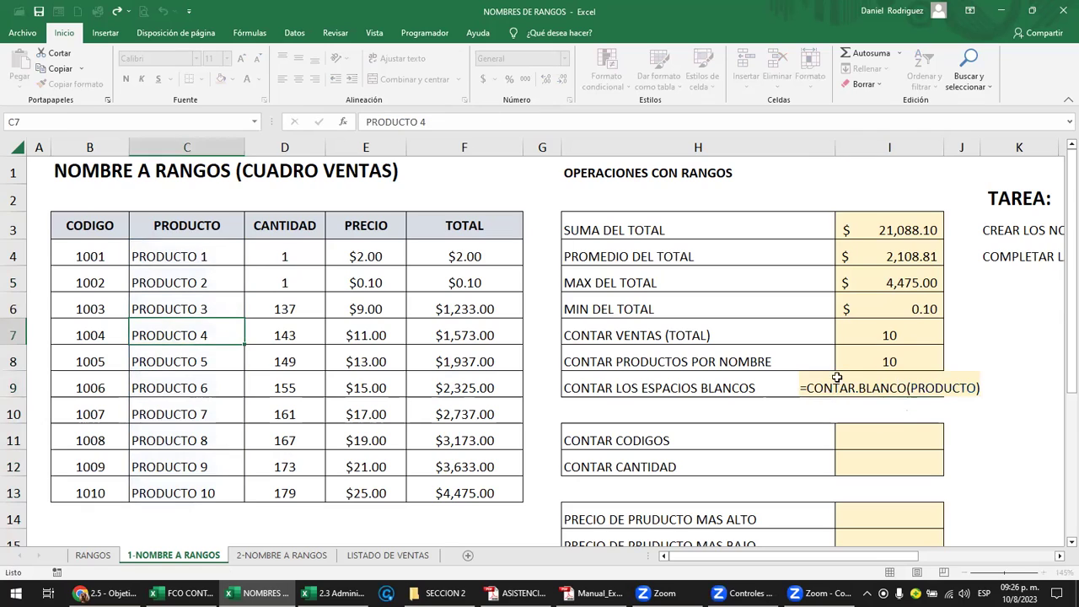
left_click(908, 383)
key("F2")
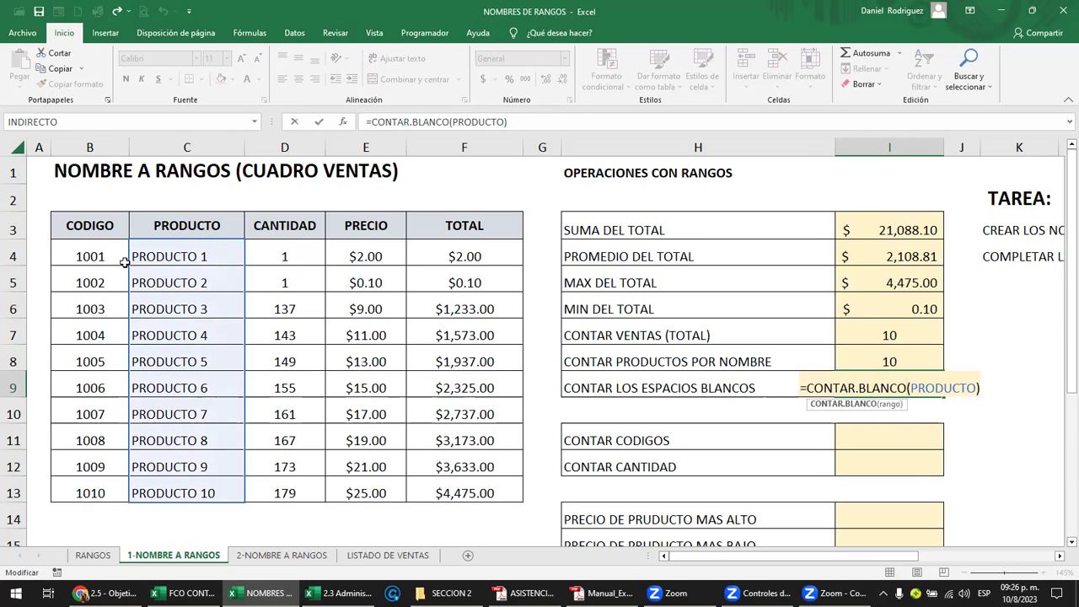
Change the I9 formula to =CONTAR.BLANCO(TOTAL), returning 0 blank totals.
key("Right")
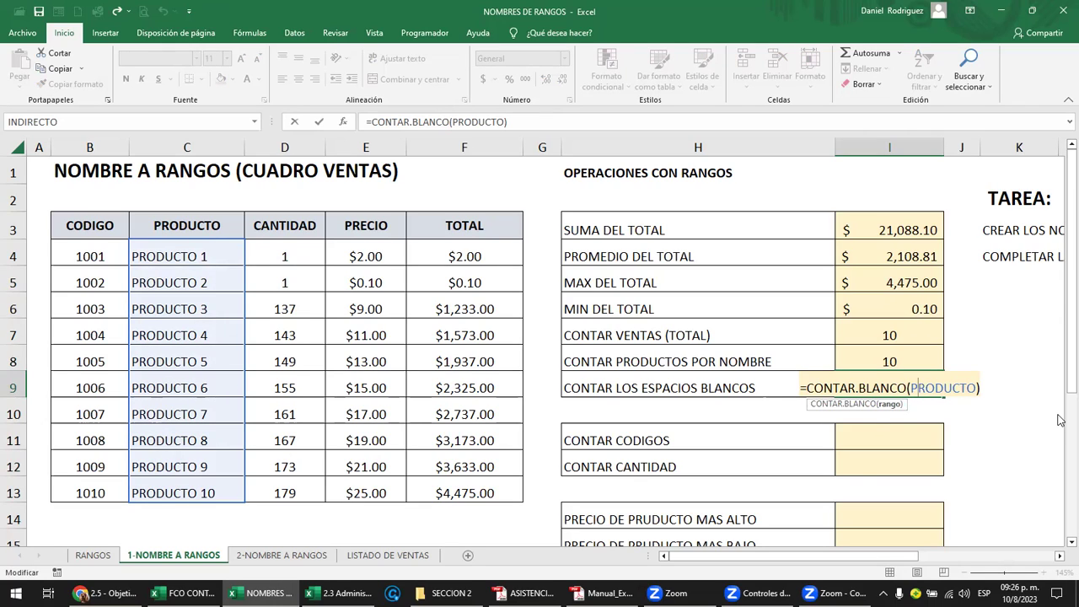
key("Delete")
key("Delete")
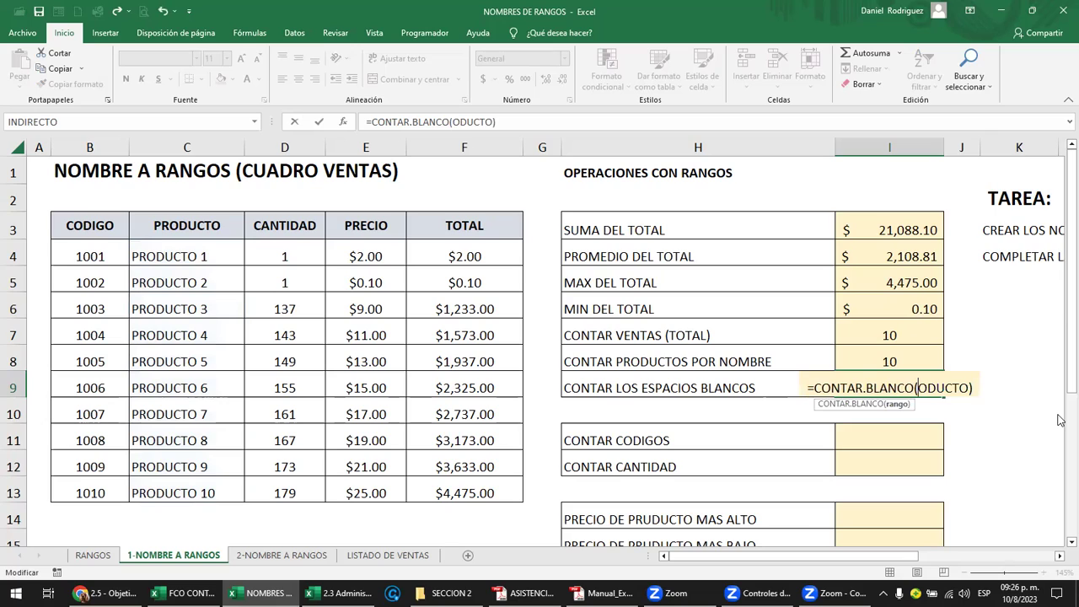
key("Delete")
key("Delete")
key("Delete")
key("Delete")
key("Delete")
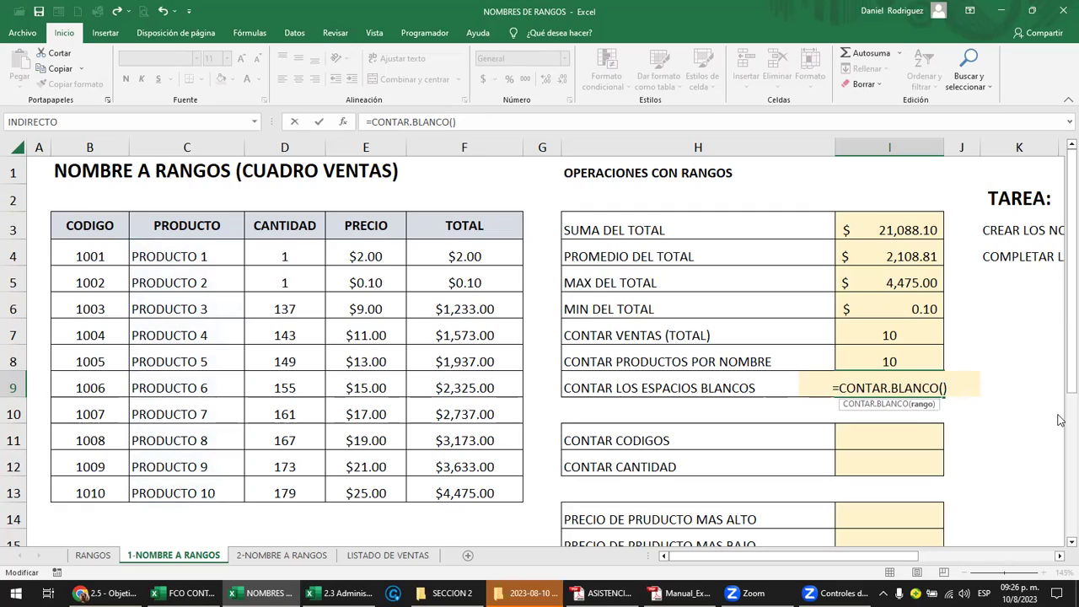
type("T")
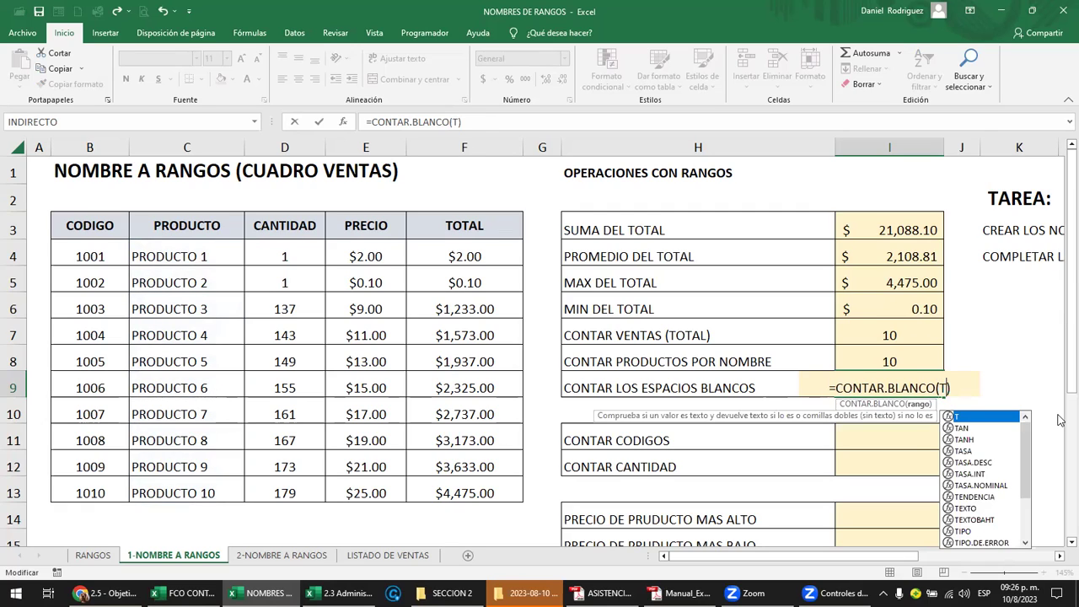
type("OTAL")
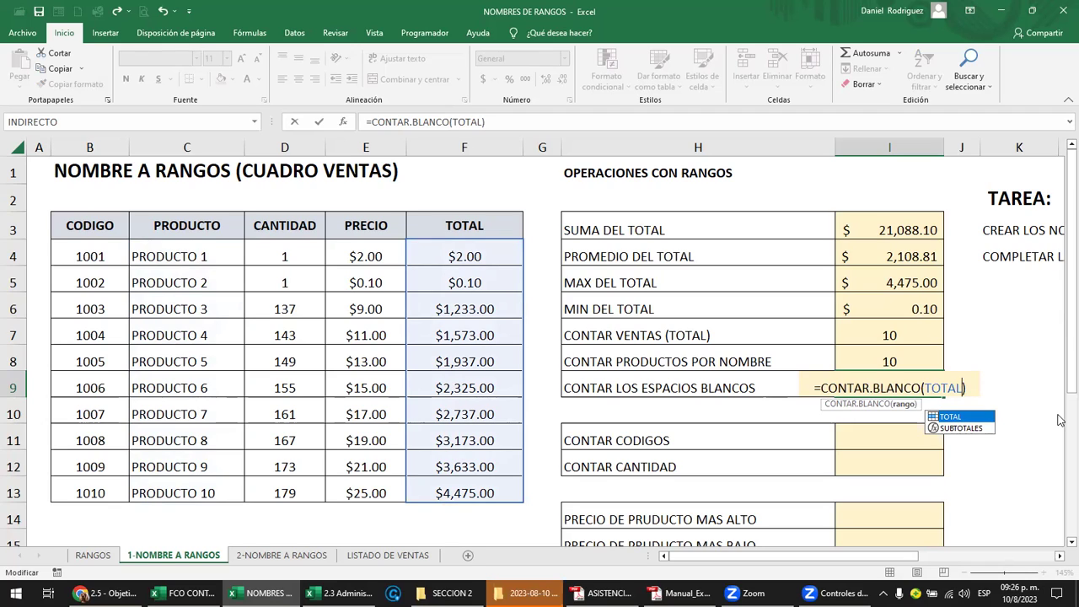
key("Return")
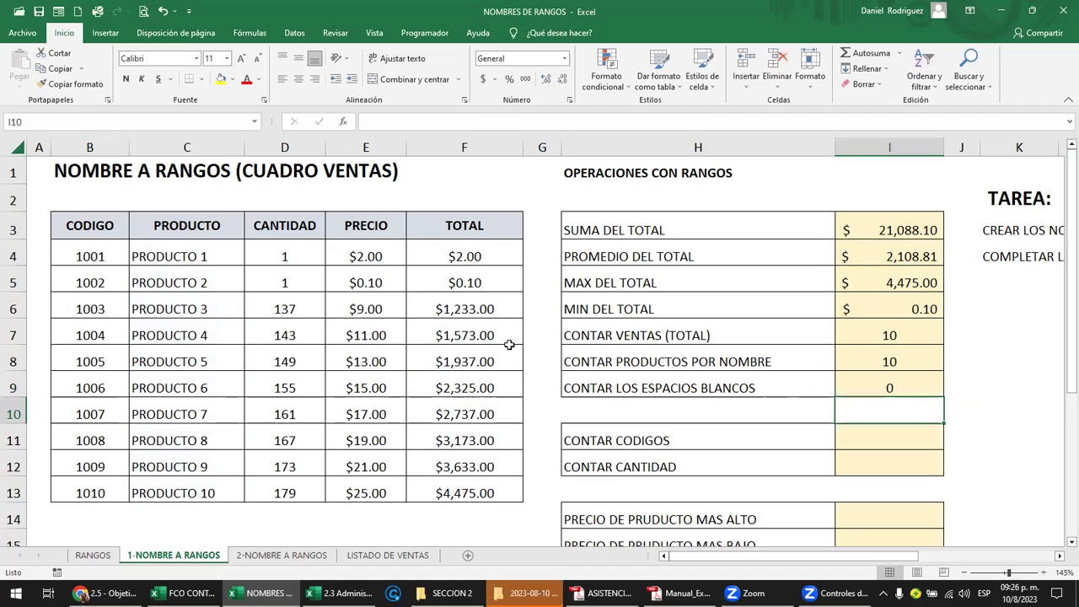
Empty PRODUCTO 2's total in F5 and inspect the CONTAR and CONTAR.BLANCO formulas.
left_click(481, 283)
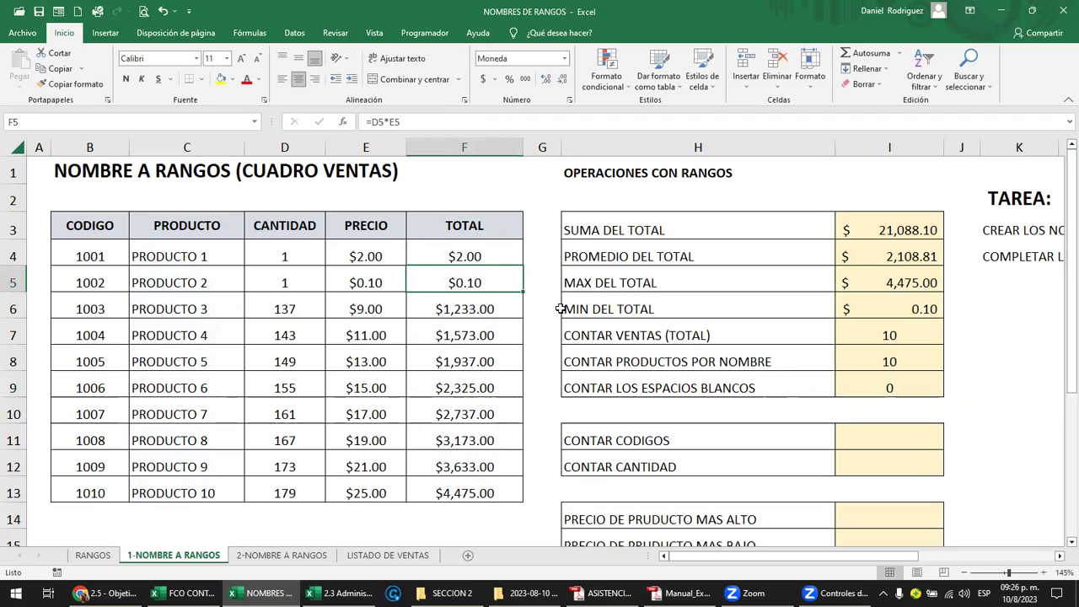
key("Delete")
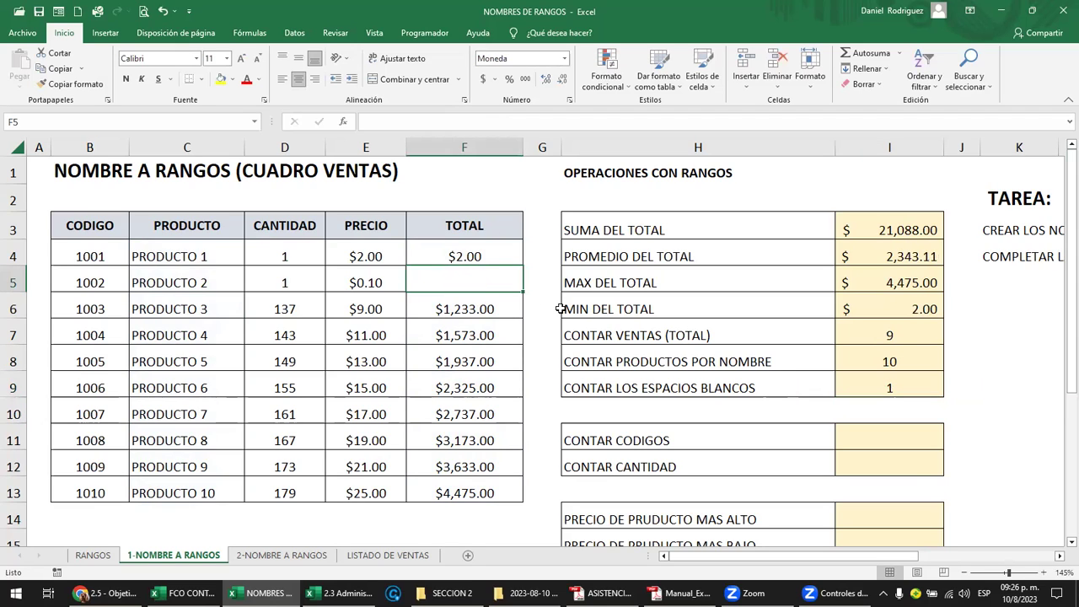
double_click(890, 334)
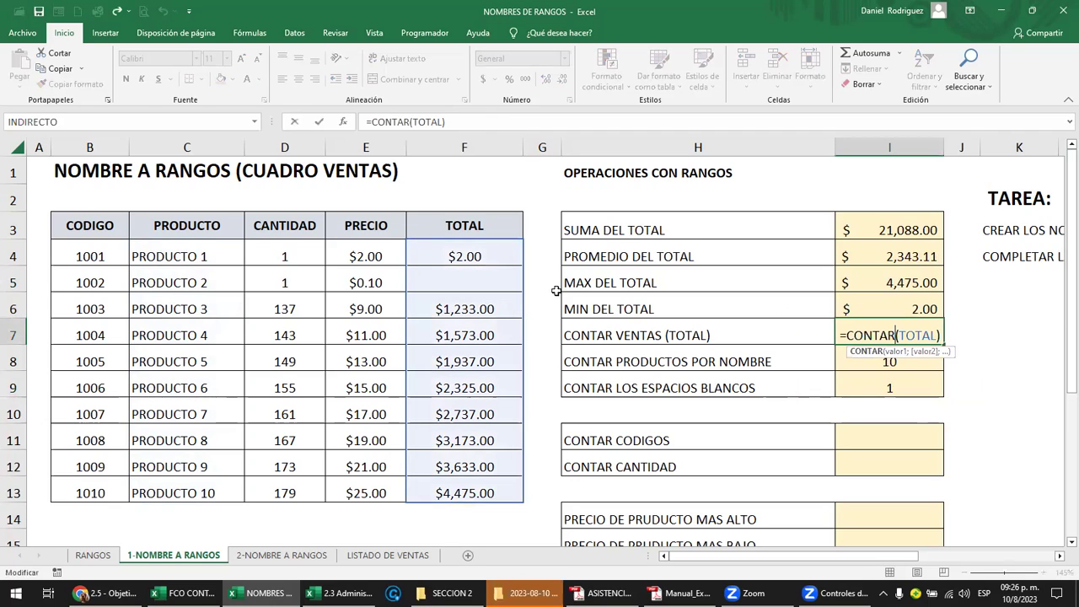
key("Escape")
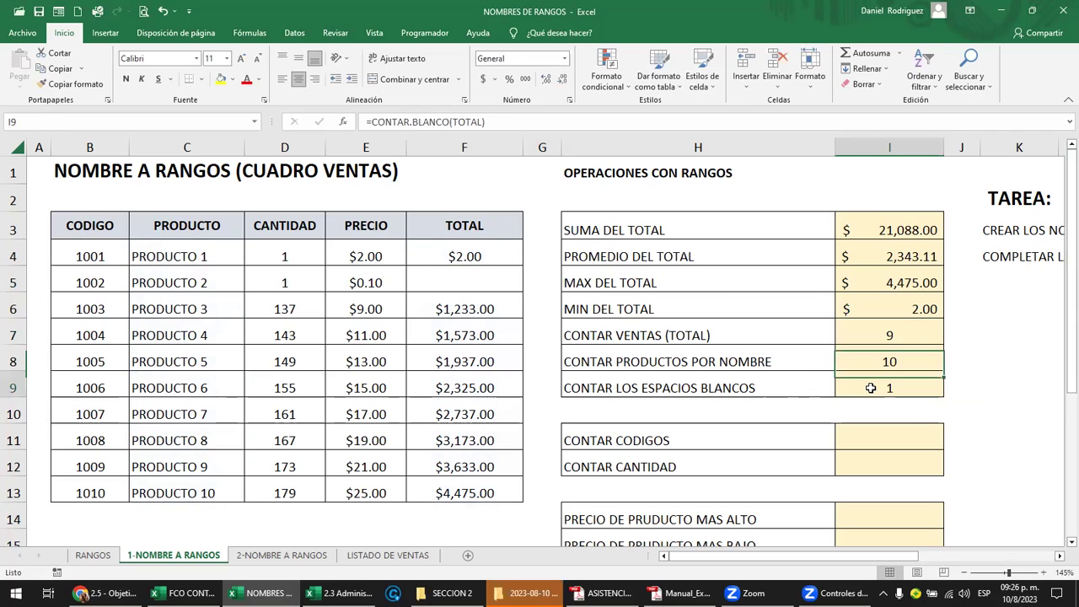
double_click(862, 388)
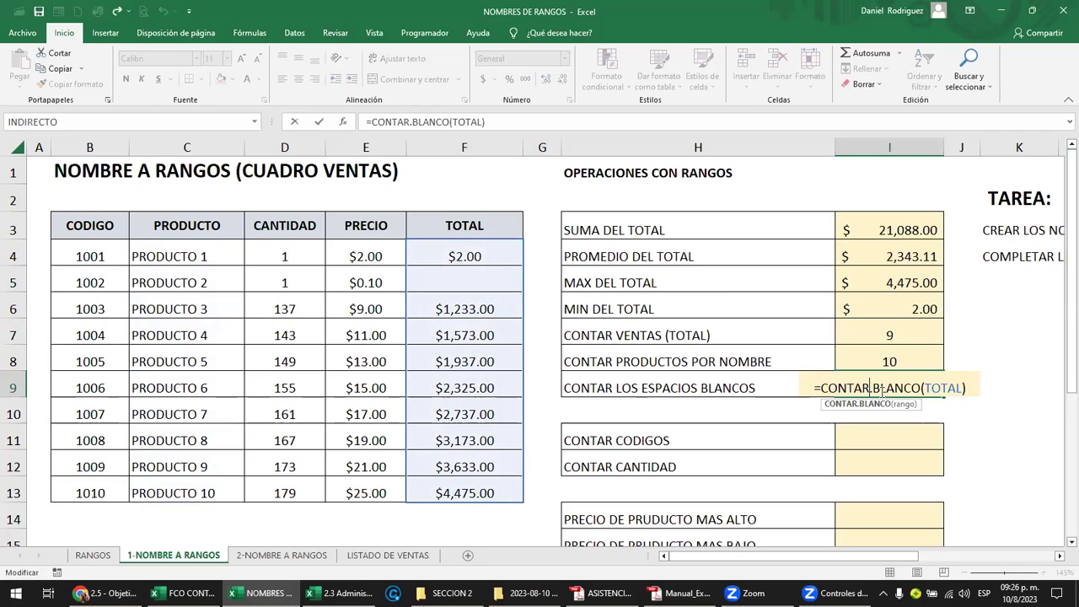
left_click(472, 283)
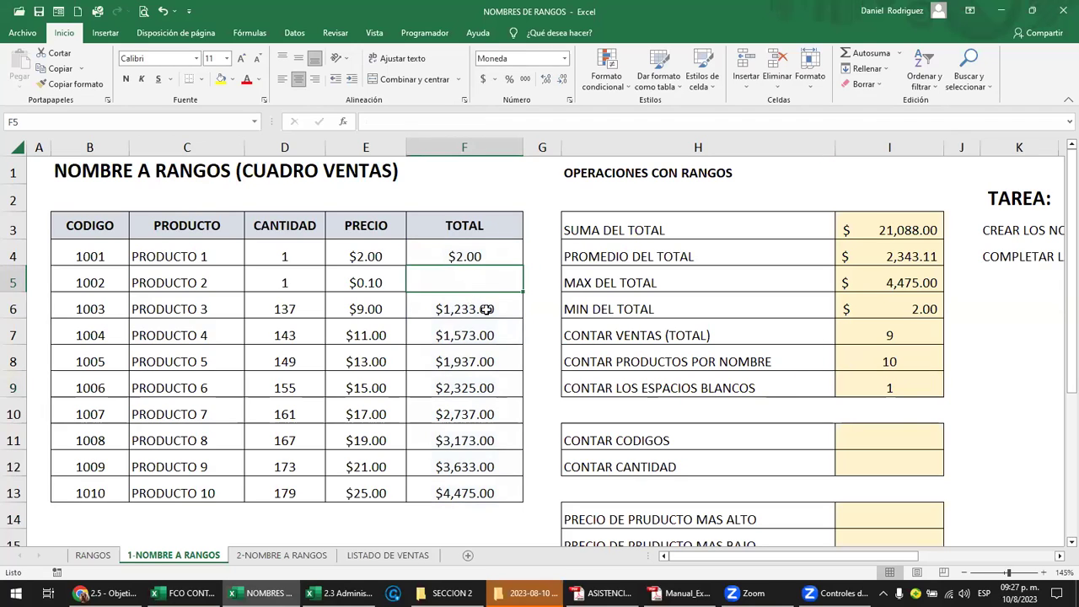
Enter the letter A in F5 and confirm the sales count drops to 9.
type("A")
key("Return")
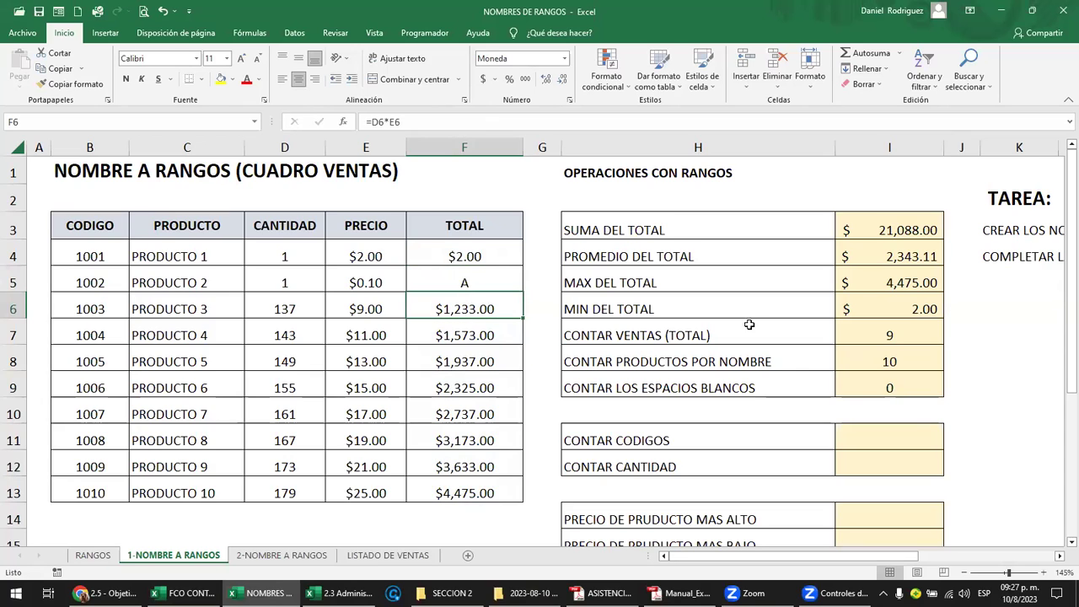
left_click(881, 387)
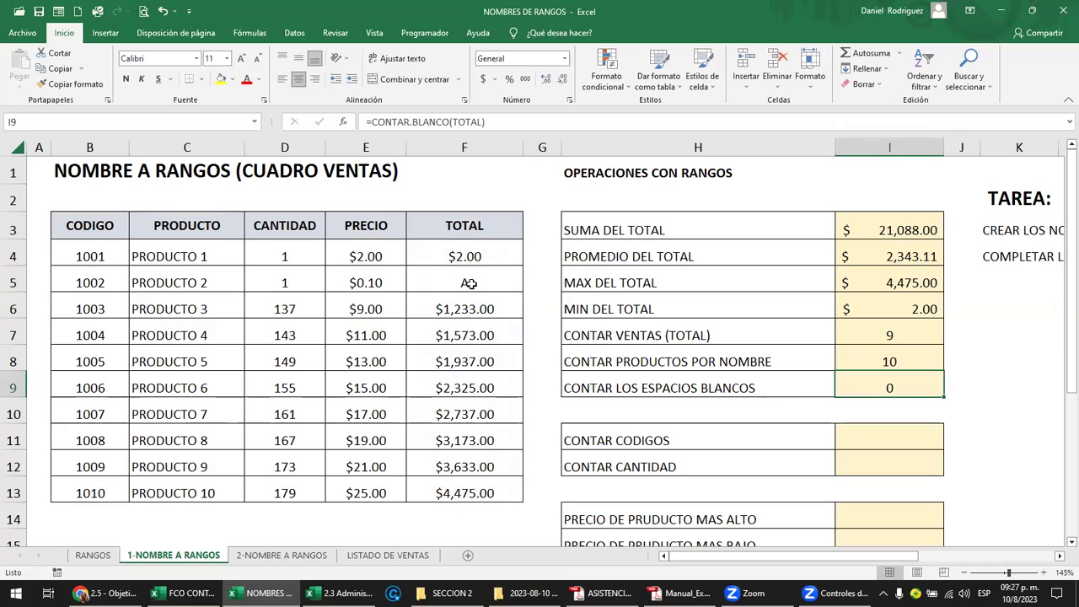
left_click(896, 337)
double_click(896, 337)
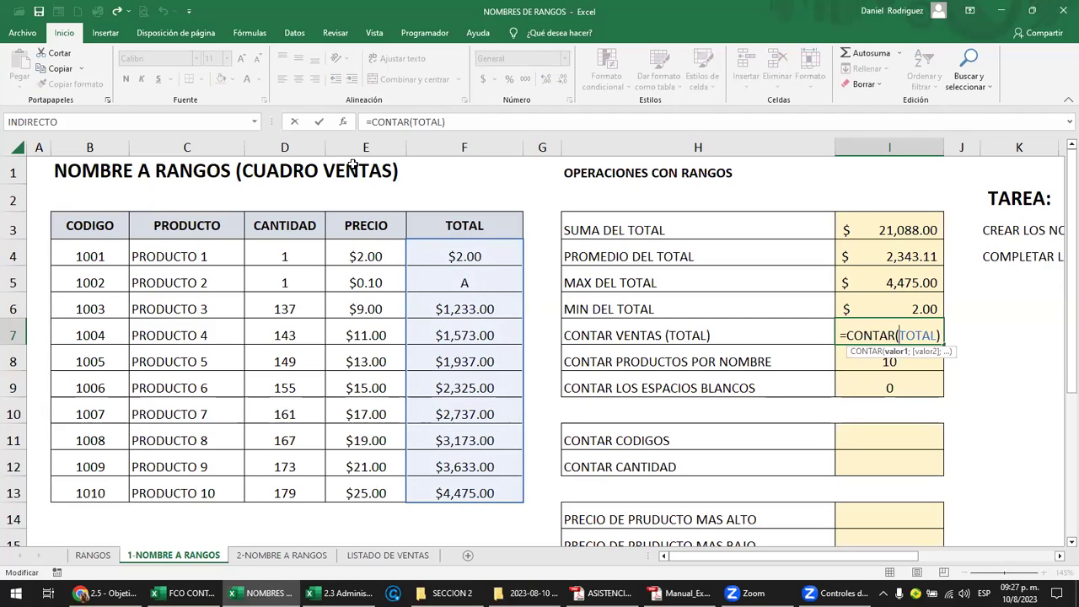
key("ctrl+Return")
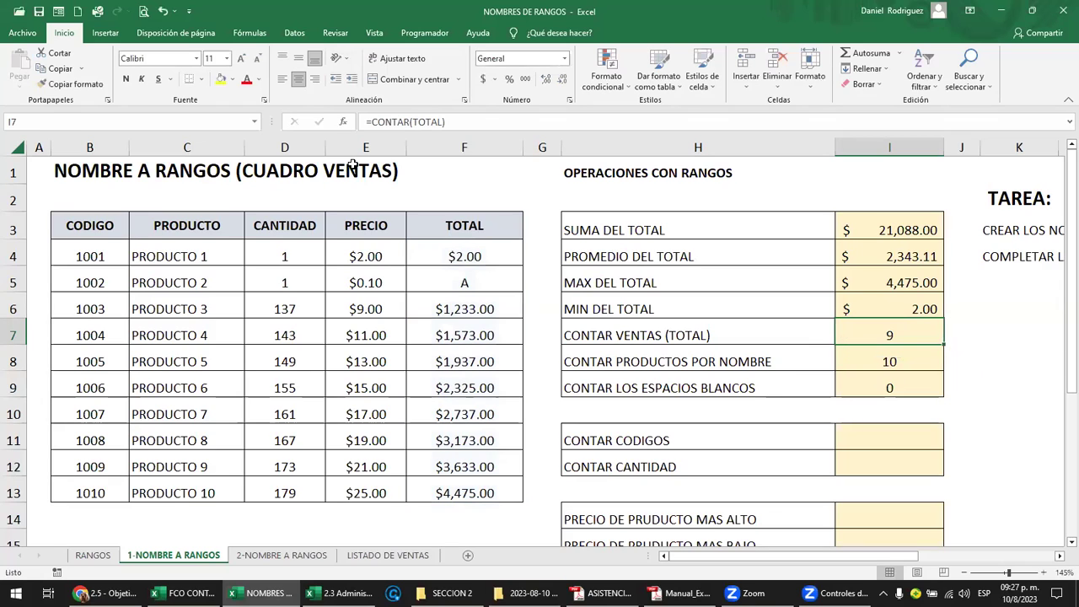
Set PRODUCTO 2's total to 10, bringing SUMA DEL TOTAL to $21,098.00.
left_click(497, 287)
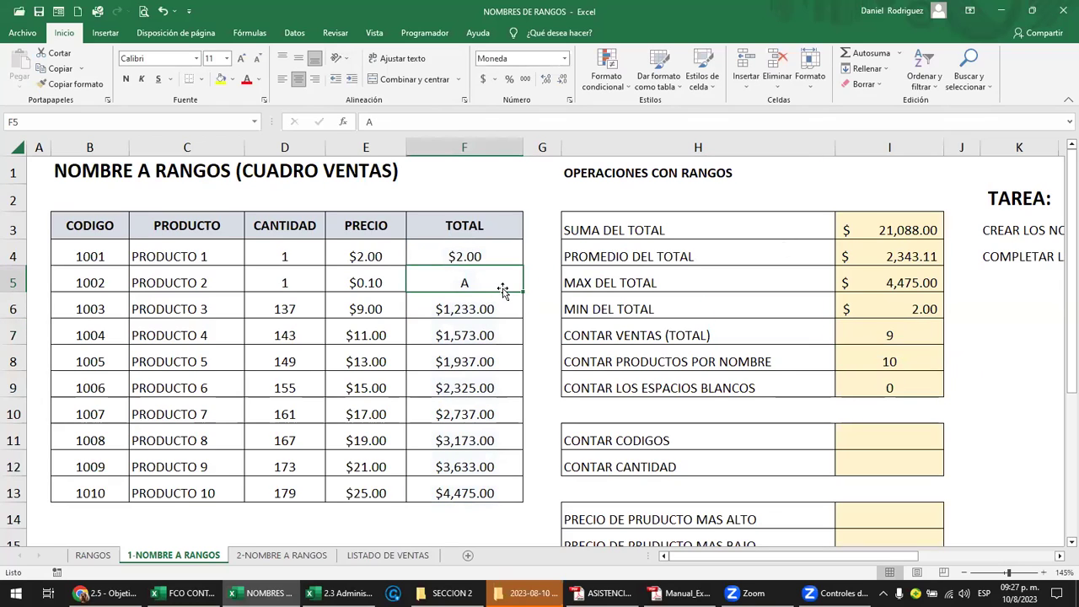
type("10")
key("Return")
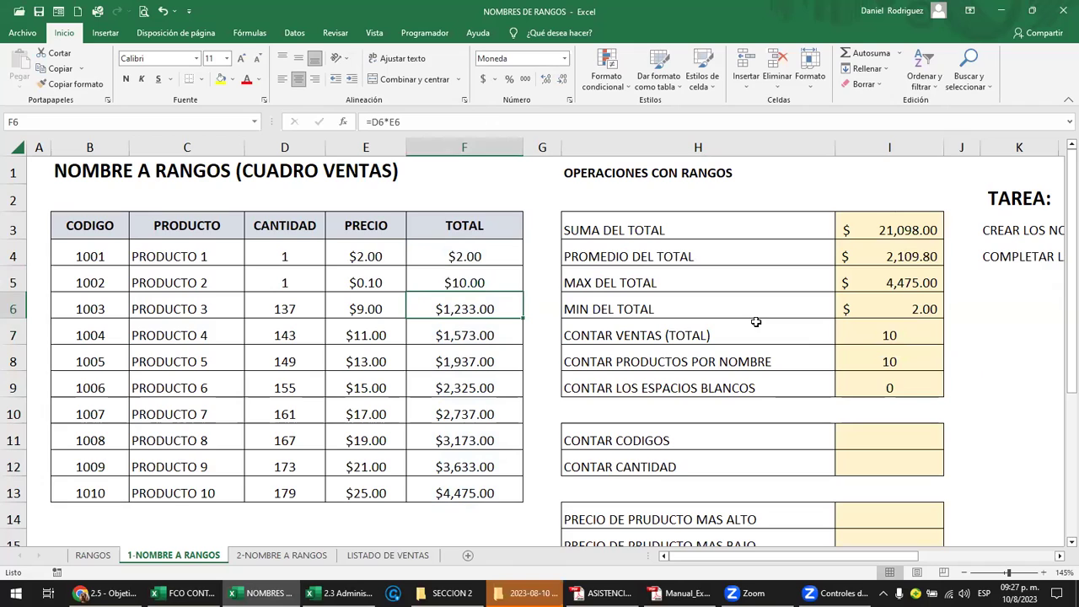
left_click(897, 385)
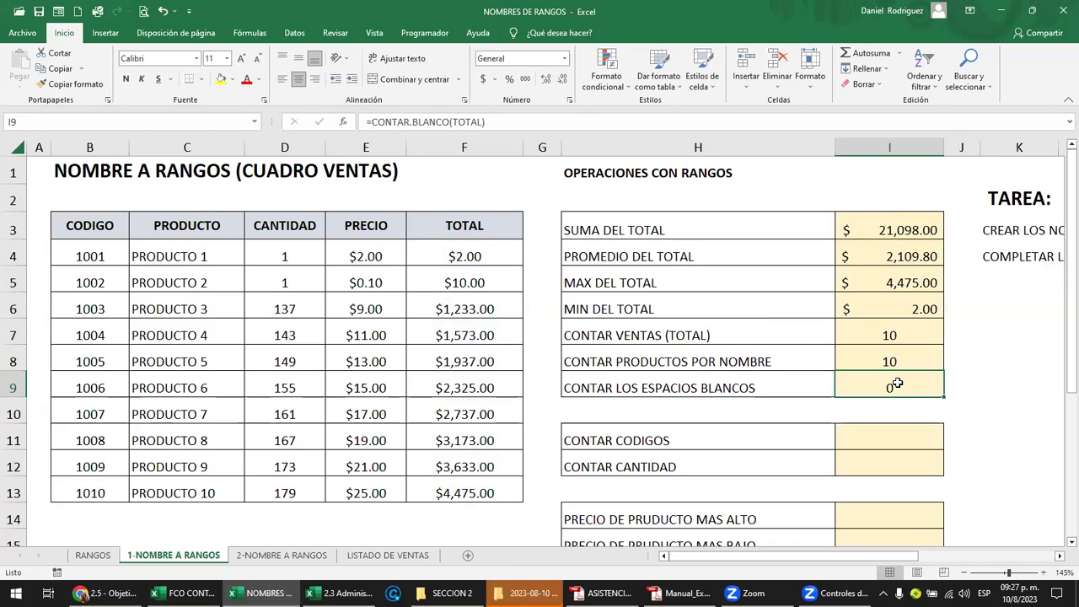
mouse_move(453, 256)
left_mouse_down()
mouse_move(200, 491)
mouse_move(98, 490)
left_mouse_up()
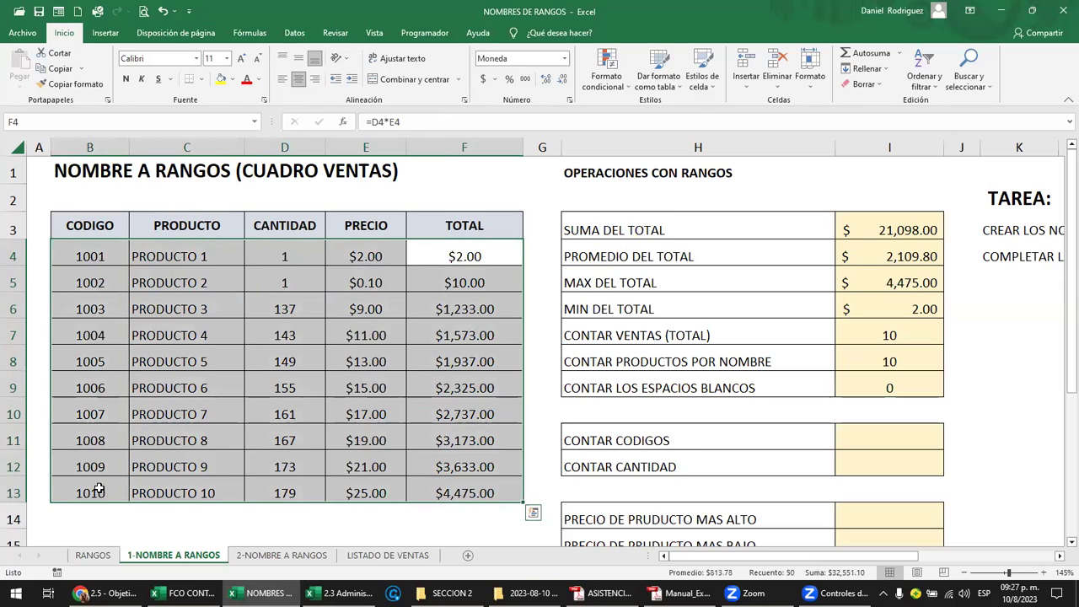
Enter a CONTAR formula on the CODIGO range in I11 beside CONTAR CODIGOS.
left_click(266, 408)
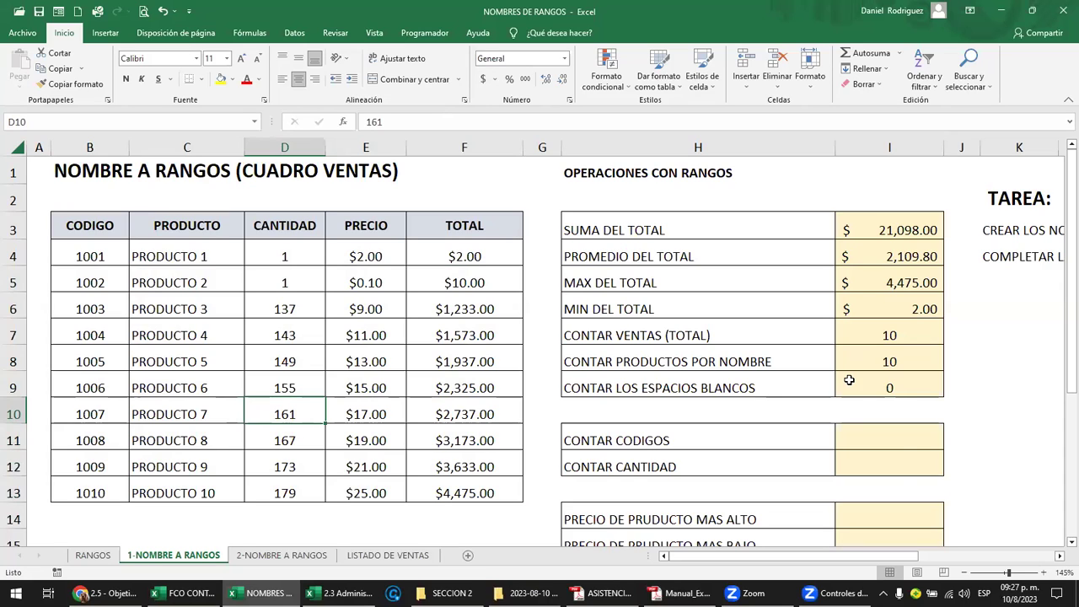
left_click(883, 440)
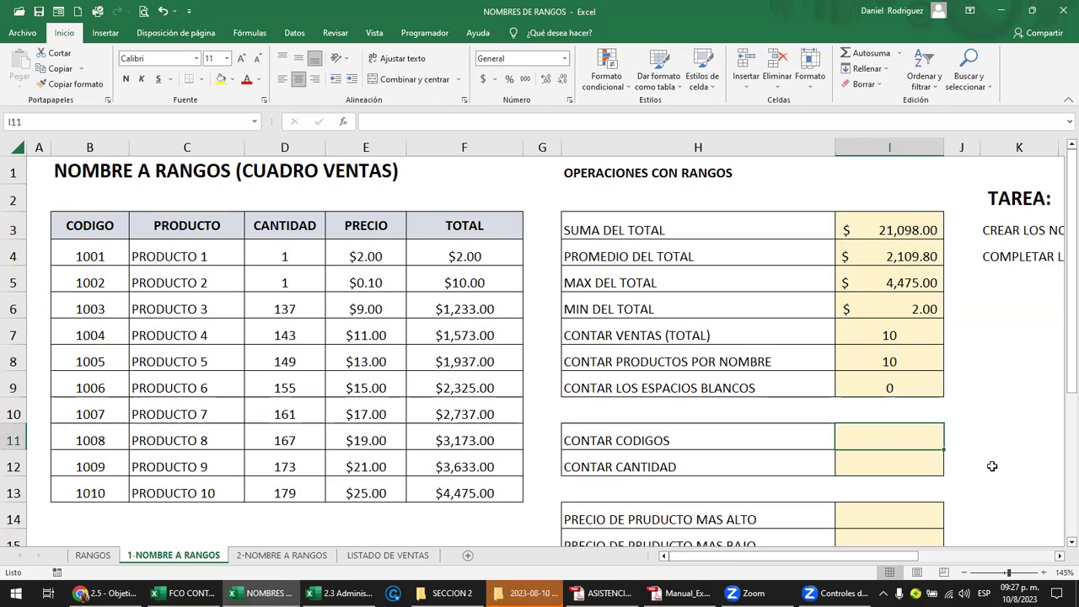
type("=")
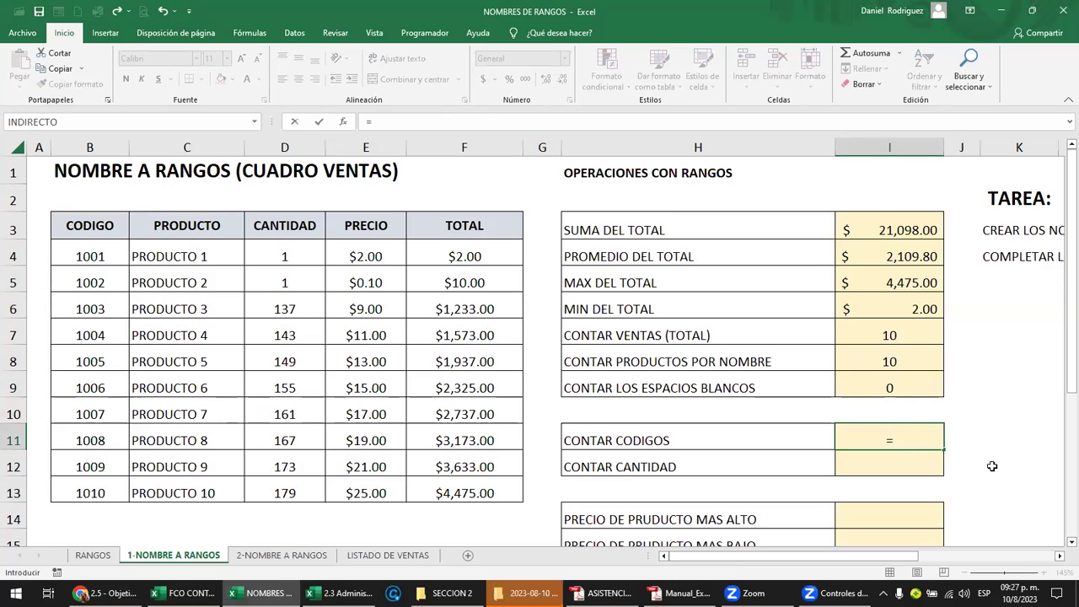
type("CONTAR")
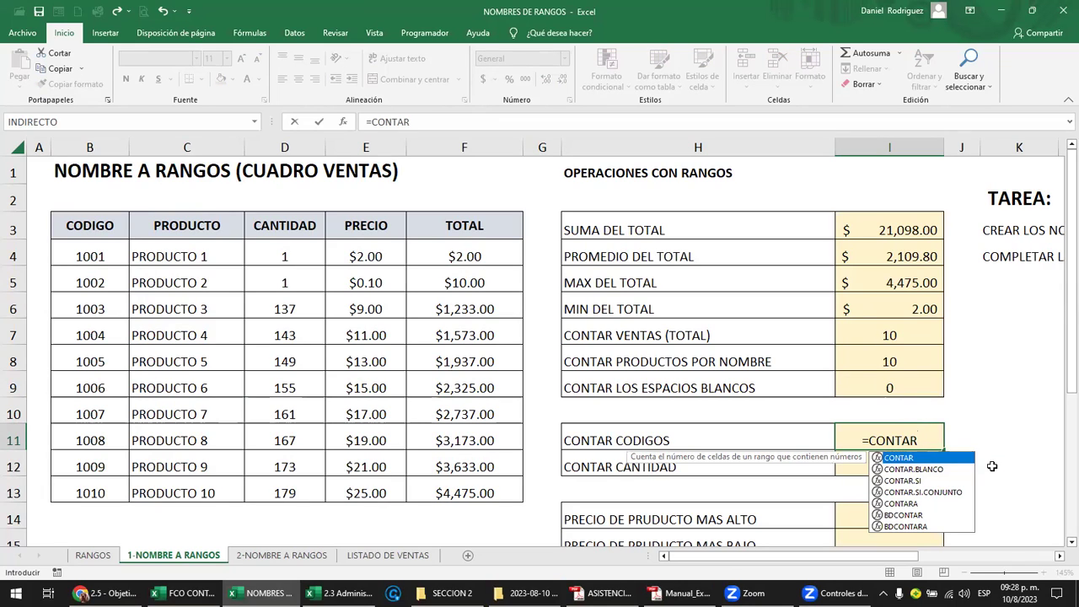
type("(")
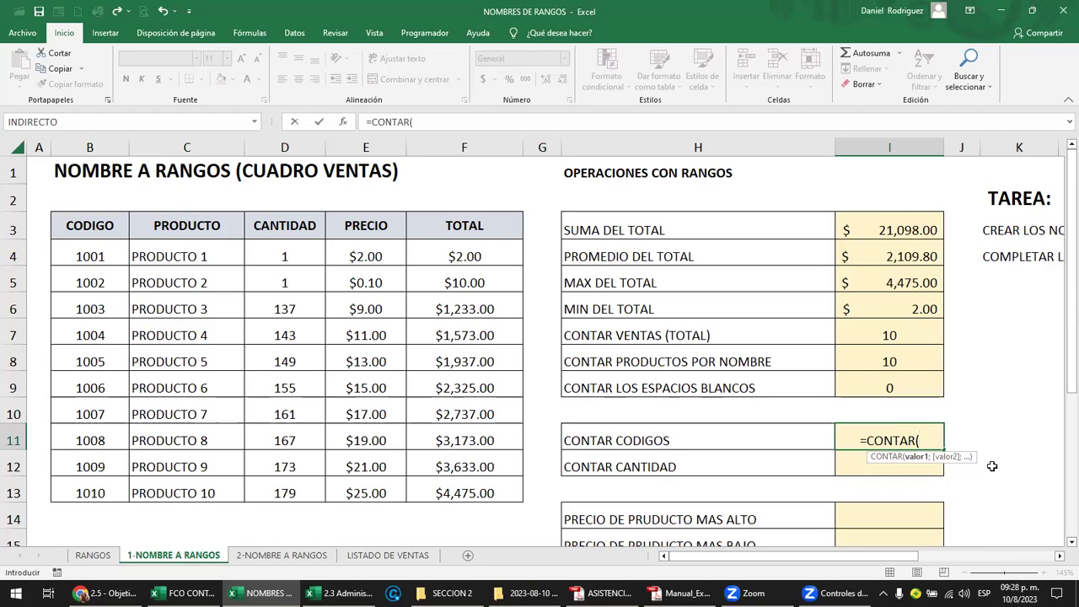
type("CO")
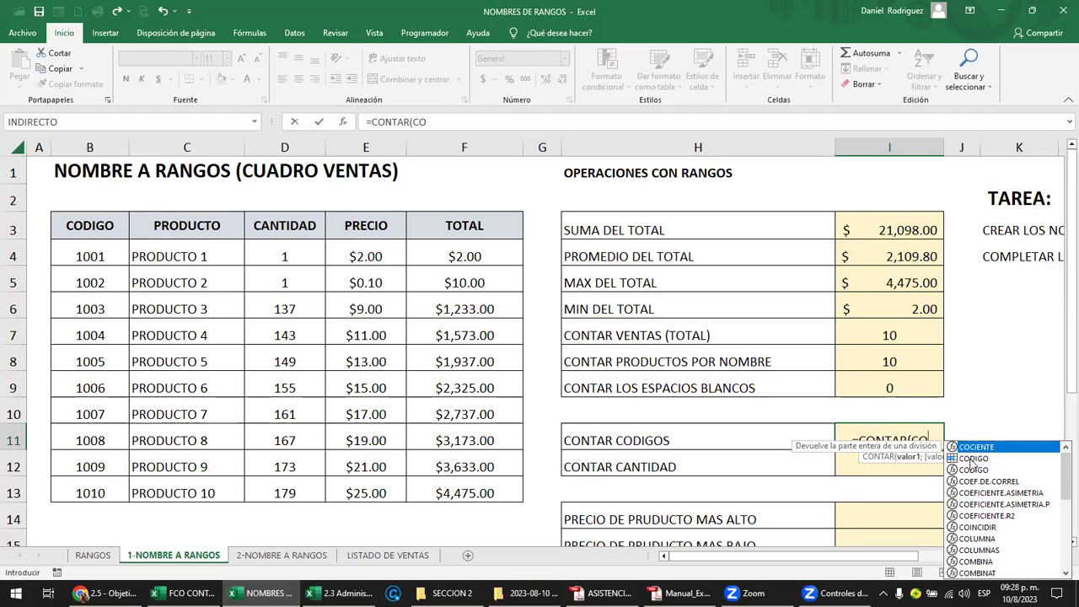
left_click(972, 458)
double_click(973, 458)
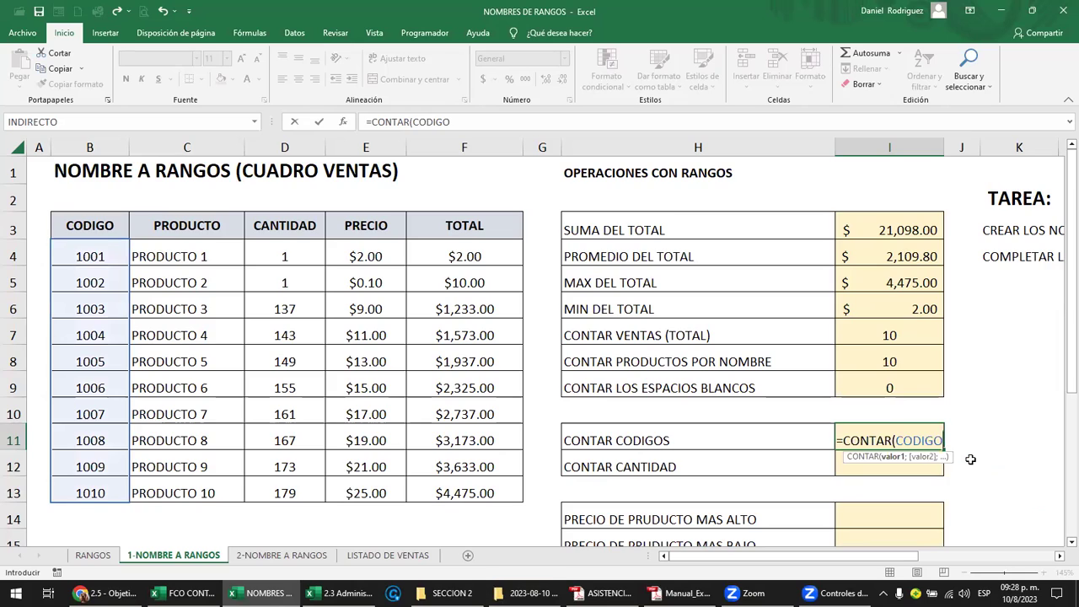
key("Return")
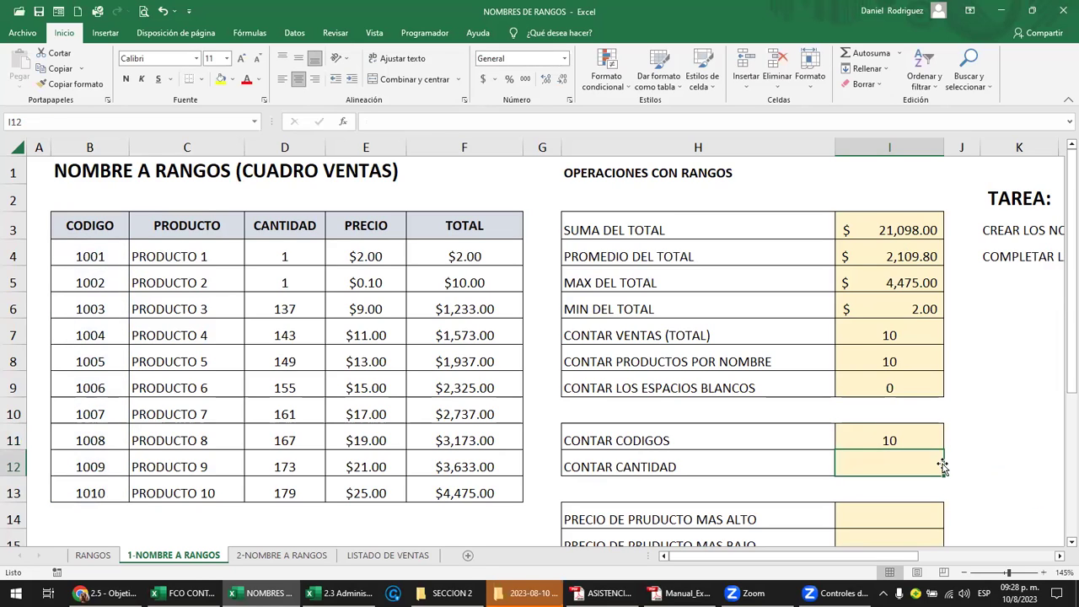
type("=")
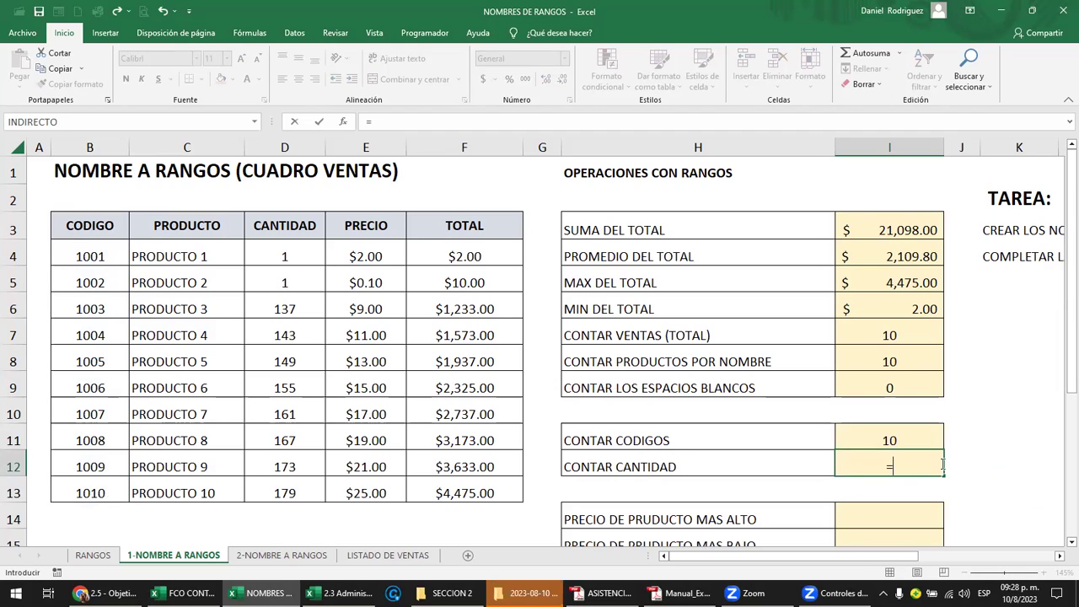
type("CO")
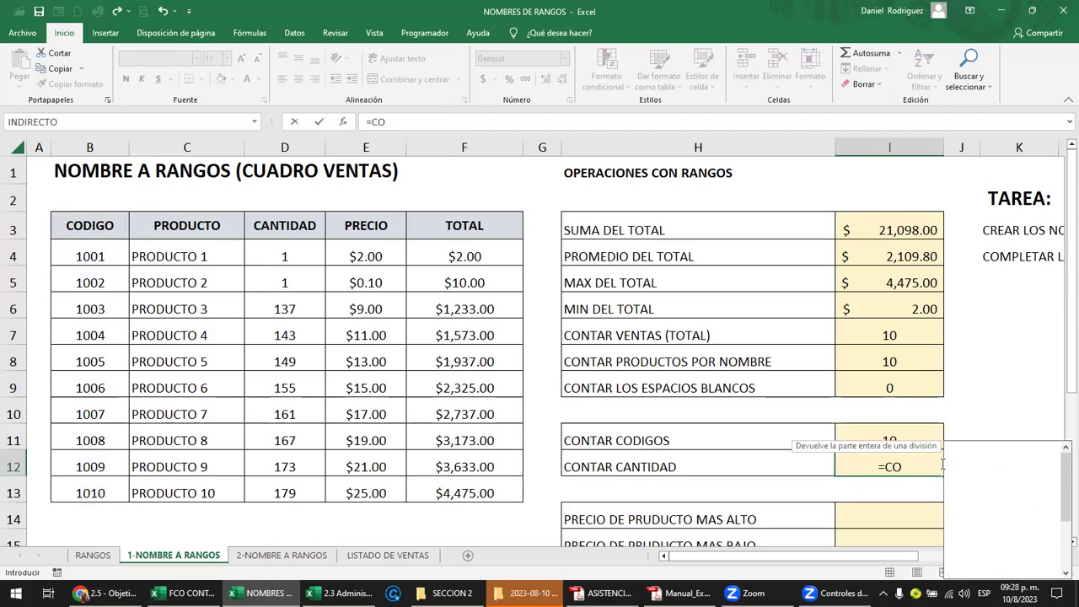
type("NTAR(")
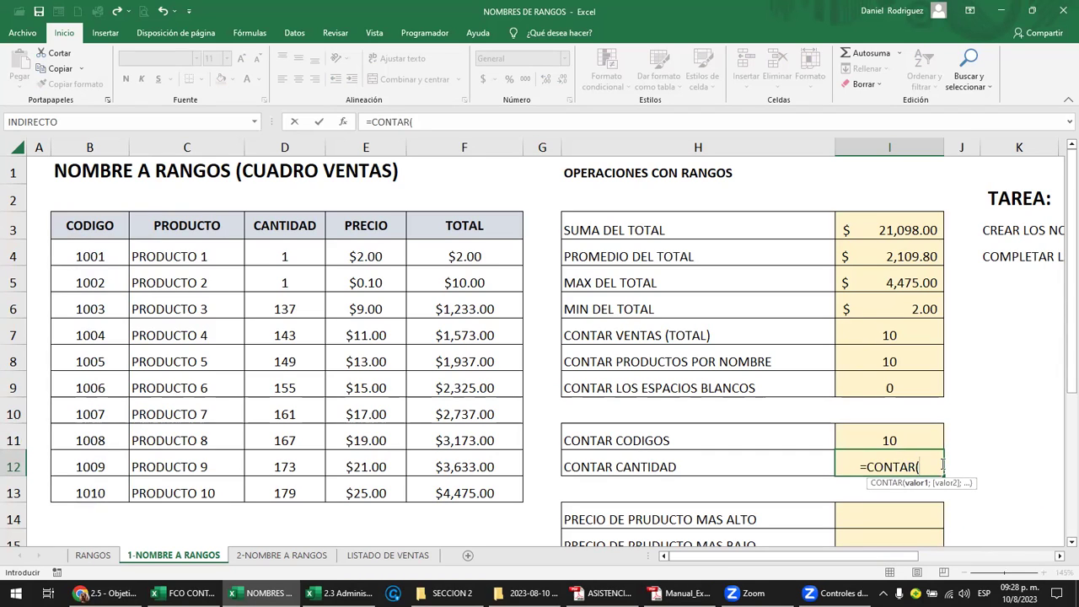
type("CANT")
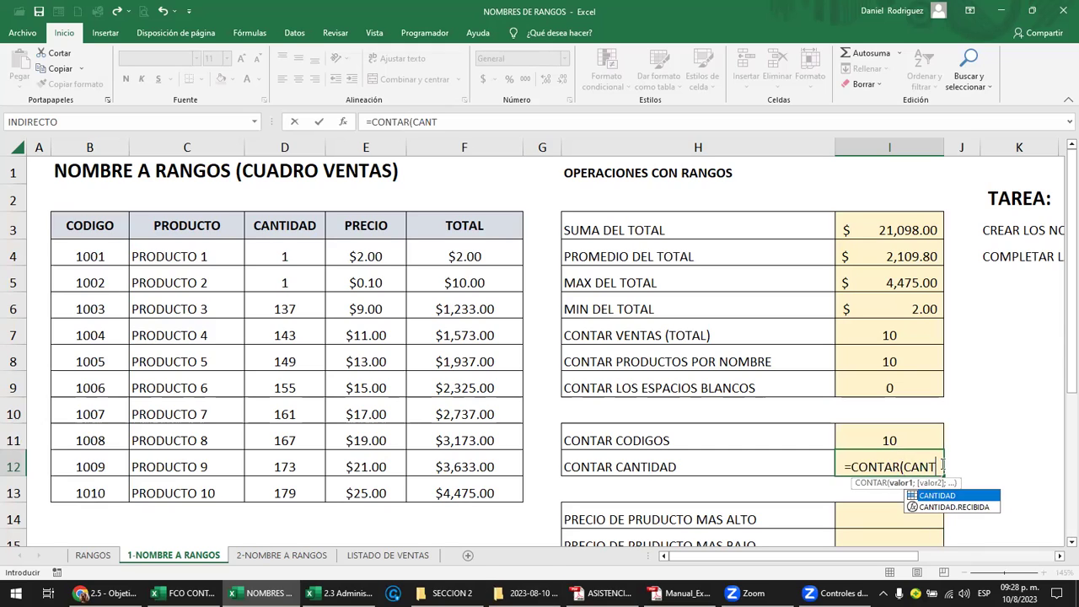
double_click(933, 495)
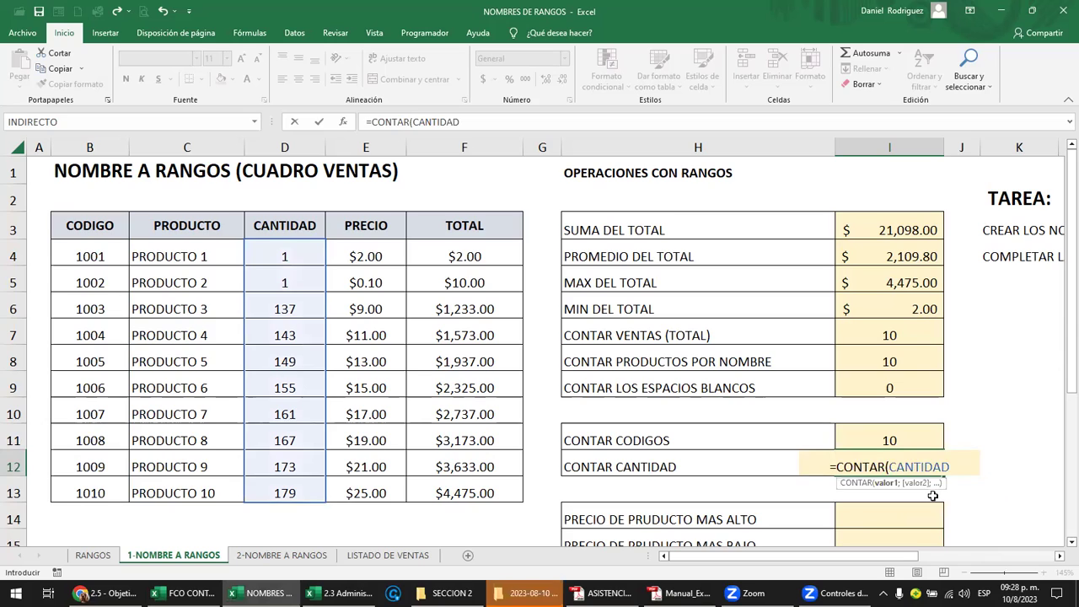
key("Return")
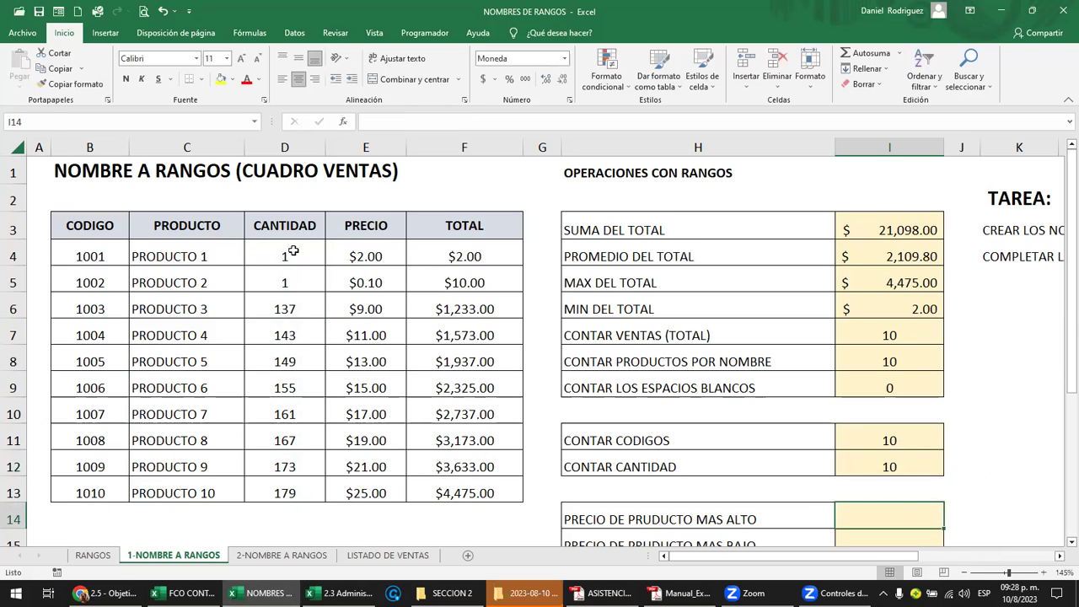
left_click_drag(292, 251, 284, 487)
left_click(380, 256)
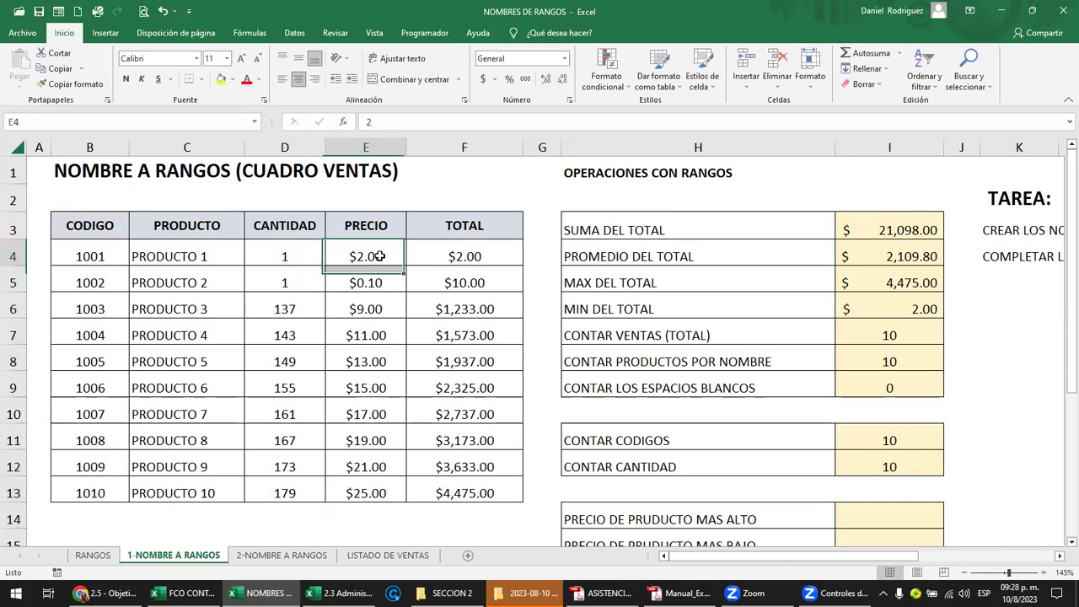
left_click_drag(379, 256, 366, 494)
left_click(885, 465)
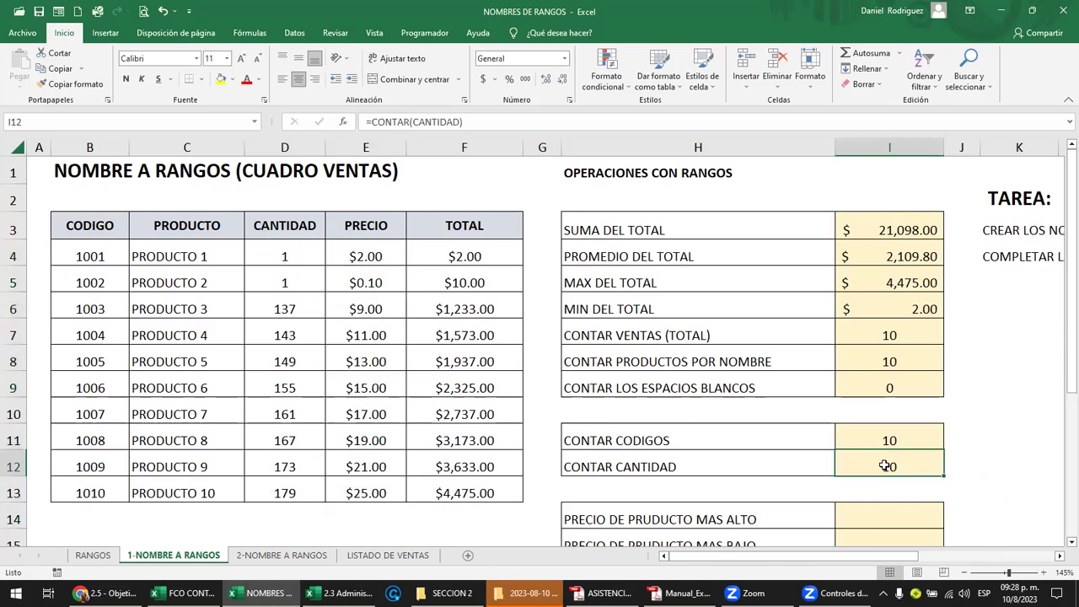
Enter =MAX(PRECIO) in the highest-product-price cell I14, giving $25.00.
scroll(886, 465, "down", 1)
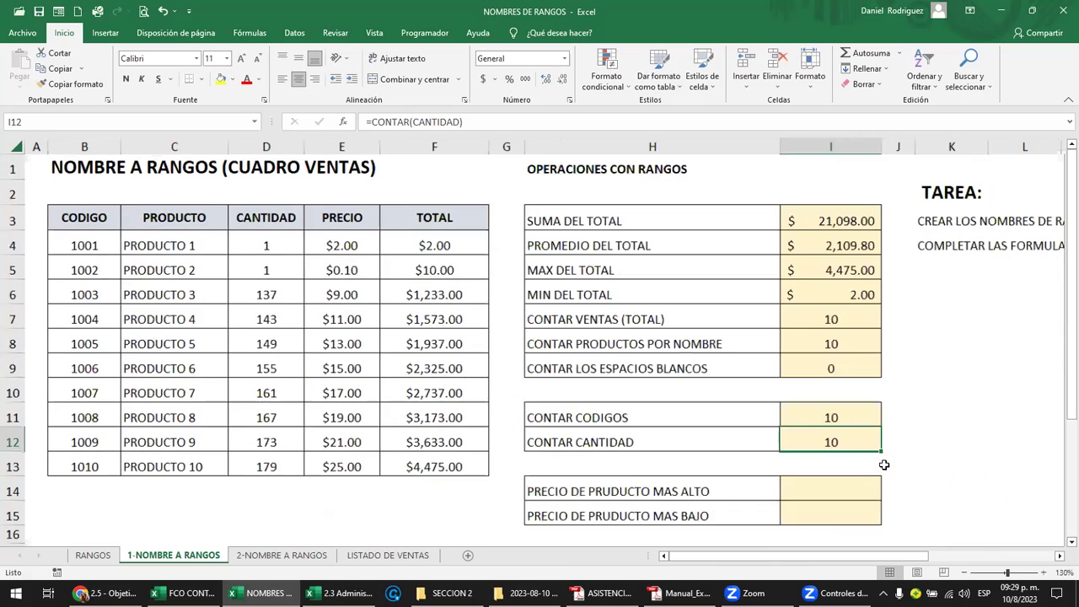
left_click(818, 484)
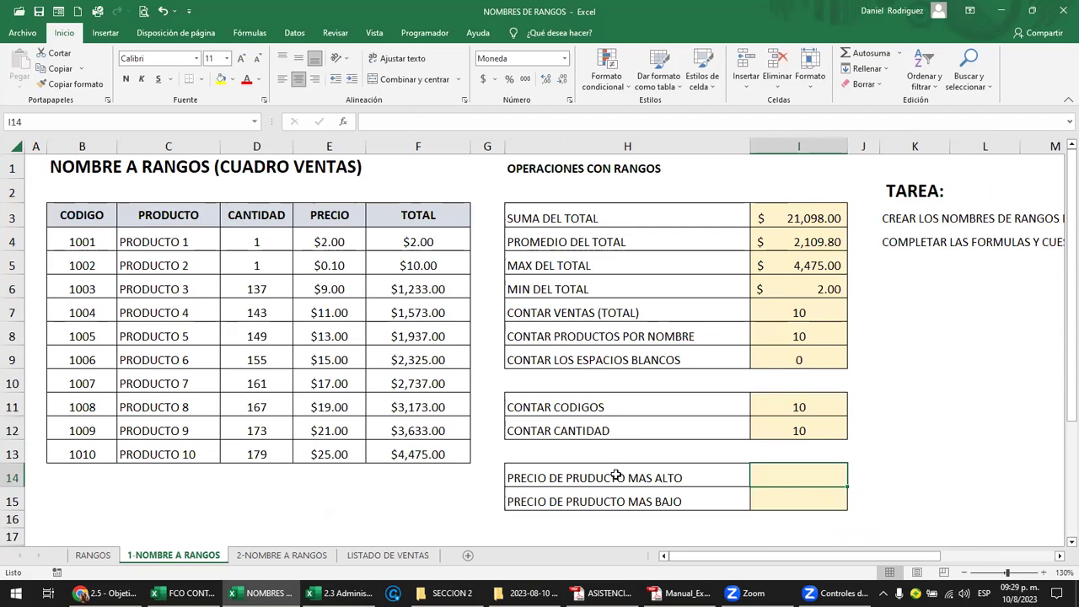
scroll(784, 489, "down", 1)
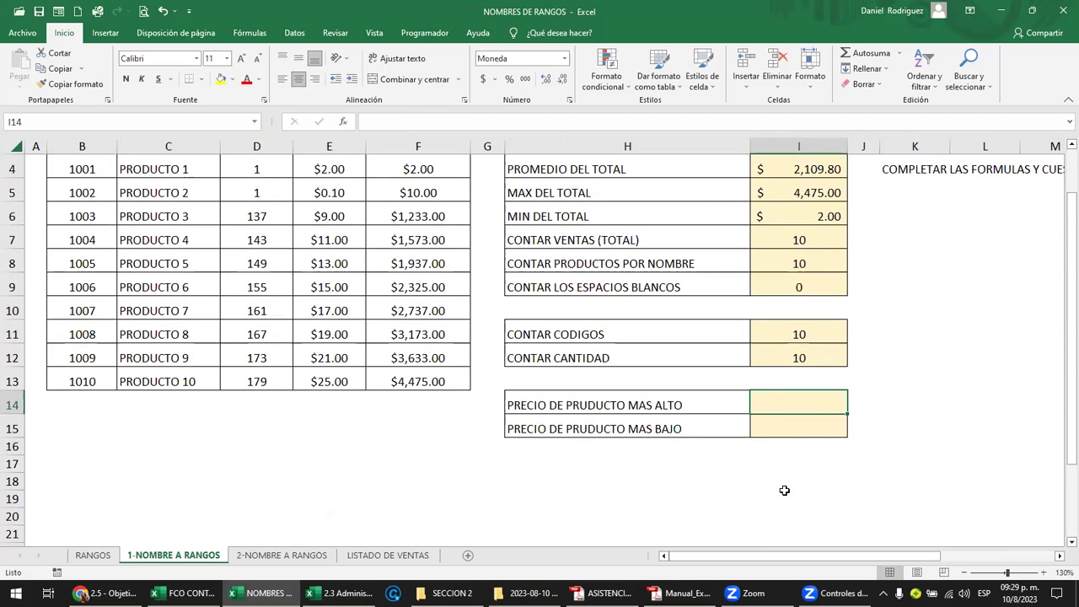
scroll(783, 489, "up", 1)
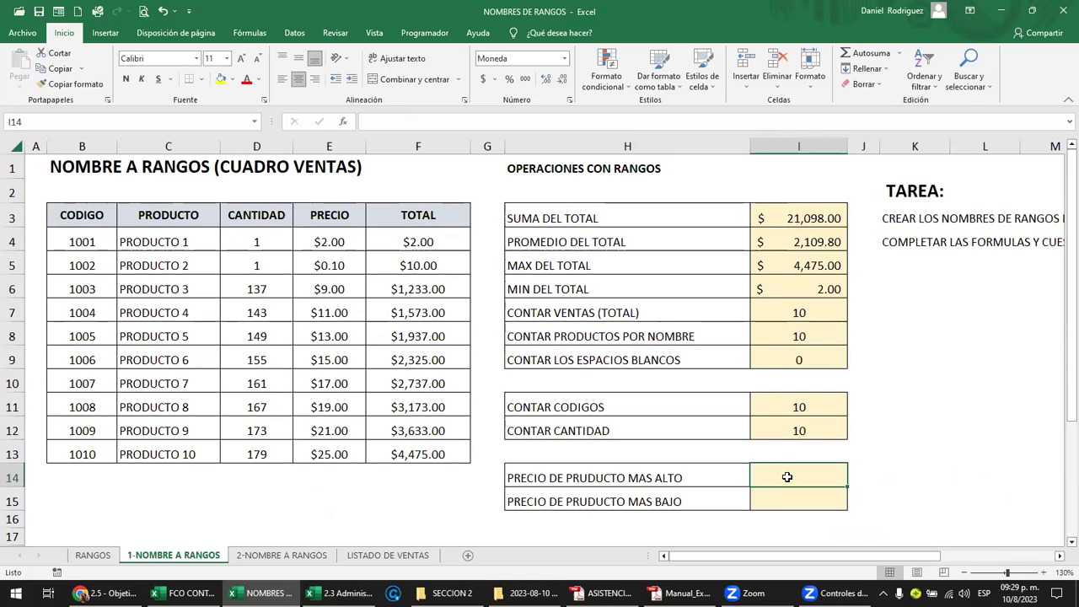
type("=")
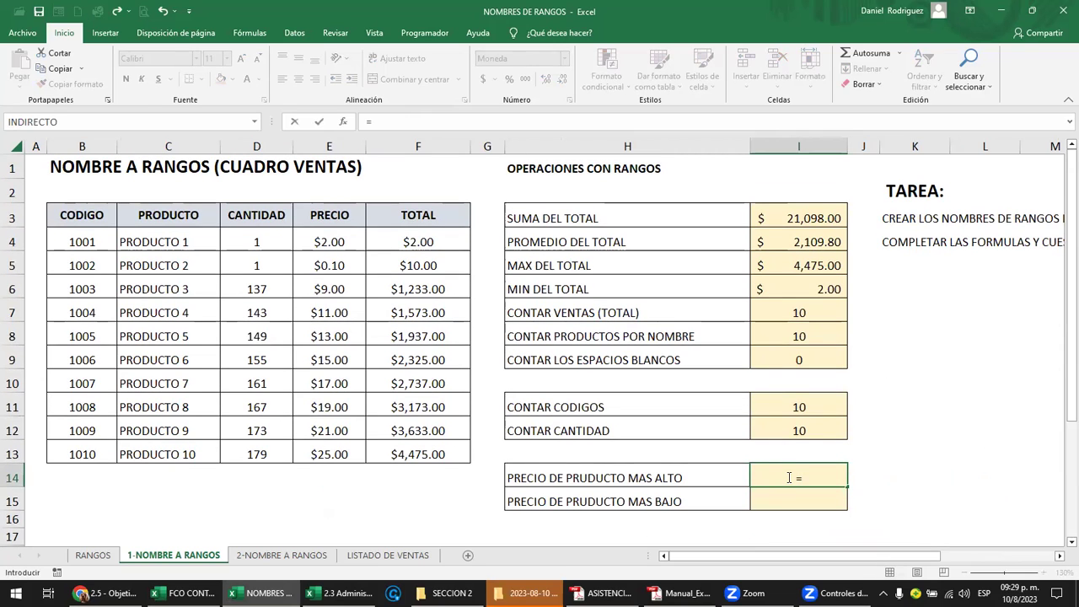
type("MAX")
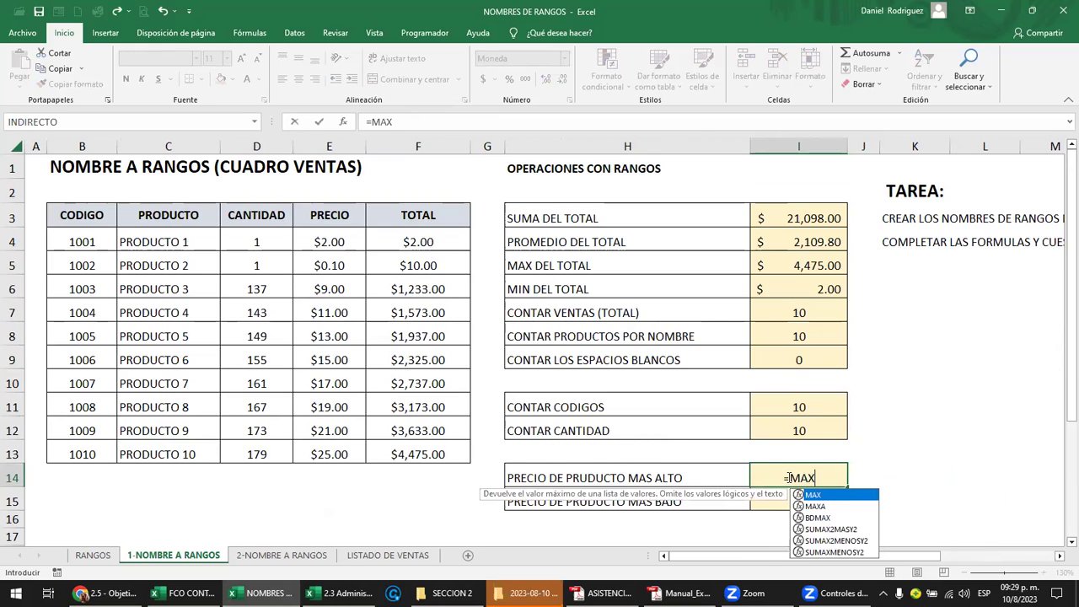
type("(")
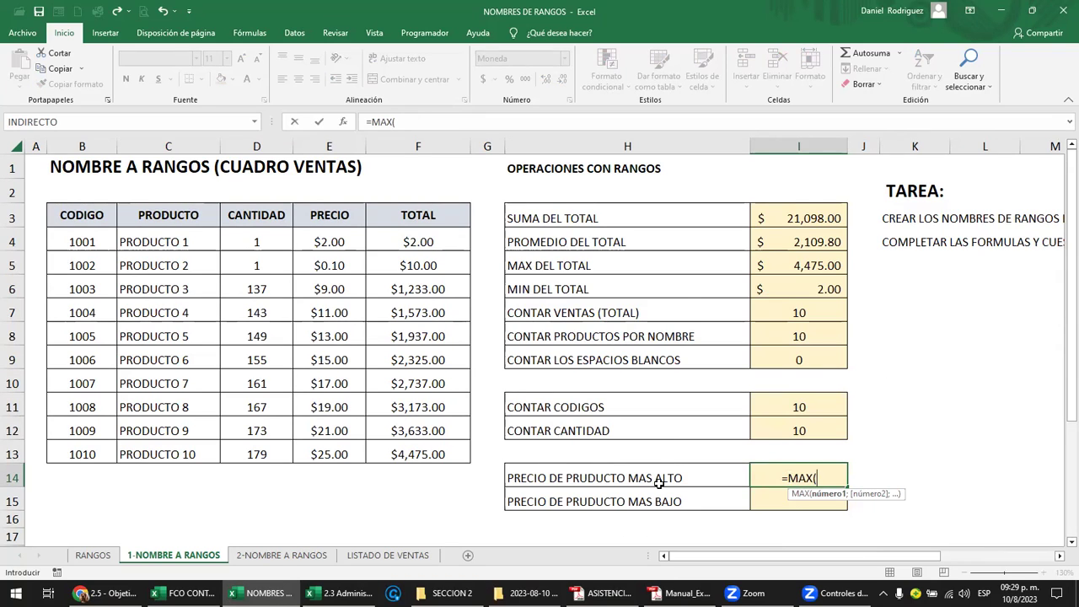
type("PR")
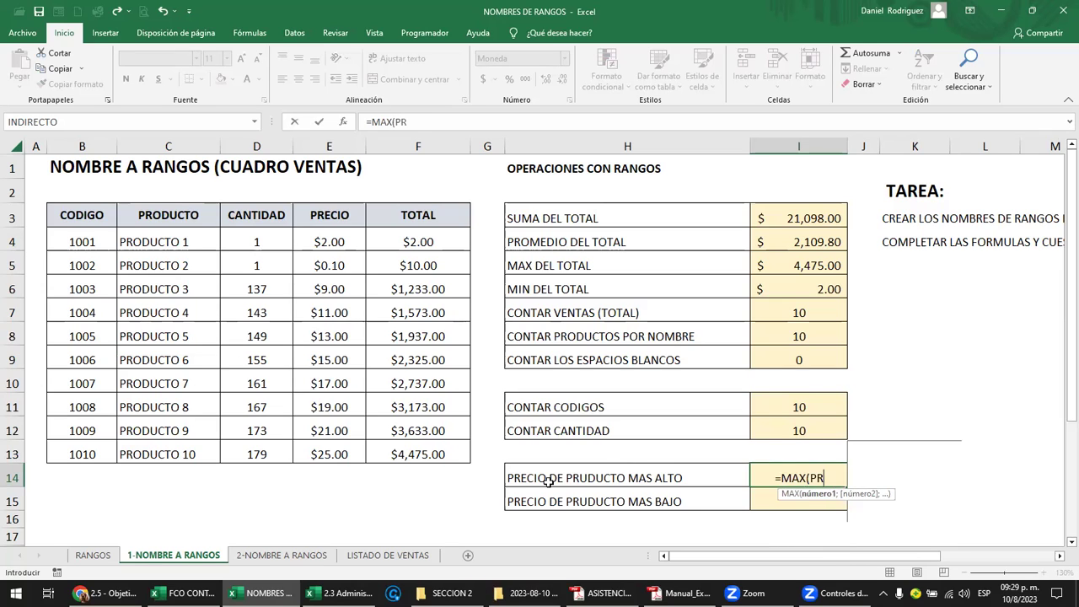
type("EC")
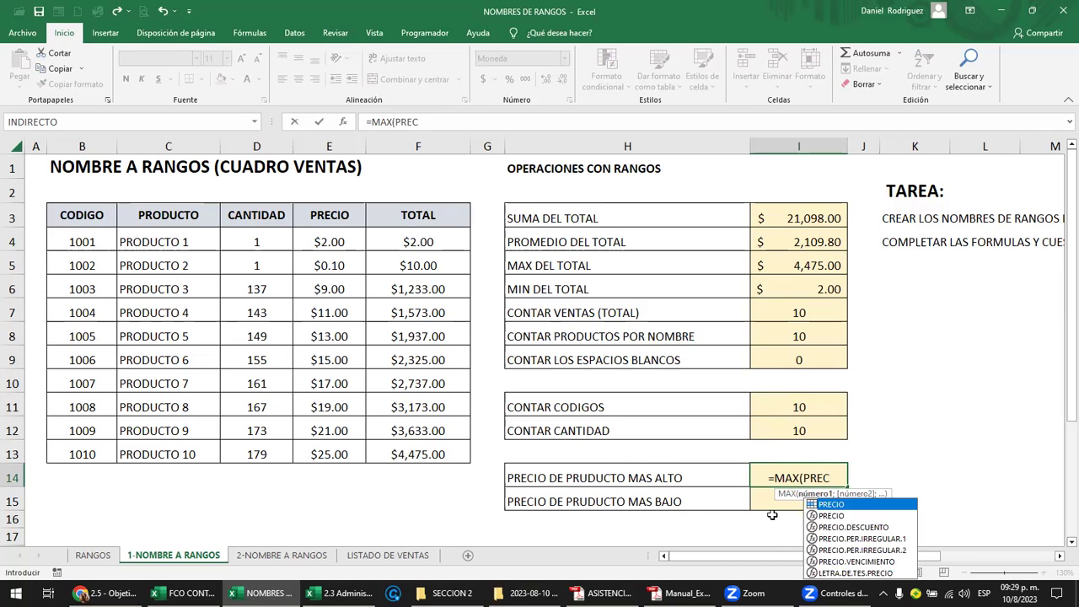
double_click(824, 506)
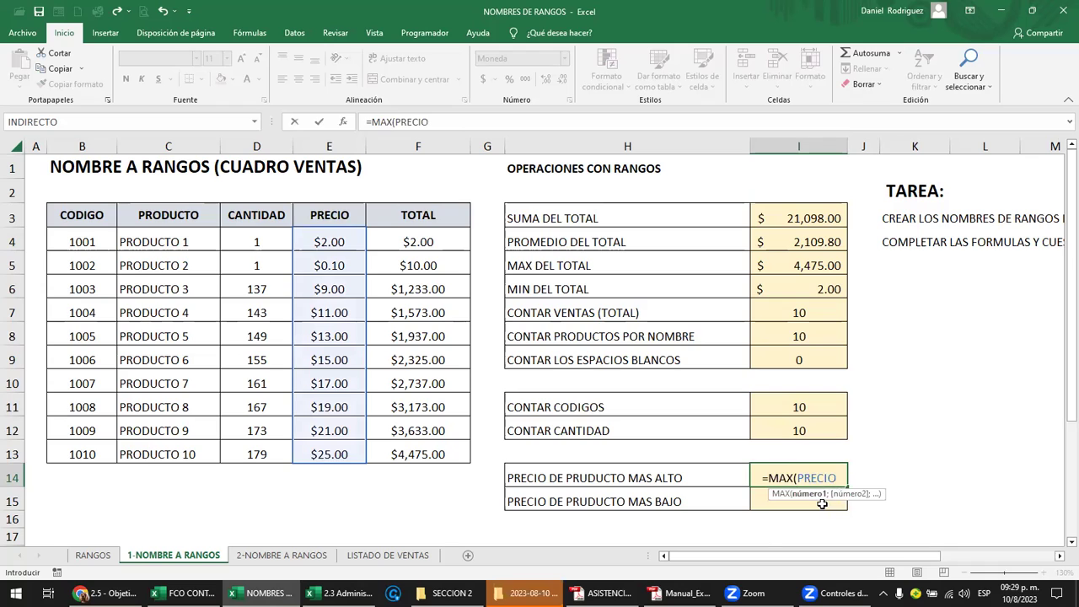
key("Return")
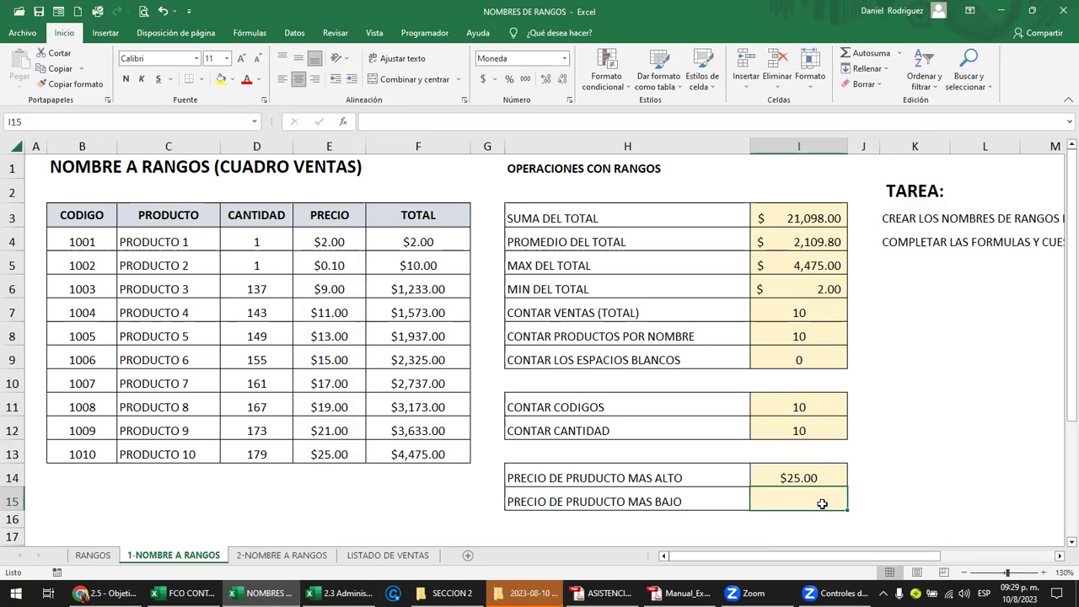
Enter =MIN(PRECIO) in I15 so the lowest product price shows $0.10.
type("=")
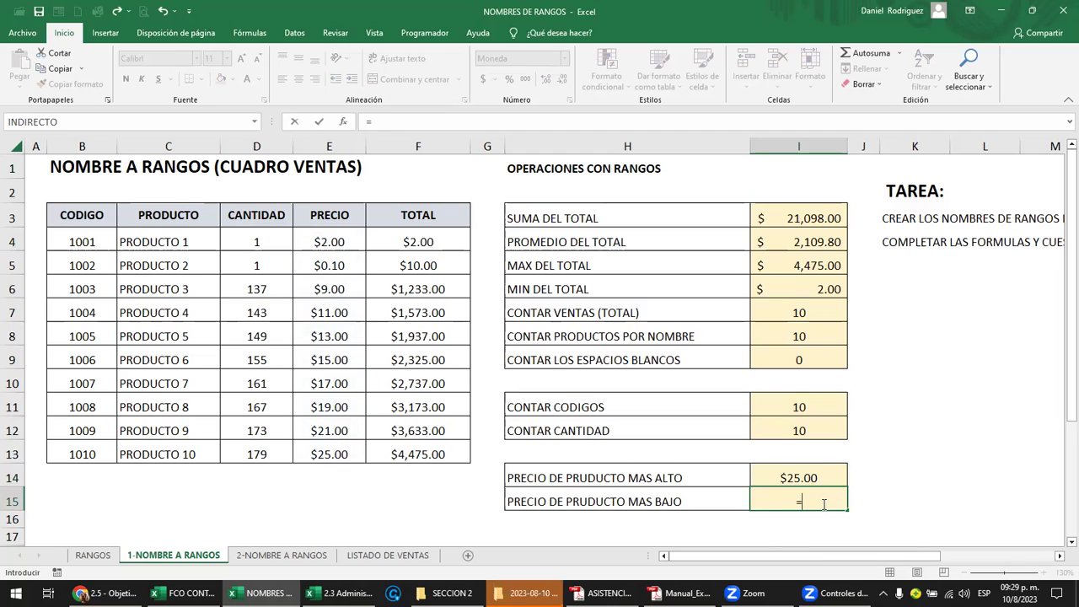
type("MI")
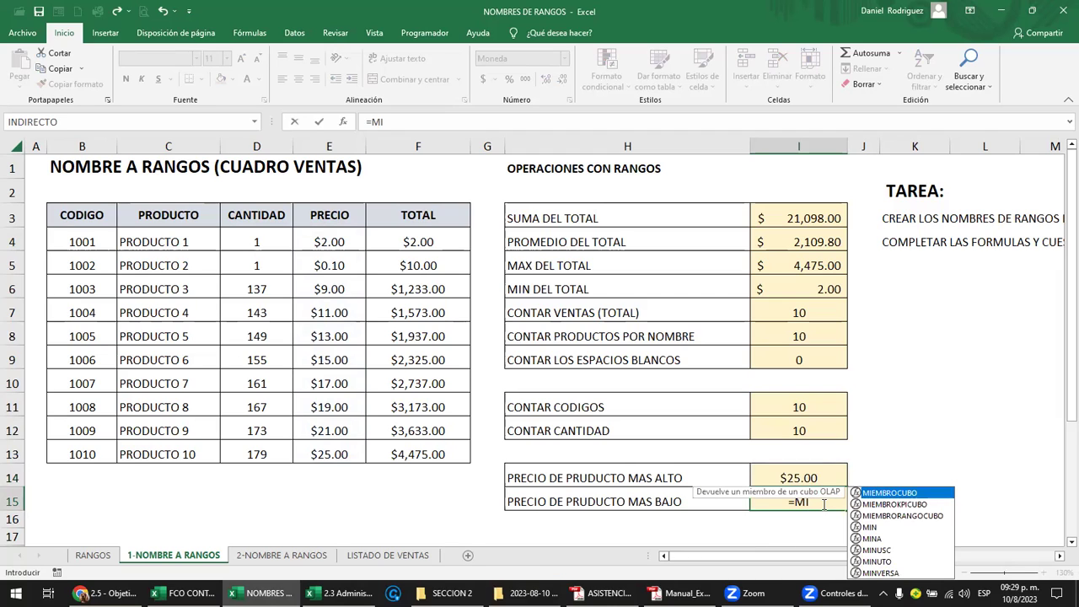
type("N")
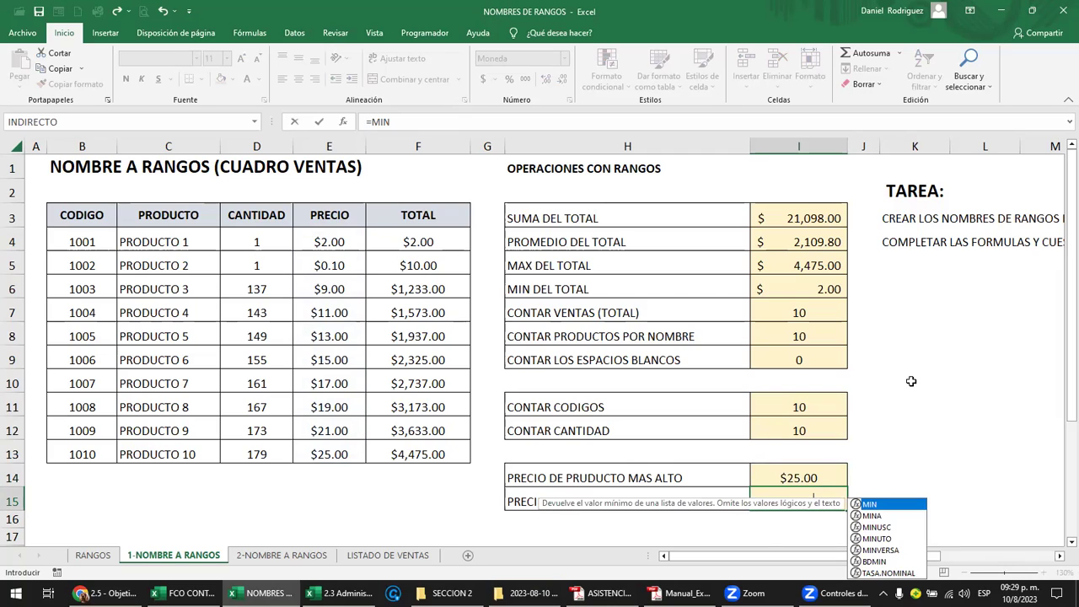
double_click(866, 506)
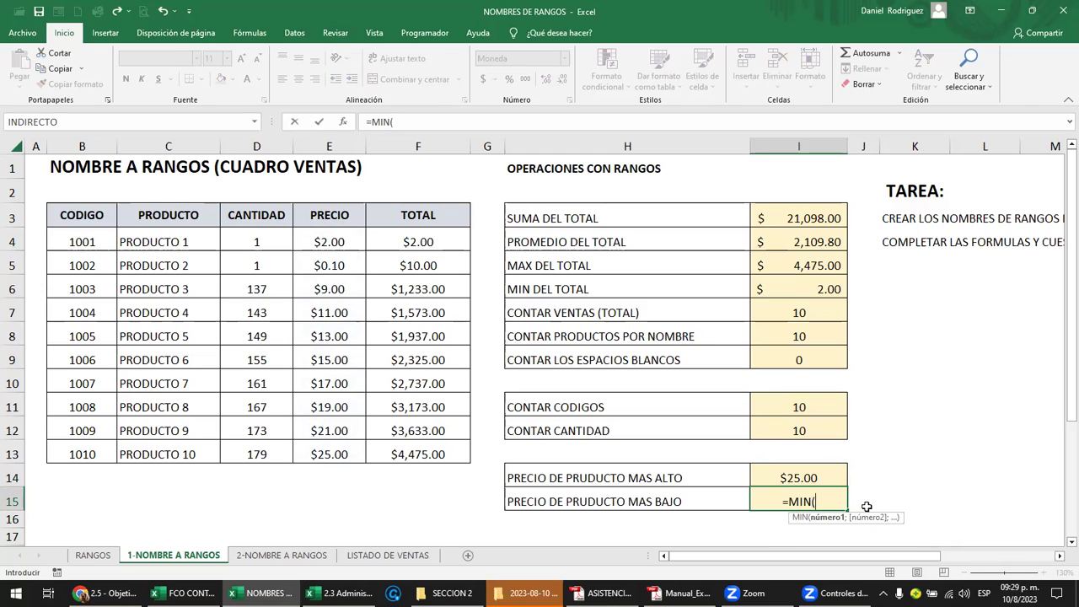
type("PRE")
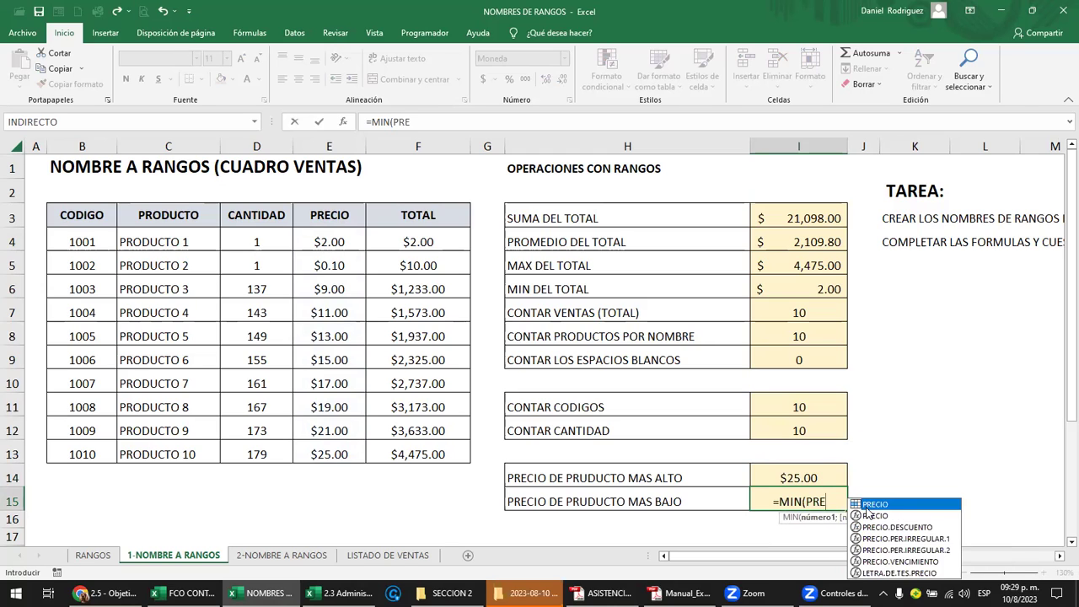
double_click(866, 505)
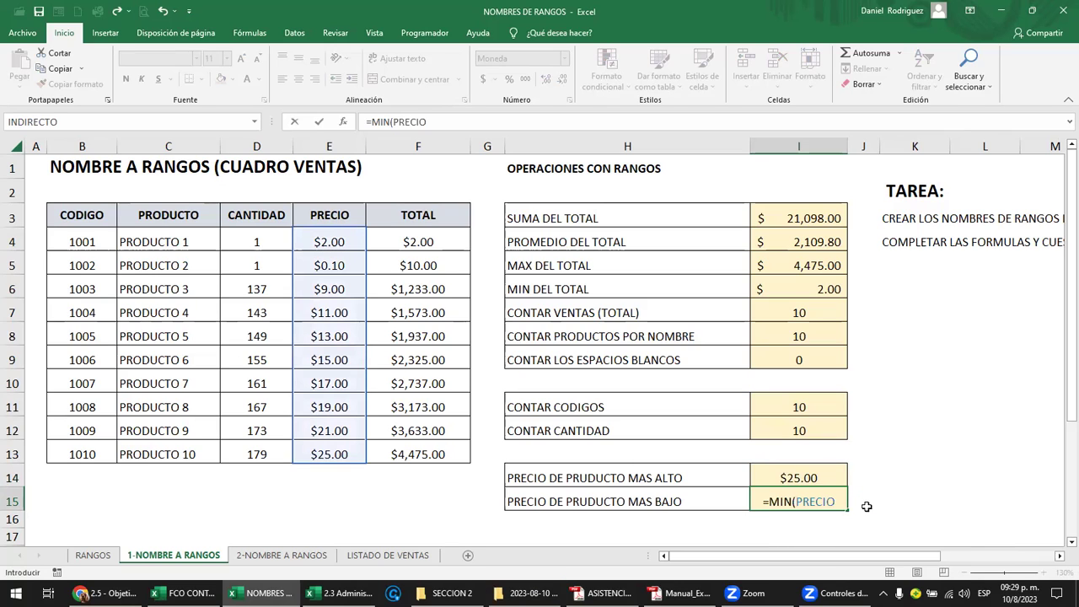
key("Return")
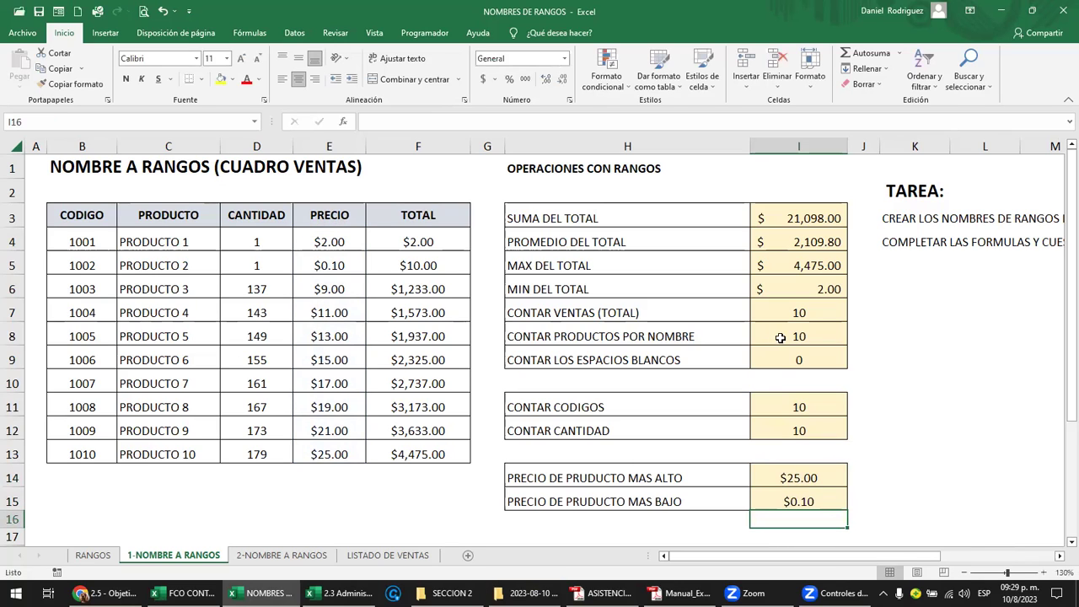
Review the SUMA, PROMEDIO, MIN and CONTAR formulas on TOTAL, then select cell C14.
left_click(815, 226)
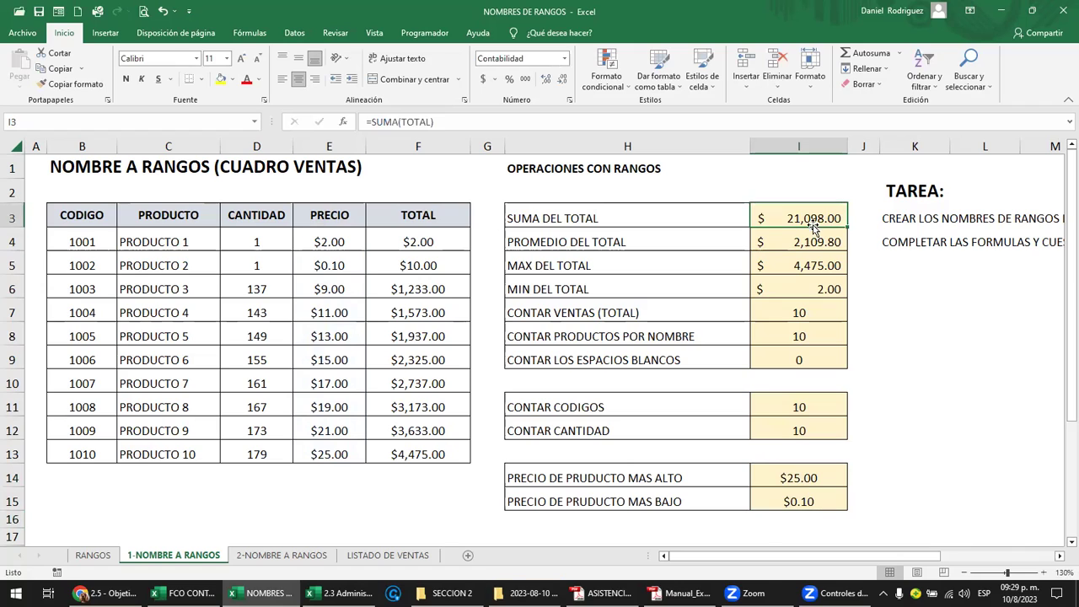
left_click(811, 250)
left_click(797, 292)
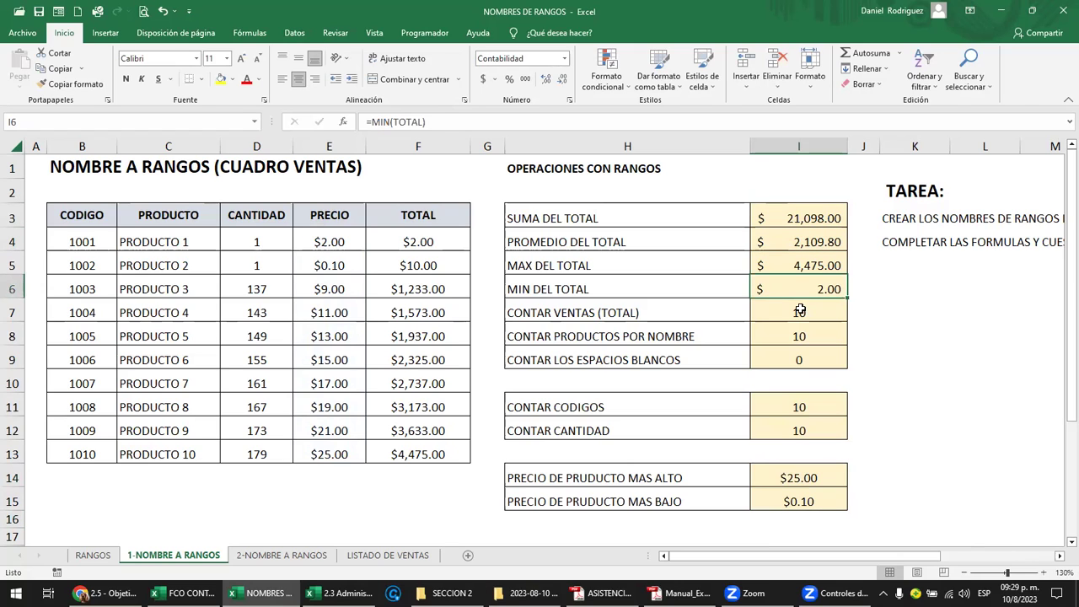
left_click(799, 313)
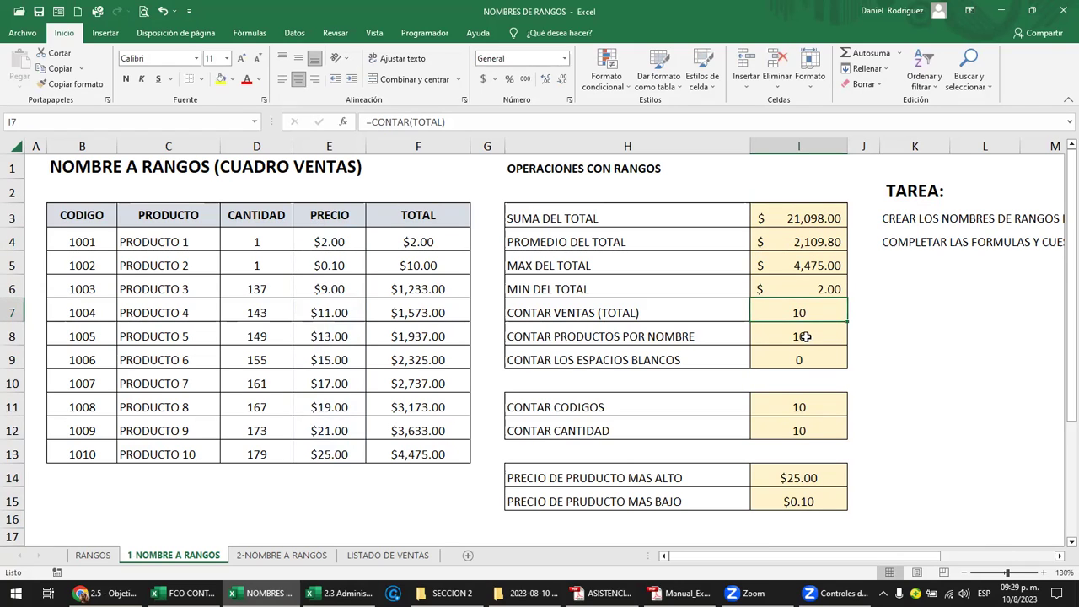
left_click(153, 477)
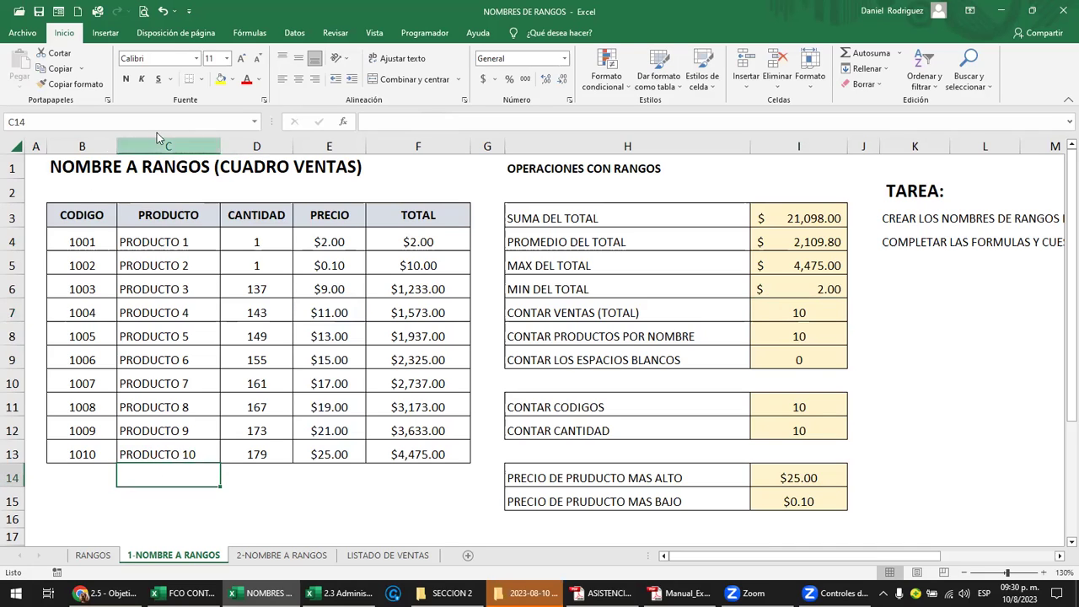
left_click(256, 123)
left_click(187, 185)
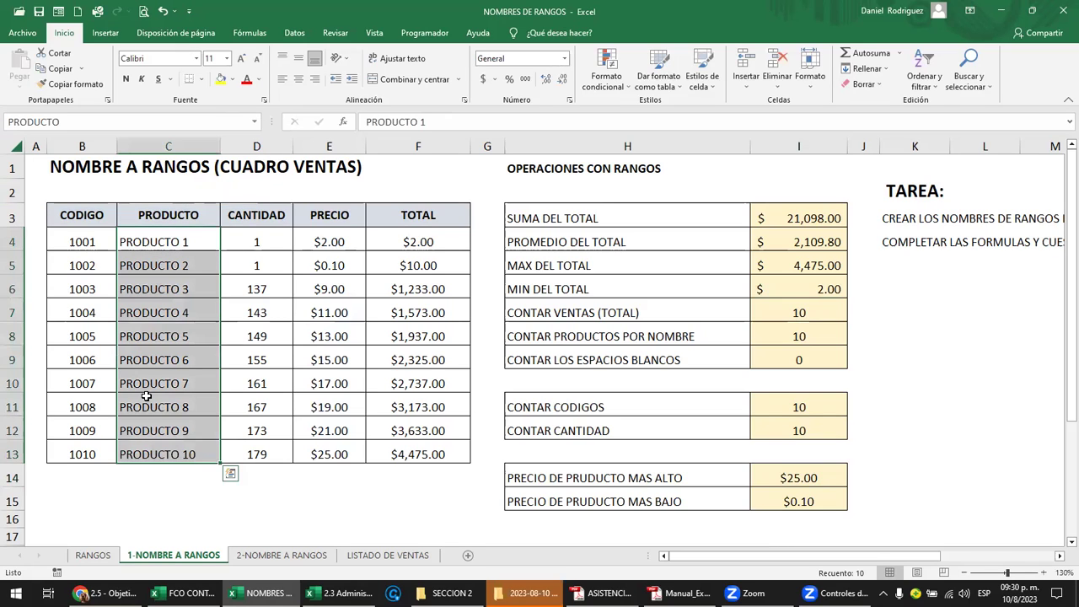
left_click(150, 480)
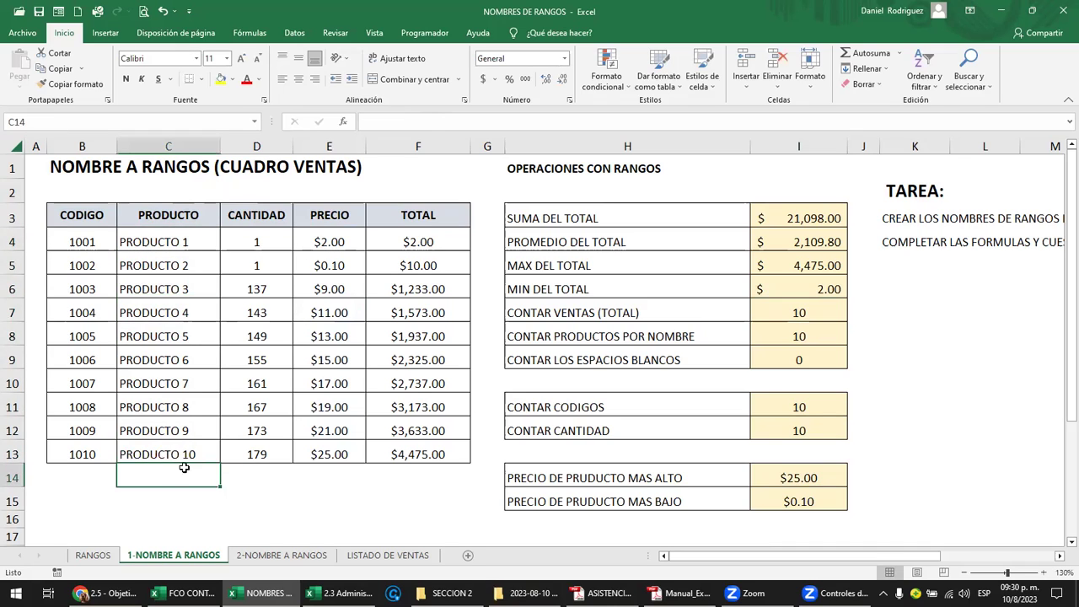
left_click(198, 456)
left_click_drag(219, 466, 218, 479)
left_click(259, 482)
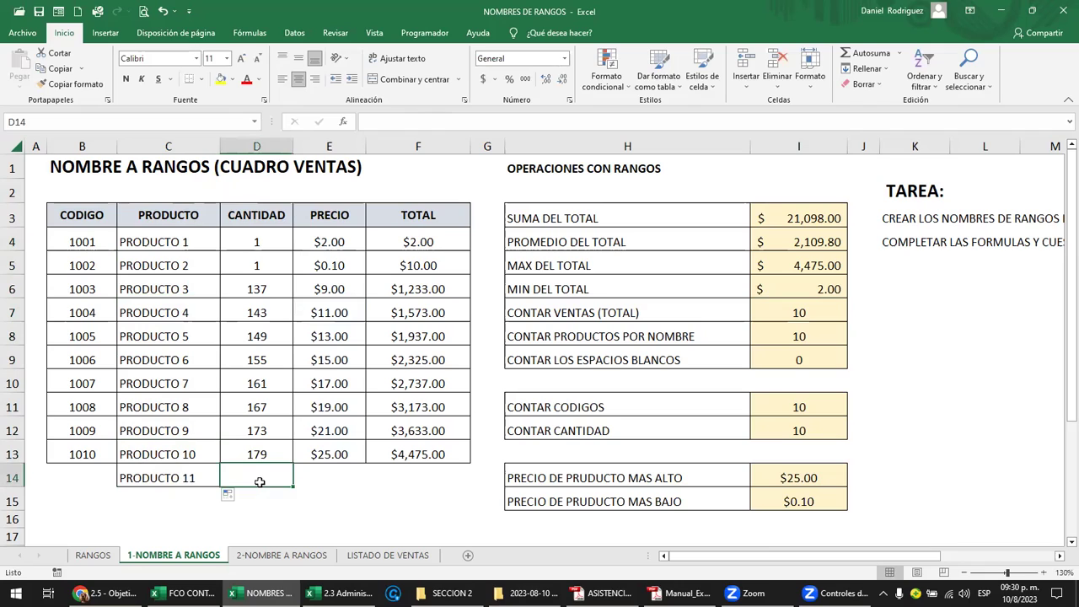
left_click(212, 478)
left_click_drag(217, 489, 218, 502)
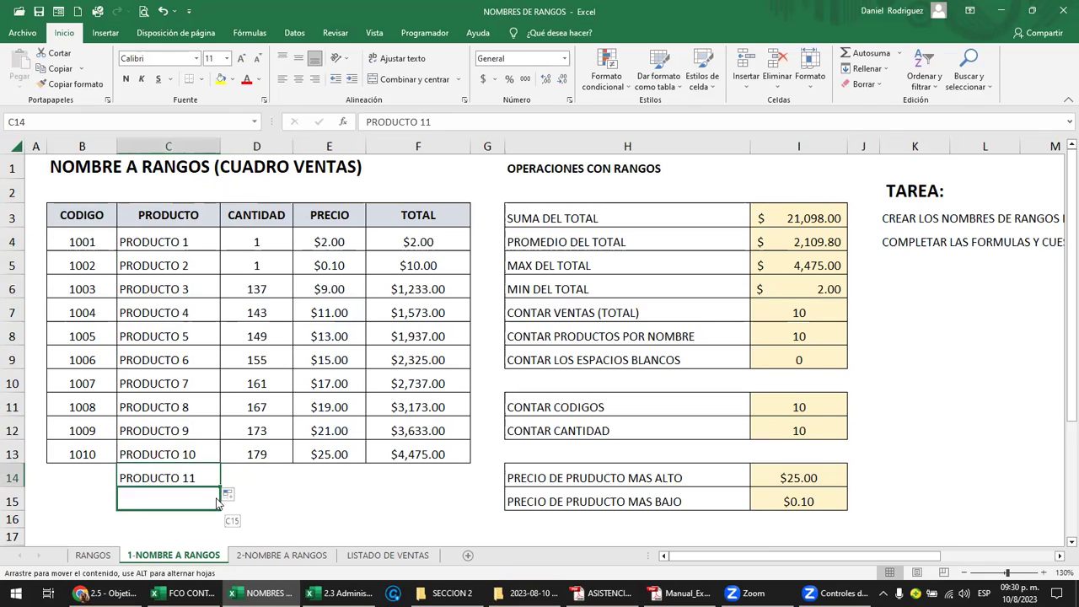
left_click(185, 456)
left_click_drag(219, 465, 218, 508)
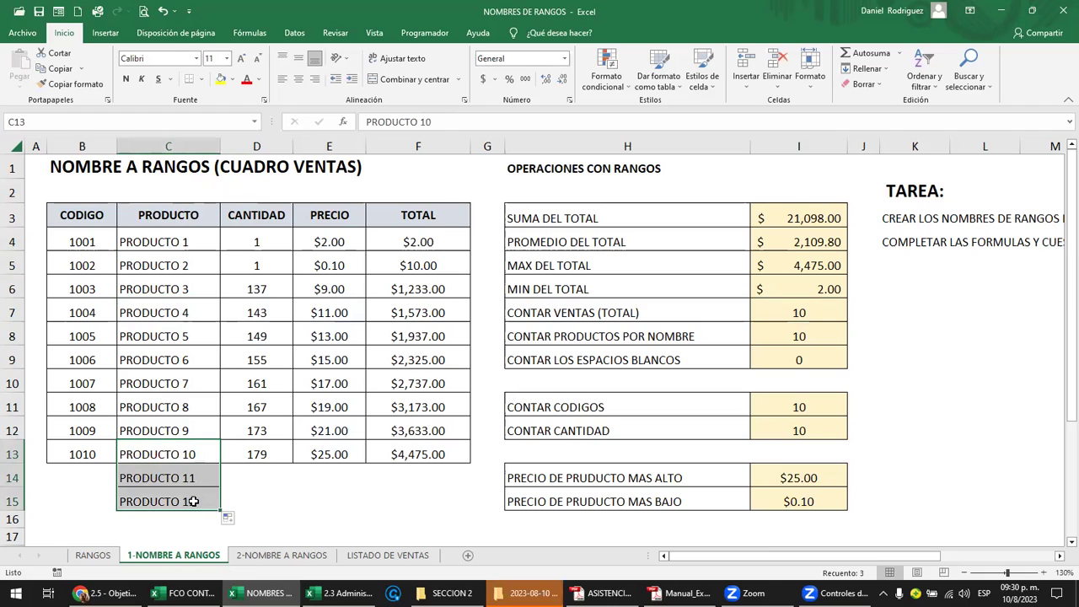
left_click(185, 479)
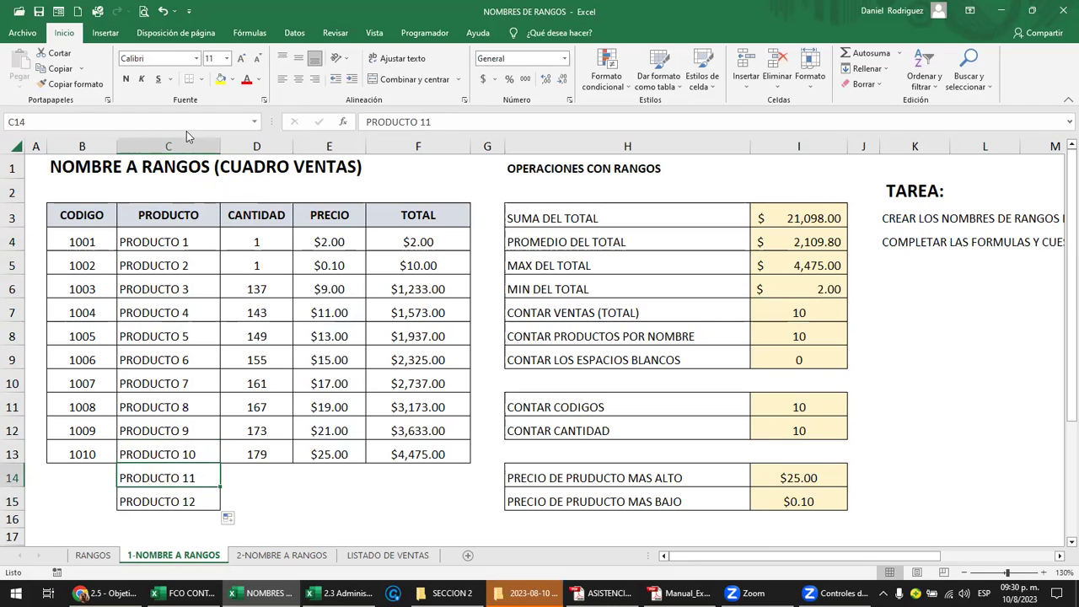
left_click(254, 123)
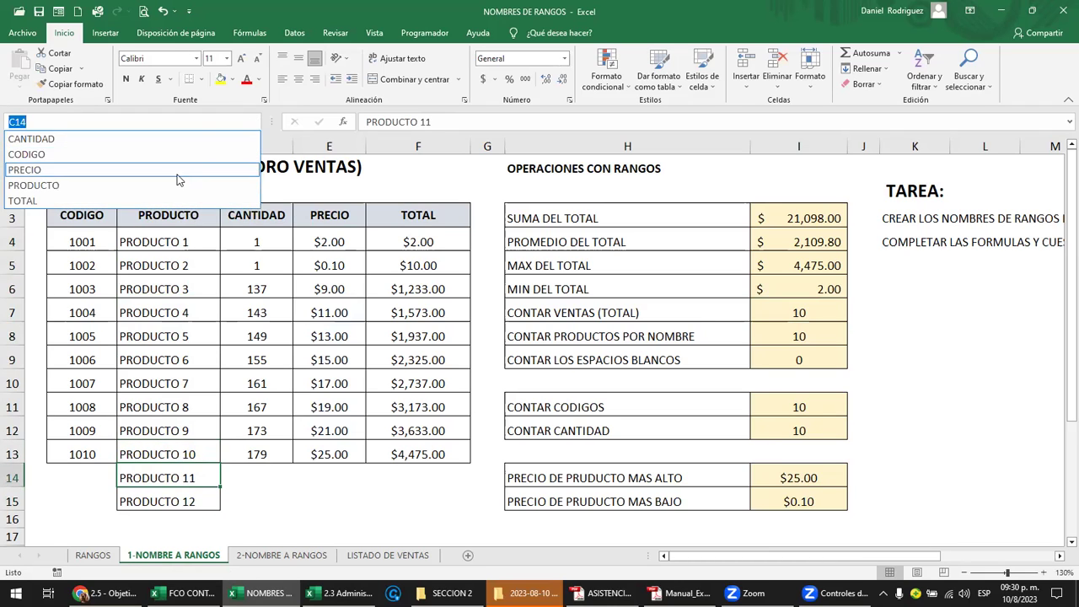
left_click(165, 181)
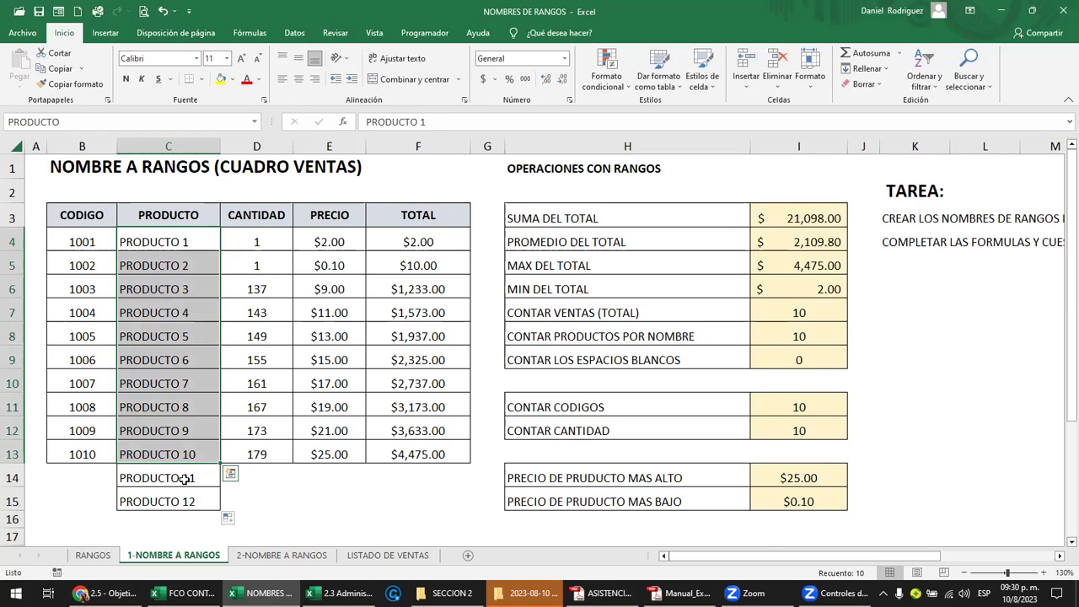
left_click_drag(184, 478, 211, 501)
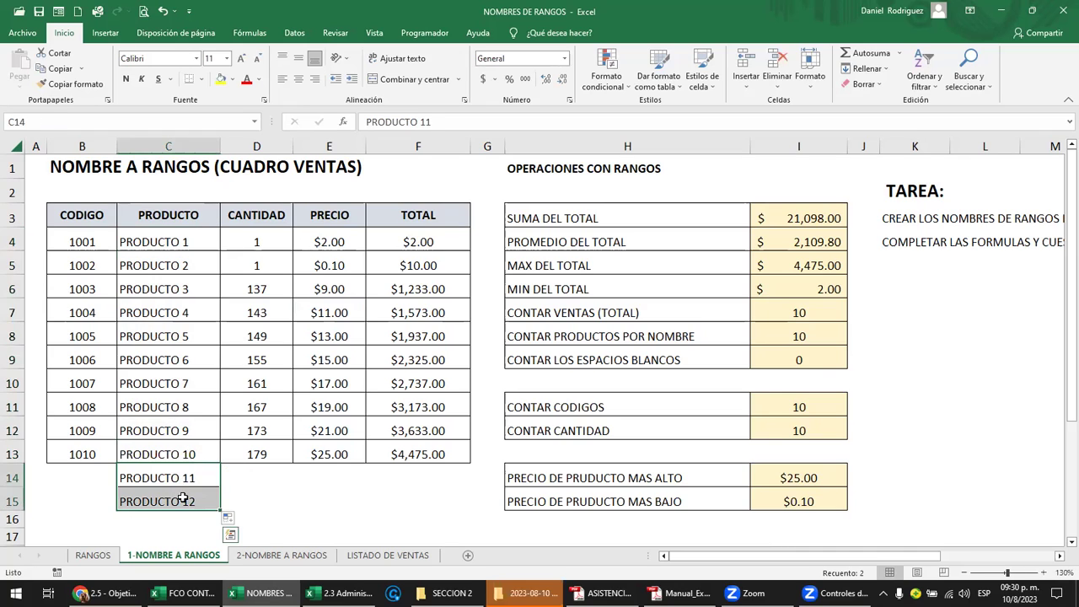
left_click(250, 480)
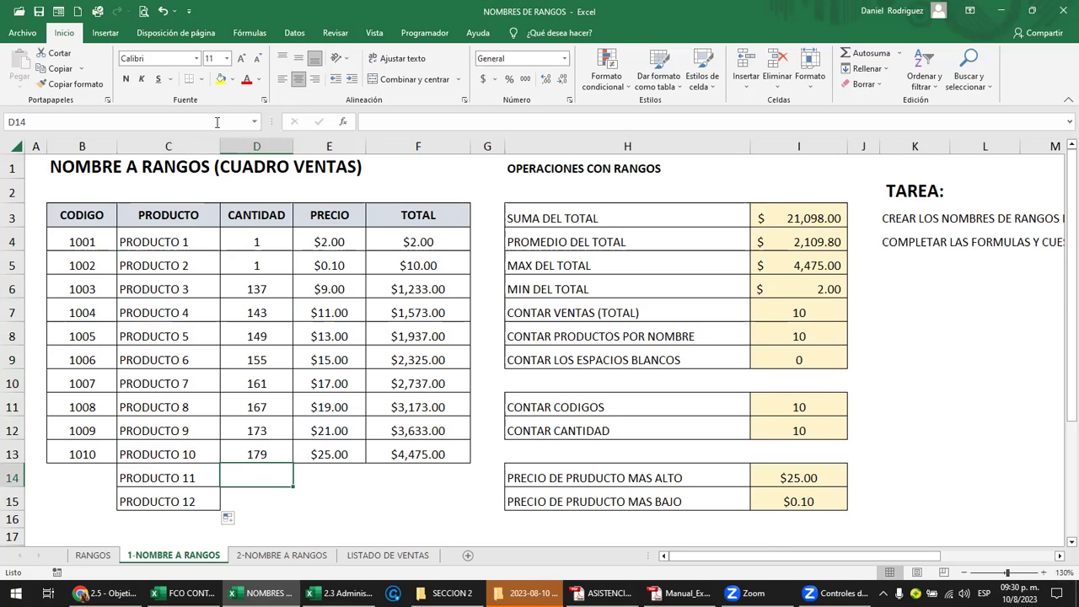
Check the extents of the CANTIDAD and PRODUCTO named ranges from the Name Box.
left_click(255, 121)
left_click(220, 143)
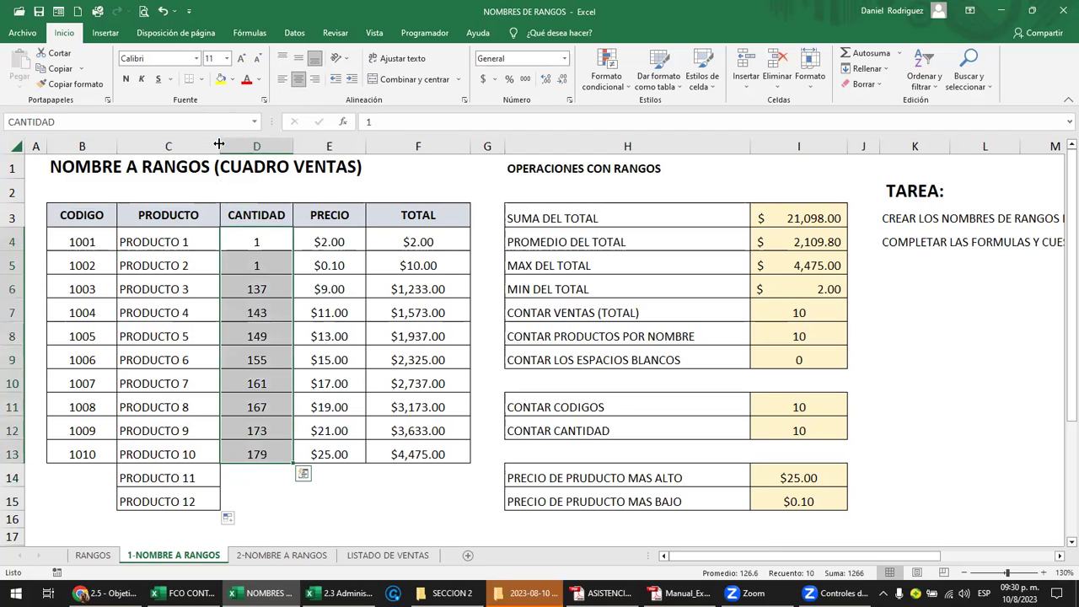
left_click(255, 123)
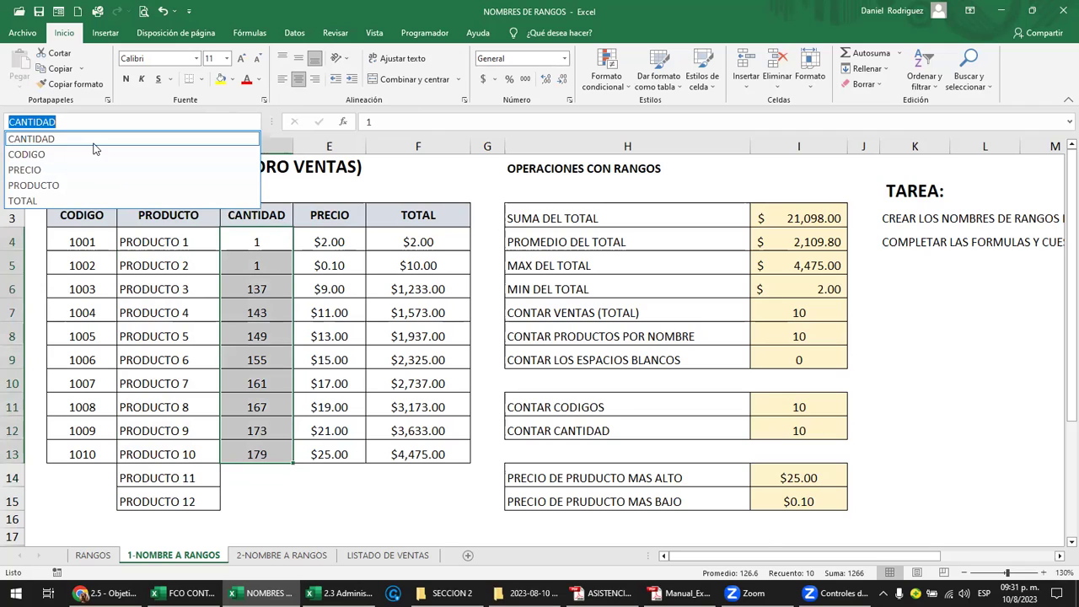
left_click(89, 185)
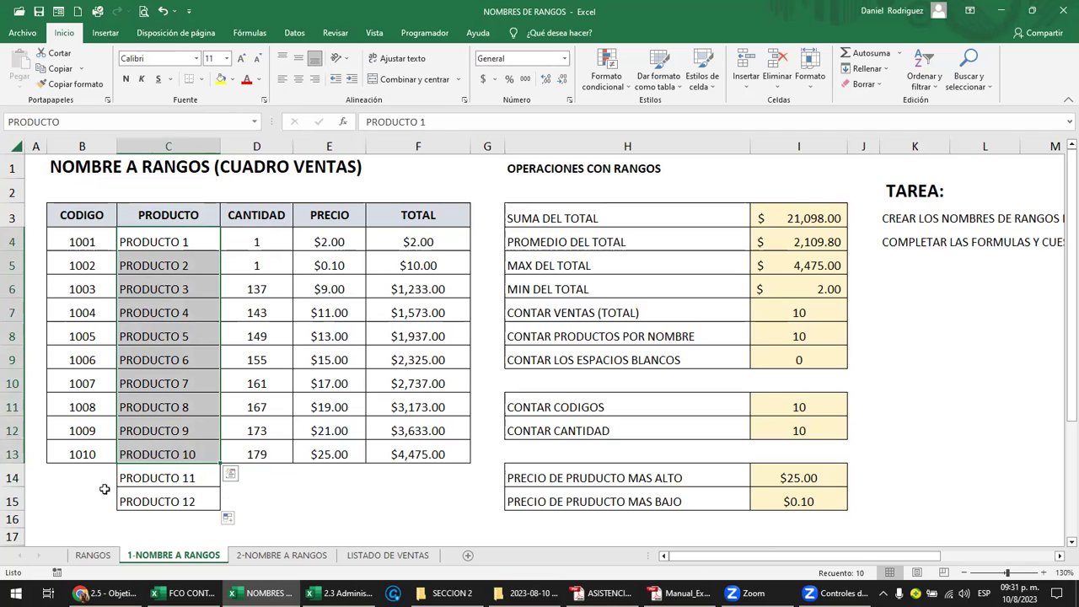
Copy code 1010, quantity 179, price $25.00 and the total from row 13 into rows 14–15.
left_click(79, 451)
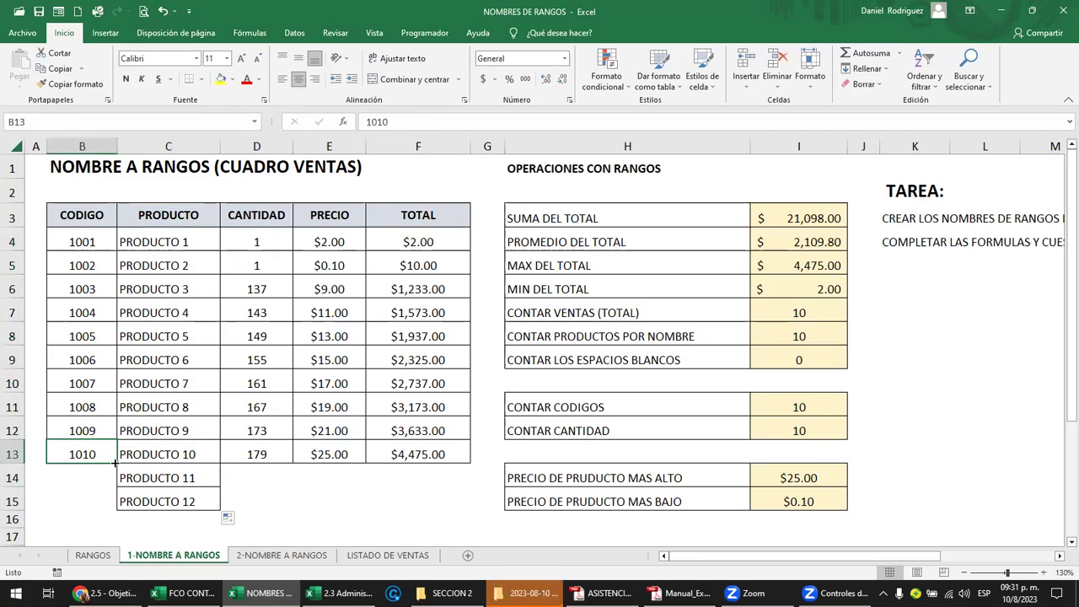
left_click_drag(116, 462, 116, 510)
mouse_move(261, 455)
left_mouse_down()
mouse_move(464, 468)
mouse_move(440, 516)
left_mouse_up()
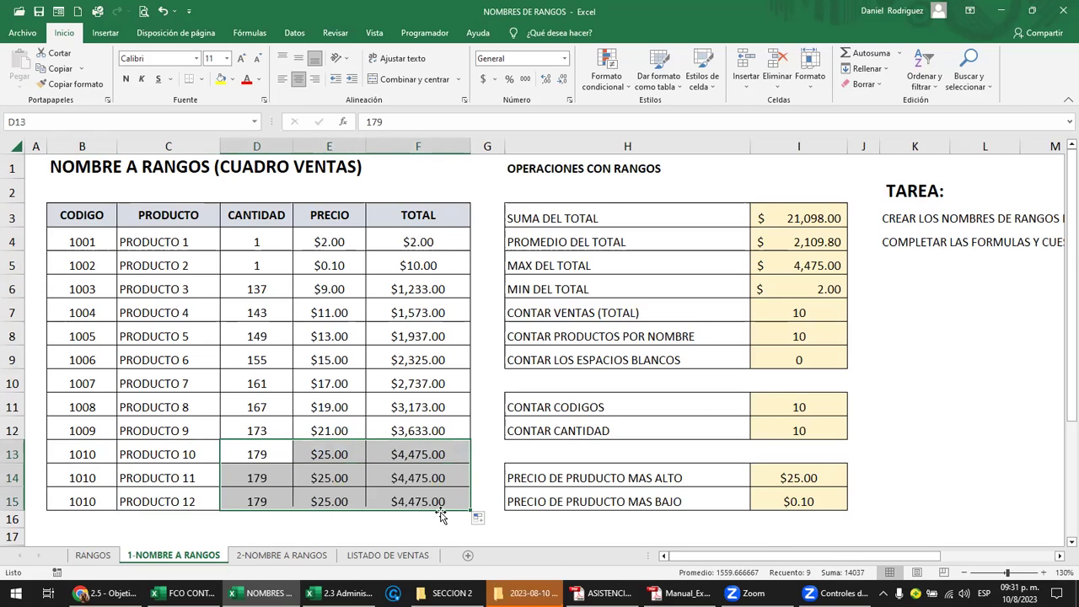
left_click(261, 477)
left_click(425, 454)
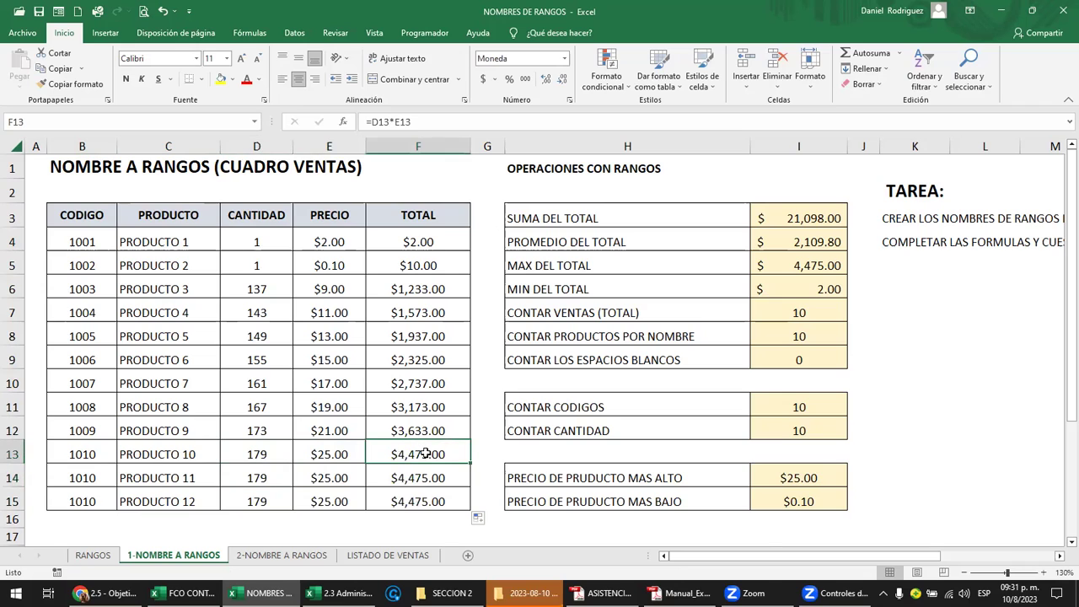
Confirm TOTAL ends at row 13, then enter totals $5,000.00 and $6,000.00 in rows 14–15.
left_click(254, 121)
left_click(165, 204)
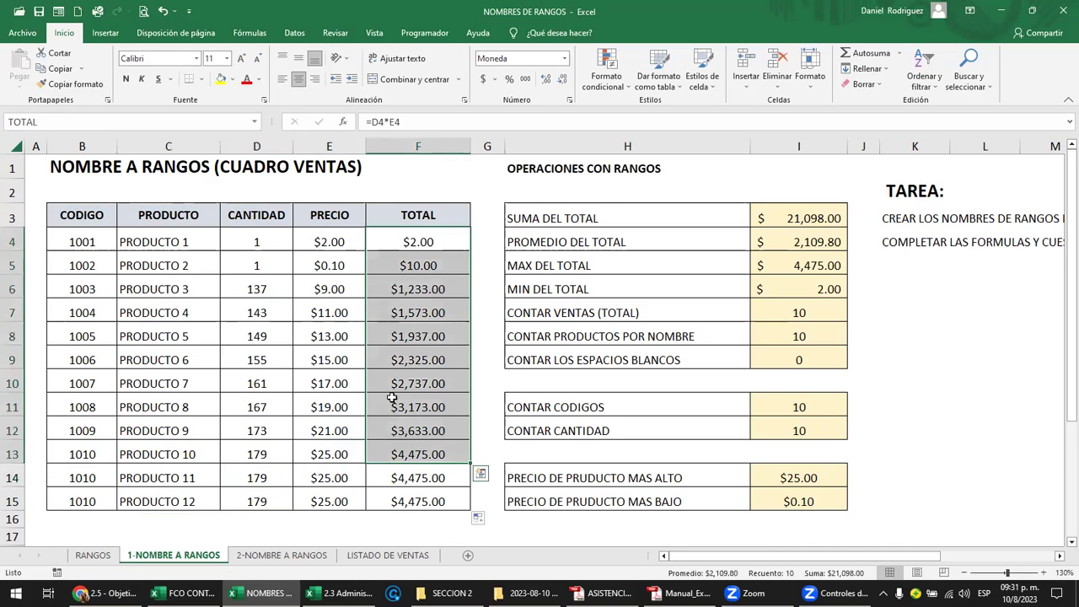
left_click(428, 479)
type("5,")
type("00")
key("Return")
type("6,00")
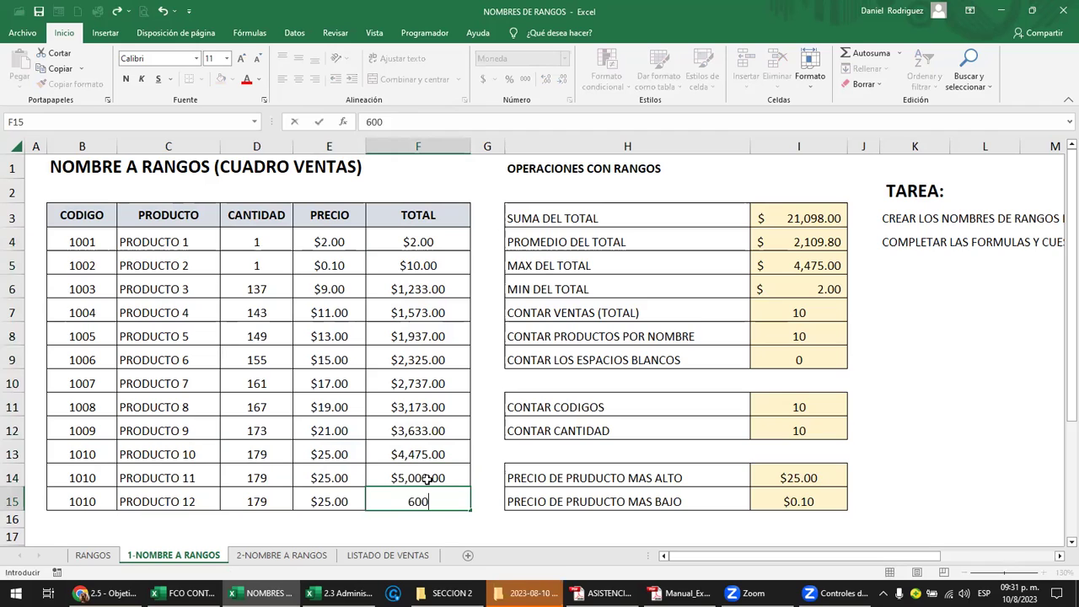
type("0")
key("Return")
left_click_drag(427, 478, 82, 501)
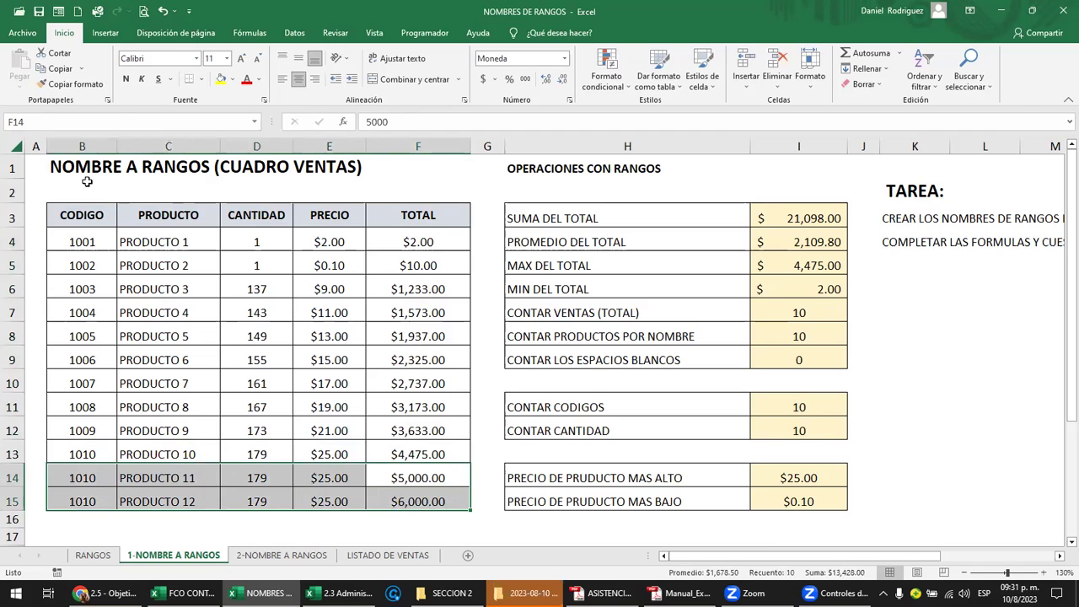
Apply a yellow fill to the new rows 14–15.
left_click(223, 80)
left_click(491, 439)
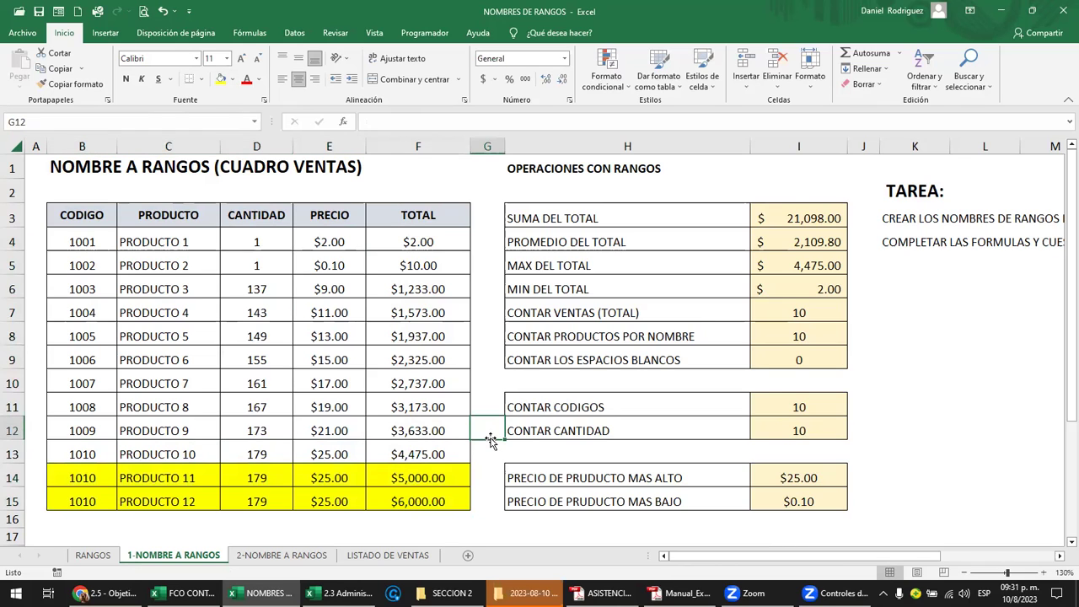
left_click(81, 216)
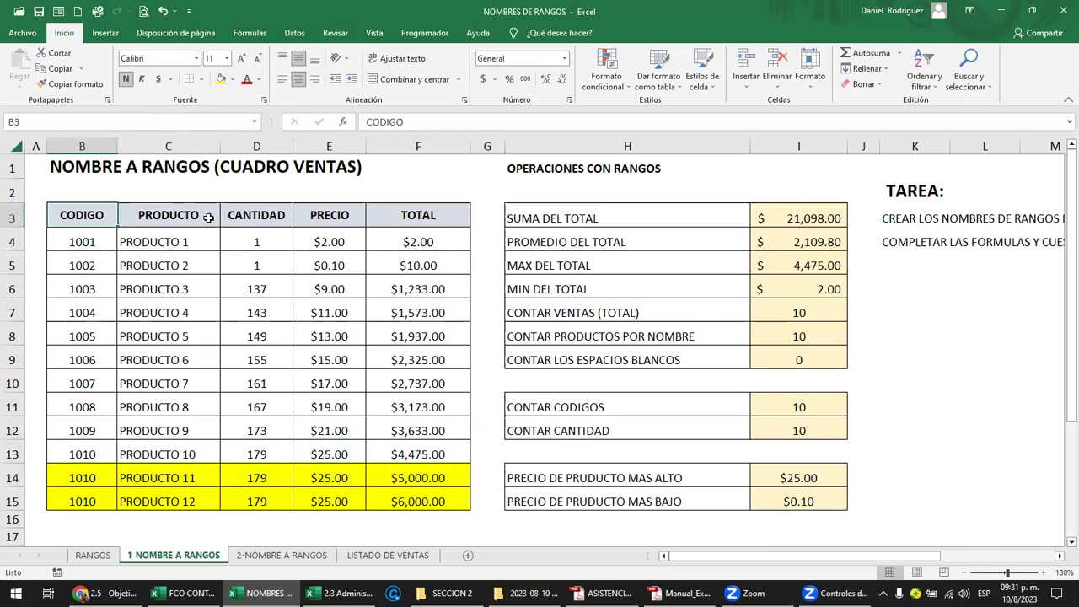
Confirm the CODIGO named range still stops at row 13, then display the Fórmulas tools.
left_click(254, 122)
left_click(233, 155)
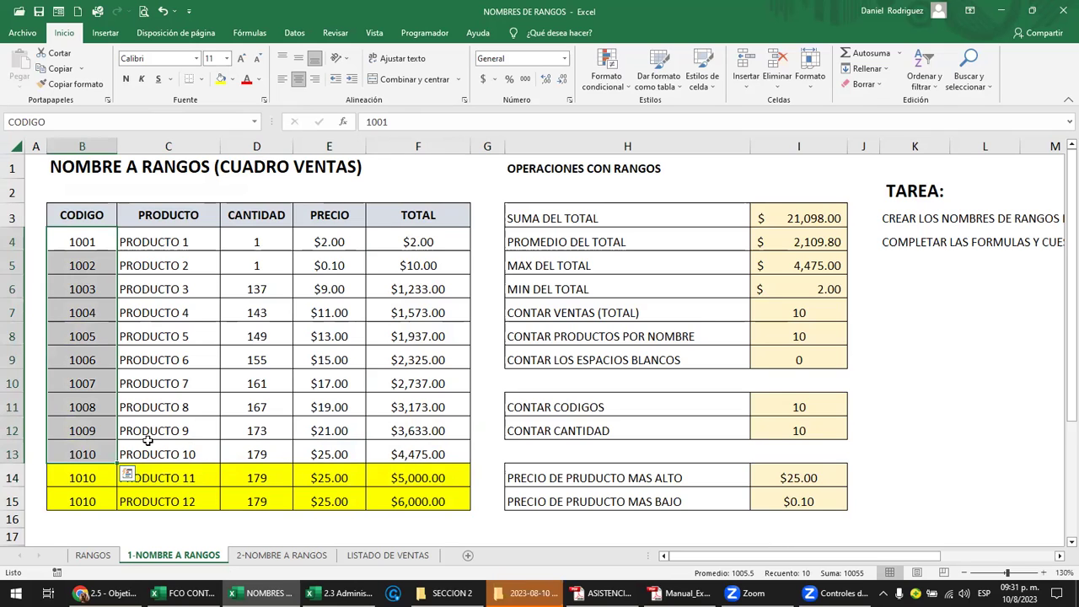
left_click(491, 265)
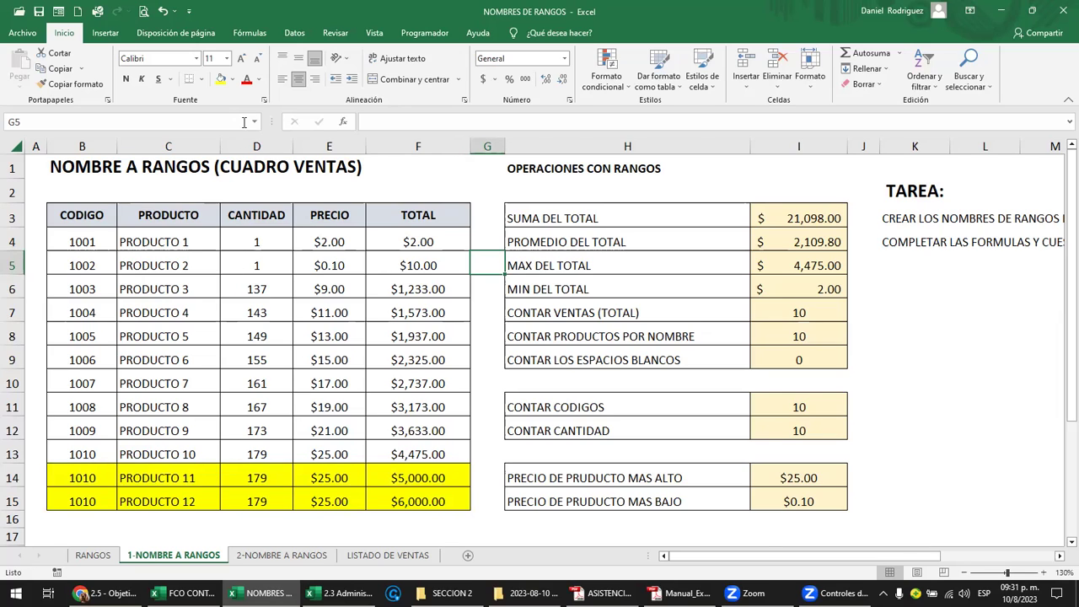
left_click(252, 35)
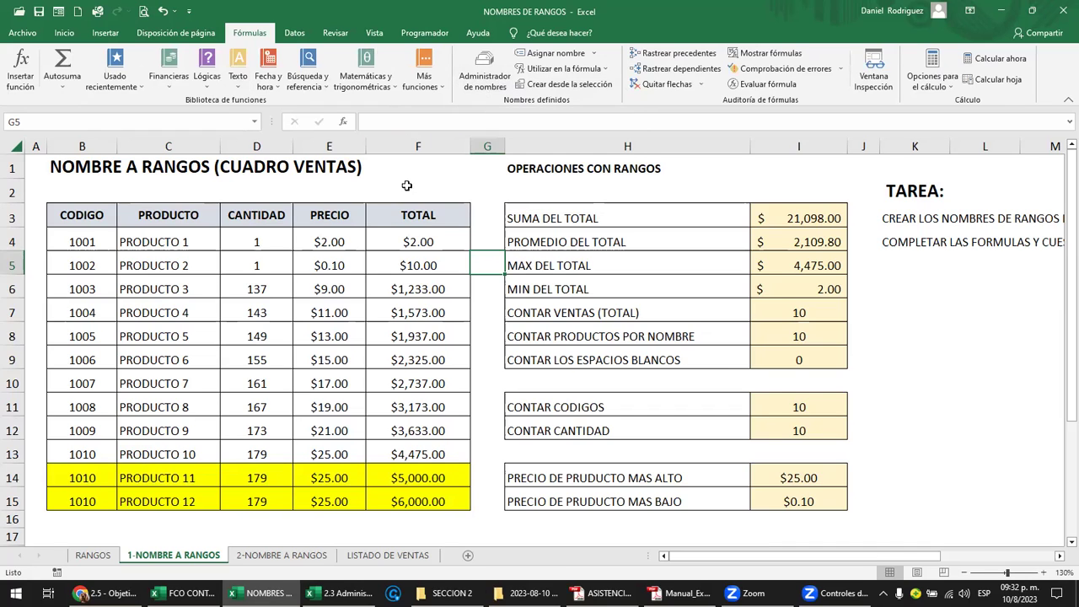
left_click(299, 241)
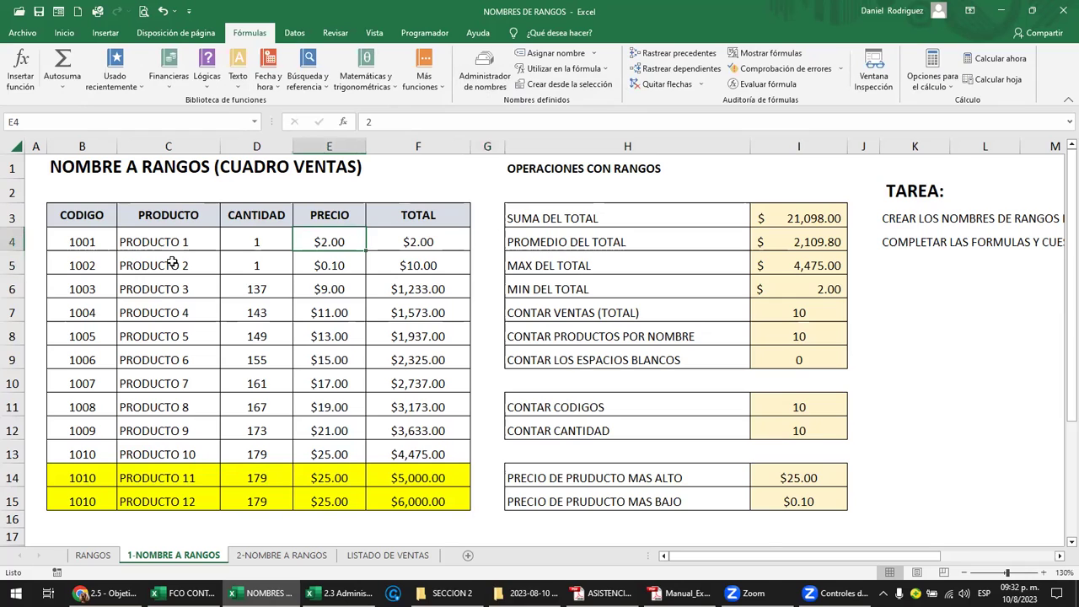
Open Name Manager, resize its columns and confirm TOTAL still refers only to F4:F13.
key("ctrl+F3")
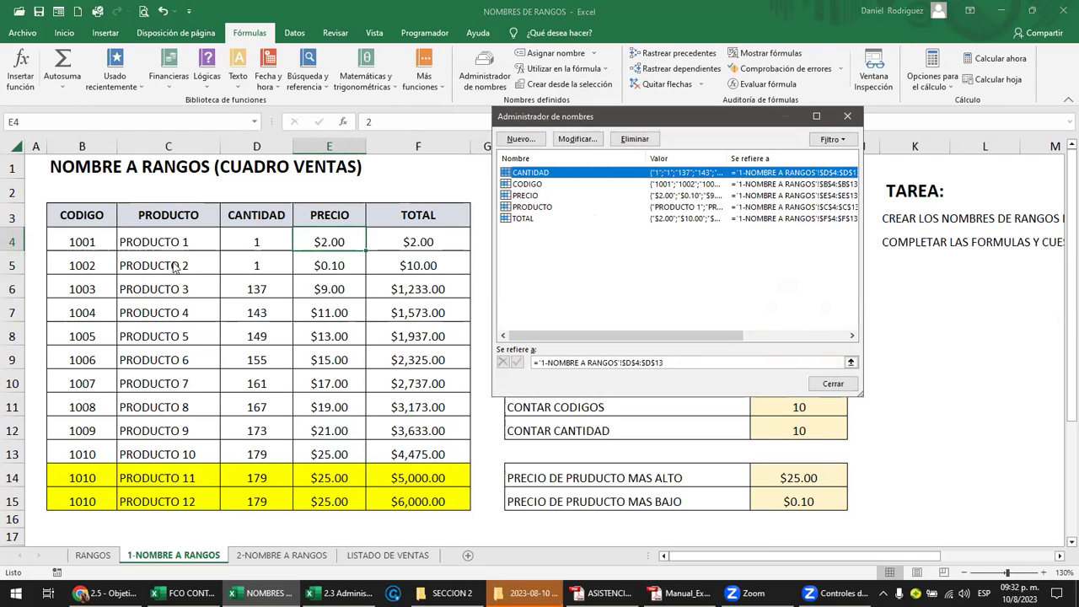
left_click(847, 117)
left_click(486, 76)
left_click_drag(682, 124, 673, 197)
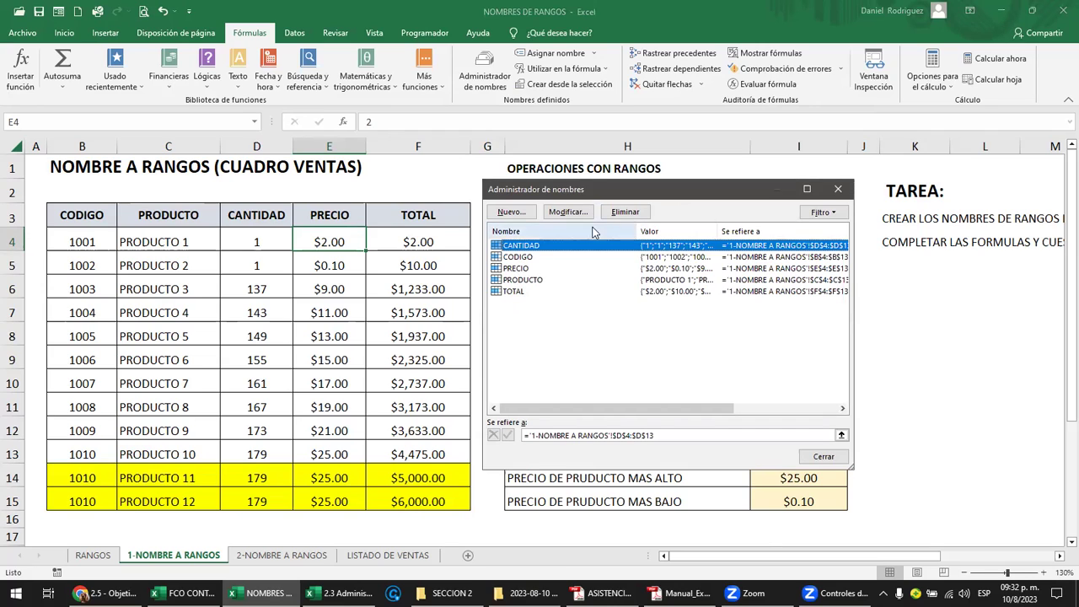
left_click_drag(634, 230, 592, 230)
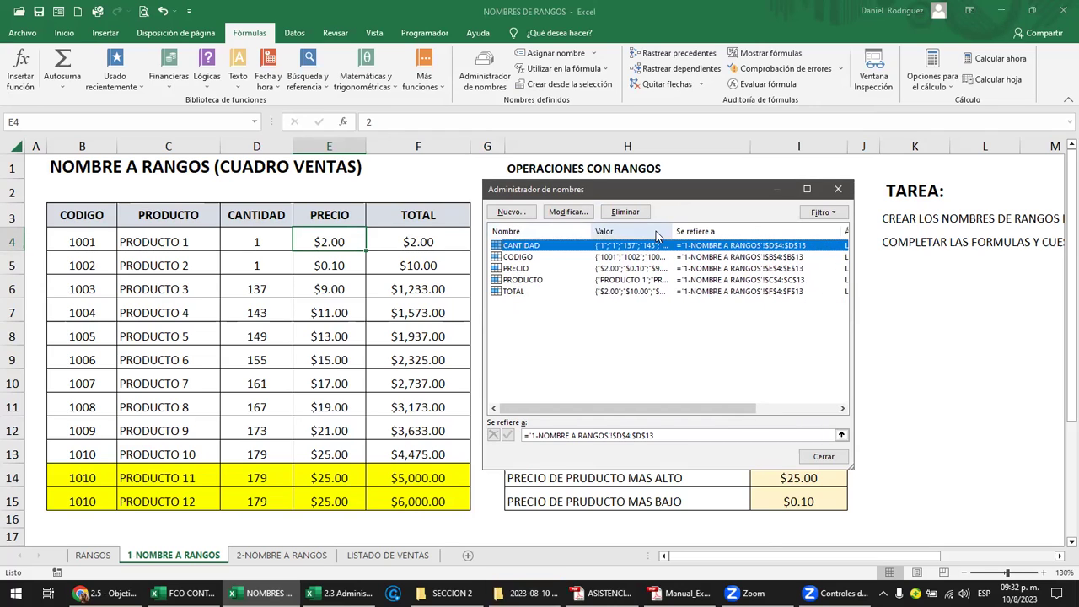
left_click_drag(668, 230, 656, 230)
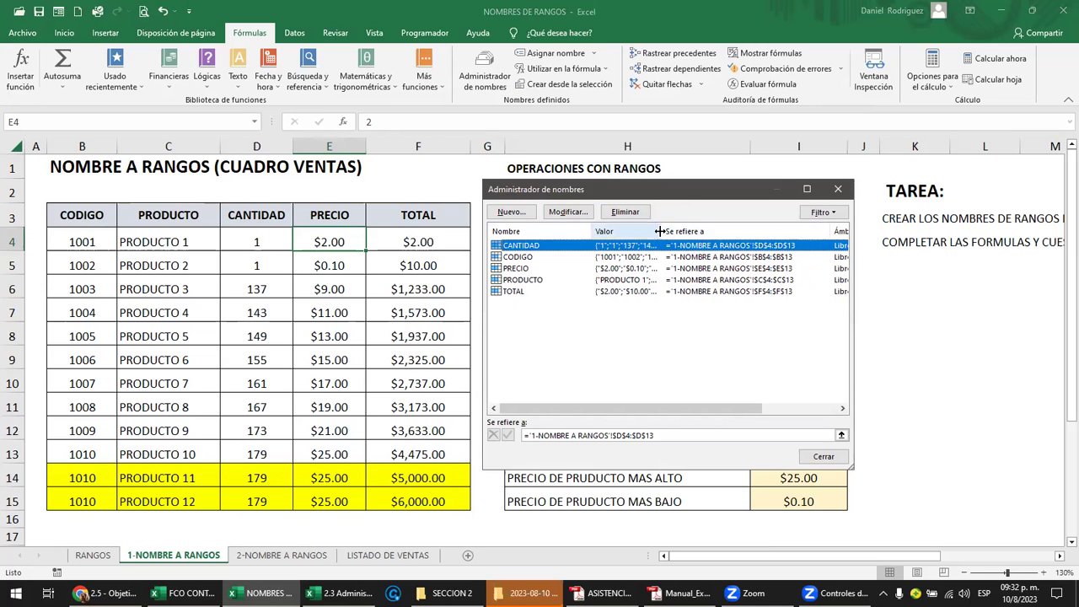
left_click(506, 292)
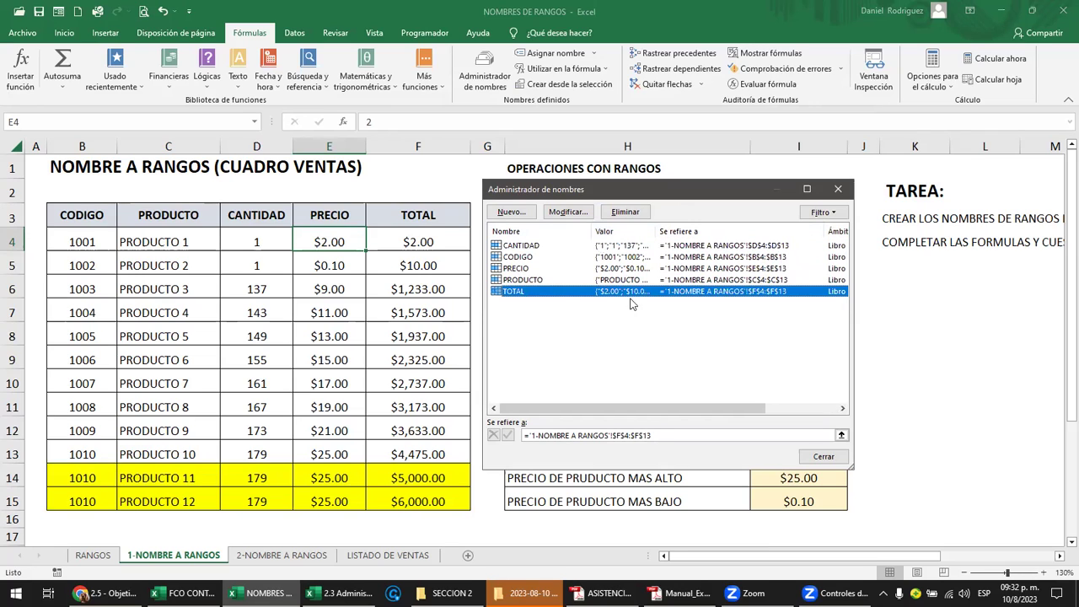
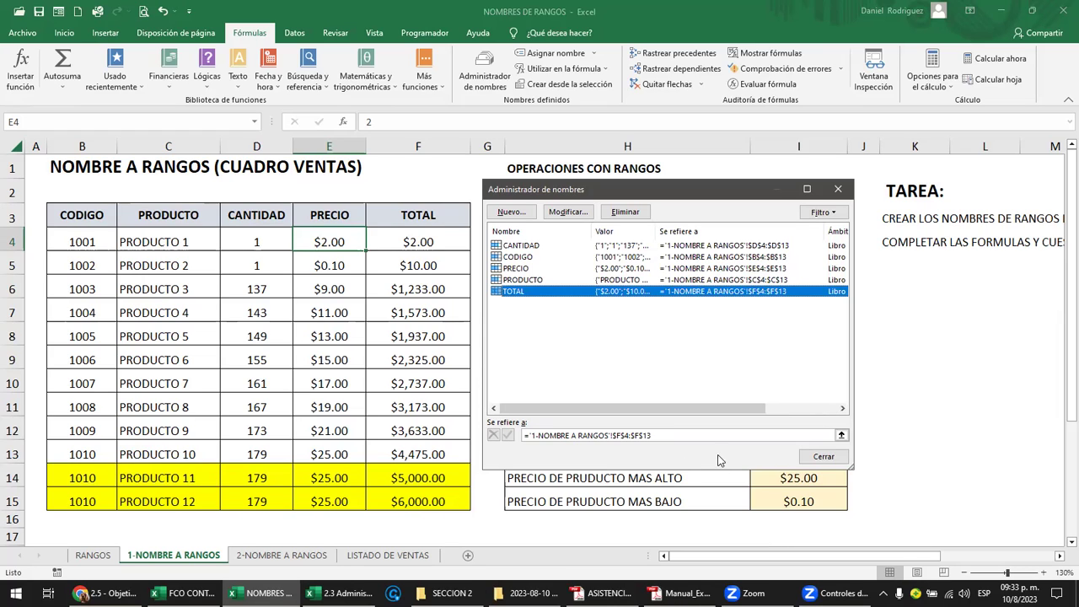
Change TOTAL's reference to $F$4:$F$15 and confirm saving the change.
left_click(669, 435)
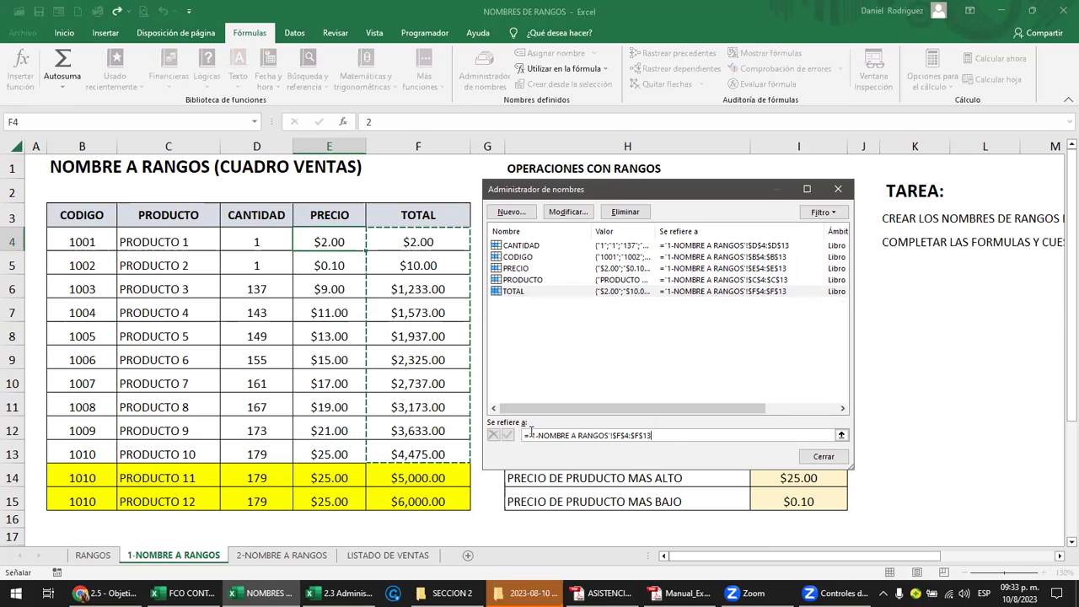
key("BackSpace")
type("5")
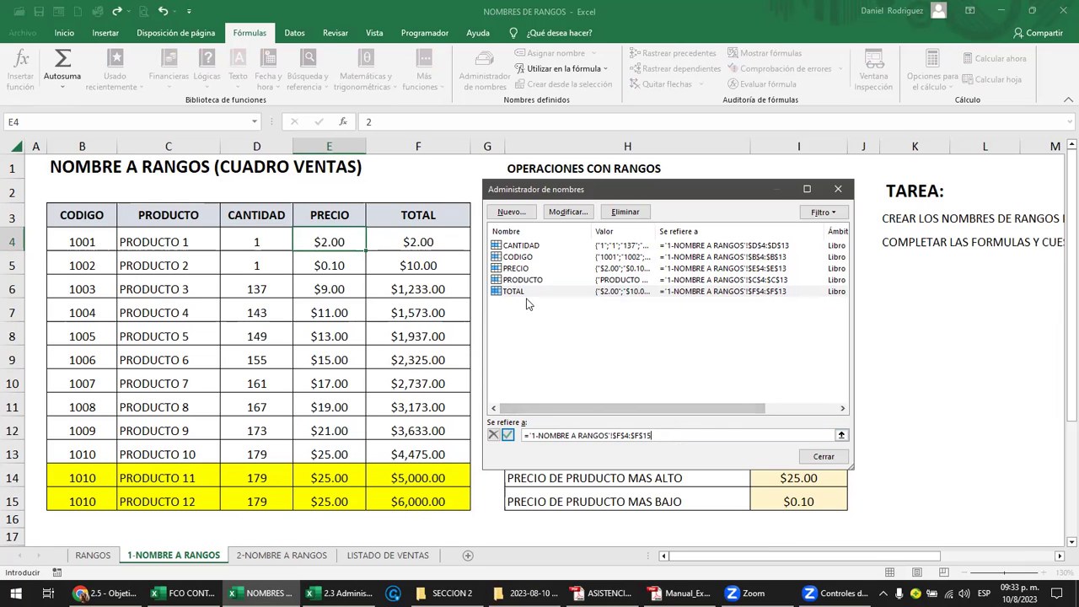
left_click(823, 458)
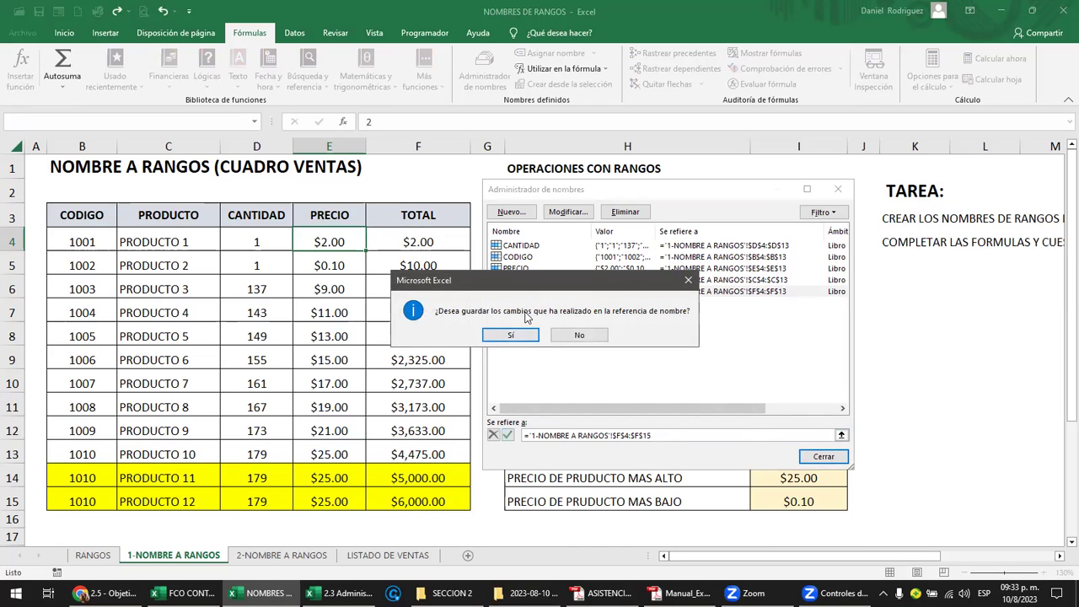
left_click(511, 335)
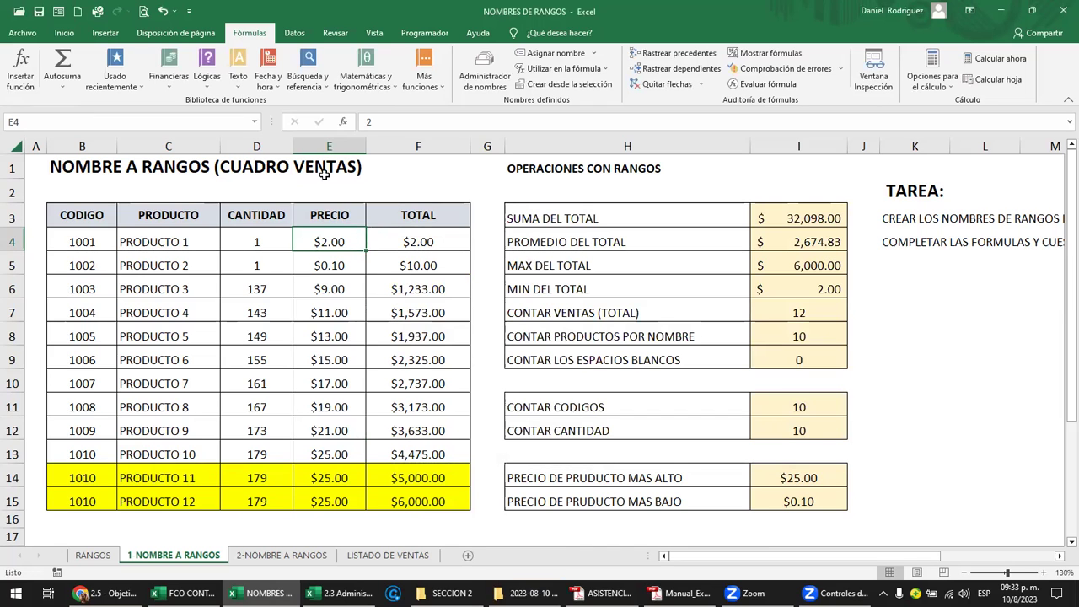
Select TOTAL from the Name Box to verify it now spans F4:F15.
left_click(254, 122)
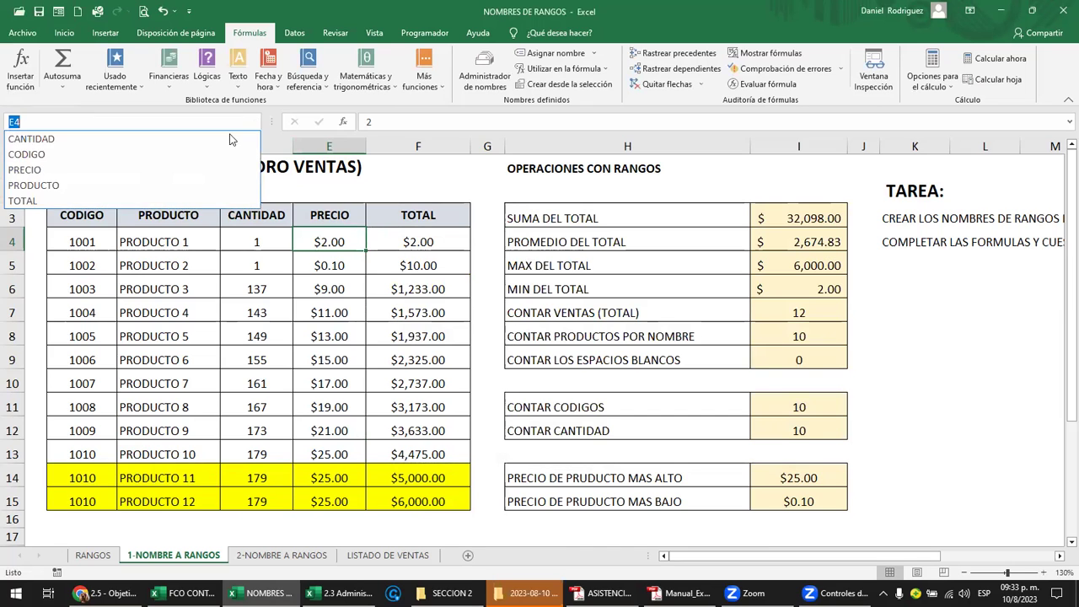
left_click(169, 200)
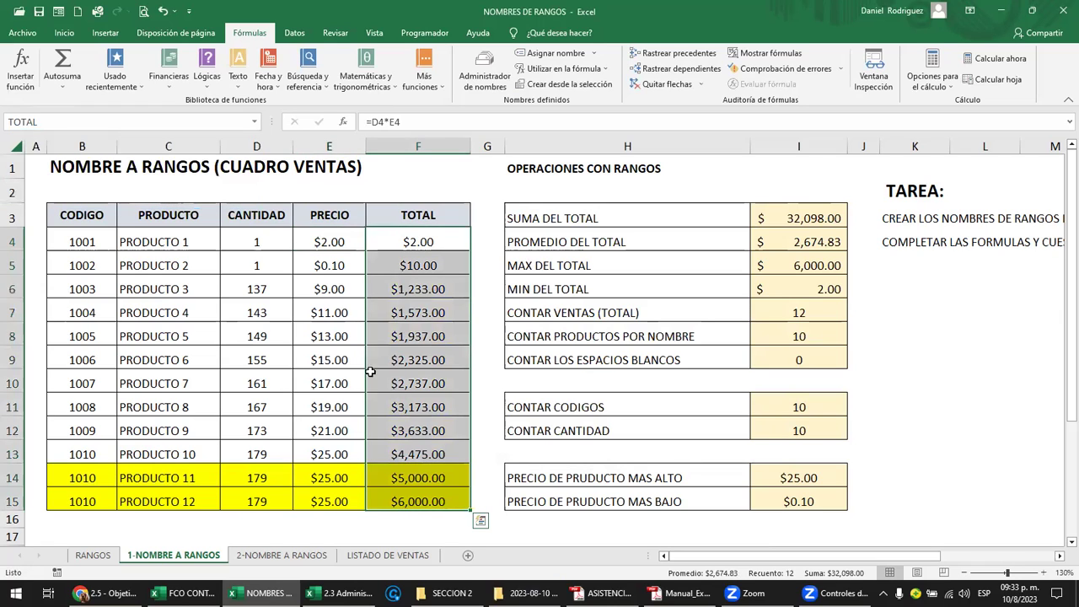
left_click(433, 183)
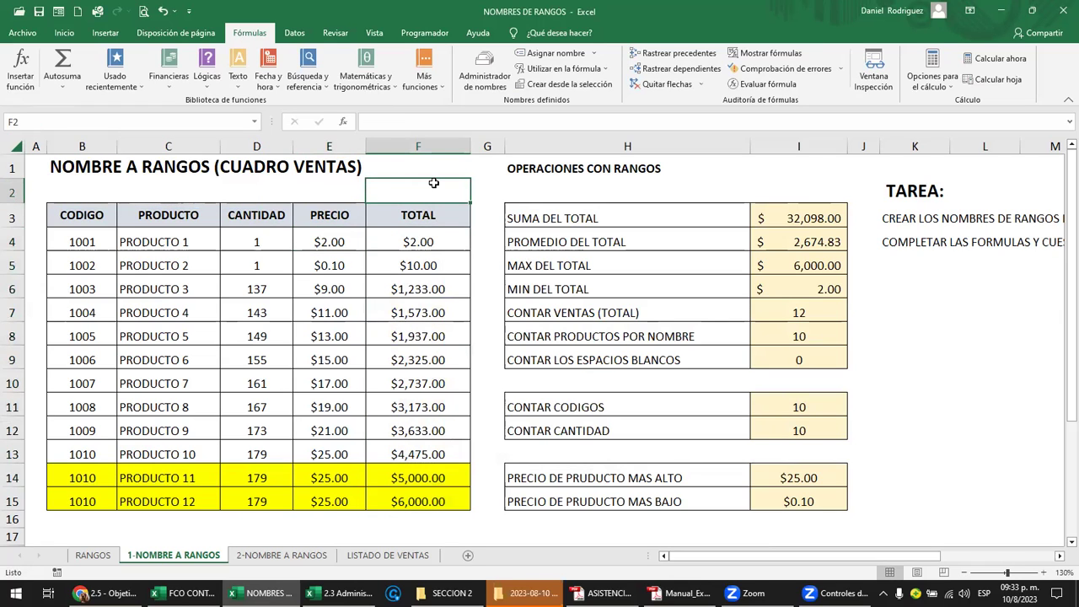
key("ctrl+F3")
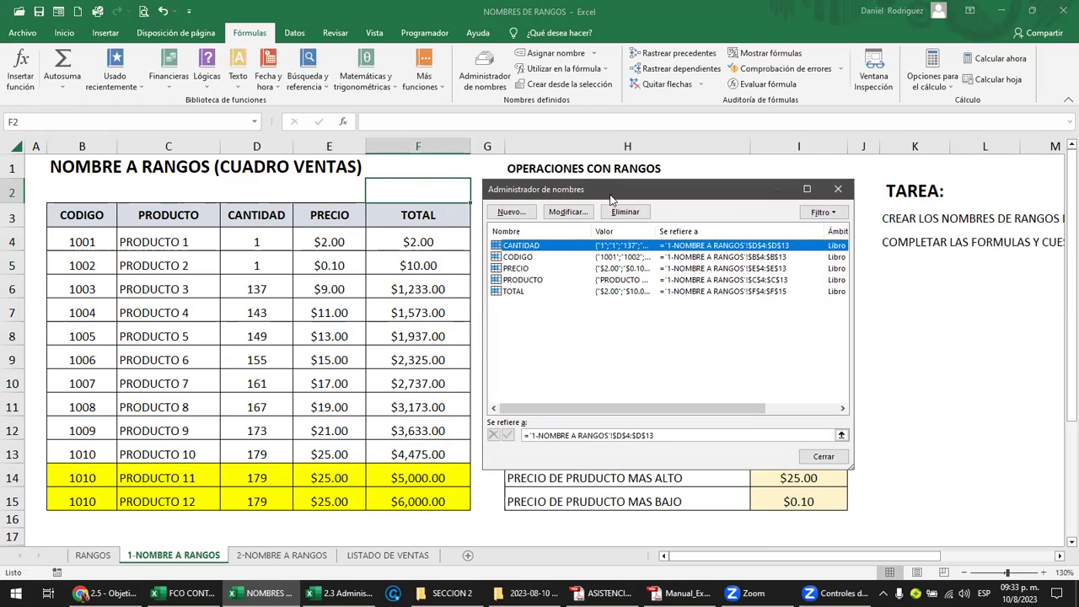
Extend the CANTIDAD name to D4:D15 and confirm the change.
left_click_drag(572, 180, 533, 162)
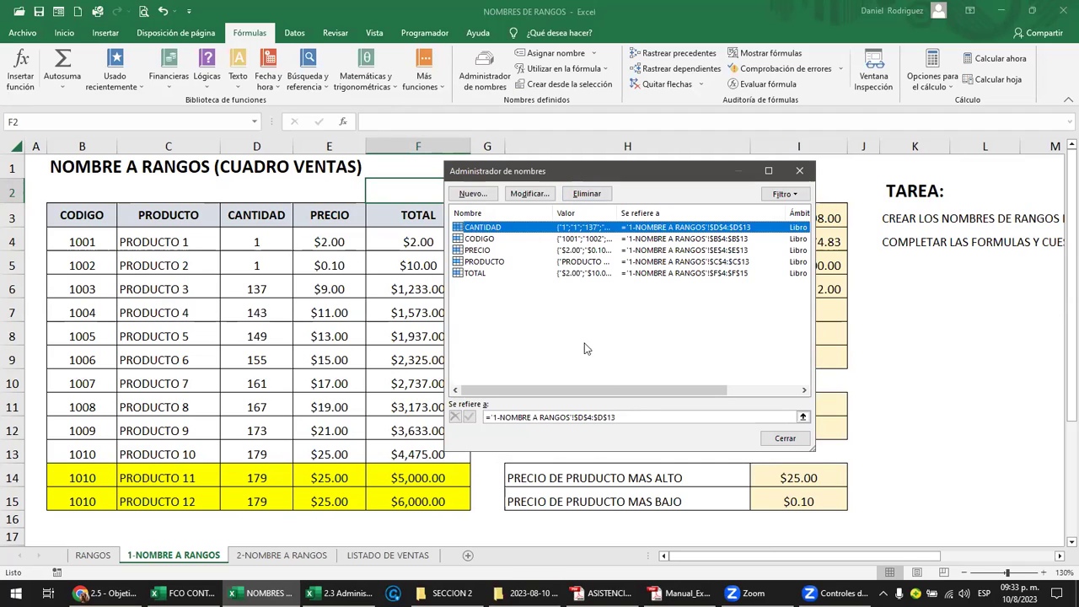
left_click(623, 418)
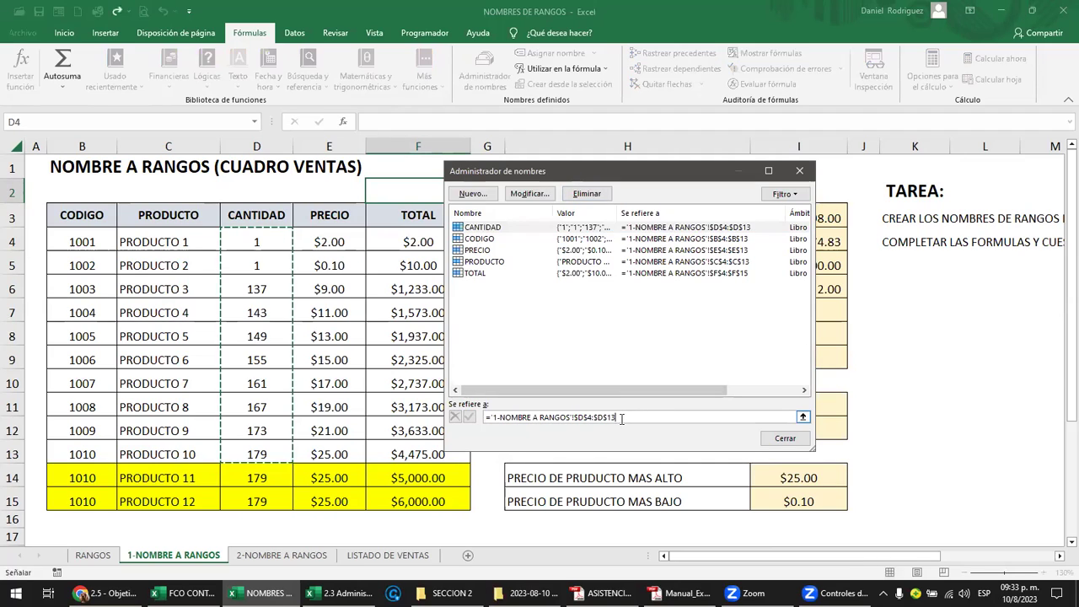
key("BackSpace")
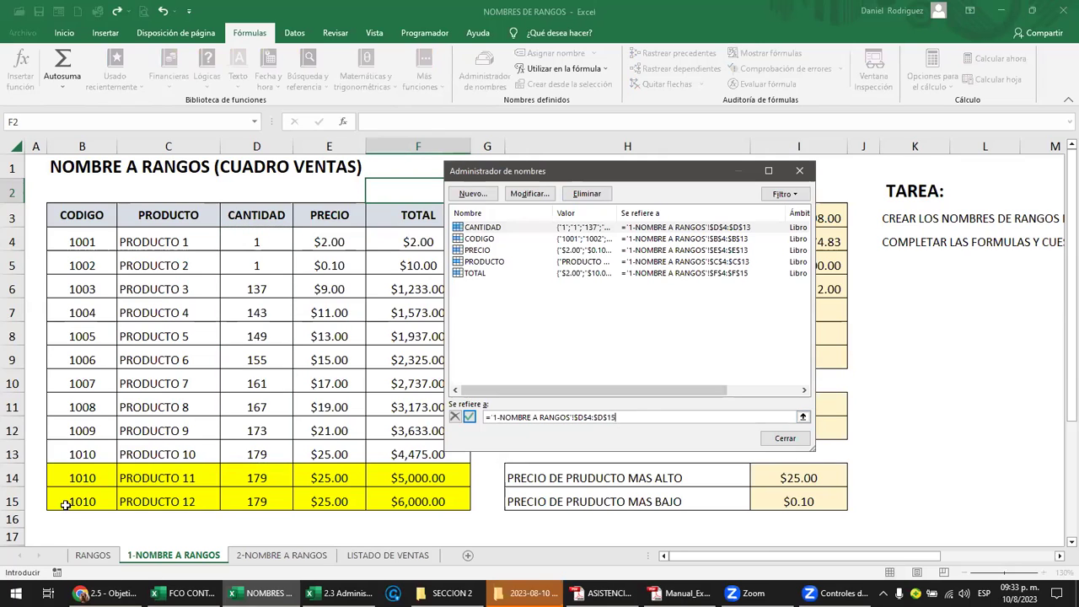
left_click(494, 243)
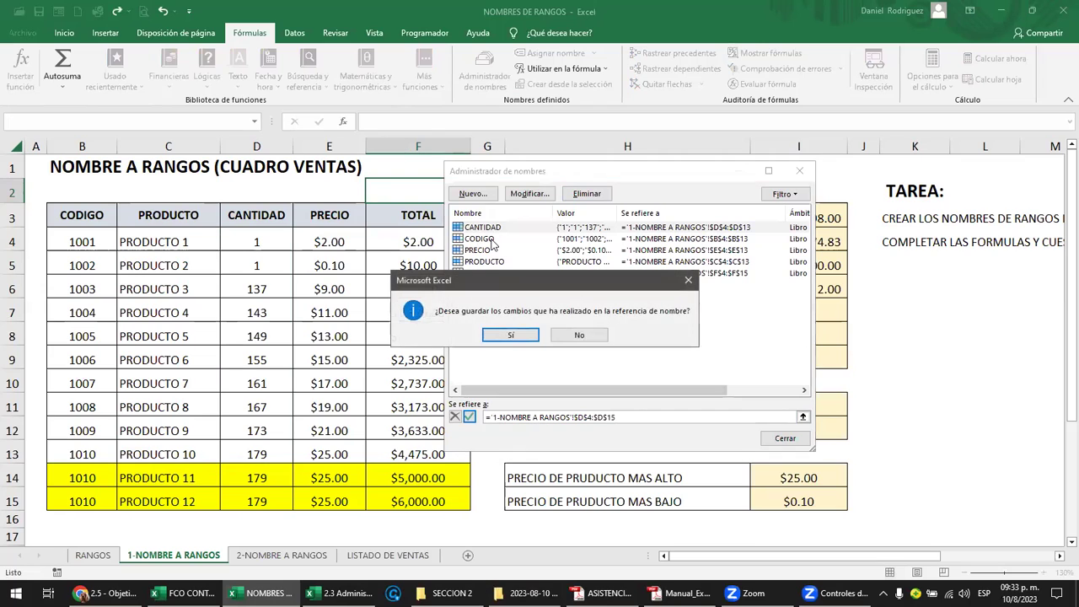
left_click(509, 336)
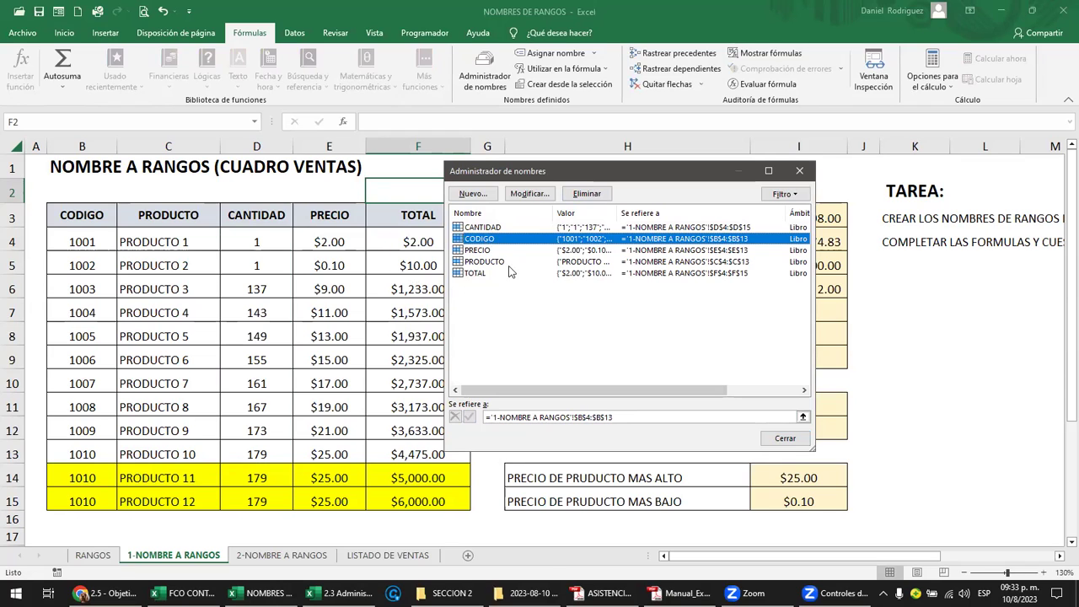
left_click(493, 228)
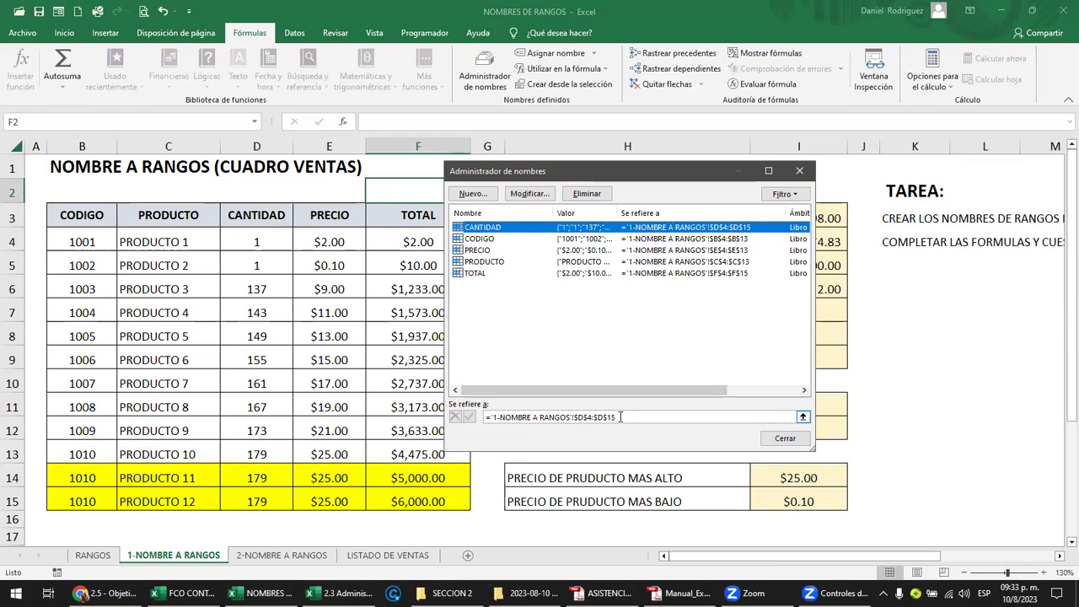
Extend the CODIGO name to B4:B15.
left_click(489, 240)
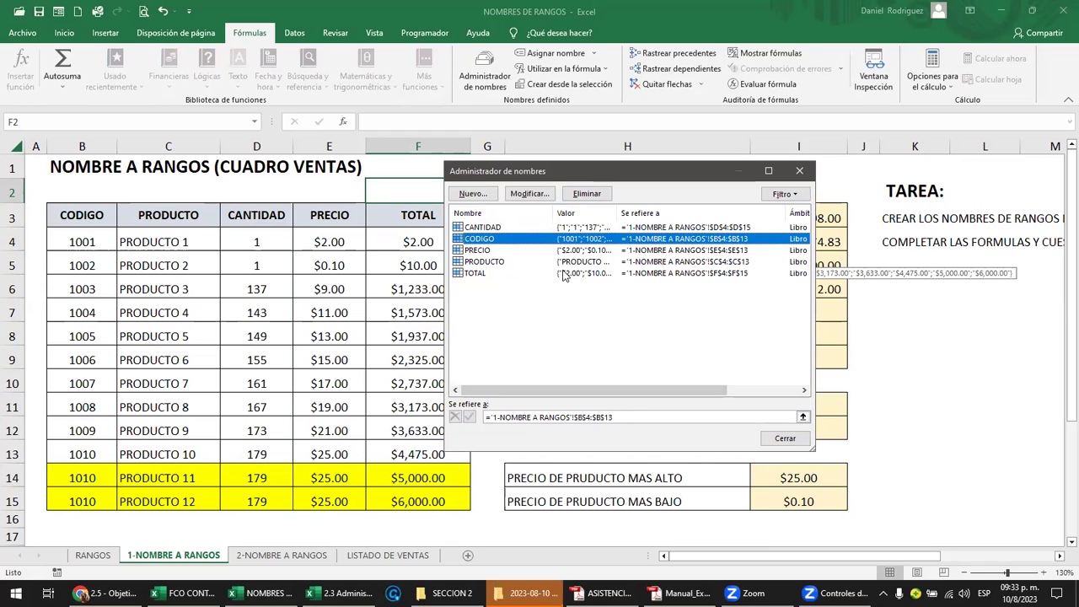
left_click(621, 418)
key("BackSpace")
type("5")
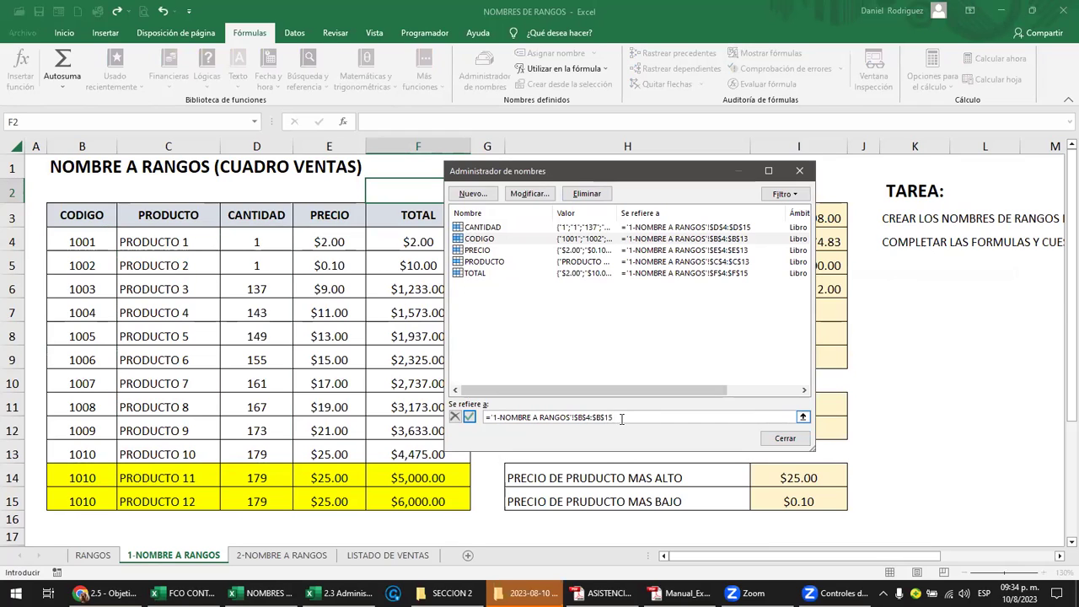
left_click(470, 417)
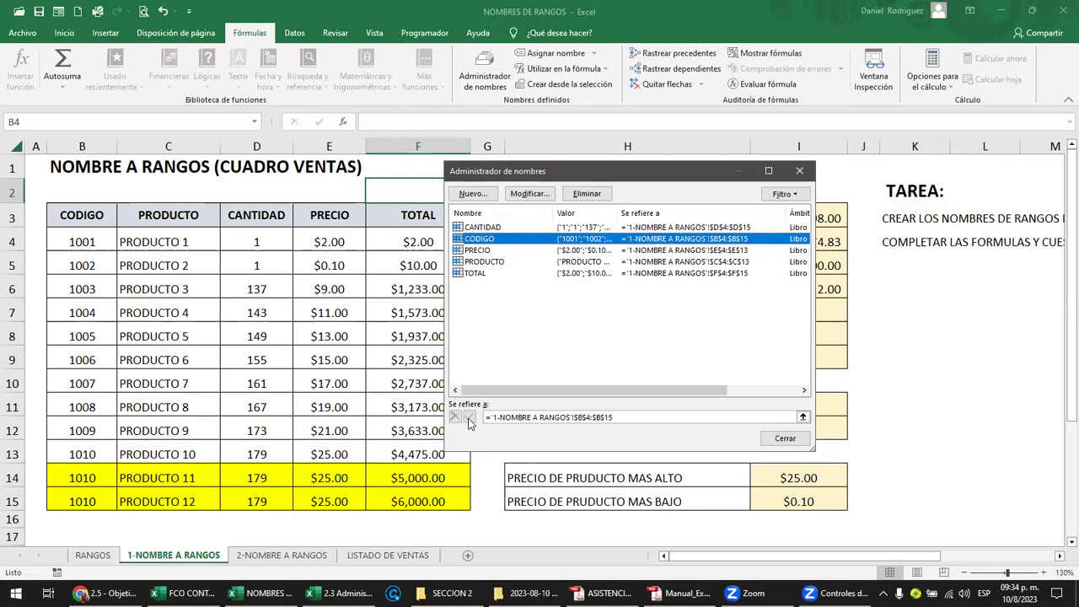
Extend the PRECIO name to E4:E15 and confirm the change.
left_click(481, 250)
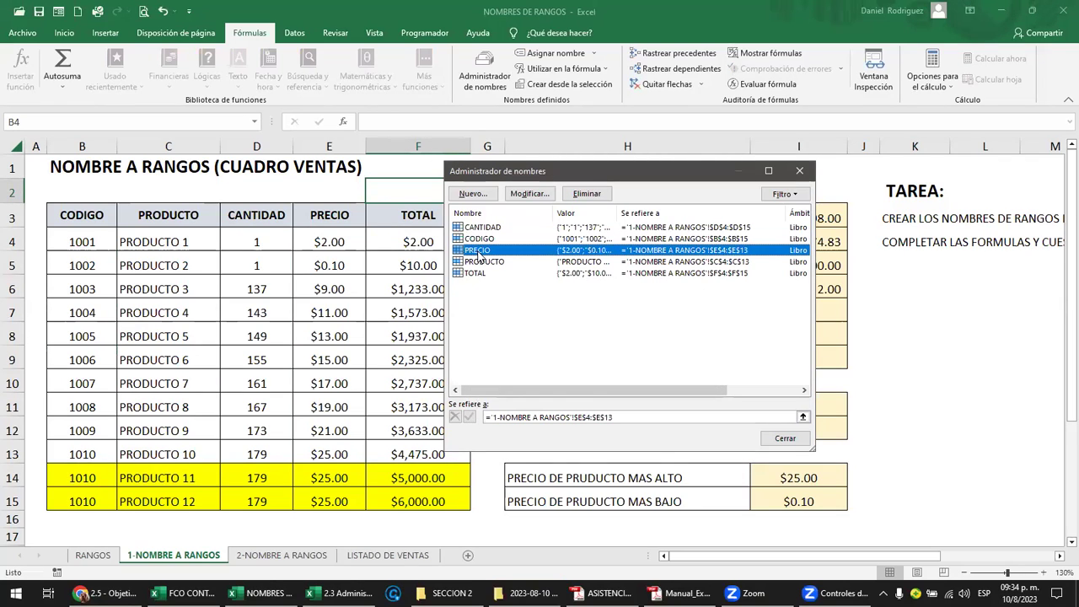
left_click(620, 417)
key("BackSpace")
type("5")
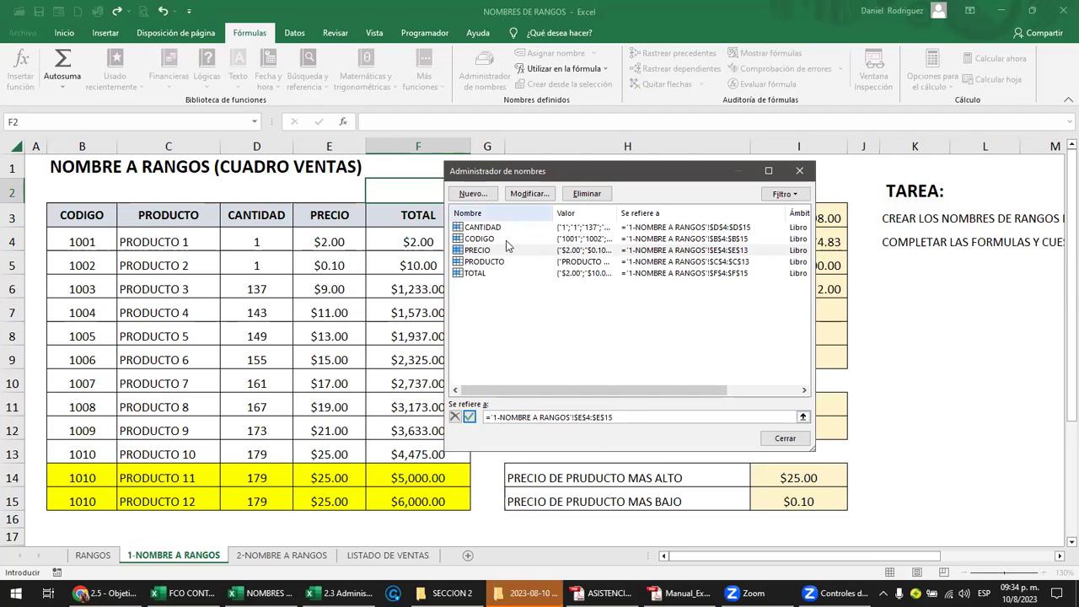
left_click(476, 272)
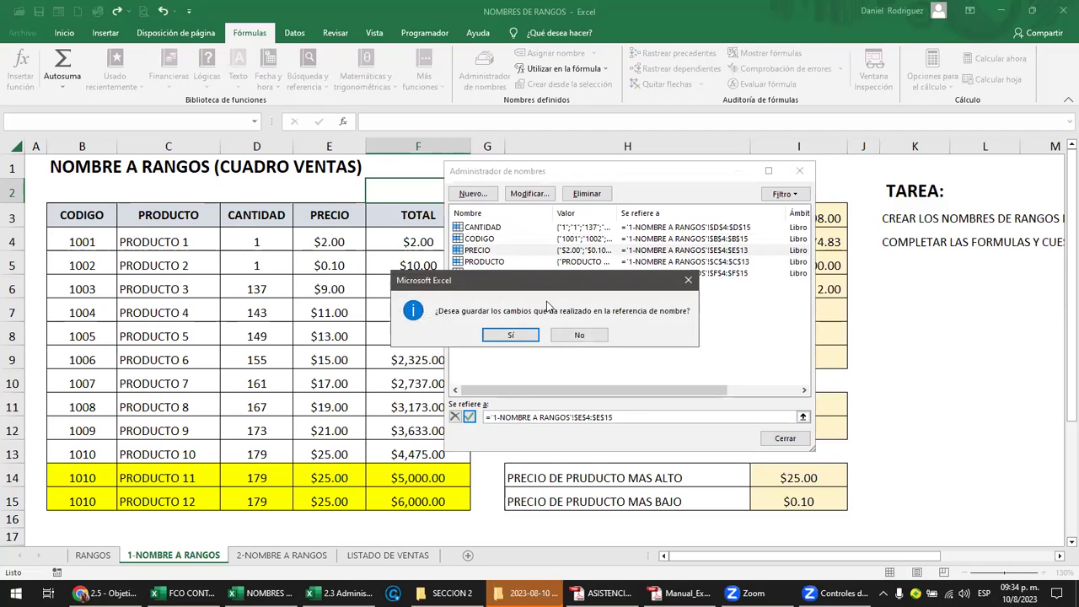
left_click(520, 335)
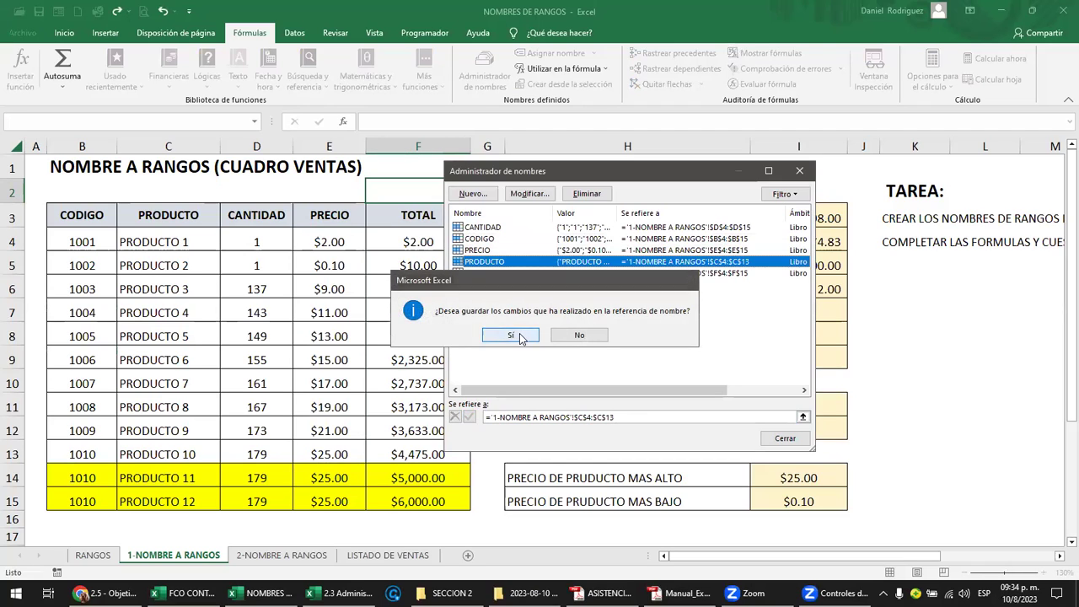
left_click(493, 250)
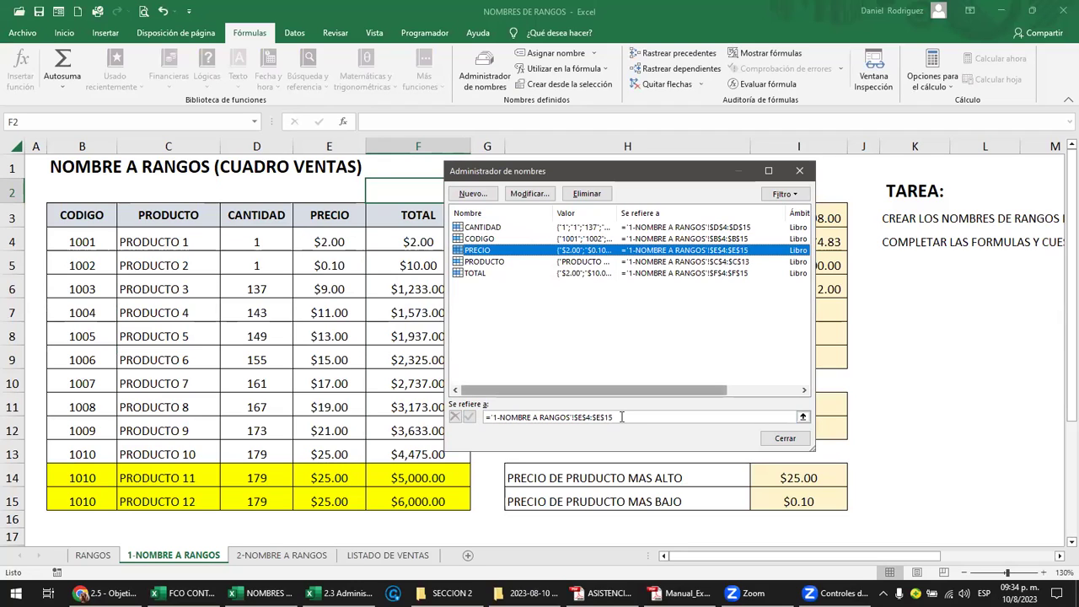
left_click(507, 263)
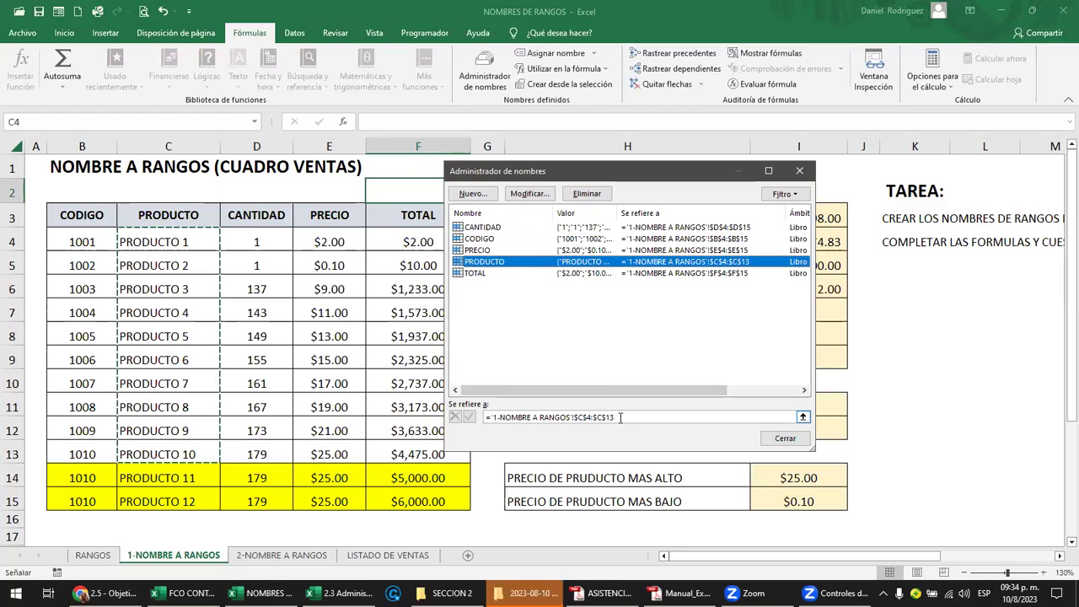
left_click(625, 420)
key("BackSpace")
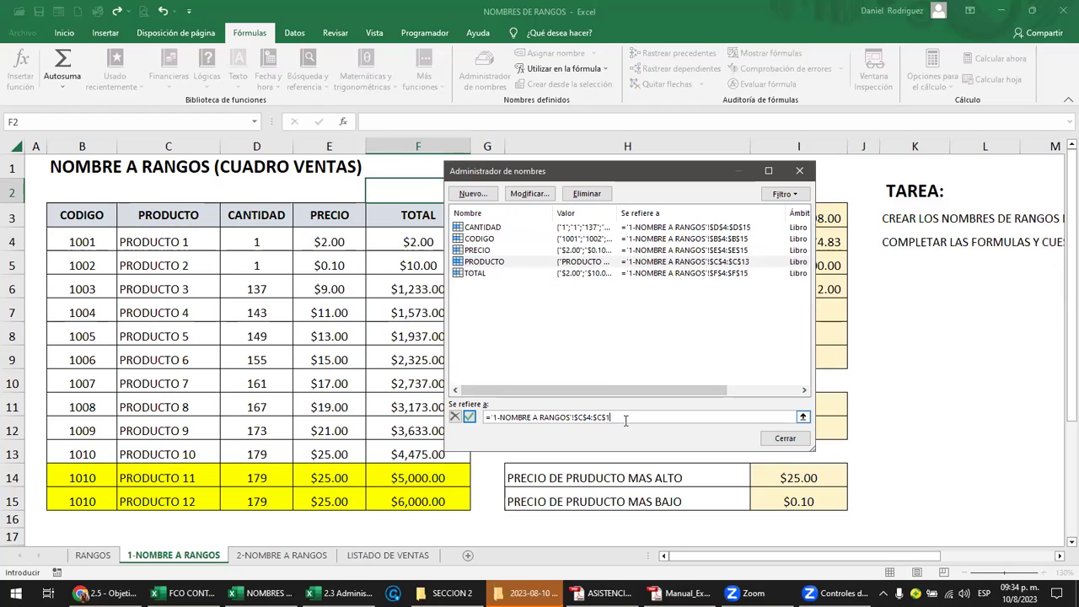
type("5")
left_click(455, 418)
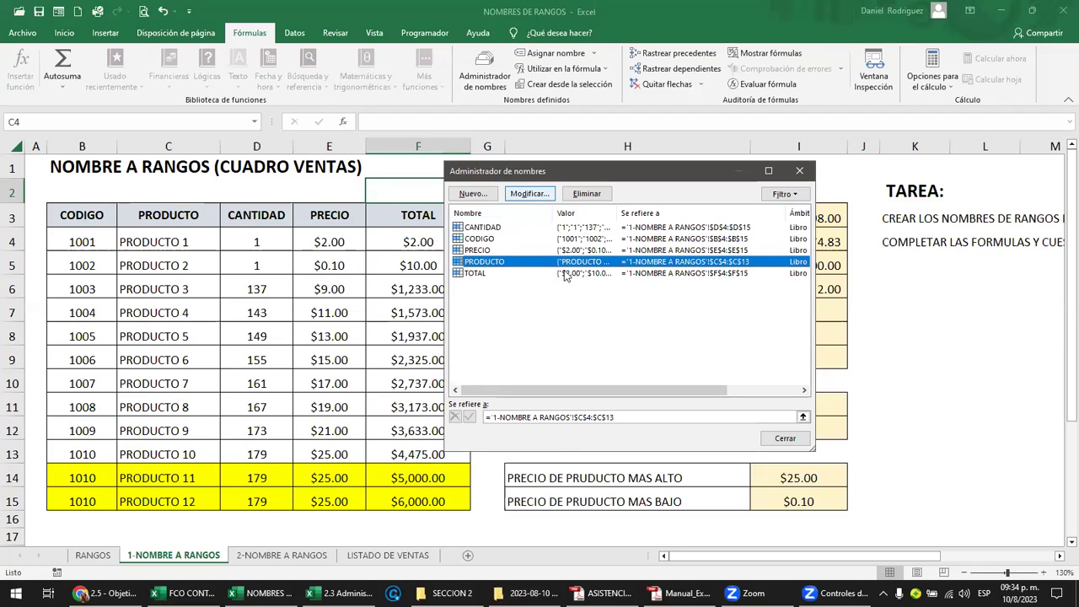
left_click(618, 417)
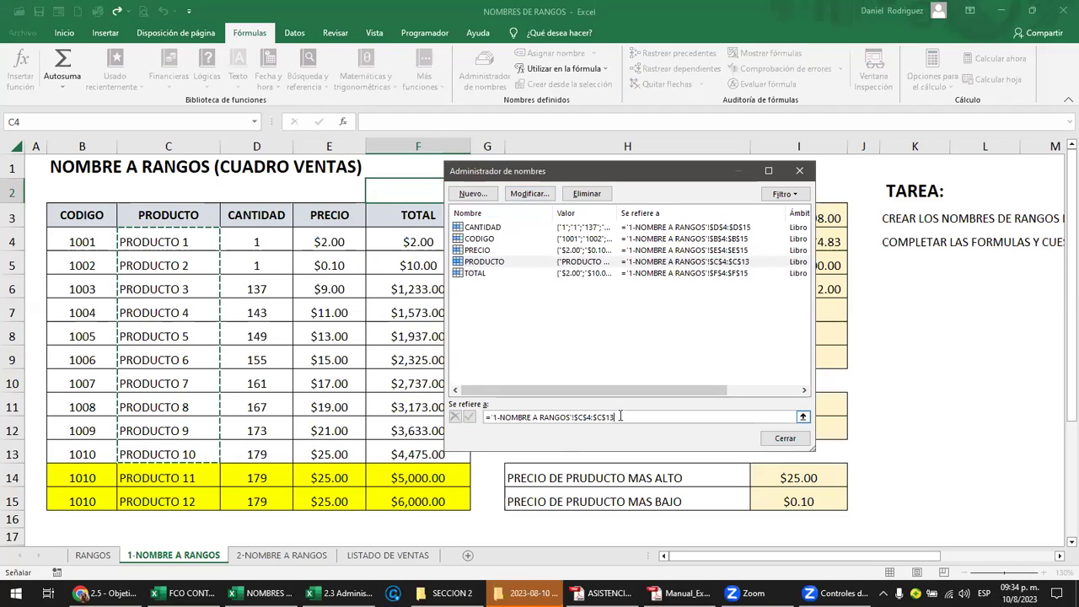
left_click(490, 262)
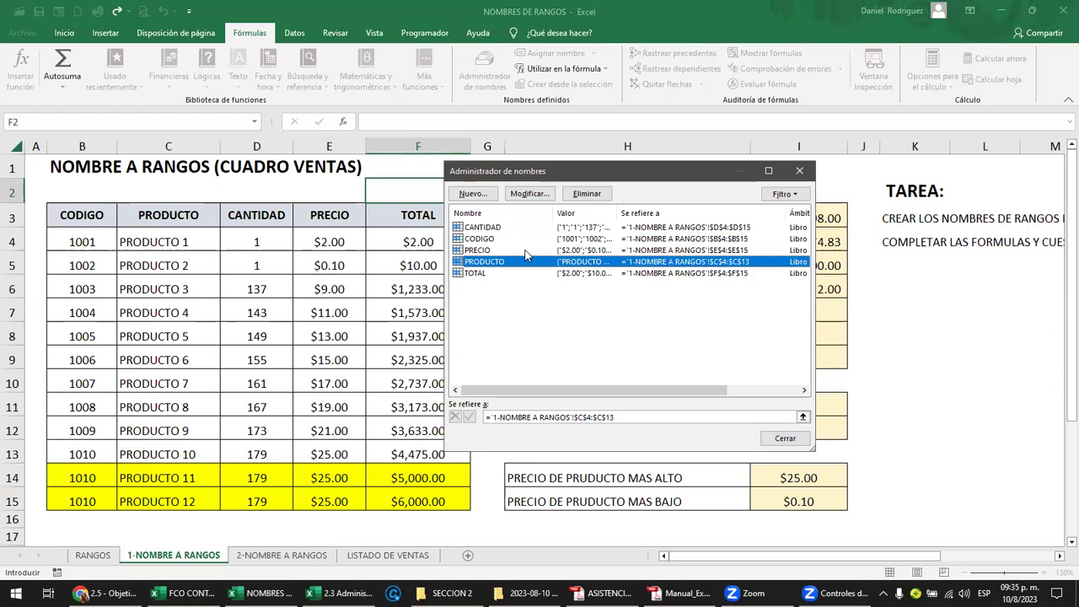
Change PRODUCTO's Se refiere a from $C$4:$C$13 to $C$4:$C$15 and accept.
left_click(529, 194)
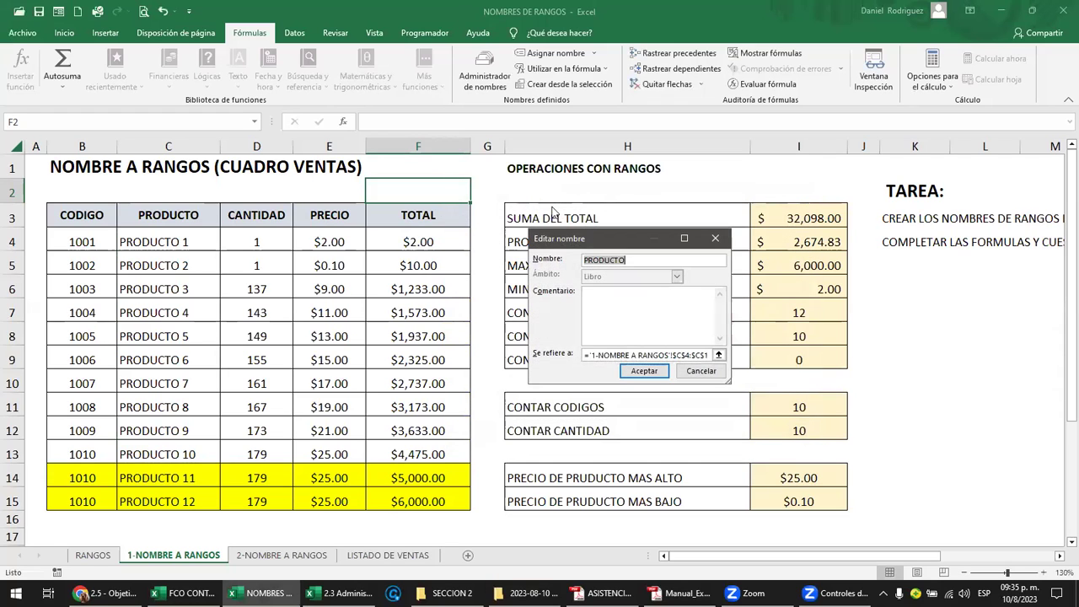
left_click_drag(611, 245, 573, 212)
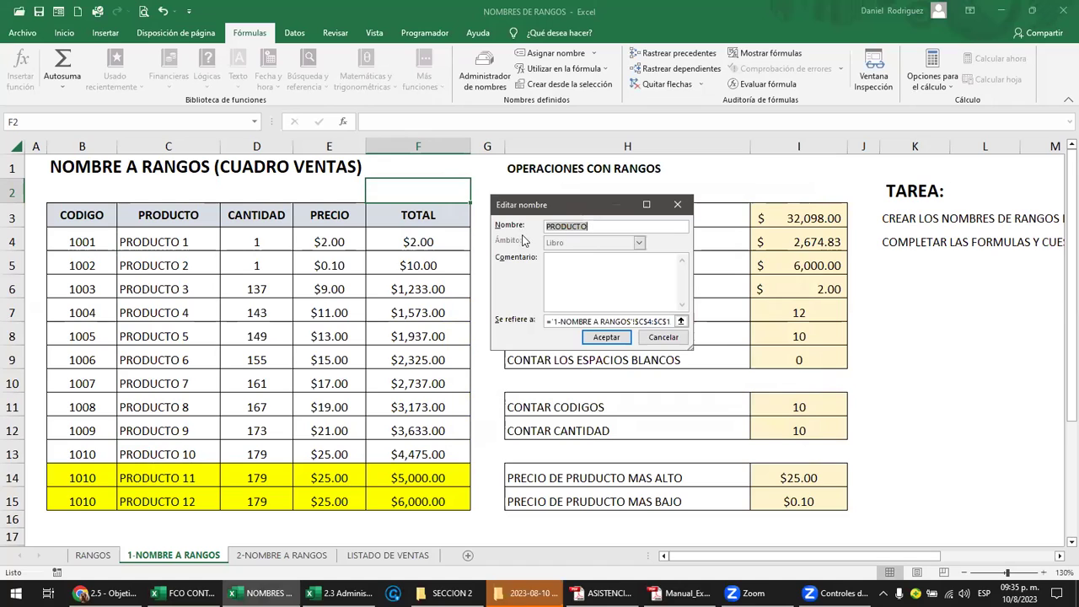
left_click(592, 228)
left_click_drag(593, 229, 541, 230)
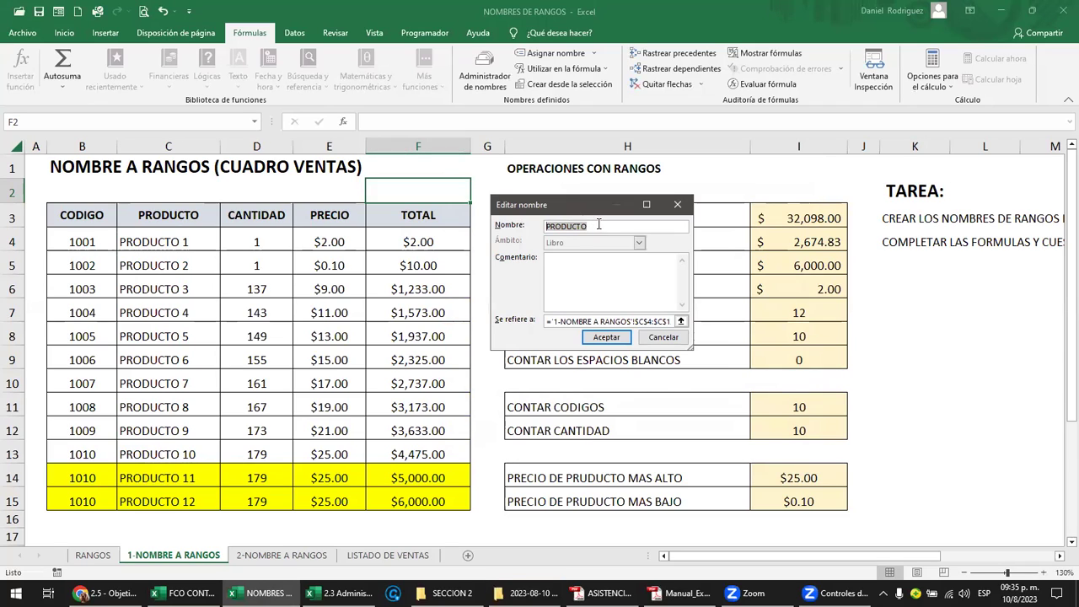
left_click(680, 321)
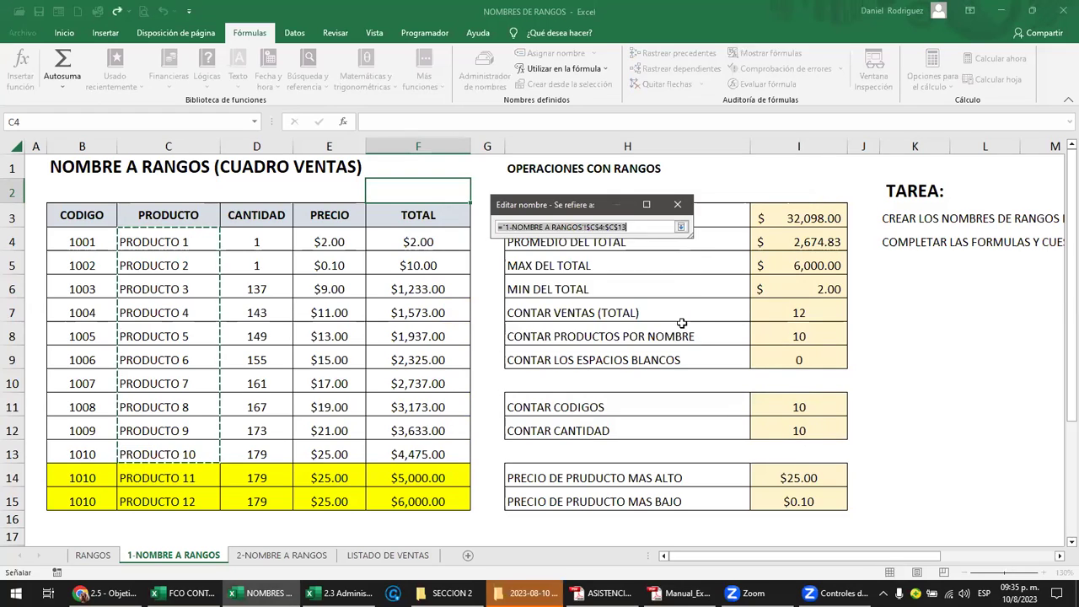
left_click(640, 227)
key("BackSpace")
type("5")
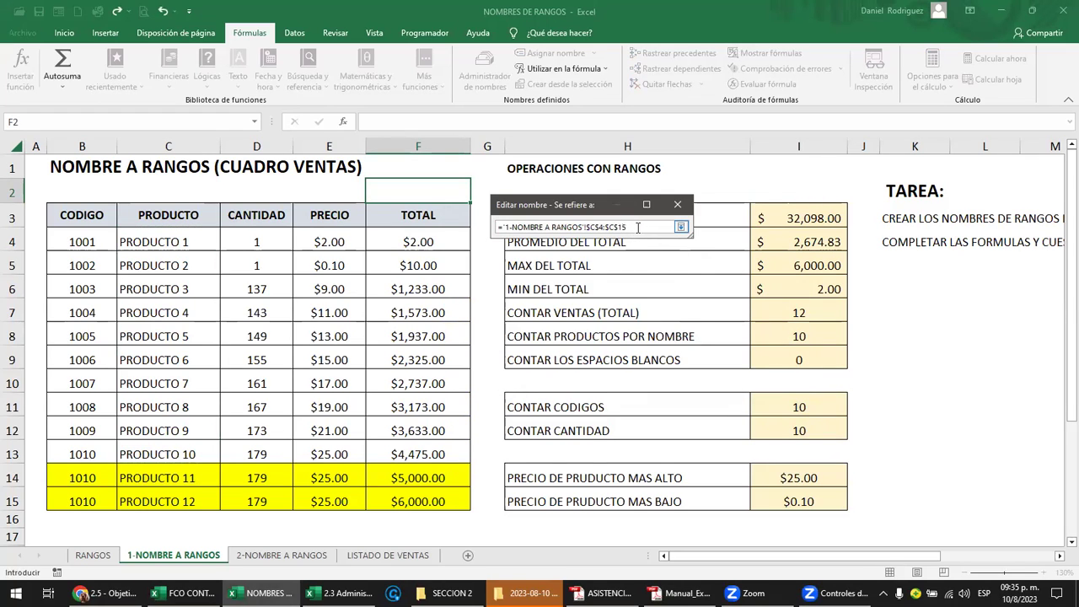
left_click(680, 227)
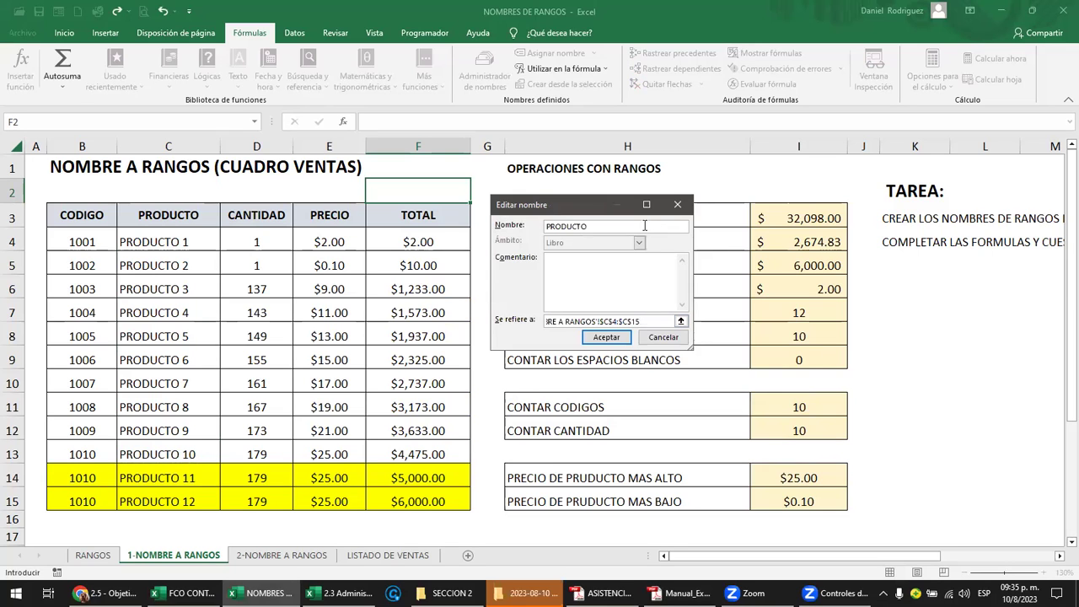
left_click(614, 338)
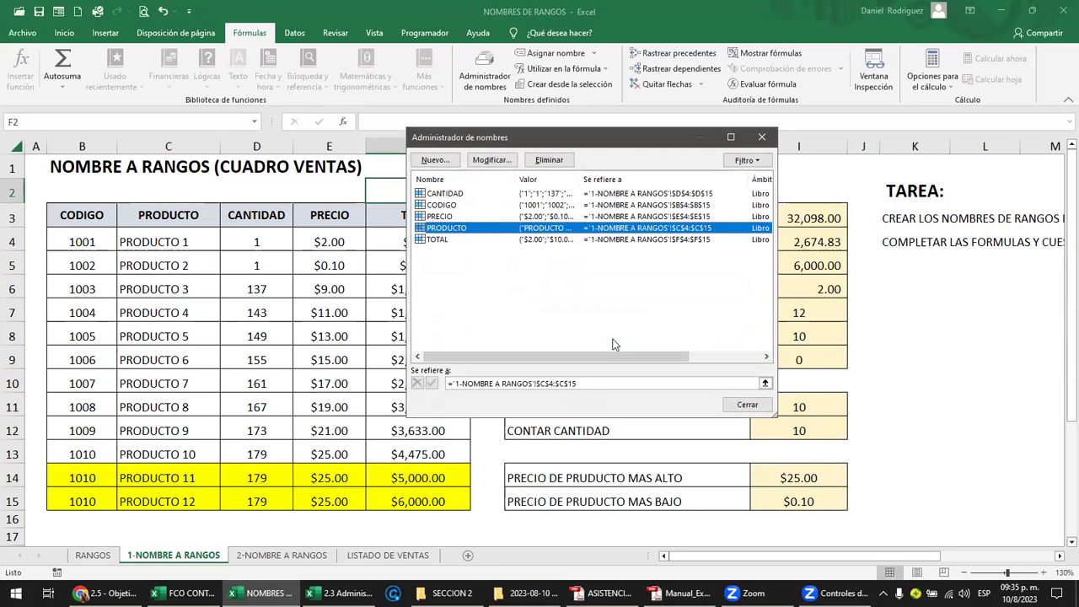
Check that CANTIDAD, CODIGO, PRECIO, PRODUCTO and TOTAL all end at row 15, then close Name Manager.
left_click(458, 194)
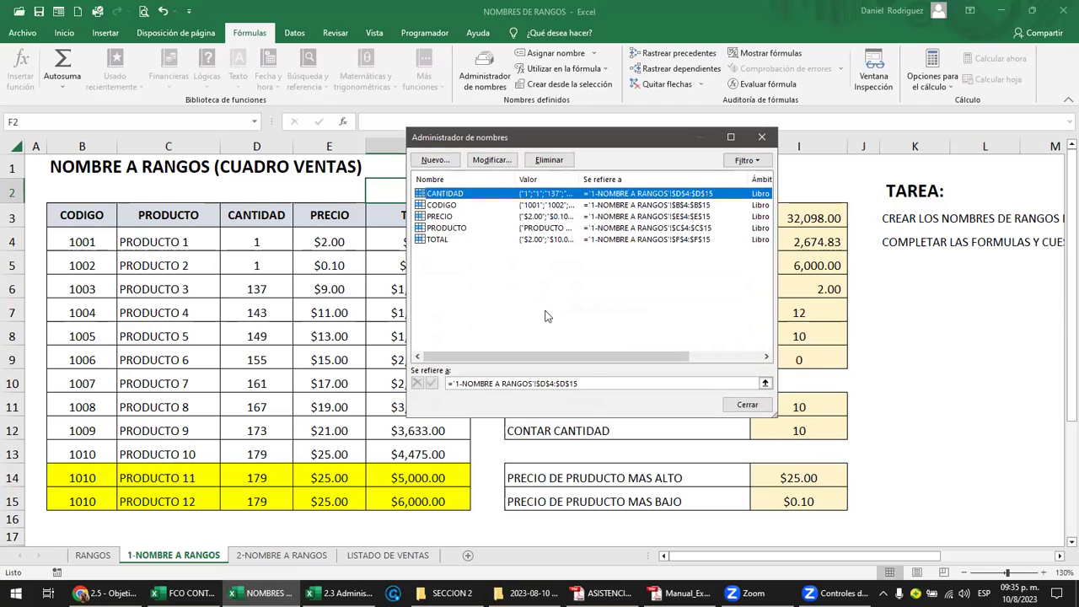
left_click(444, 205)
left_click(438, 217)
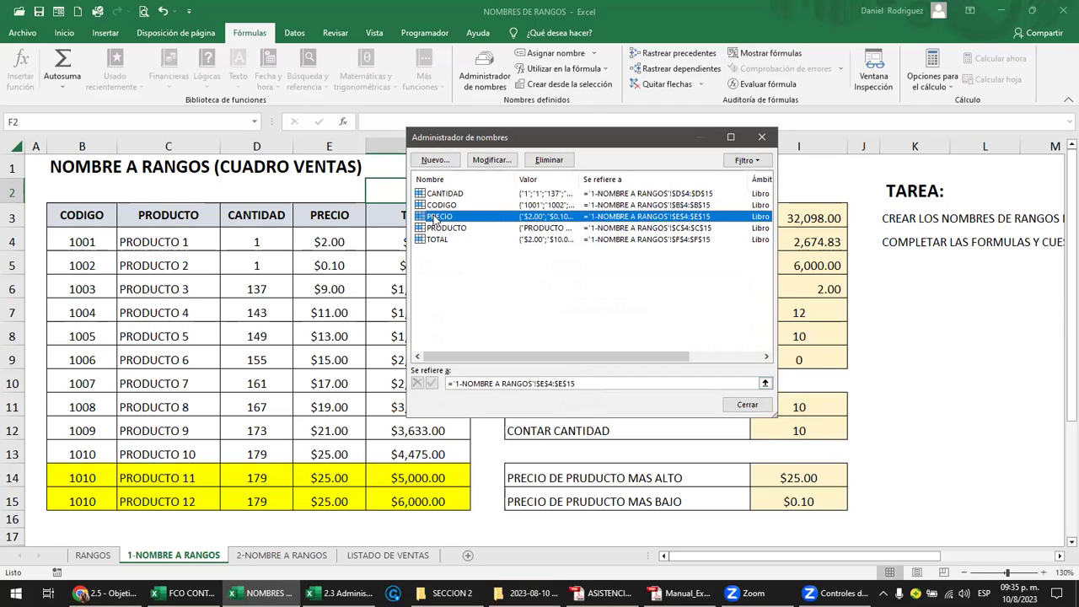
left_click(451, 229)
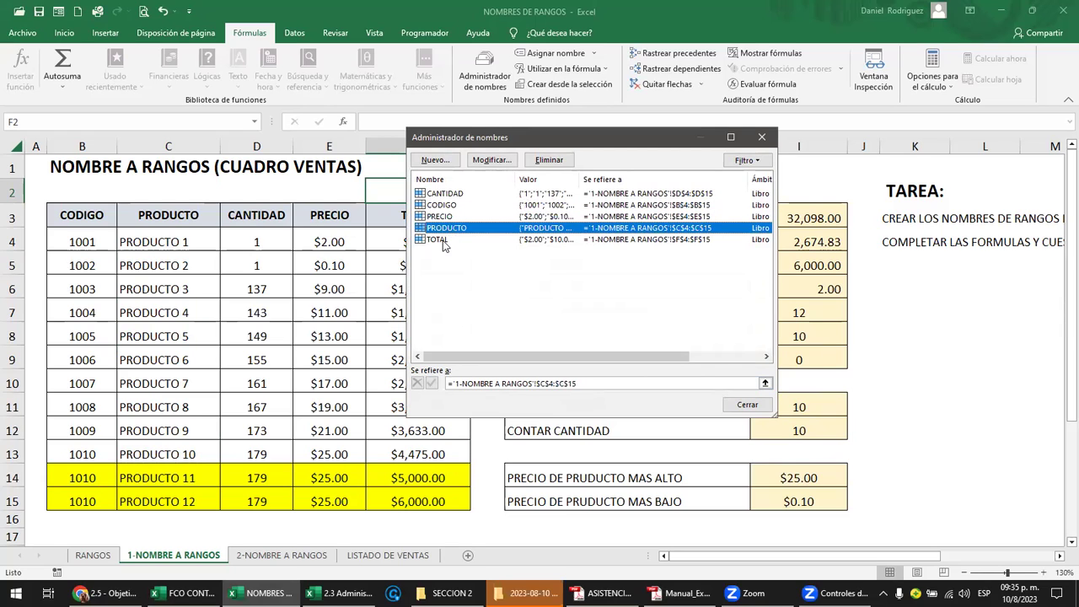
left_click(443, 240)
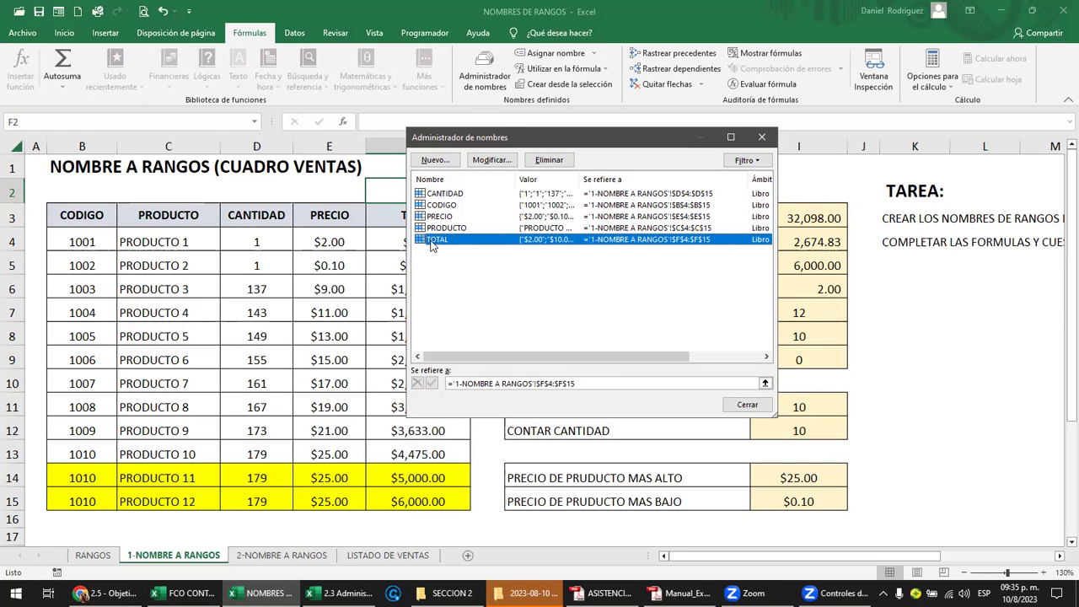
left_click(489, 161)
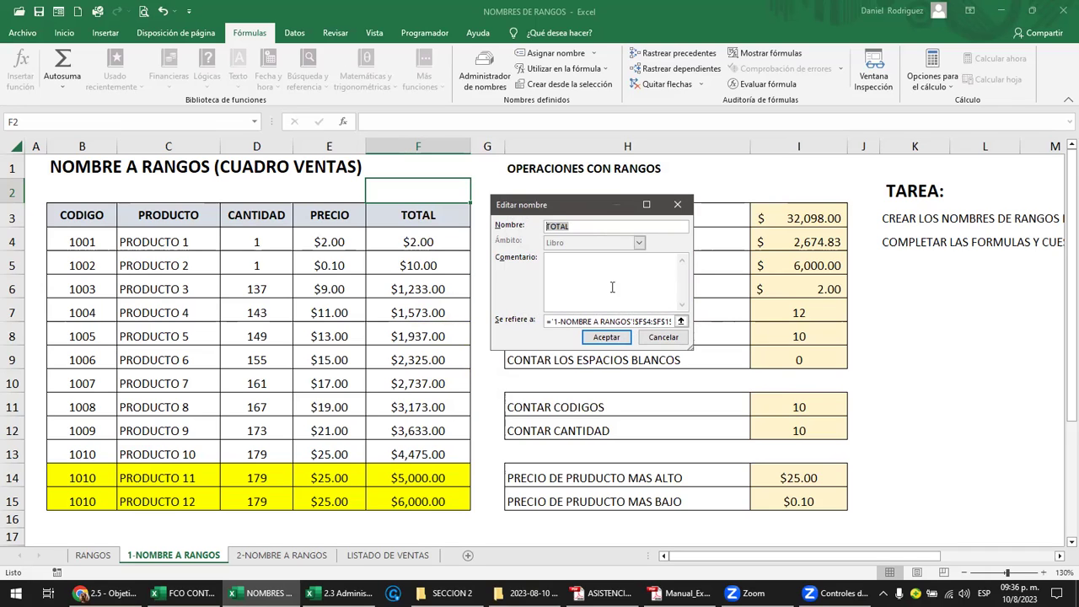
left_click(662, 337)
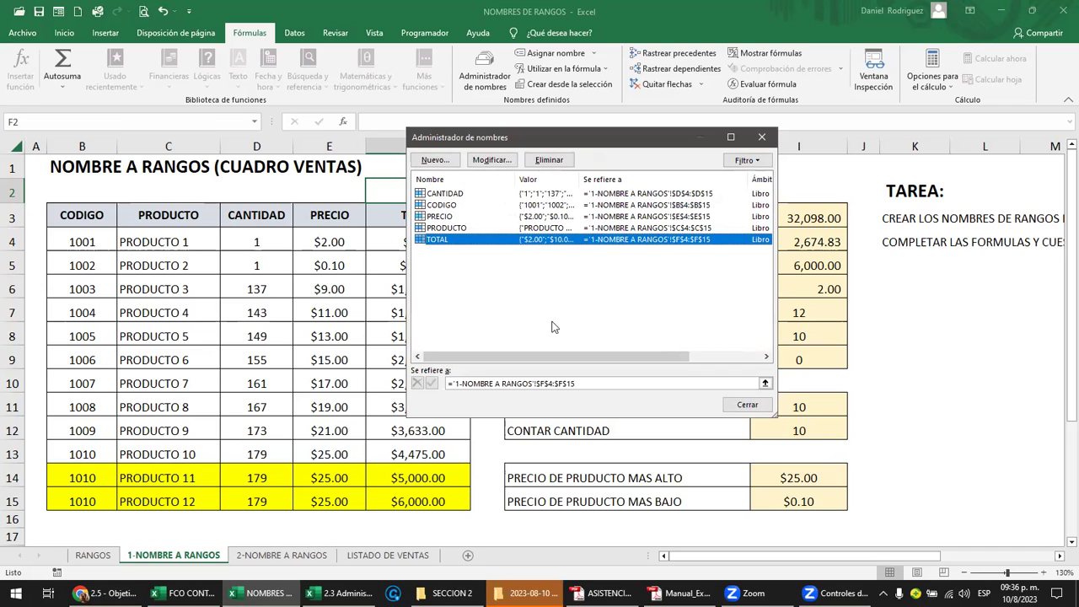
left_click(740, 405)
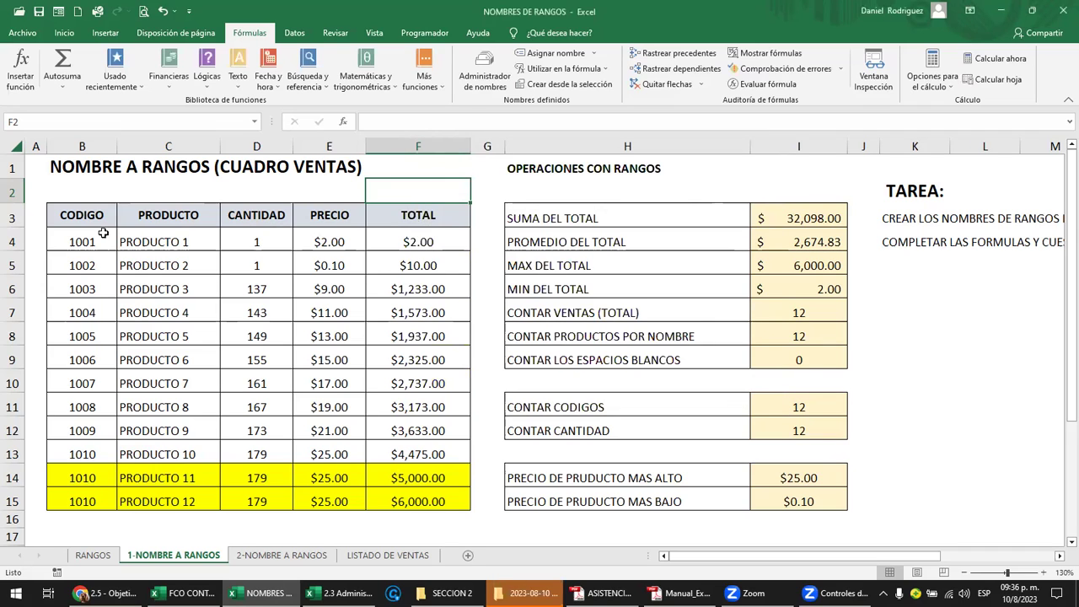
left_click(254, 122)
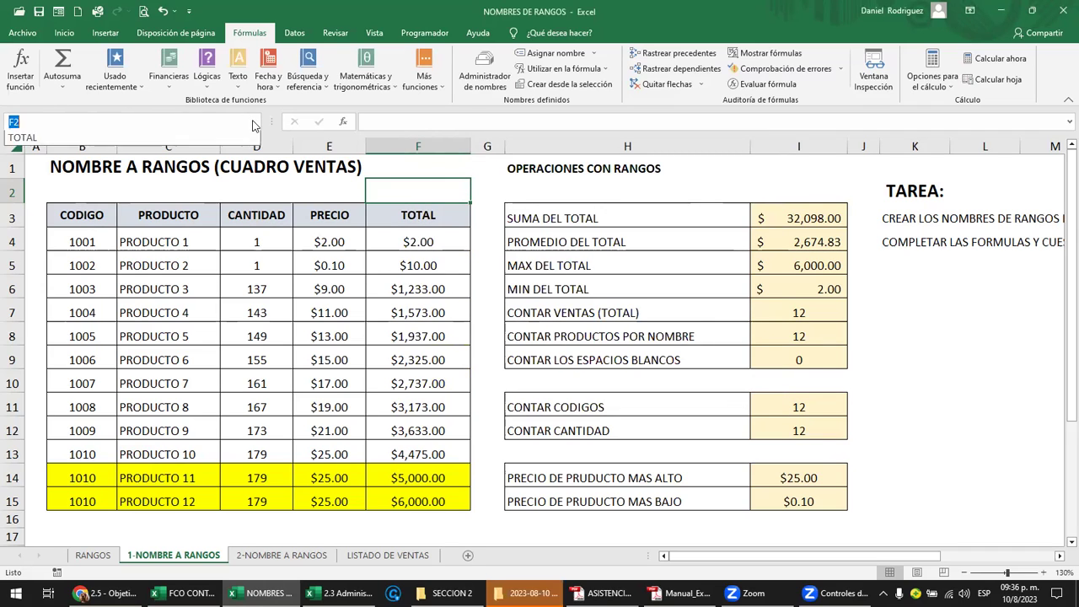
left_click(218, 139)
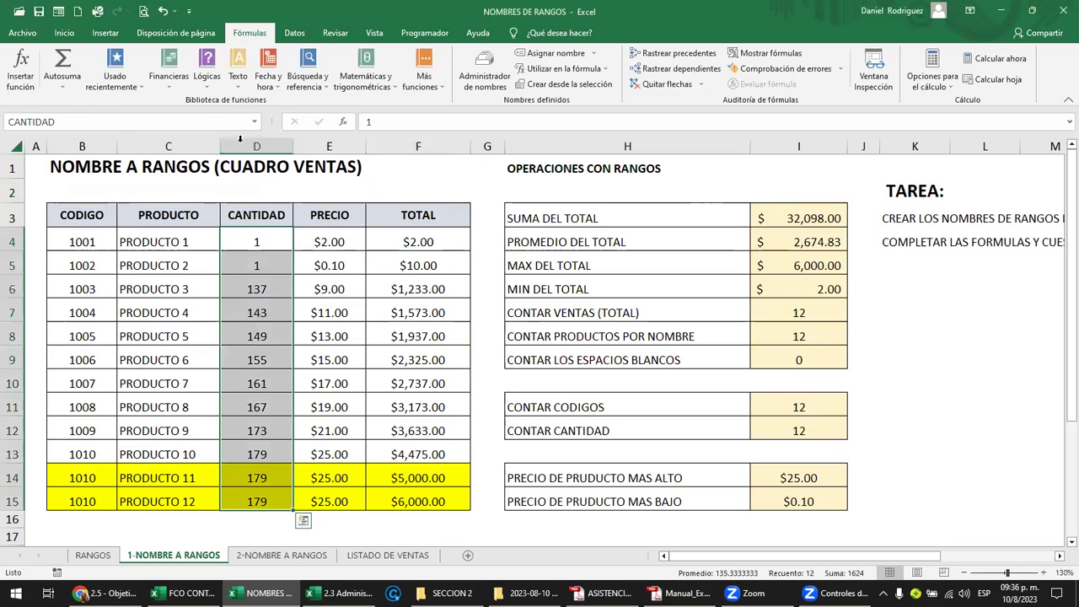
left_click(253, 122)
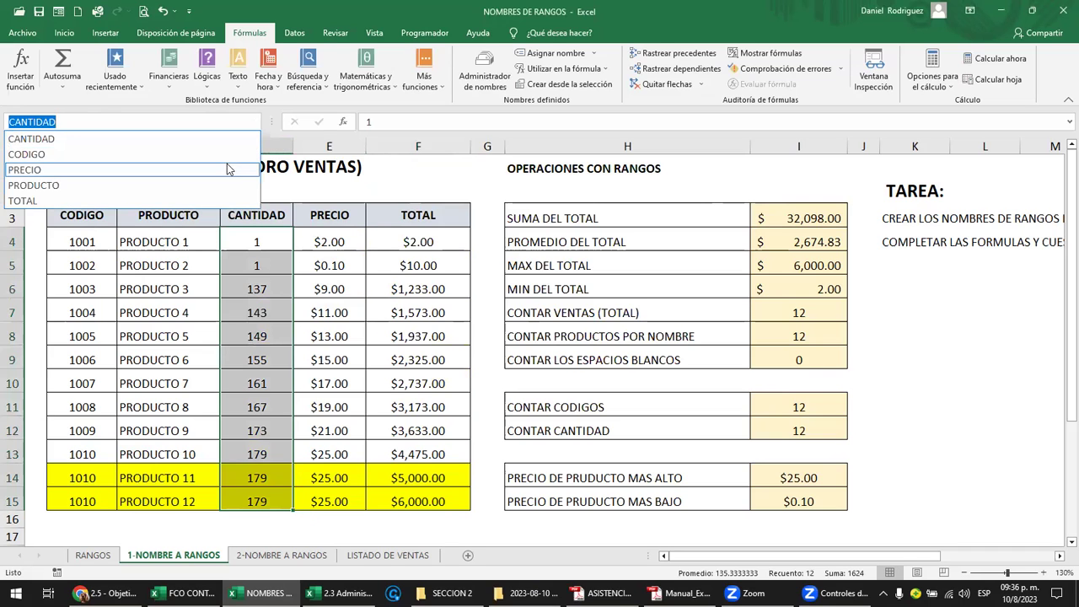
left_click(231, 154)
left_click(254, 121)
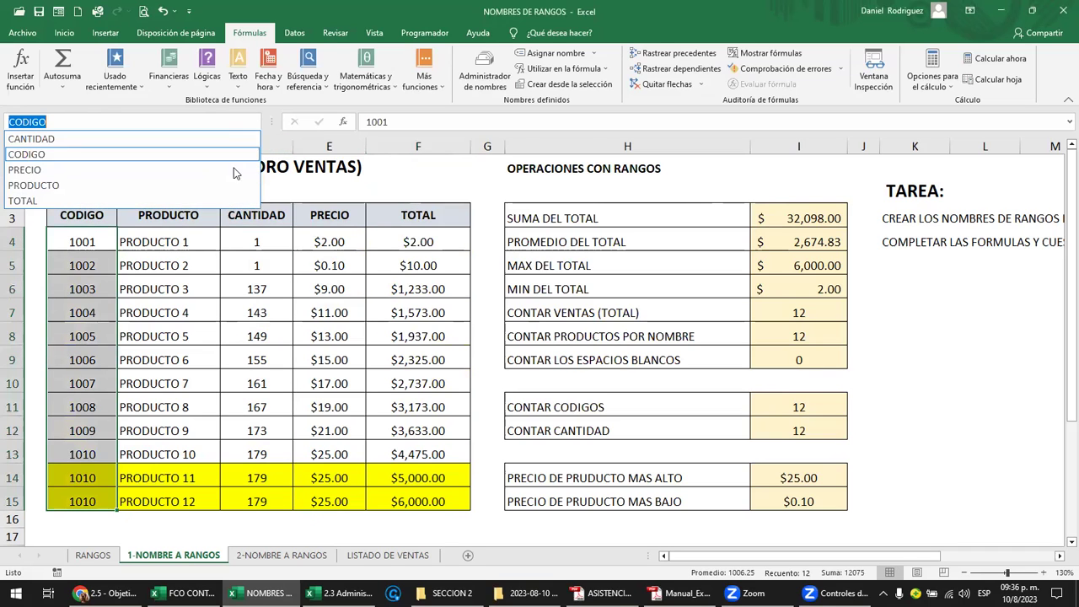
left_click(223, 183)
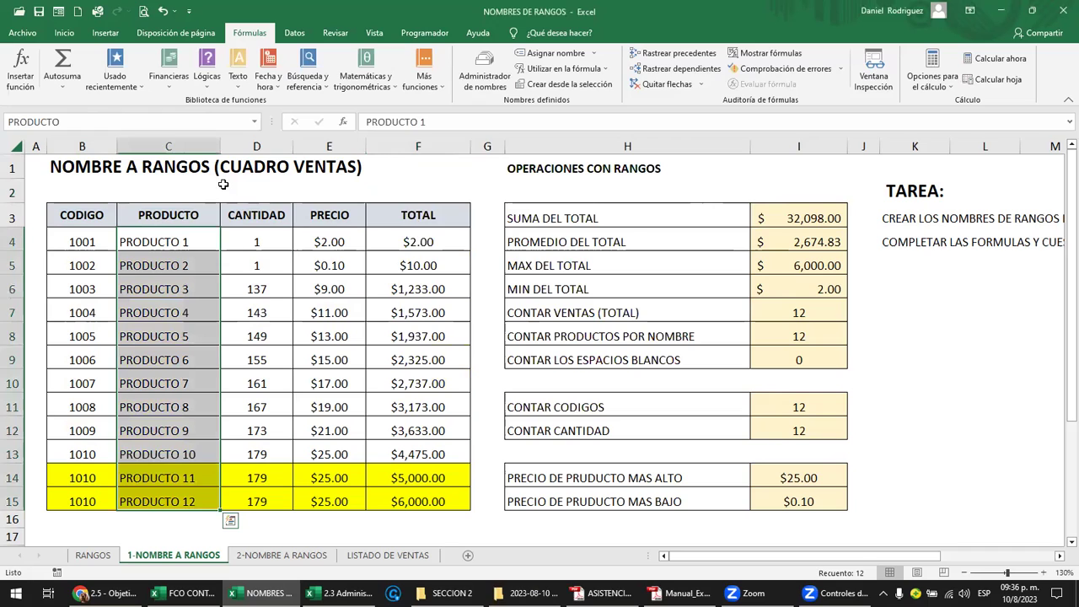
left_click(493, 220)
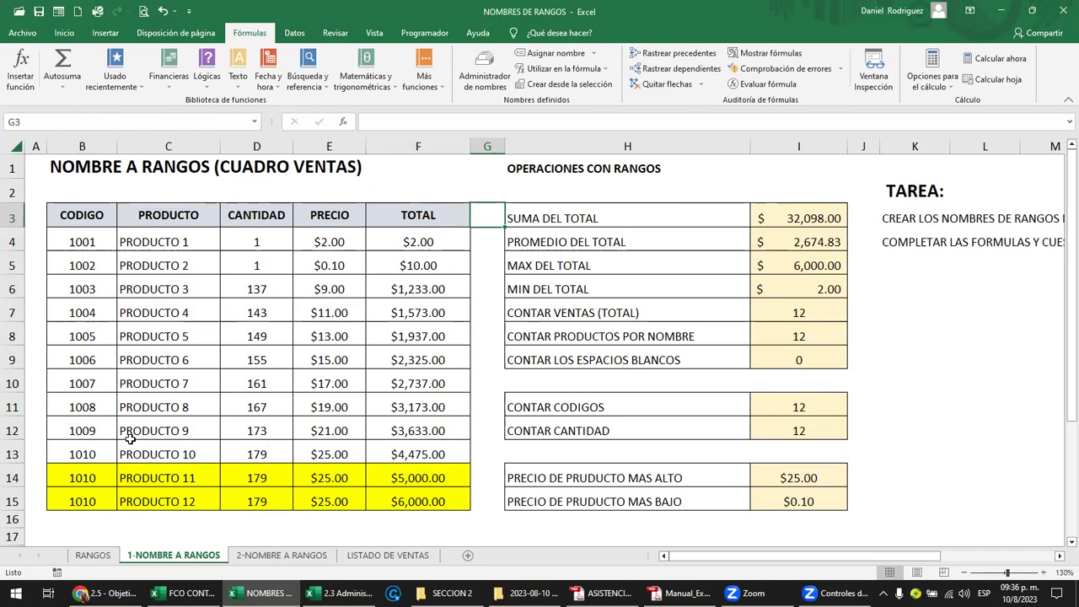
left_click_drag(82, 146, 397, 168)
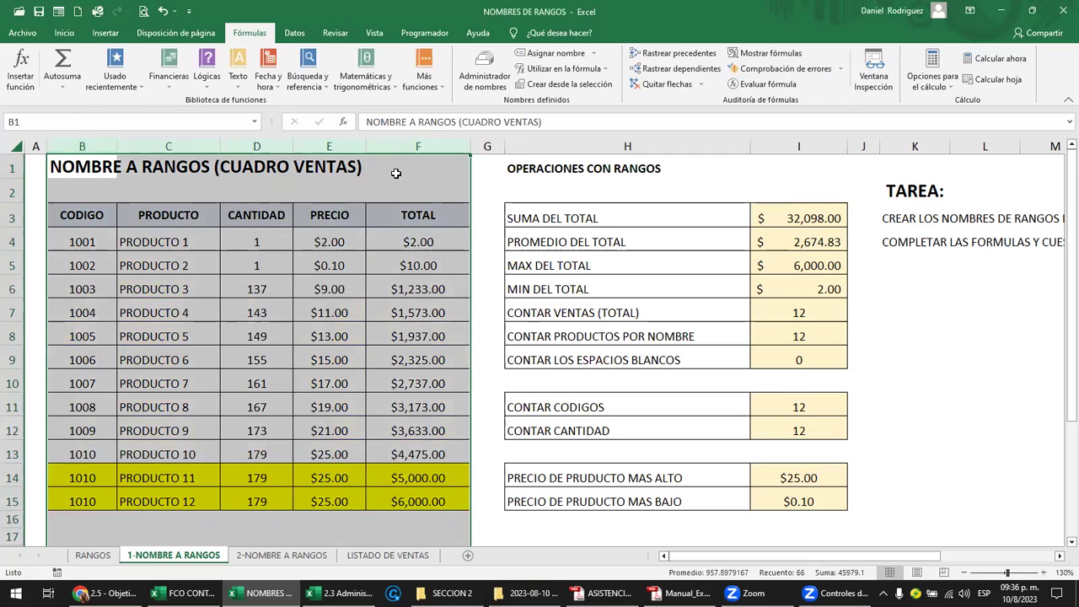
left_click(398, 237)
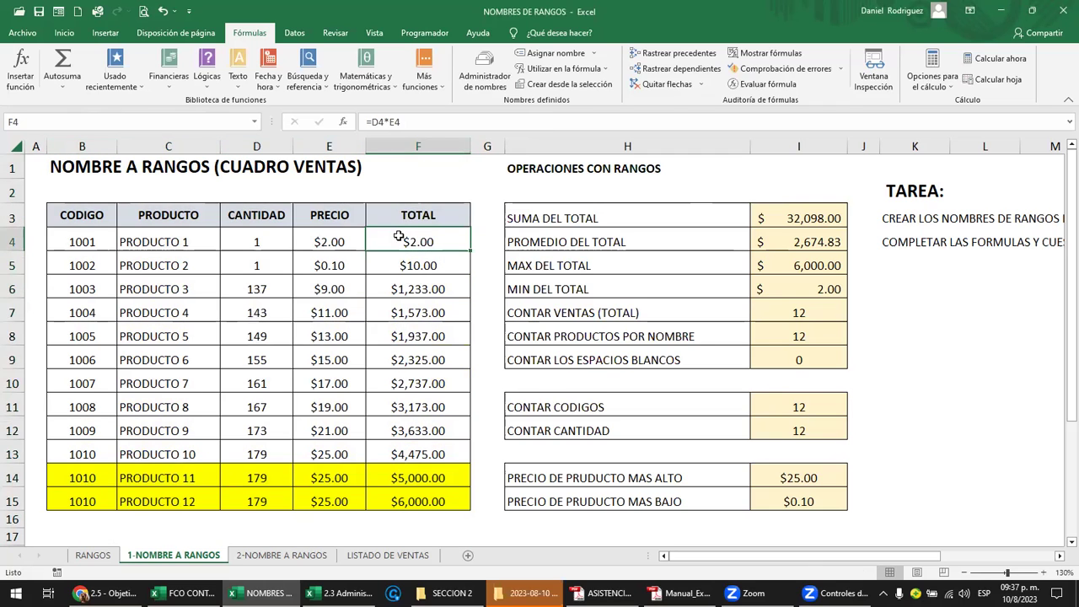
Insert a new column G after TOTAL with the header IVA.
right_click(491, 148)
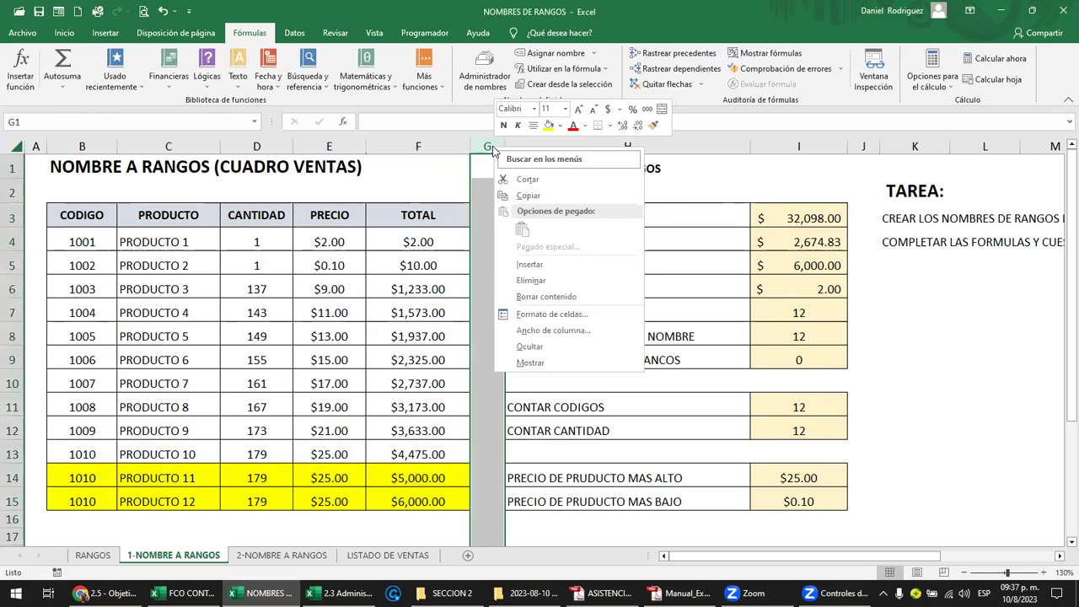
left_click(540, 272)
left_click(497, 215)
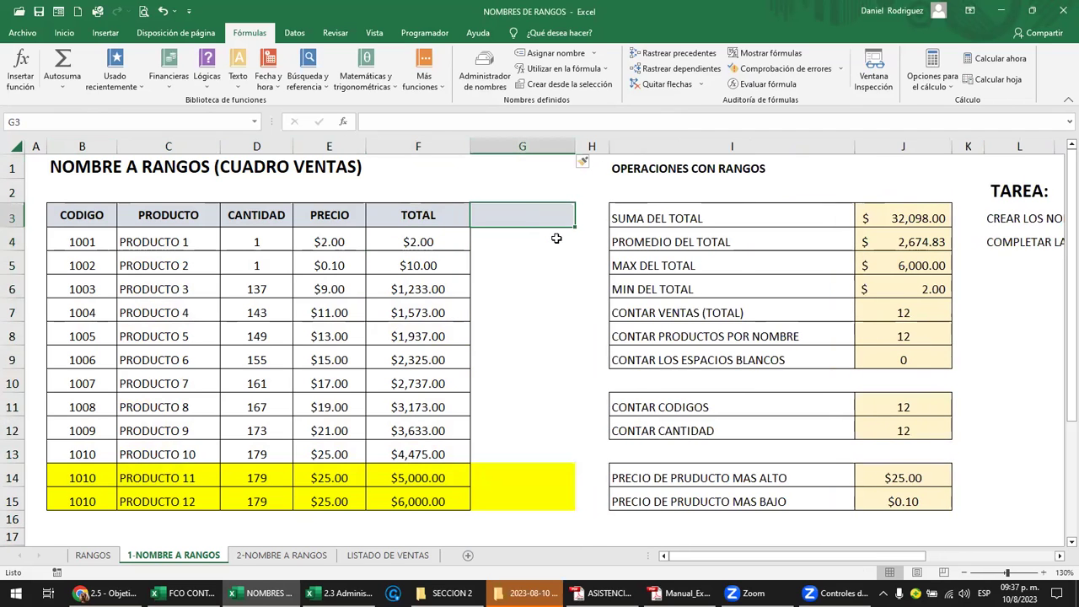
type("IVA")
key("Return")
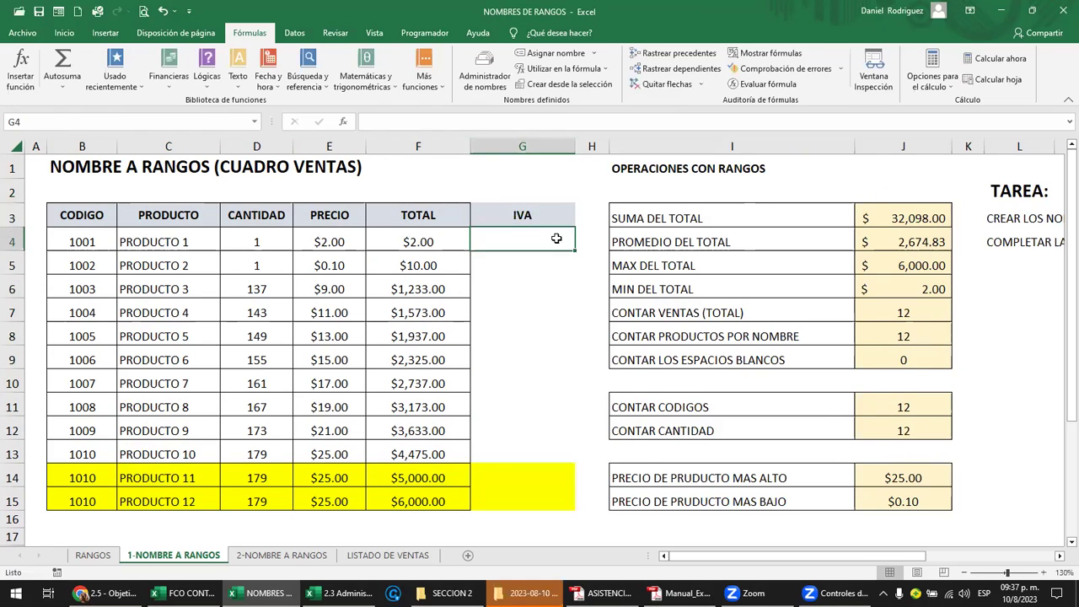
Enter =F4*13% in G4 and fill it down to row 15.
type("=")
key("Left")
type("*13")
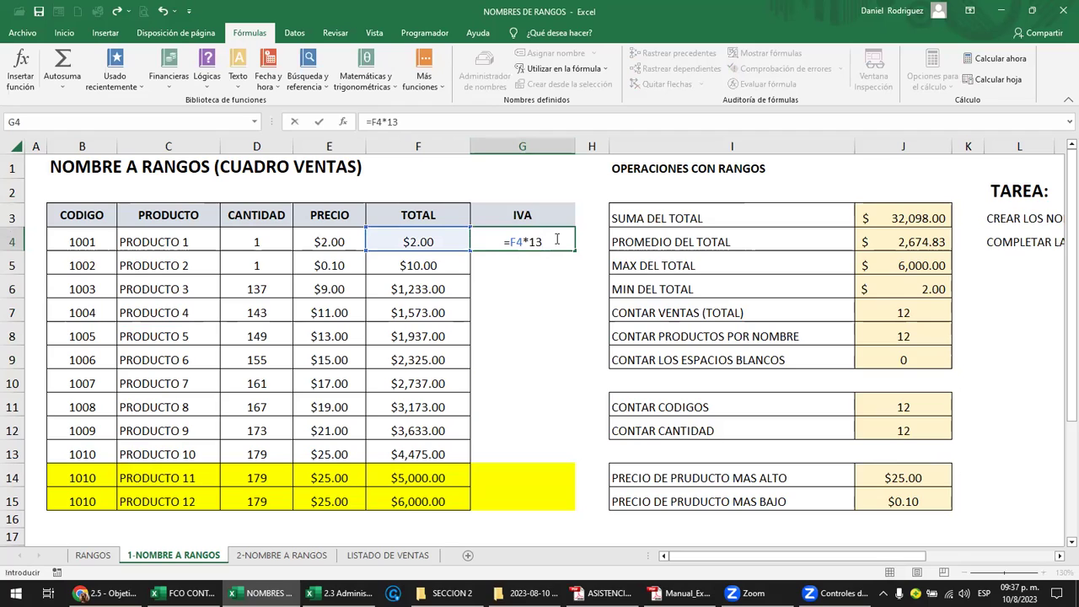
type("%")
key("Return")
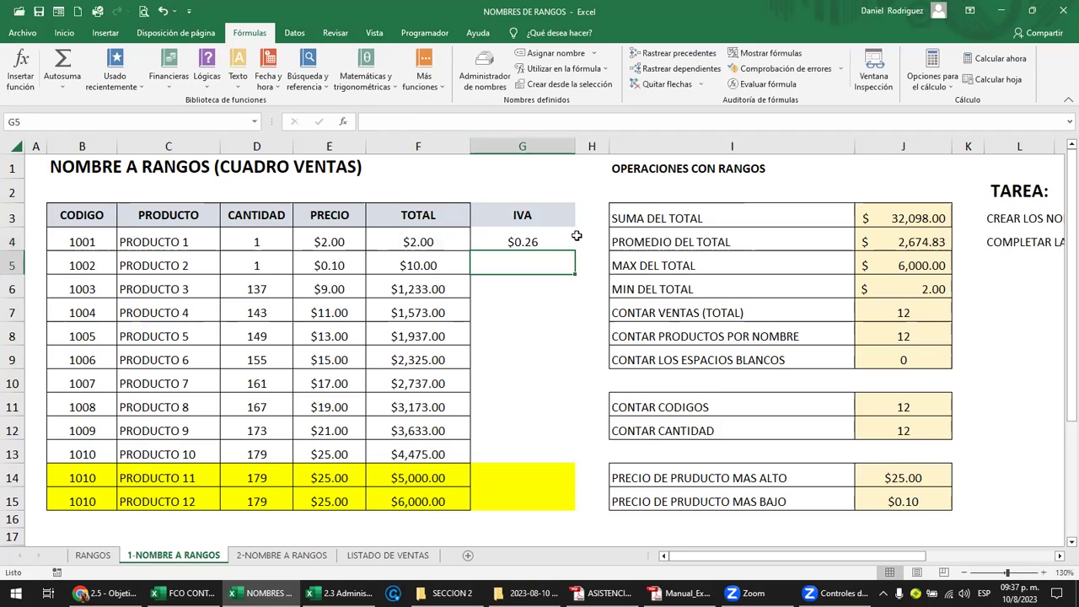
left_click(564, 237)
double_click(574, 252)
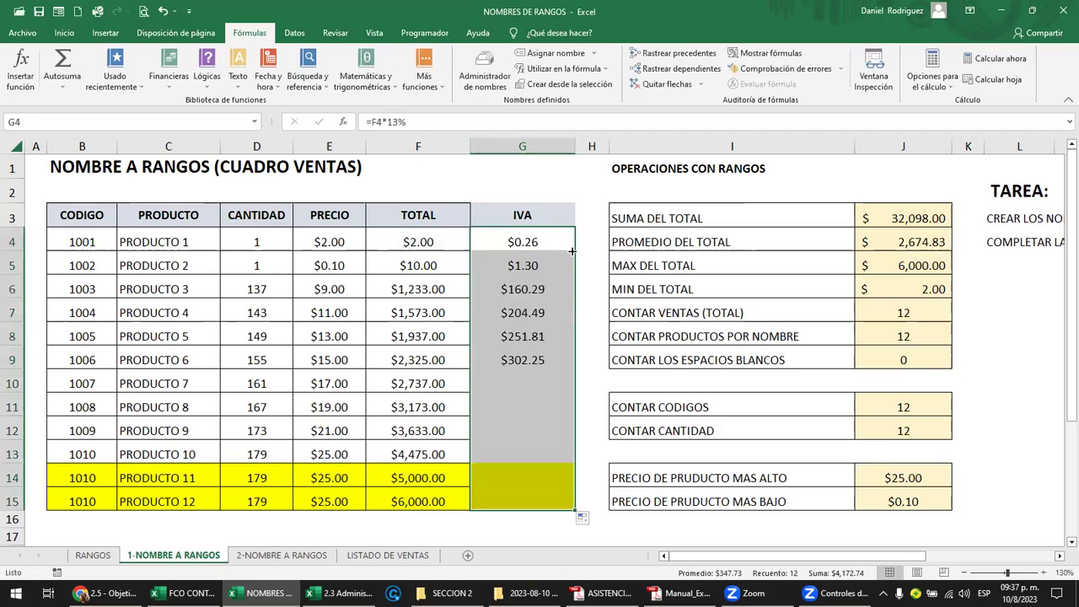
left_click(517, 220)
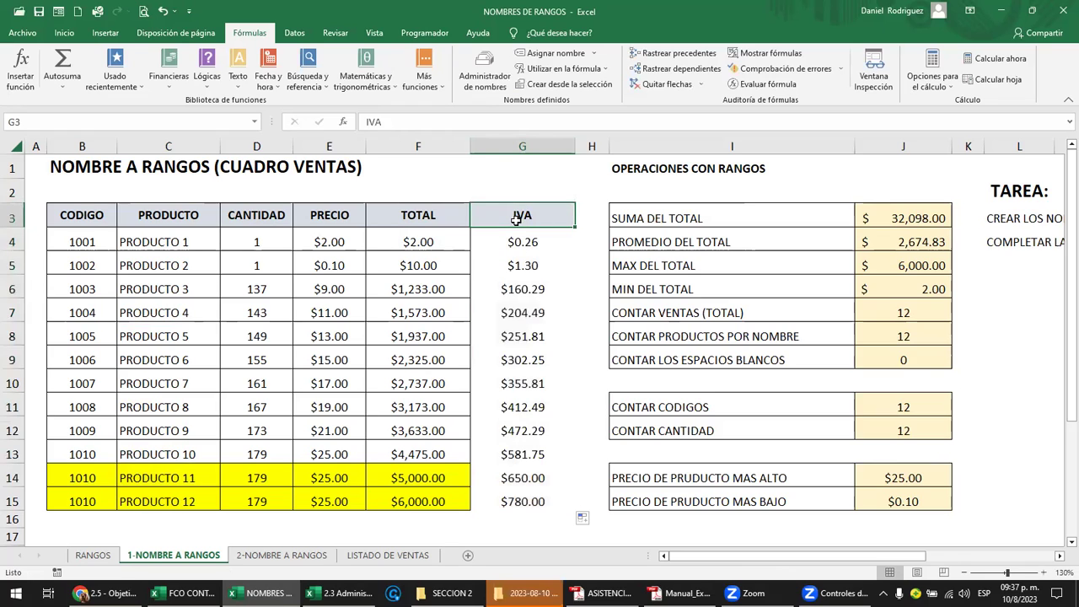
left_click(255, 122)
left_click(255, 123)
left_click(539, 192)
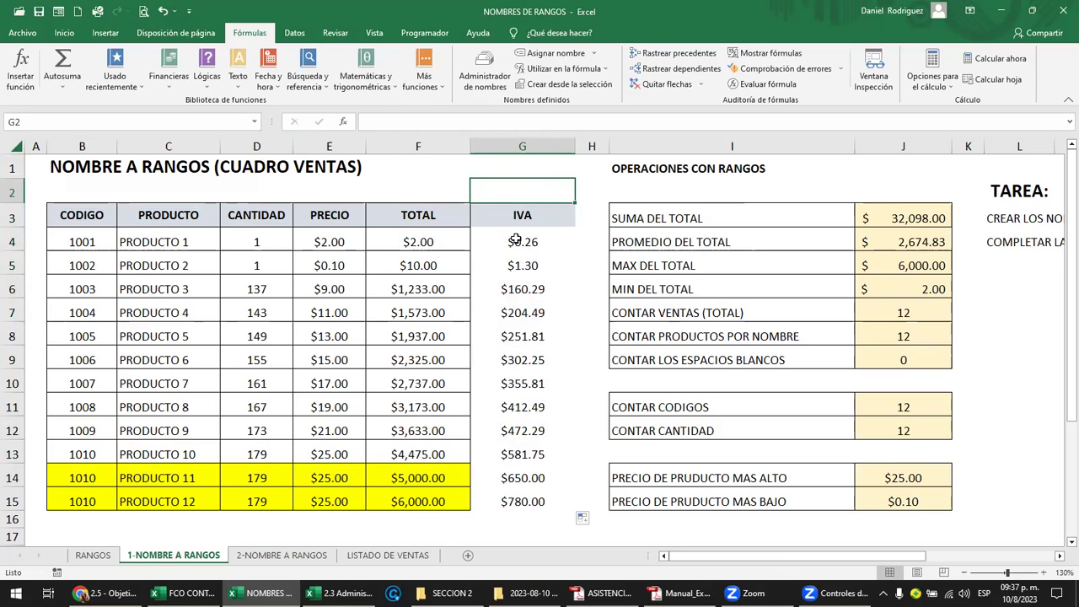
Name the cells G4:G15 'IVA' using Definir nombre.
left_click_drag(515, 242, 524, 378)
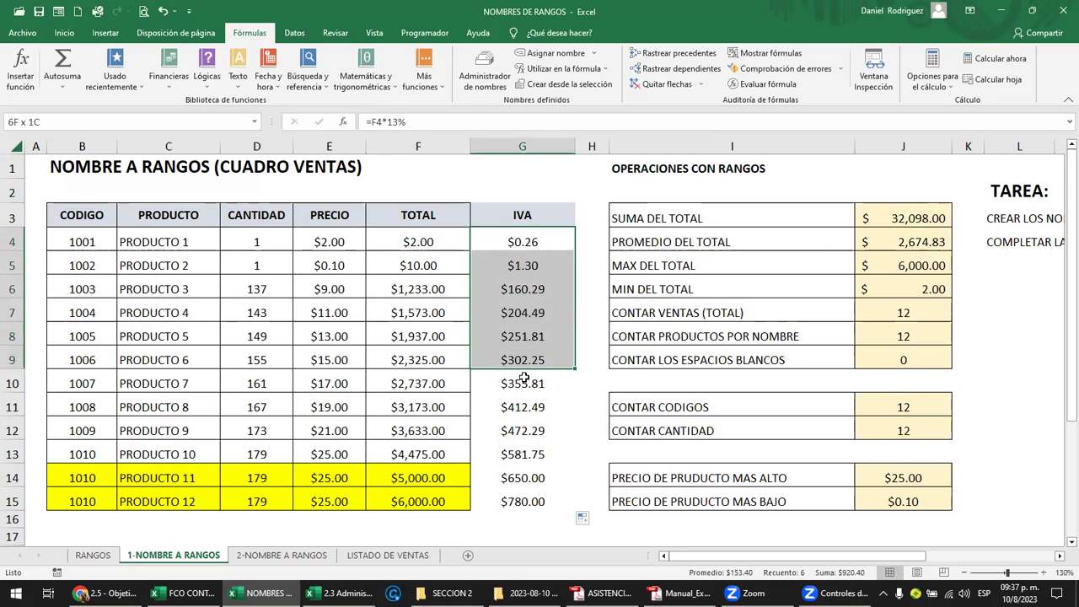
left_click_drag(524, 378, 521, 503)
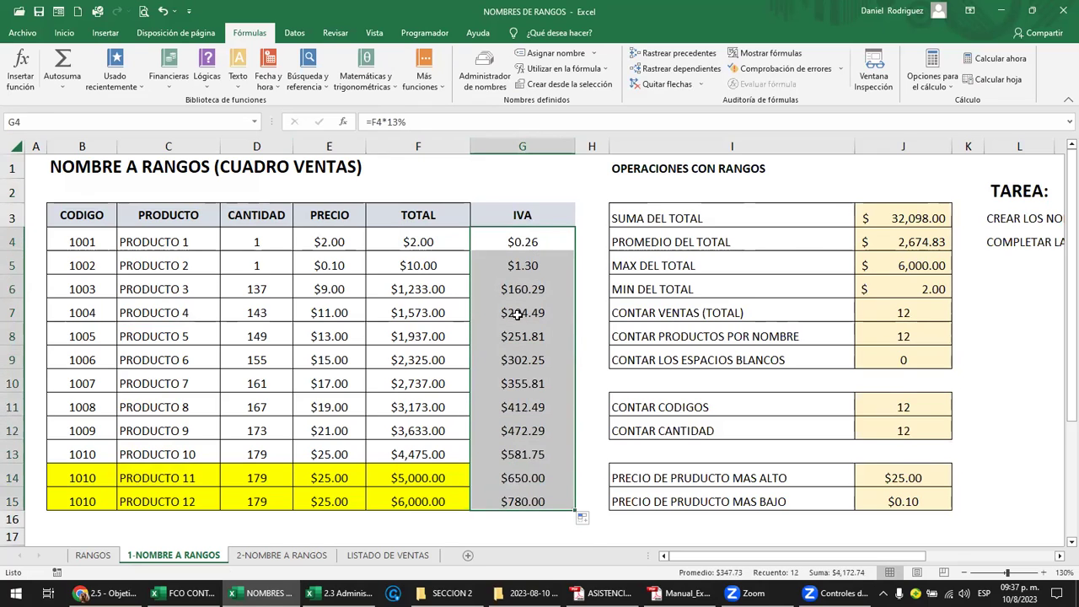
right_click(521, 250)
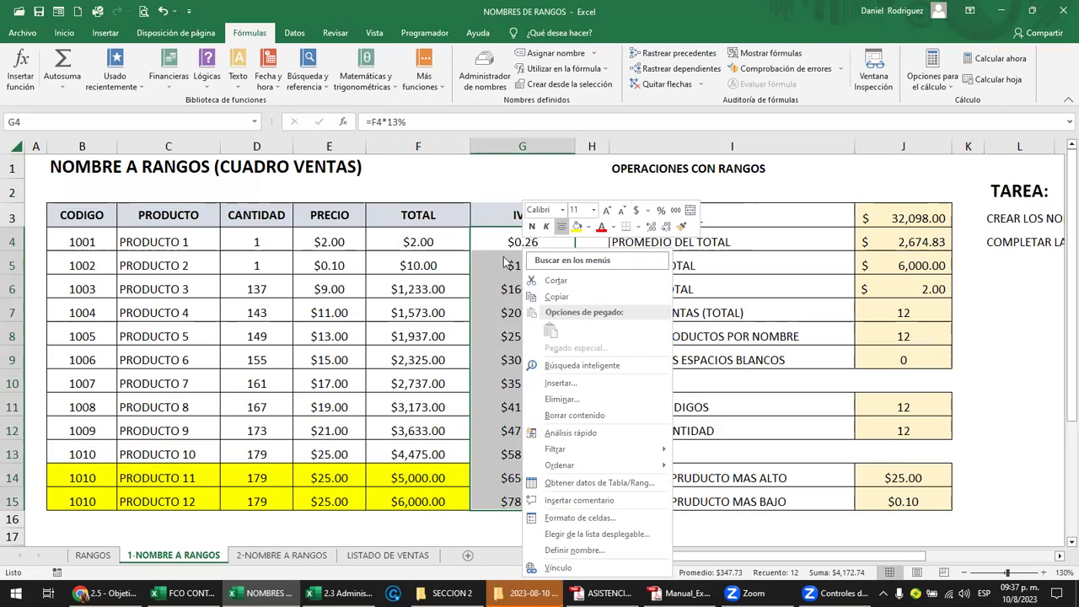
left_click(615, 551)
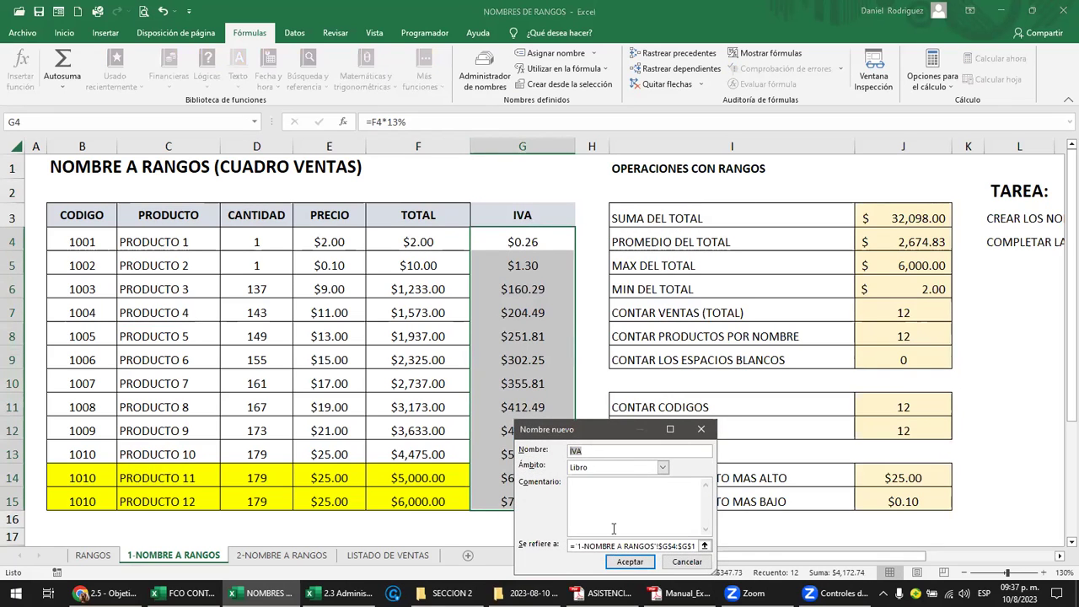
left_click_drag(611, 435, 381, 244)
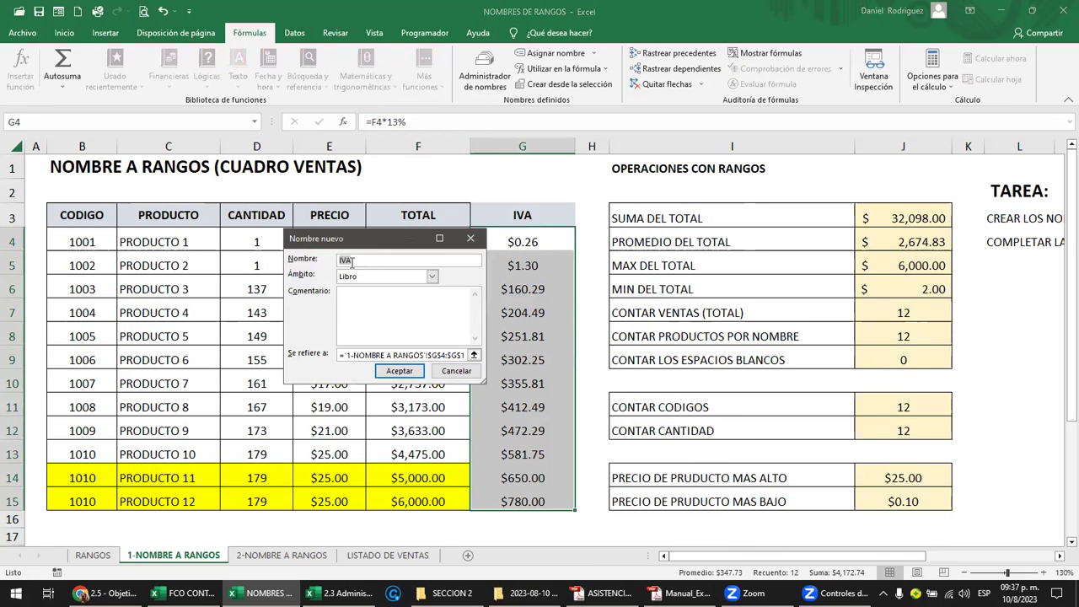
left_click(412, 371)
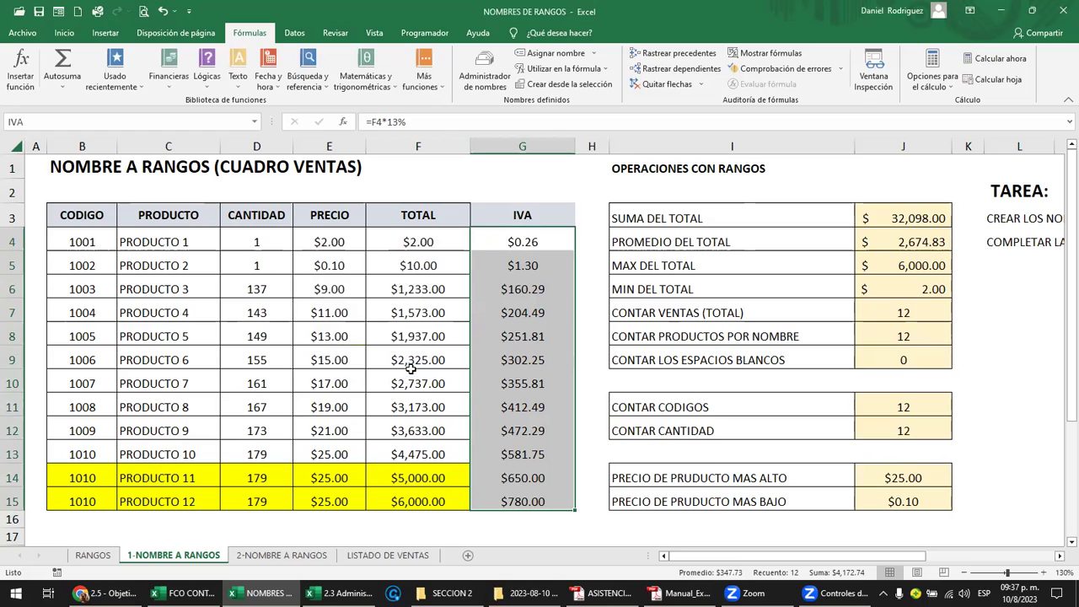
Jump to IVA from the Name Box, then enter =SUMA(IVA) in J2.
left_click(593, 217)
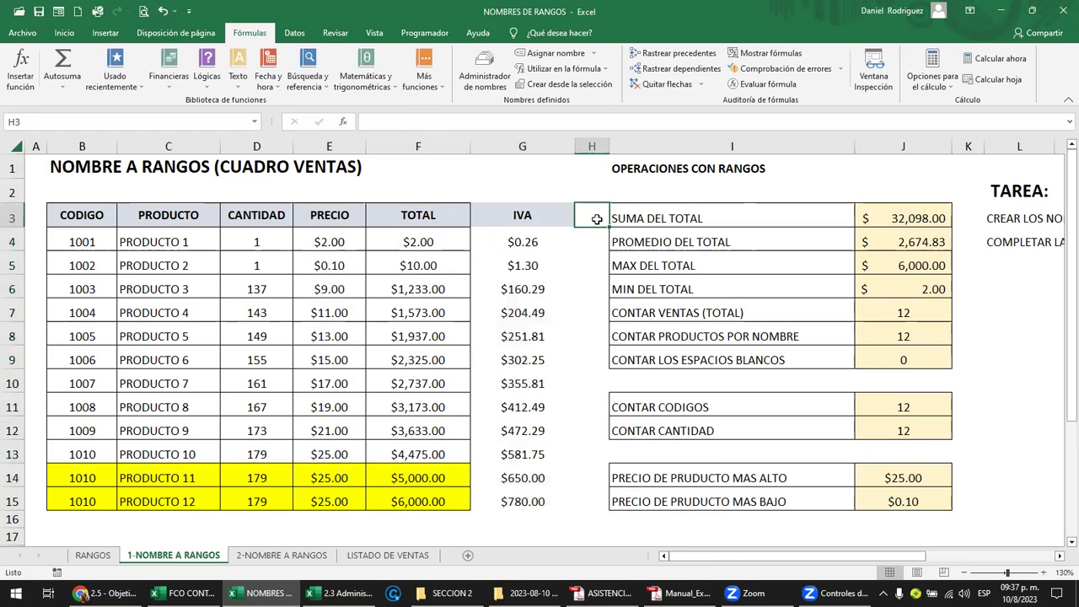
left_click(253, 121)
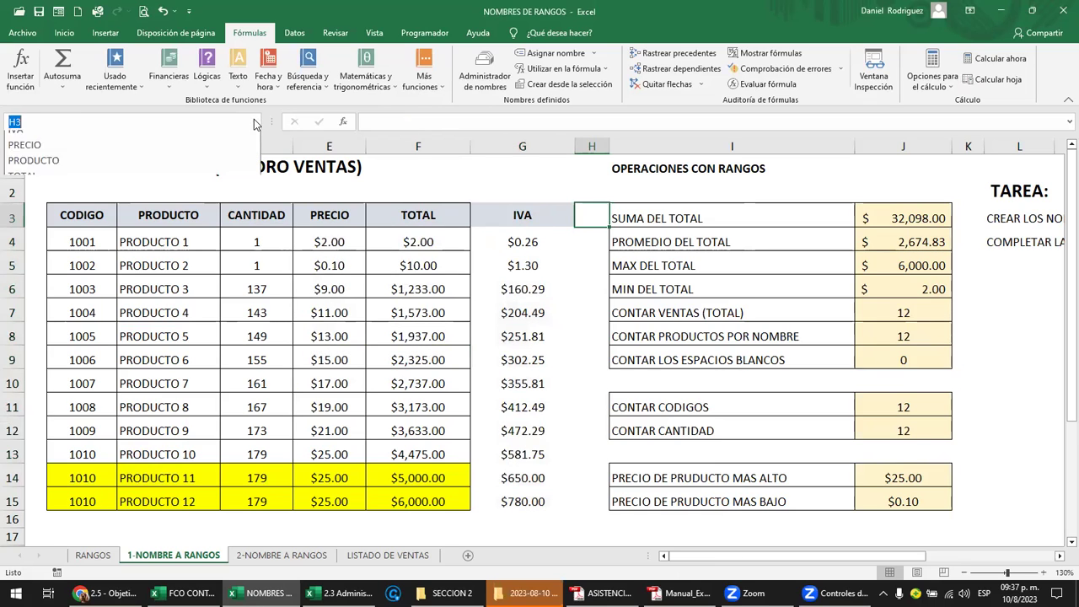
left_click(46, 171)
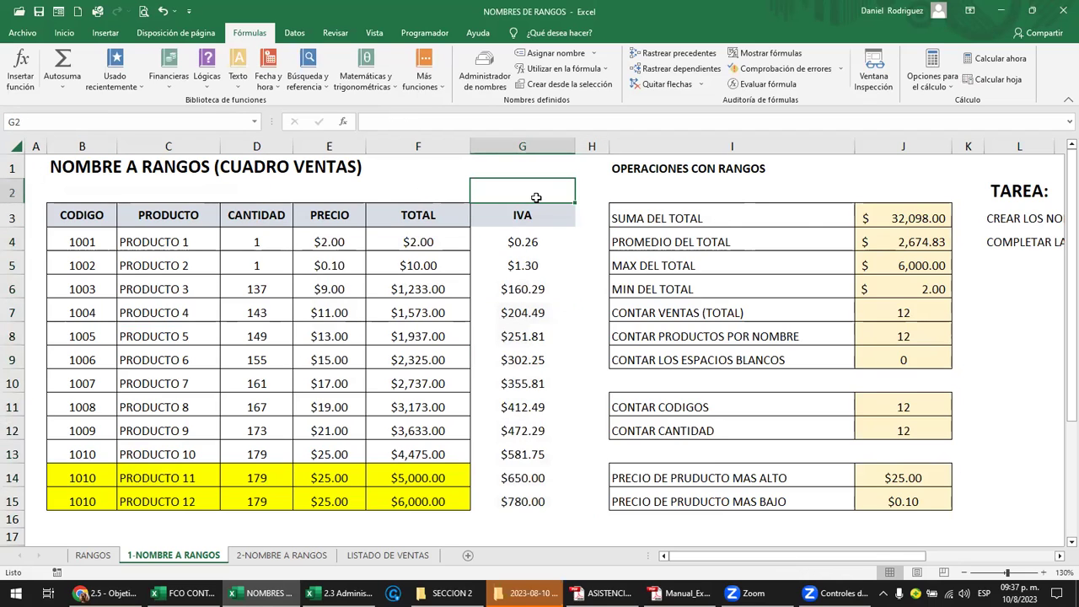
left_click(908, 192)
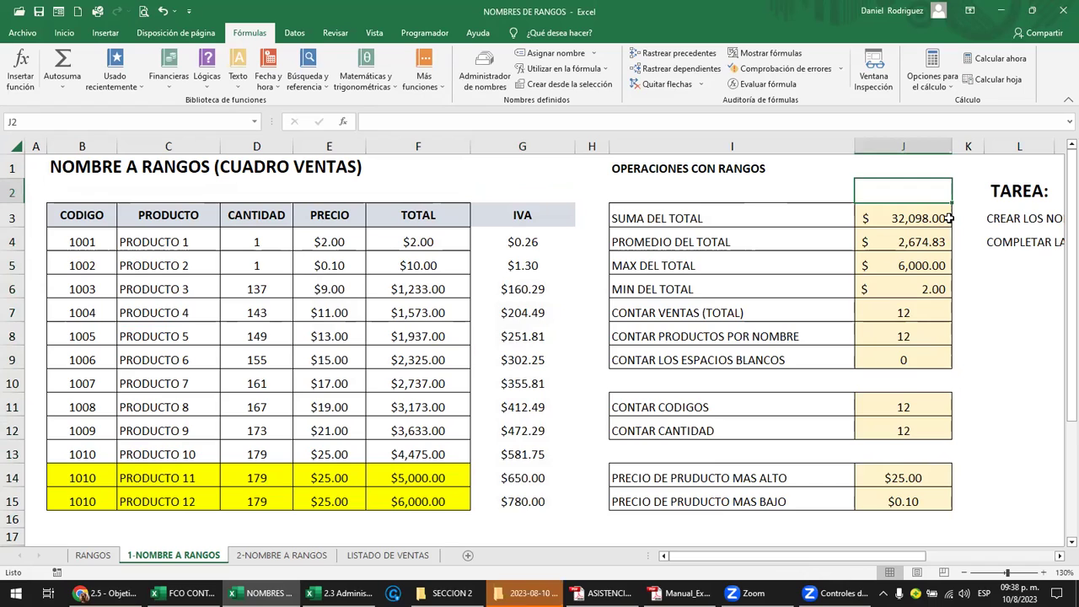
type("=SU")
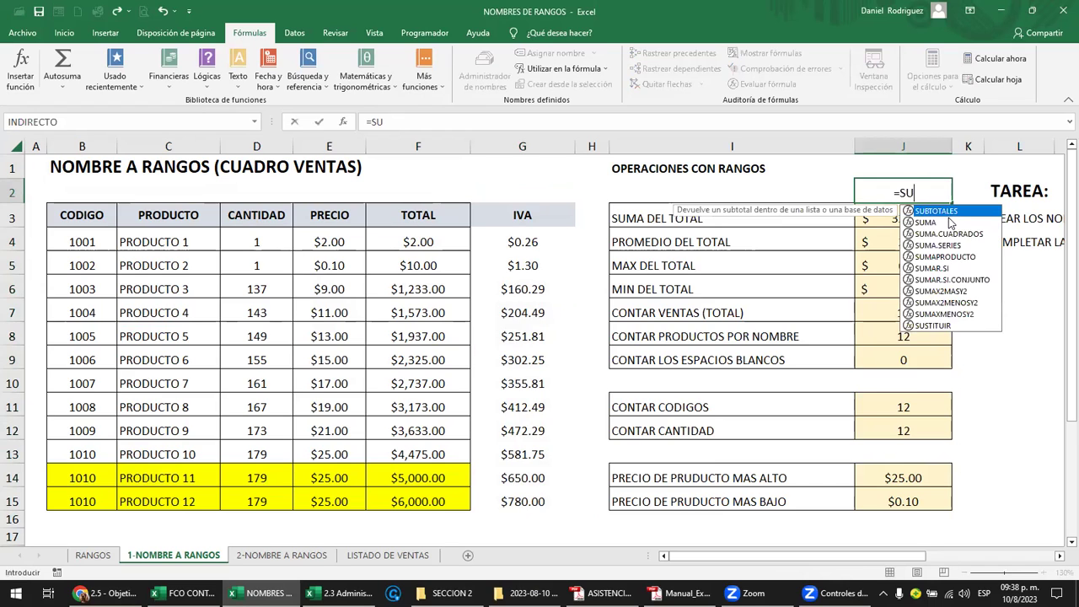
type("MA(")
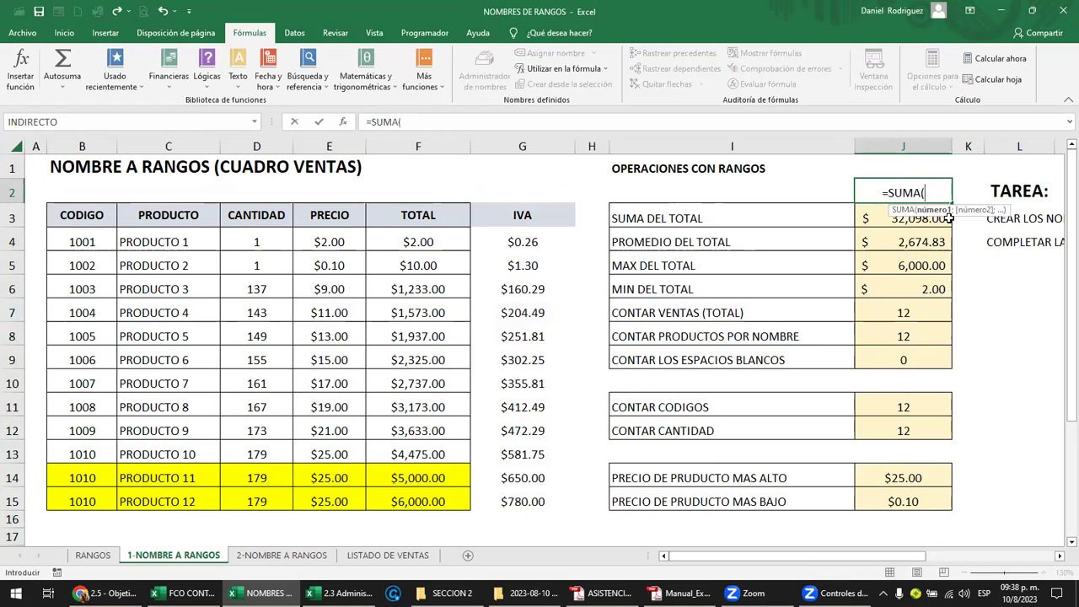
type("IVA")
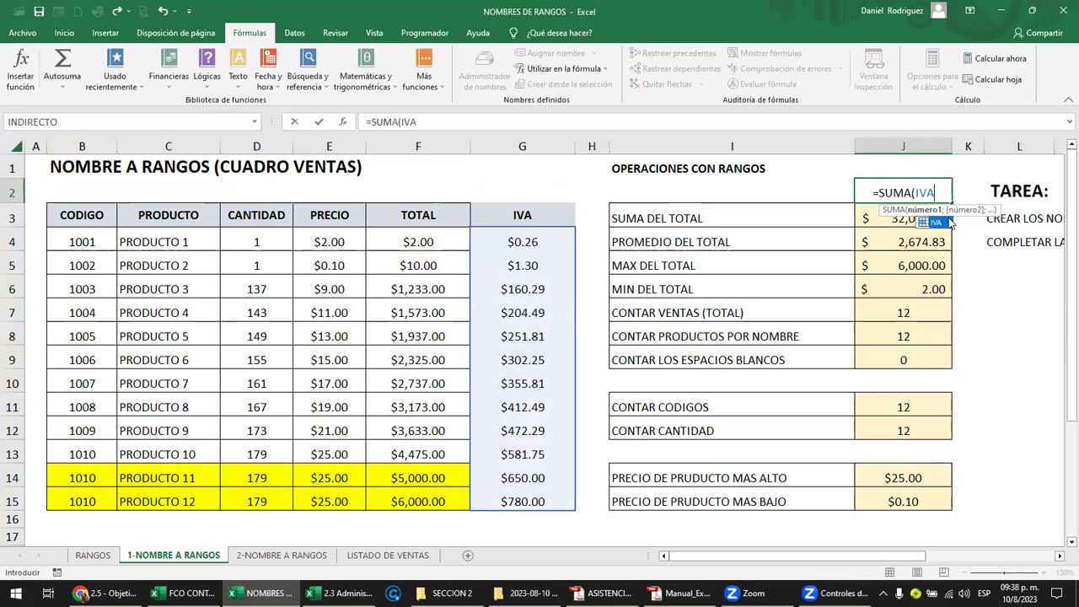
type(")")
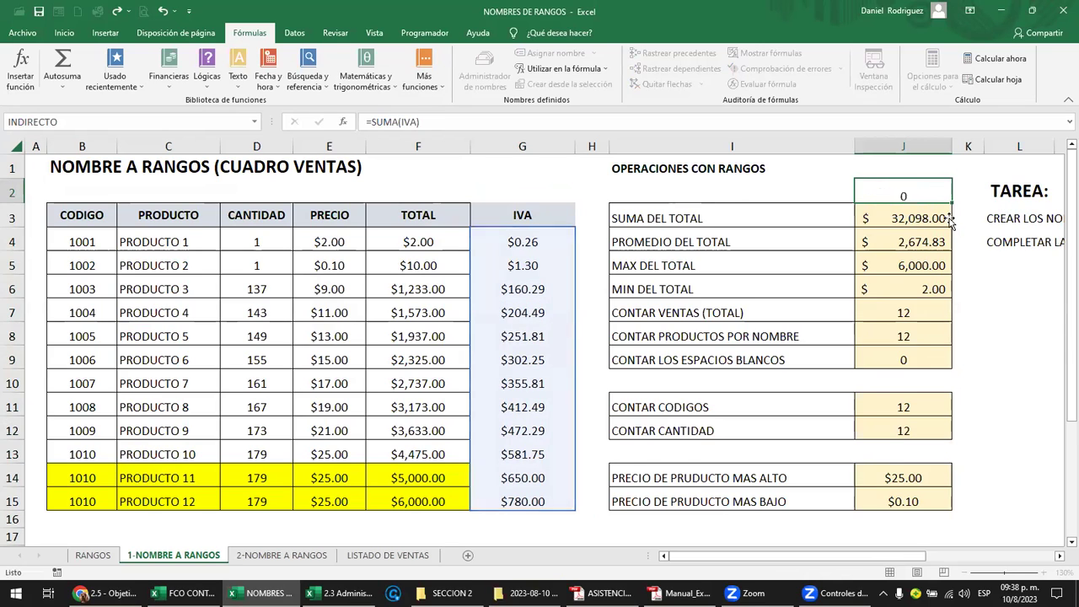
key("Return")
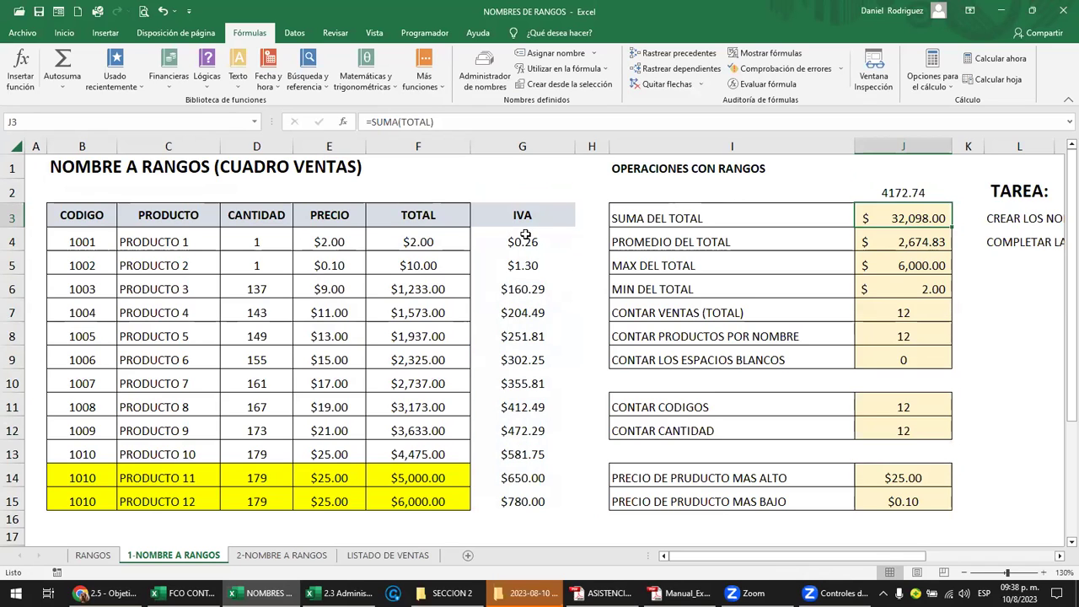
Reselect G4:G15 and column G to confirm the IVA name covers the values.
left_click(525, 236)
left_click_drag(525, 235, 524, 501)
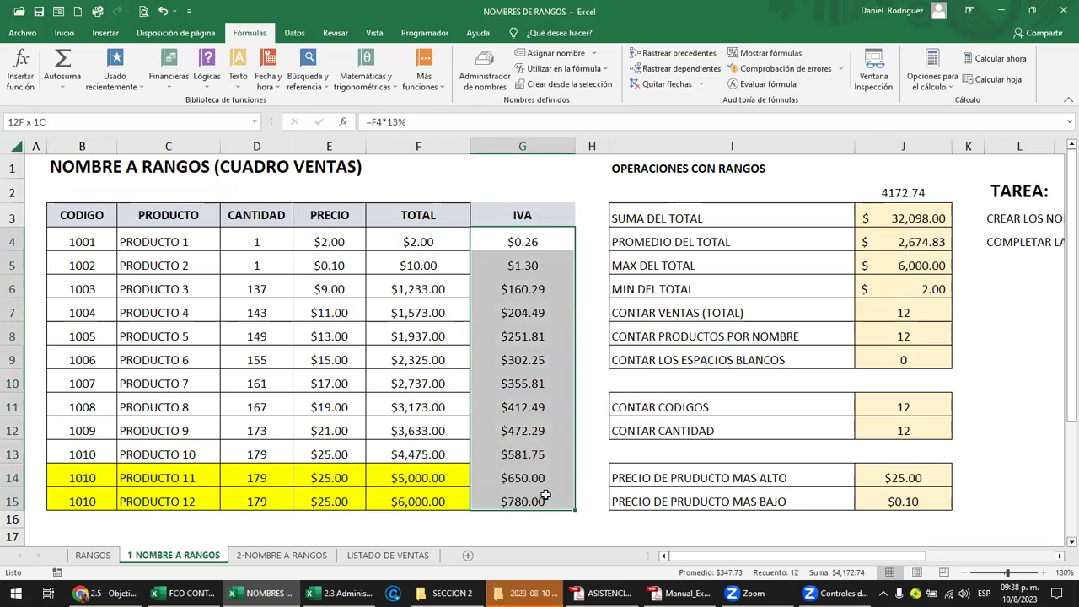
left_click(523, 217)
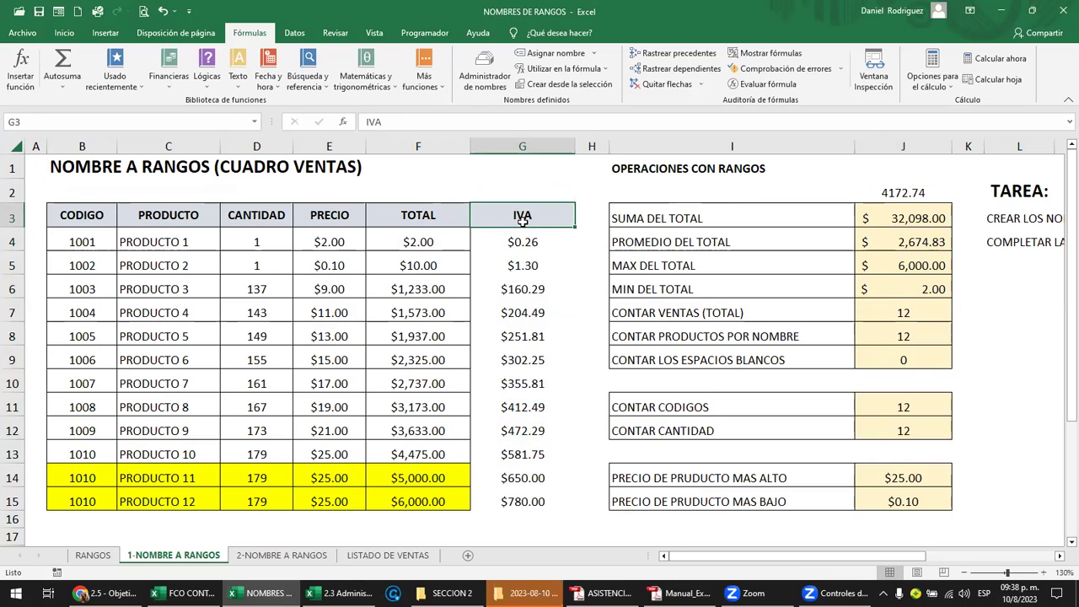
left_click(255, 122)
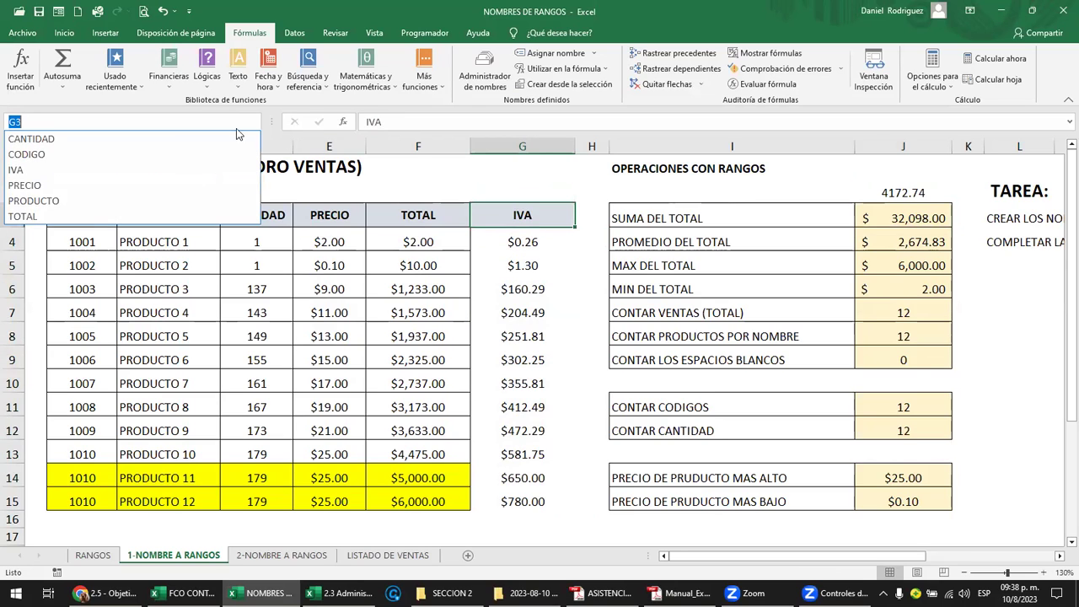
left_click(29, 168)
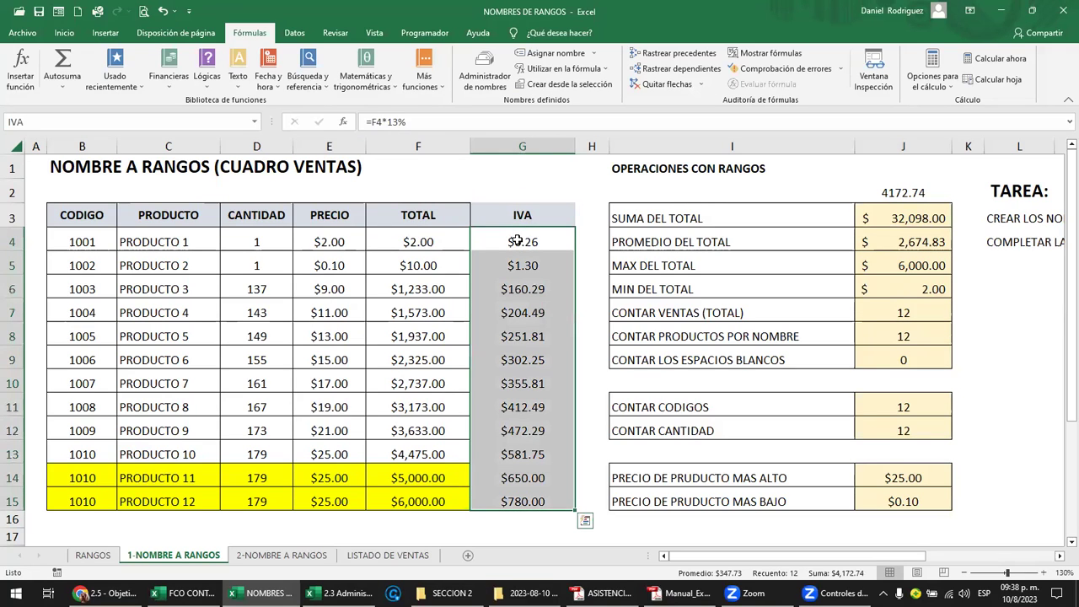
left_click(536, 146)
right_click(531, 145)
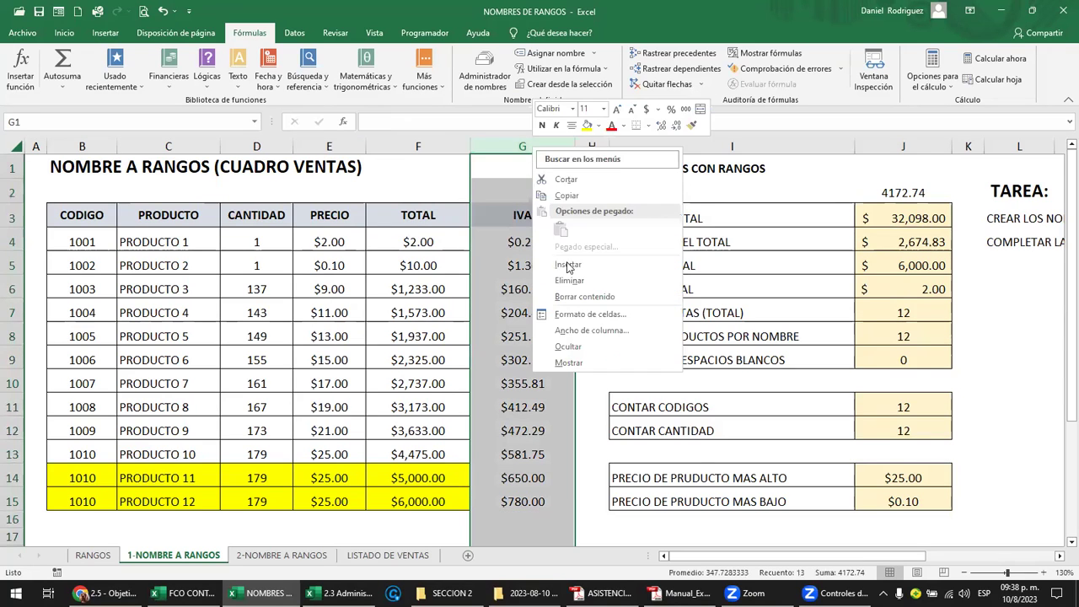
left_click(576, 286)
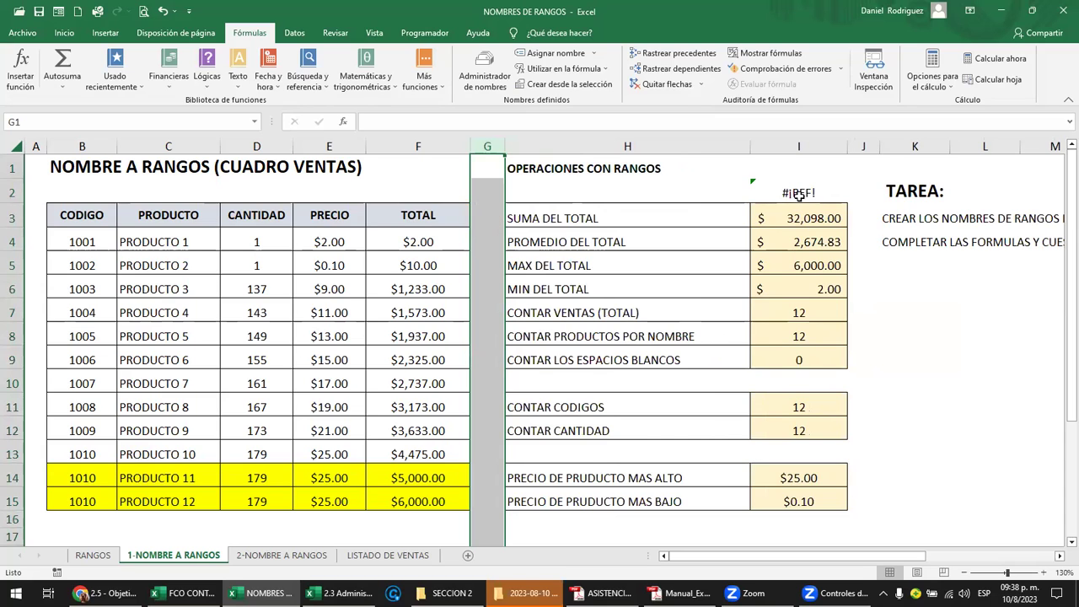
key("ctrl+z")
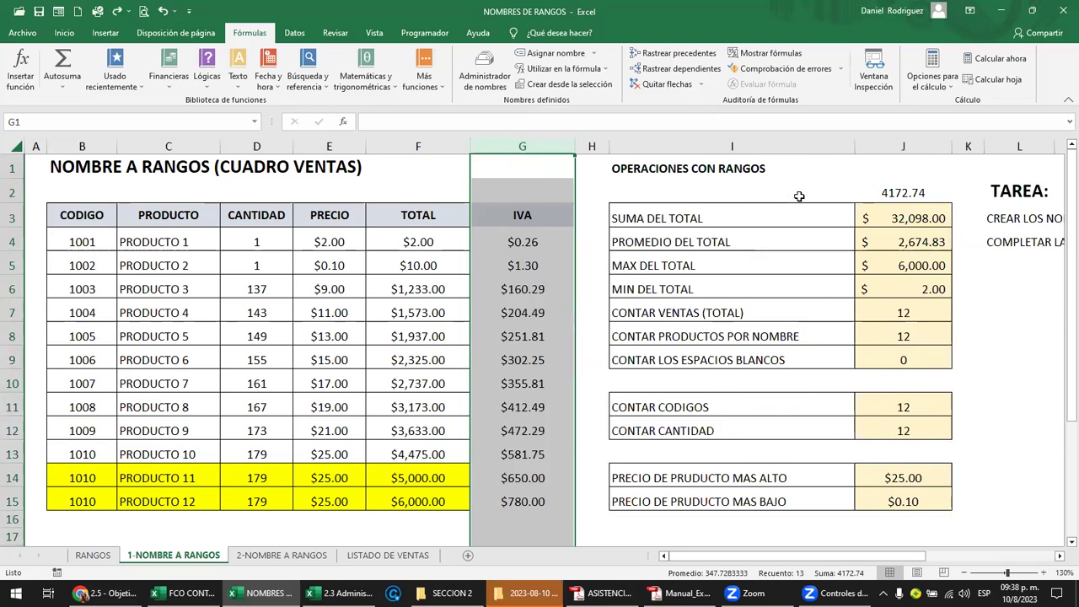
left_click(584, 240)
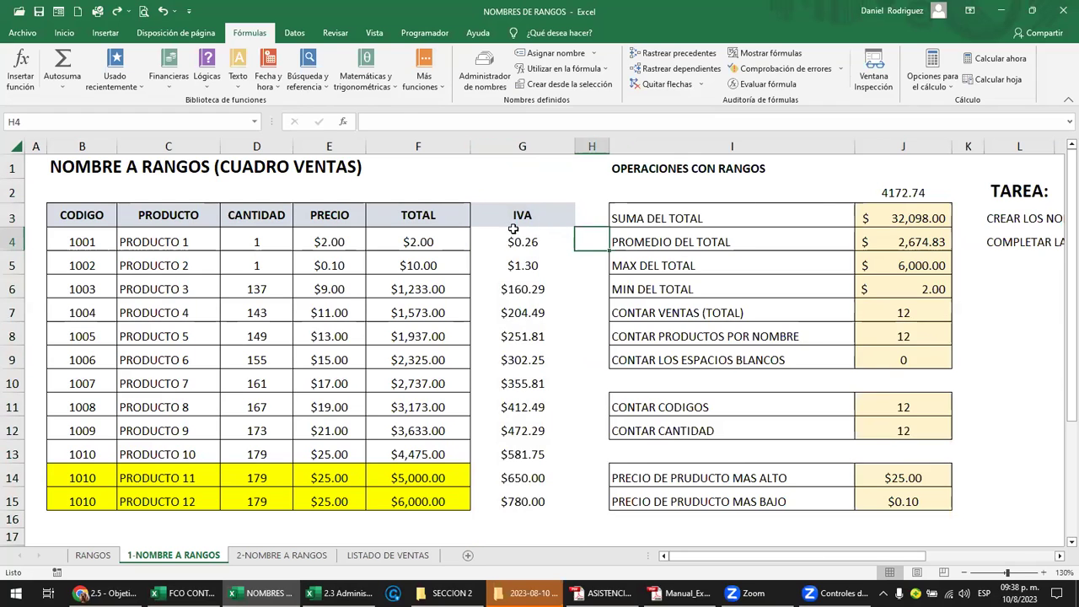
left_click_drag(518, 236, 523, 501)
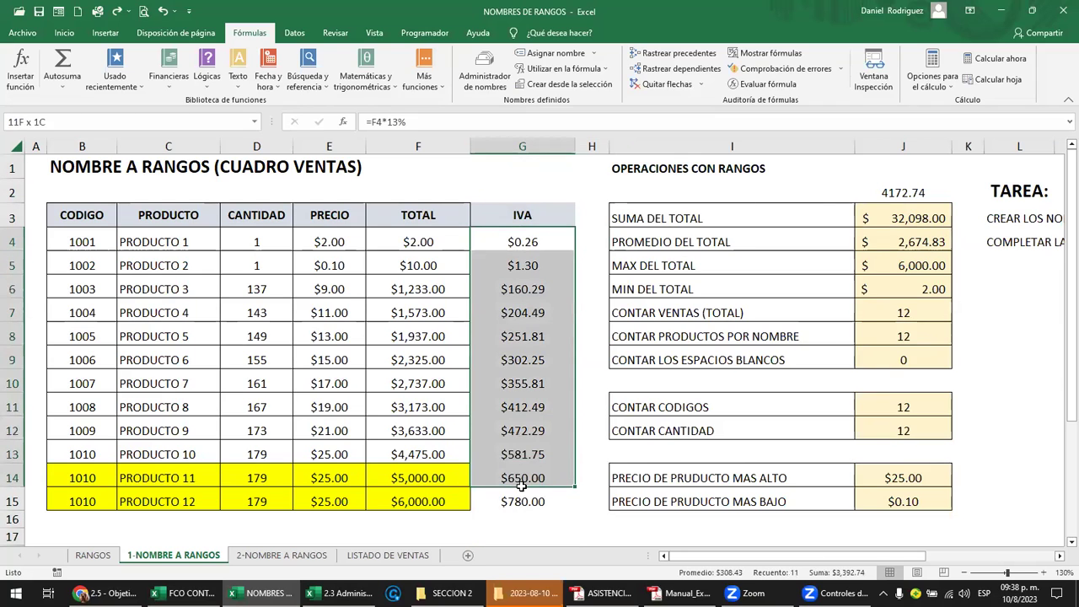
left_click(524, 217)
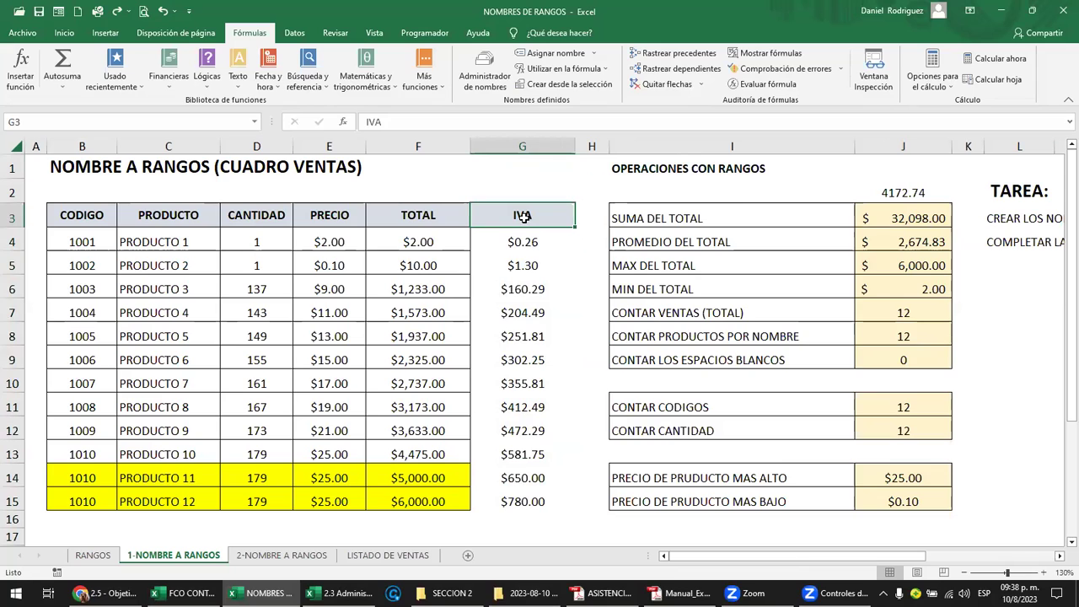
Delete the IVA name in Administrador de nombres and close it.
left_click(480, 84)
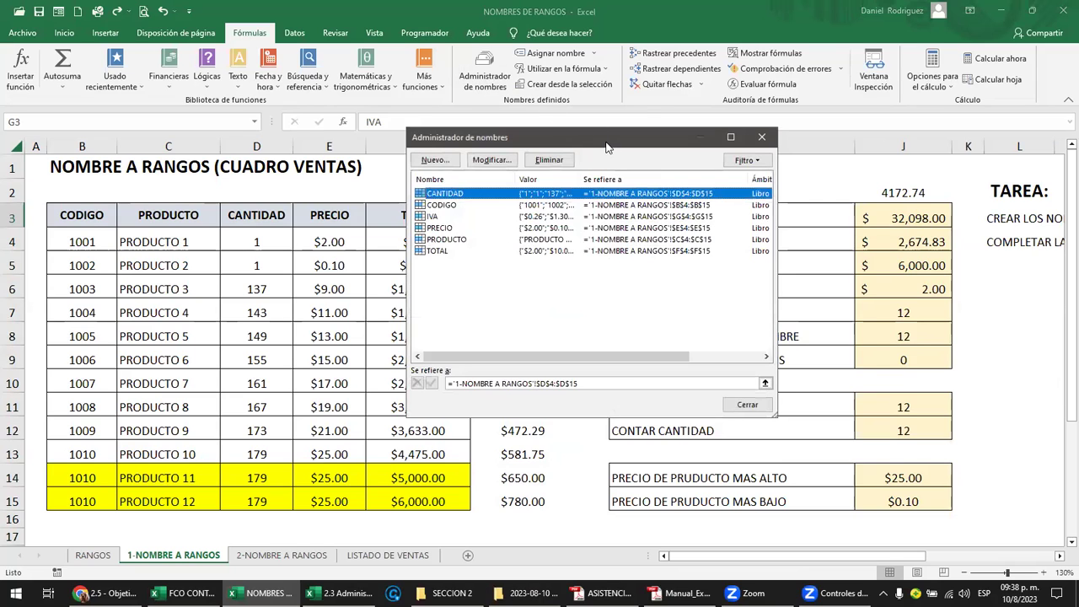
mouse_move(608, 145)
left_mouse_down()
mouse_move(630, 200)
mouse_move(766, 175)
left_mouse_up()
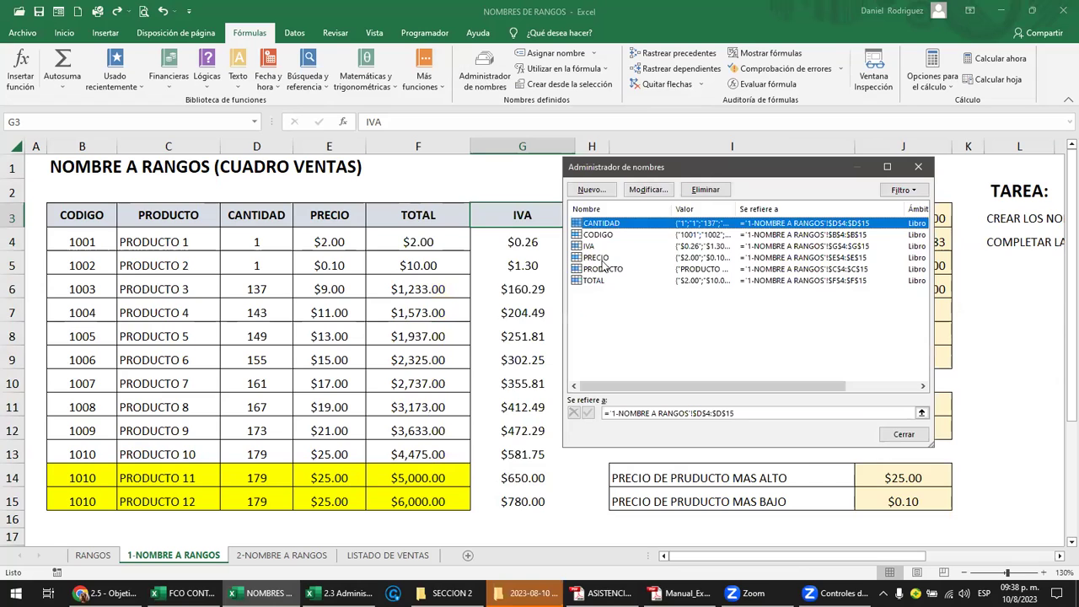
left_click(588, 246)
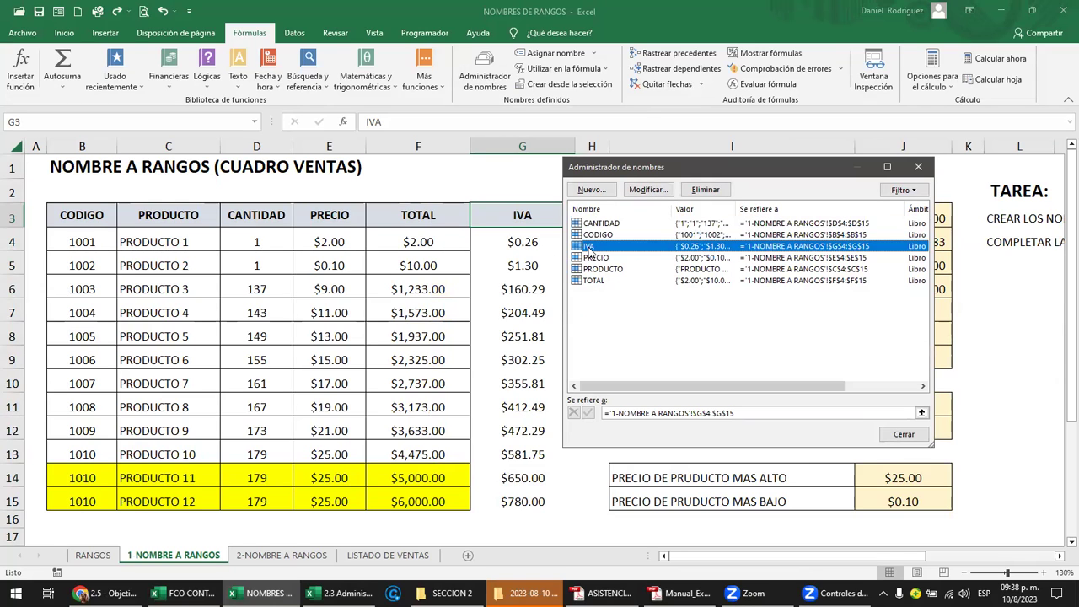
left_click(706, 194)
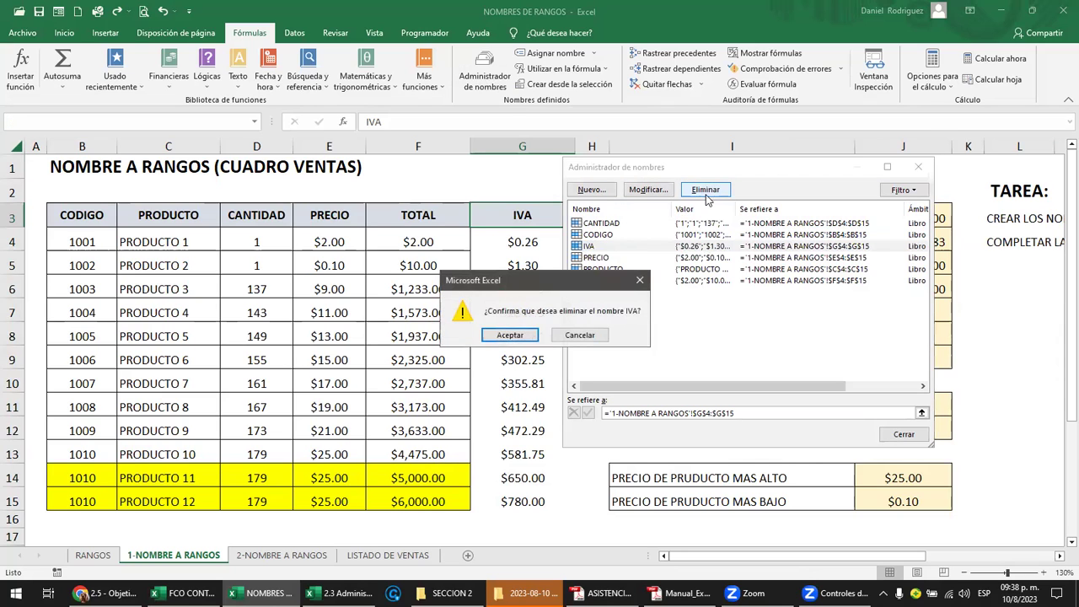
left_click(527, 339)
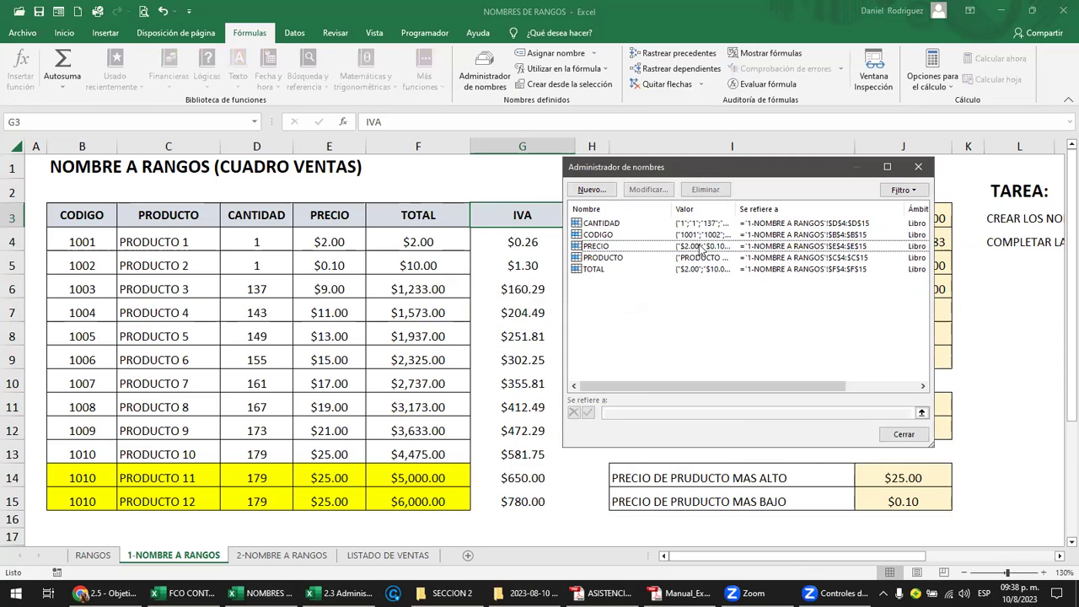
left_click_drag(824, 158, 890, 144)
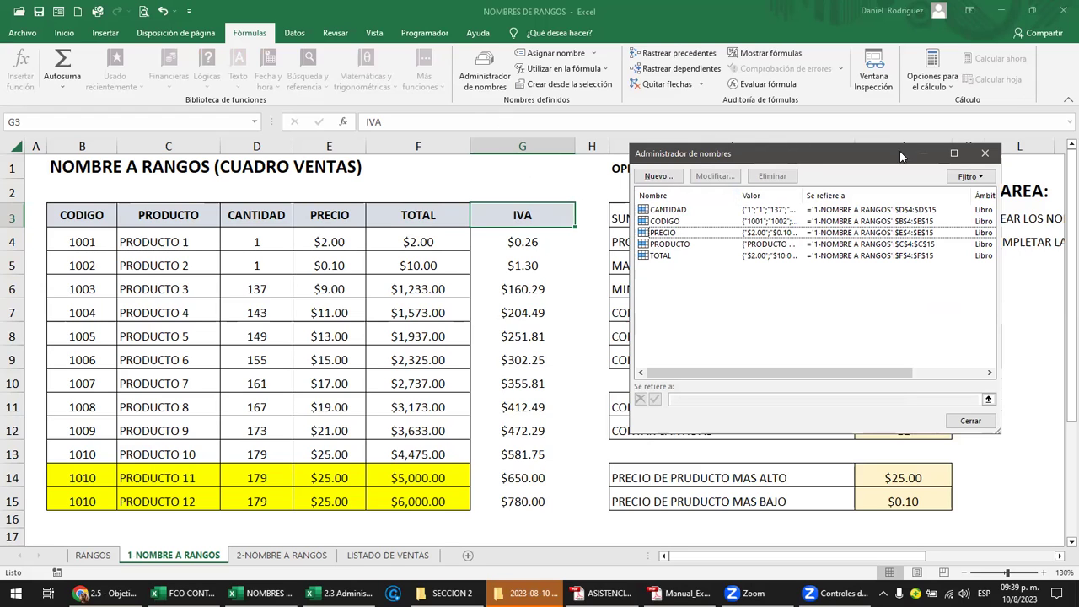
left_click(970, 421)
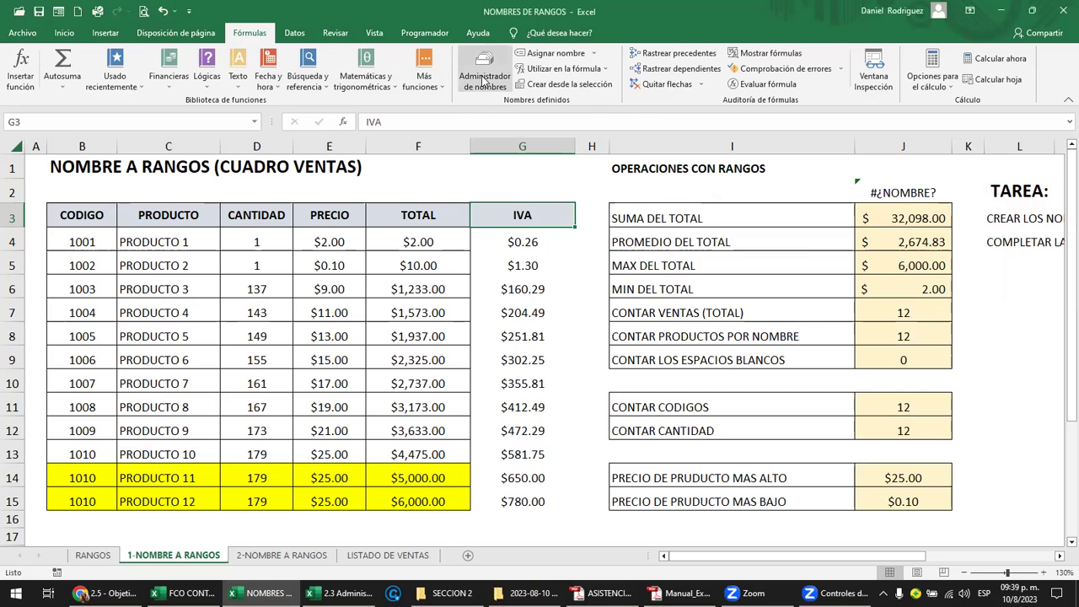
Reopen the defined-names list with Ctrl+F3 to check only five names remain.
left_click(65, 33)
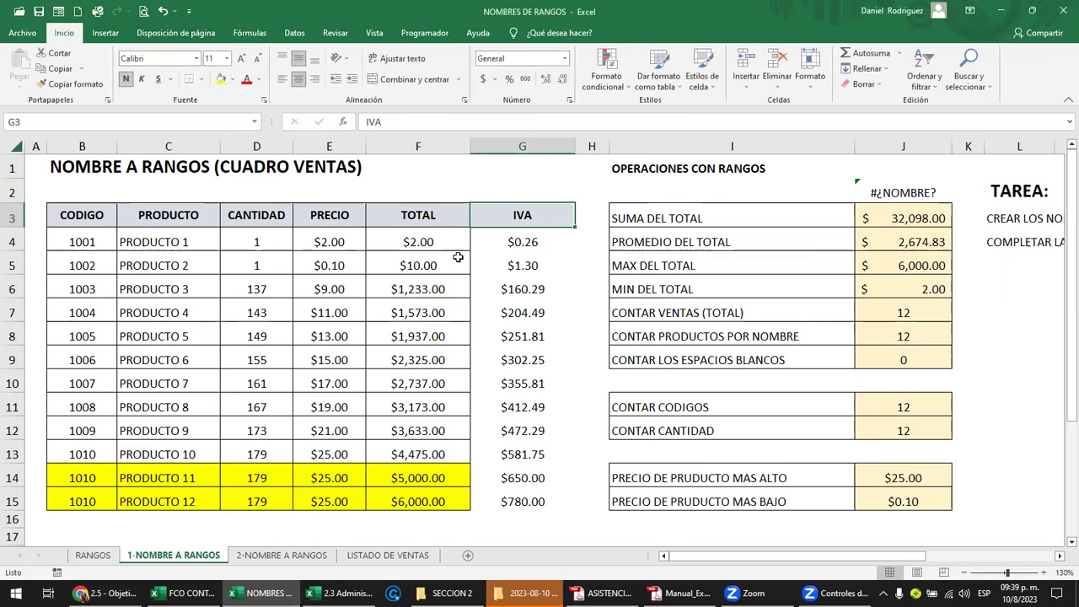
left_click(546, 261)
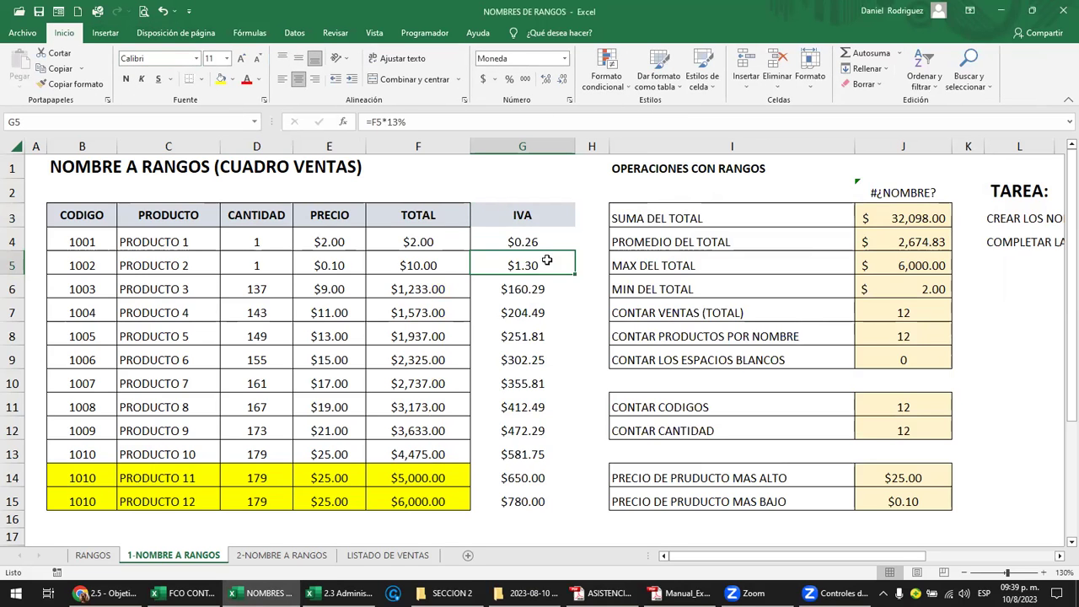
key("ctrl+F3")
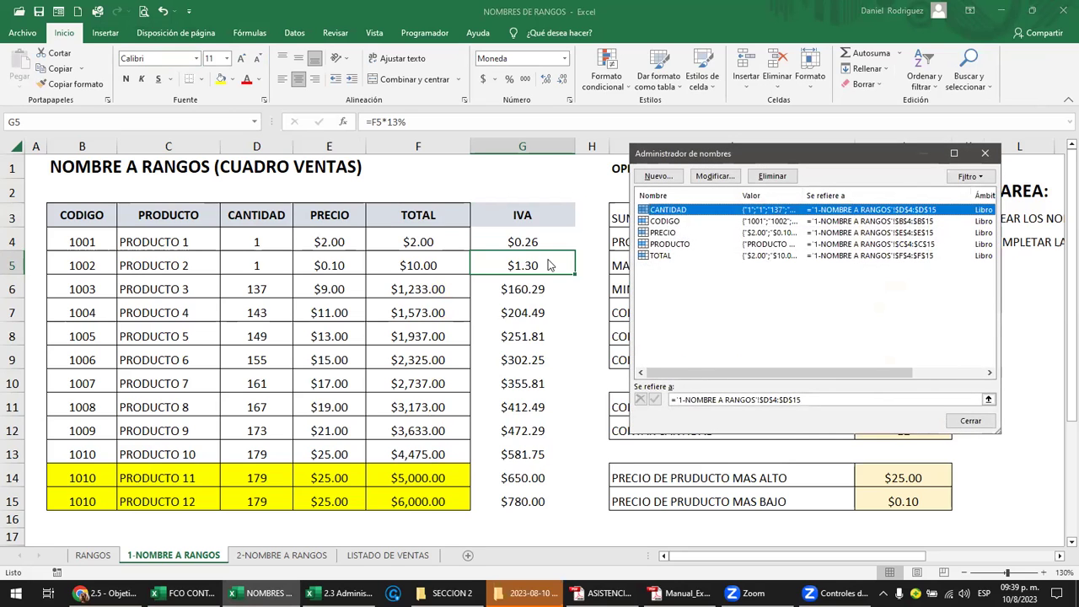
key("Escape")
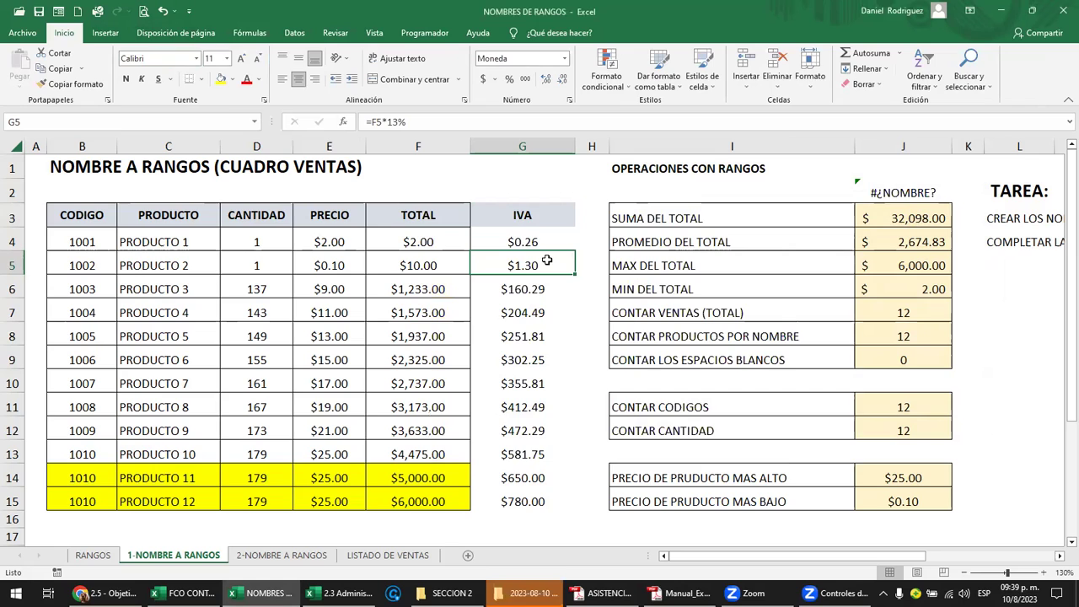
key("ctrl+F3")
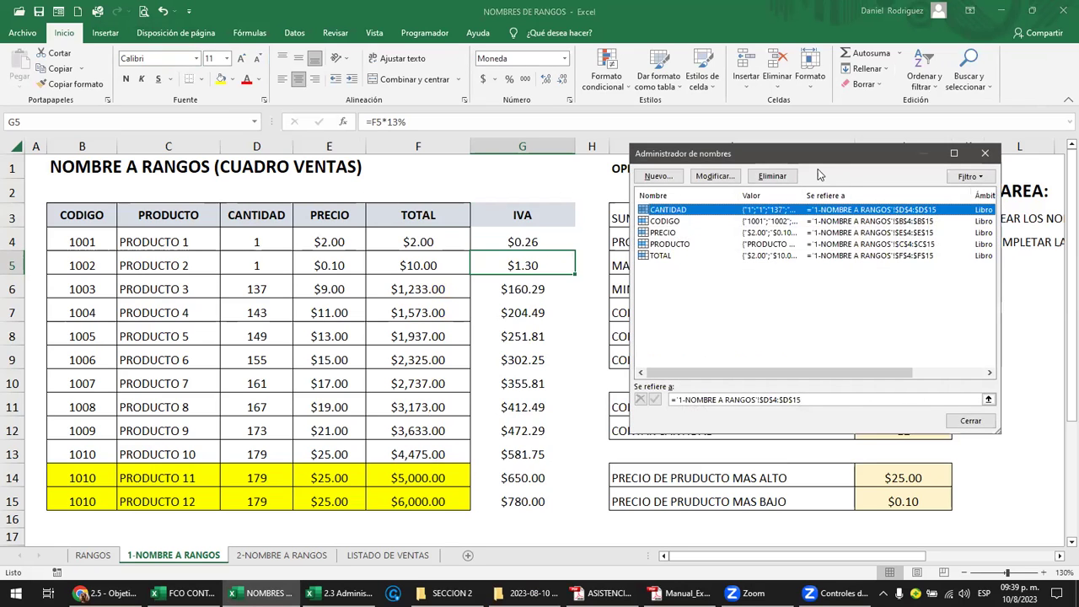
left_click_drag(818, 156, 723, 170)
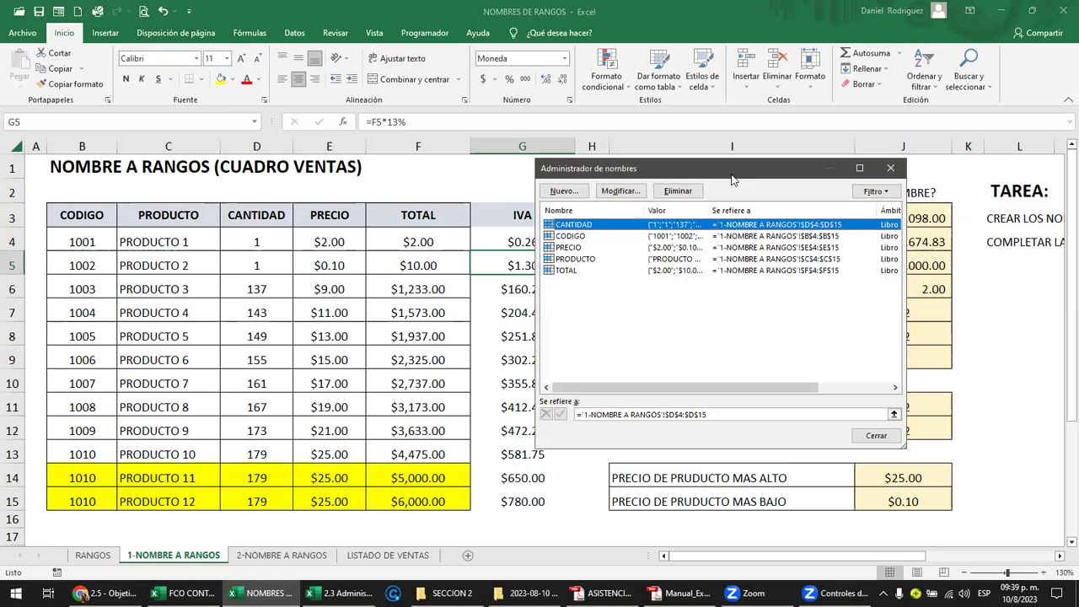
left_click(891, 168)
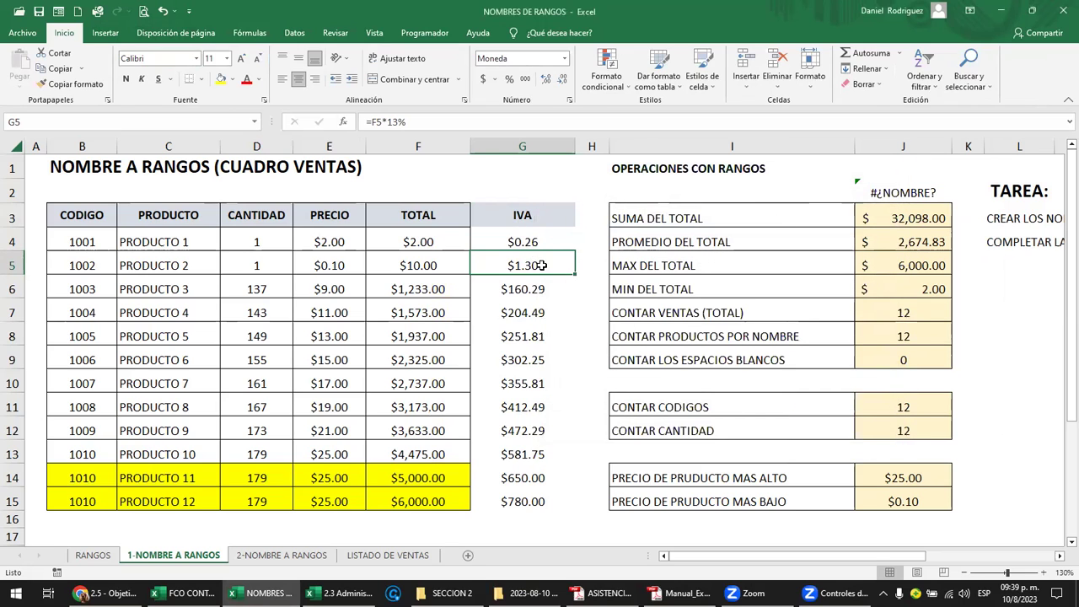
Inspect J2's erroring formula, then define G4:G15 as IVA again.
left_click(895, 194)
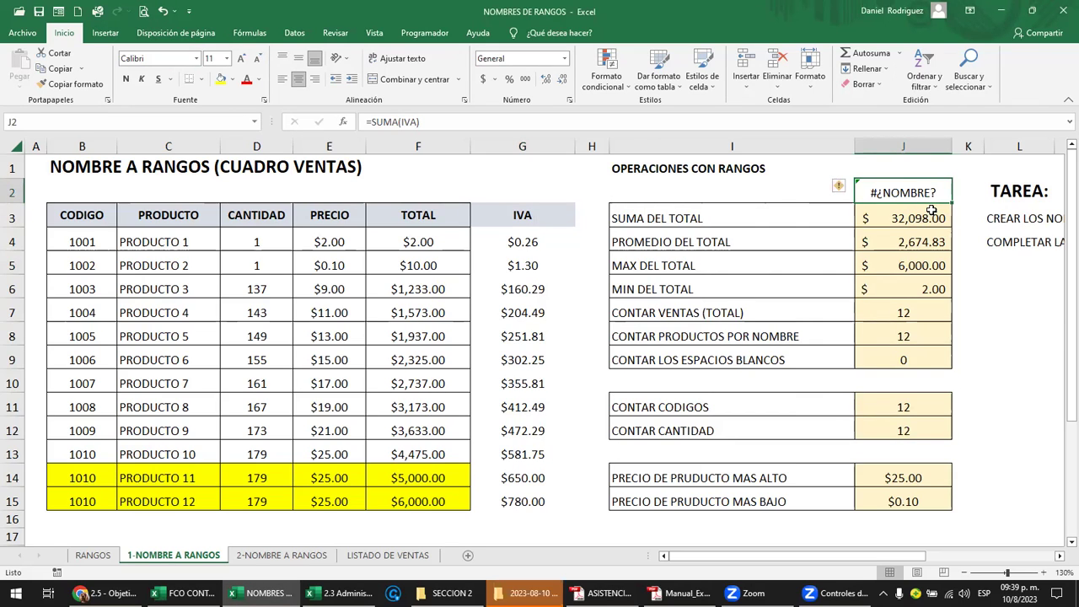
double_click(923, 202)
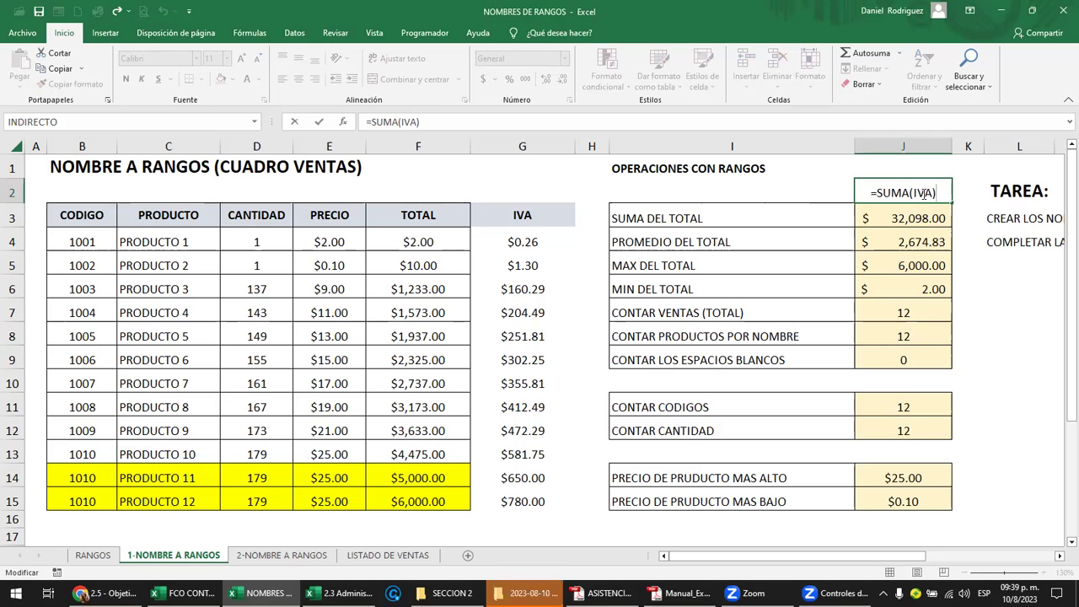
left_click(540, 241)
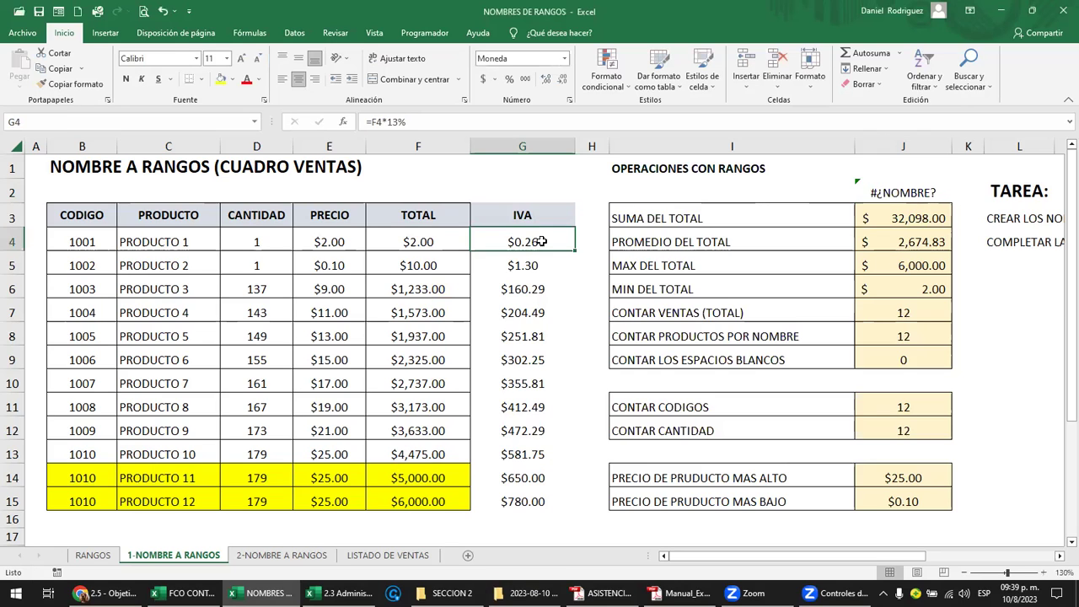
left_click_drag(531, 241, 514, 500)
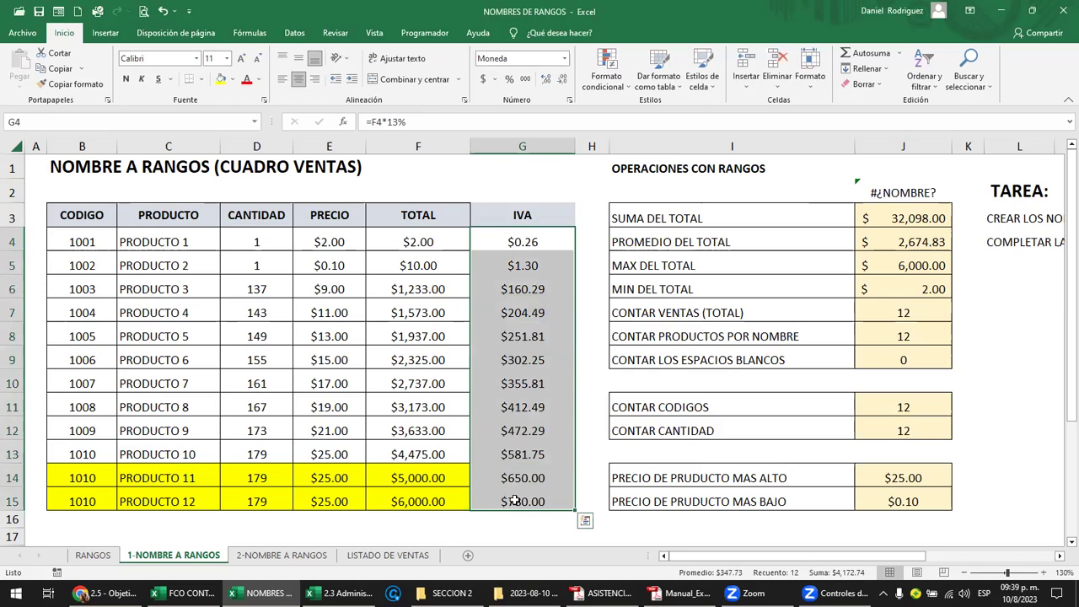
right_click(515, 339)
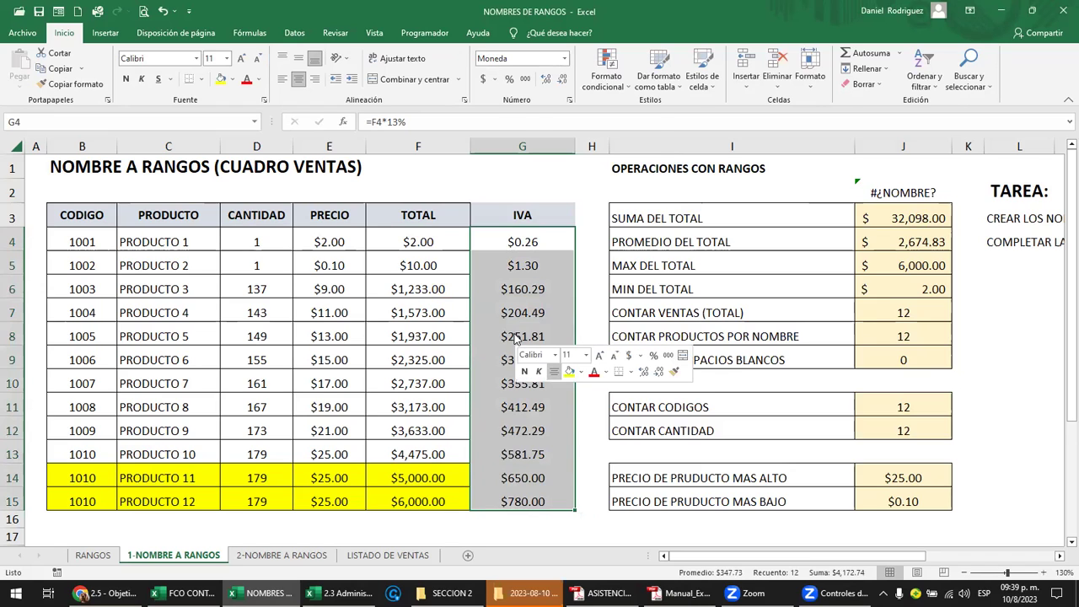
left_click(559, 308)
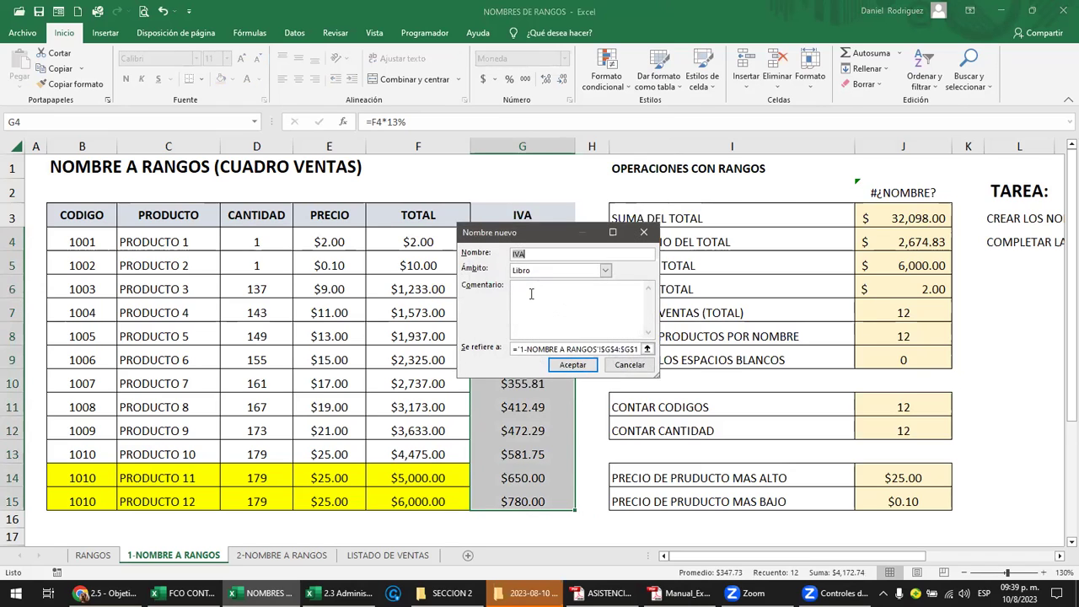
left_click_drag(284, 220, 278, 249)
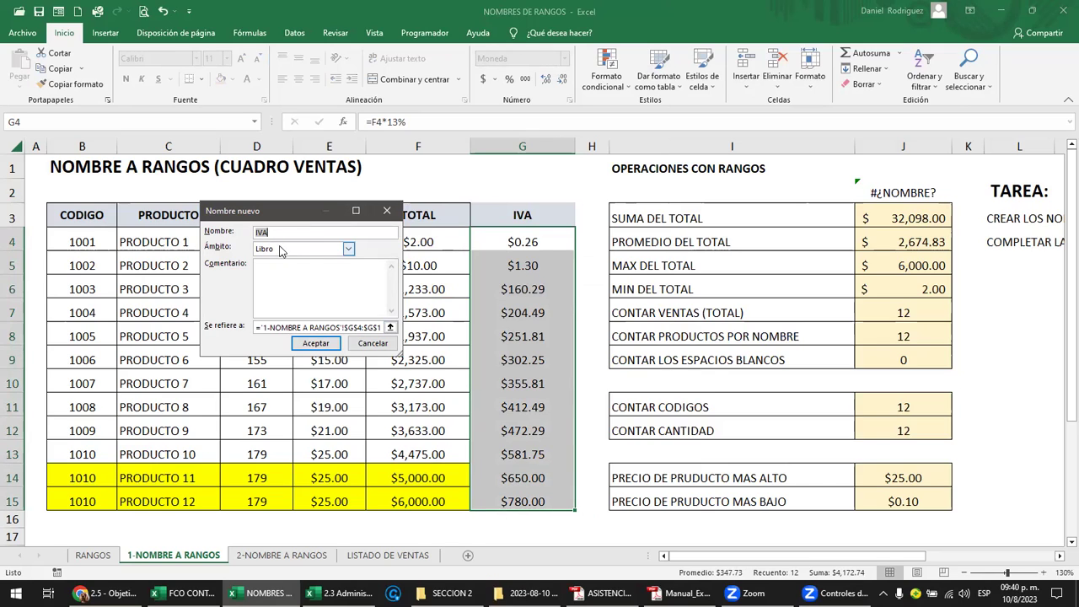
left_click(316, 343)
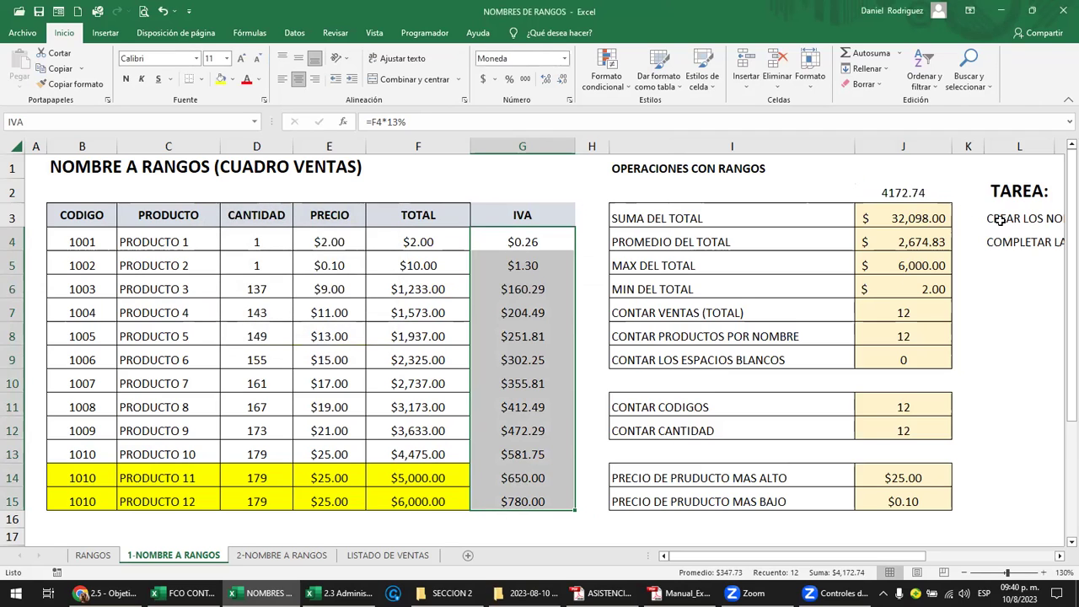
Check that J2's =SUMA(IVA) formula now resolves the IVA name.
double_click(908, 192)
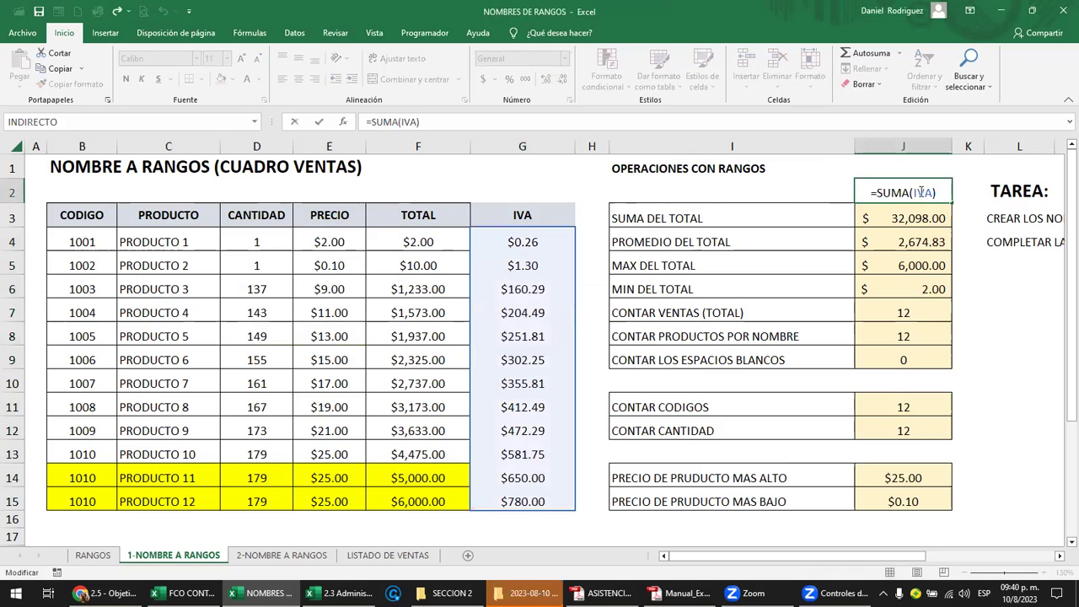
left_click_drag(915, 192, 934, 193)
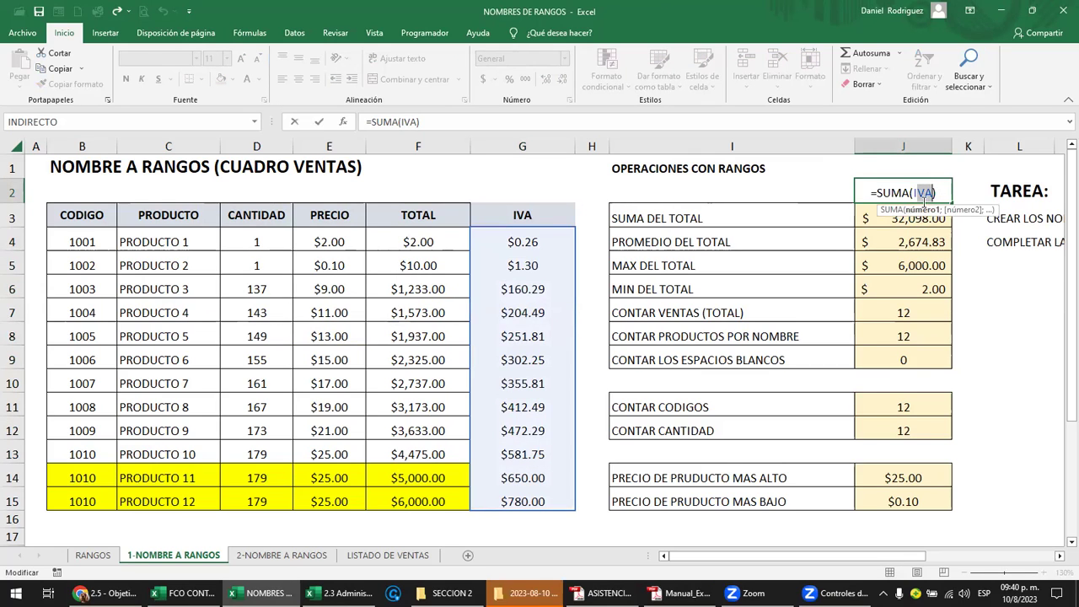
key("Return")
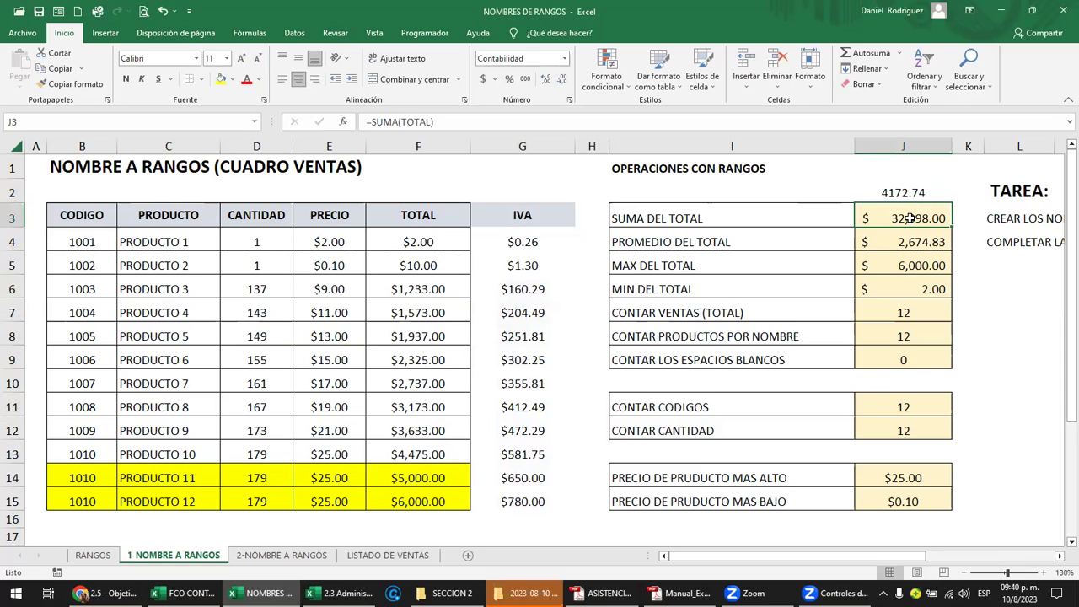
left_click(523, 224)
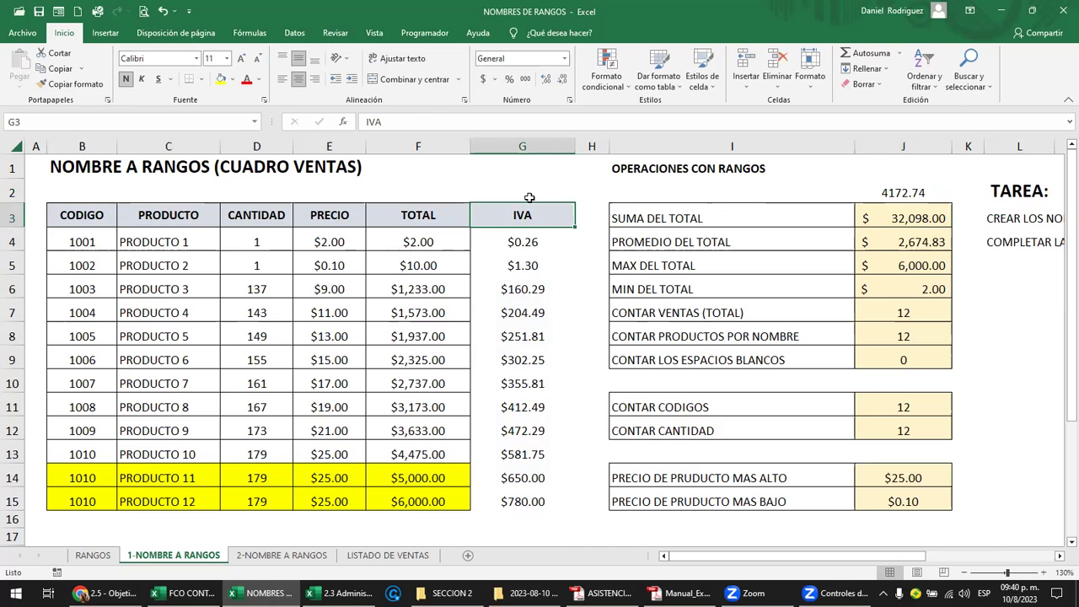
Select all six names, CANTIDAD through TOTAL, delete them and close Name Manager.
key("ctrl+F3")
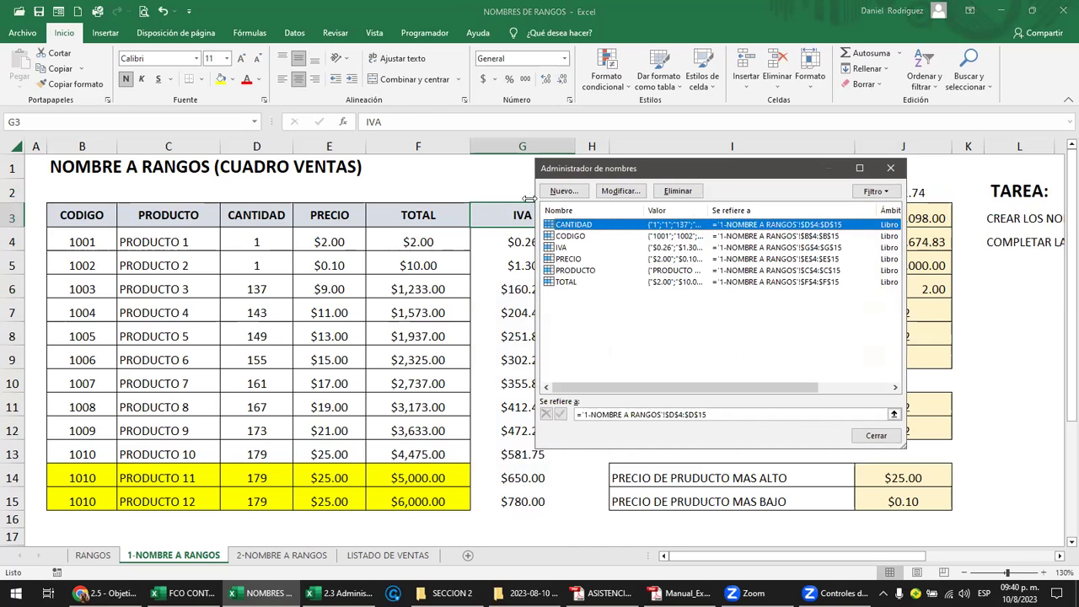
left_click_drag(643, 168, 694, 137)
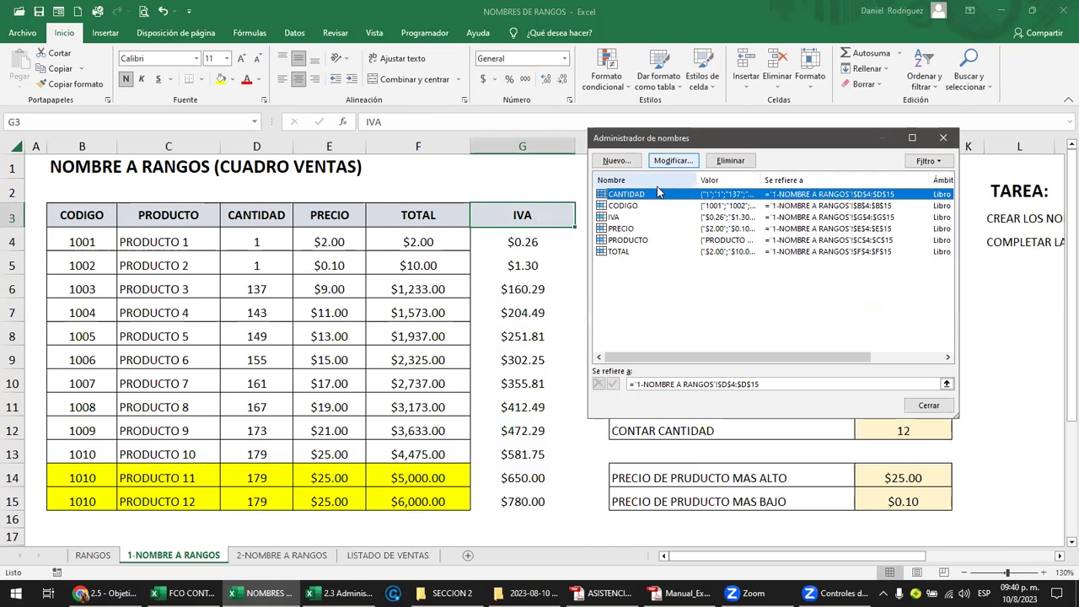
left_click(616, 218, "ctrl")
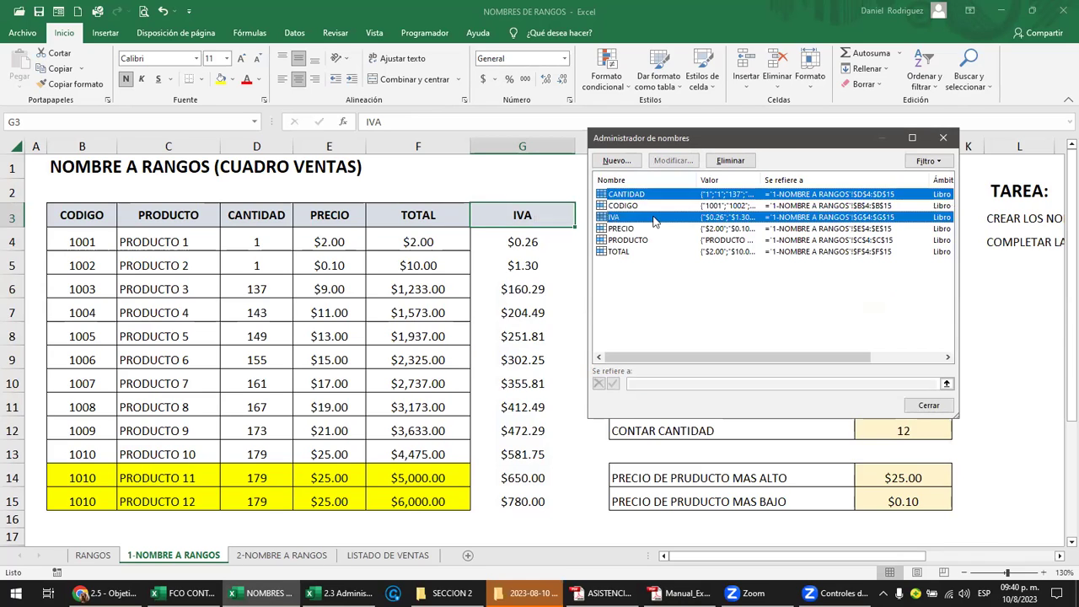
left_click(615, 252, "ctrl")
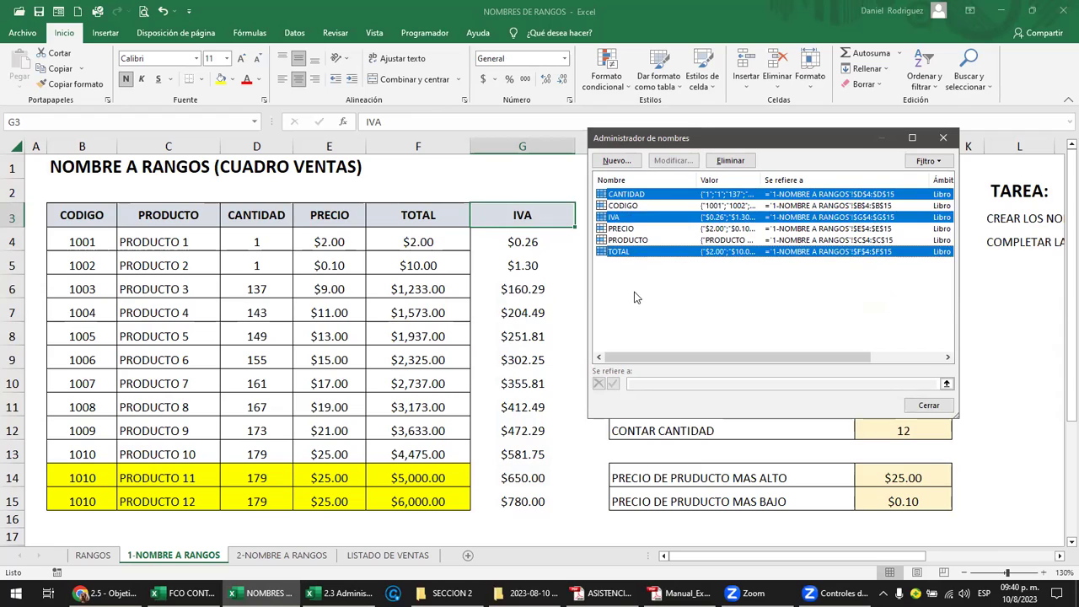
left_click(636, 294)
left_click(626, 195)
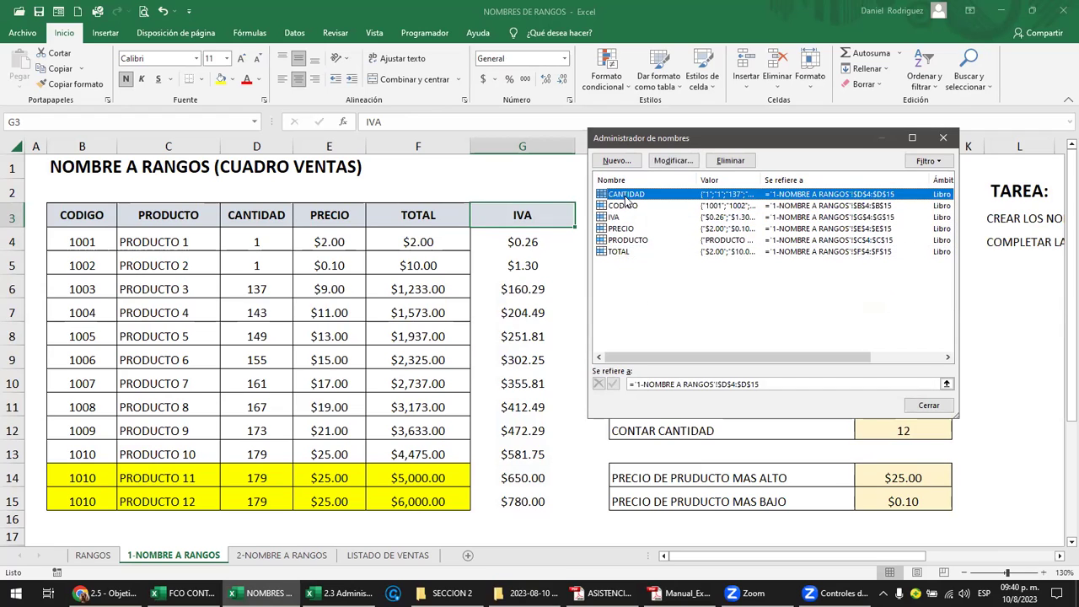
left_click(620, 252, "shift")
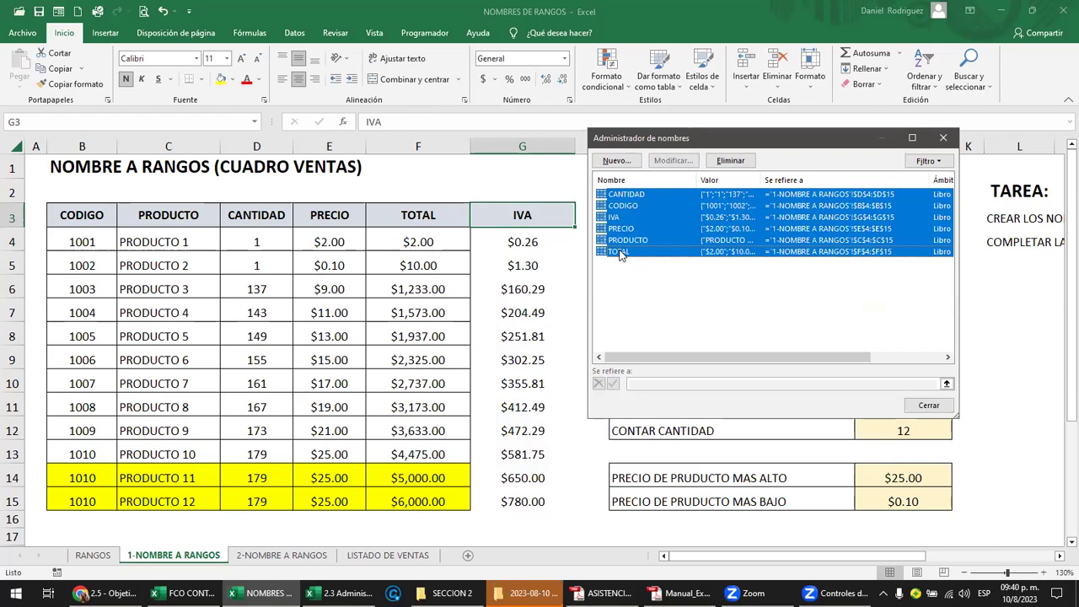
left_click(730, 161)
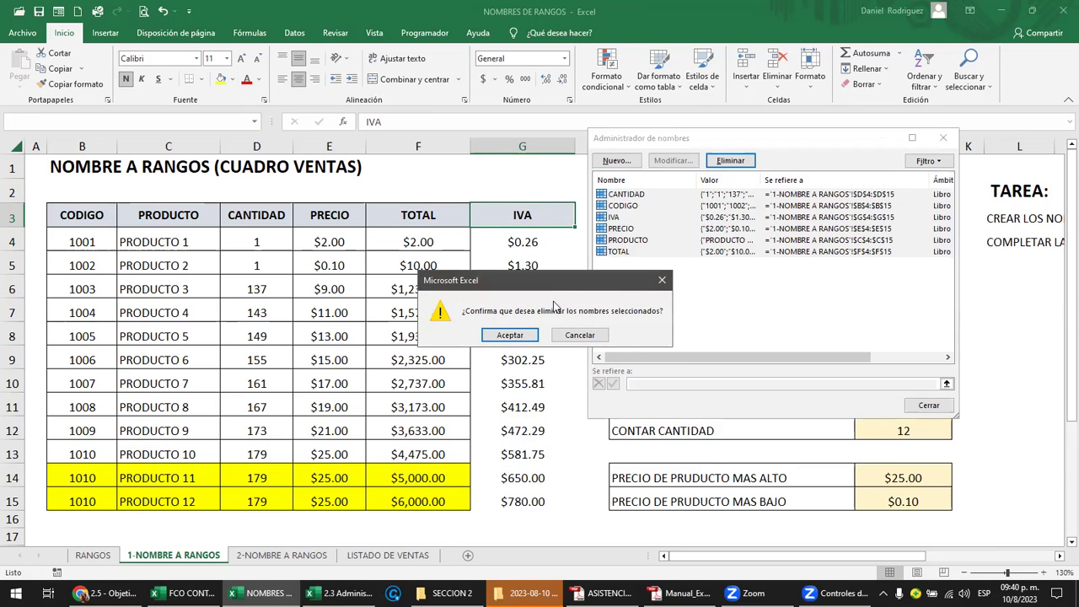
left_click(531, 336)
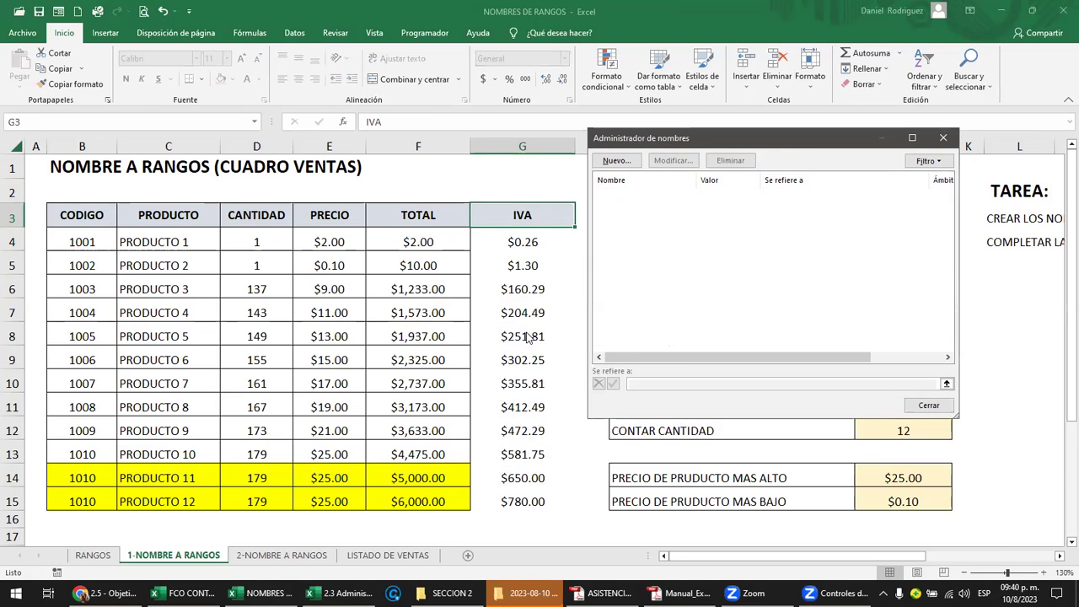
left_click(931, 407)
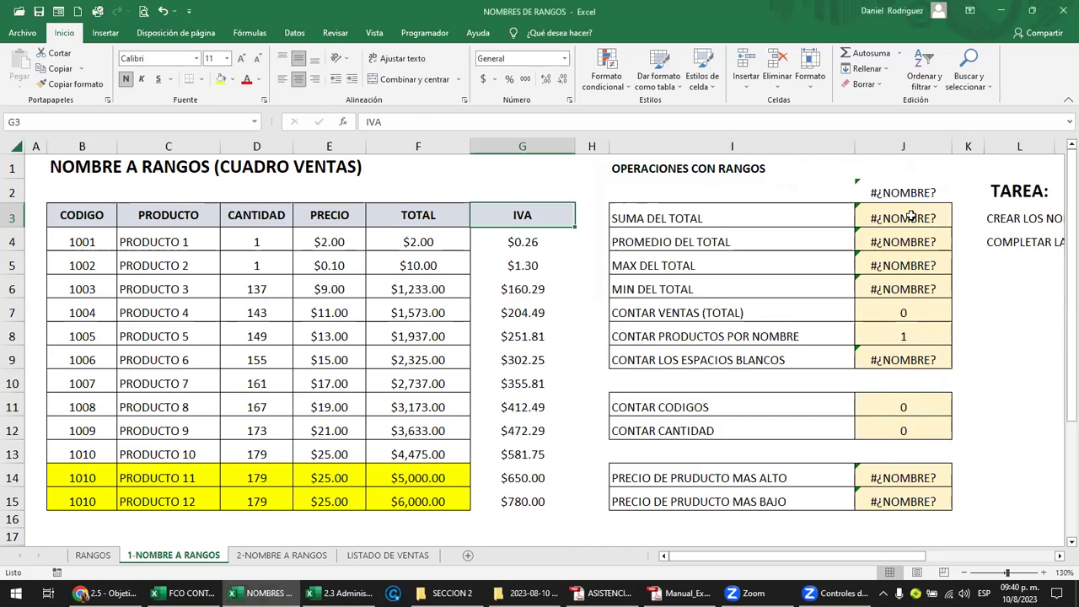
left_click_drag(903, 193, 910, 487)
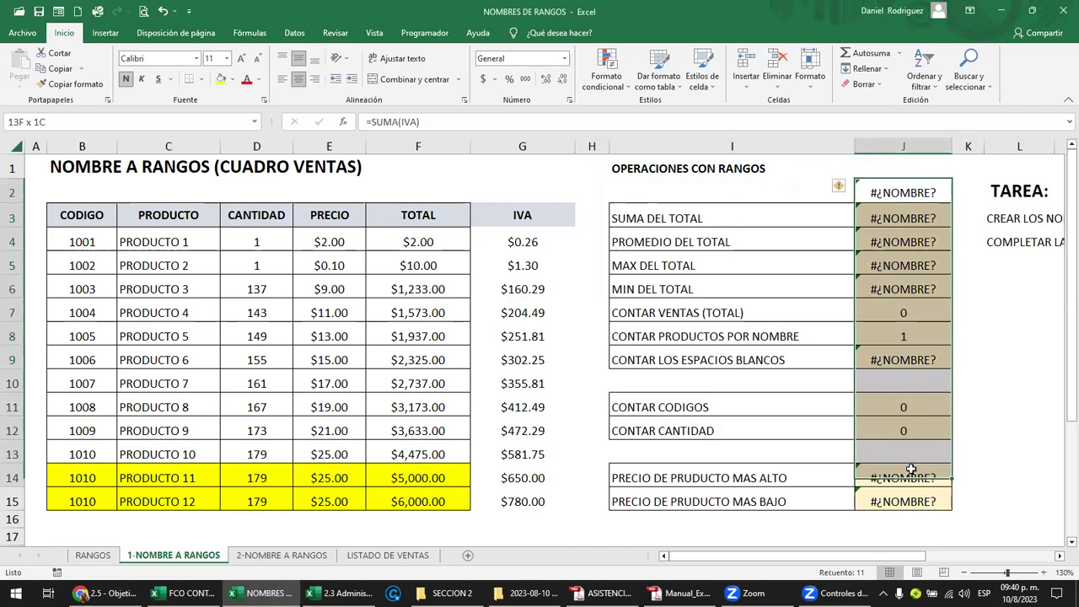
left_click(915, 336)
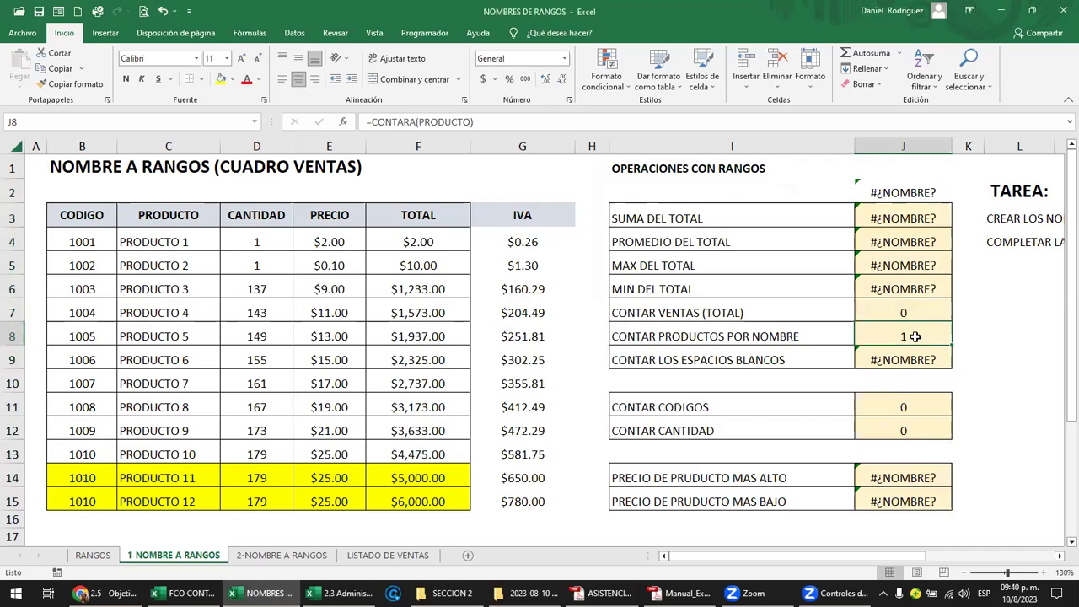
key("F2")
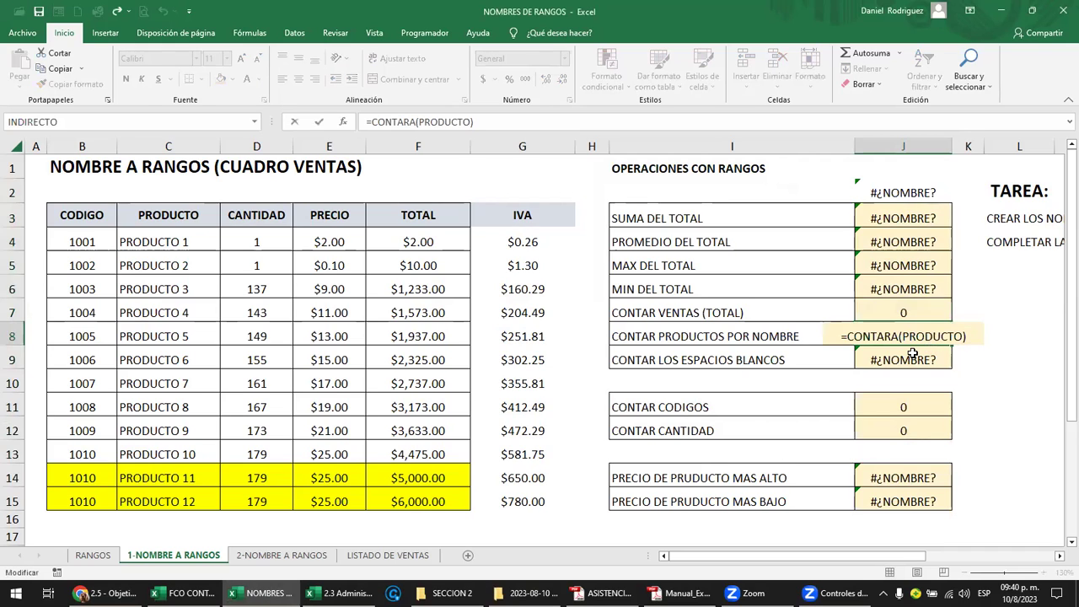
key("ctrl+Return")
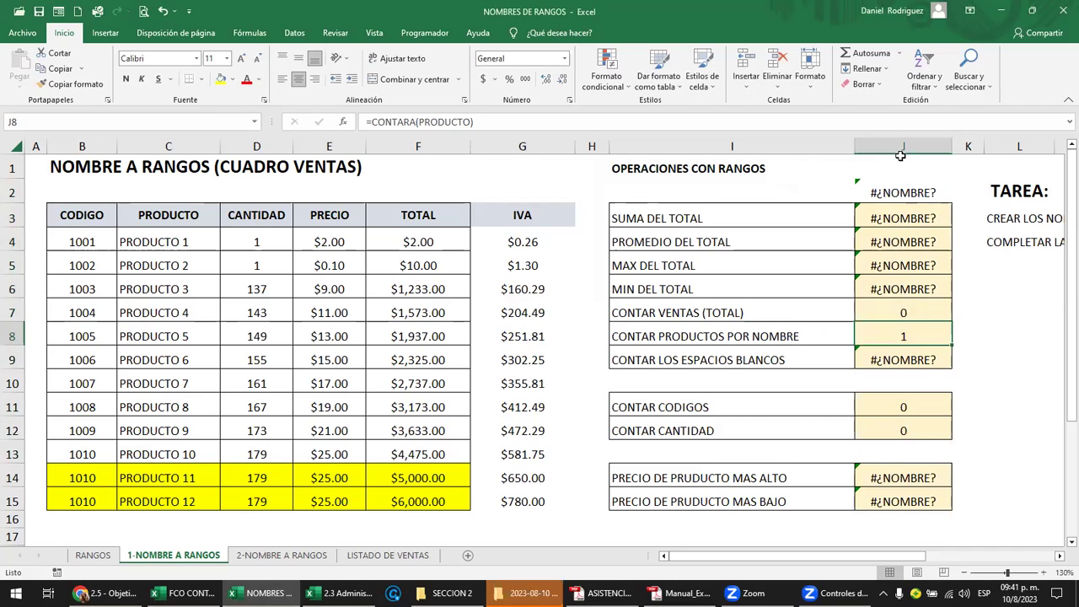
left_click(897, 187)
double_click(898, 187)
left_click(911, 218)
double_click(911, 219)
key("Escape")
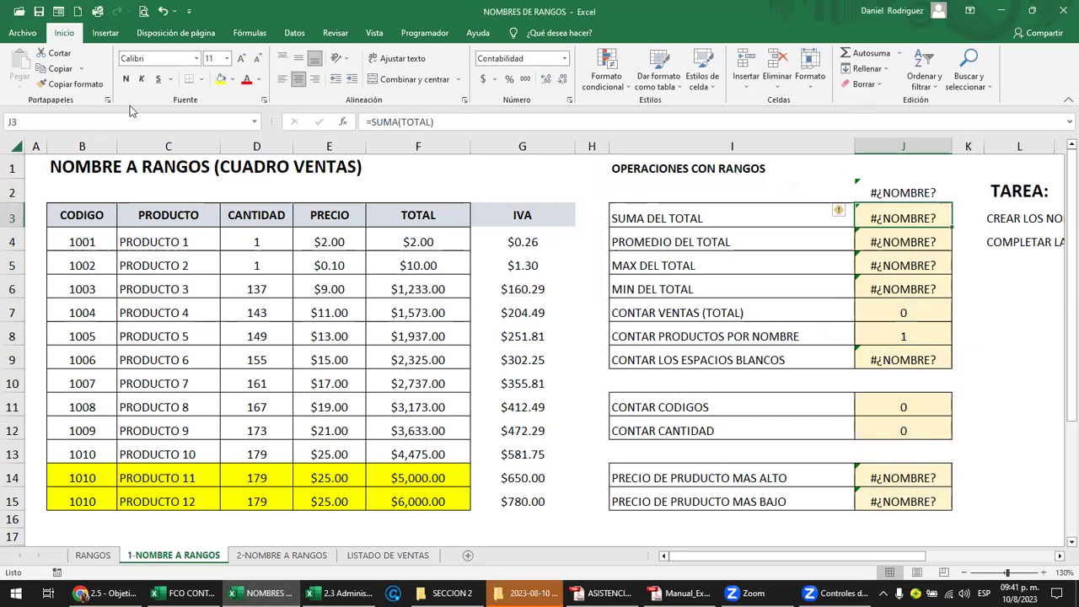
left_click(256, 123)
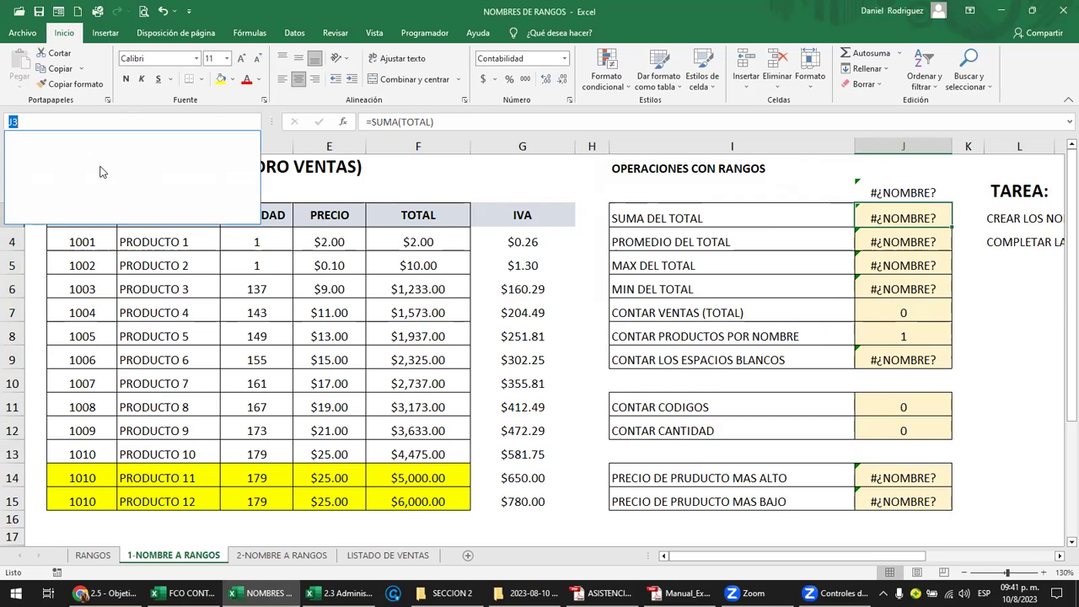
key("Escape")
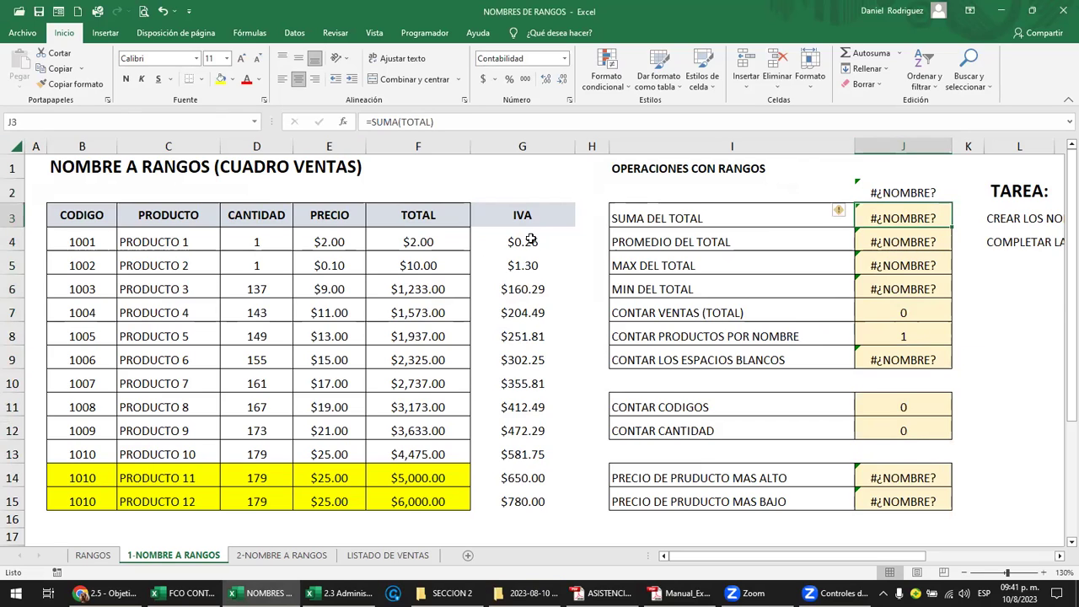
Clear the stray formula in J2 and delete the IVA column G with Eliminar.
left_click(900, 192)
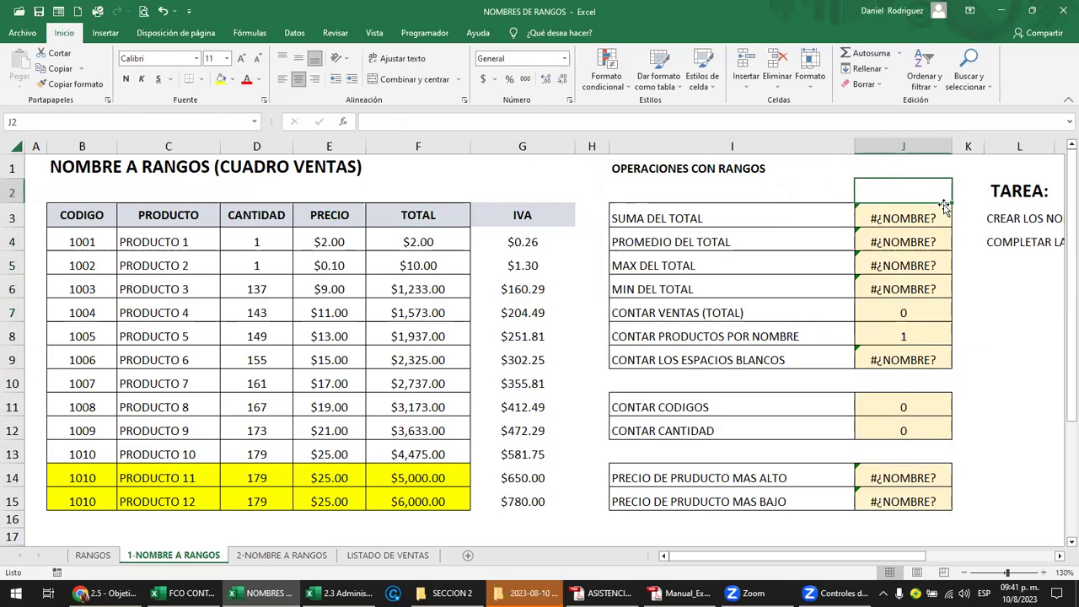
right_click(520, 144)
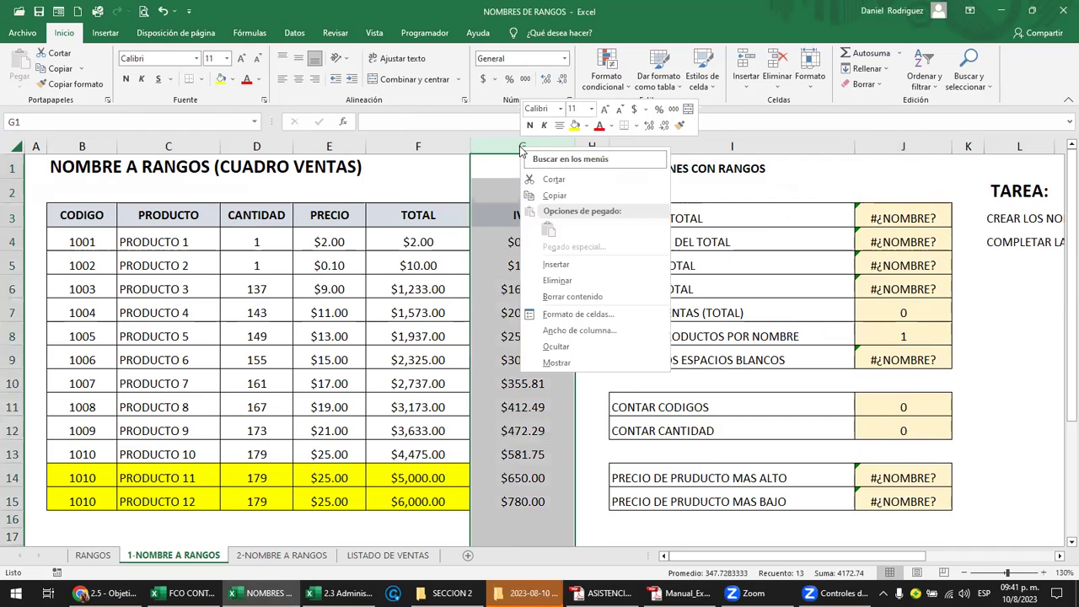
left_click(557, 281)
left_click(485, 228)
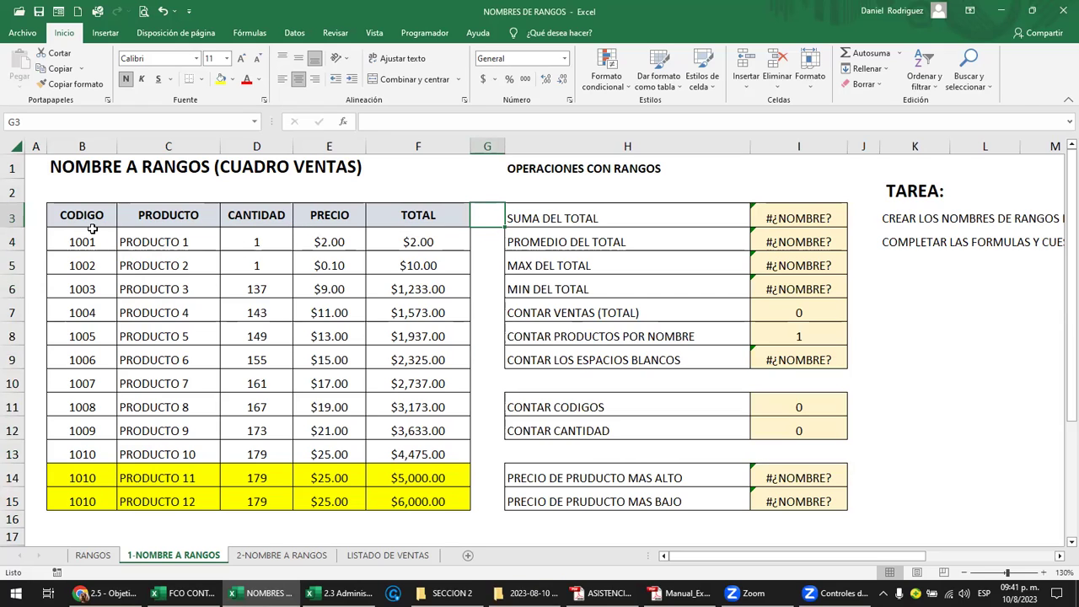
Name the code range B4:B15 CODIGO in the Name Box and verify it in the name list.
left_click_drag(85, 241, 82, 501)
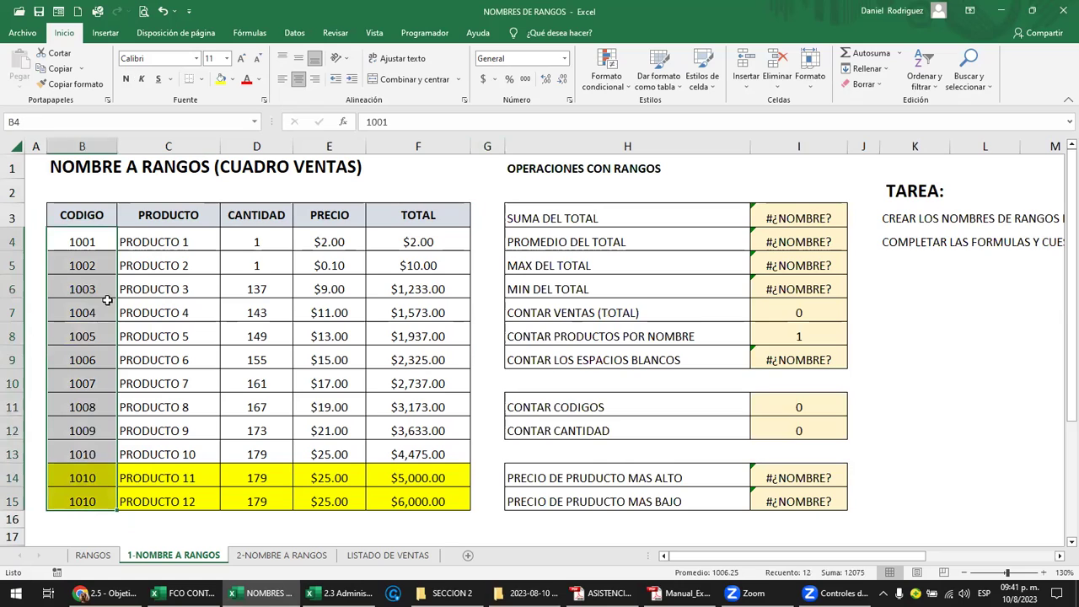
left_click(33, 124)
type("CODIGO")
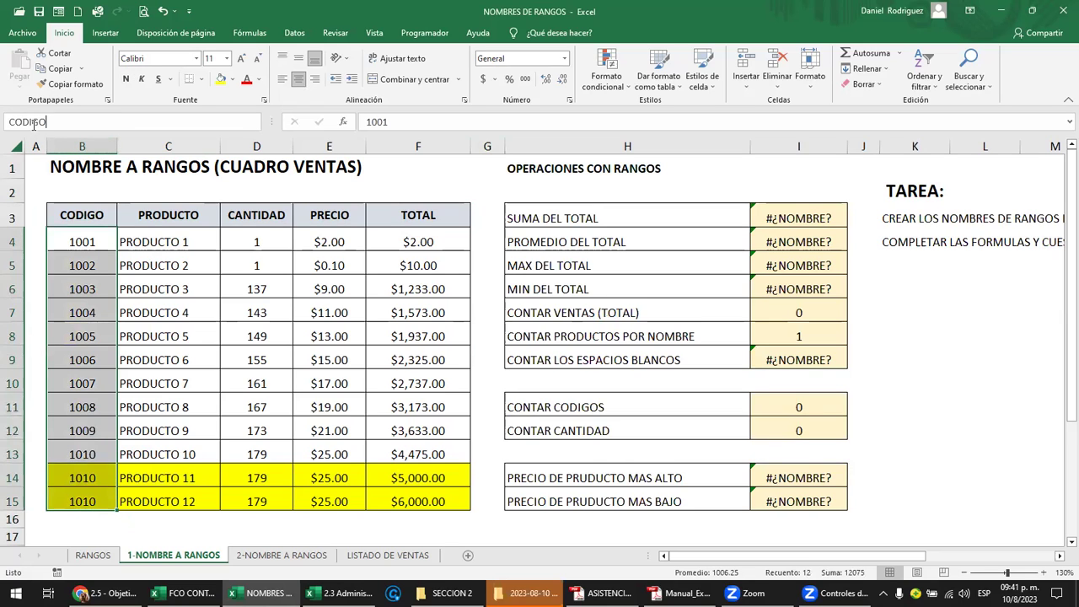
left_click(207, 254)
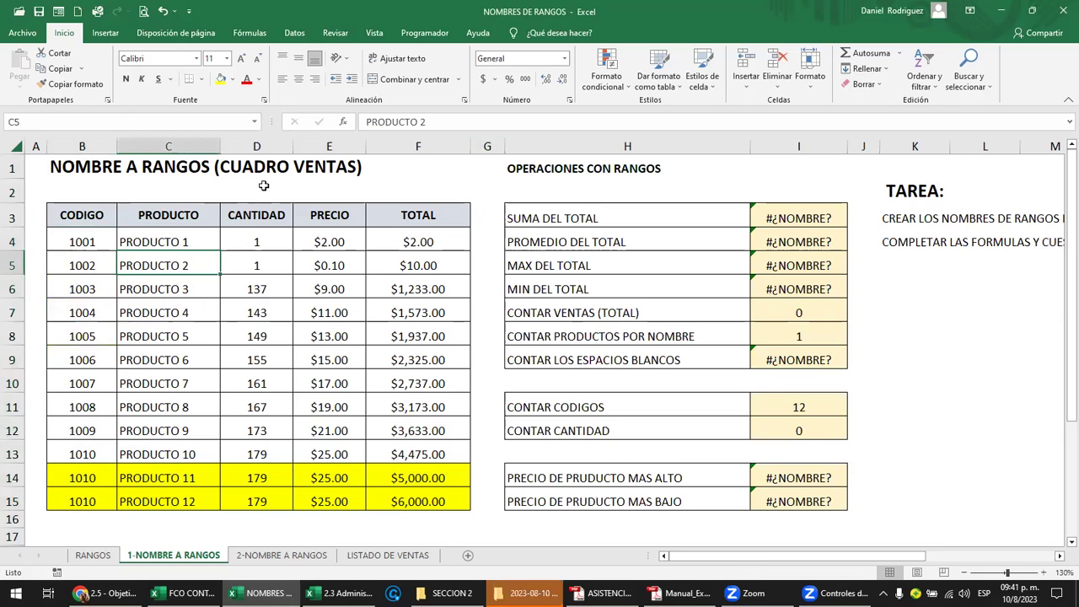
left_click(254, 122)
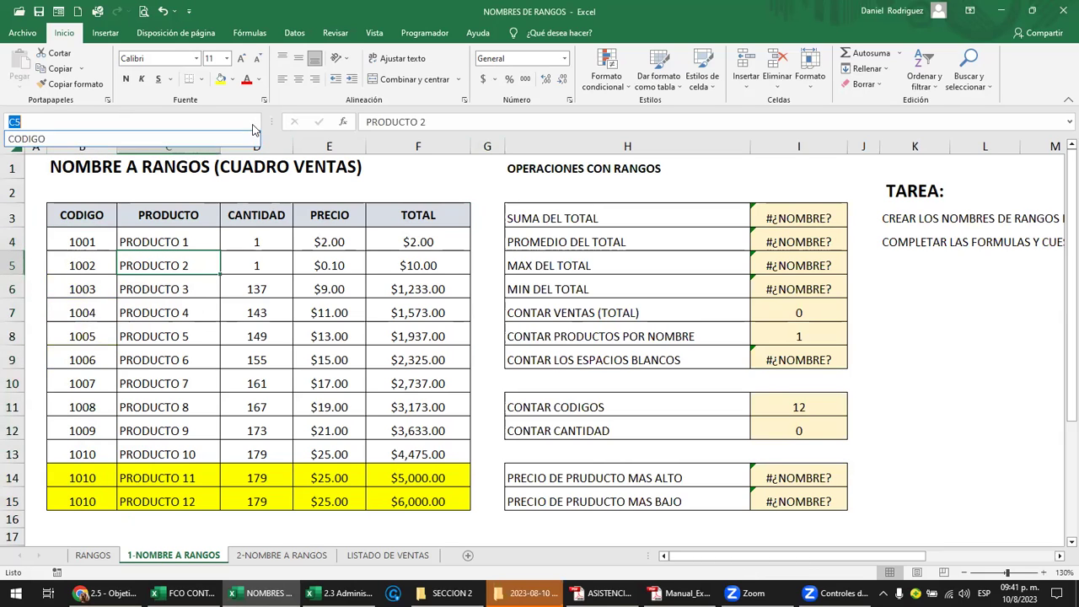
left_click(187, 139)
Define the name TOTAL for F4:F15 via Definir nombre, then check the SUMA, MAX and MIN results.
left_click_drag(418, 242, 414, 497)
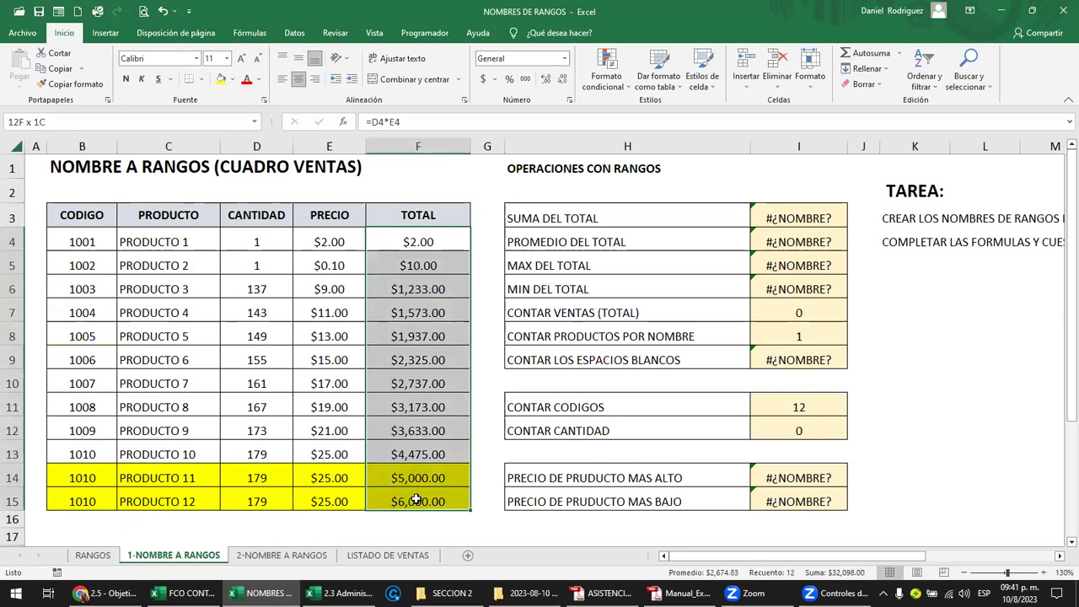
right_click(400, 301)
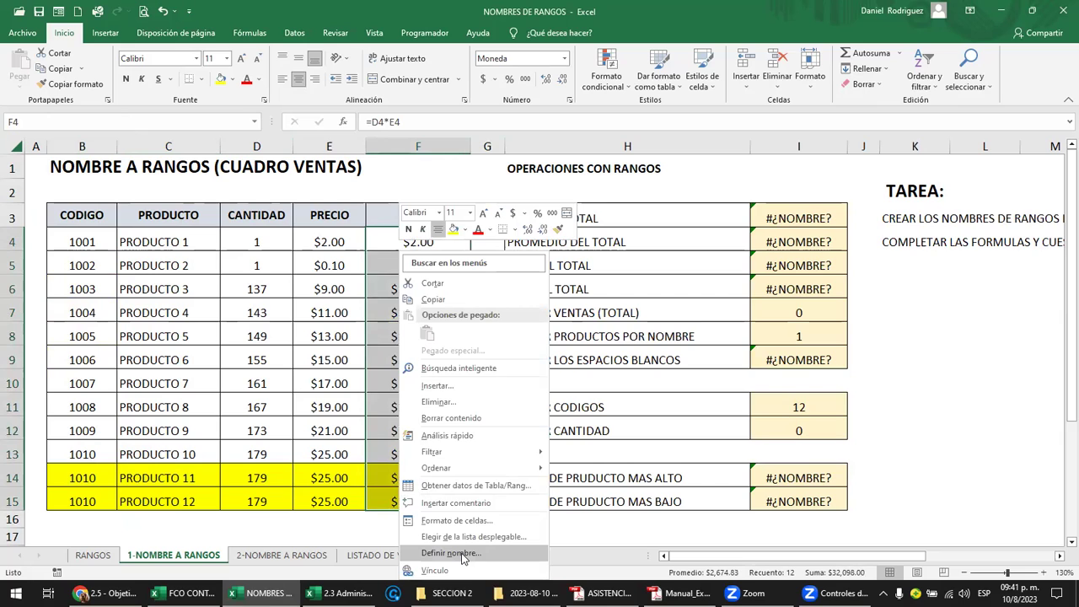
left_click(462, 554)
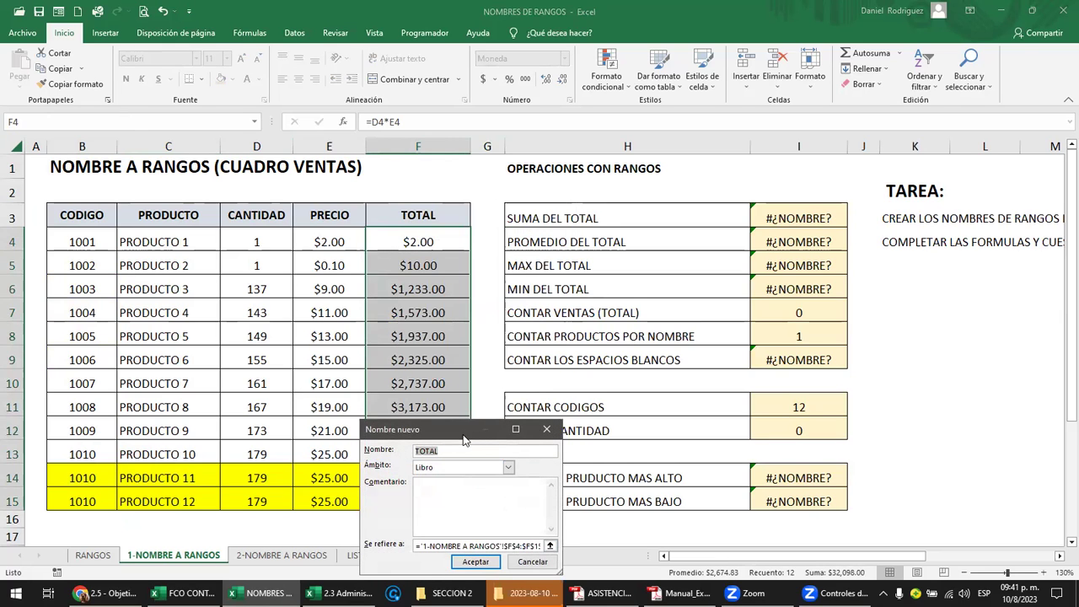
left_click_drag(472, 439, 606, 242)
left_click(580, 255)
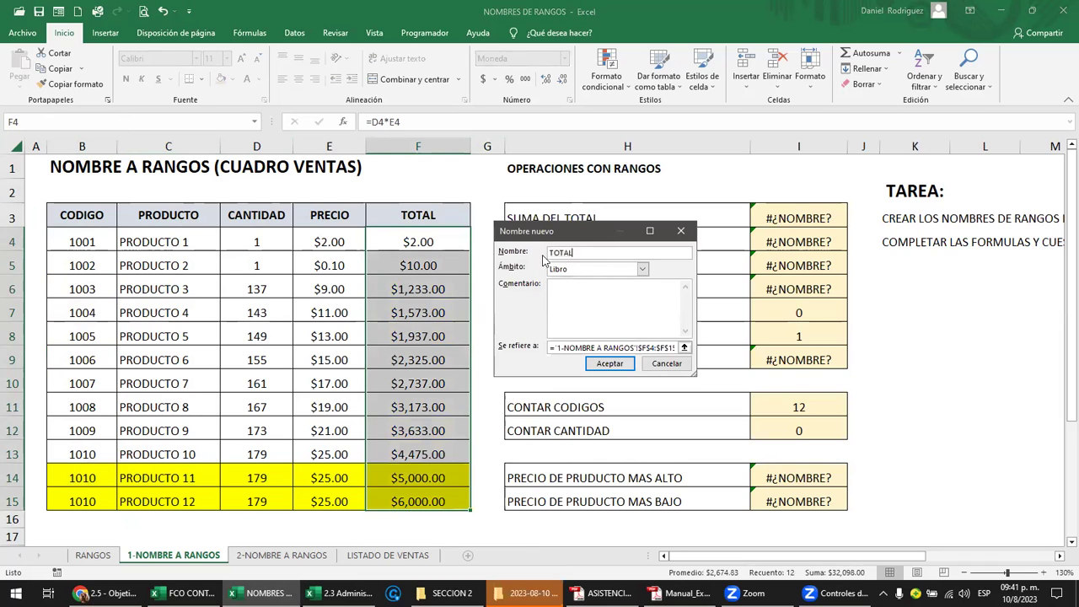
left_click(609, 363)
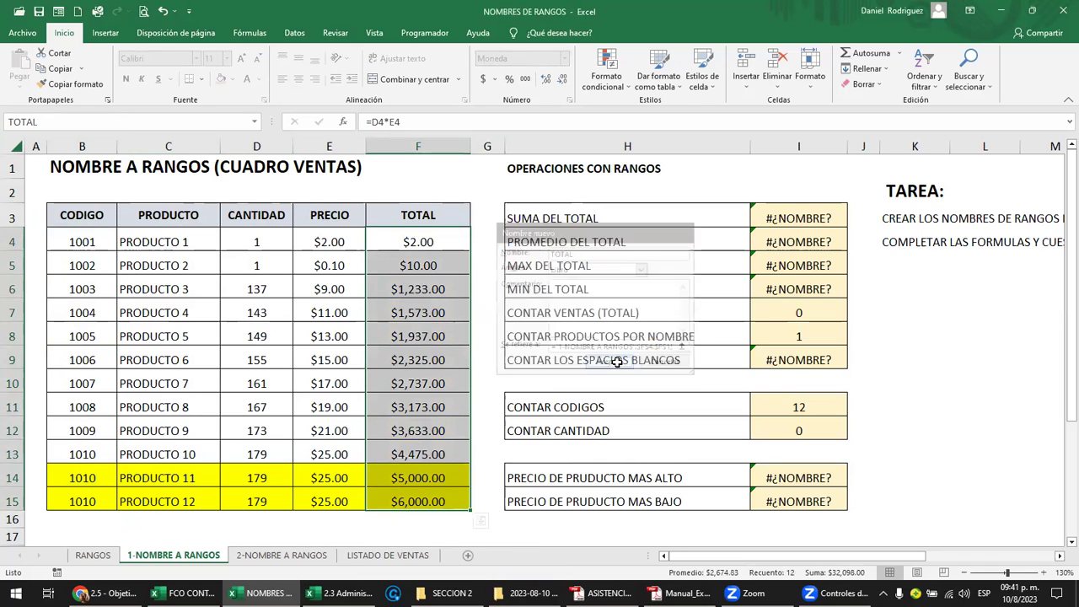
left_click(795, 218)
left_click(806, 266)
left_click(817, 289)
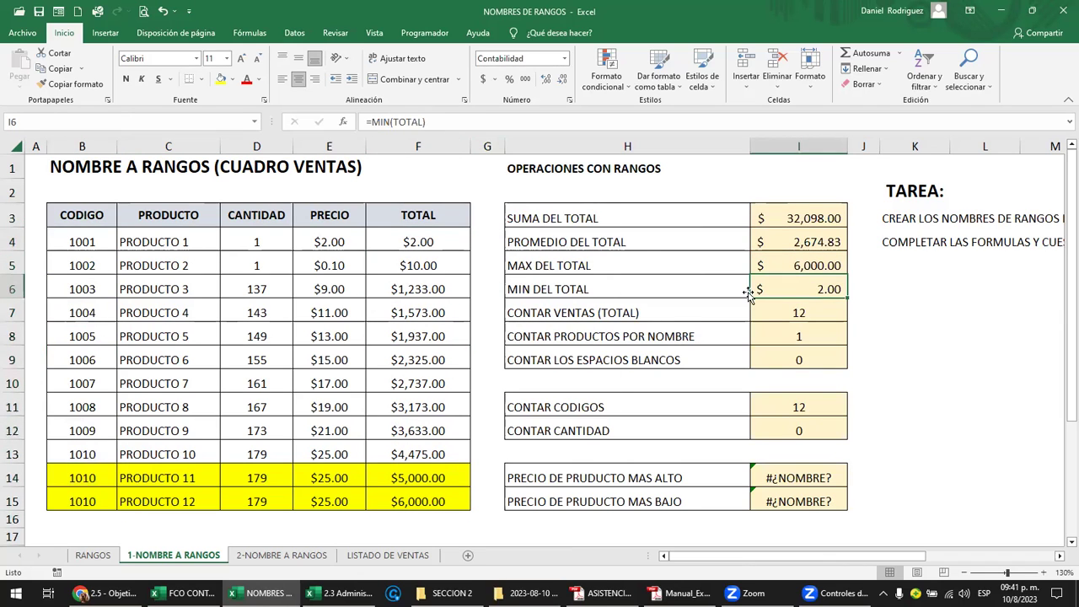
left_click(328, 241)
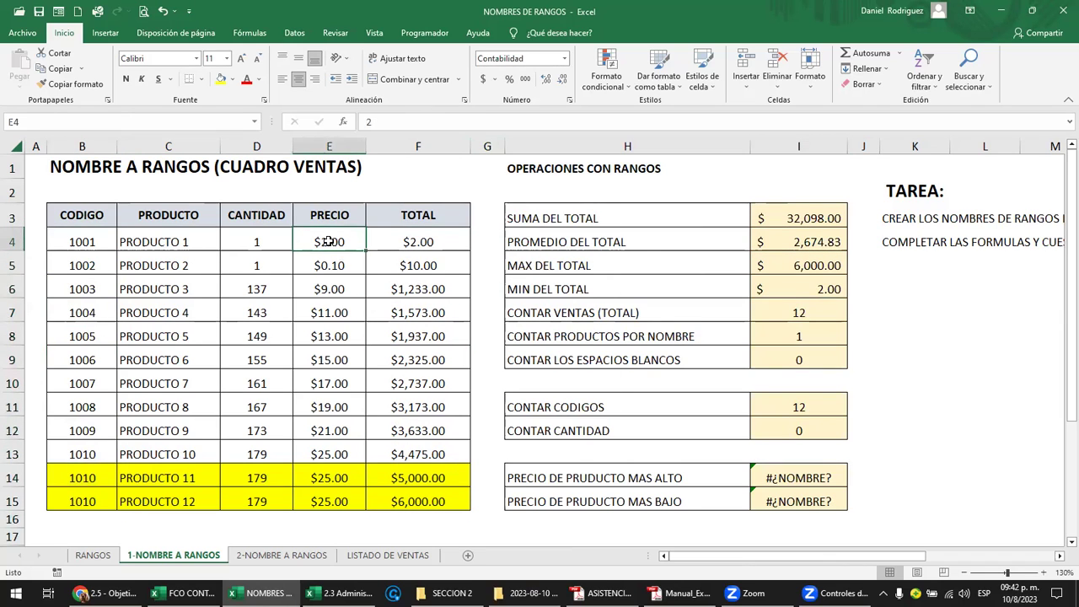
Create the name PRECIO for E4:E15 through the Name Manager (Ctrl+F3).
left_click_drag(329, 242, 339, 499)
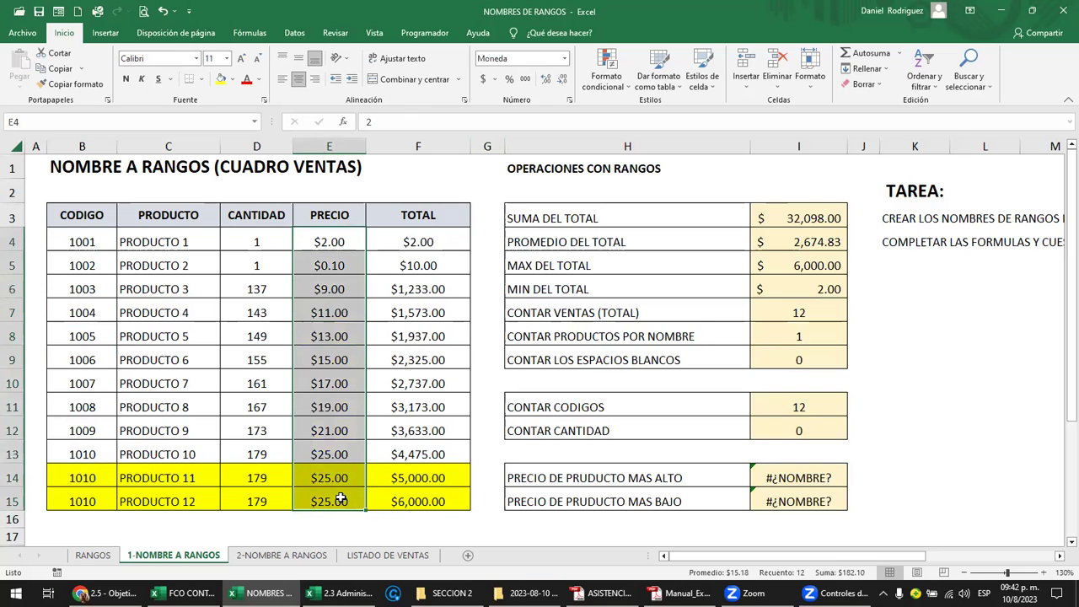
key("ctrl+F3")
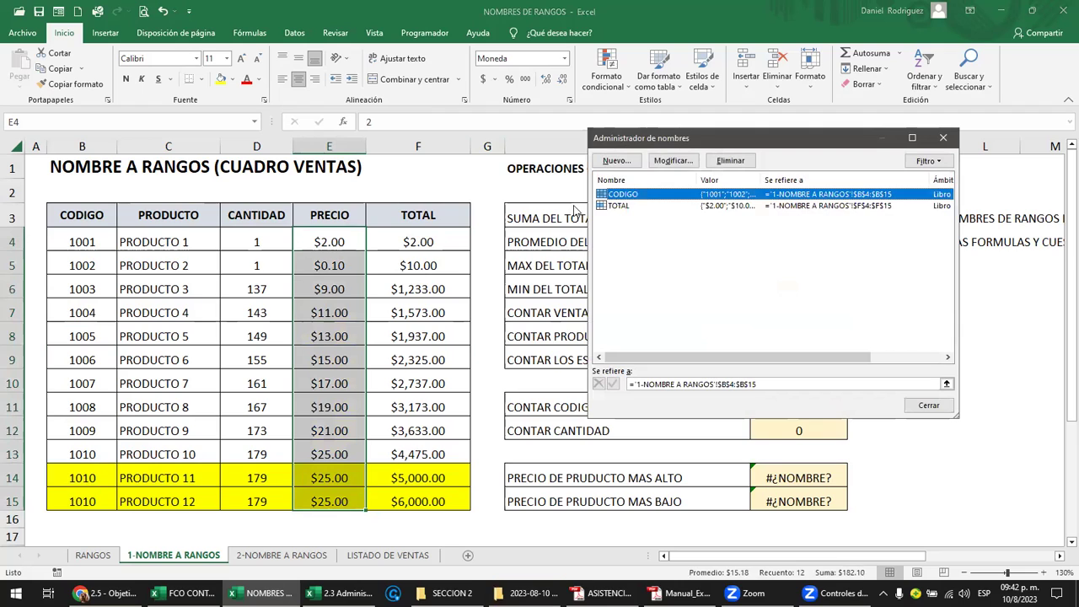
left_click_drag(666, 137, 569, 122)
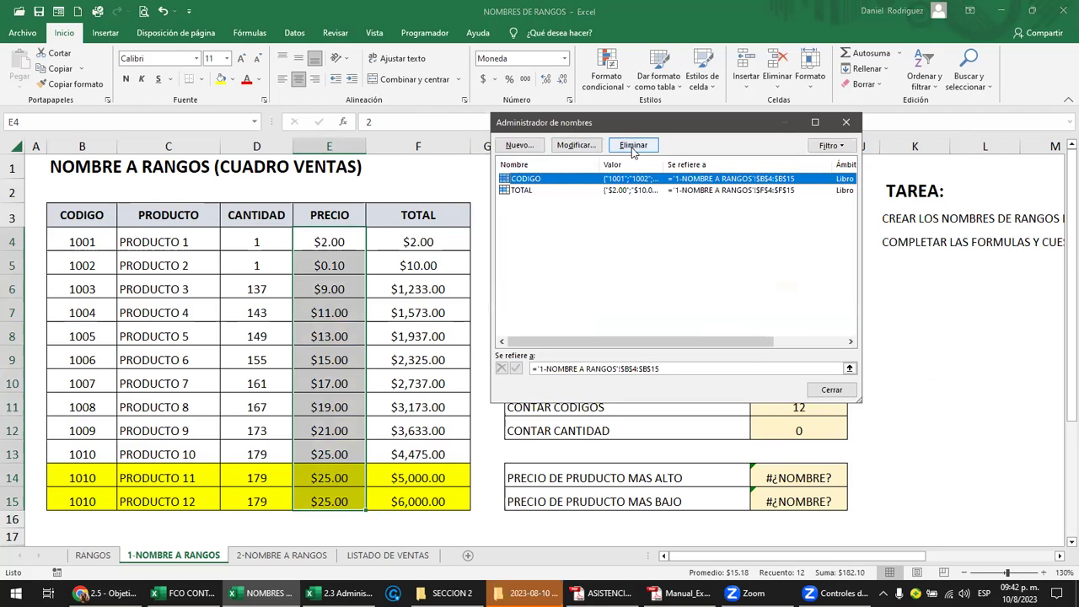
left_click(519, 145)
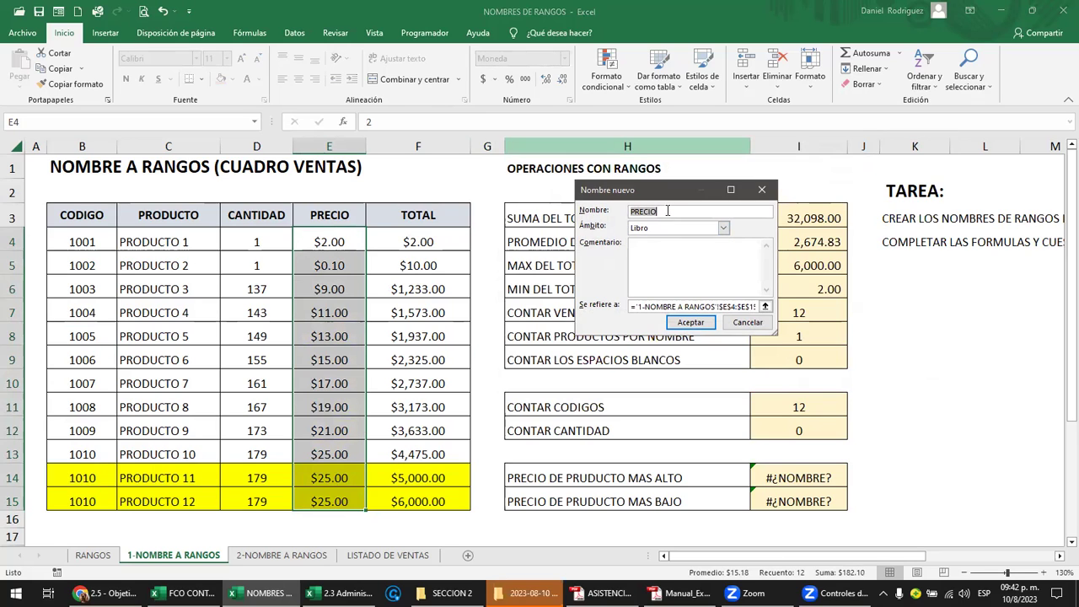
left_click(688, 323)
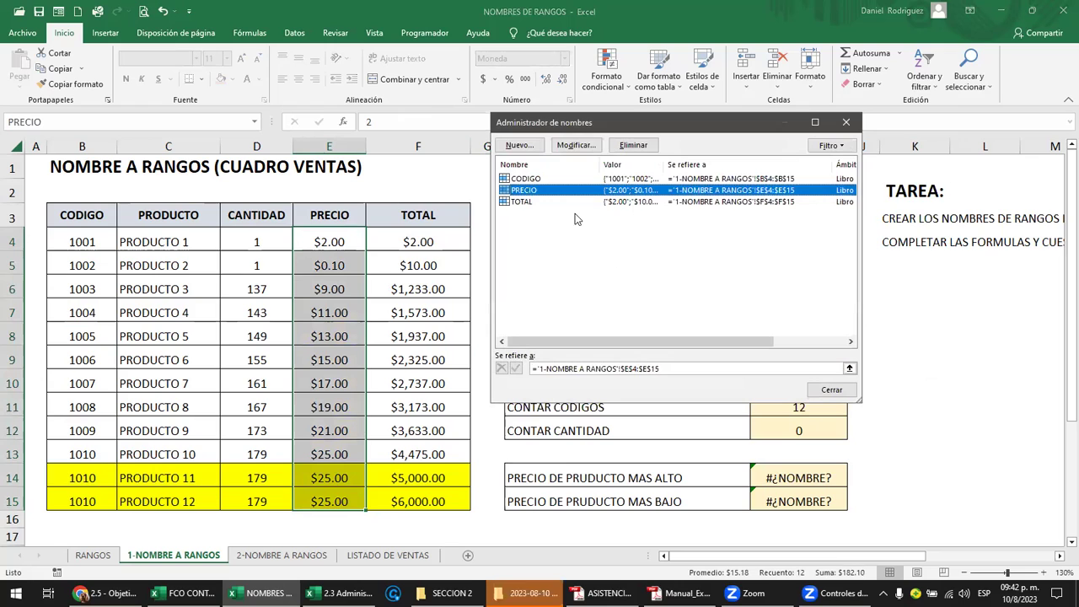
Inspect the cell references of the CODIGO and TOTAL names in the Name Manager.
left_click(534, 277)
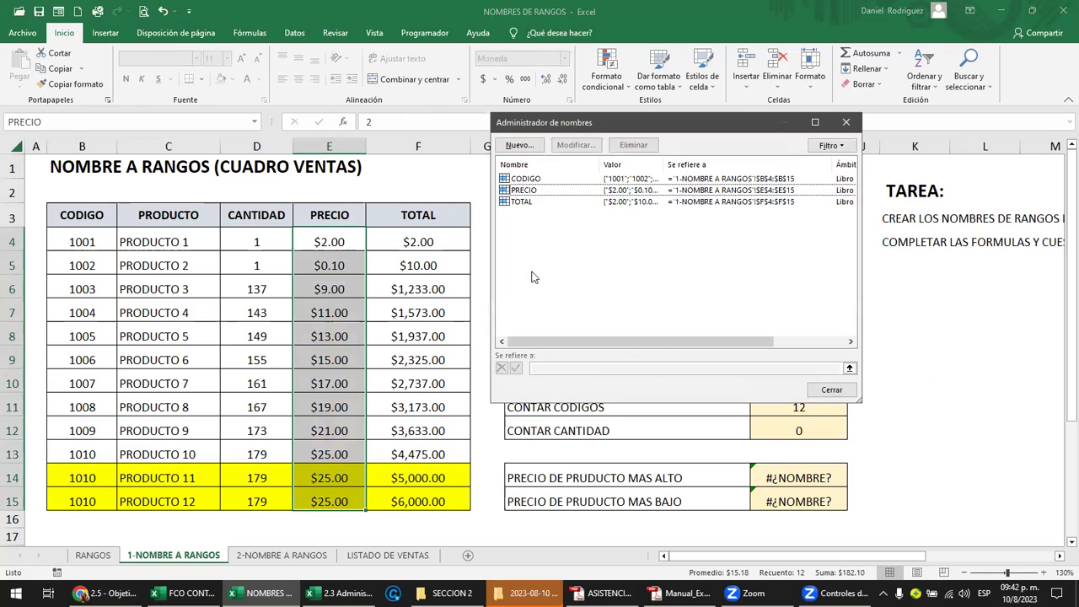
left_click(528, 179)
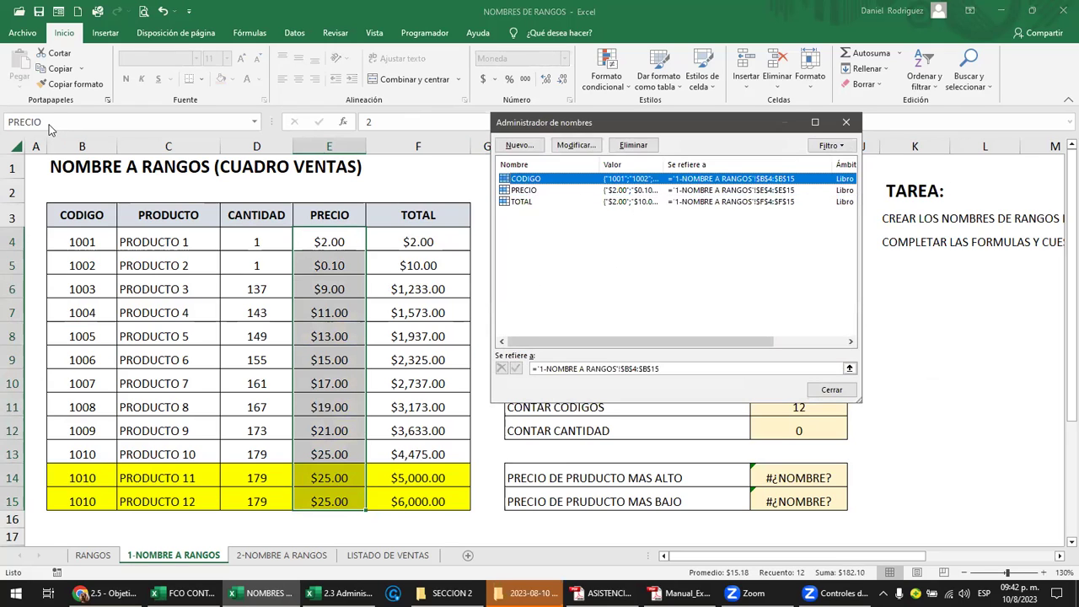
left_click(524, 203)
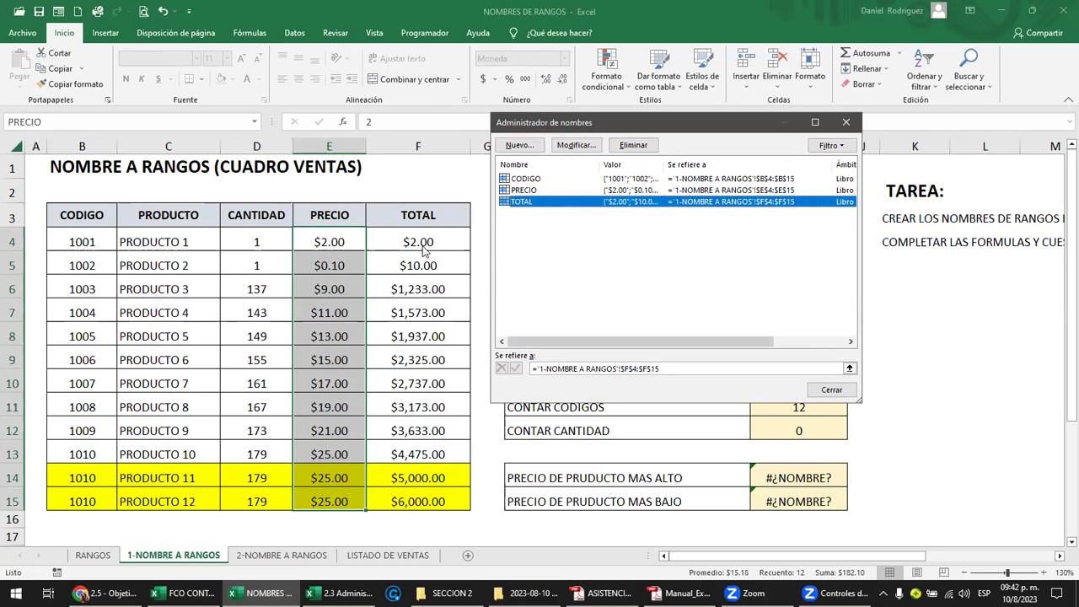
left_click(527, 178)
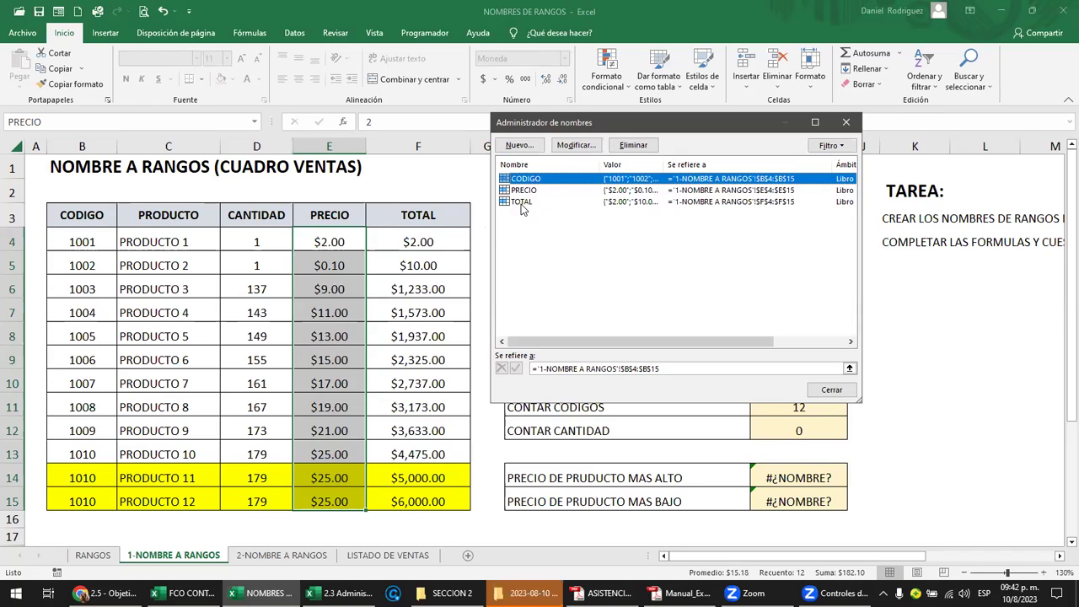
Delete the CODIGO, PRECIO and TOTAL names together and return to the worksheet.
left_click(521, 204, "shift")
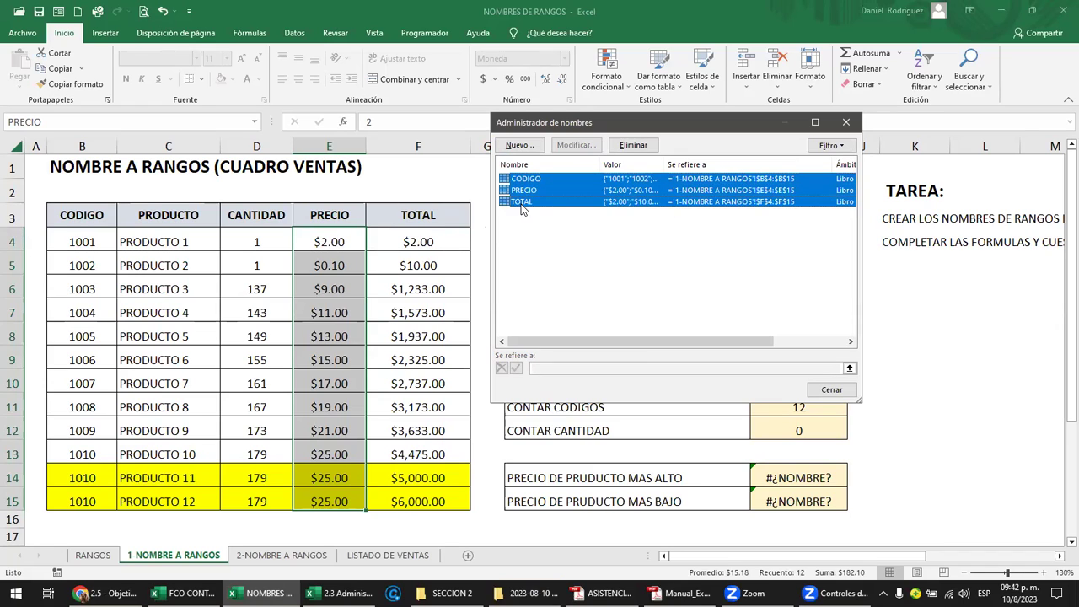
left_click(633, 145)
left_click(510, 336)
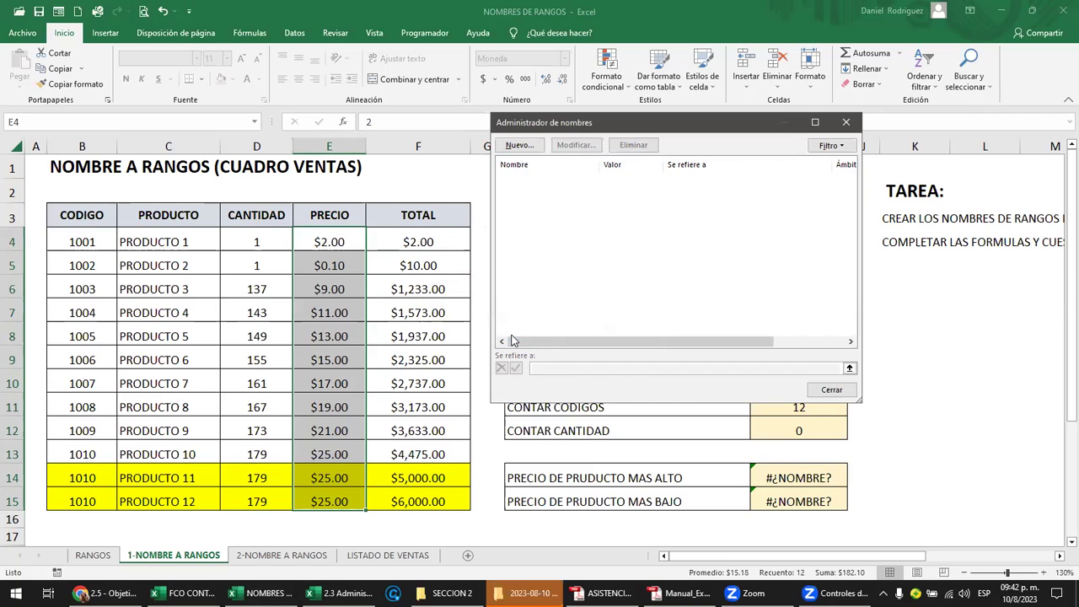
left_click(835, 392)
left_click(345, 331)
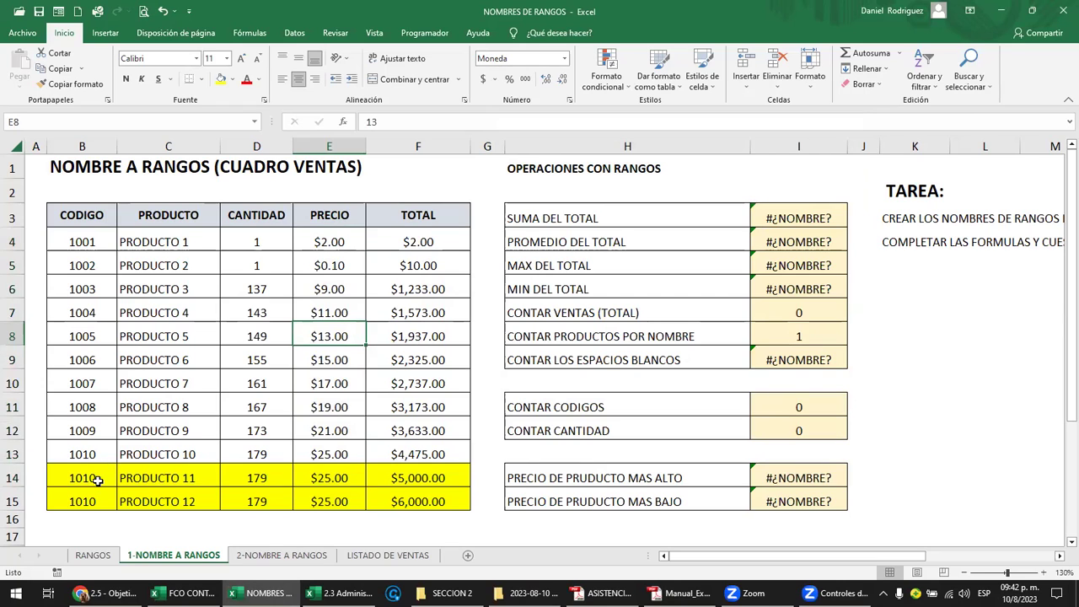
Clear contents and formatting of B14:F15, the PRODUCTO 11 and 12 rows, with Borrar todo.
left_click_drag(82, 476, 419, 503)
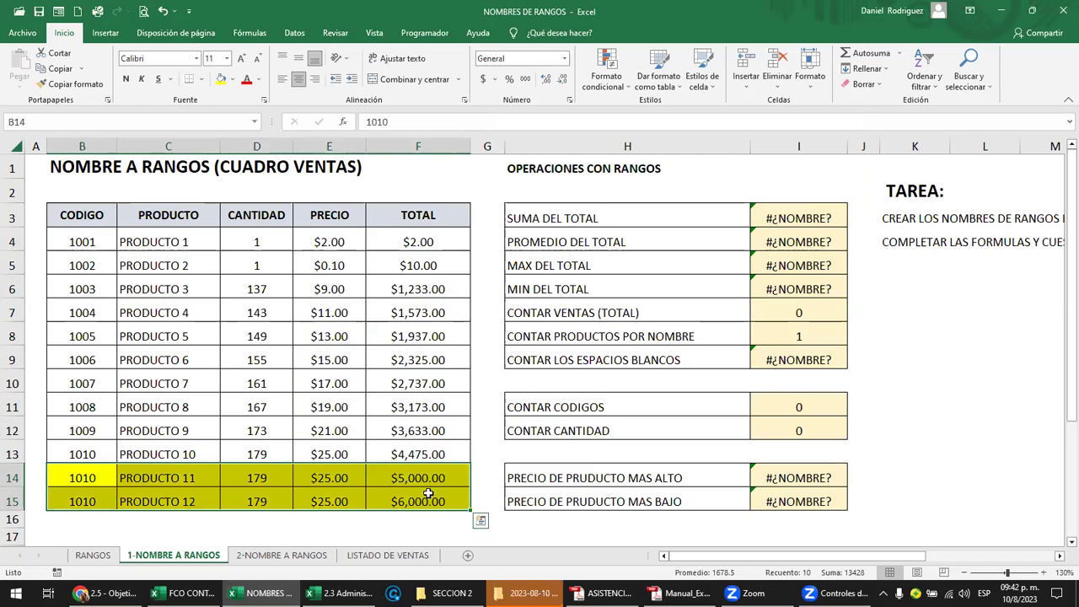
left_click(876, 85)
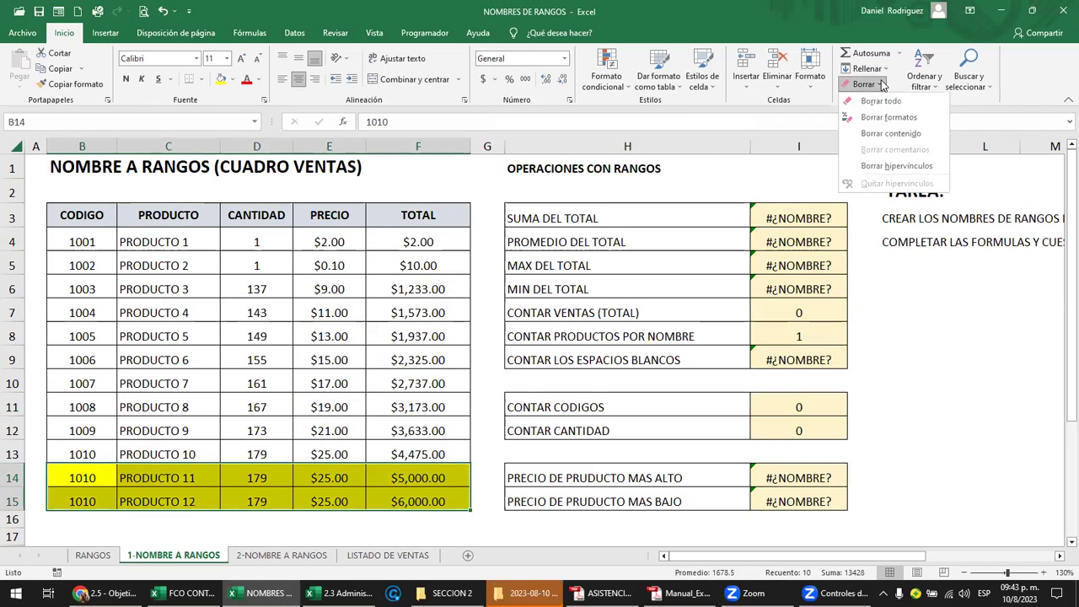
left_click(881, 101)
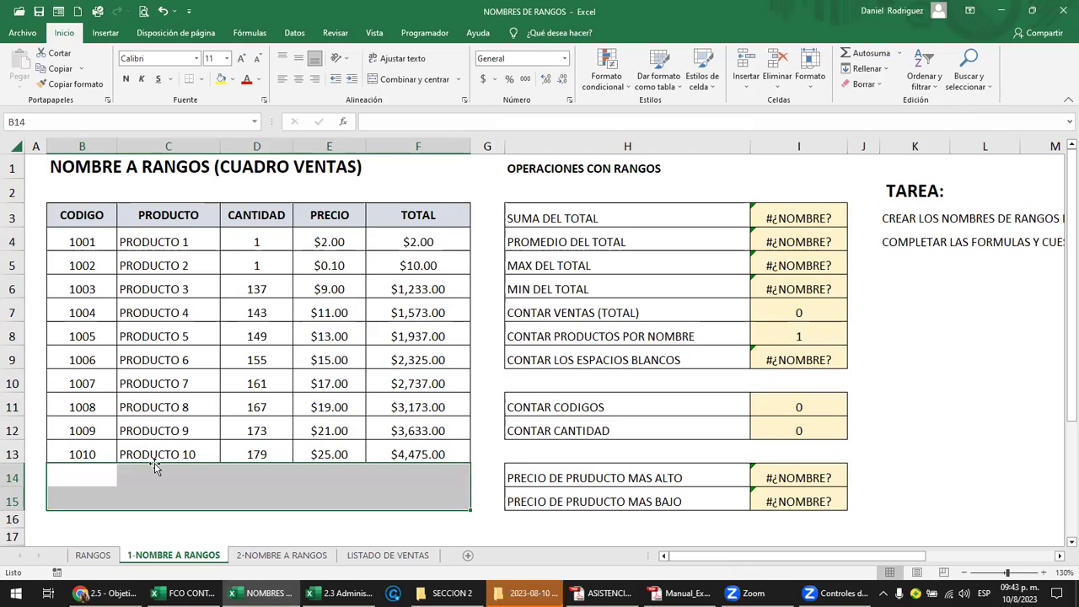
left_click(95, 454)
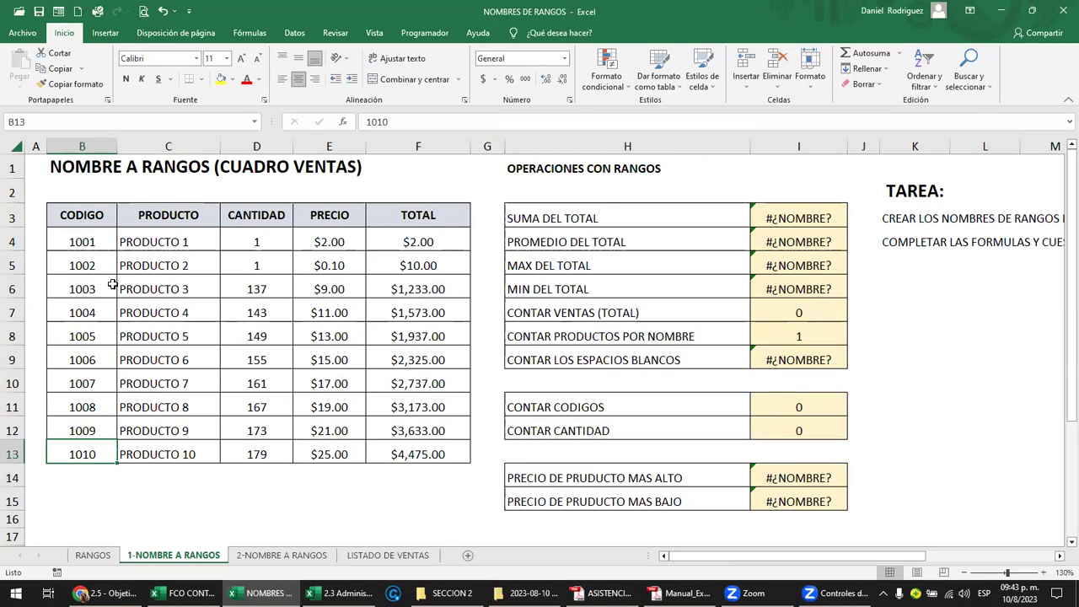
Select the sales table from the CODIGO header by dragging and with Shift/Ctrl+Shift arrow keys.
mouse_move(77, 220)
left_mouse_down()
mouse_move(428, 222)
mouse_move(429, 408)
left_mouse_up()
left_click(88, 218)
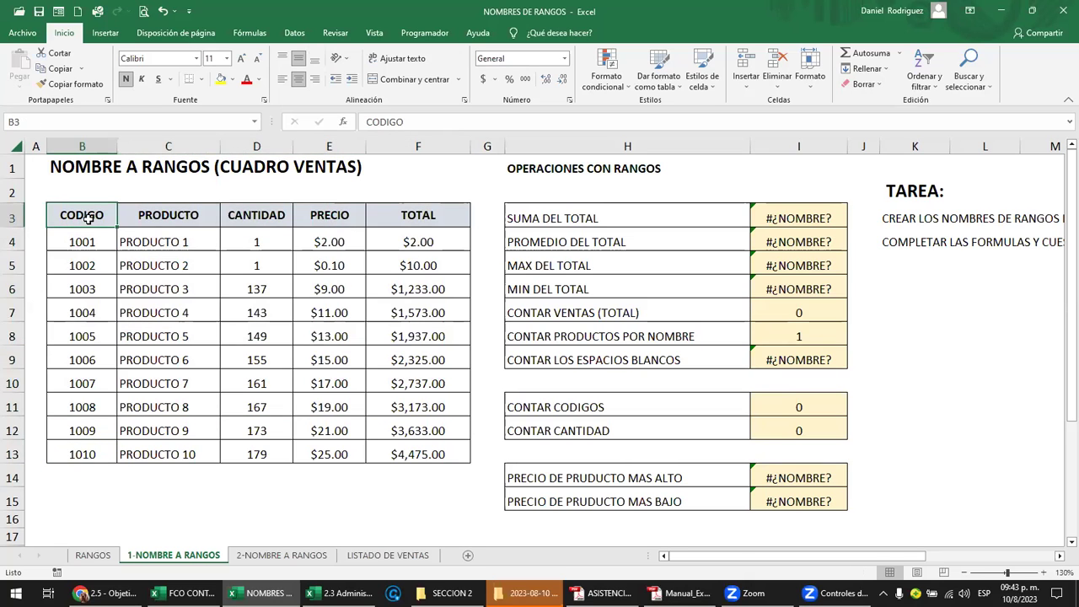
left_click_drag(79, 219, 414, 454)
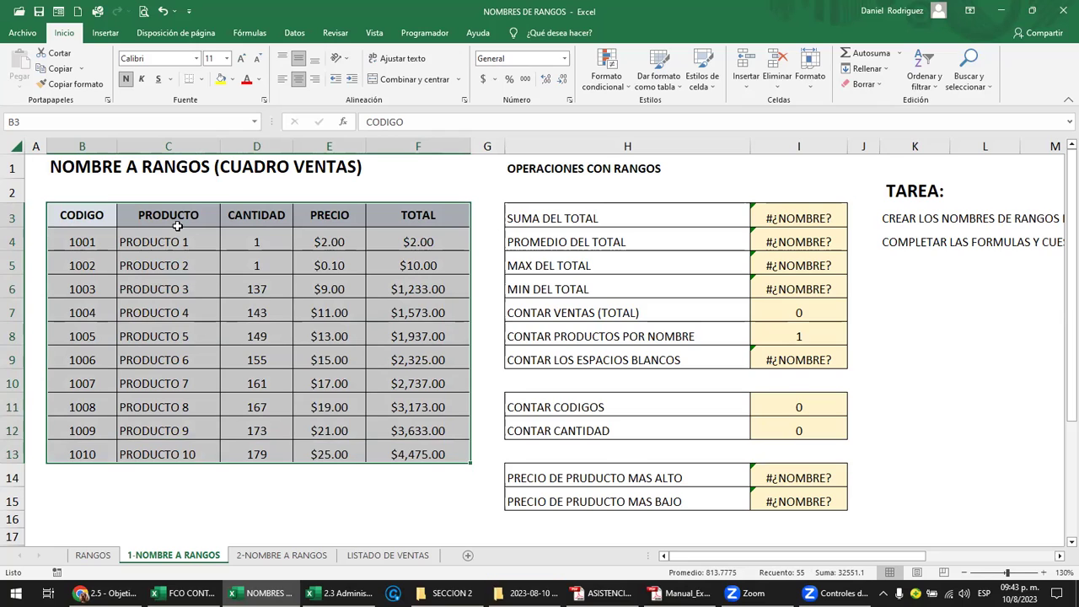
left_click(85, 219)
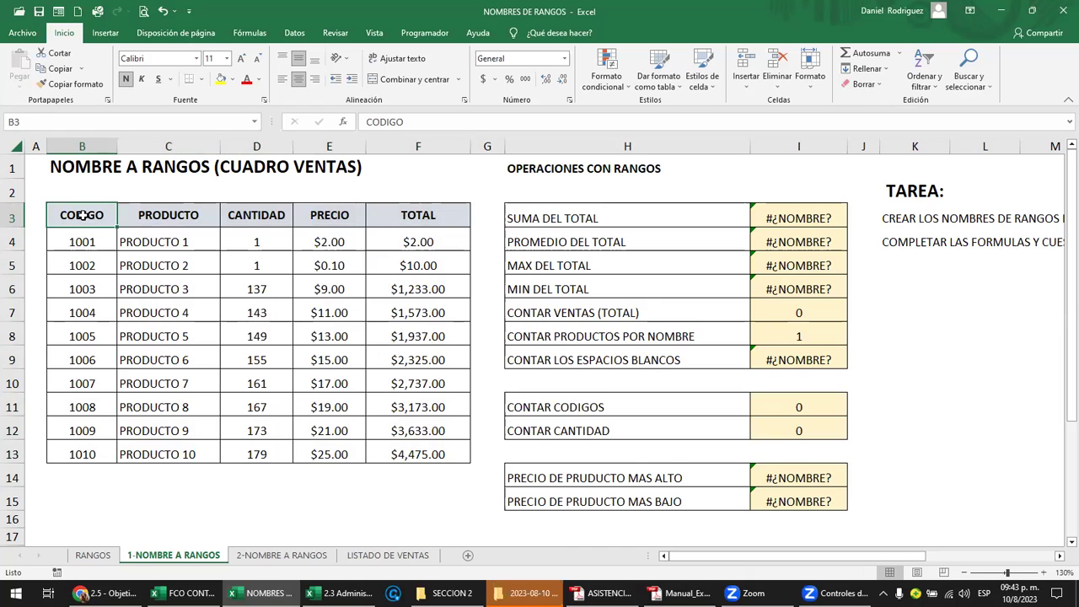
left_click_drag(82, 216, 421, 455)
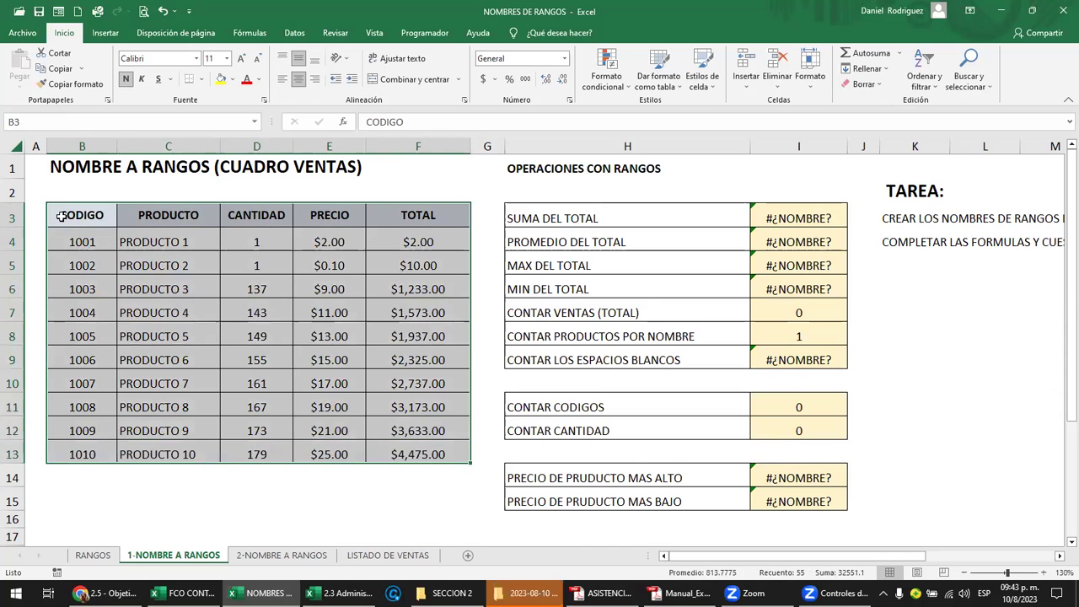
left_click(61, 217)
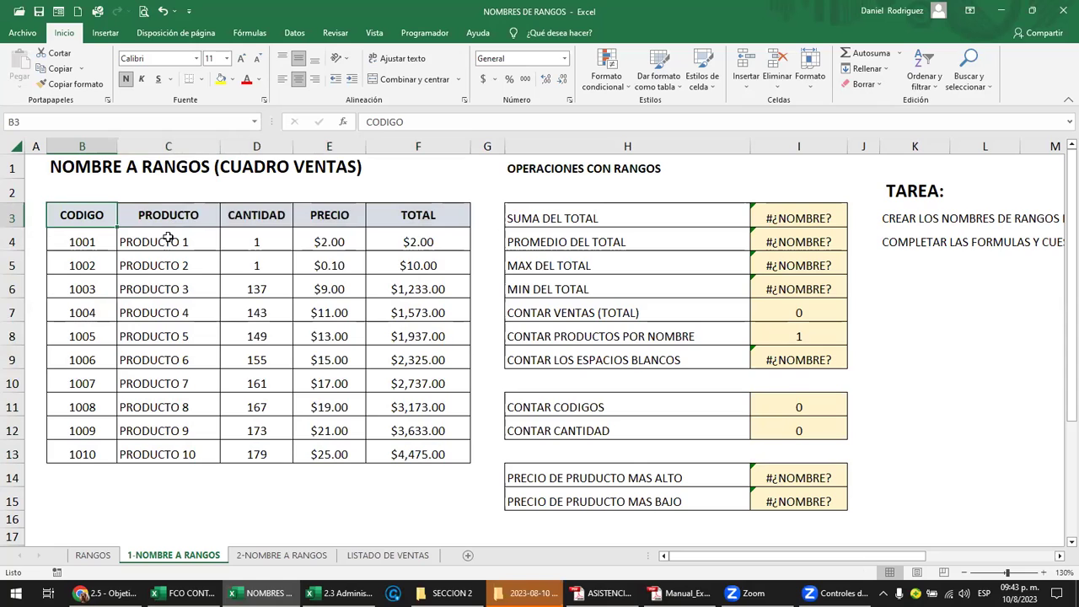
key("ctrl+shift+Right")
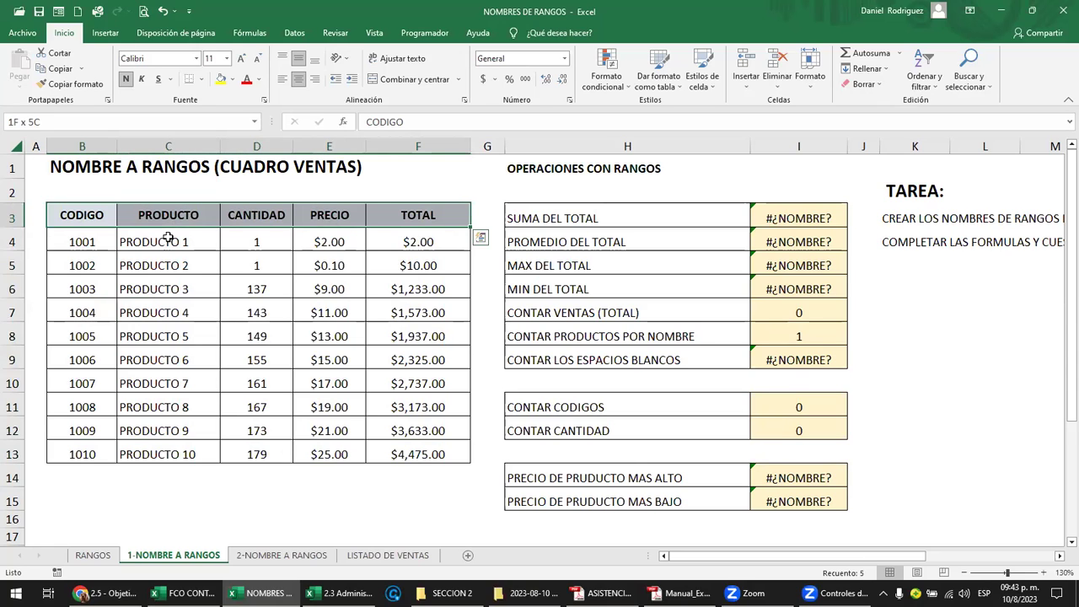
key("ctrl+shift+Down")
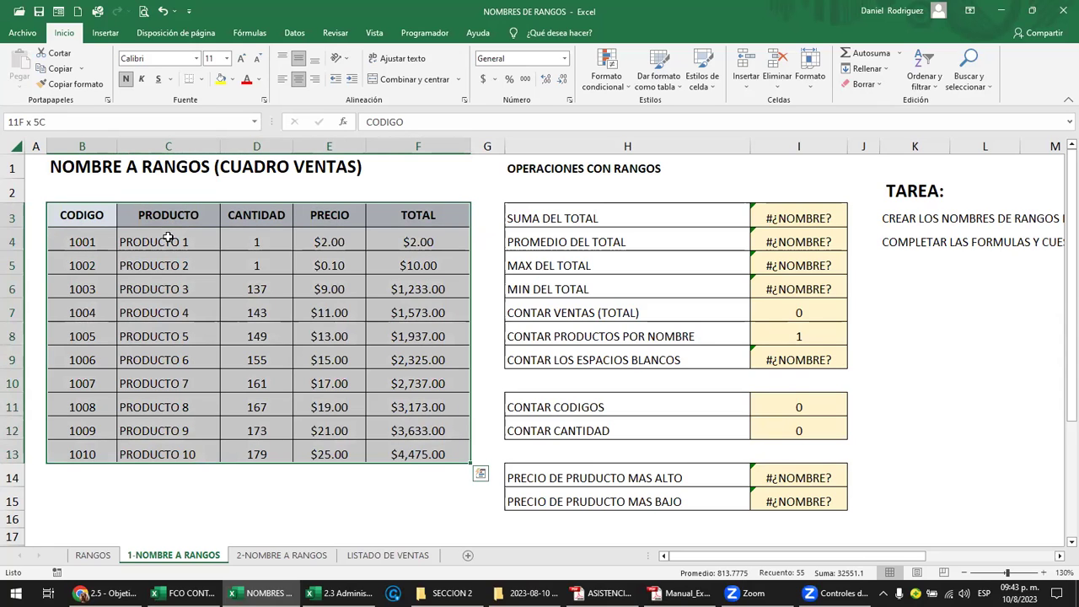
left_click(100, 218)
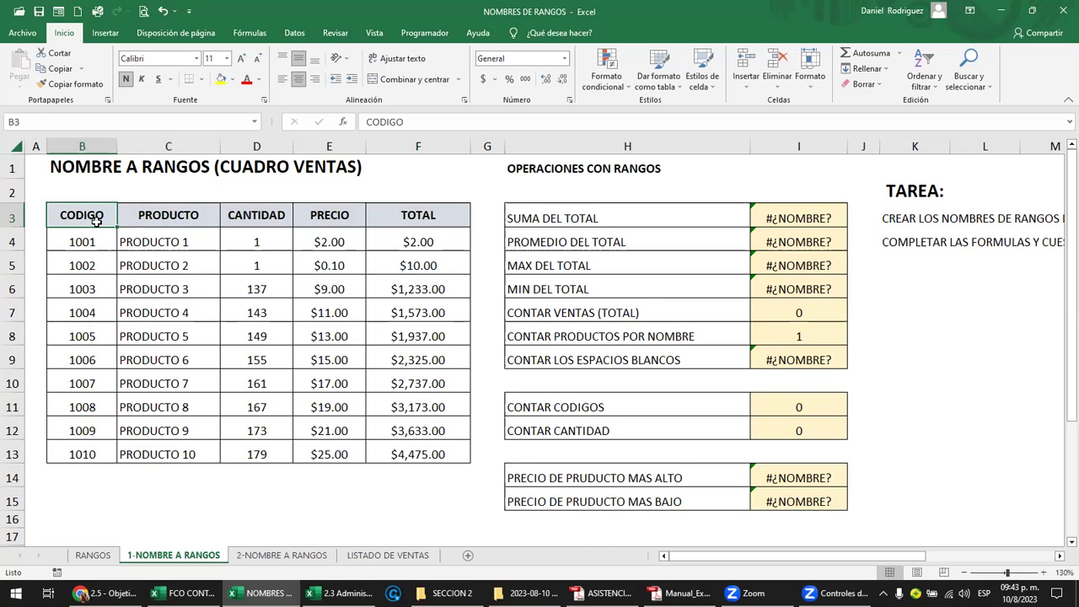
key("shift+Right")
key("shift+Right")
key("shift+Right")
key("shift+Down")
key("shift+Down")
key("shift+Down")
key("shift+Right")
key("shift+Down")
key("shift+Down")
key("shift+Down")
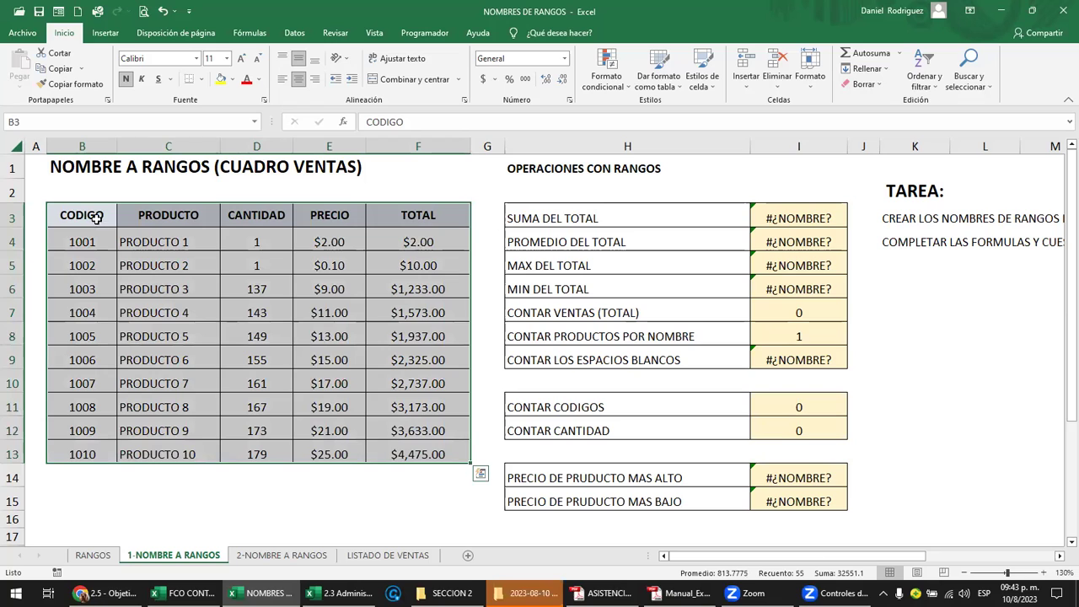
Select the whole table B3:F13 with Ctrl+A starting from the CODIGO header.
left_click(94, 192)
mouse_move(93, 192)
left_mouse_down()
mouse_move(481, 190)
mouse_move(464, 436)
mouse_move(477, 453)
left_mouse_up()
left_click(481, 209)
left_click_drag(62, 192, 480, 191)
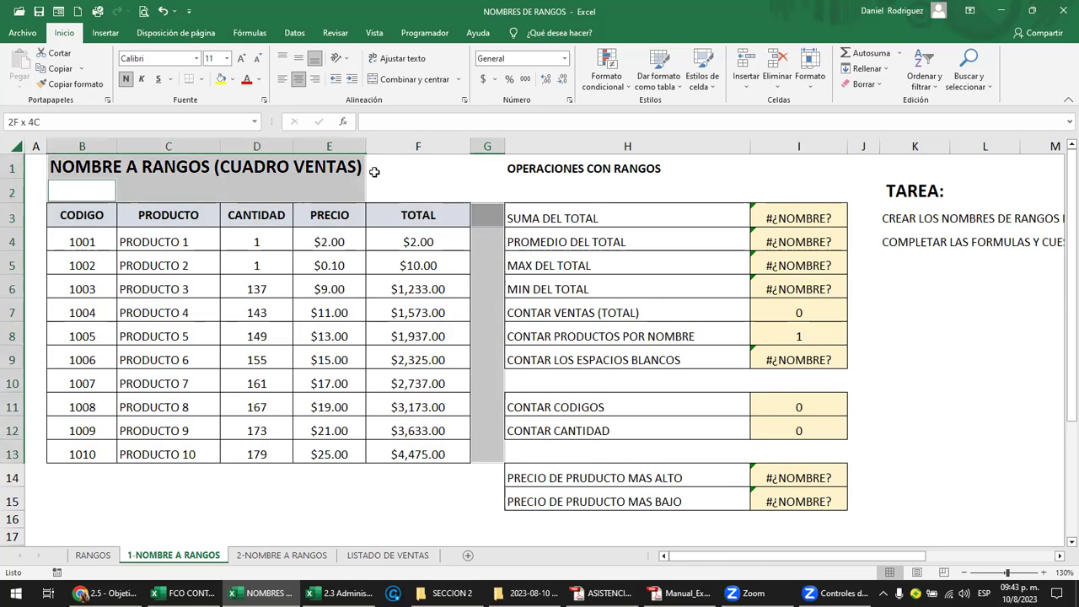
left_click(118, 224)
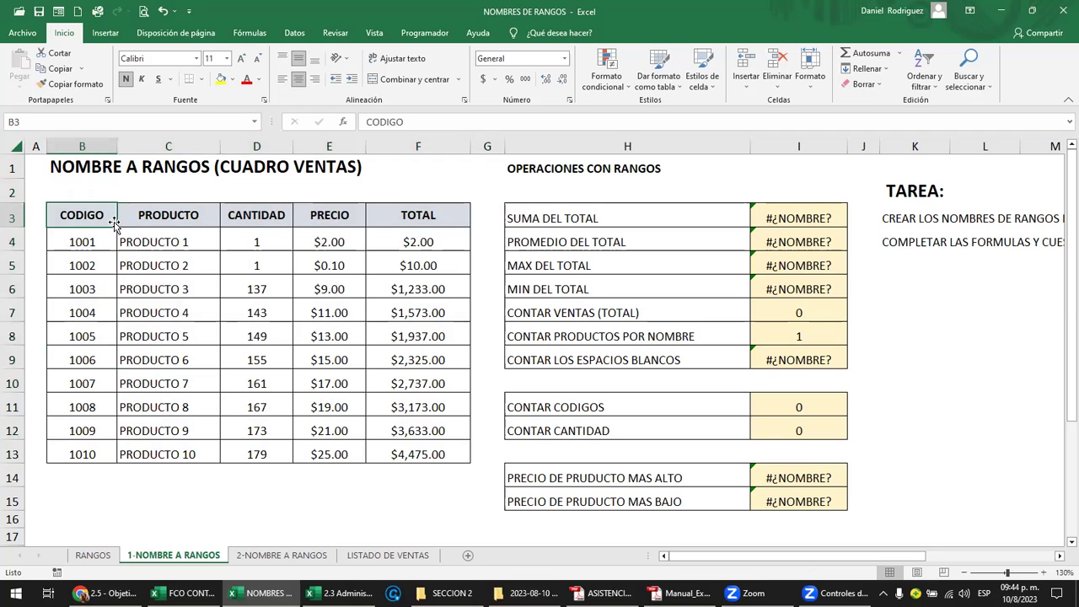
key("ctrl+a")
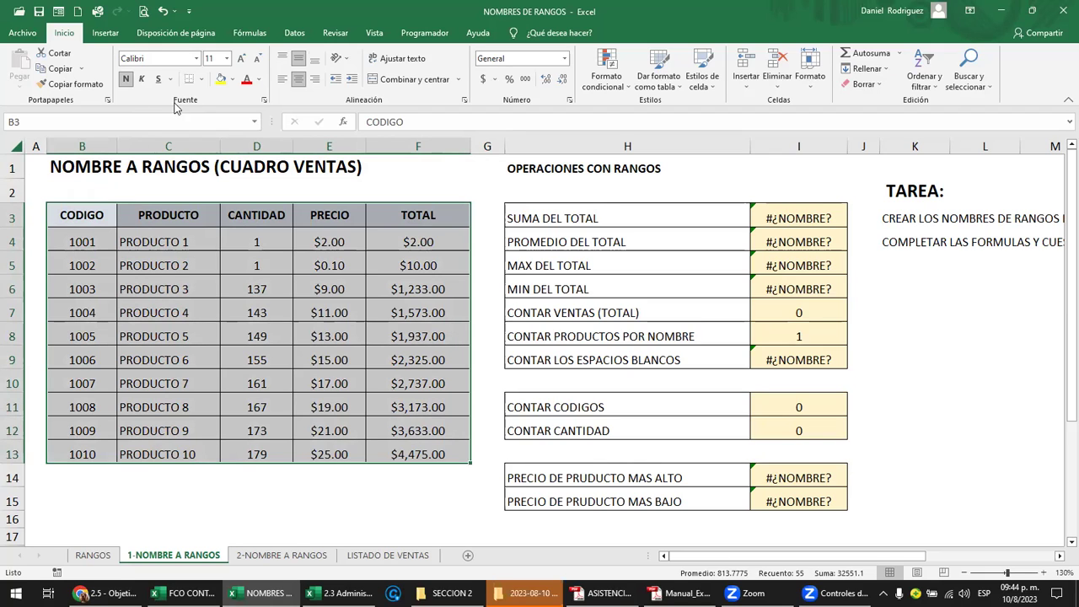
left_click(250, 33)
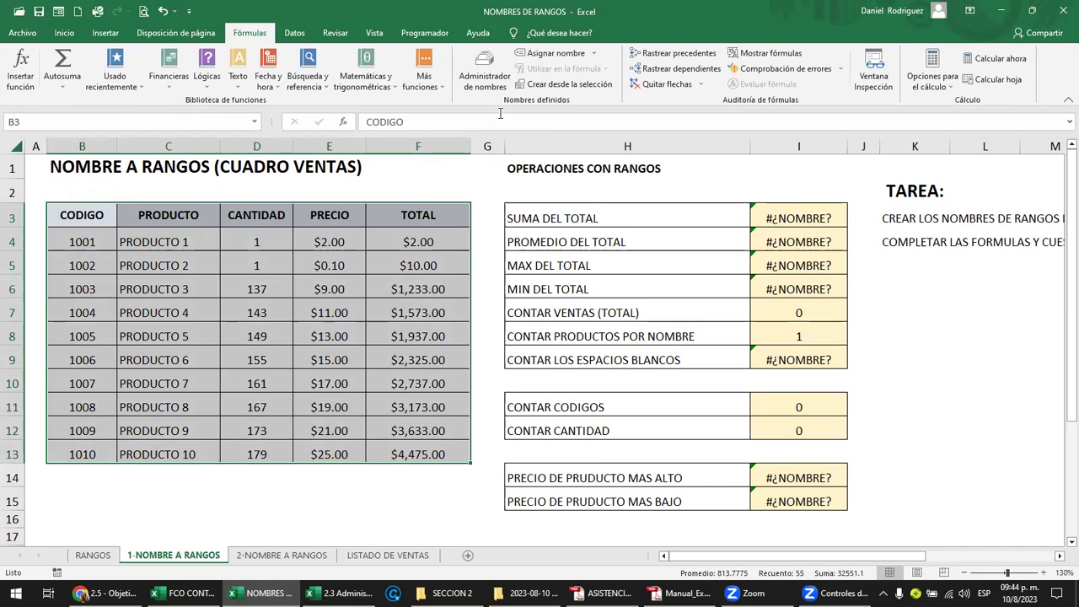
Create names from the table's top-row headers, making SUMA DEL TOTAL show $21,098.00.
left_click(577, 86)
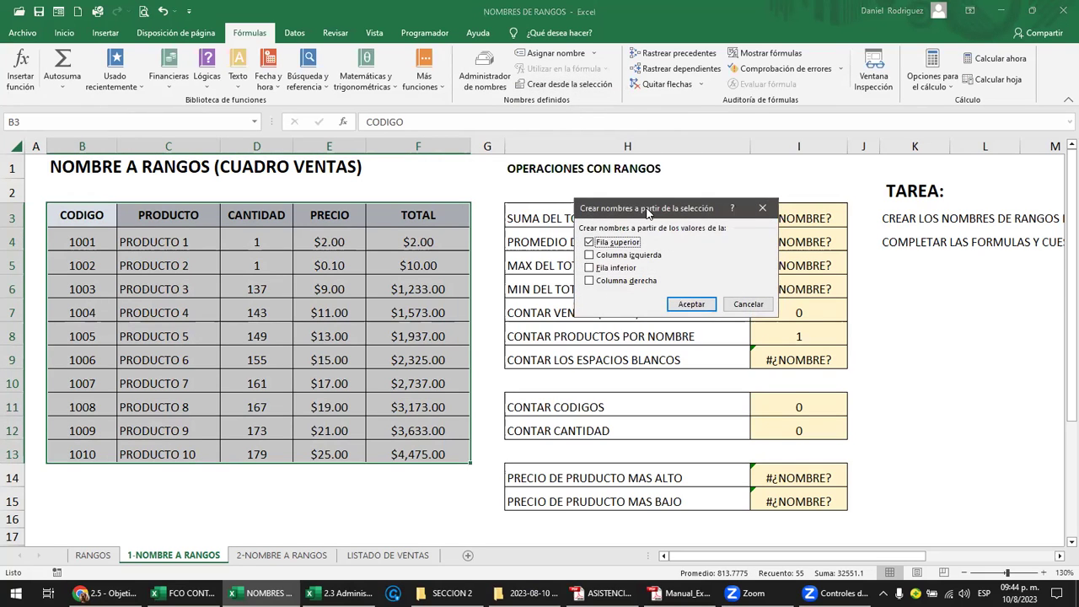
left_click_drag(648, 213, 567, 214)
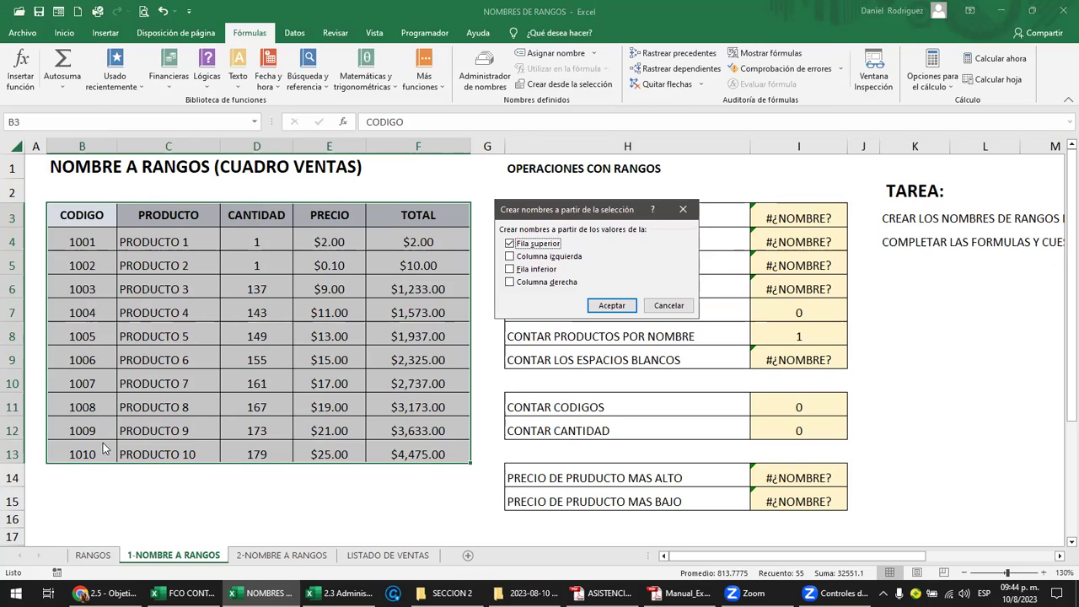
left_click(609, 305)
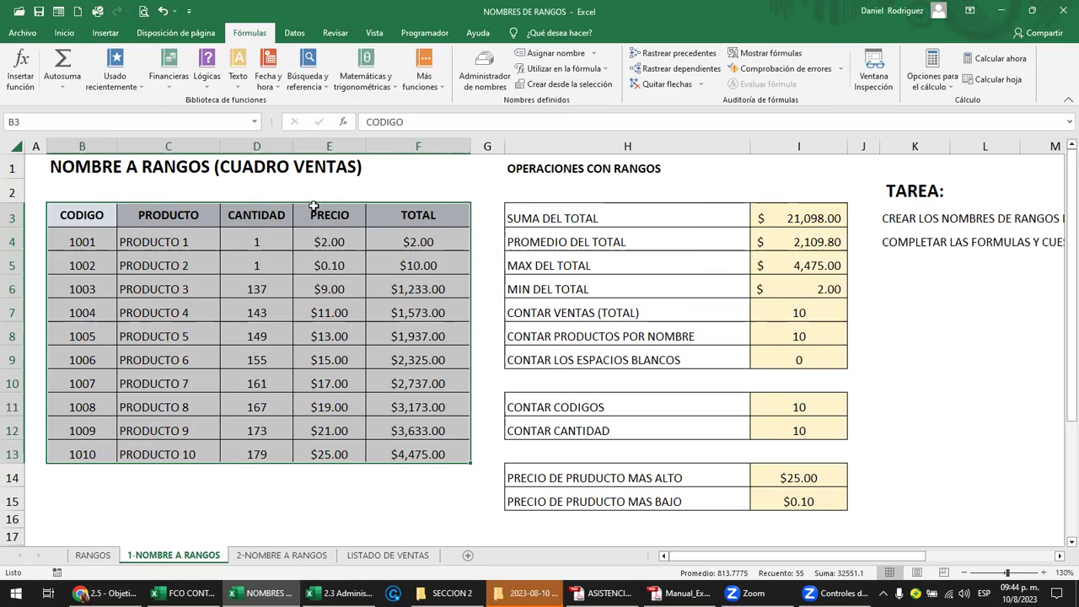
left_click(440, 191)
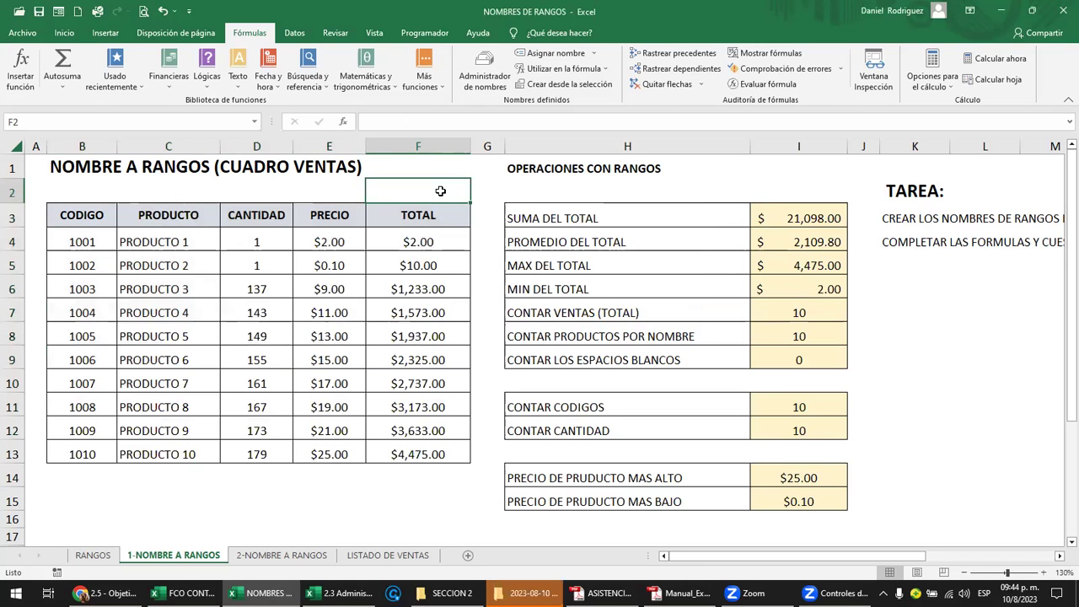
Review the five header-based names, delete them all in Name Manager, then select B3.
left_click(256, 124)
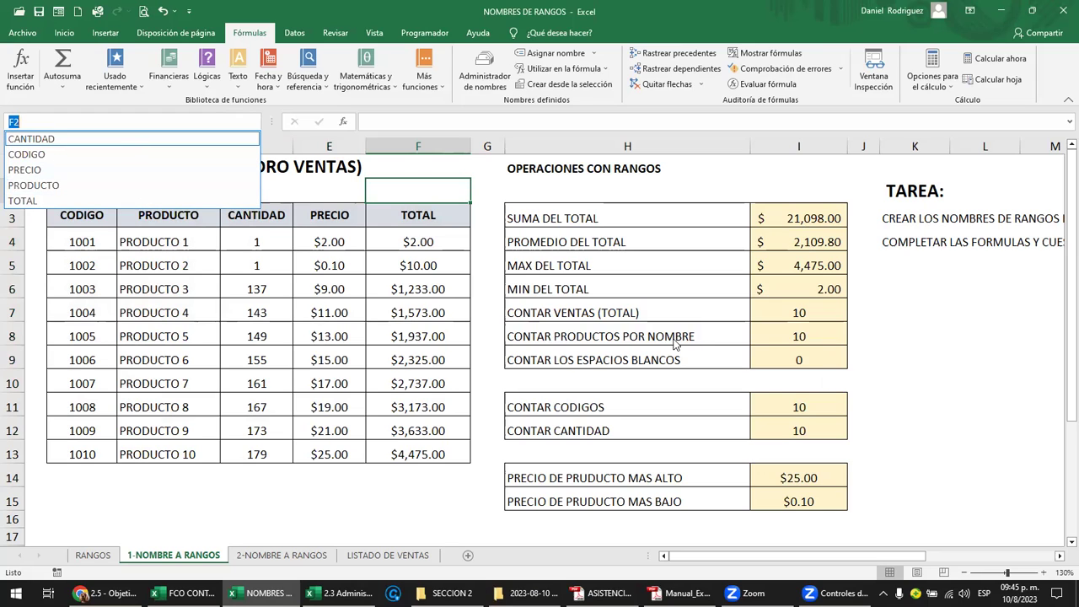
left_click(486, 212)
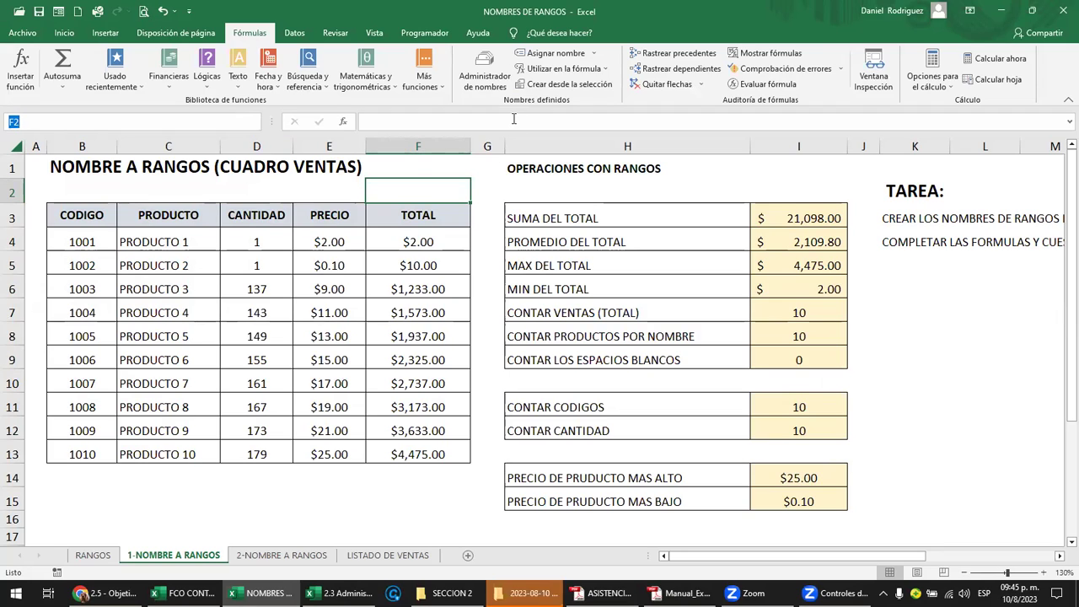
left_click(493, 191)
key("ctrl+F3")
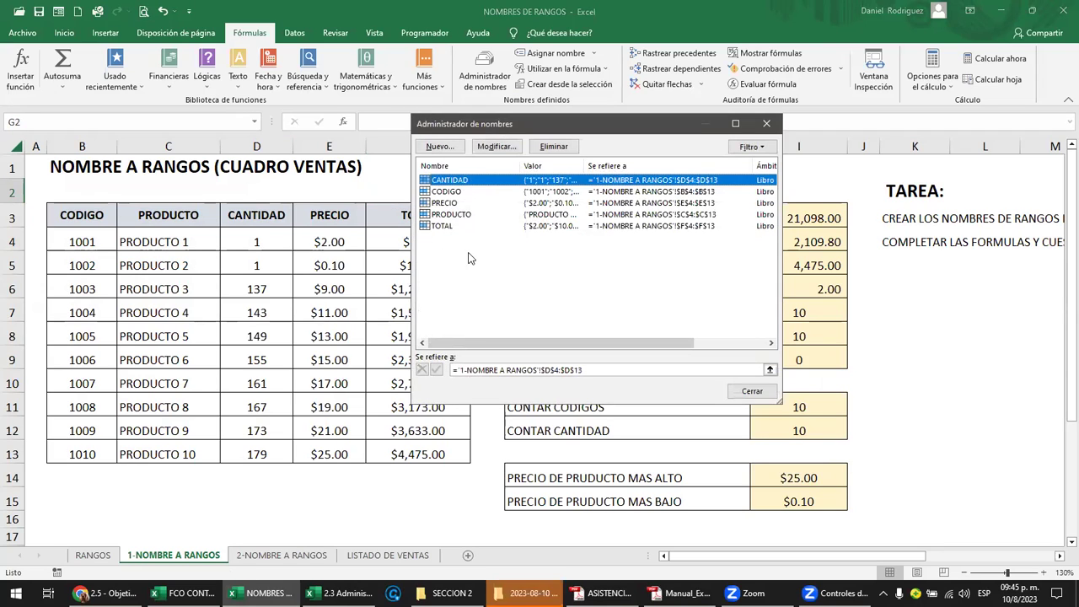
left_click_drag(467, 256, 429, 191)
left_click_drag(486, 267, 433, 185)
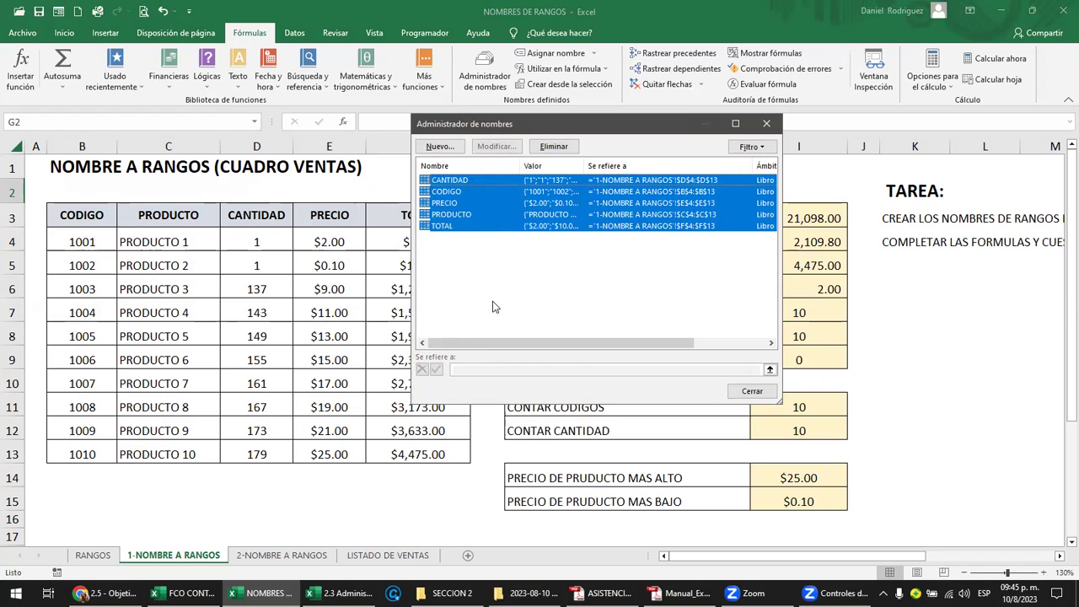
left_click(561, 148)
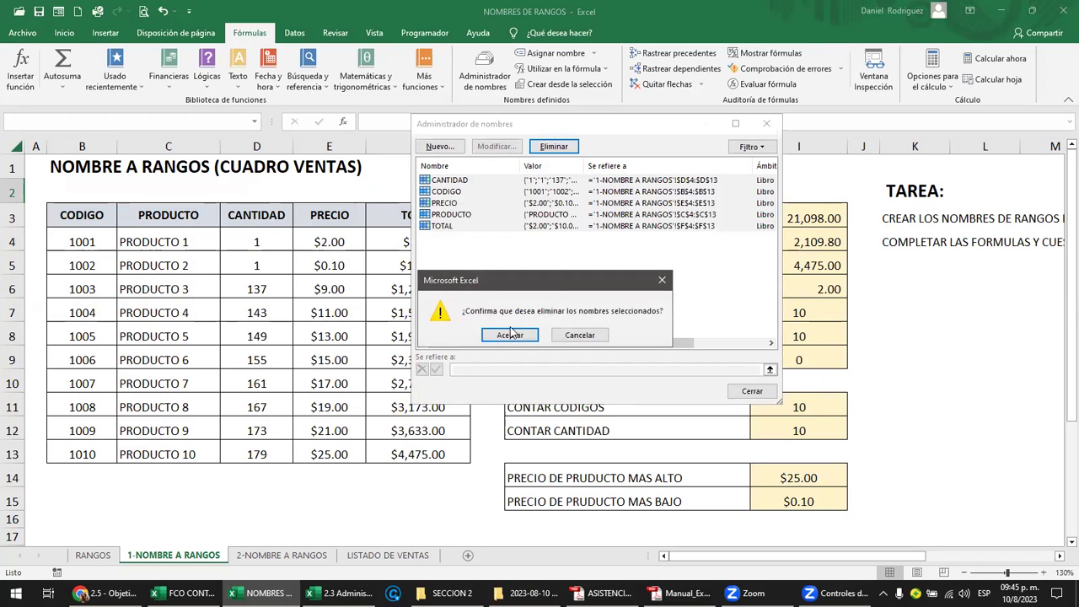
left_click(510, 335)
left_click(752, 391)
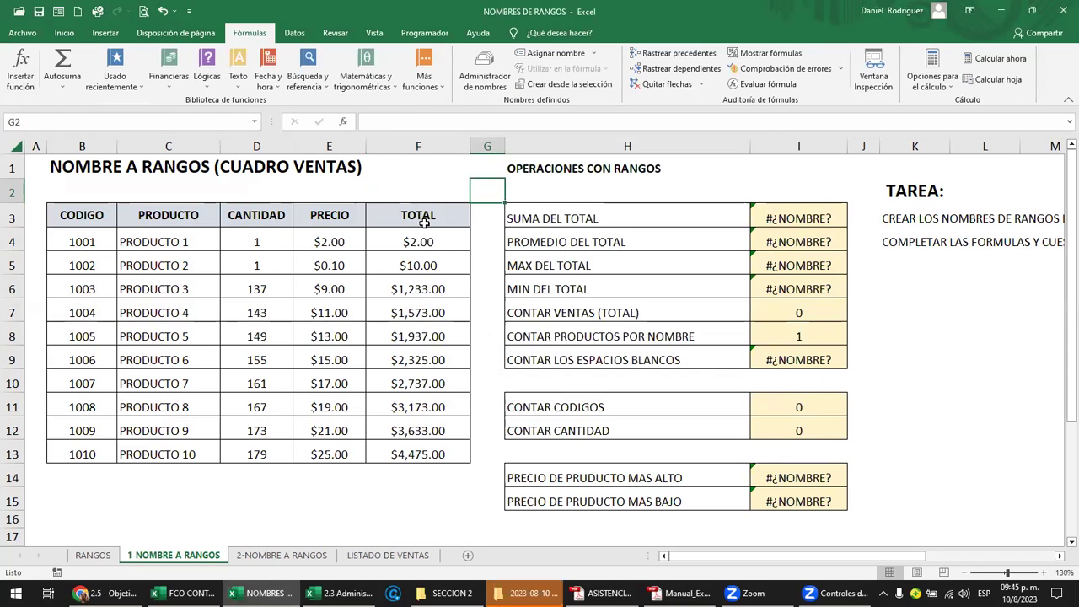
left_click(76, 217)
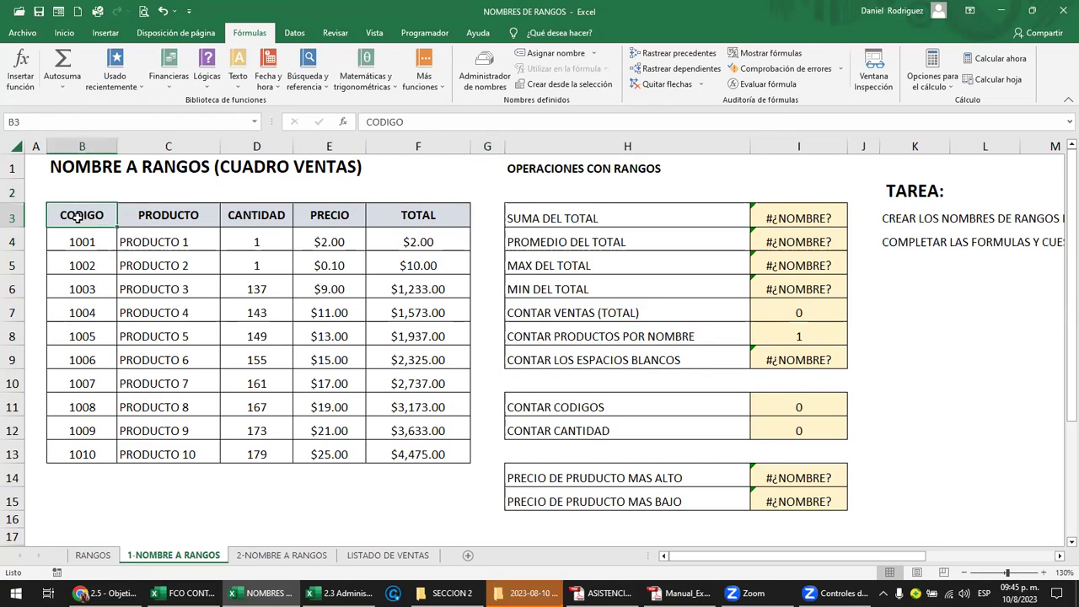
Select B3:F13 with Ctrl+A and recreate names from the Fila superior headers.
key("ctrl+p")
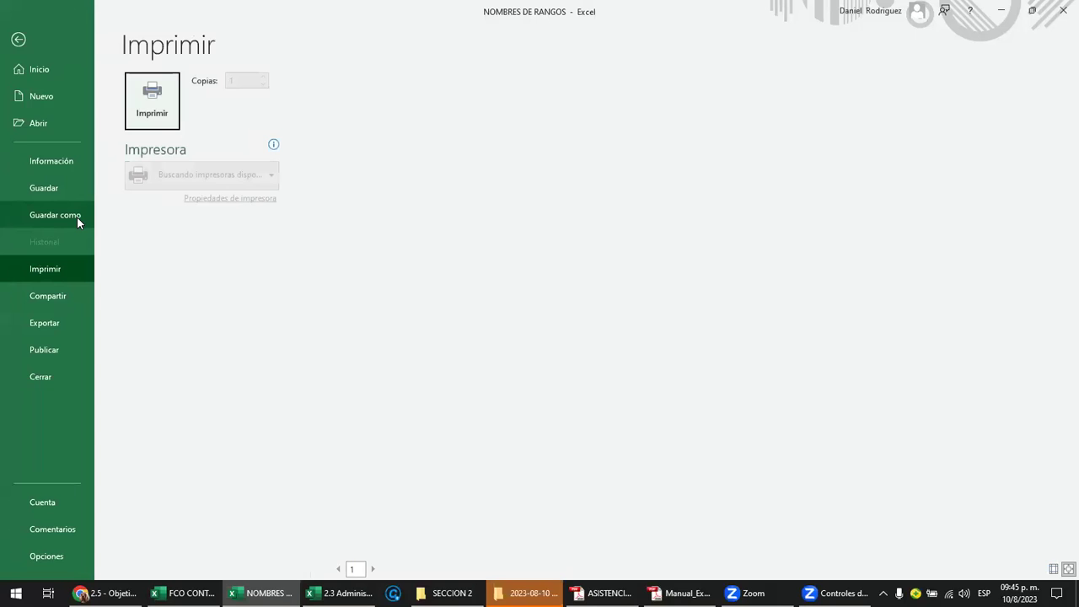
left_click(19, 40)
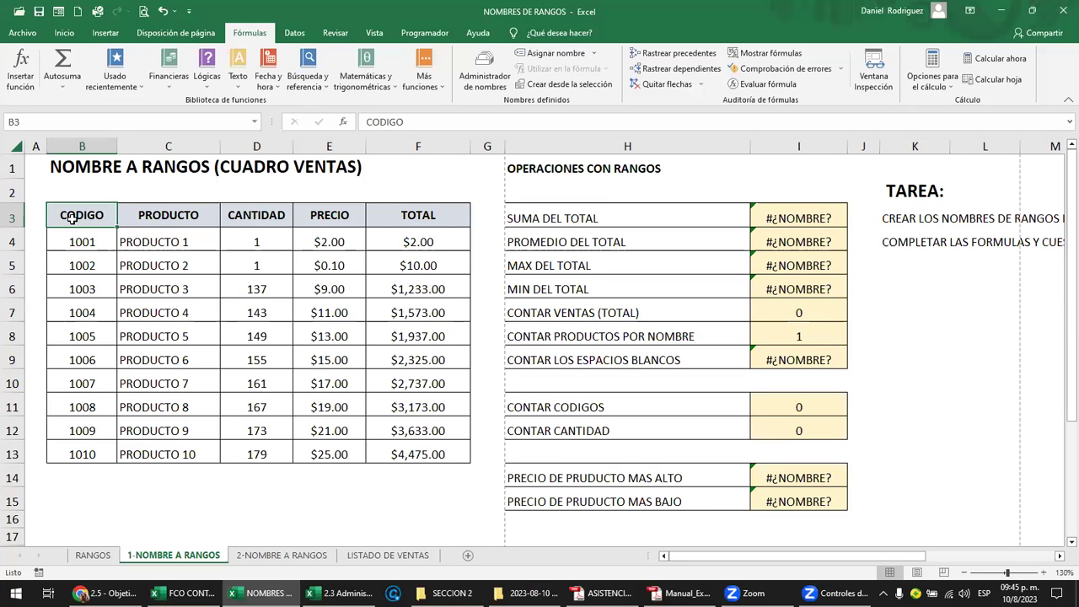
key("ctrl+a")
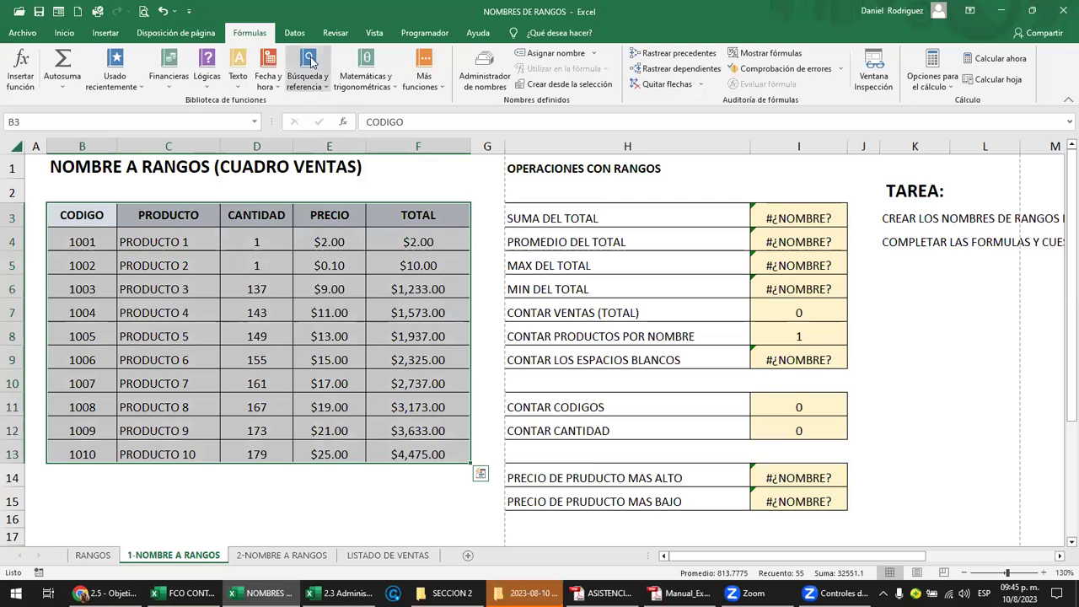
left_click(582, 84)
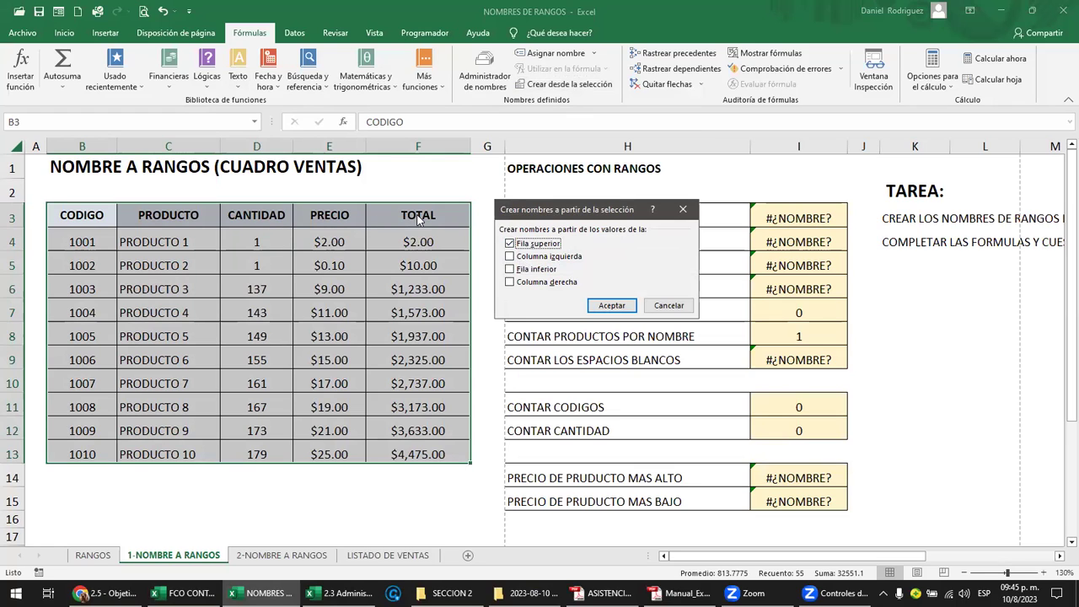
left_click(595, 304)
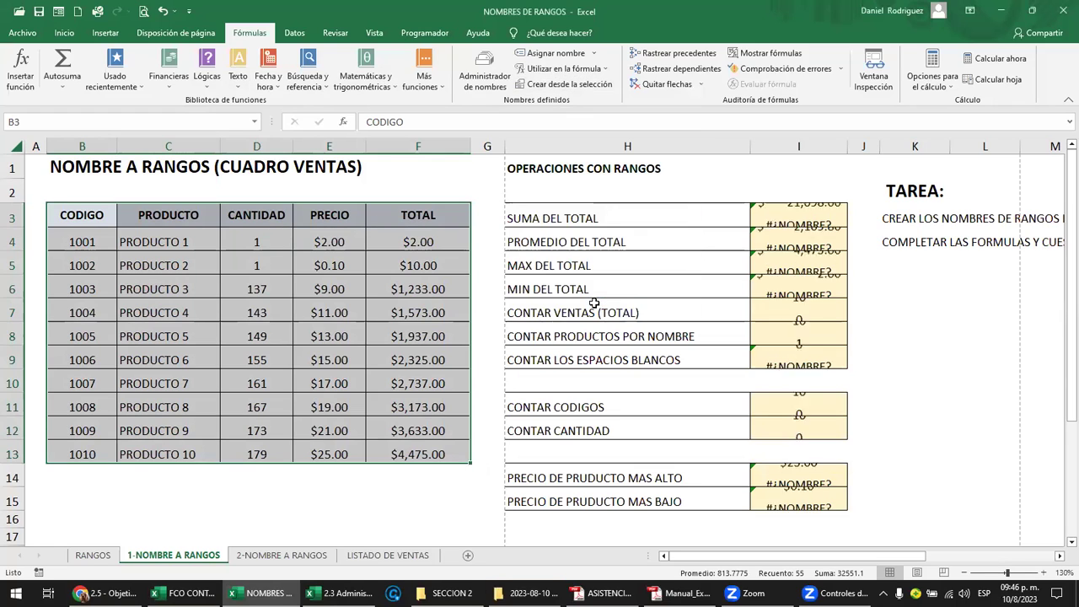
left_click(483, 182)
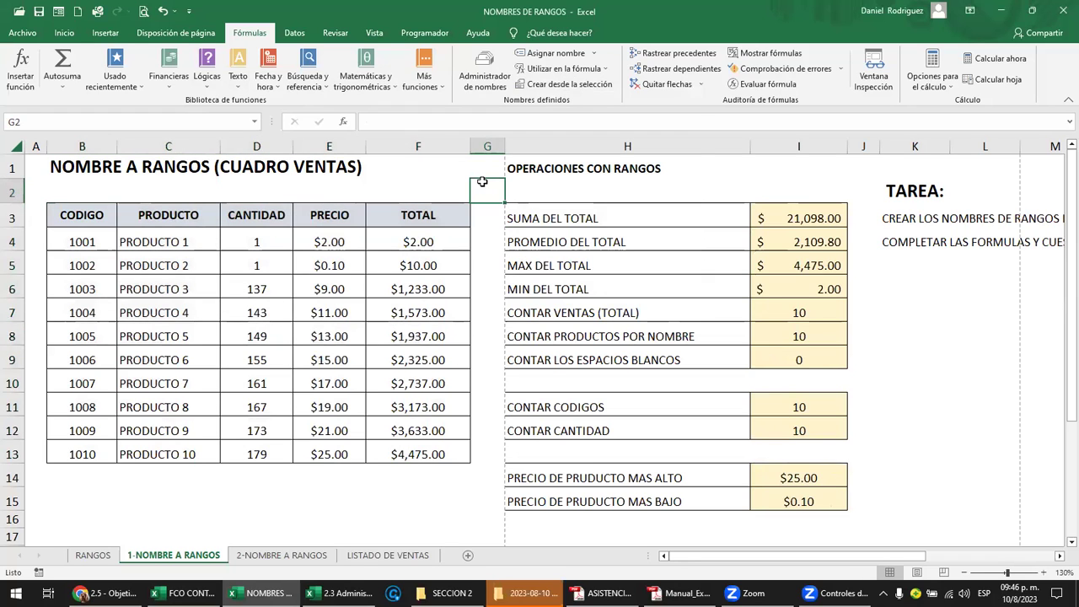
left_click(487, 89)
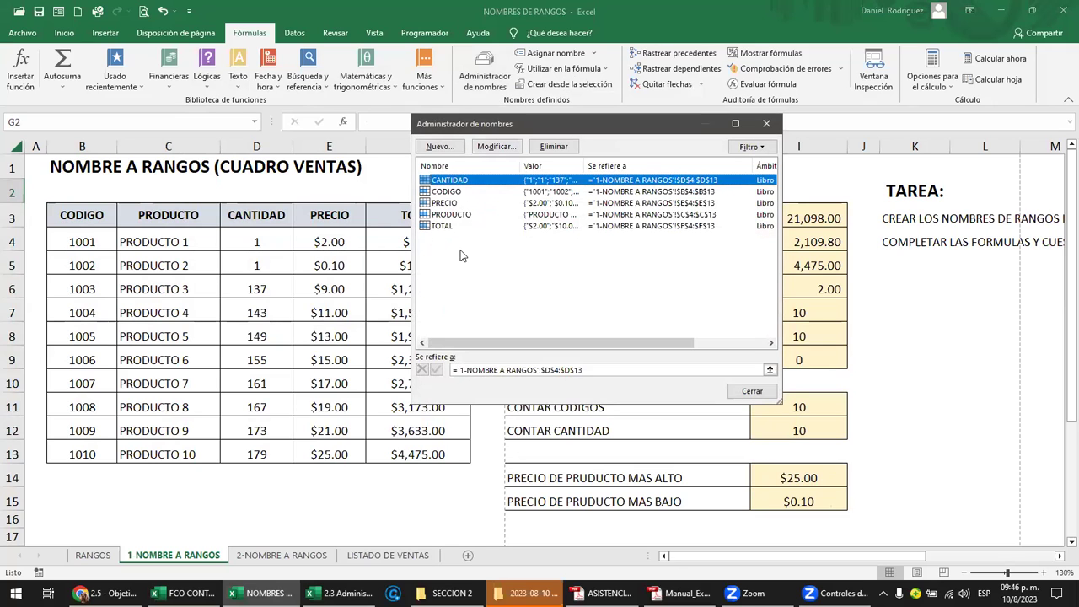
left_click(766, 123)
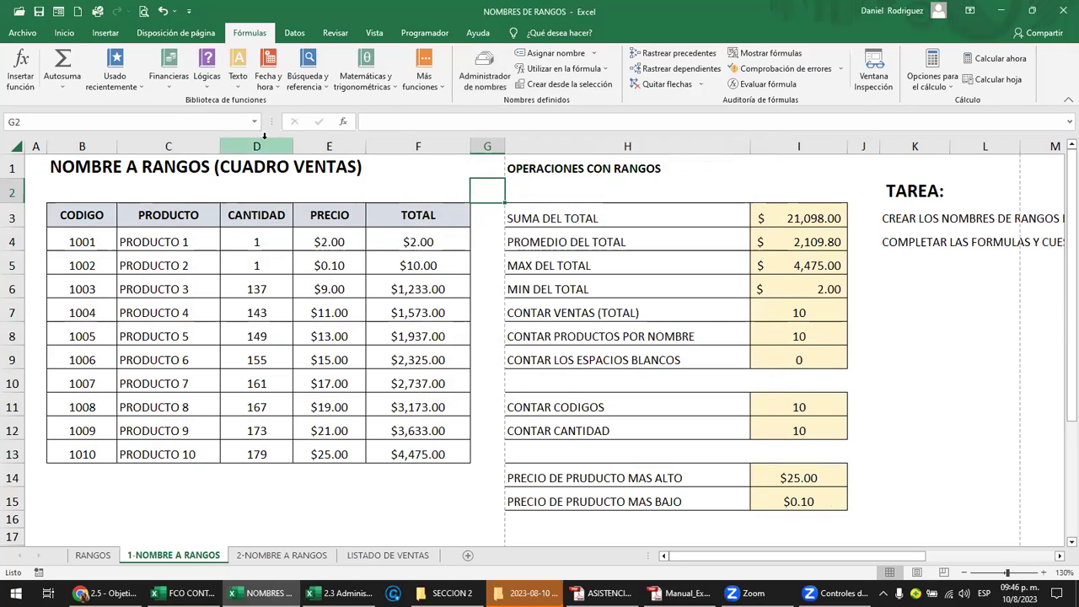
left_click(255, 121)
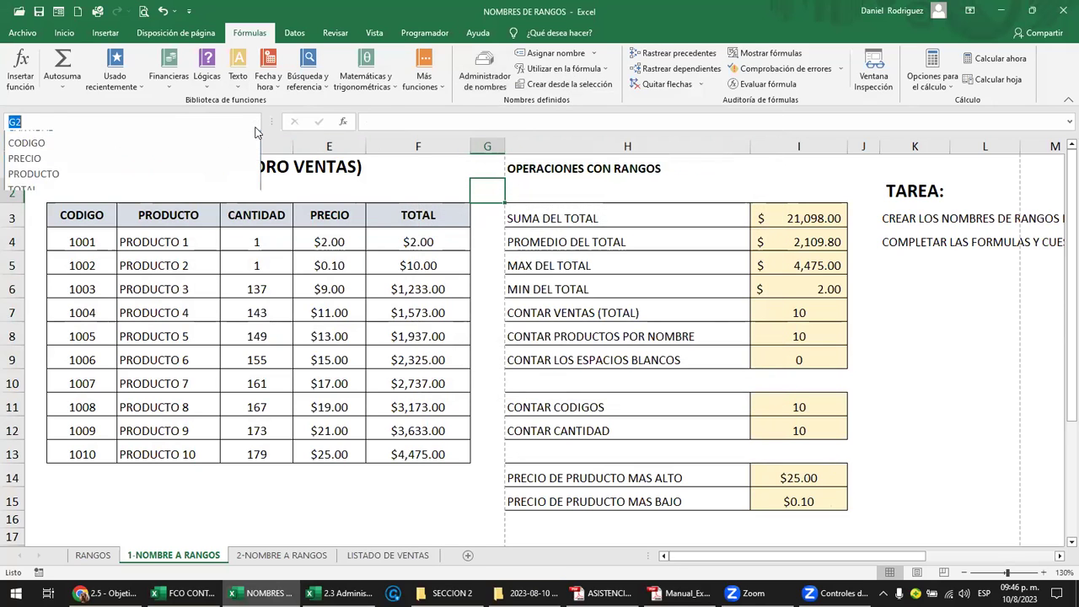
left_click(427, 185)
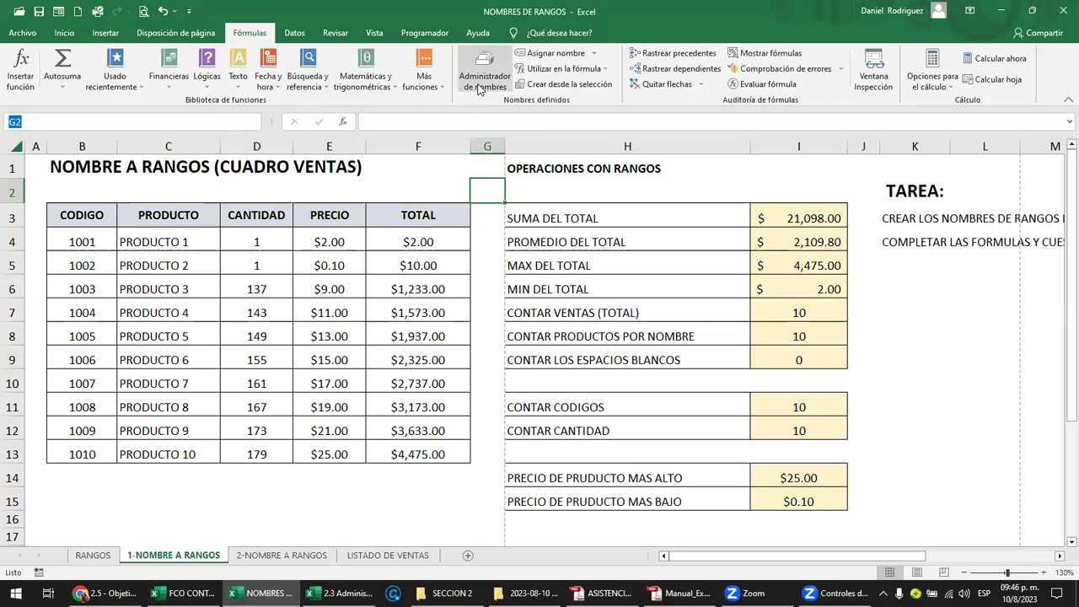
left_click_drag(444, 240, 439, 447)
right_click(439, 447)
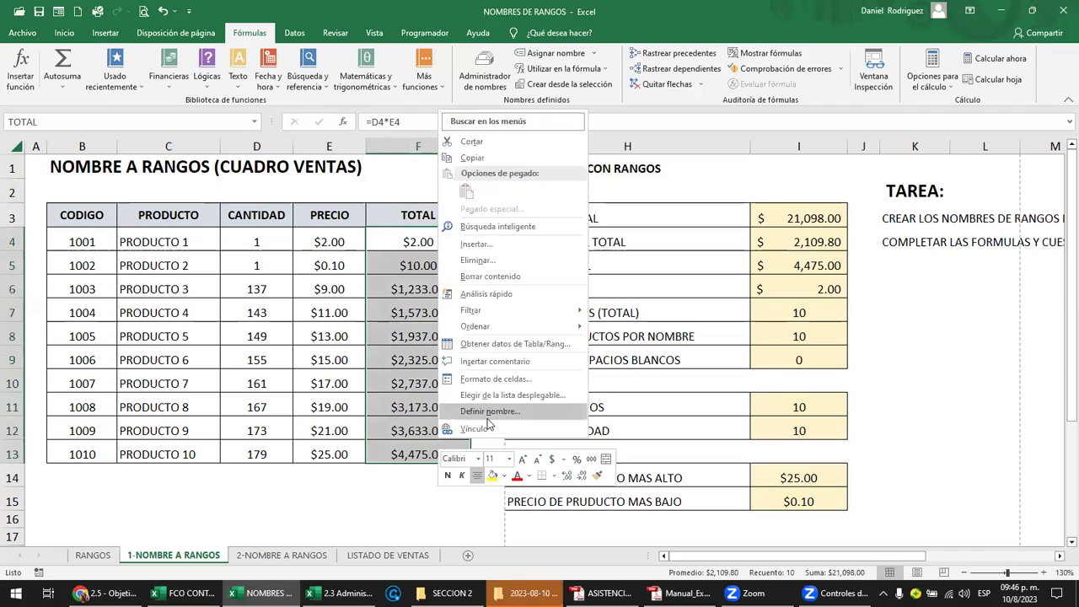
key("Escape")
left_click(63, 221)
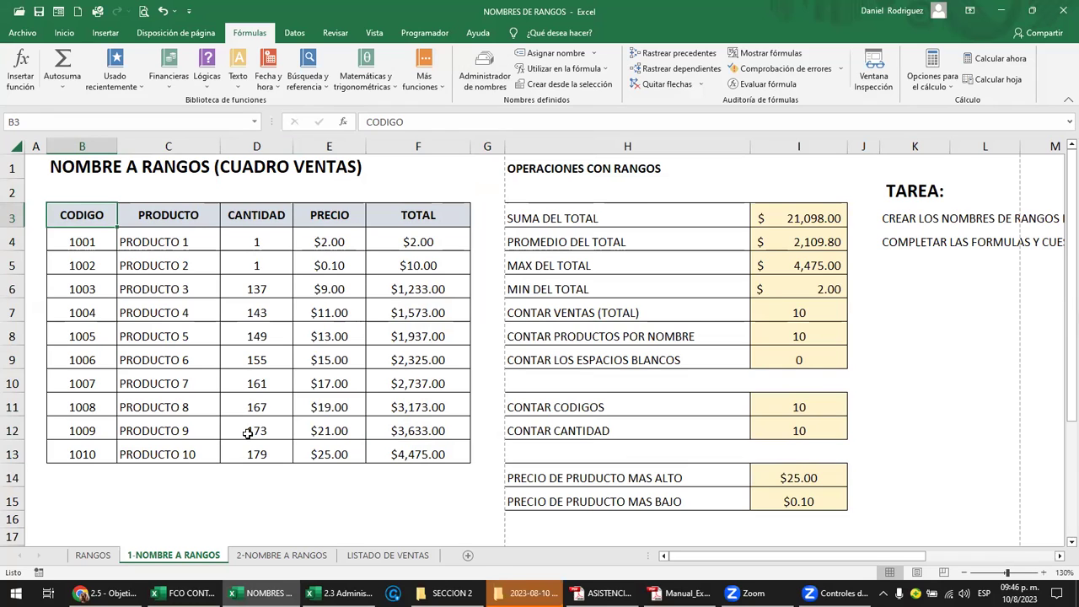
left_click(281, 557)
left_click(328, 479)
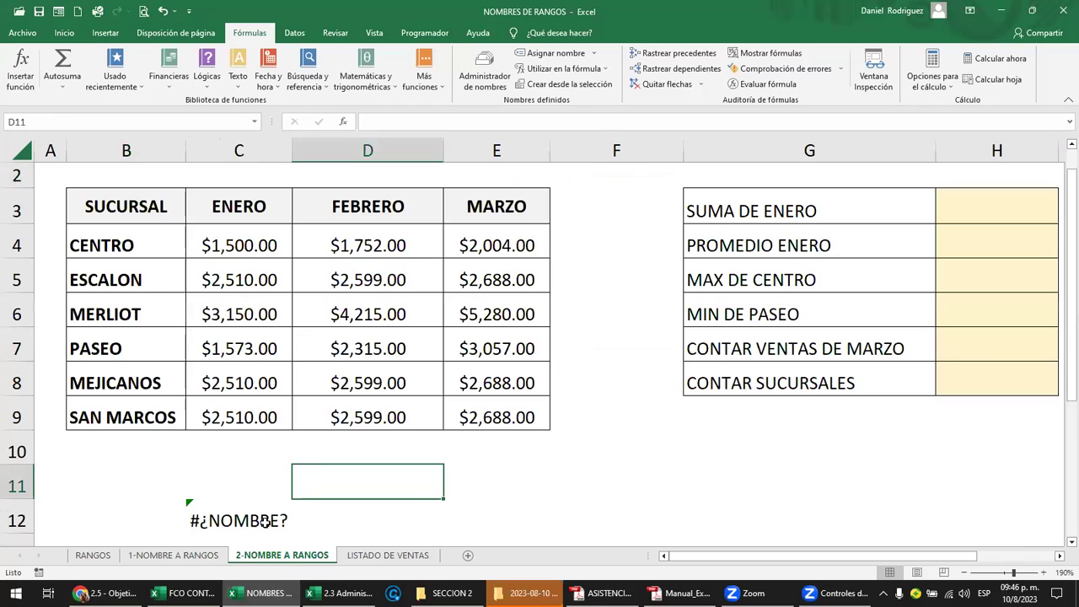
left_click(258, 522)
key("Delete")
scroll(258, 523, "up", 1)
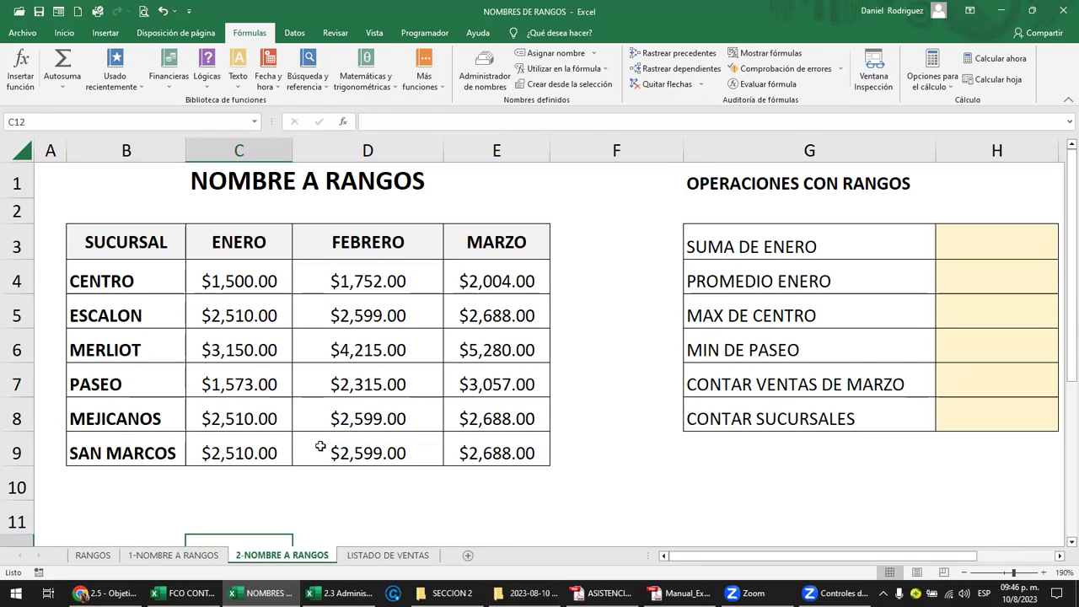
mouse_move(239, 241)
left_mouse_down()
mouse_move(245, 456)
mouse_move(457, 460)
left_mouse_up()
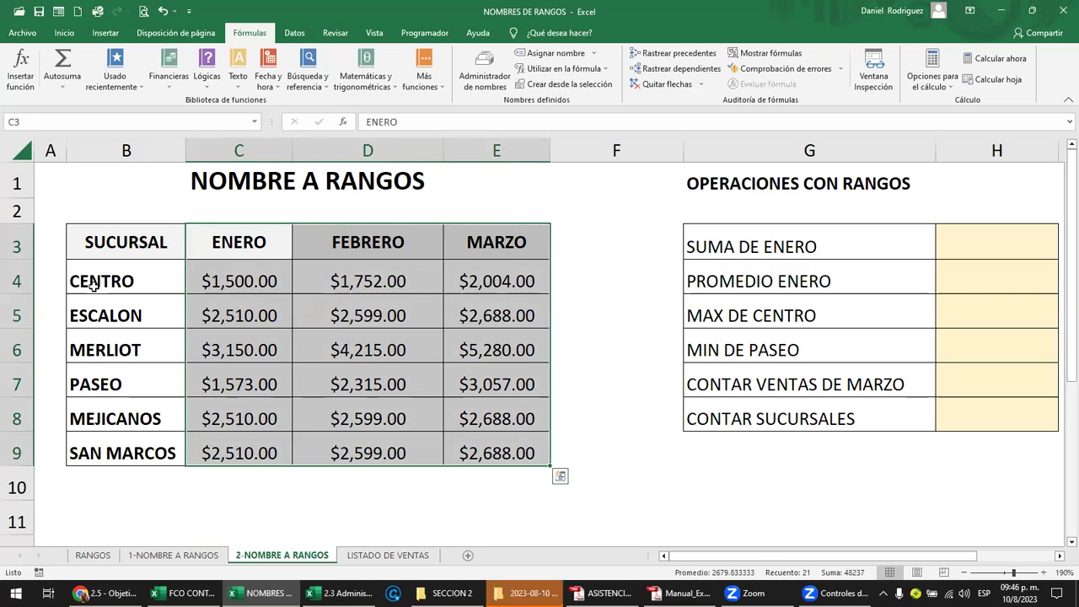
left_click(93, 288)
left_click_drag(147, 286, 506, 282)
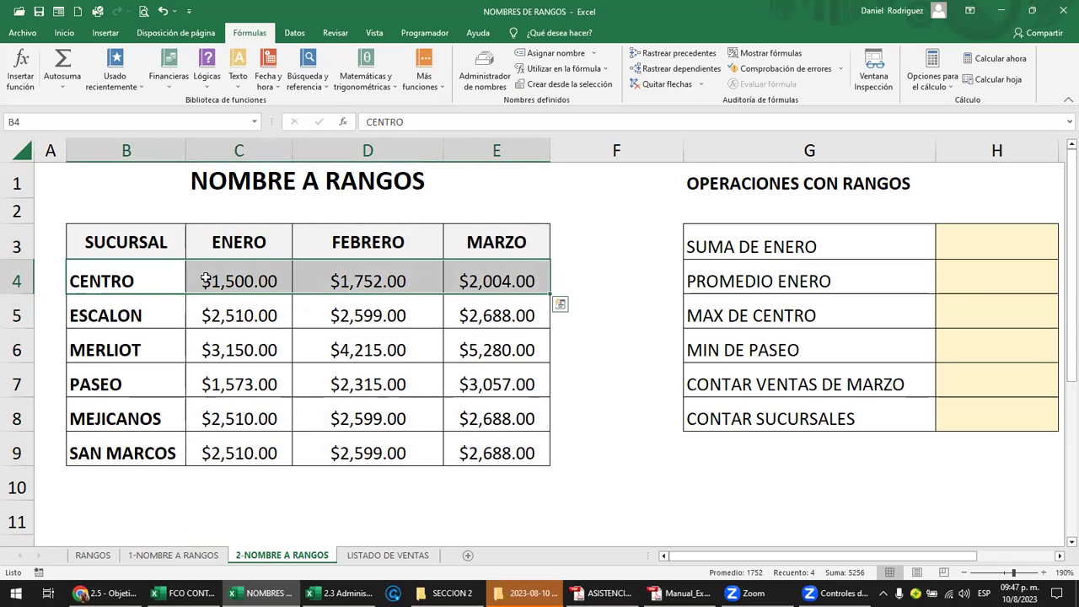
left_click_drag(241, 238, 230, 451)
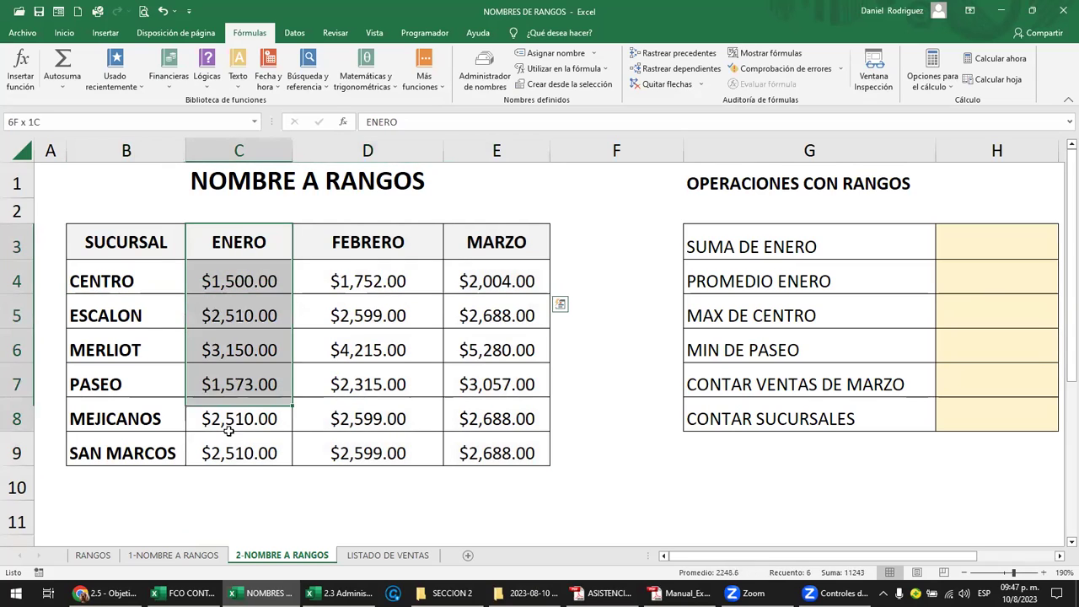
left_click_drag(348, 249, 367, 453)
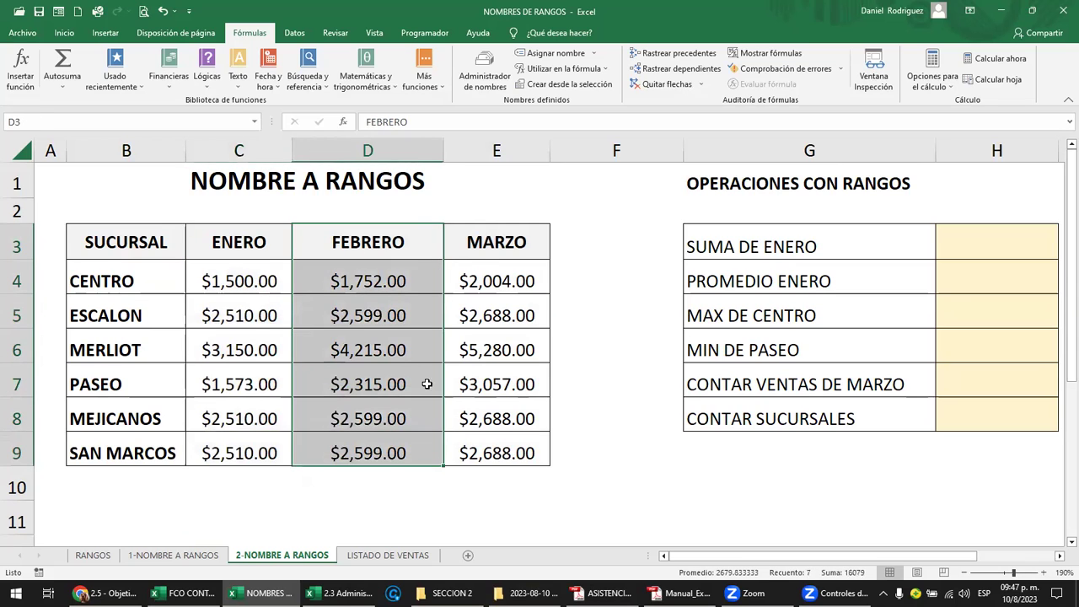
left_click_drag(486, 242, 479, 462)
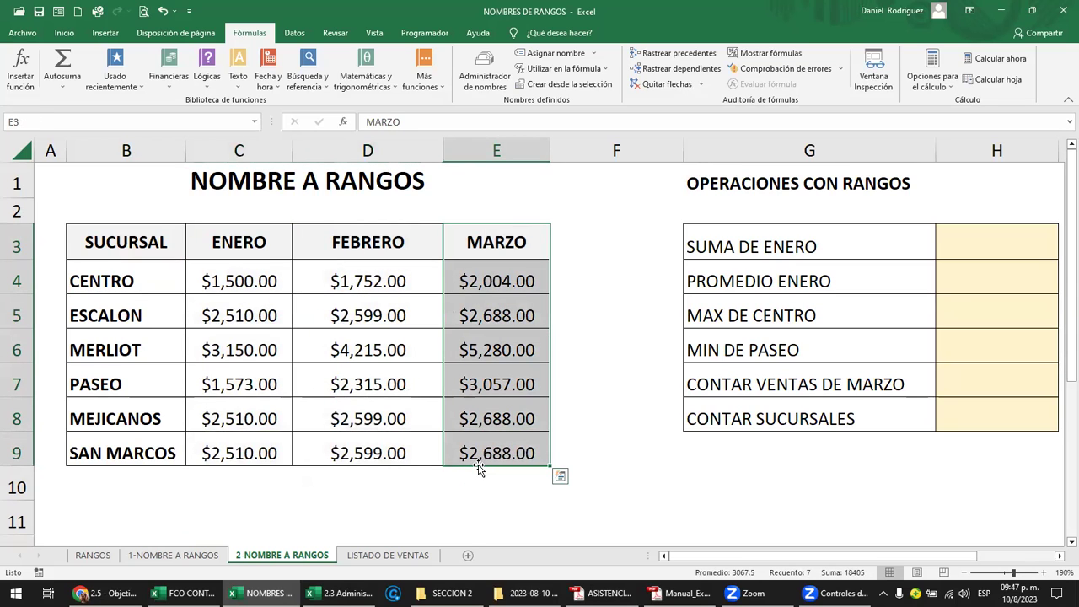
left_click(273, 507)
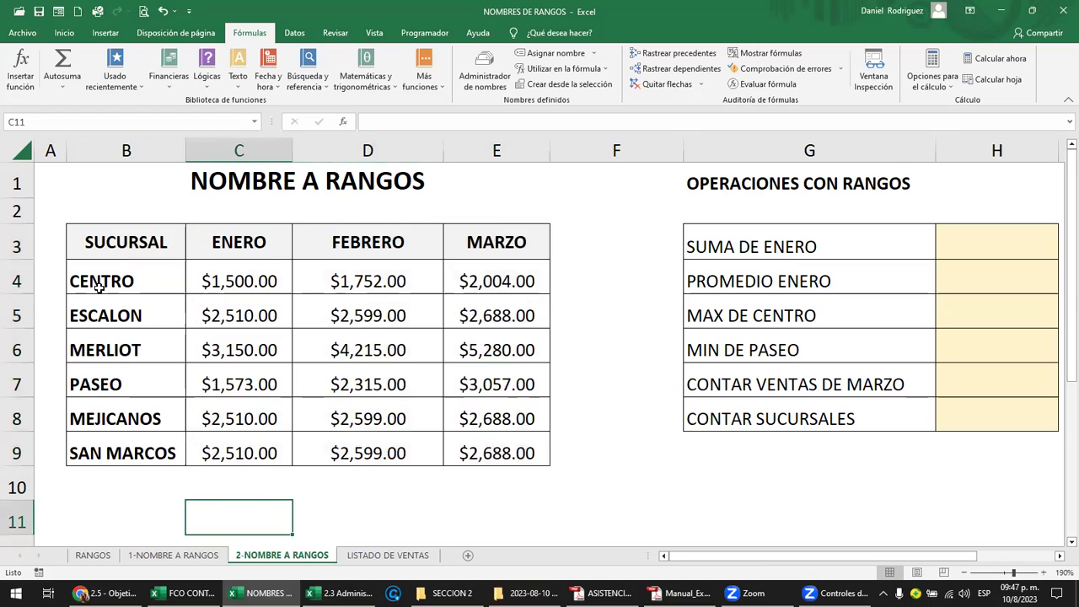
left_click_drag(98, 286, 506, 284)
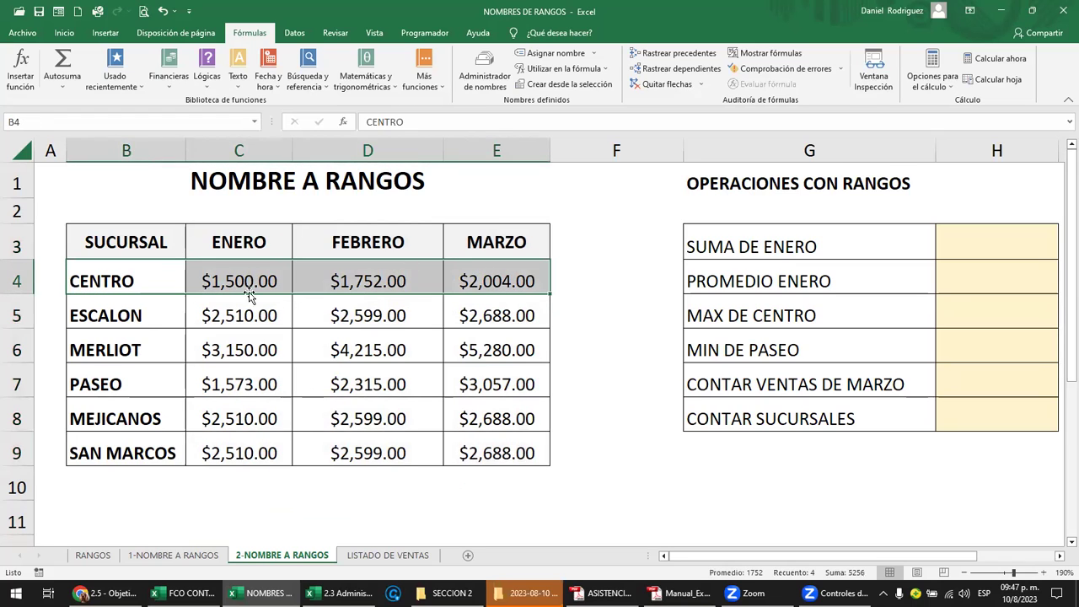
left_click_drag(145, 316, 520, 313)
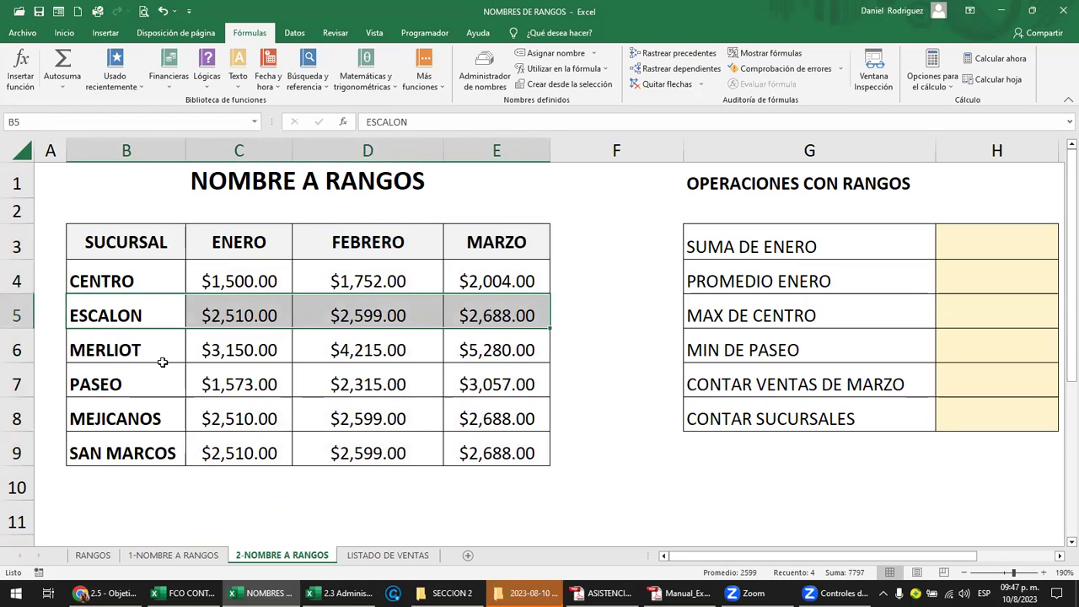
left_click_drag(144, 349, 522, 352)
left_click(150, 385)
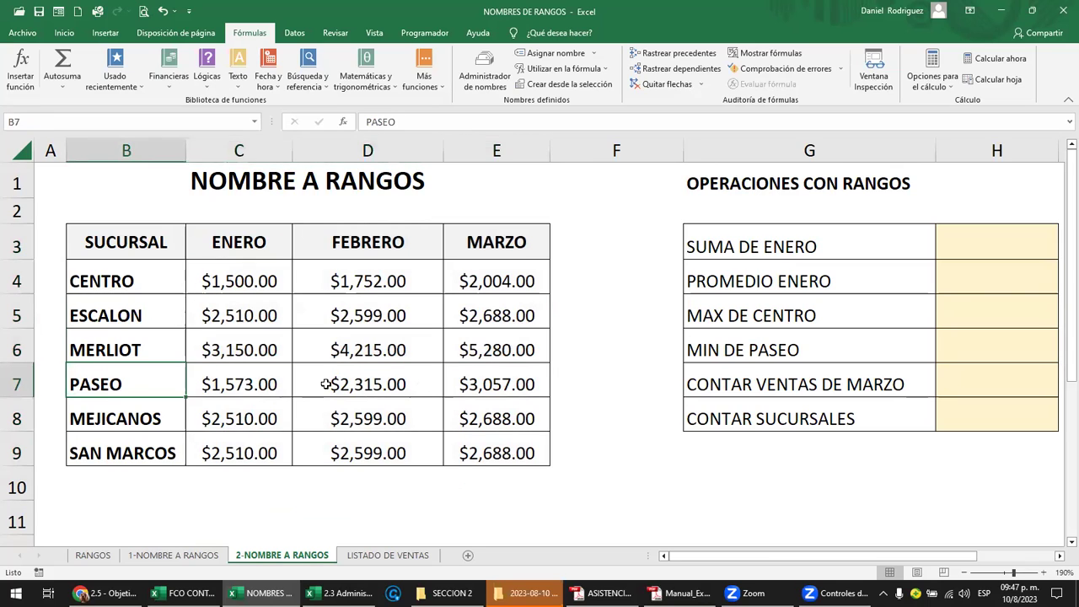
left_click_drag(326, 384, 497, 385)
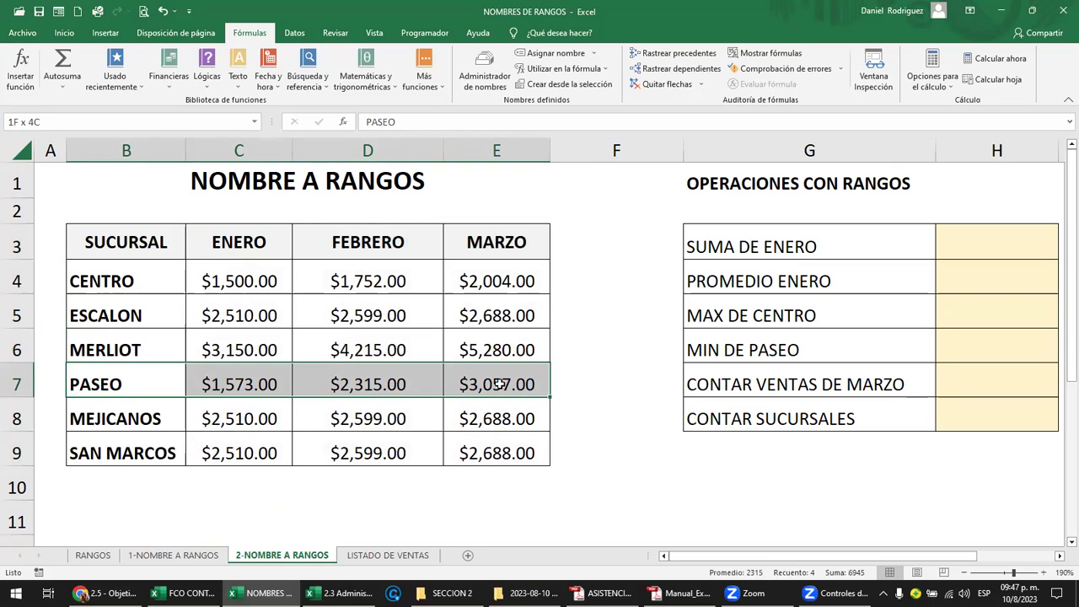
left_click(196, 480)
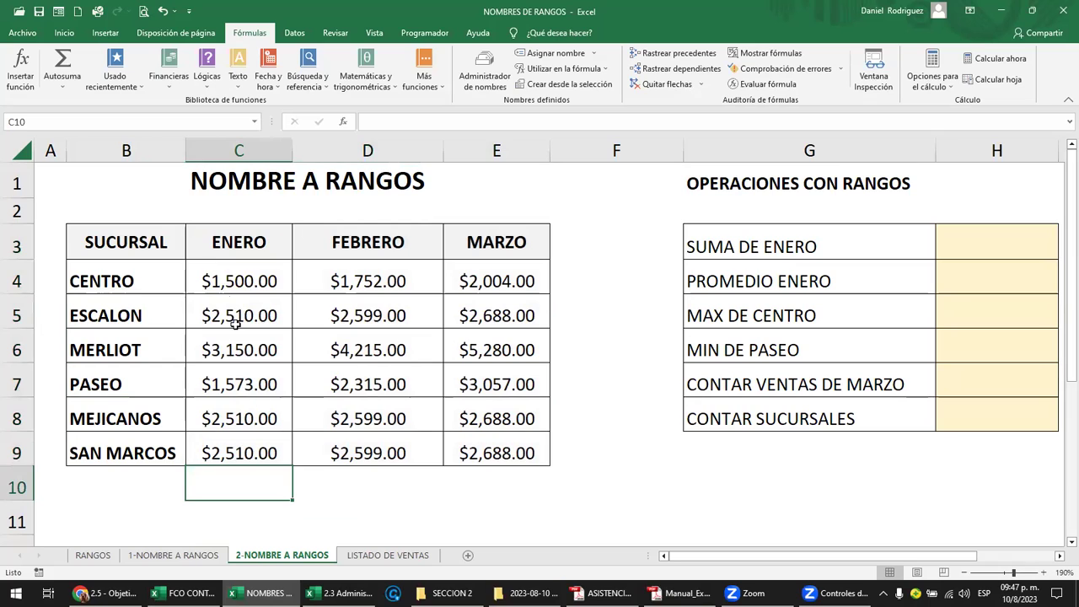
left_click_drag(223, 280, 490, 453)
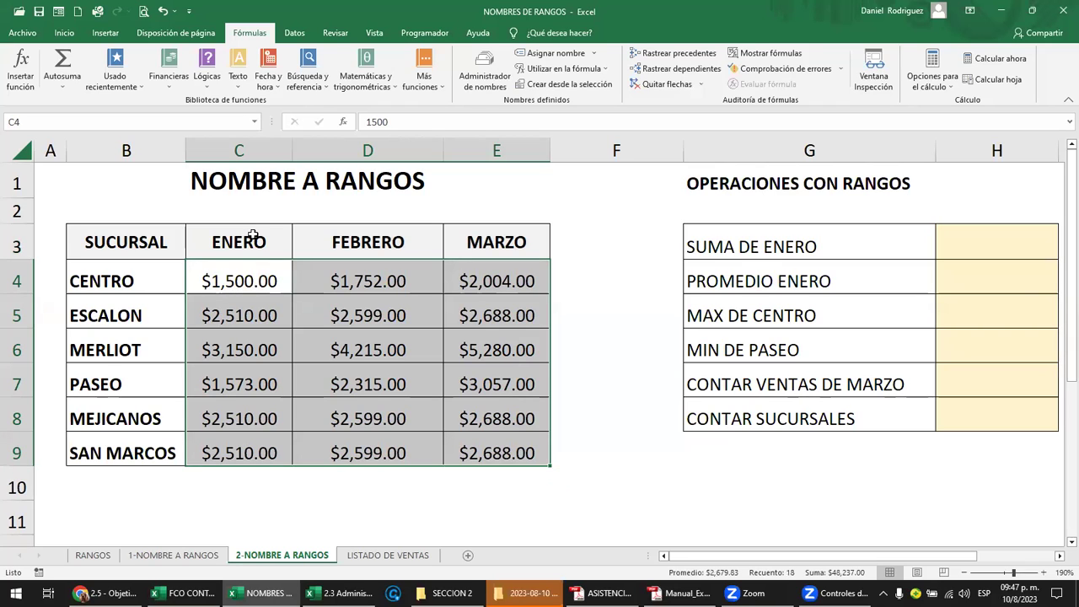
left_click_drag(238, 151, 472, 160)
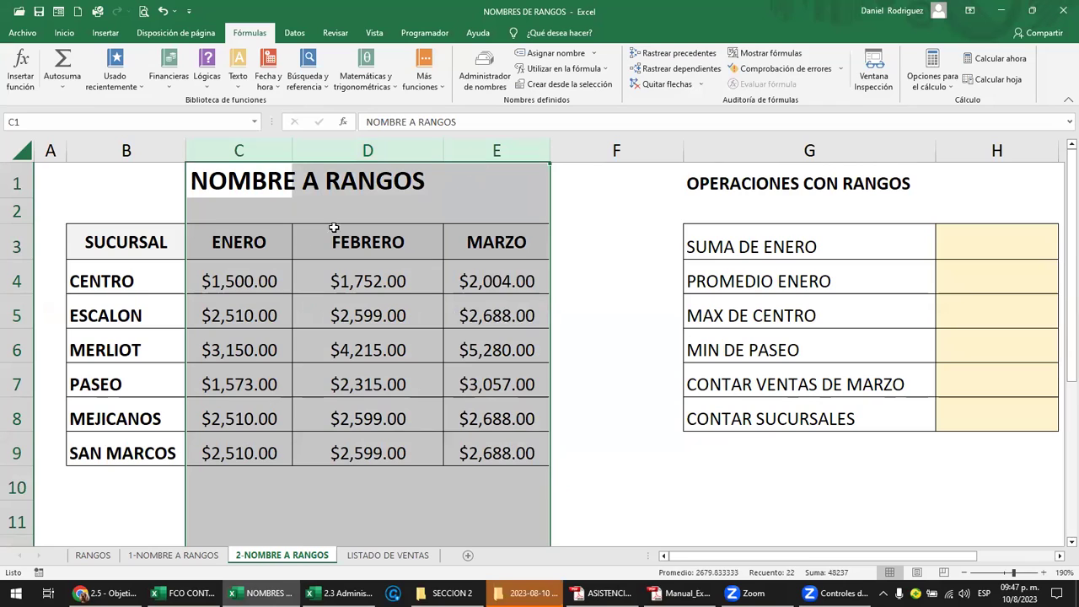
left_click(237, 495)
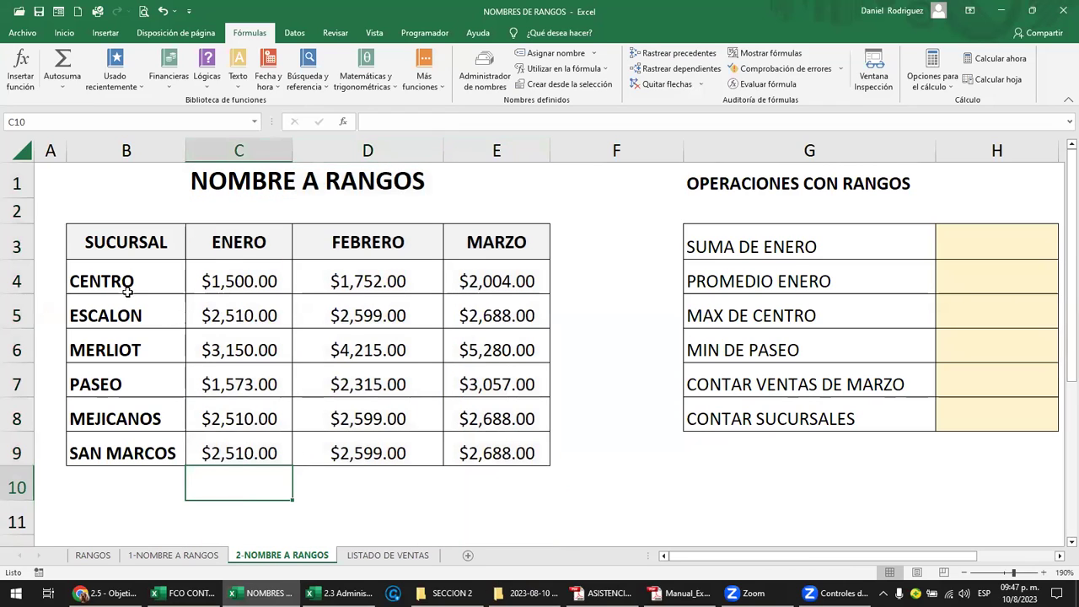
left_click(579, 279)
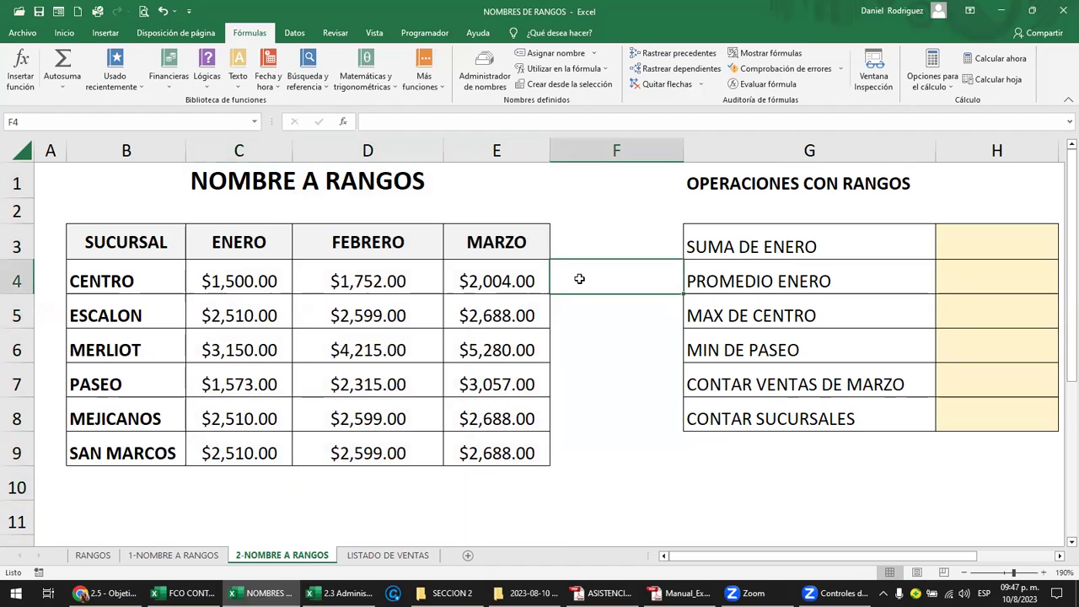
left_click_drag(232, 282, 464, 445)
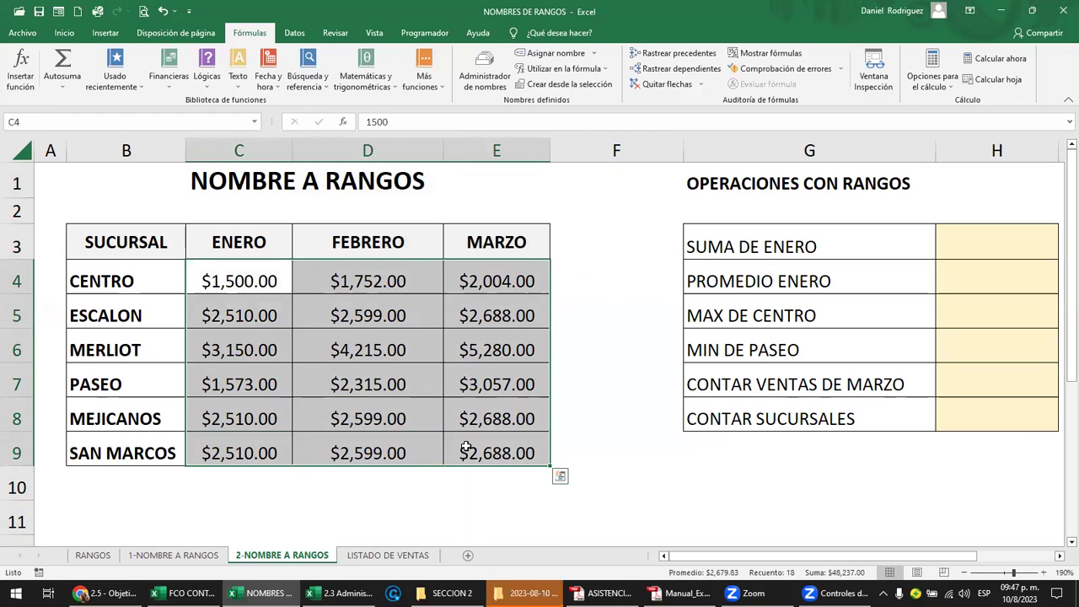
left_click(139, 245, "ctrl")
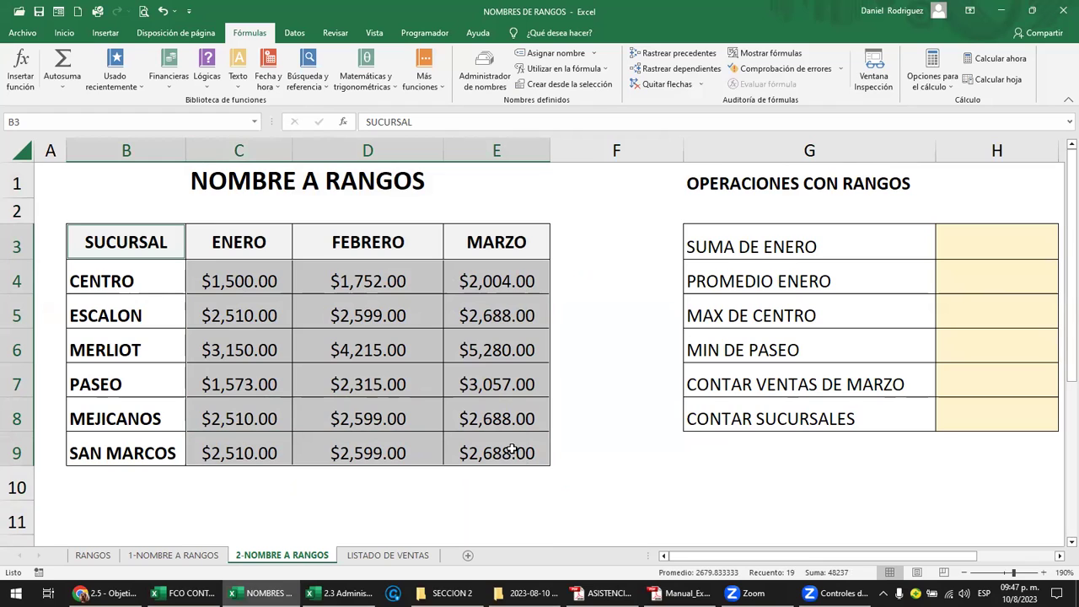
left_click_drag(247, 242, 226, 450)
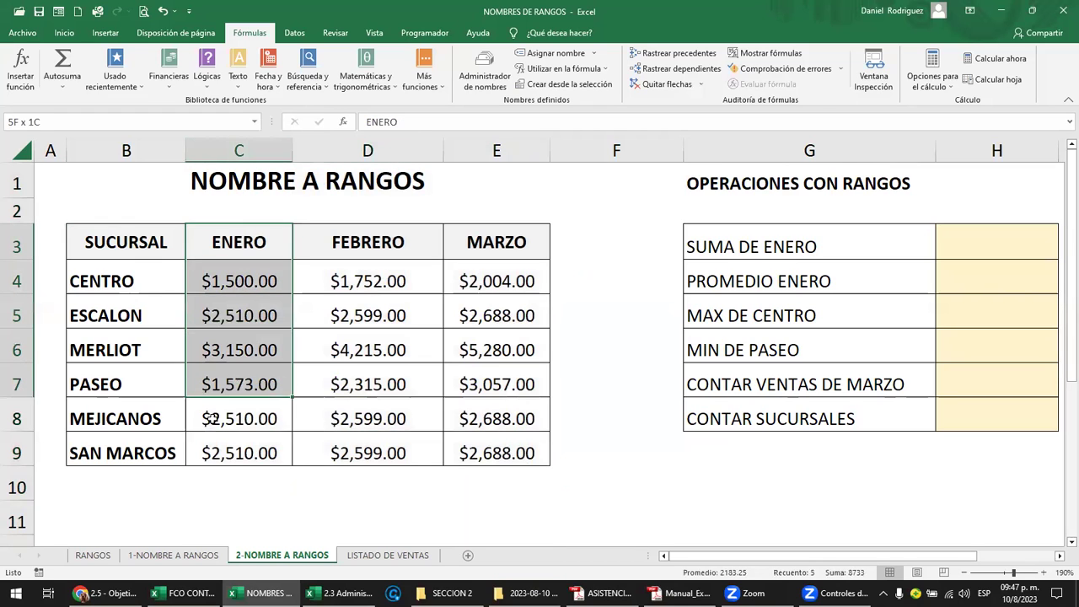
left_click_drag(368, 245, 368, 487)
left_click_drag(114, 285, 477, 281)
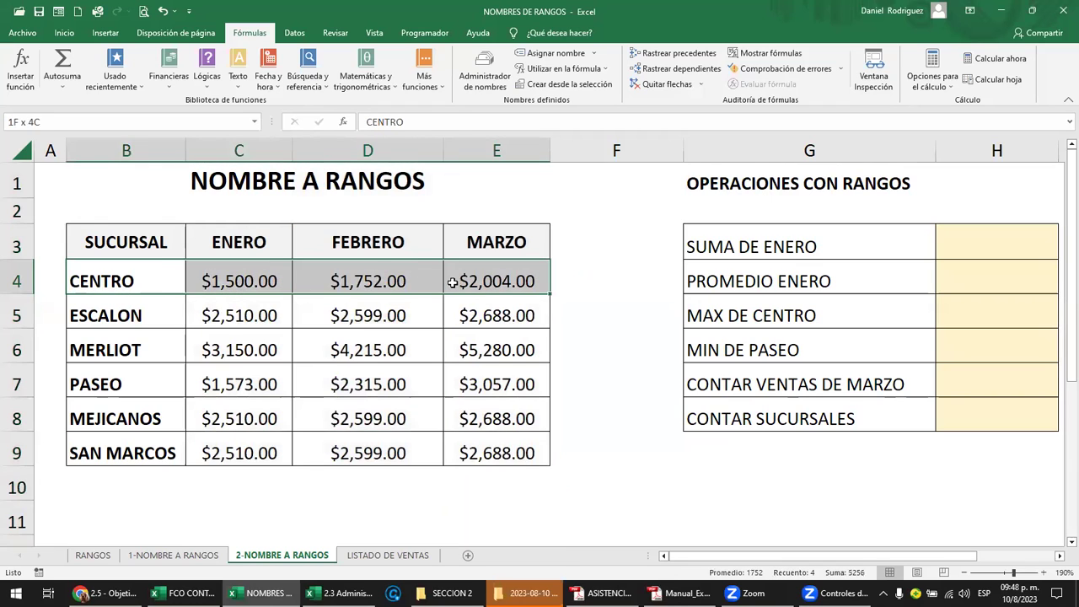
left_click(234, 317)
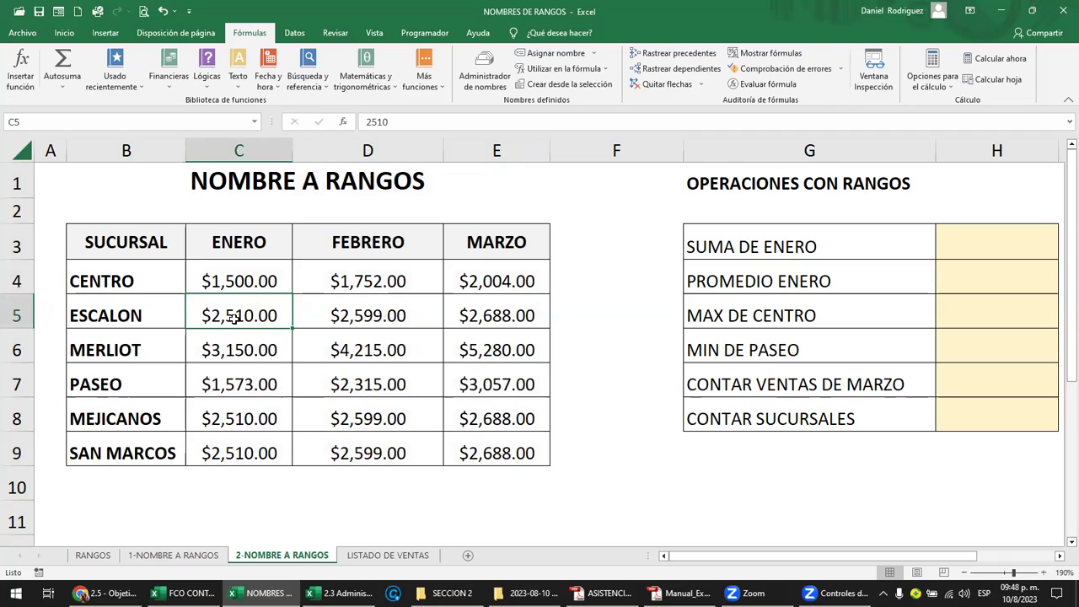
left_click_drag(232, 150, 468, 149)
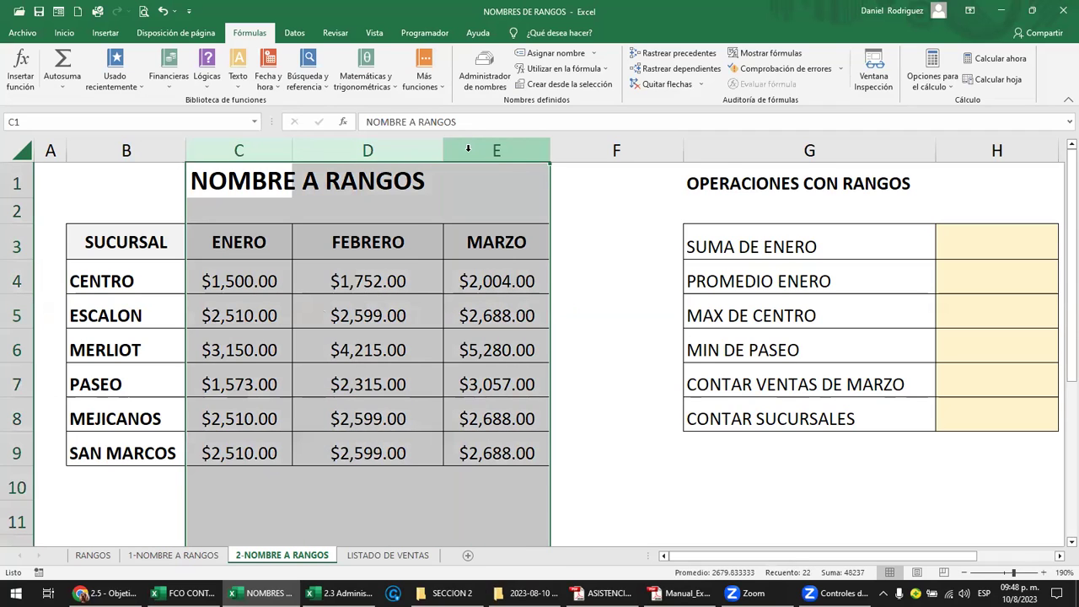
left_click(593, 193)
type("3")
key("Return")
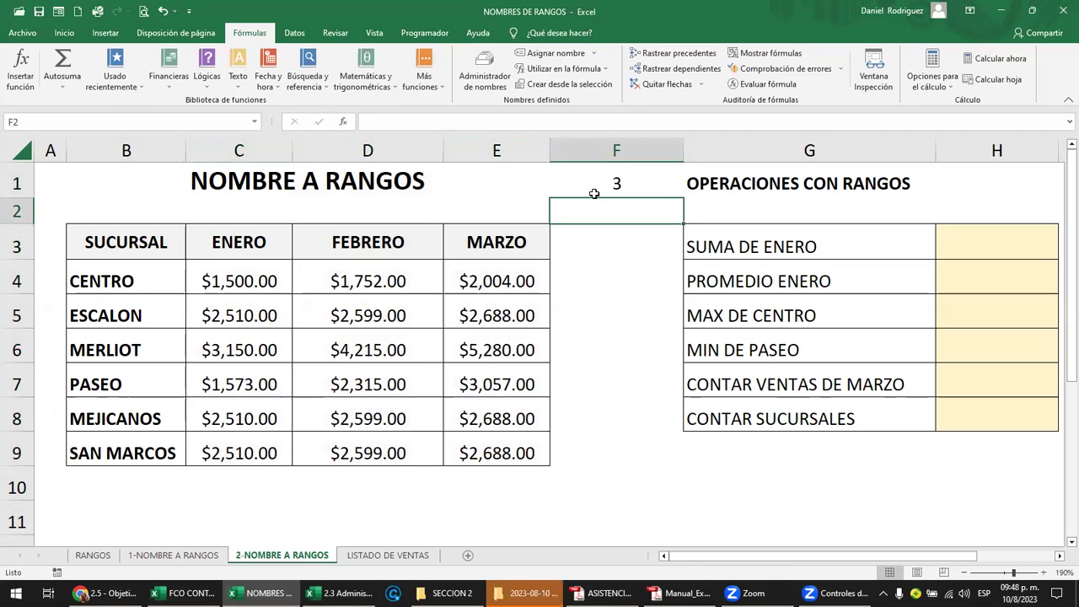
left_click_drag(152, 280, 150, 447)
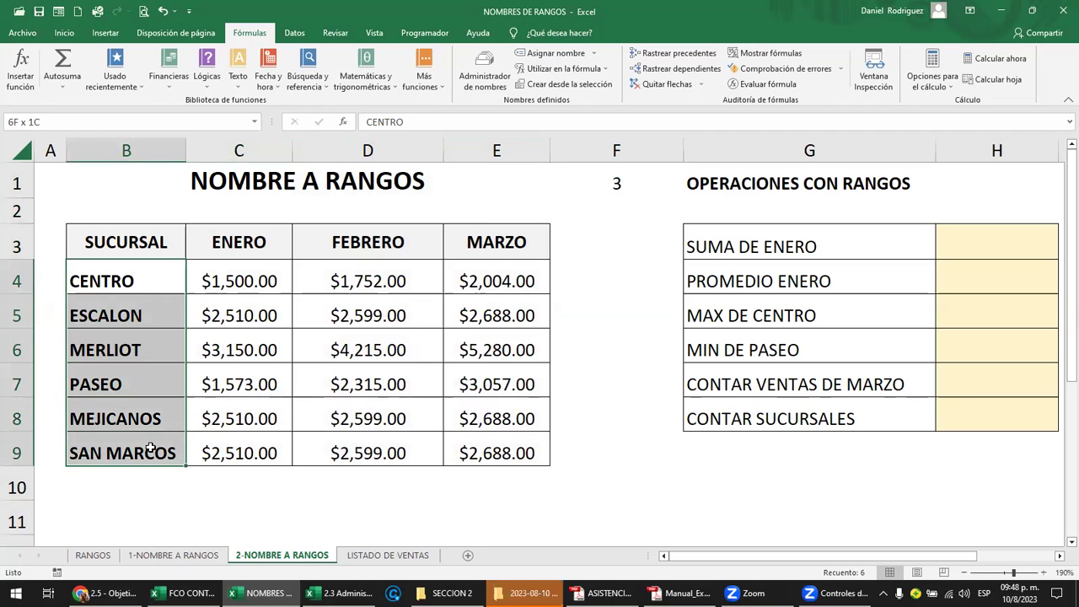
left_click_drag(122, 281, 142, 442)
left_click(624, 210)
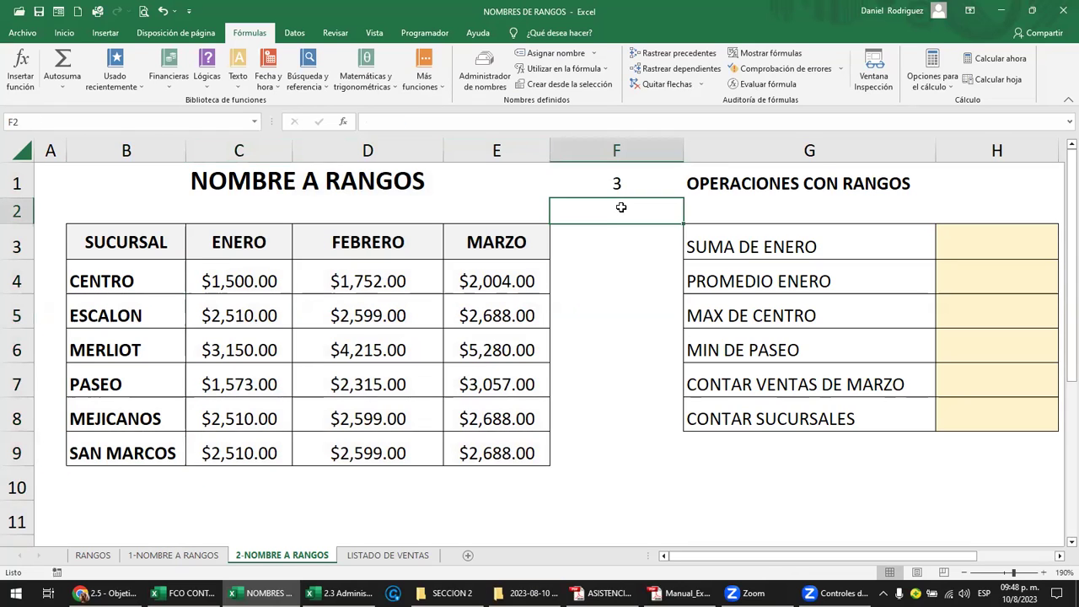
key("Return")
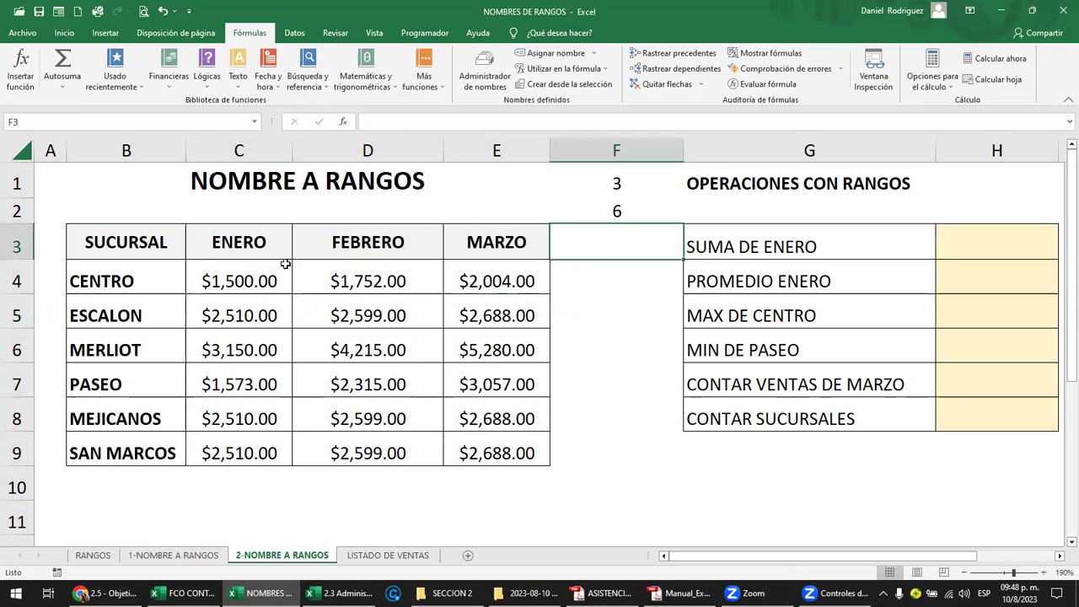
left_click(206, 278)
left_click_drag(282, 317, 506, 447)
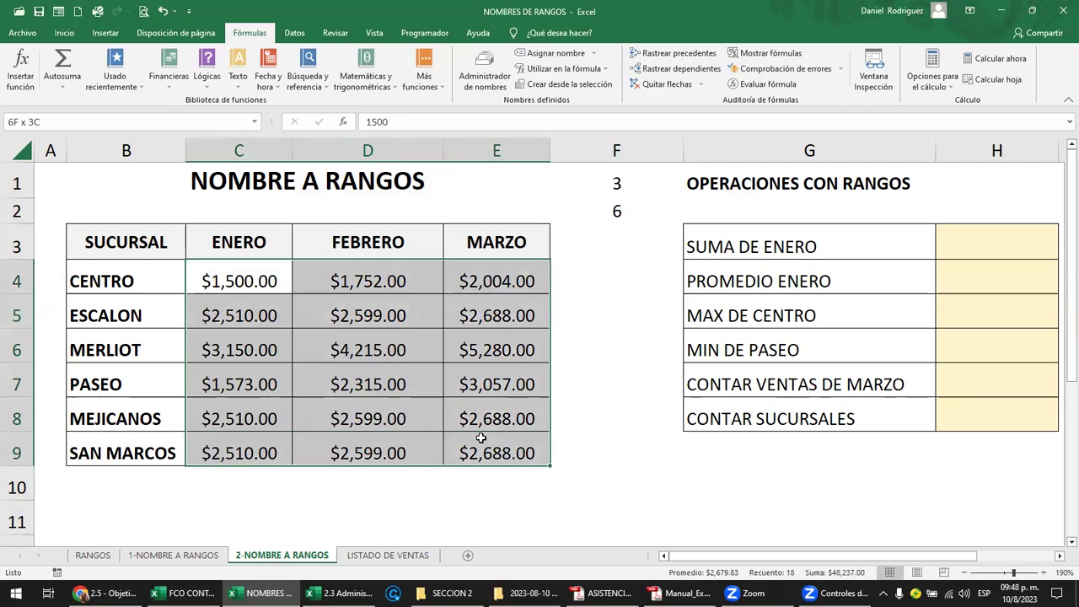
left_click(138, 244, "ctrl")
left_click(620, 230)
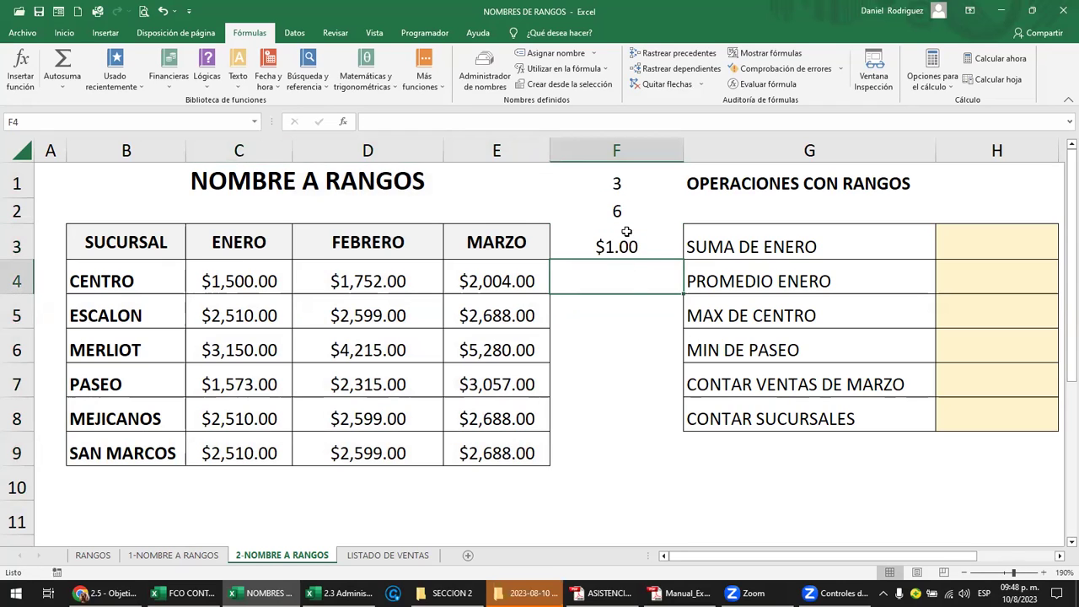
left_click_drag(612, 187, 618, 243)
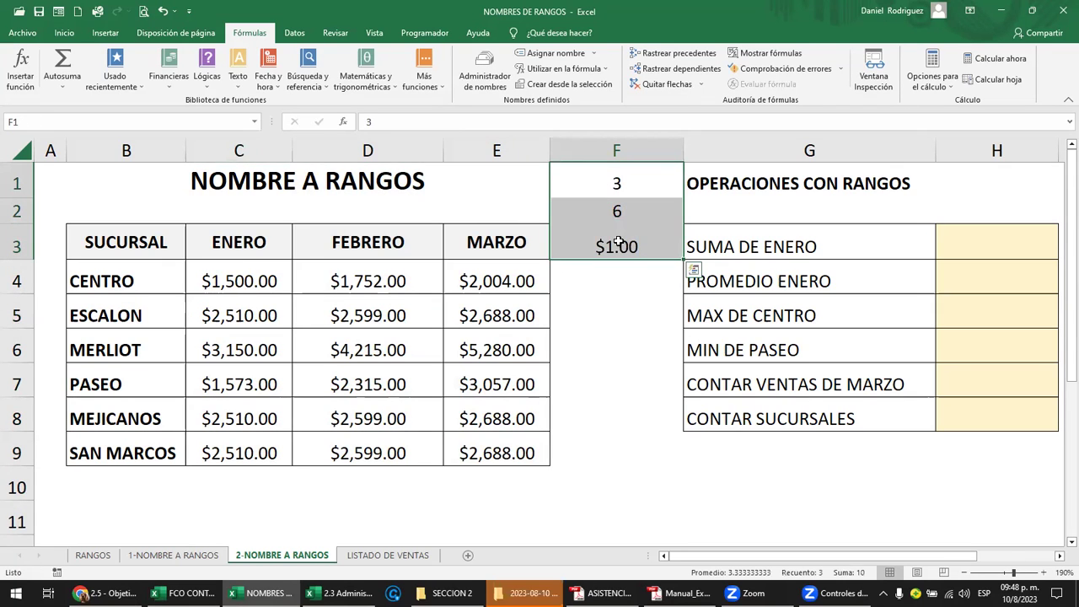
key("Delete")
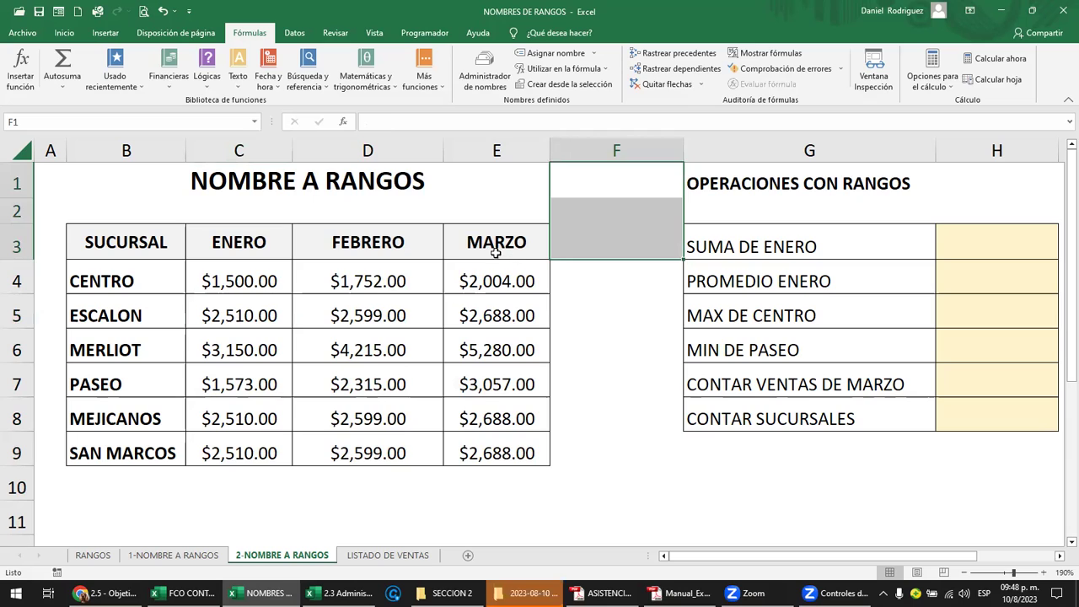
left_click(496, 253)
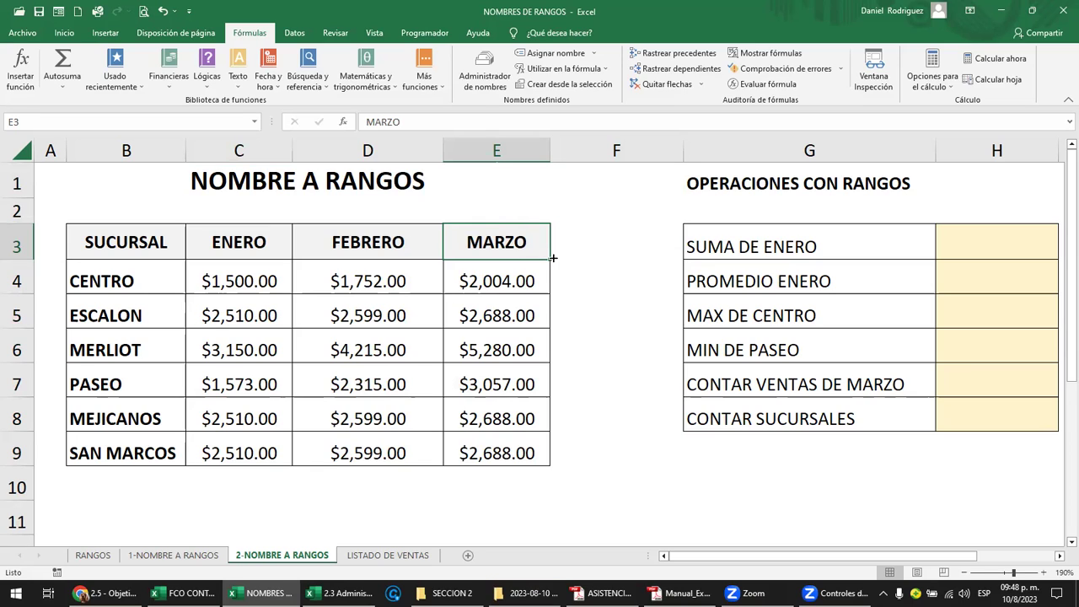
Select the branch table B3:E9 and open Crear desde la selección with Fila superior and Columna izquierda checked.
left_click_drag(553, 258, 605, 271)
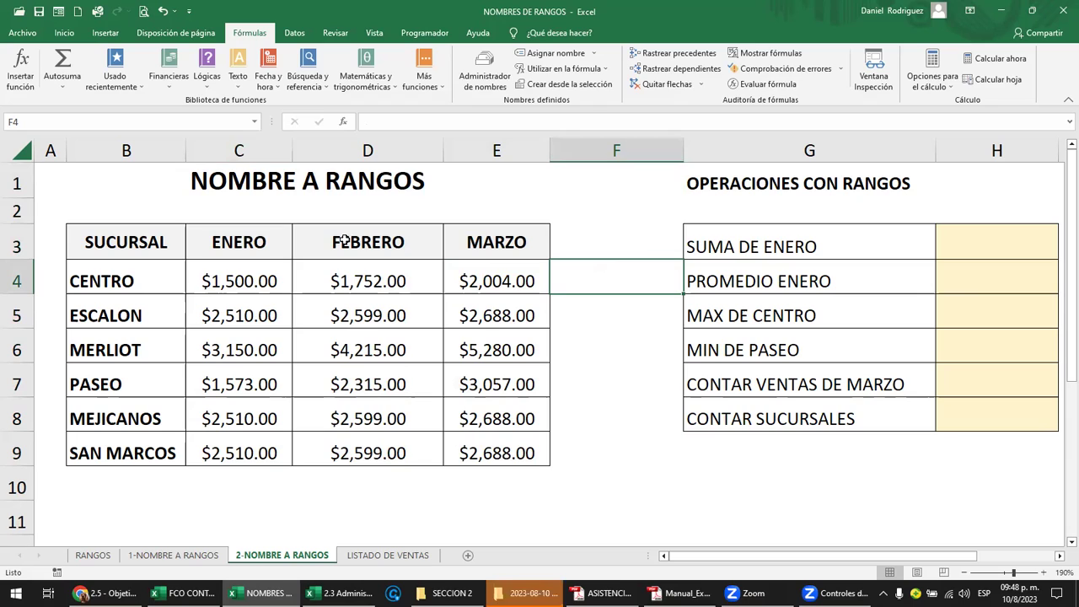
left_click(124, 247)
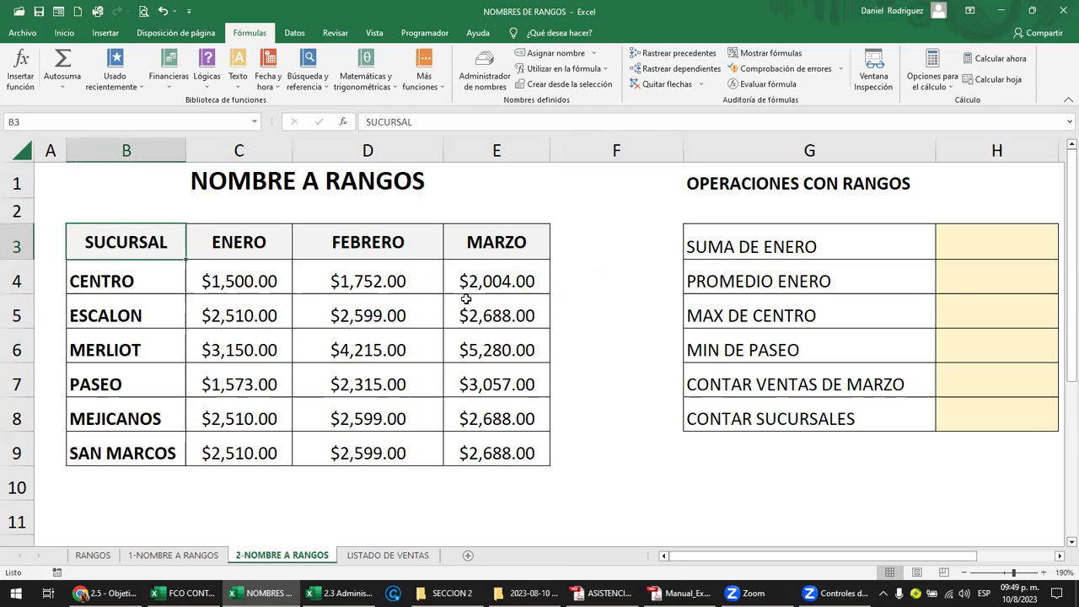
left_click(495, 252)
left_click_drag(139, 248, 467, 438)
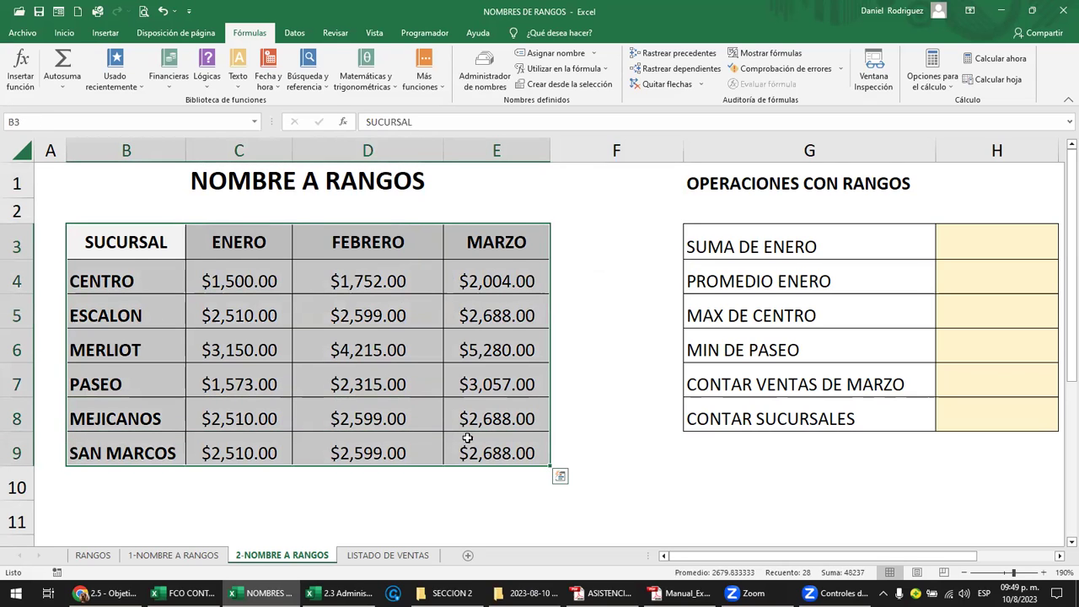
left_click_drag(153, 250, 502, 438)
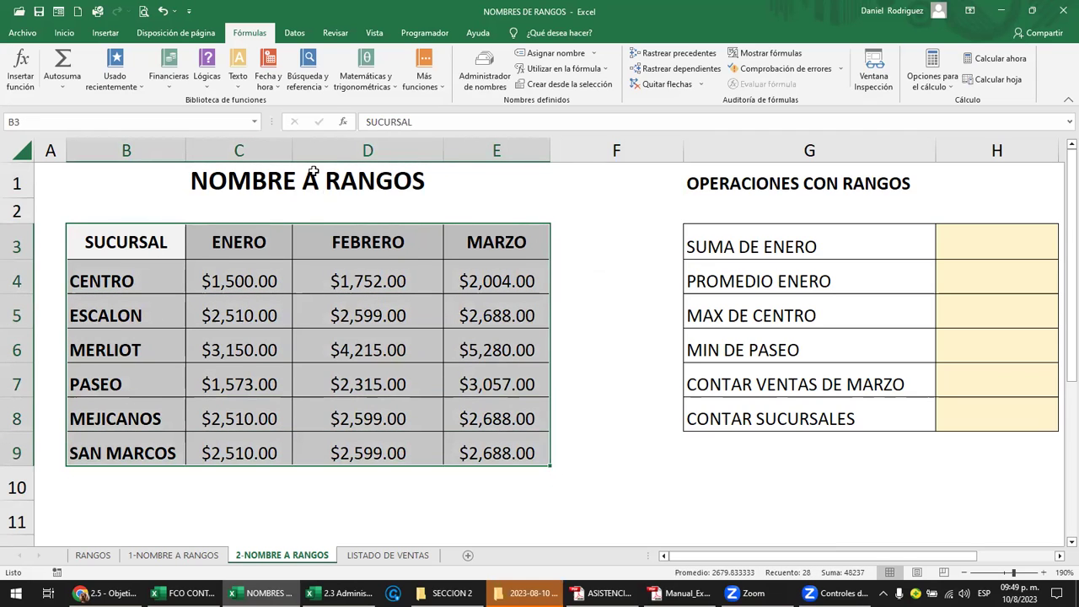
left_click(586, 87)
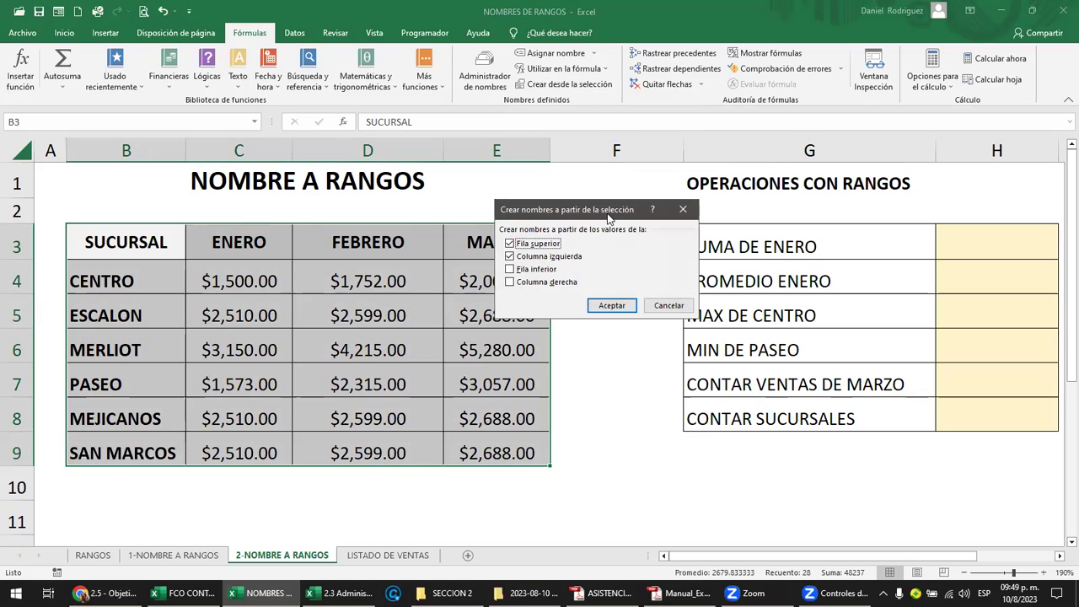
left_click_drag(609, 218, 674, 242)
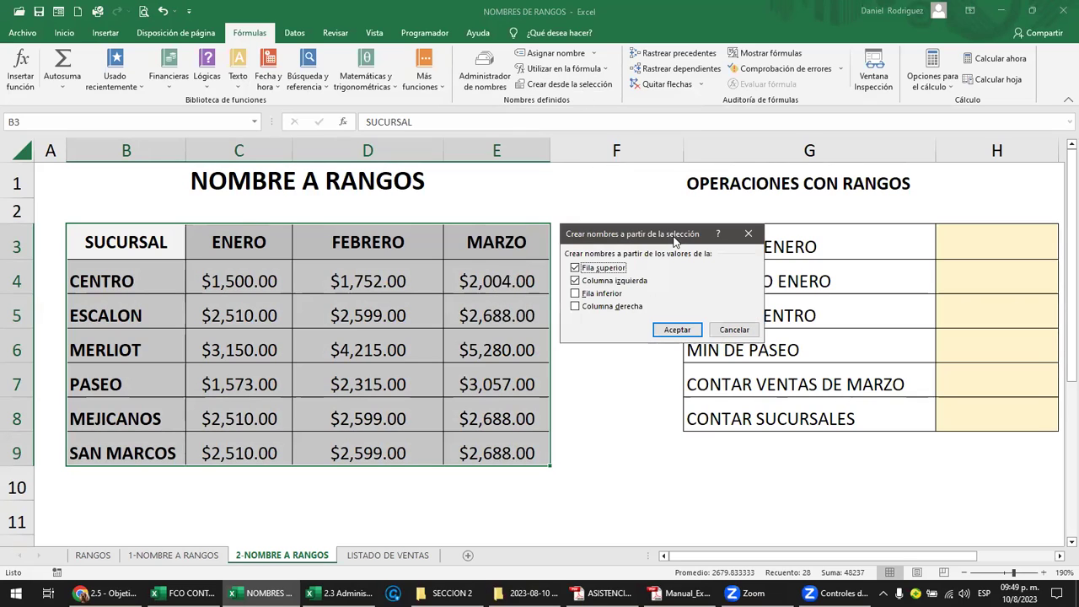
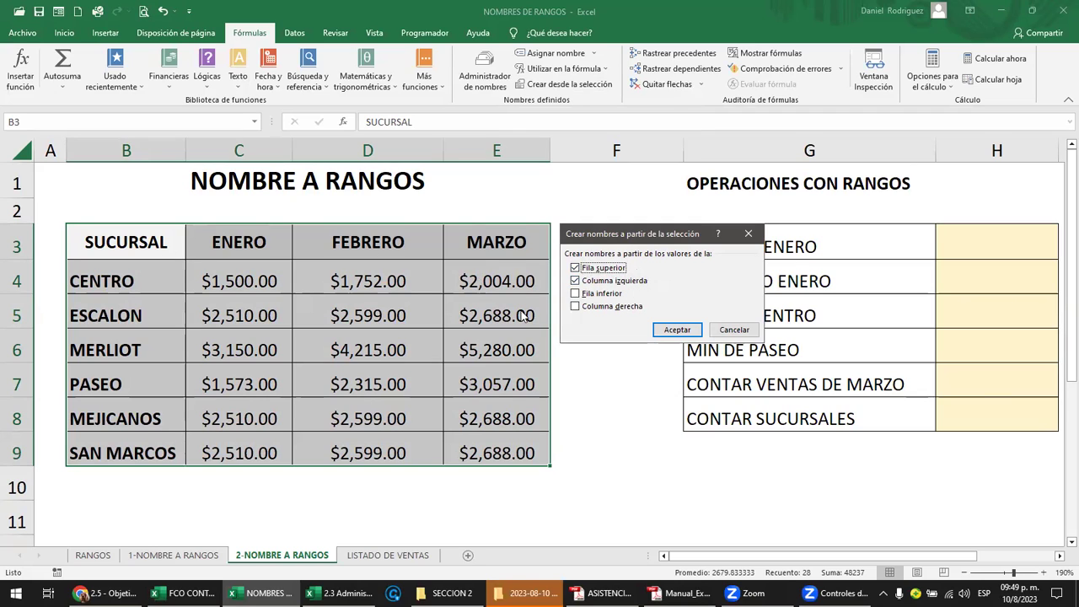
Cancel the pending name creation and trial-select columns B–E and rows 4–9.
left_click(575, 282)
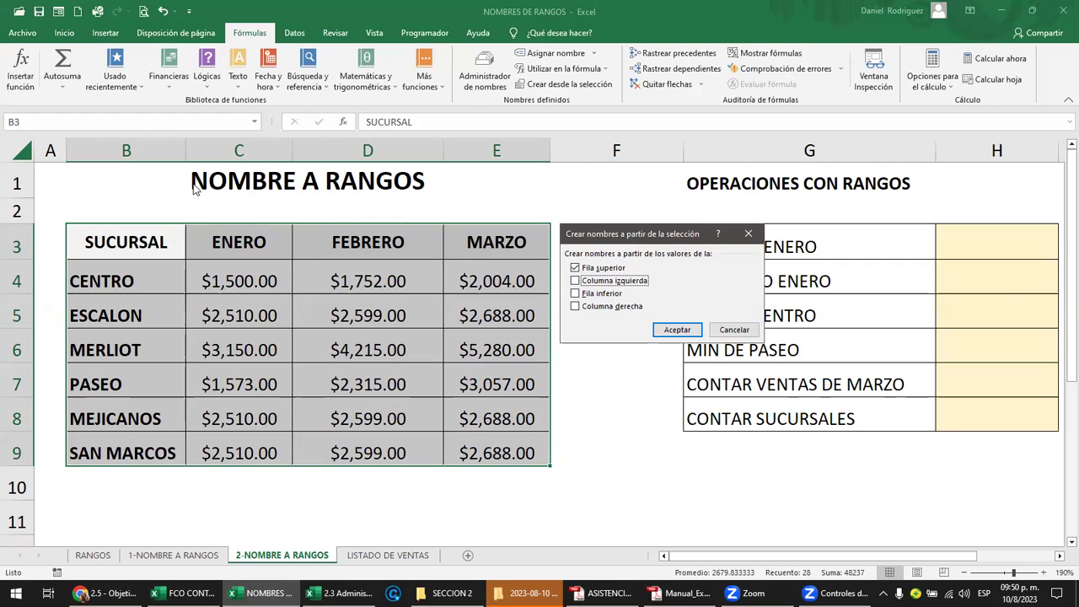
key("Return")
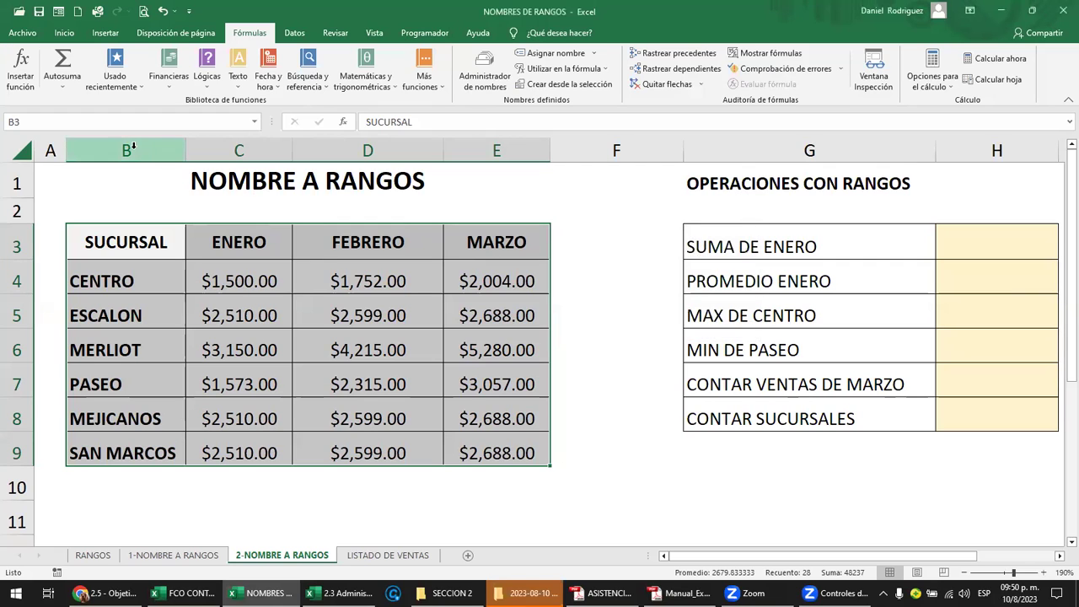
left_click_drag(132, 148, 483, 174)
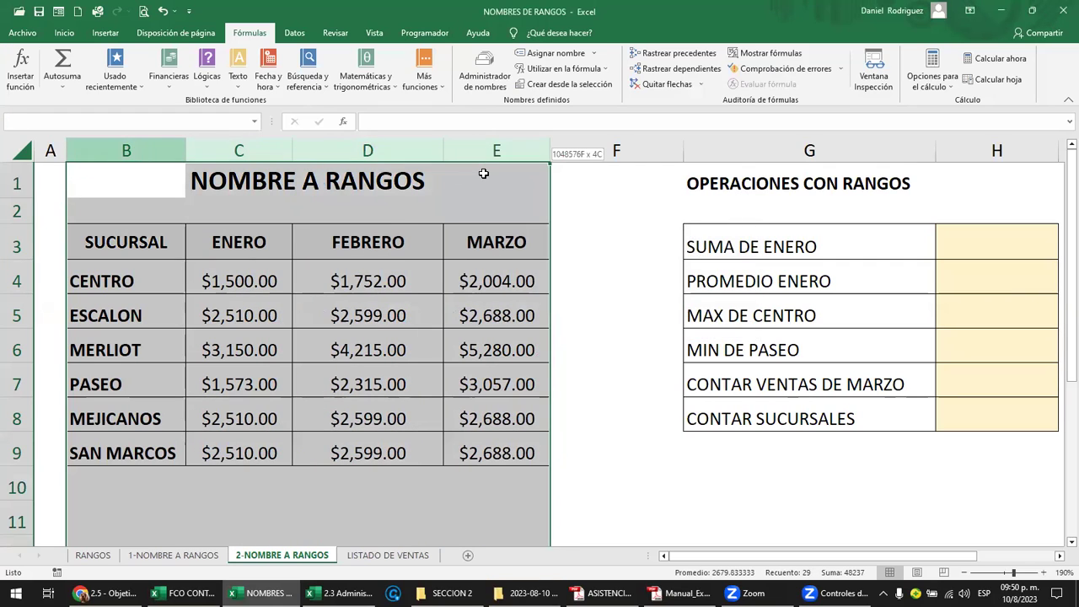
left_click_drag(16, 281, 16, 442)
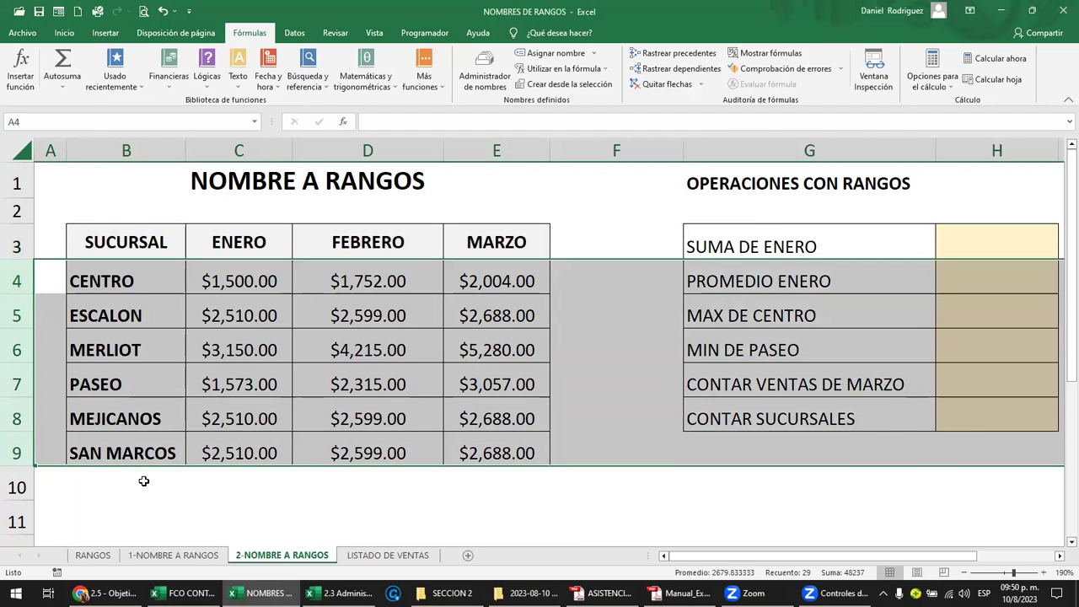
left_click(143, 480)
Create range names for B3:E9 from its top row and left column.
left_click(137, 243)
mouse_move(138, 242)
left_mouse_down()
mouse_move(371, 383)
mouse_move(531, 453)
left_mouse_up()
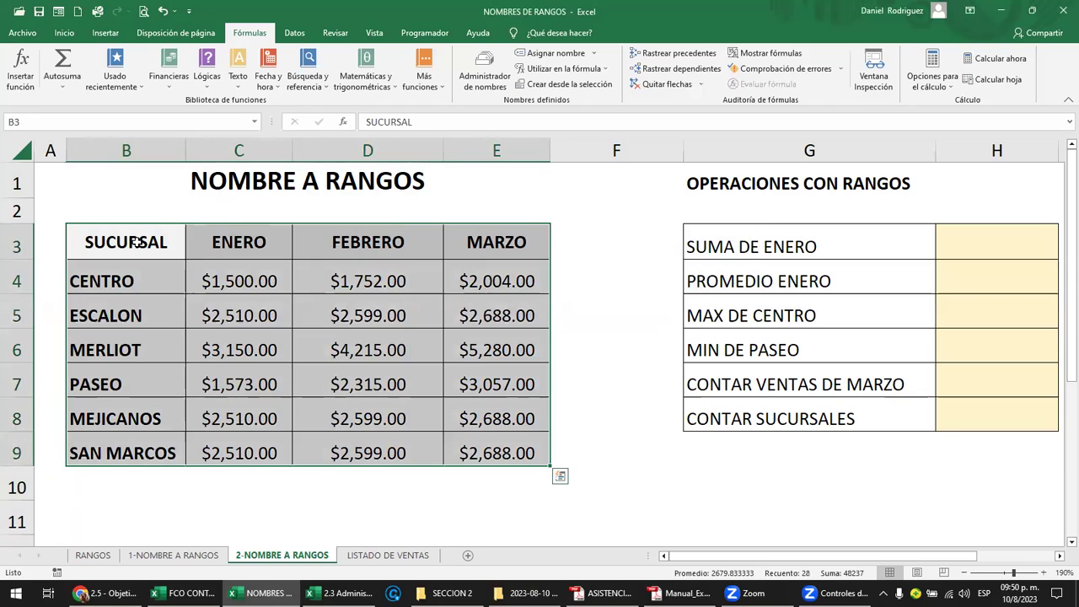
left_click(569, 84)
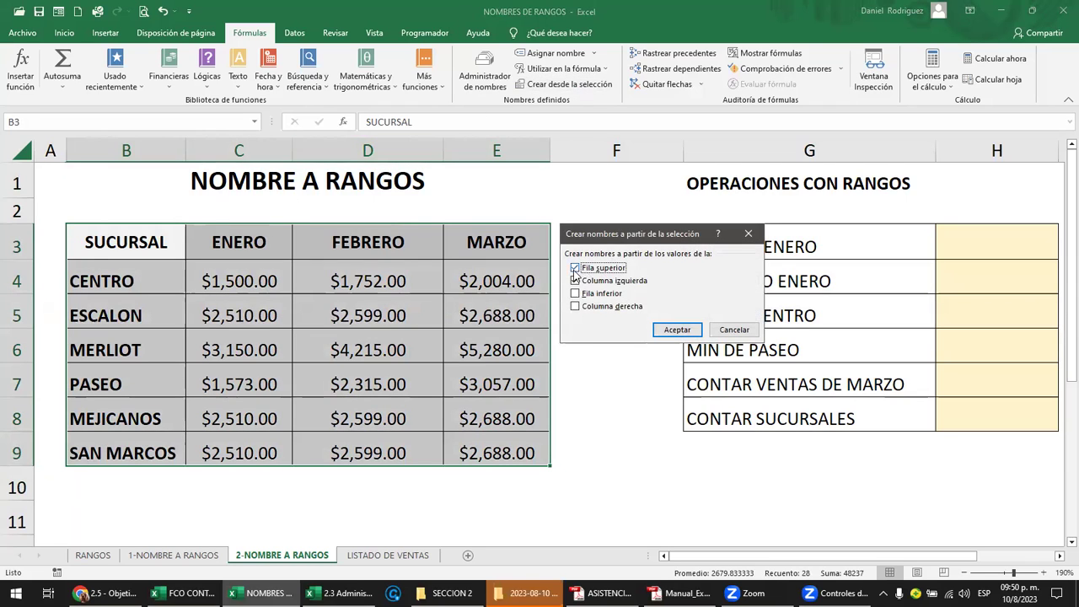
left_click(675, 331)
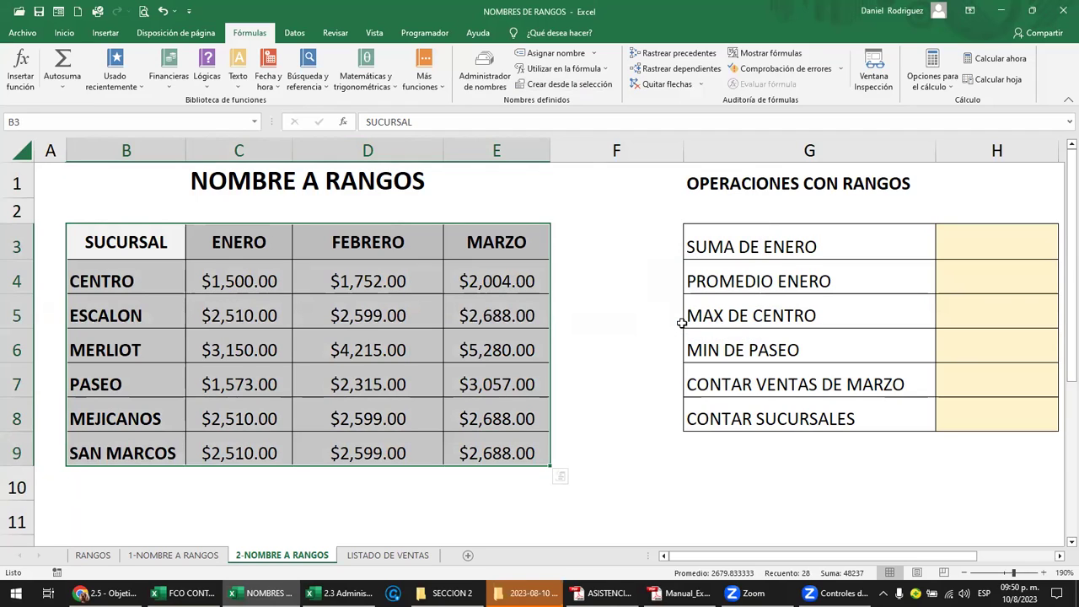
left_click(602, 210)
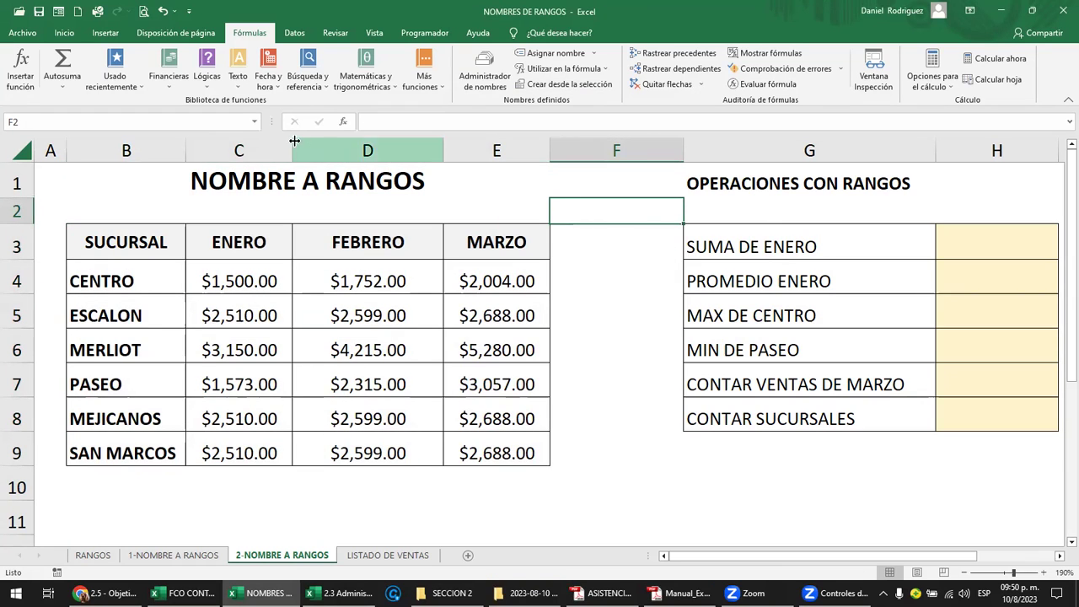
Review the defined names listed in the Name Manager.
left_click(489, 88)
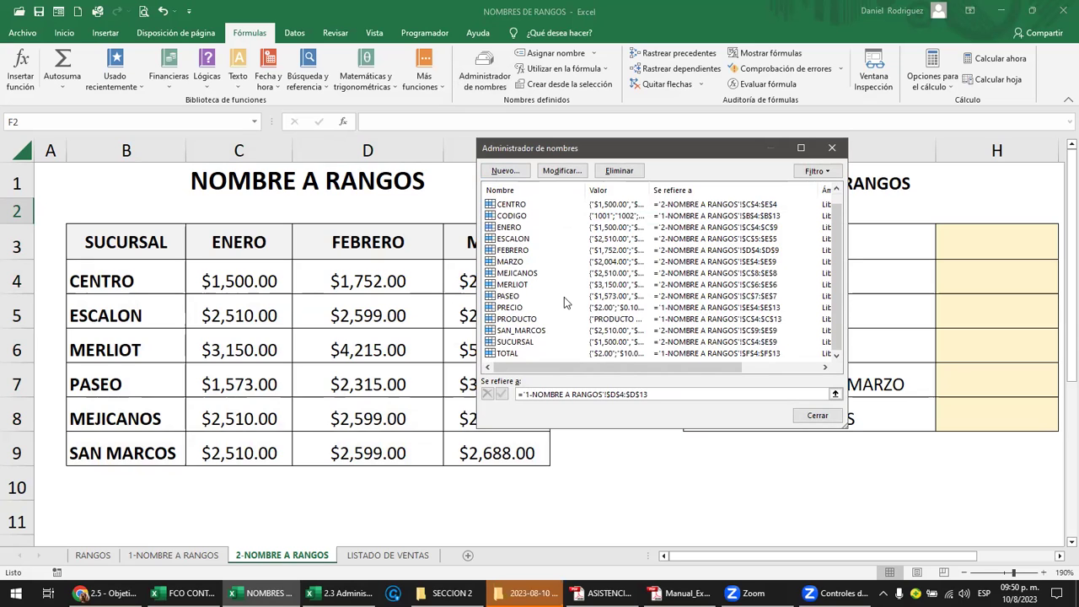
scroll(564, 299, "up", 1)
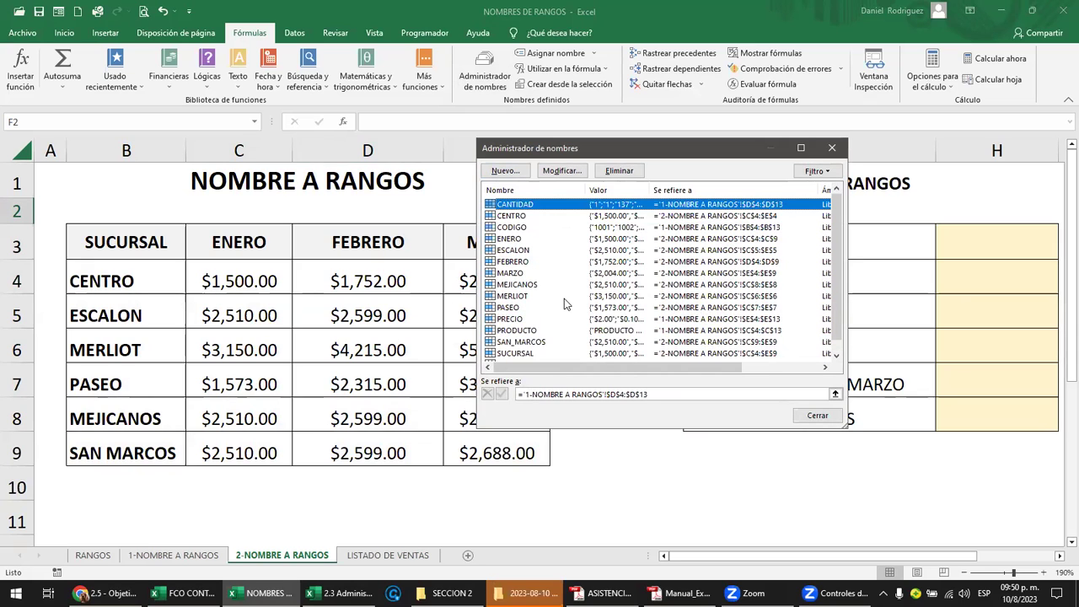
scroll(563, 303, "down", 1)
scroll(564, 303, "up", 1)
left_click(834, 149)
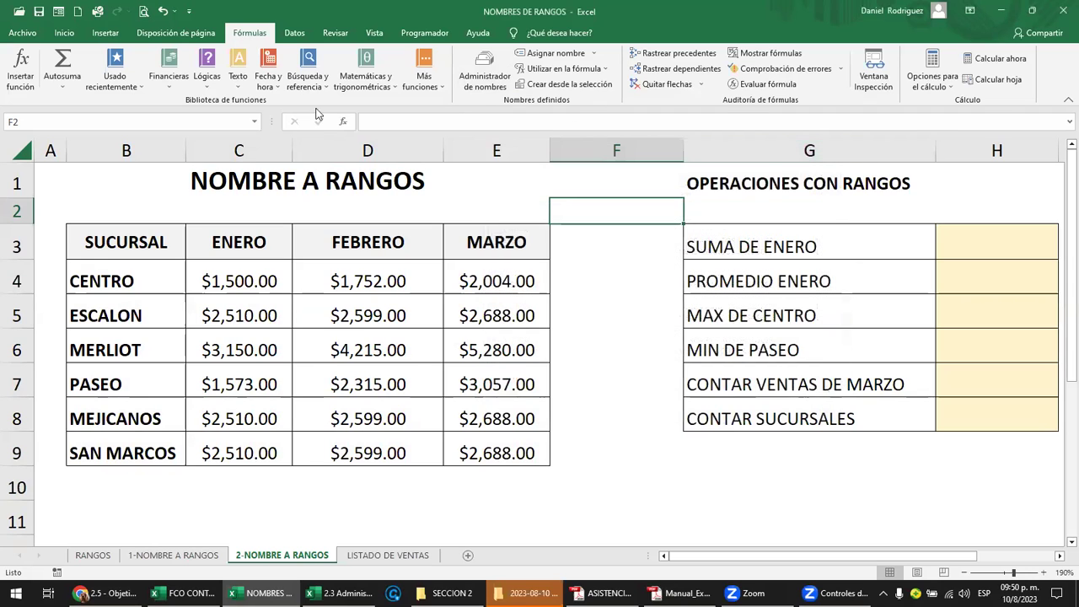
Check the Name Box list and the 1-NOMBRE A RANGOS headers, then reopen the Name Manager.
left_click(256, 122)
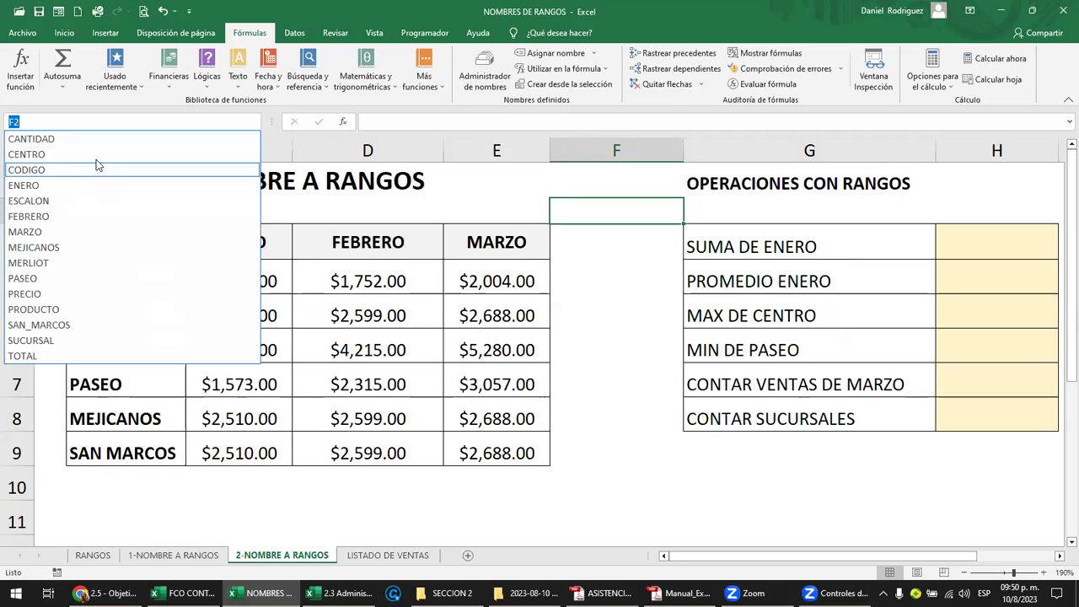
key("Escape")
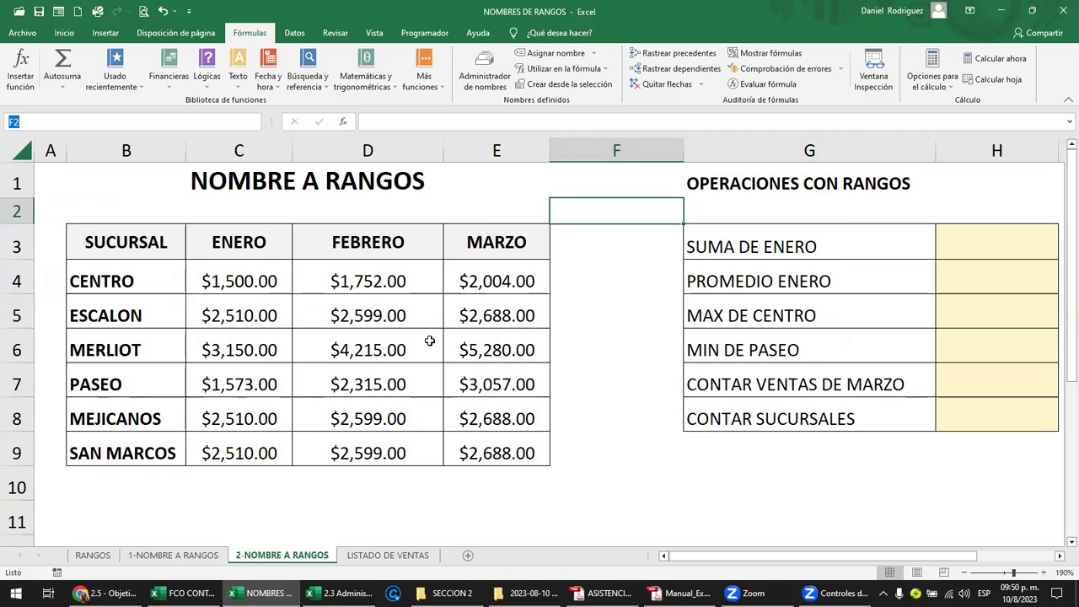
left_click(181, 555)
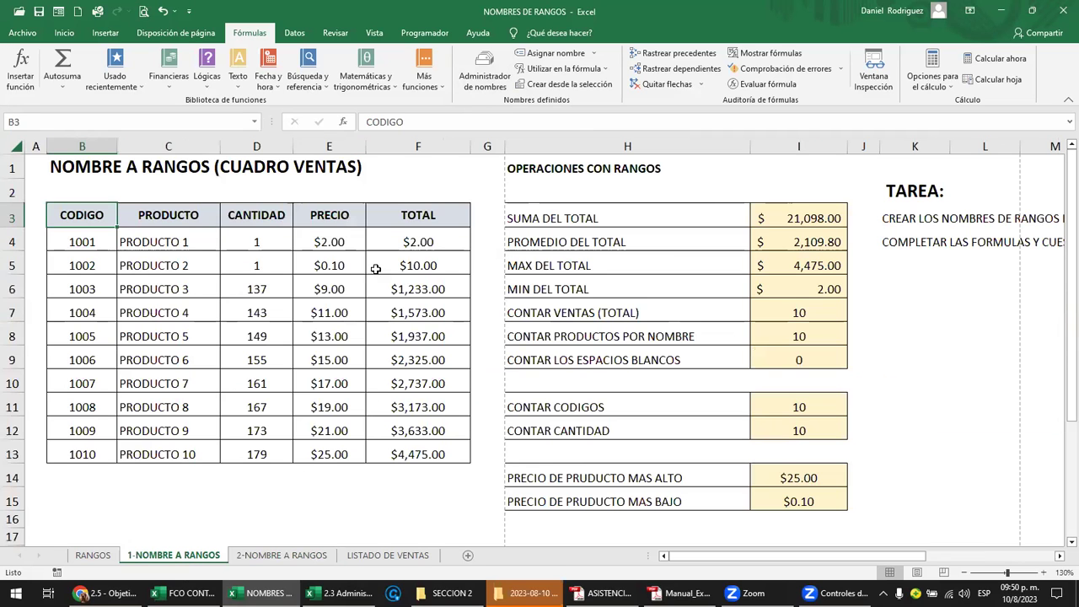
left_click_drag(411, 223, 85, 222)
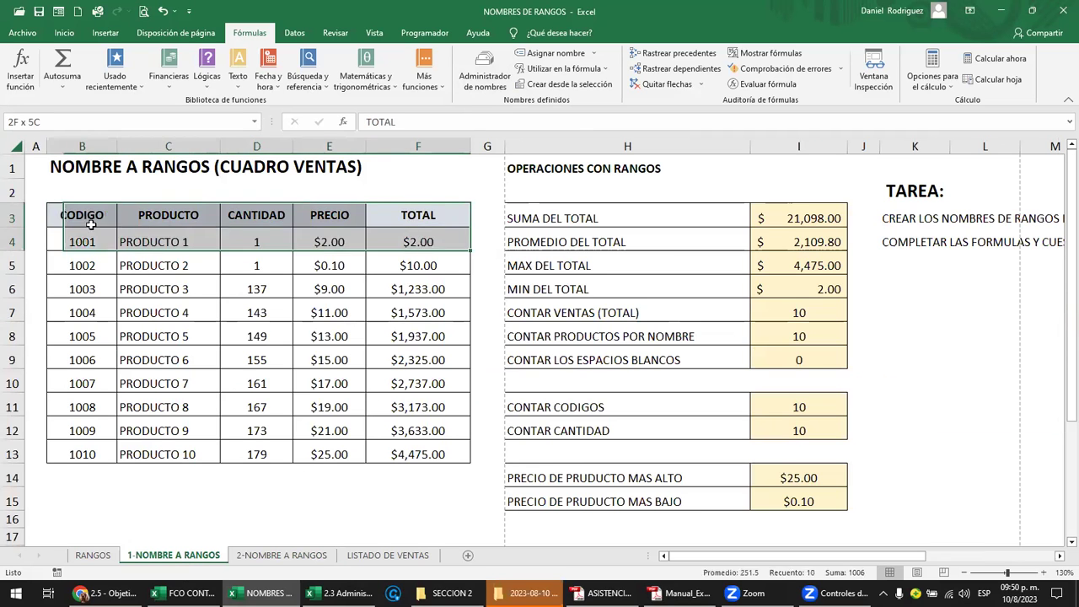
left_click(282, 555)
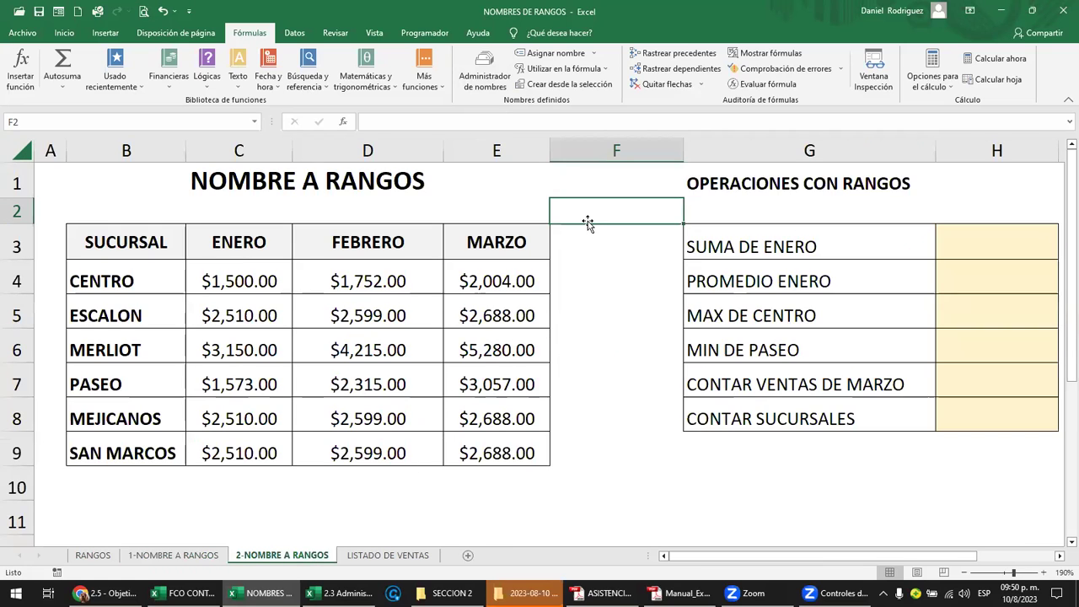
left_click(485, 81)
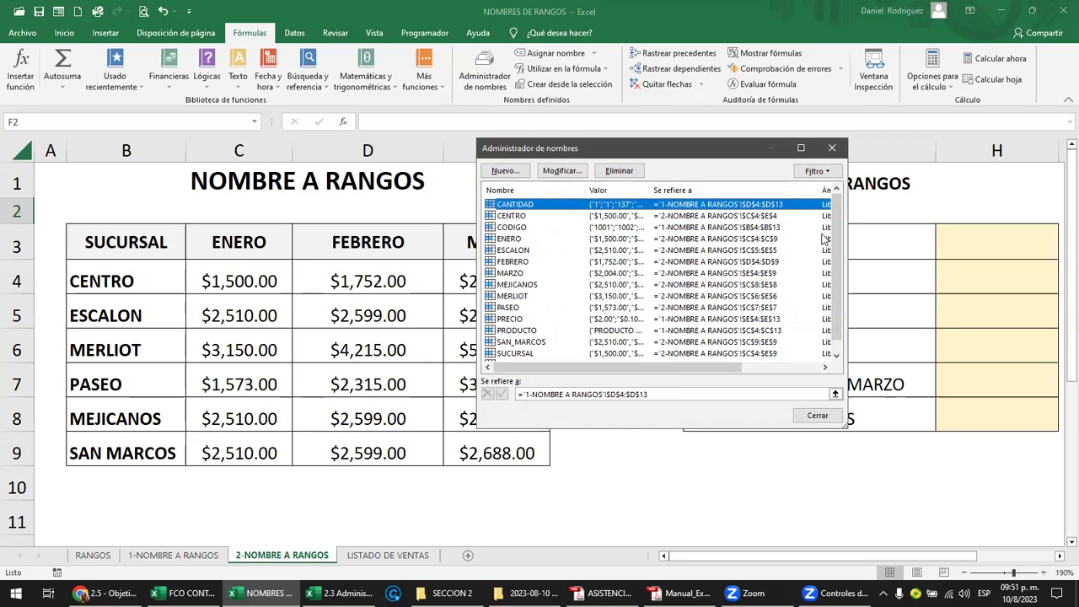
scroll(837, 269, "down", 1)
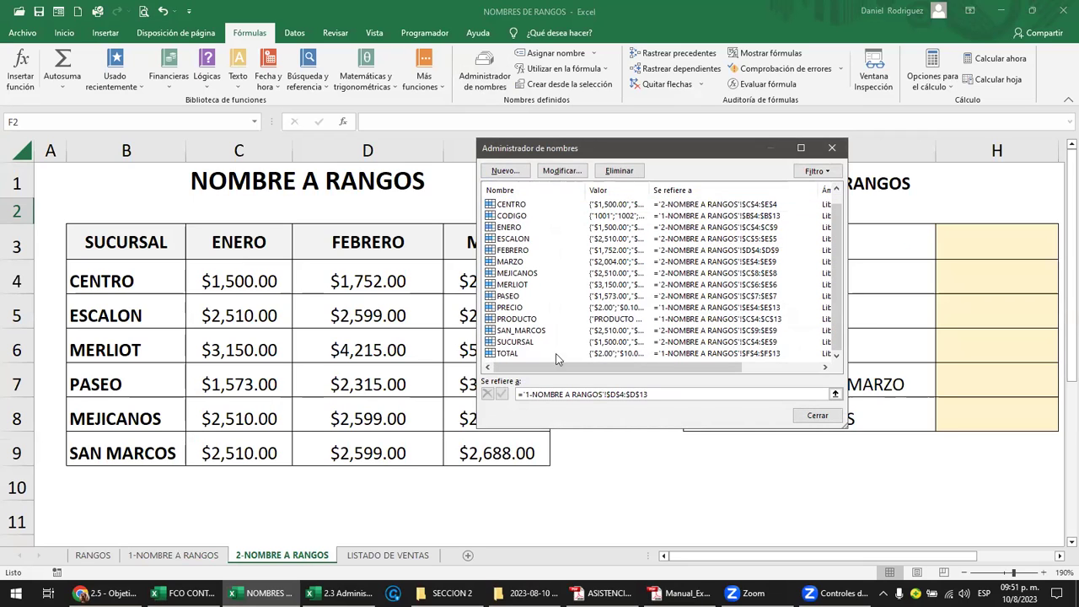
left_click(505, 353, "shift")
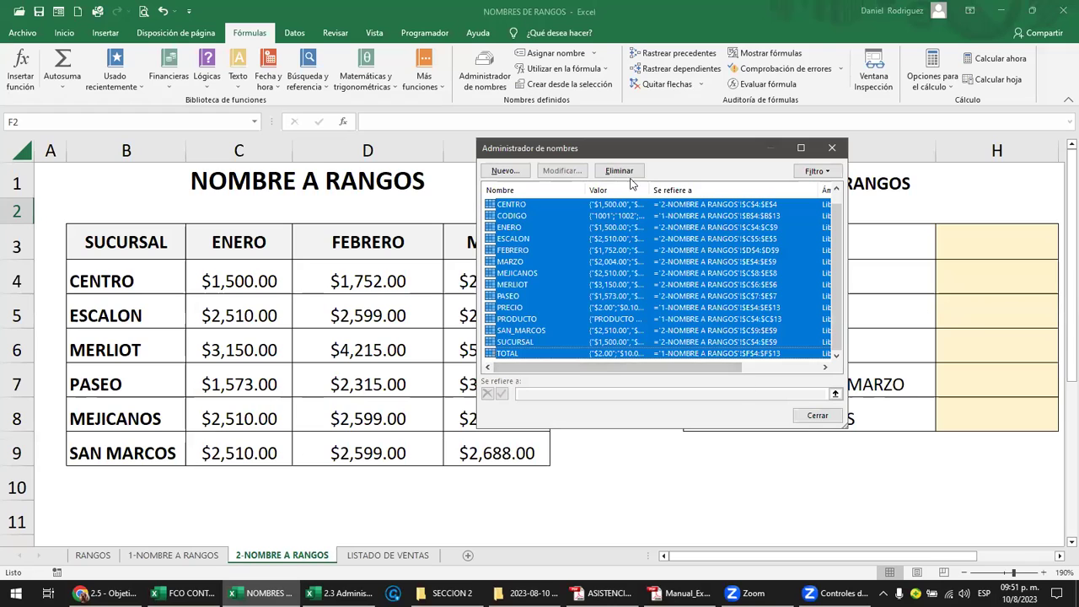
left_click(619, 171)
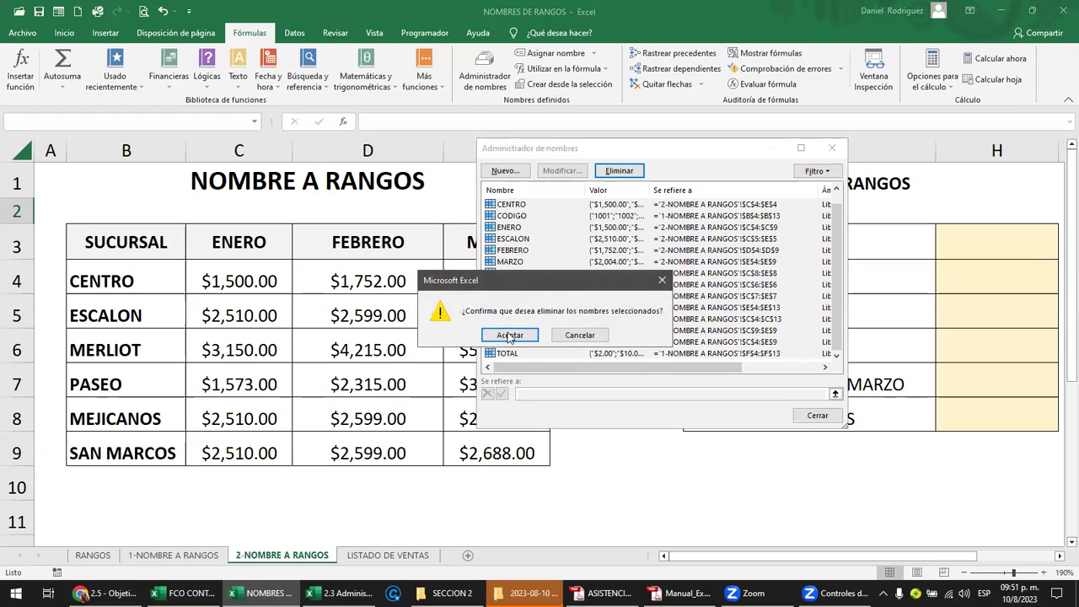
left_click(509, 334)
key("Escape")
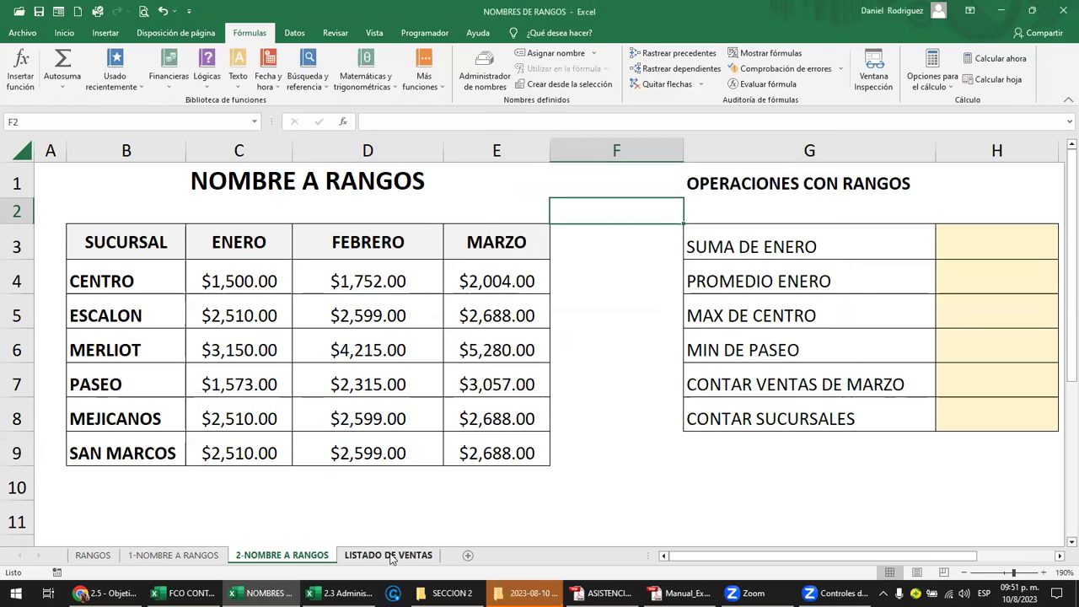
left_click(388, 554)
left_click(281, 555)
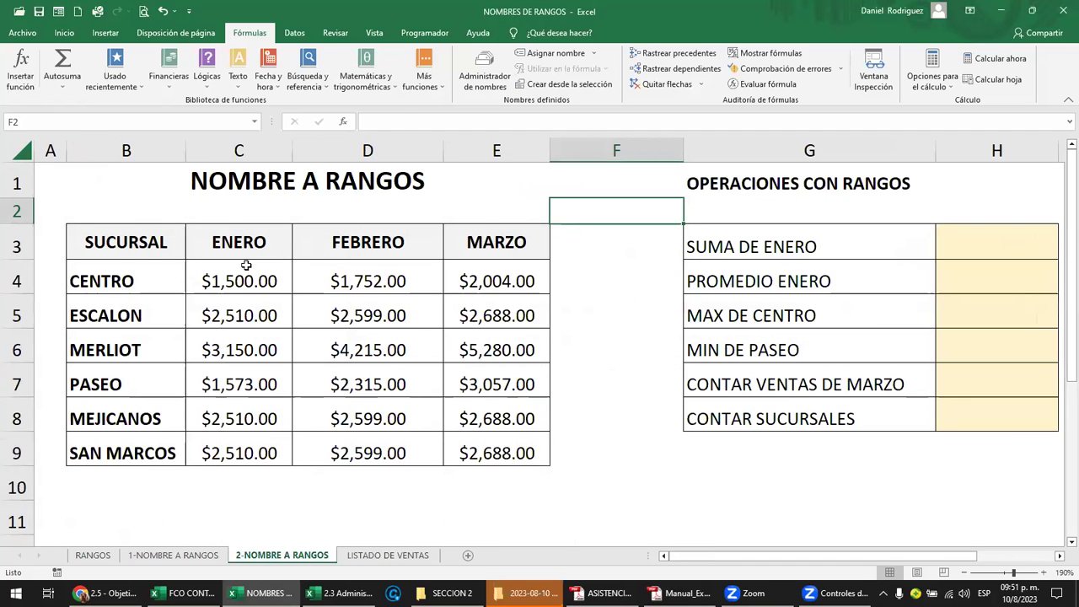
mouse_move(143, 249)
left_mouse_down()
mouse_move(428, 452)
mouse_move(469, 452)
left_mouse_up()
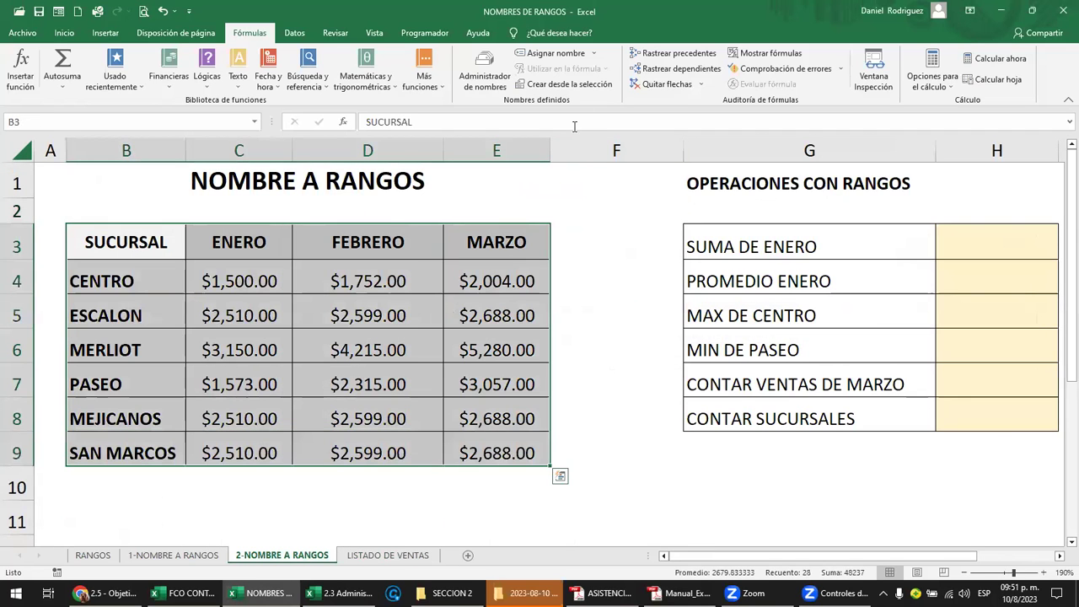
left_click(563, 84)
left_click(574, 281)
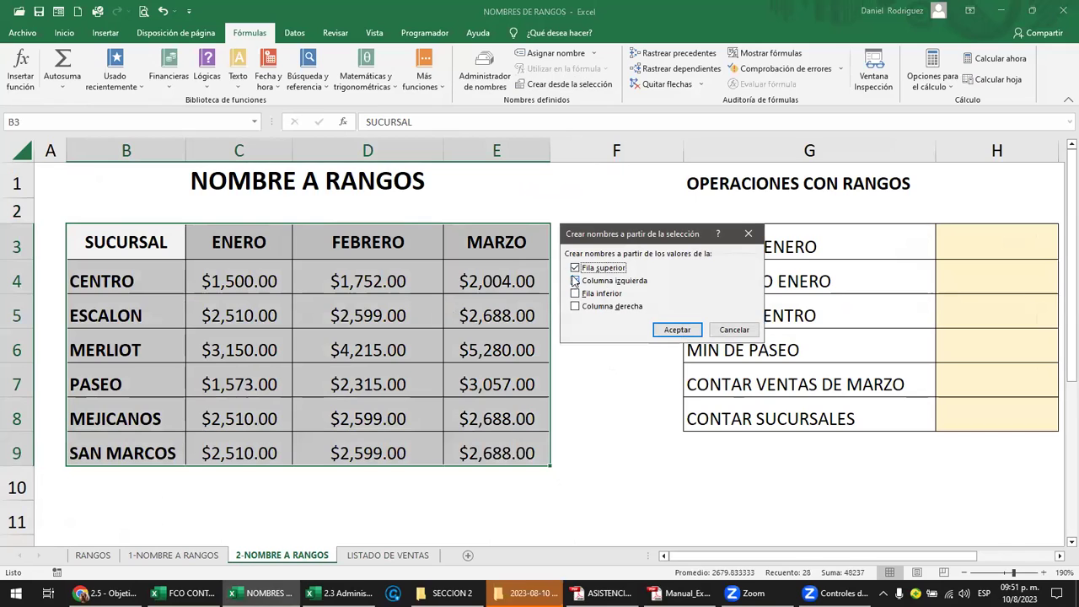
left_click(665, 331)
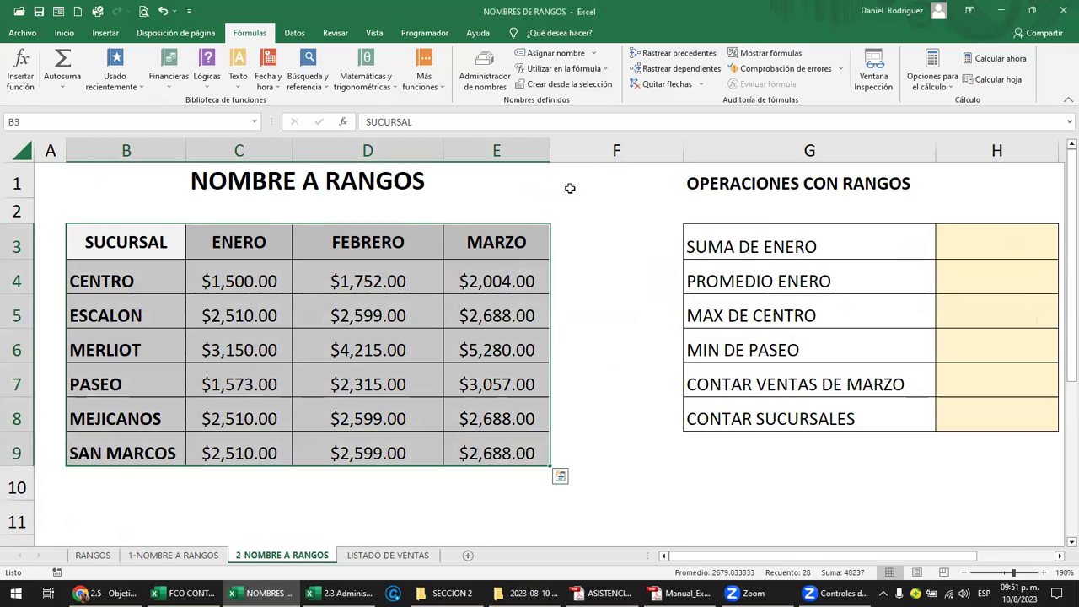
left_click(254, 122)
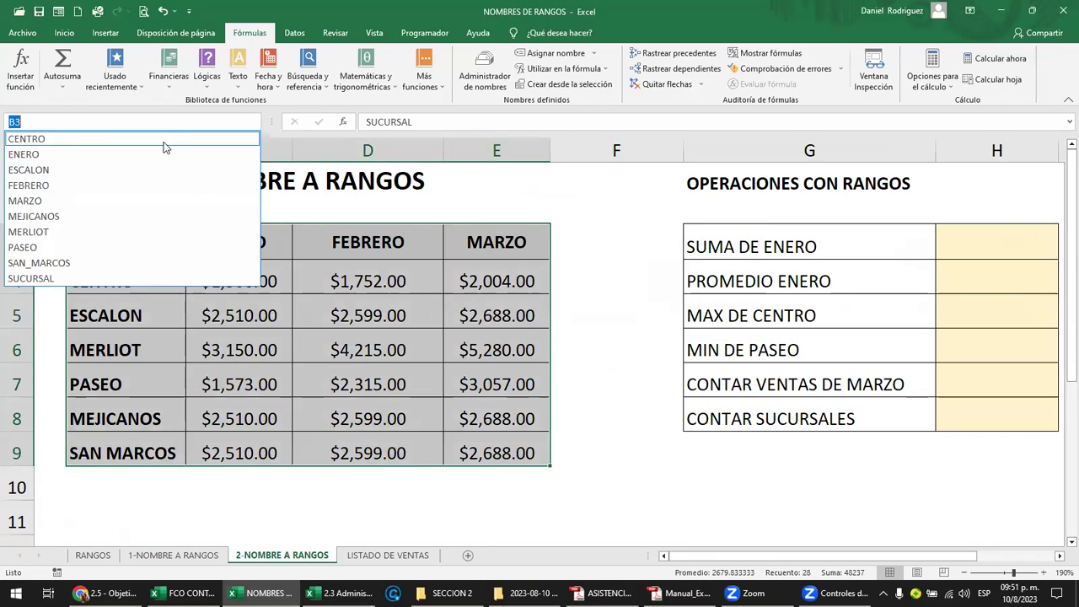
left_click(358, 204)
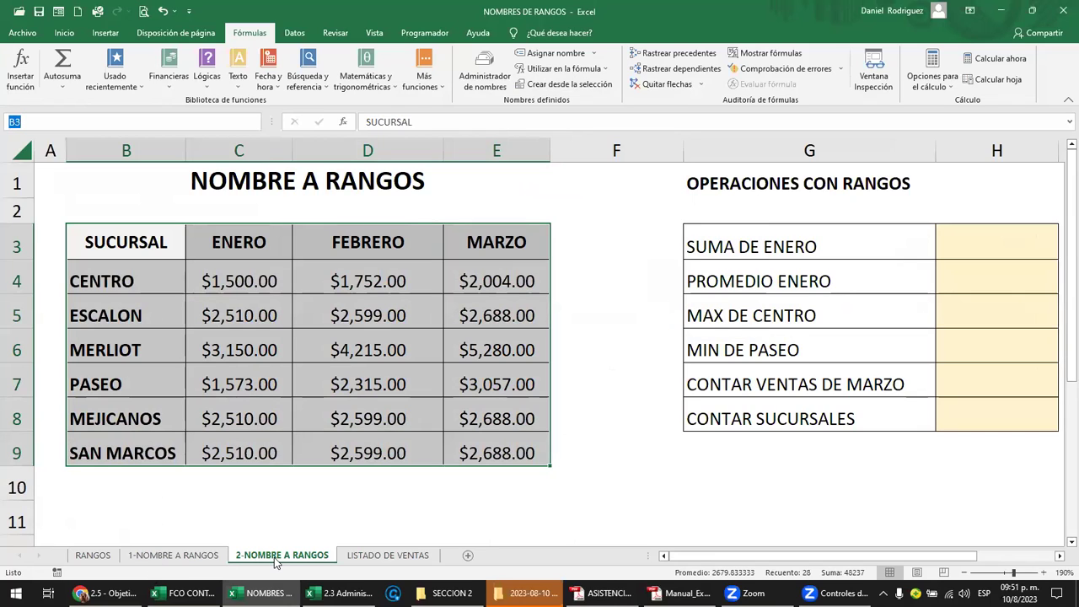
left_click(269, 210)
left_click(257, 123)
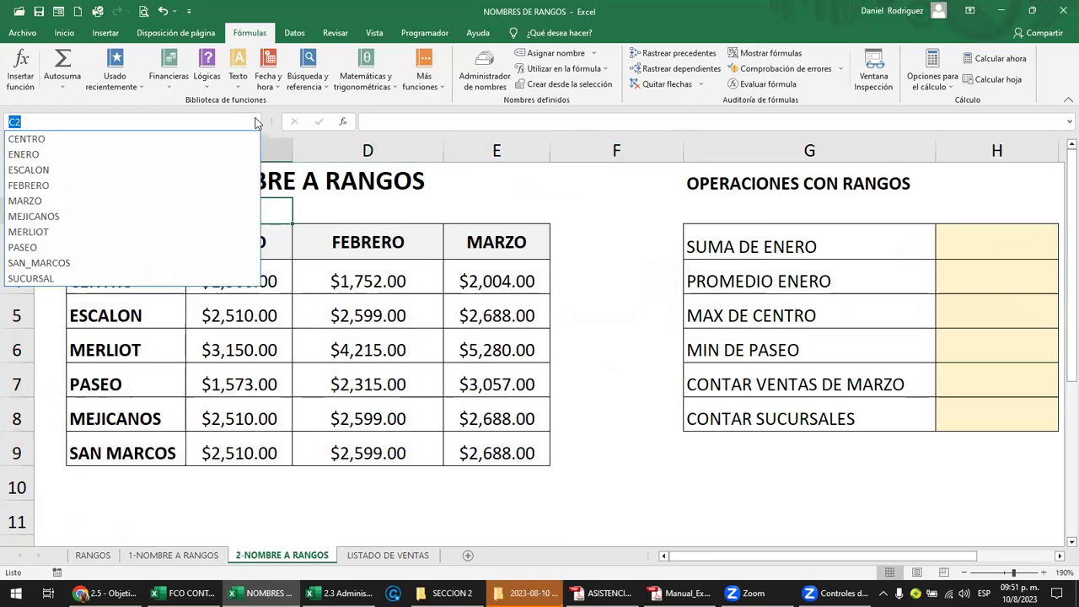
left_click(570, 239)
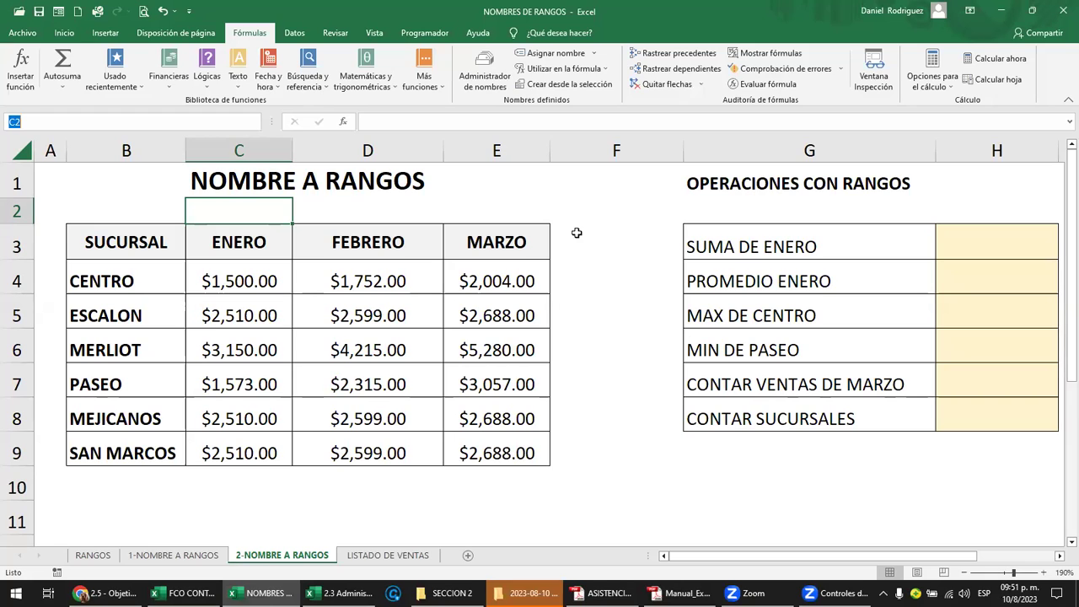
left_click(579, 283)
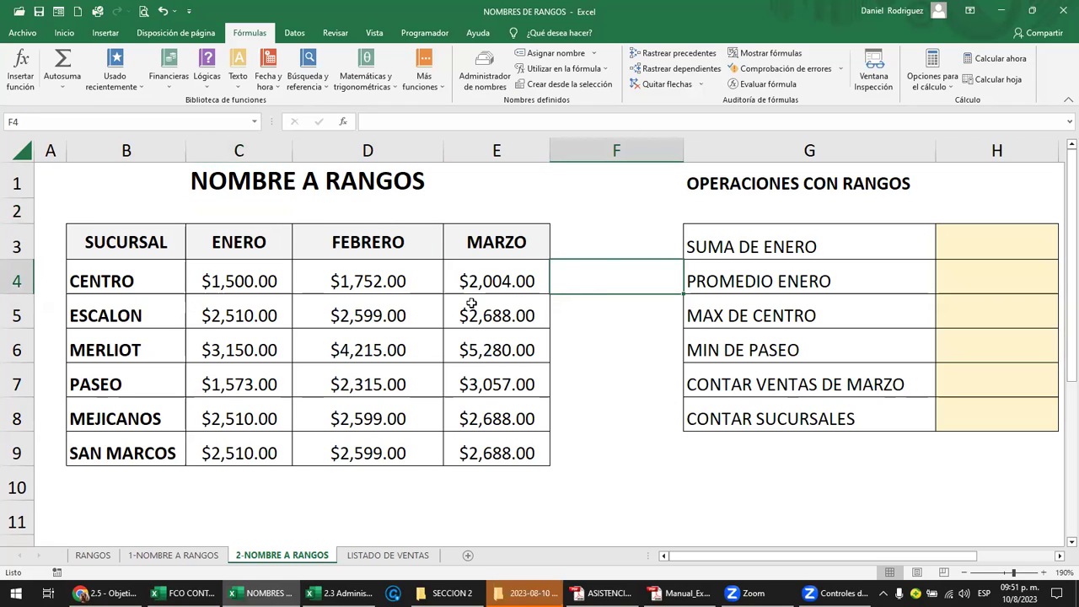
left_click(600, 239)
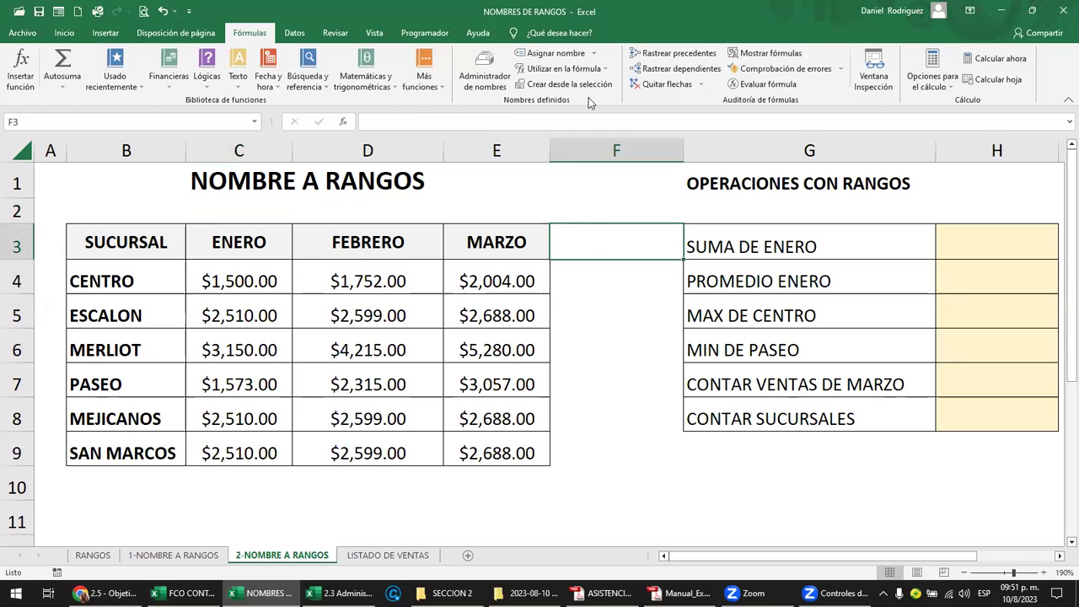
Delete all ten names (CENTRO, ENERO, SUCURSAL…) in the Name Manager and verify the Name Box is empty.
left_click(489, 77)
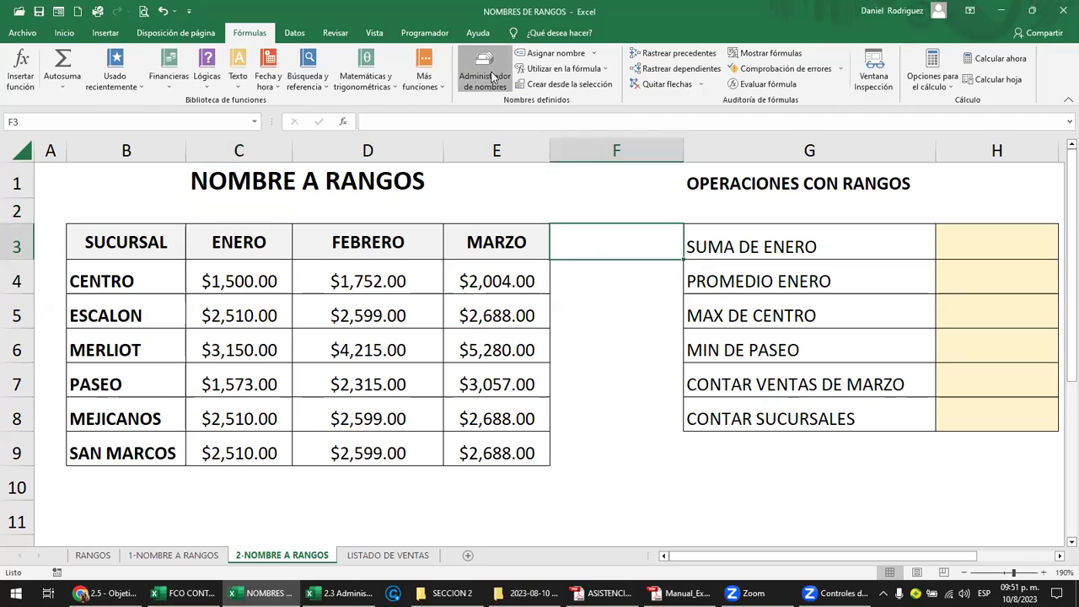
left_click_drag(568, 354, 492, 214)
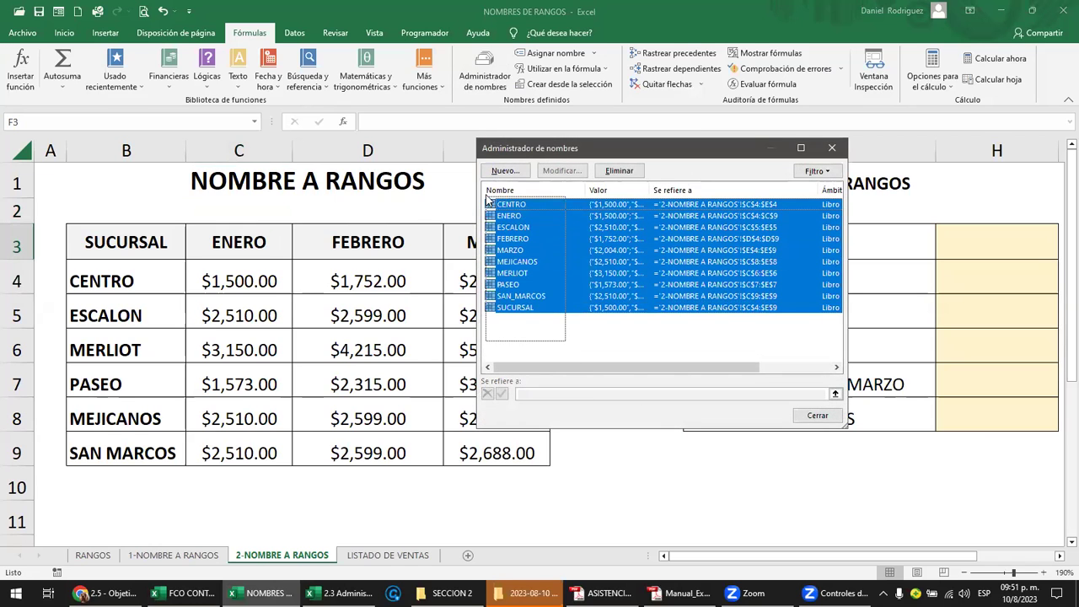
left_click(619, 171)
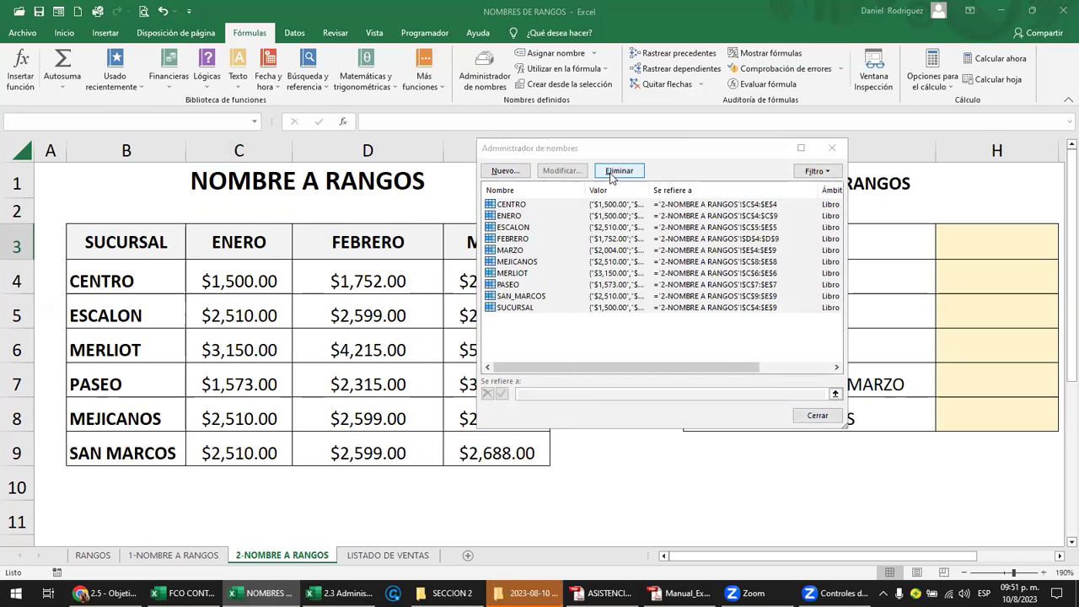
left_click(506, 338)
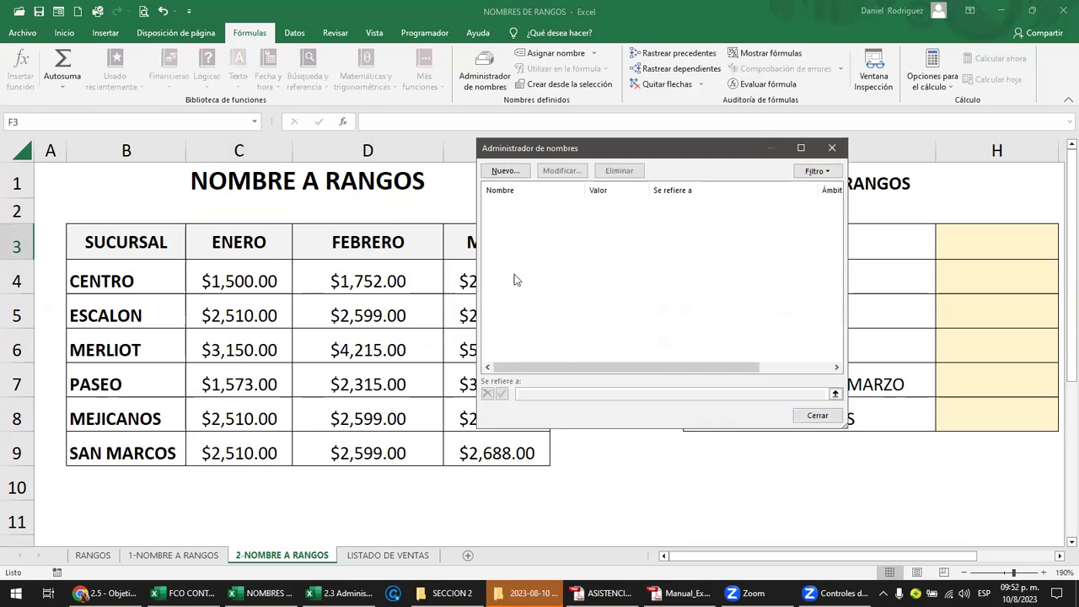
key("Escape")
left_click(255, 122)
left_click(255, 123)
left_click(255, 124)
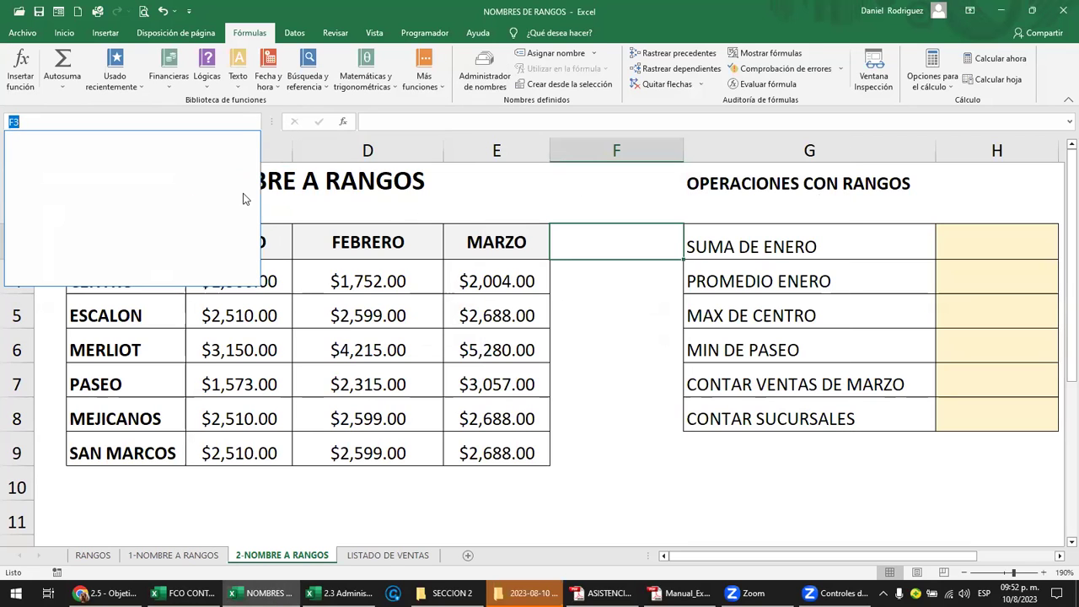
left_click(432, 212)
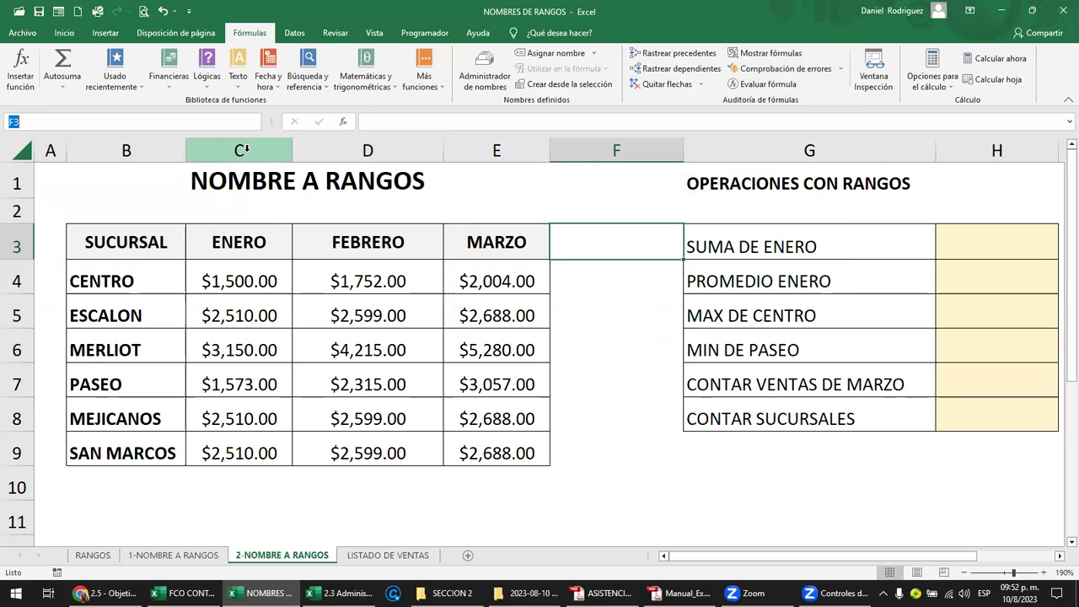
left_click_drag(132, 146, 238, 151)
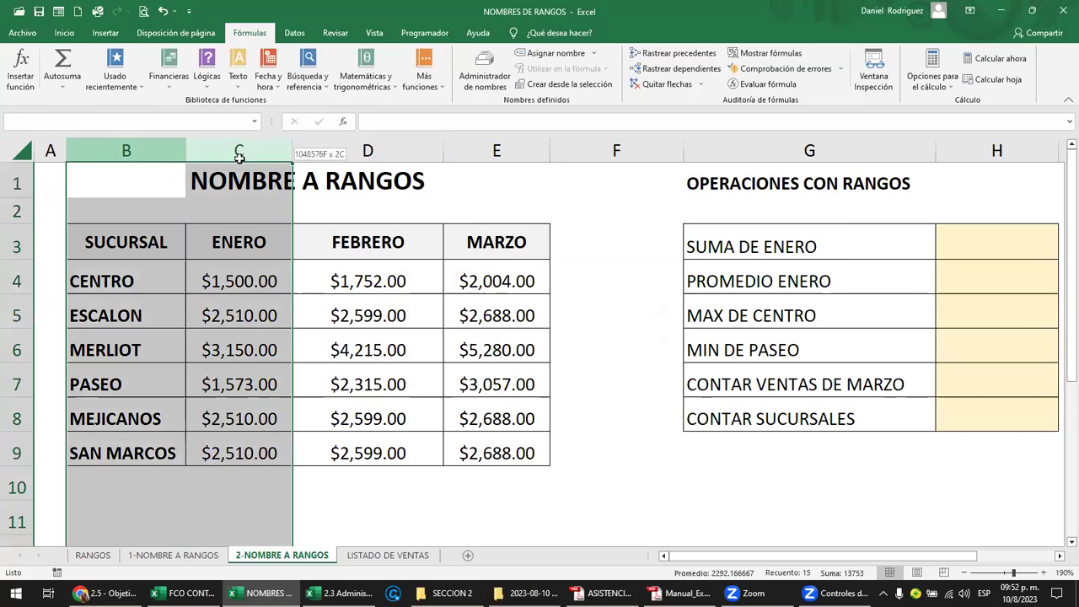
mouse_move(135, 240)
left_mouse_down()
mouse_move(348, 291)
mouse_move(483, 443)
left_mouse_up()
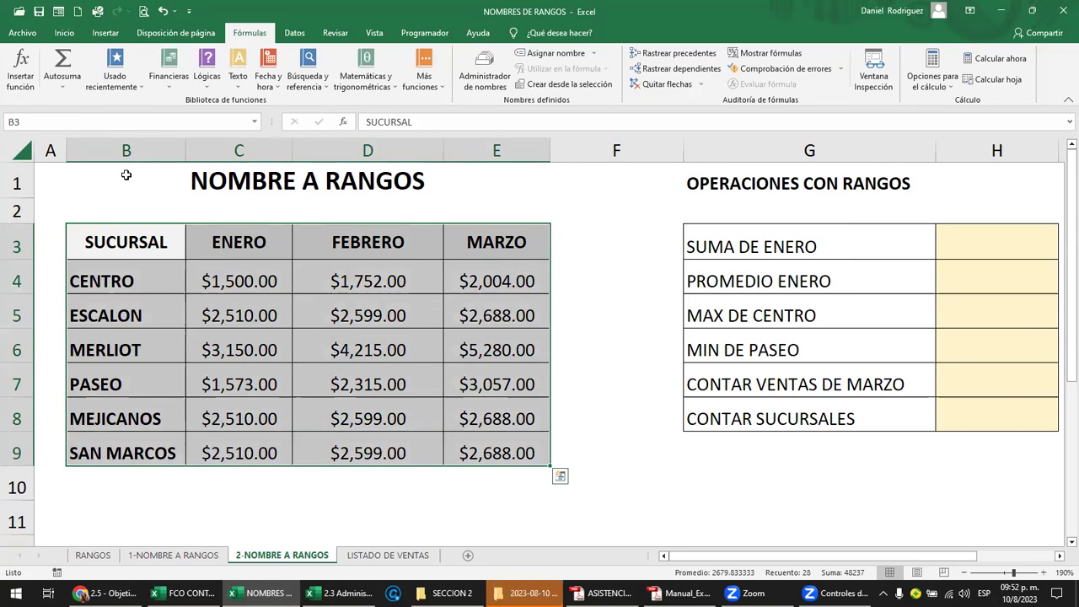
left_click(128, 149)
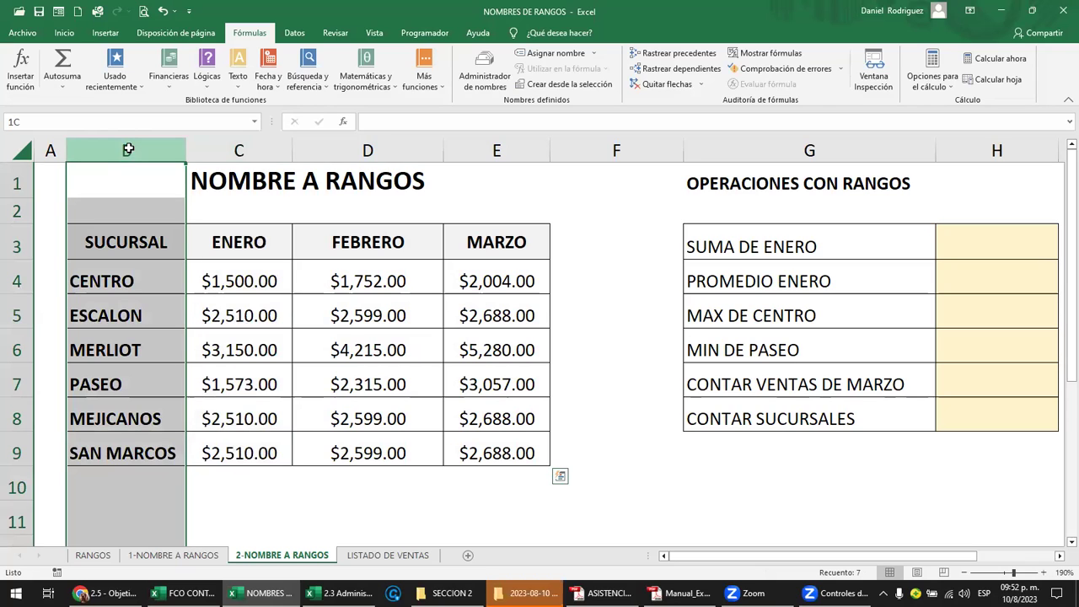
left_click_drag(181, 154, 447, 194)
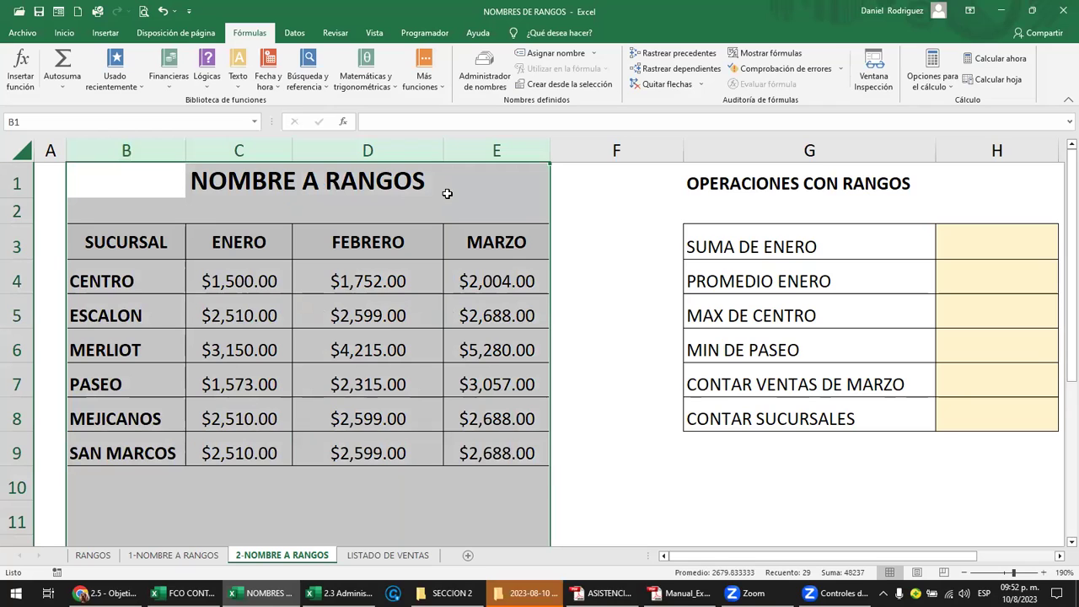
left_click_drag(135, 243, 499, 247)
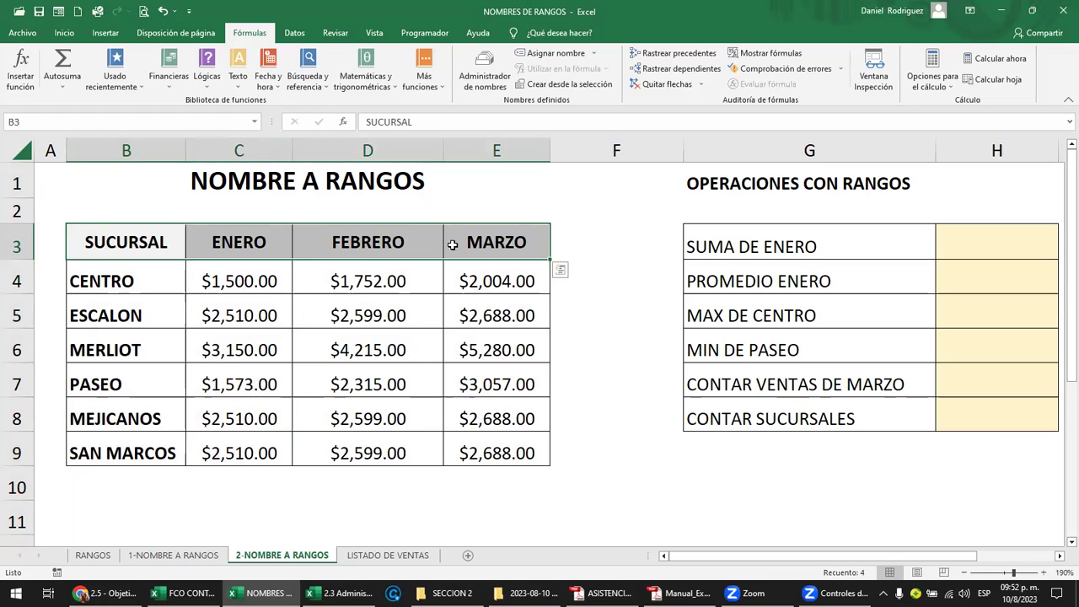
left_click(267, 287)
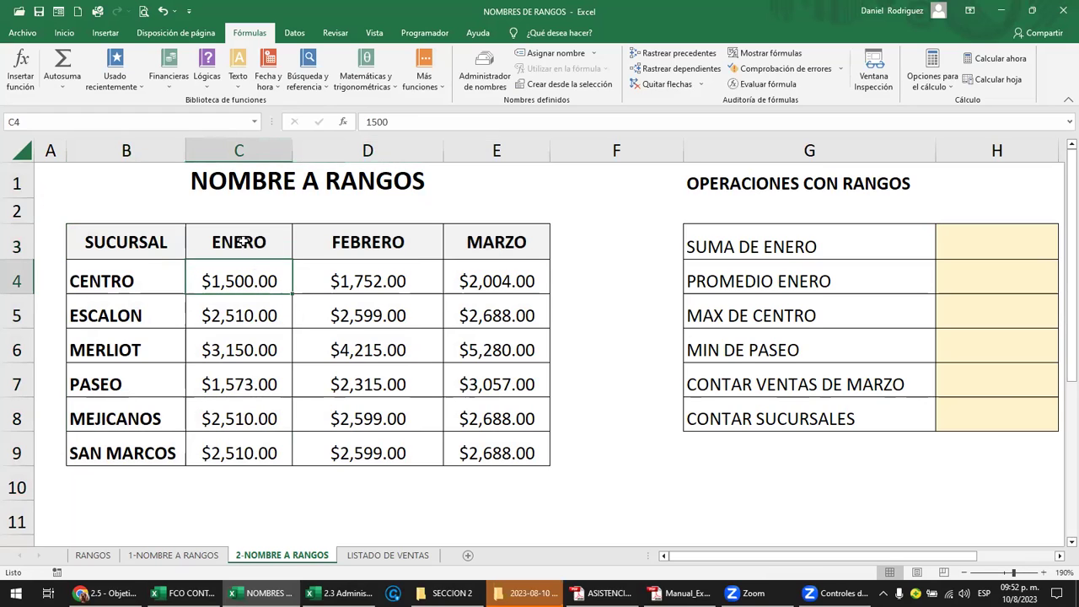
left_click_drag(238, 281, 230, 438)
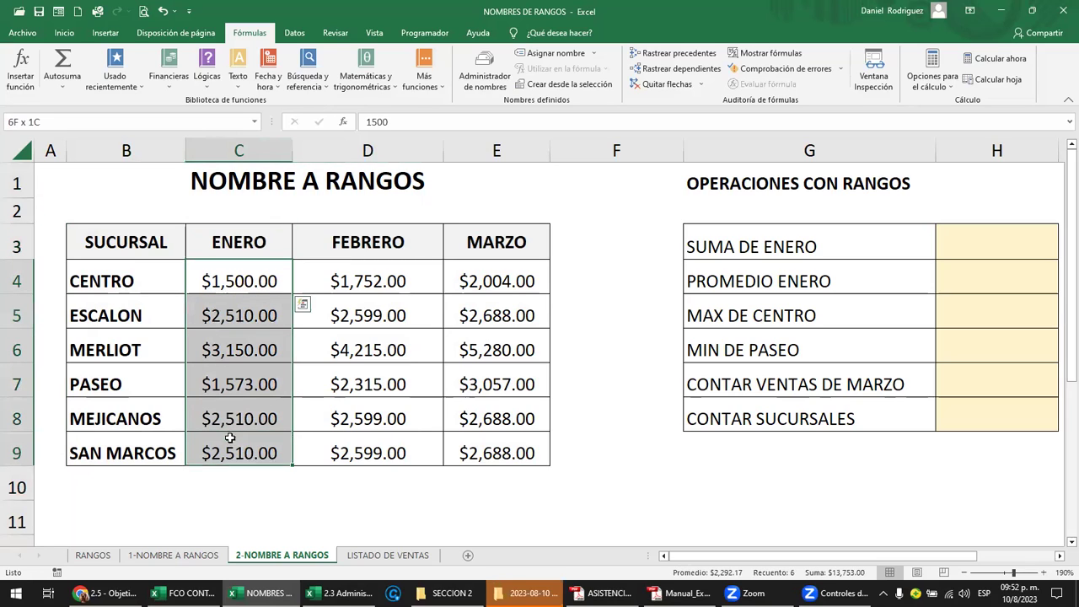
left_click_drag(371, 281, 381, 455)
left_click_drag(497, 281, 498, 454)
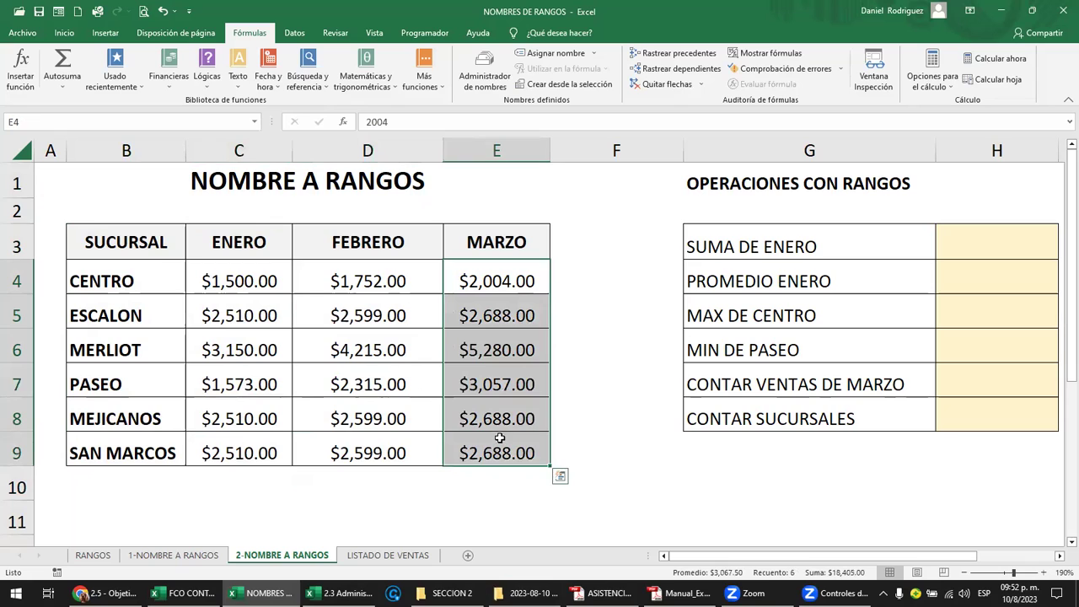
left_click(112, 238)
mouse_move(210, 283)
left_mouse_down()
mouse_move(402, 369)
mouse_move(484, 446)
left_mouse_up()
left_click(141, 245, "ctrl")
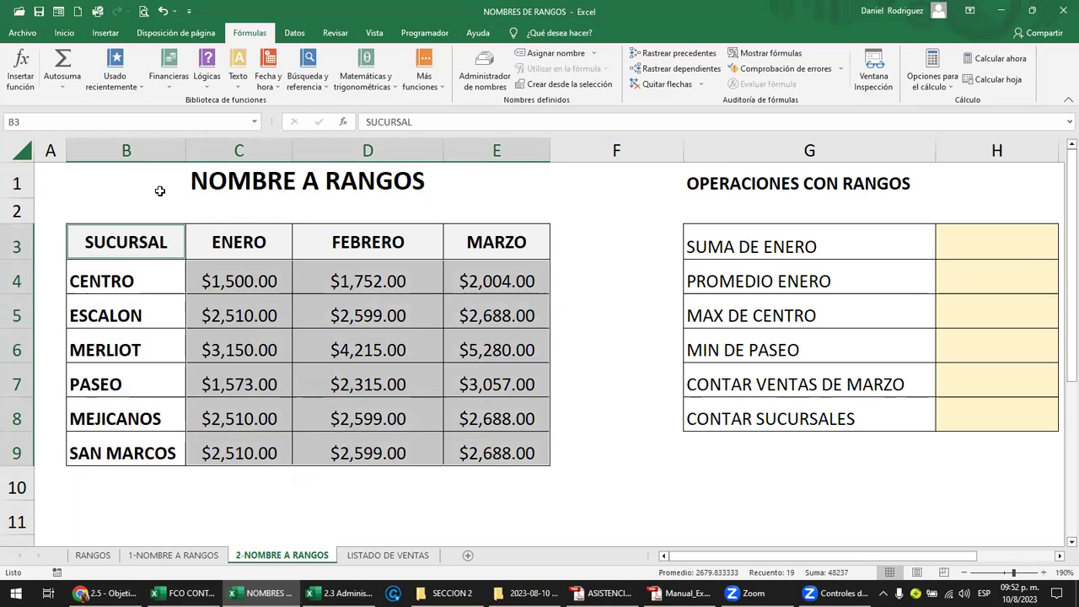
left_click(131, 242)
left_click_drag(117, 242, 477, 242)
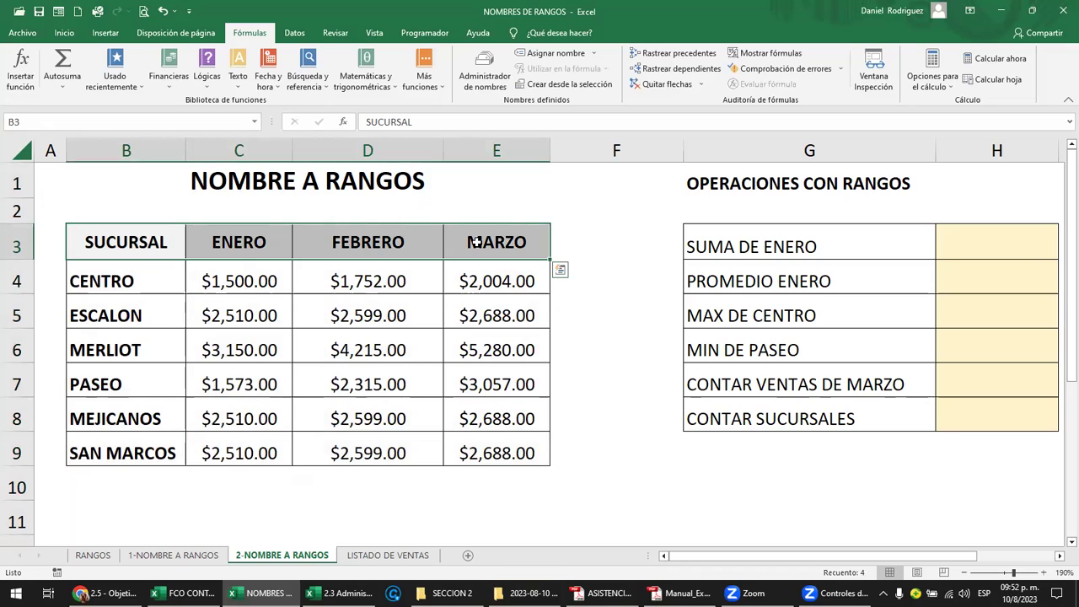
left_click(158, 285)
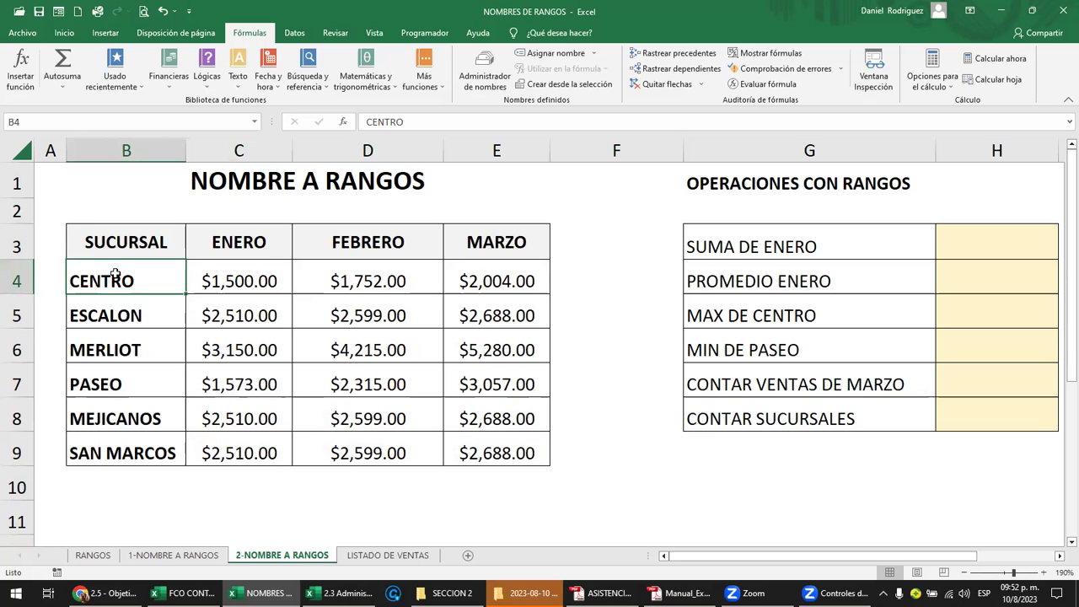
left_click(126, 150)
left_click_drag(131, 284, 156, 453)
left_click_drag(128, 291, 156, 452)
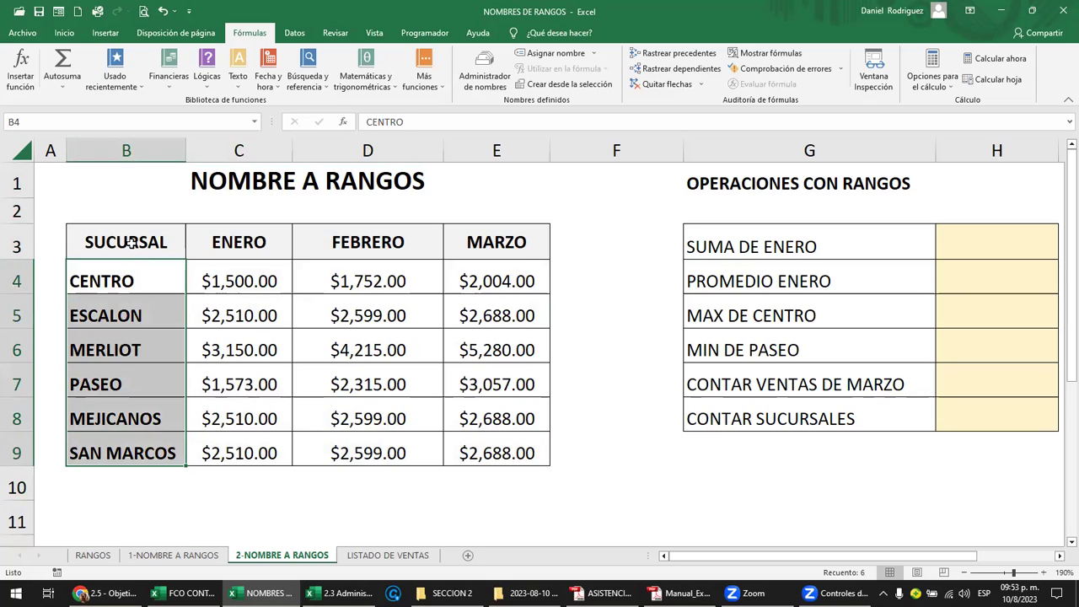
left_click_drag(128, 243, 502, 242)
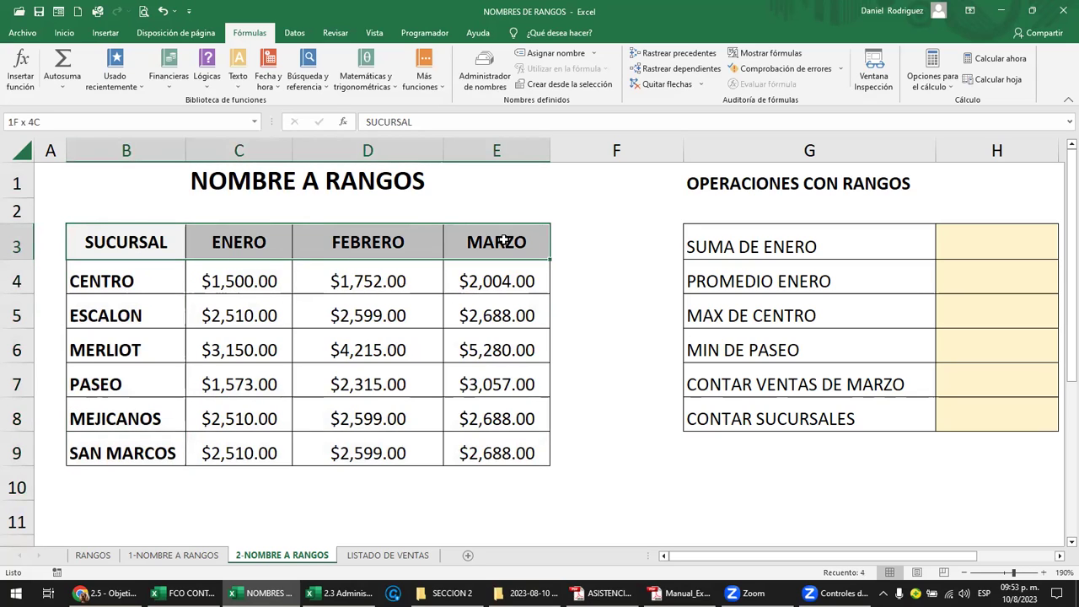
left_click_drag(108, 293, 128, 445)
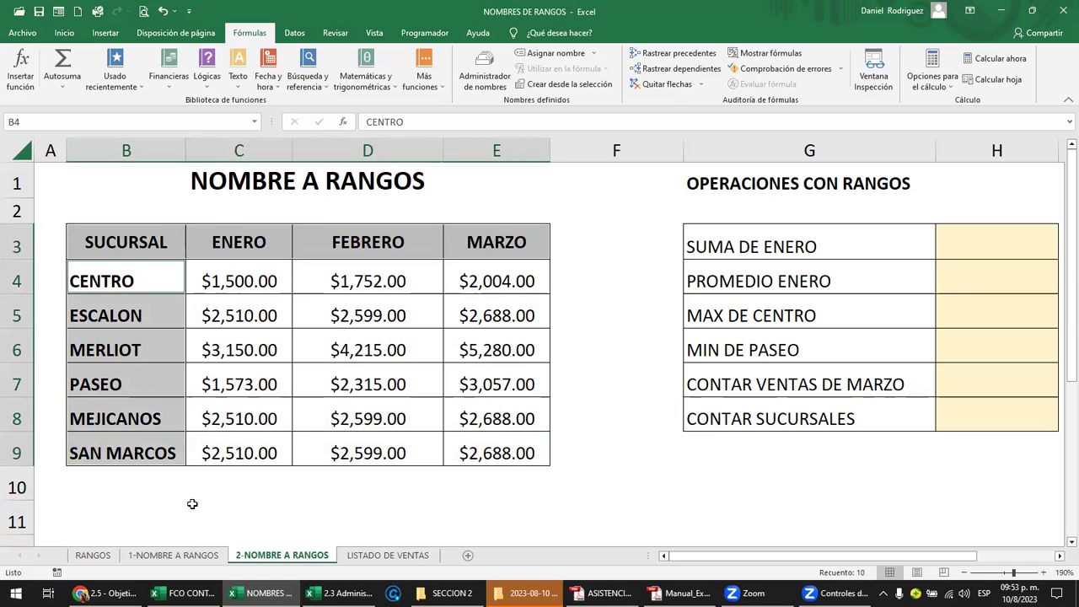
left_click(215, 490)
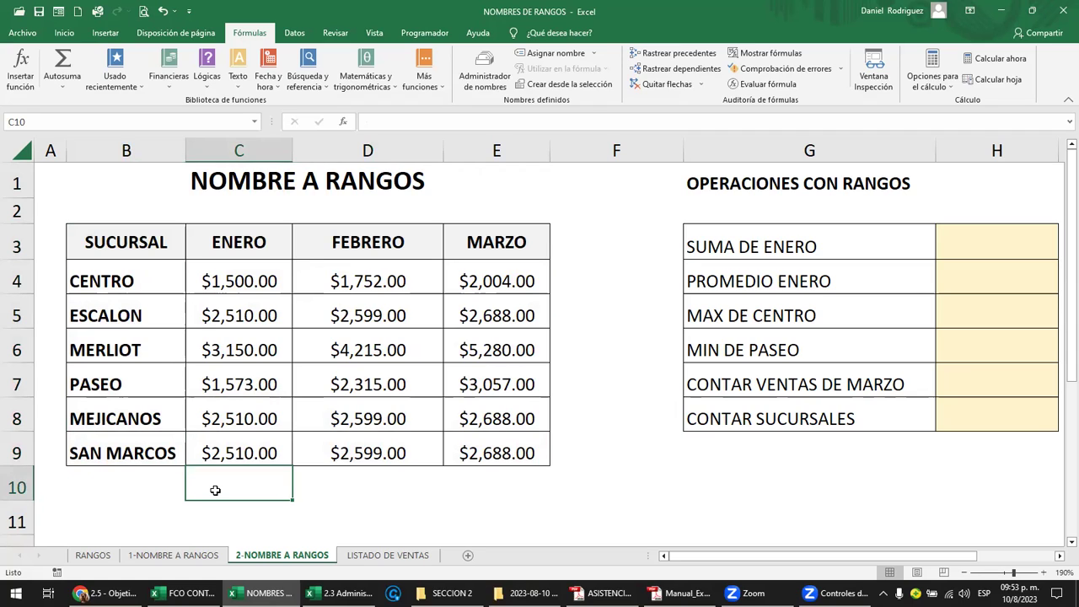
left_click(101, 449)
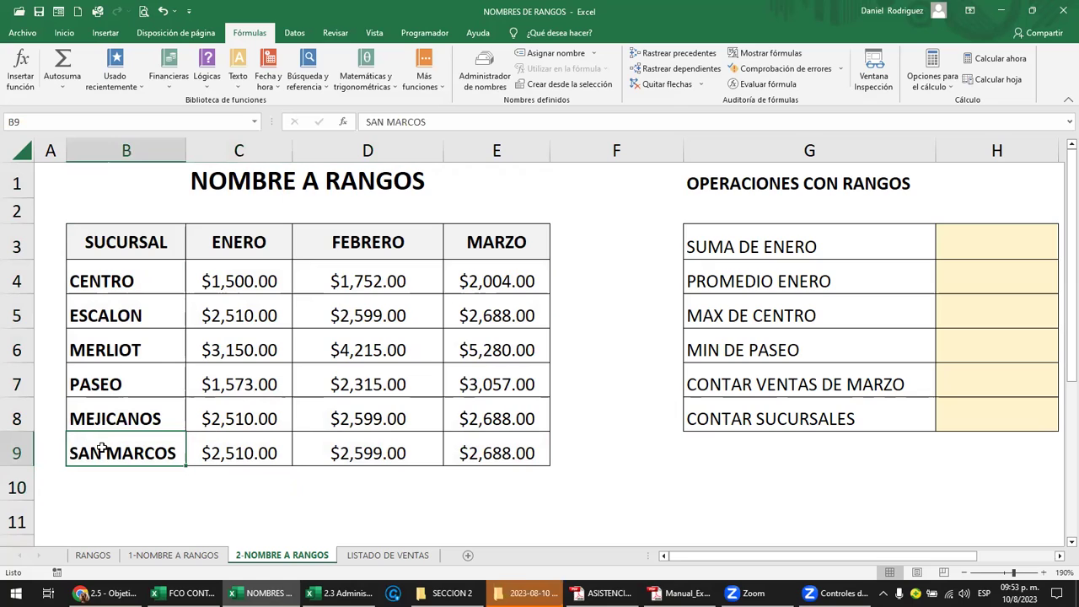
left_click(482, 453, "ctrl")
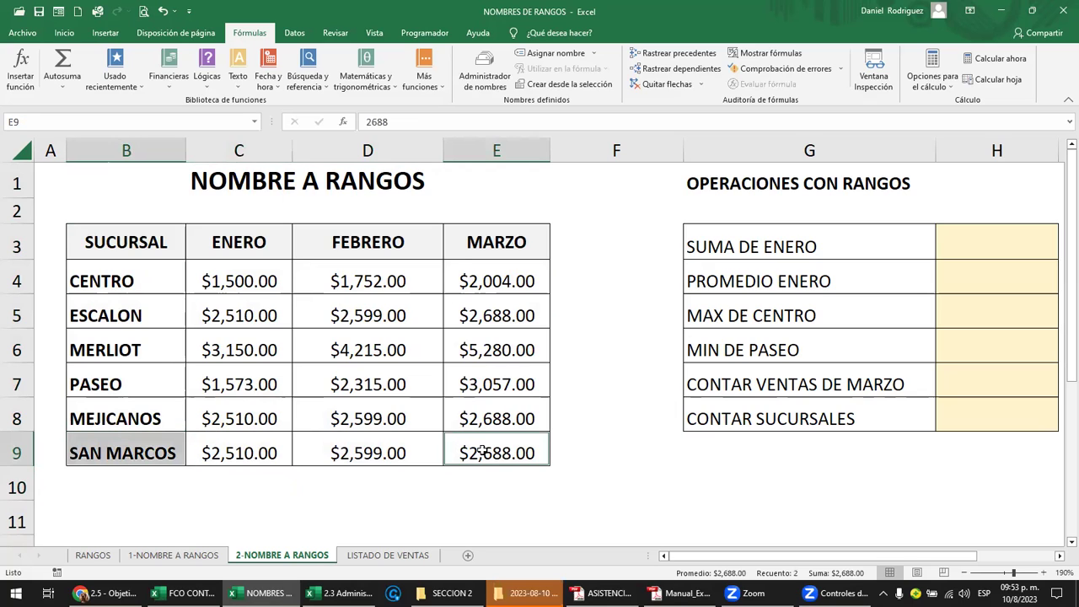
left_click(126, 449)
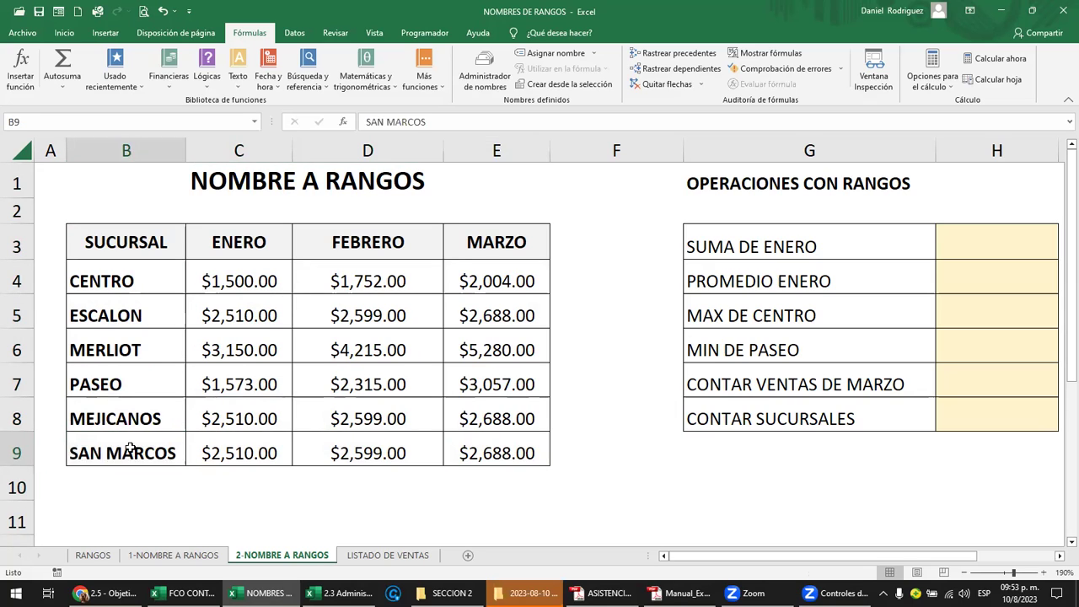
left_click_drag(124, 451, 521, 440)
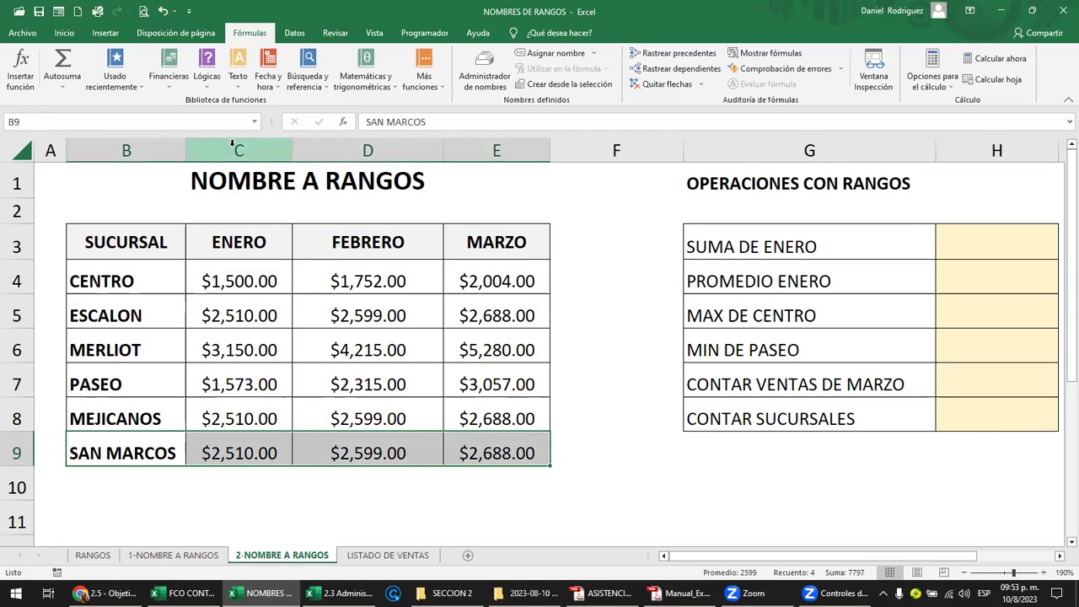
left_click_drag(232, 145, 479, 173)
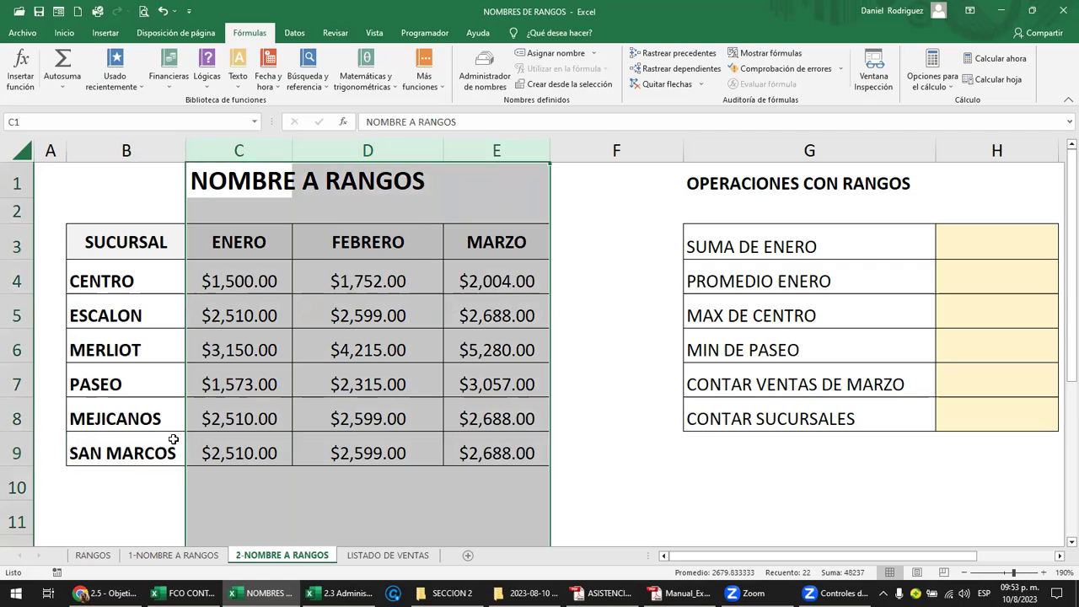
left_click(245, 252)
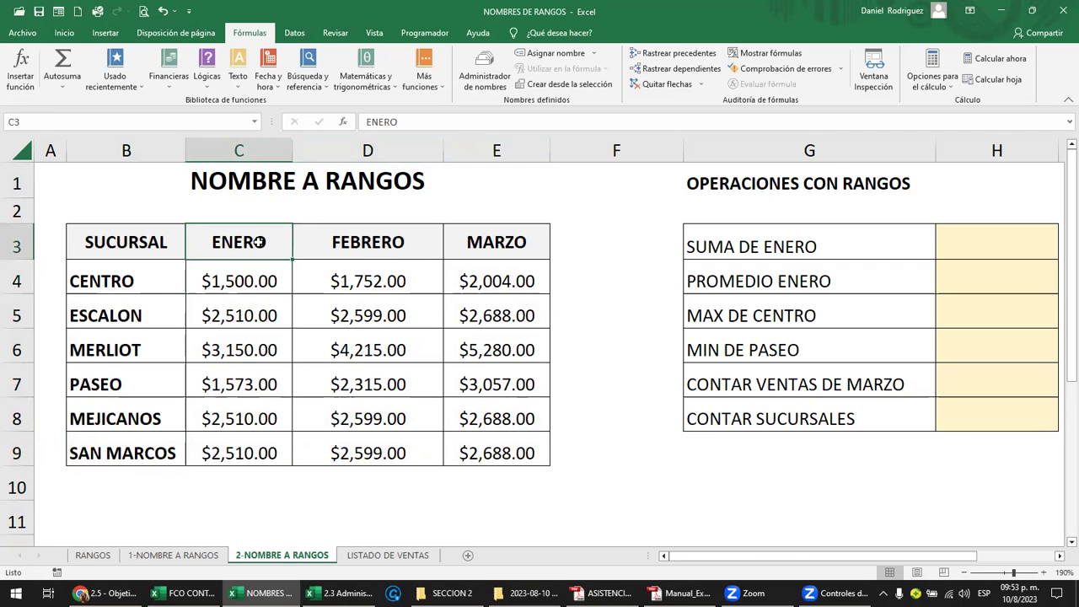
left_click_drag(269, 242, 497, 245)
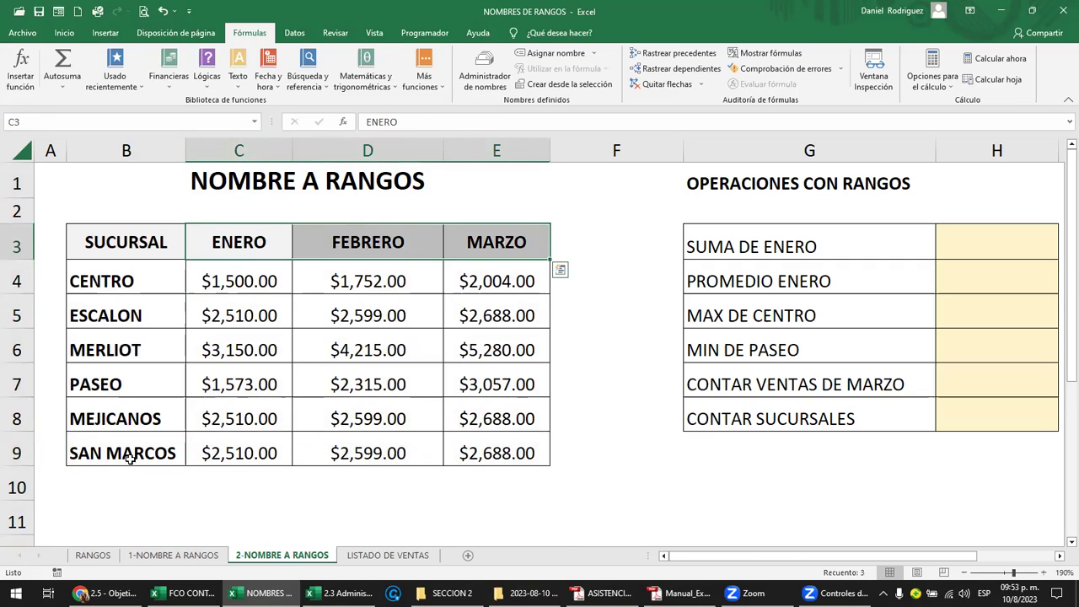
left_click_drag(131, 458, 490, 454)
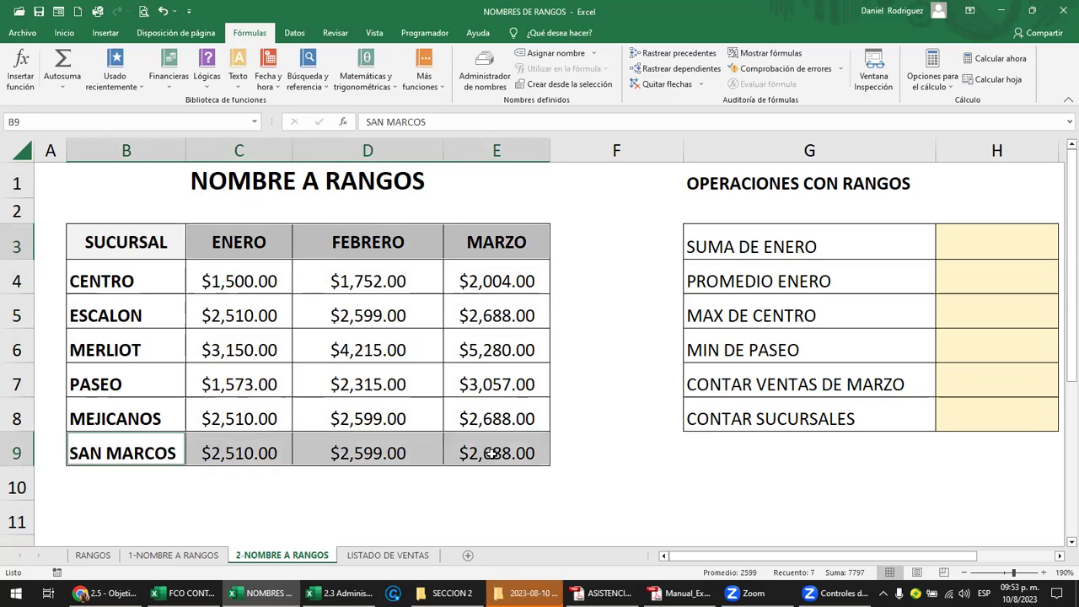
left_click(124, 349, "ctrl")
mouse_move(125, 349)
left_mouse_down()
mouse_move(476, 346)
mouse_move(402, 346)
left_mouse_up()
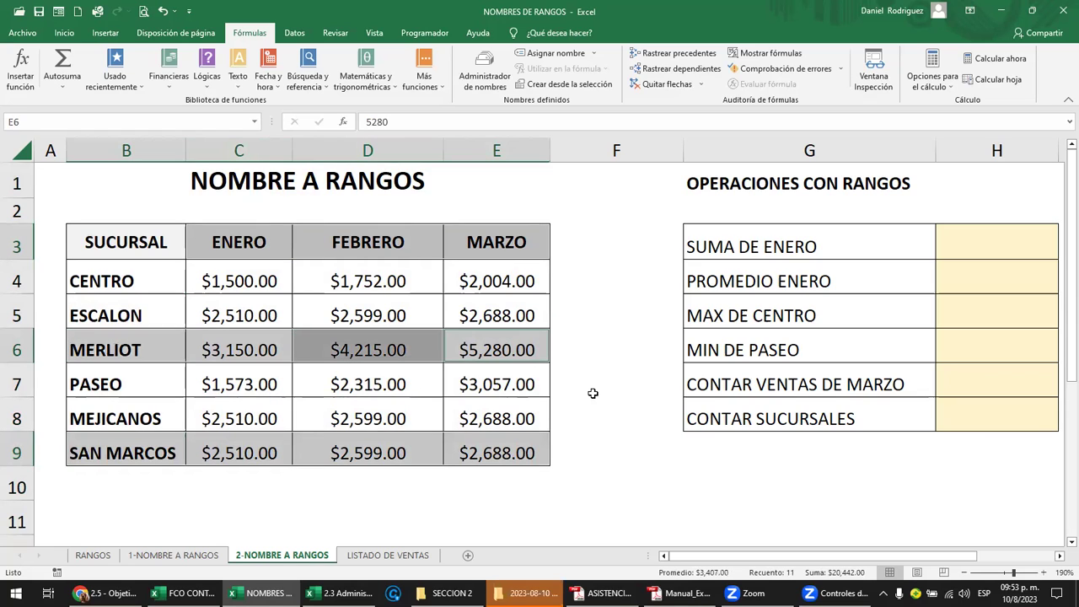
left_click(607, 342)
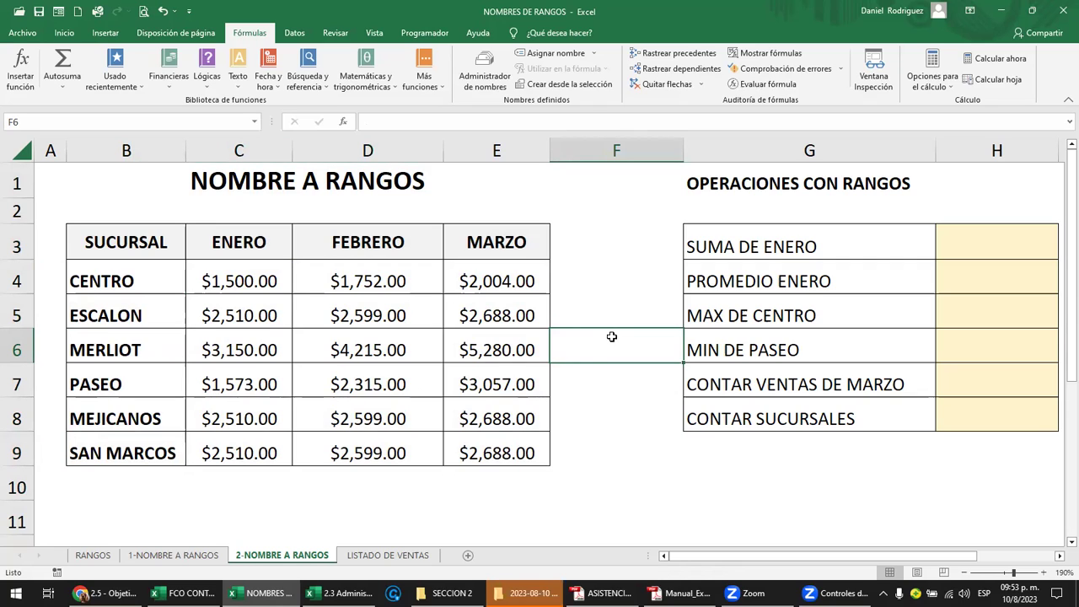
left_click_drag(202, 285, 499, 452)
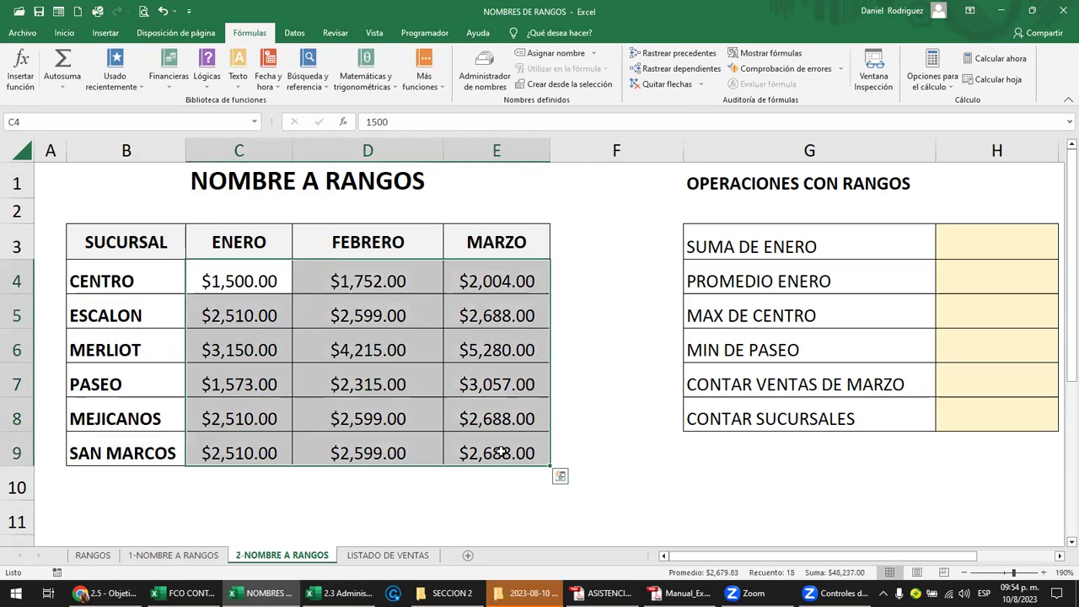
left_click(598, 300)
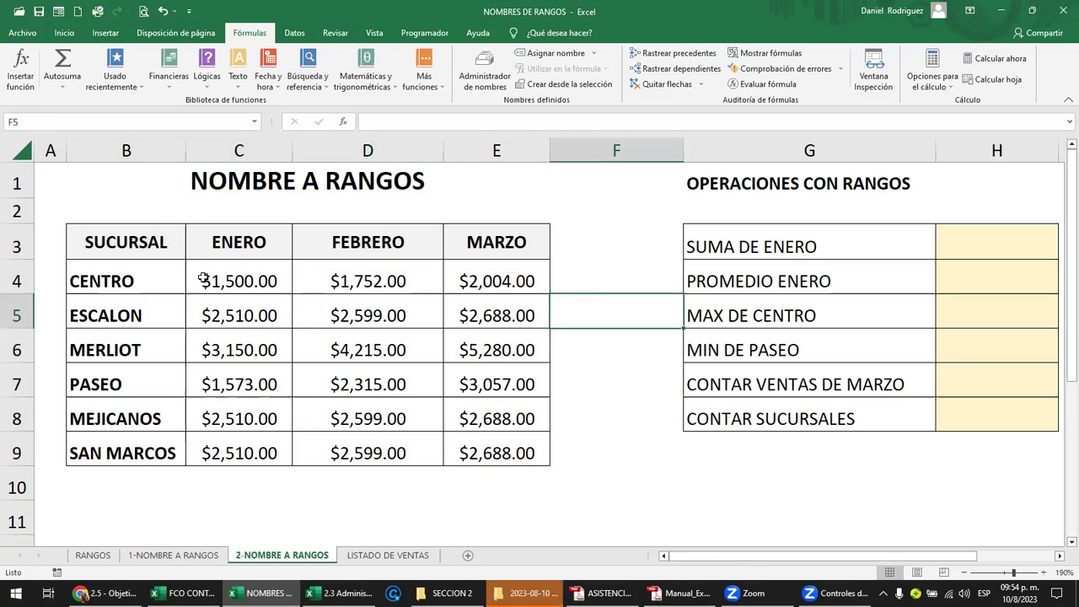
left_click(120, 149)
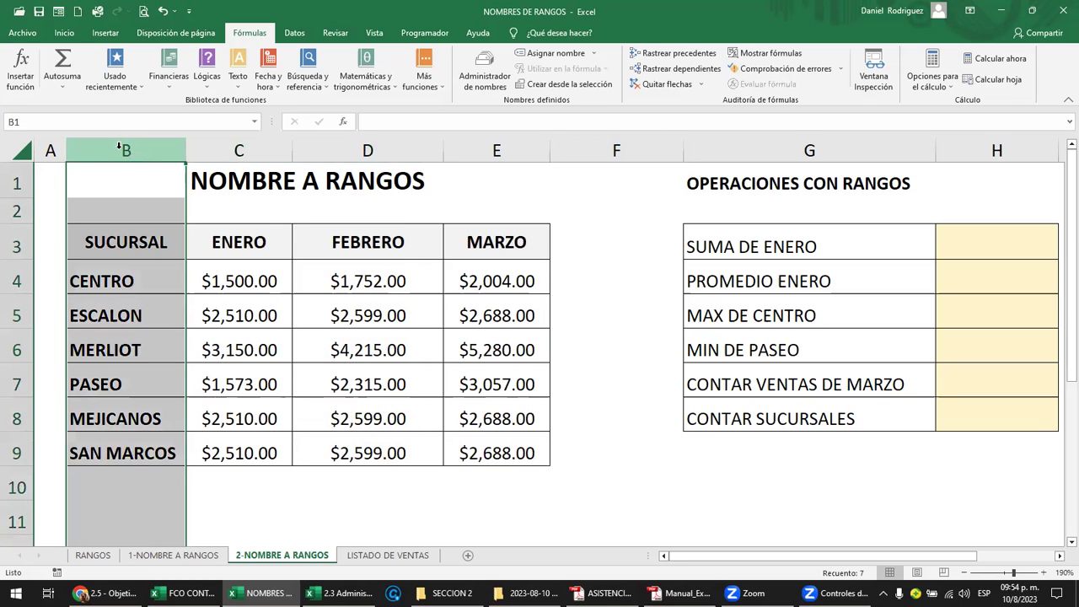
right_click(120, 148)
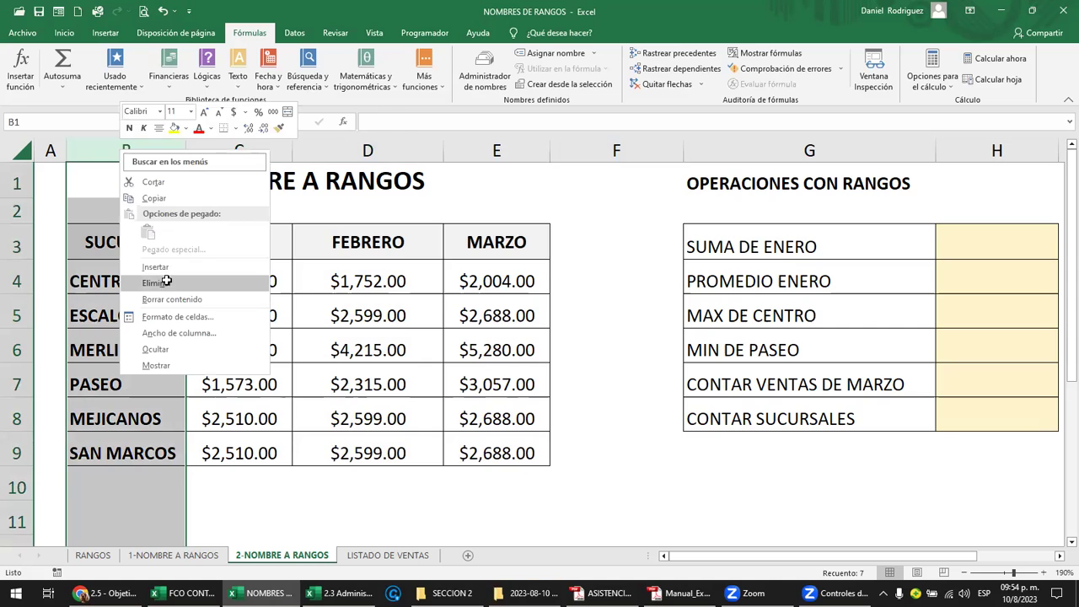
left_click(167, 282)
left_click(167, 282)
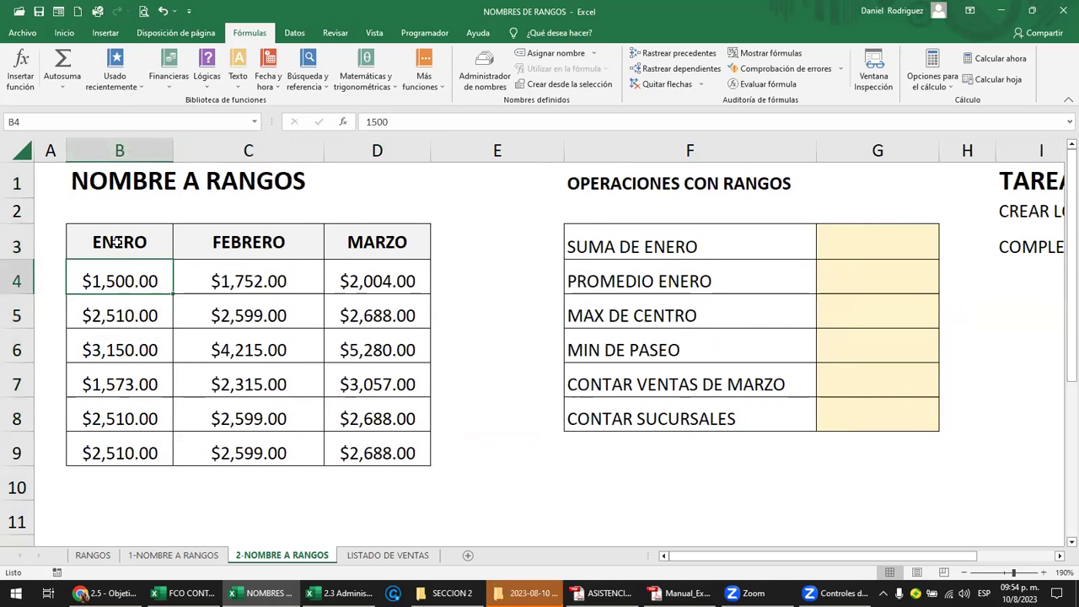
left_click_drag(118, 242, 384, 244)
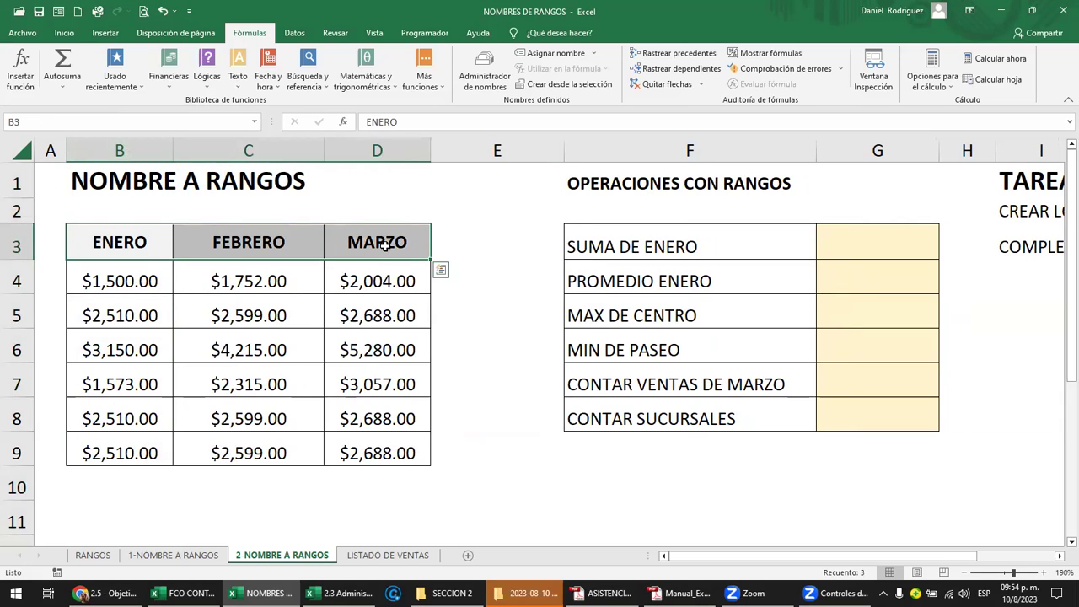
key("ctrl+z")
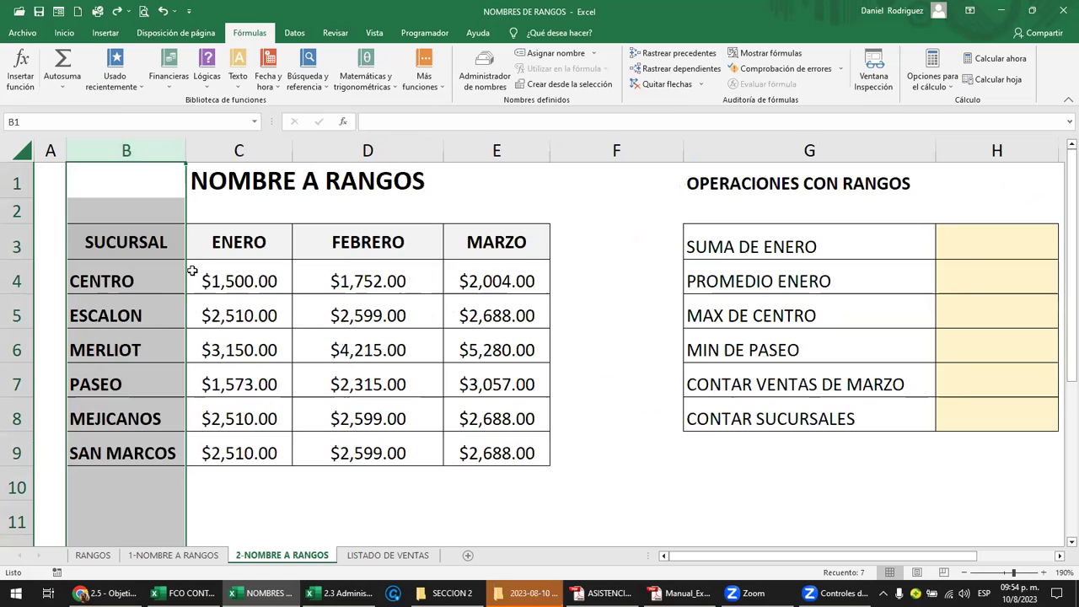
left_click(152, 281)
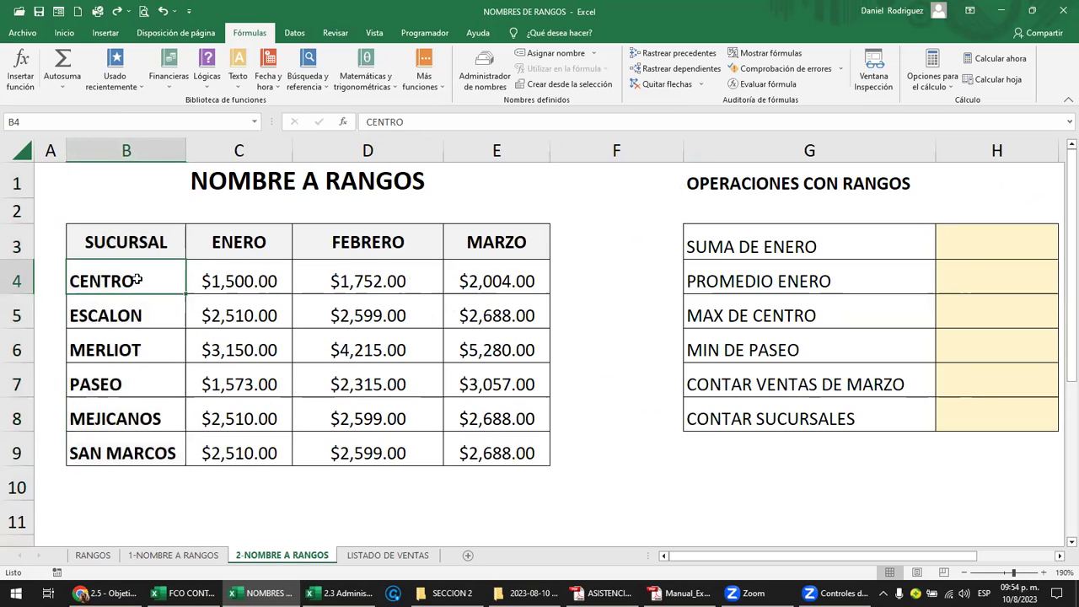
left_click(237, 241)
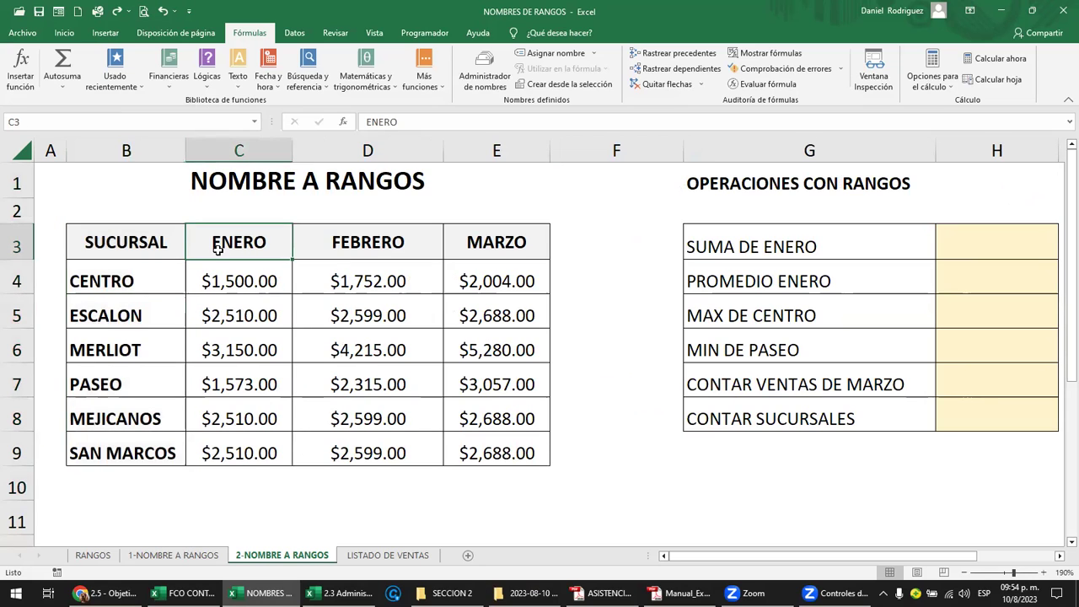
left_click(152, 285)
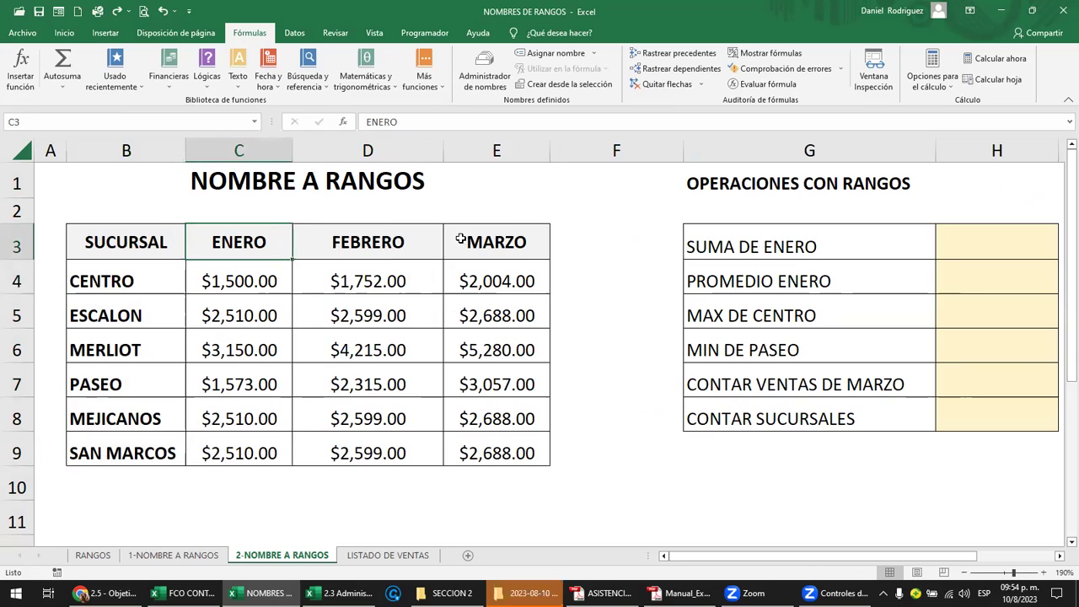
left_click_drag(226, 243, 497, 240)
left_click_drag(96, 281, 92, 452)
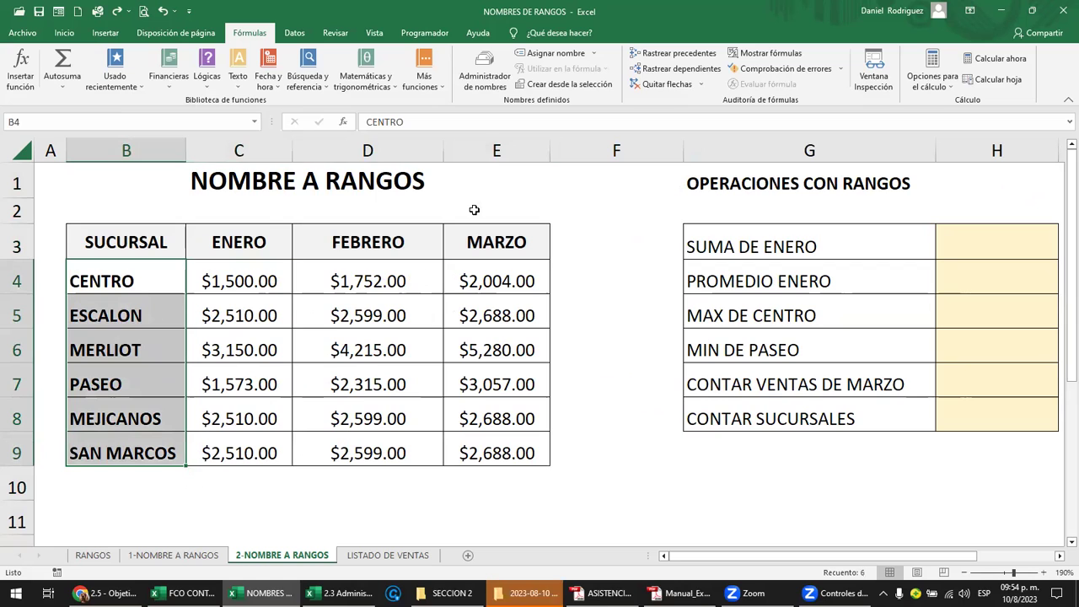
Select the table from SUCURSAL with Ctrl+A and create names from top row and left column.
left_click(147, 253)
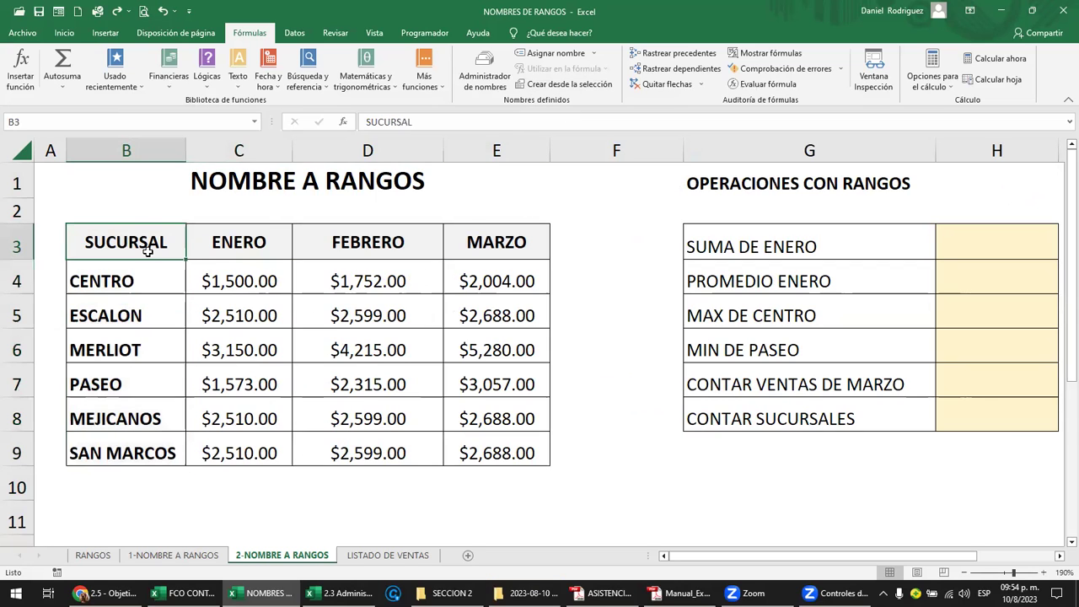
key("ctrl+a")
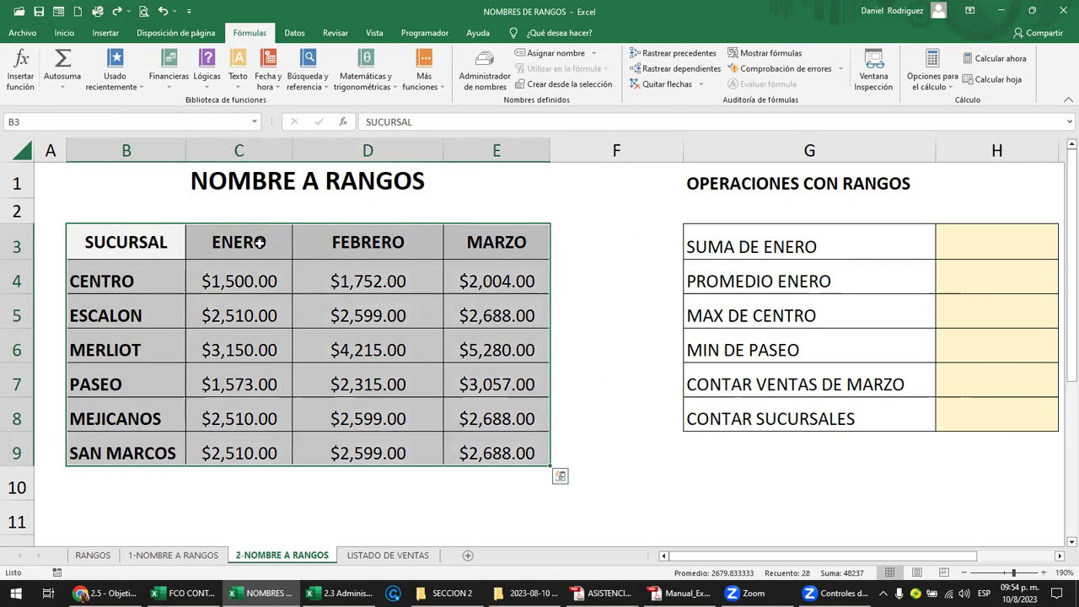
left_click(570, 88)
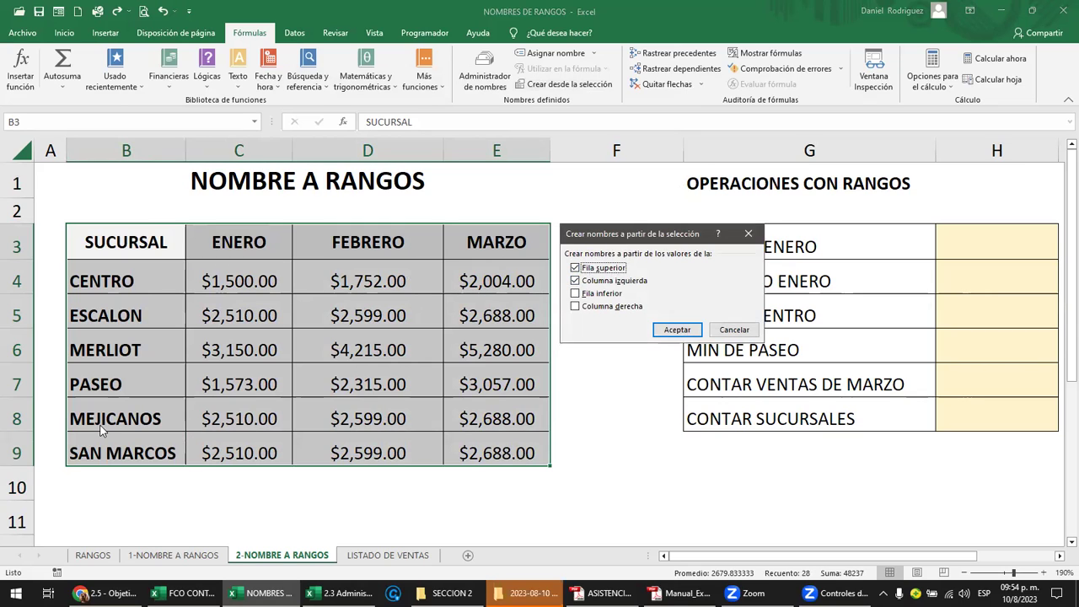
left_click(677, 330)
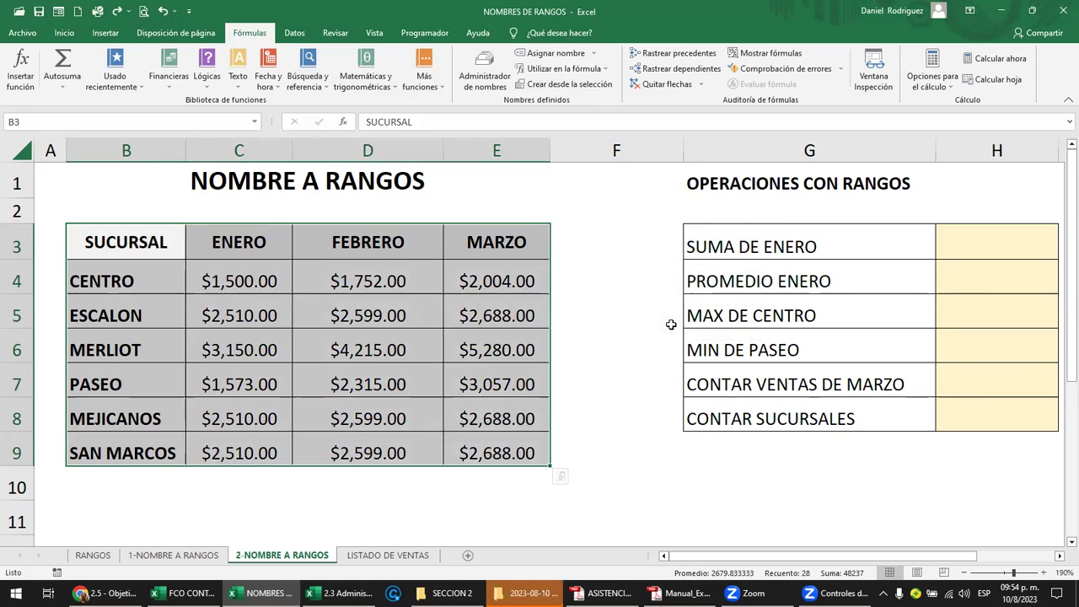
left_click(618, 212)
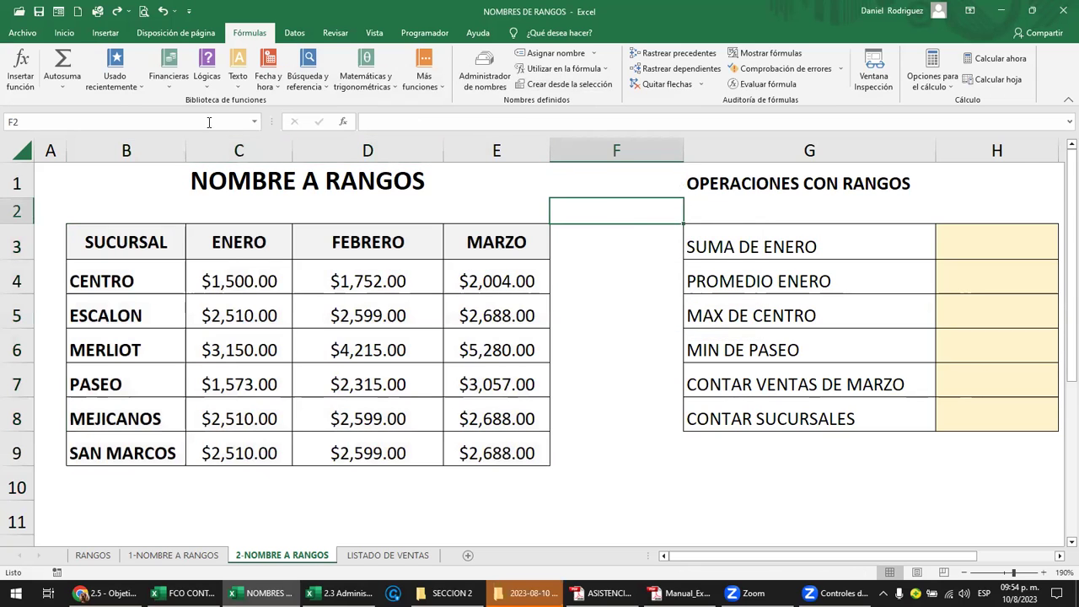
left_click(253, 121)
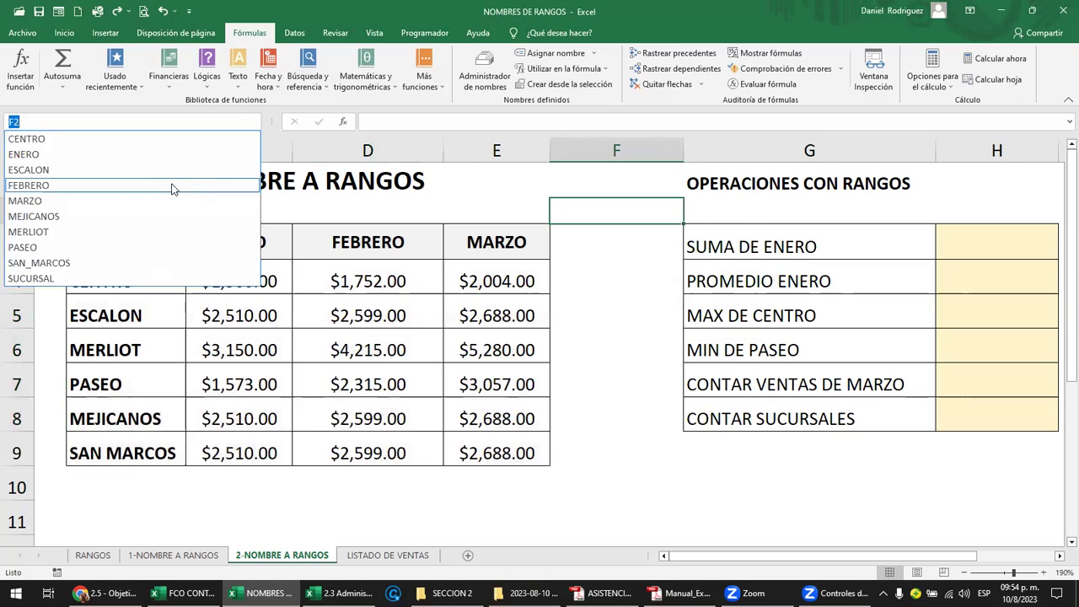
left_click(173, 175)
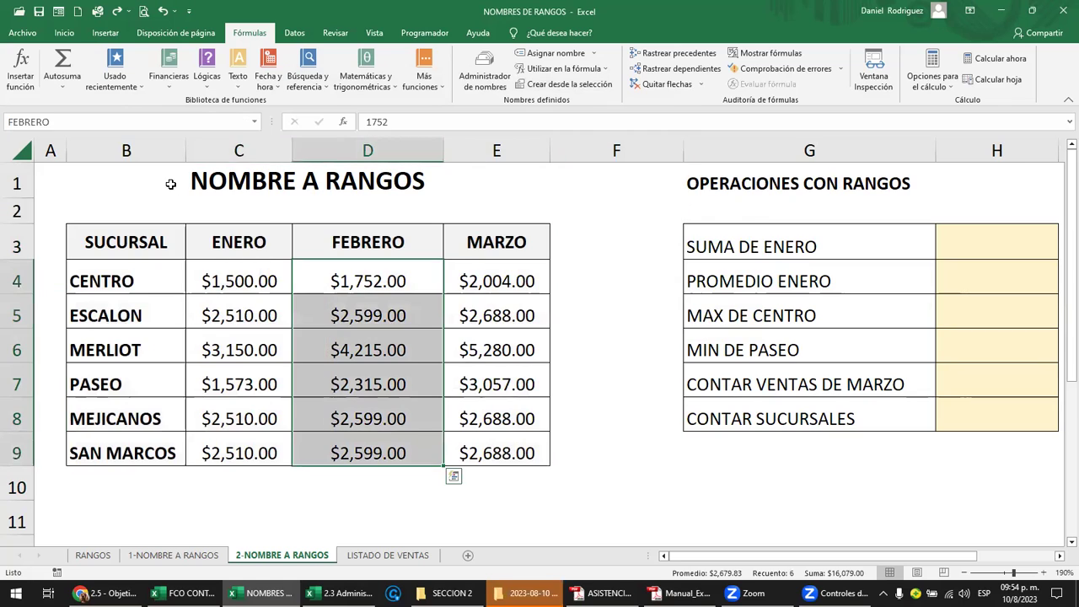
left_click(253, 121)
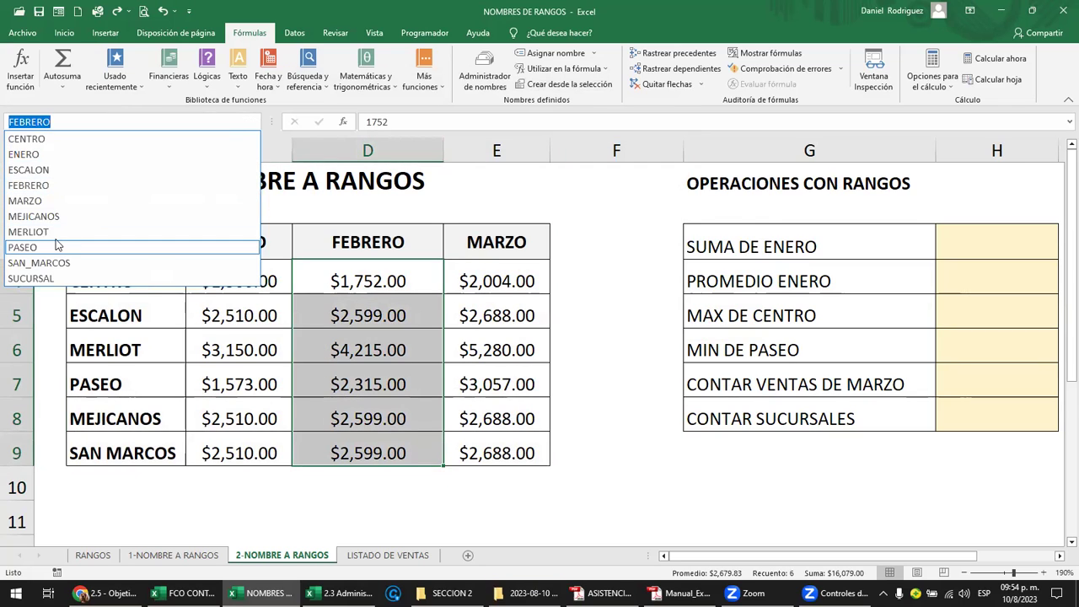
left_click(29, 231)
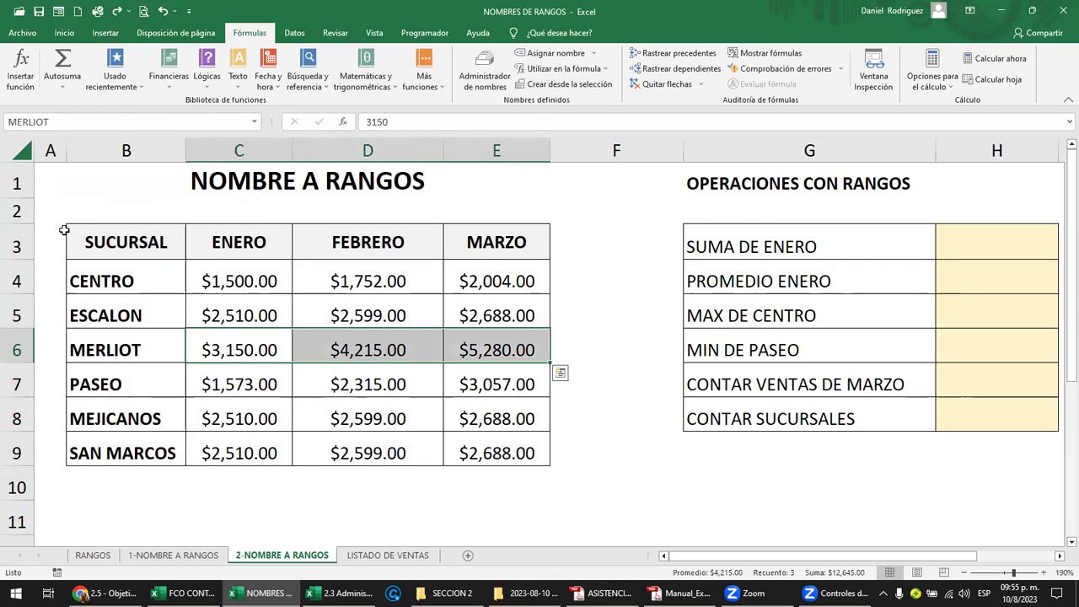
left_click(253, 121)
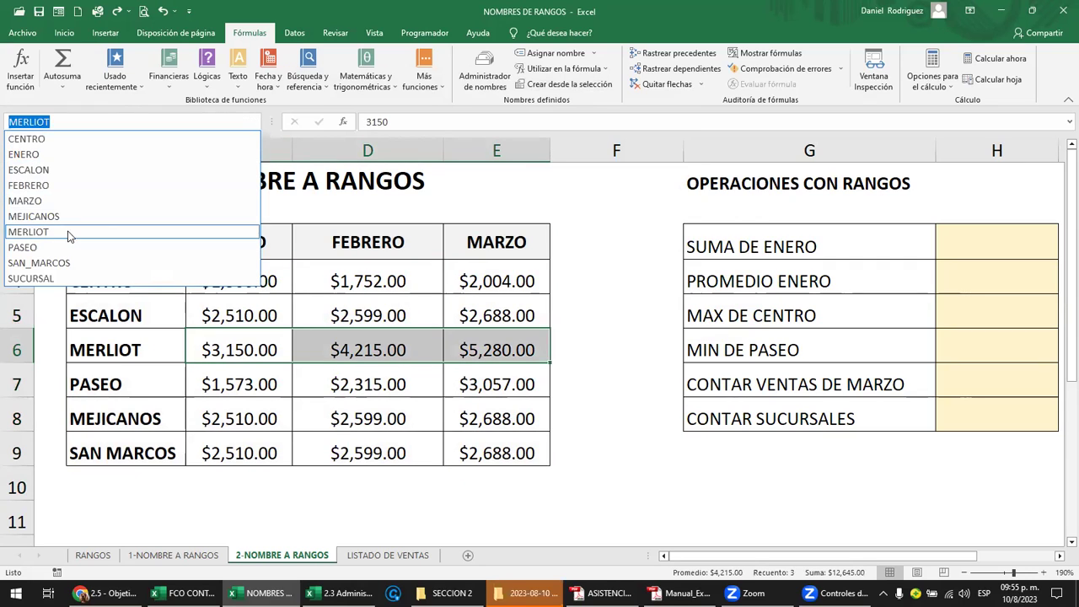
left_click(32, 279)
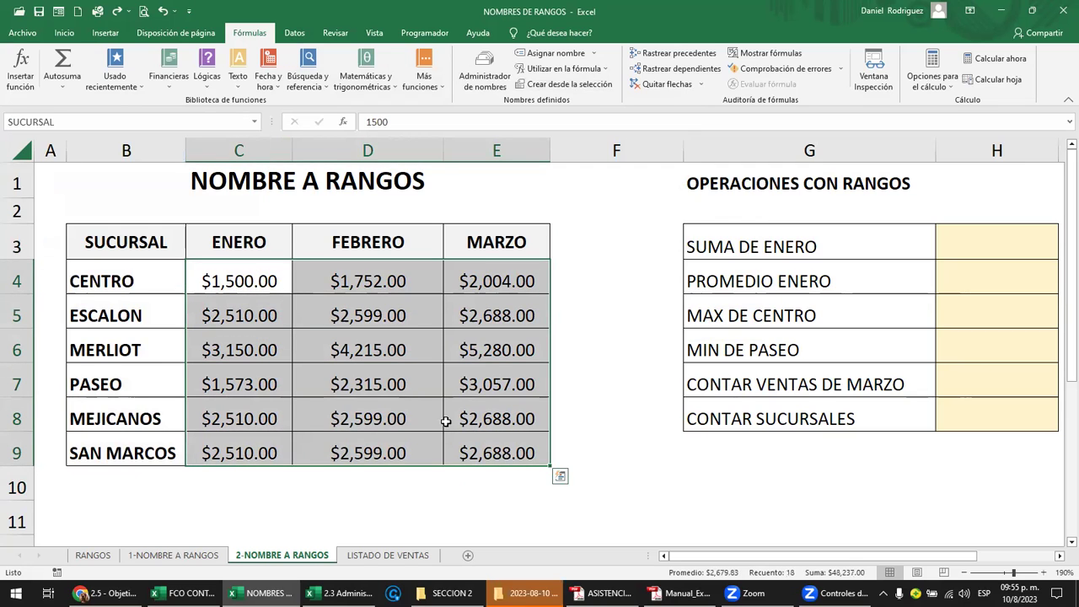
left_click(472, 516)
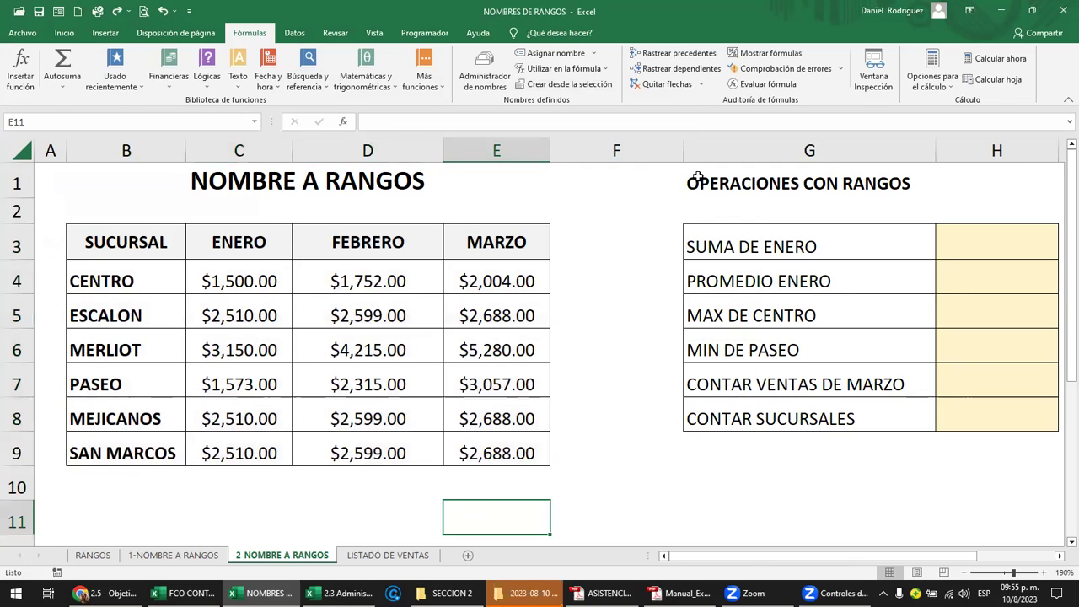
Insert a new column F after MARZO headed ABRIL.
left_click_drag(687, 154, 603, 156)
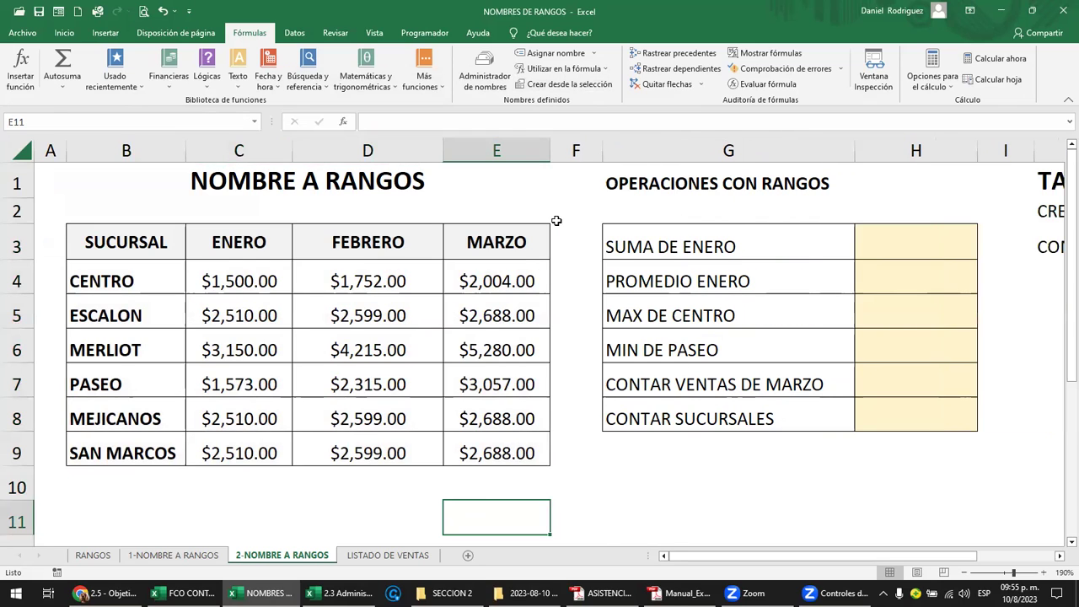
right_click(578, 150)
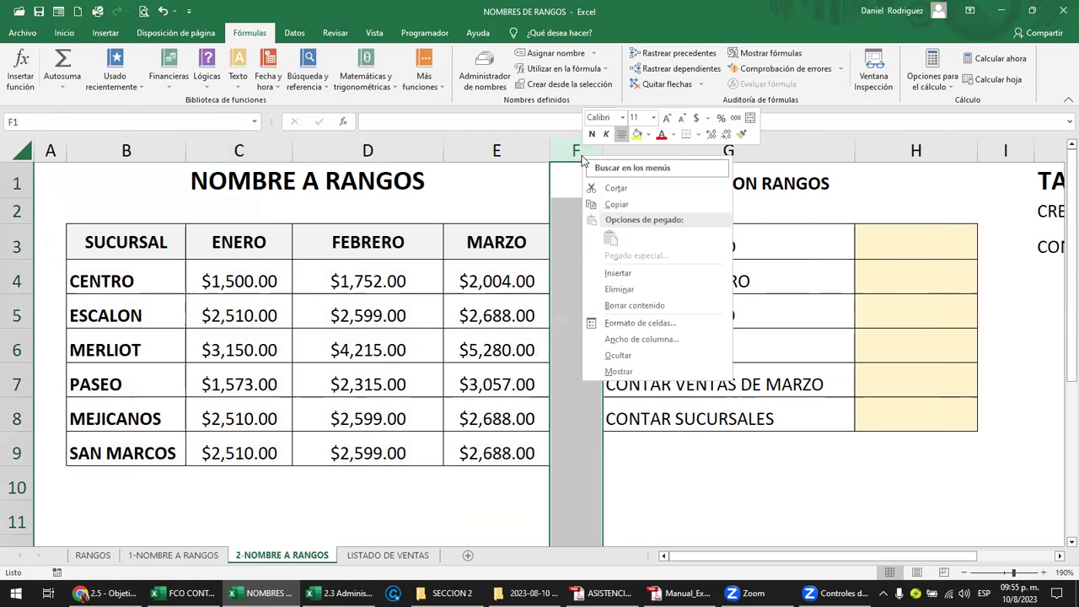
left_click(627, 276)
left_click(590, 251)
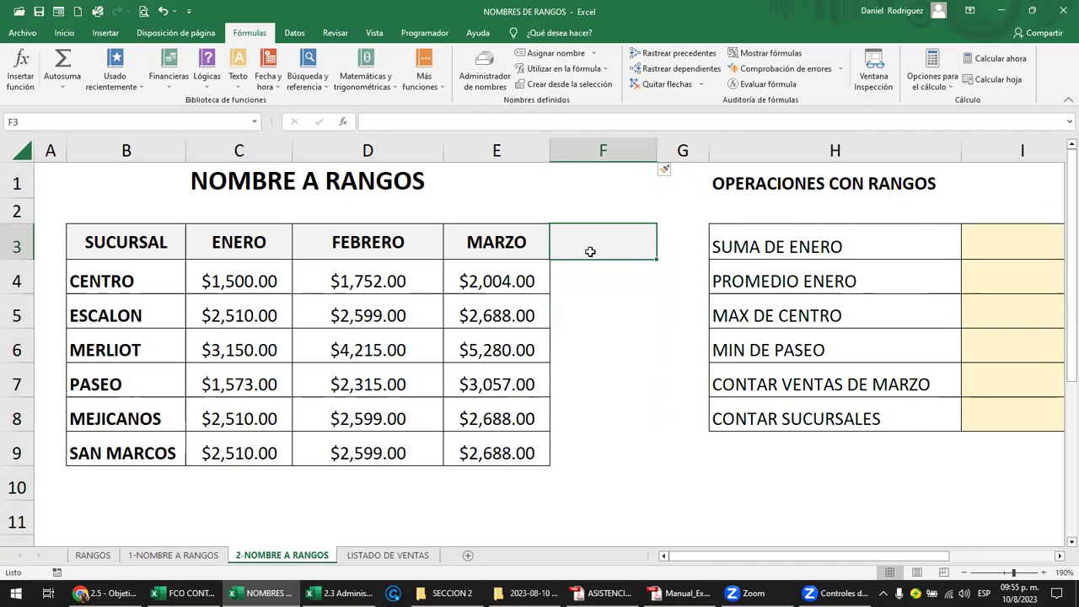
type("ABRIL")
key("Return")
Copy the FEBRERO figures D4:D9 into the ABRIL column.
key("Left")
key("Down")
key("Left")
key("Down")
key("Down")
key("Up")
key("Up")
key("Up")
key("shift+Down")
key("shift+Down")
key("shift+Down")
key("shift+Down")
key("shift+Down")
key("ctrl+c")
key("Right")
key("Right")
key("ctrl+v")
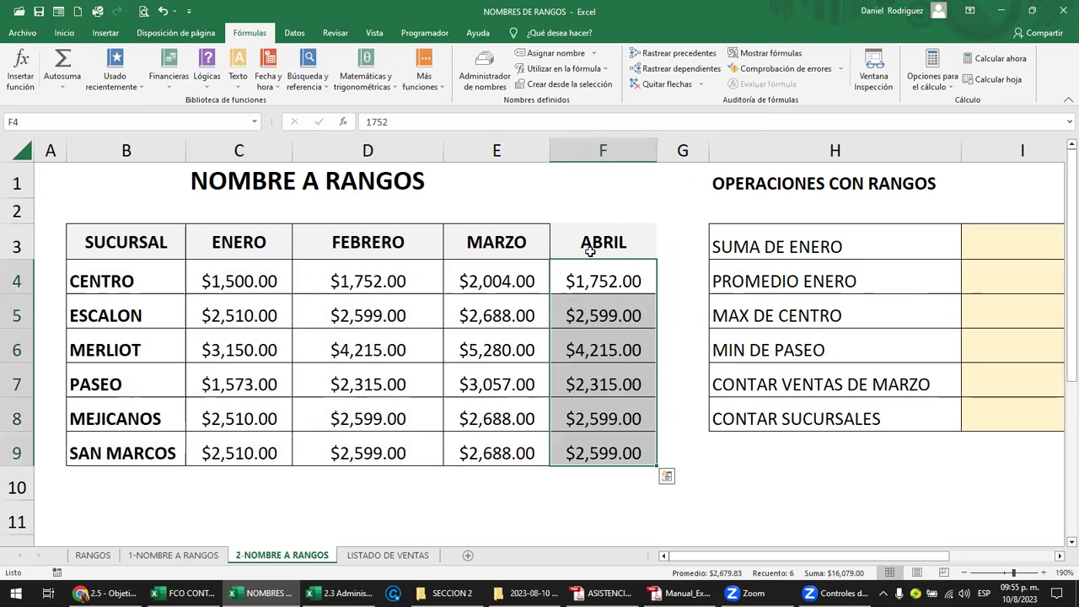
Select the whole sales table including the ABRIL column.
left_click(594, 245)
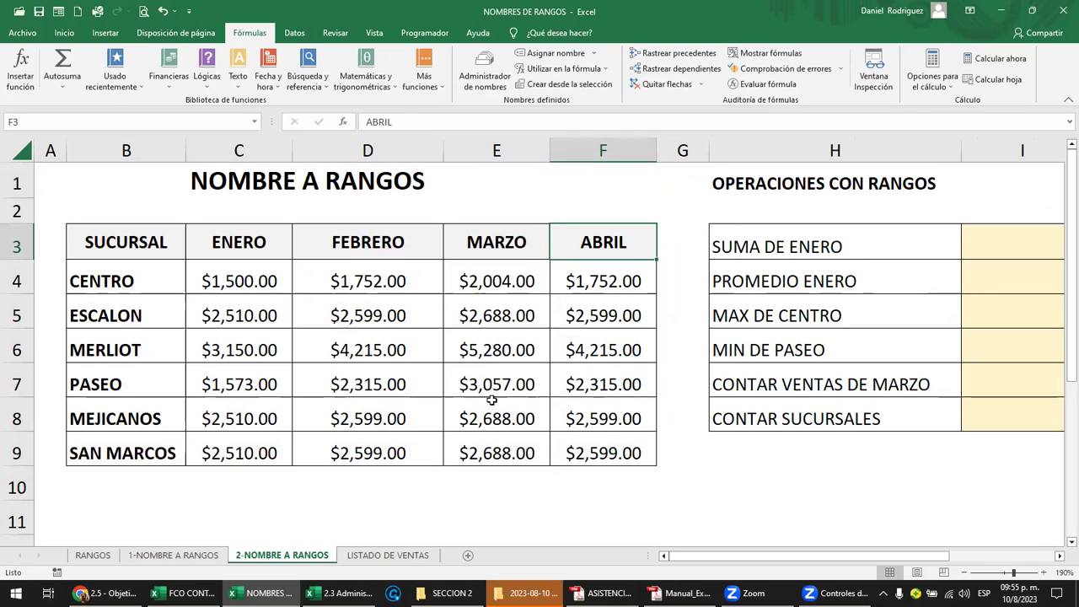
left_click(151, 246)
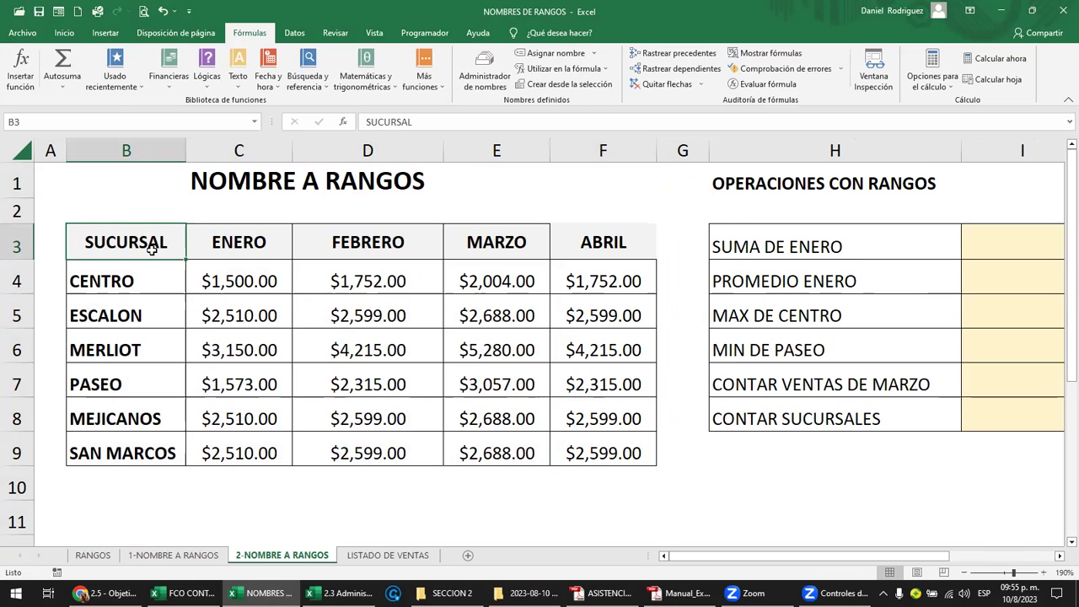
key("ctrl+a")
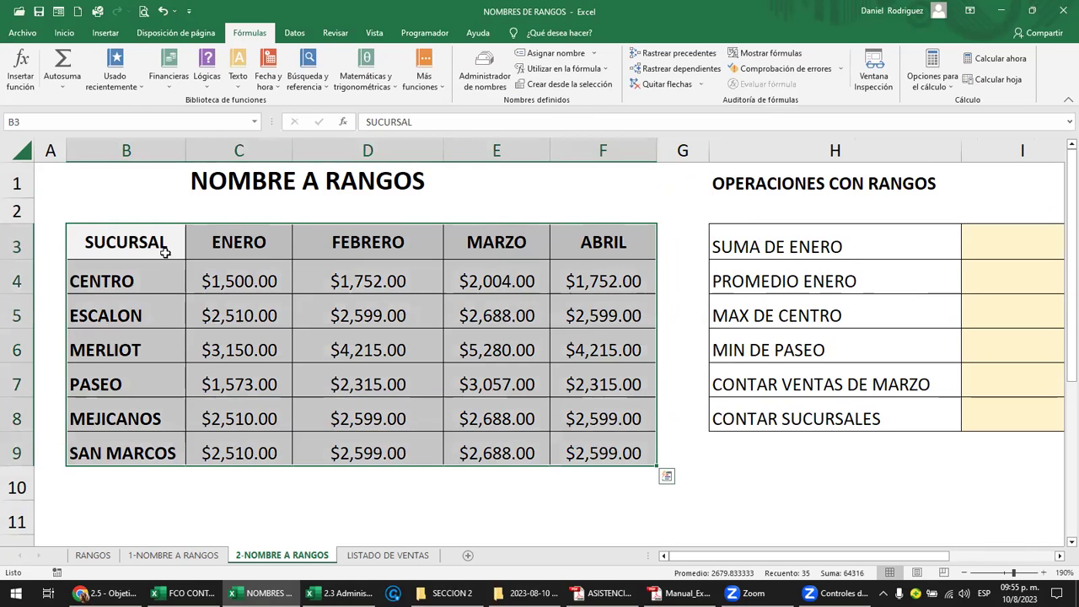
Recreate names from top row and left column, replacing CENTRO, ESCALON, MERLIOT, PASEO, MEJICANOS, SAN_MARCOS and the rest.
left_click(563, 84)
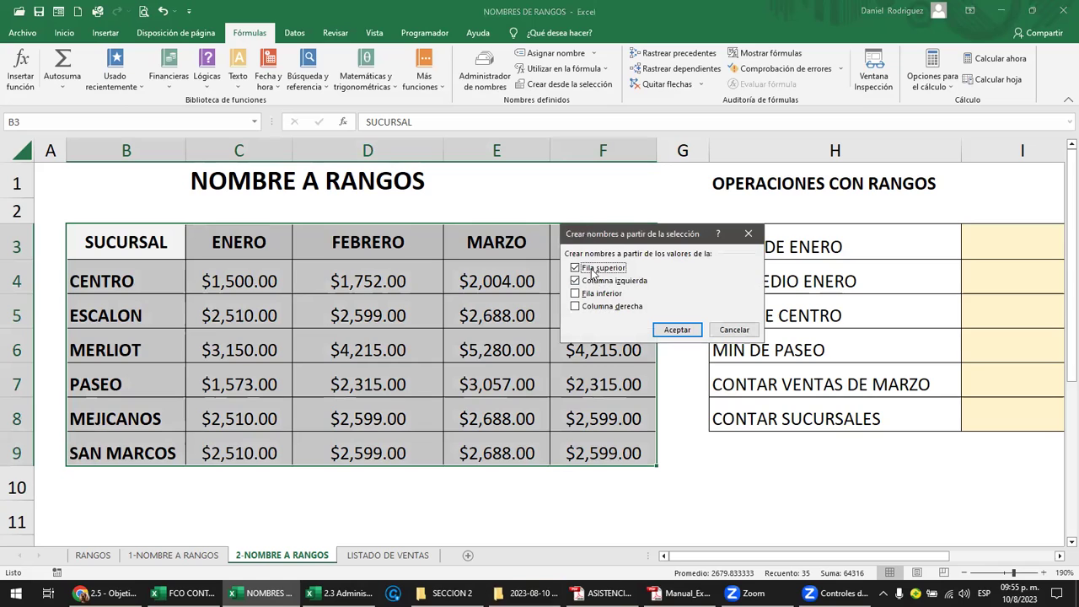
left_click(677, 330)
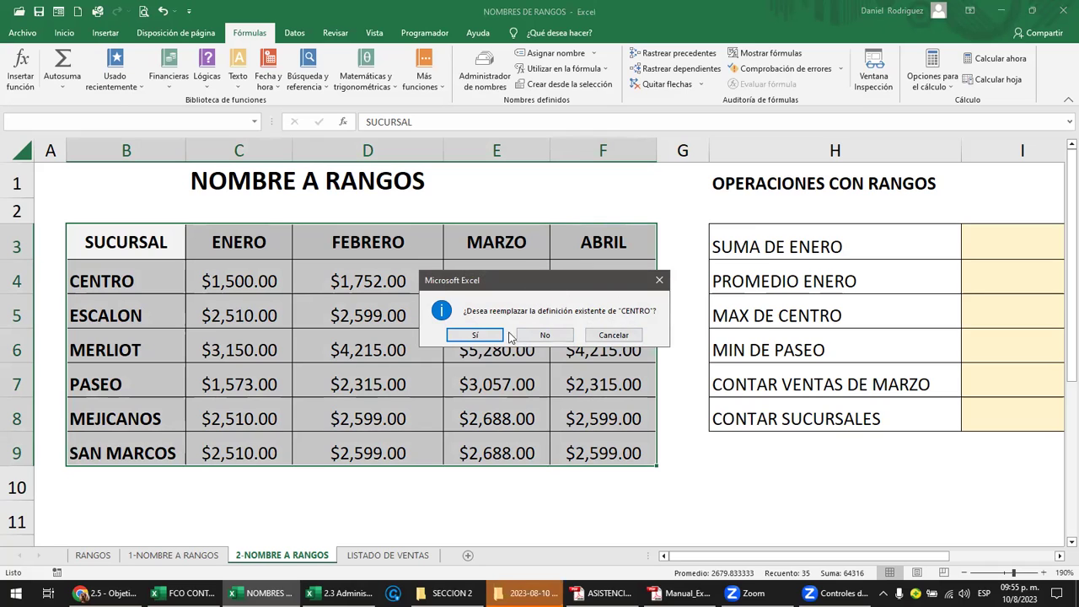
left_click(476, 335)
left_click(476, 335)
left_click(477, 336)
left_click(476, 335)
left_click(476, 335)
left_click(476, 336)
left_click(476, 335)
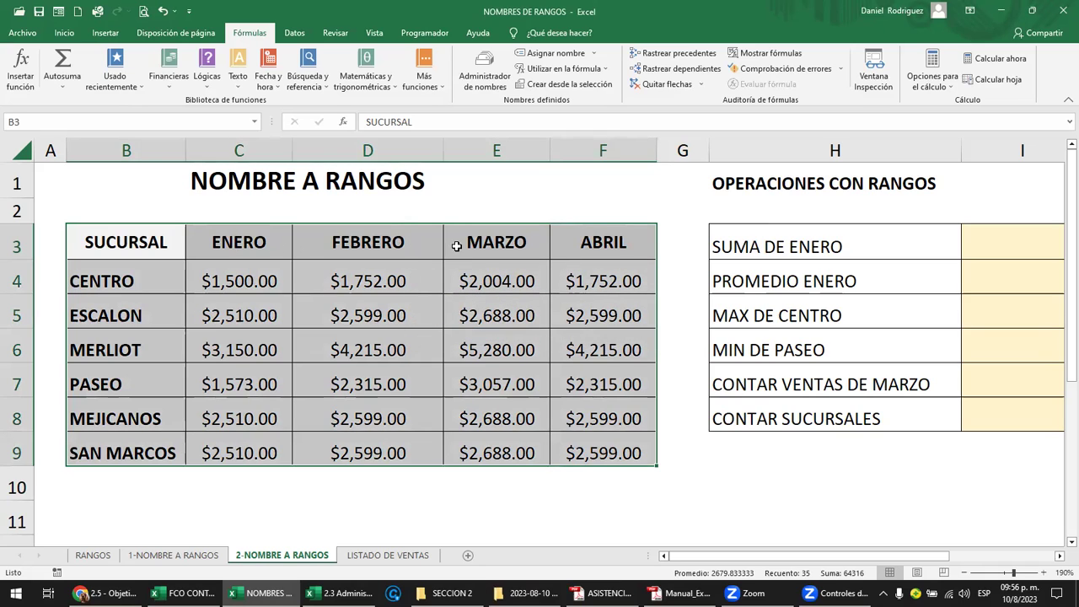
left_click(612, 152)
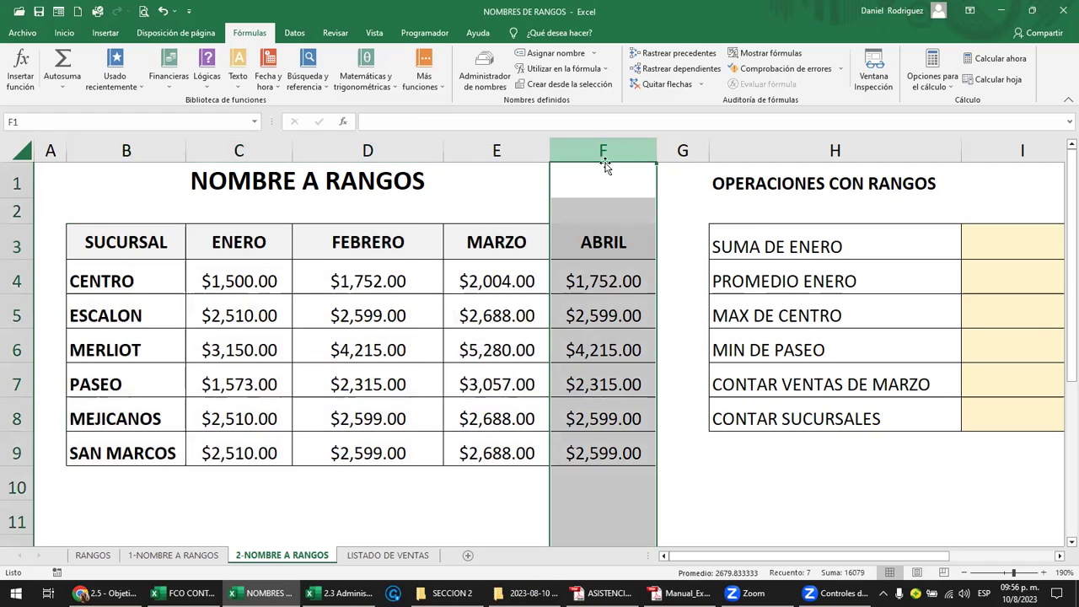
left_click(496, 248)
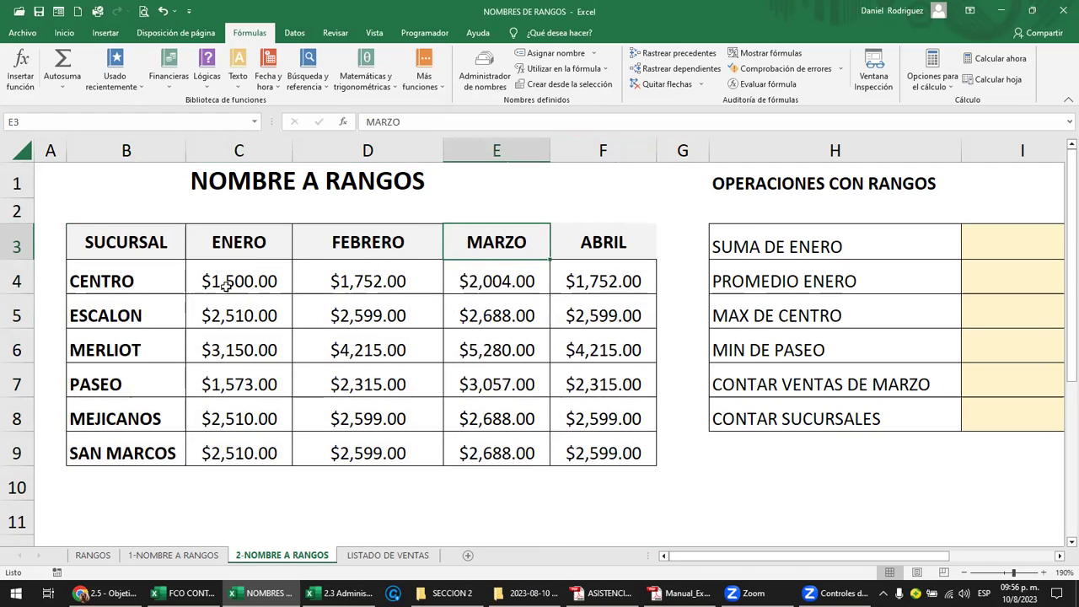
left_click_drag(221, 285, 623, 386)
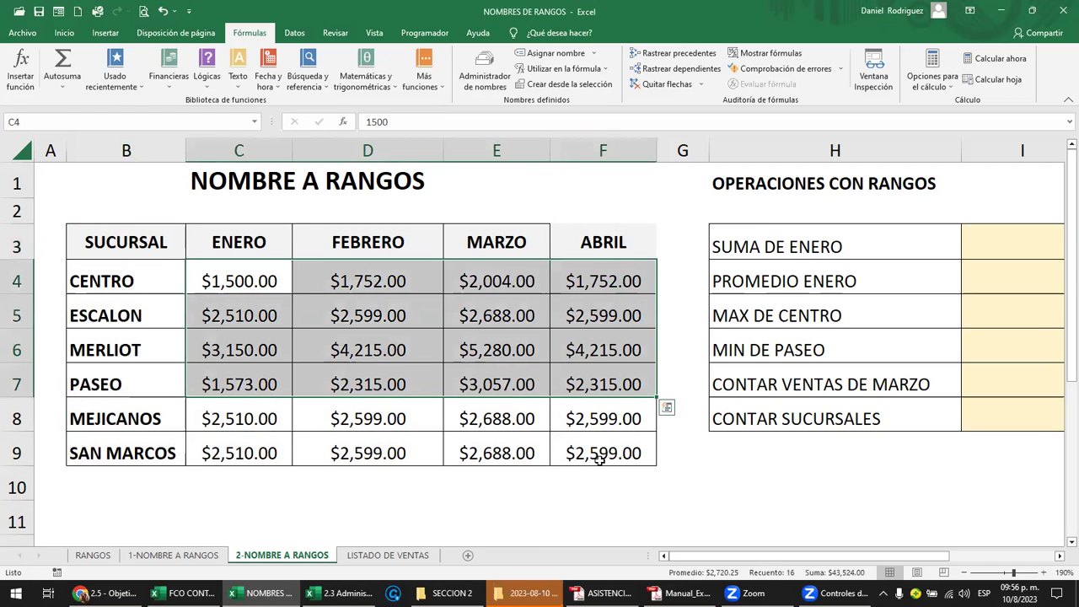
left_click(600, 451)
left_click(599, 240)
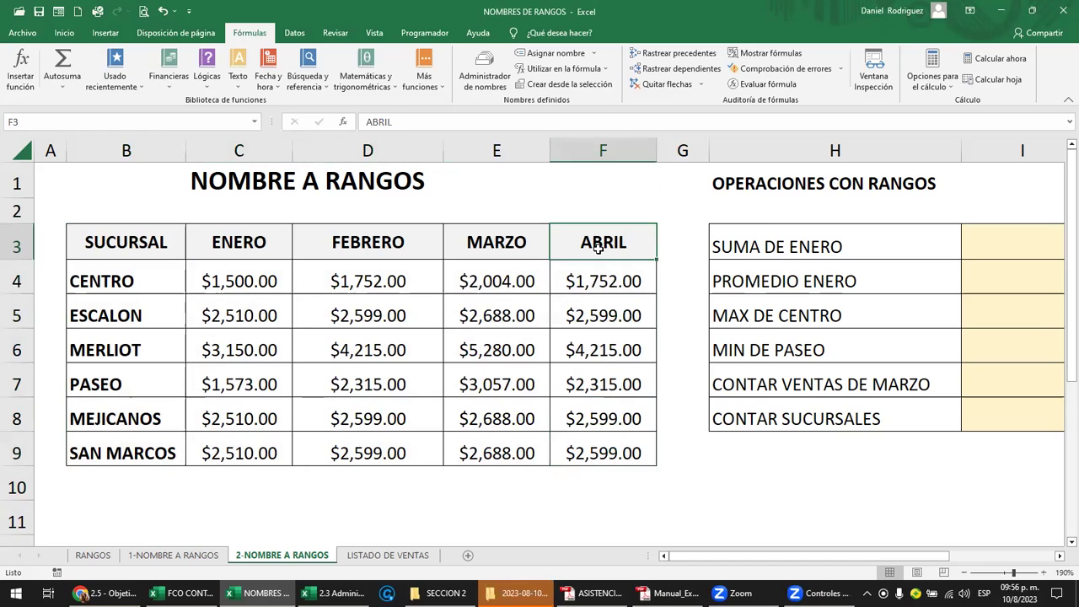
left_click(253, 121)
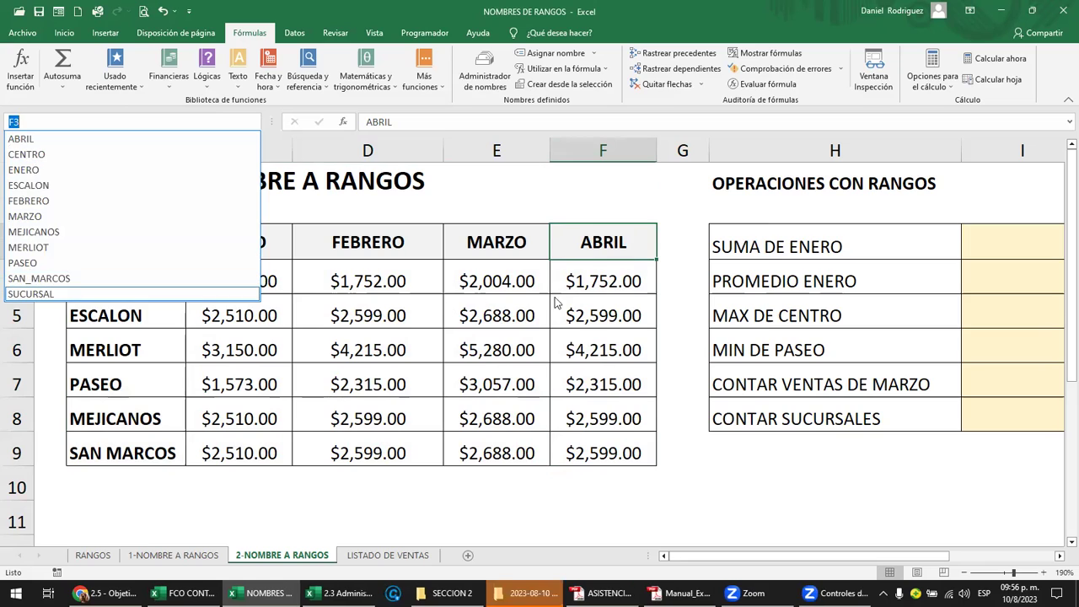
left_click(674, 244)
left_click(676, 236)
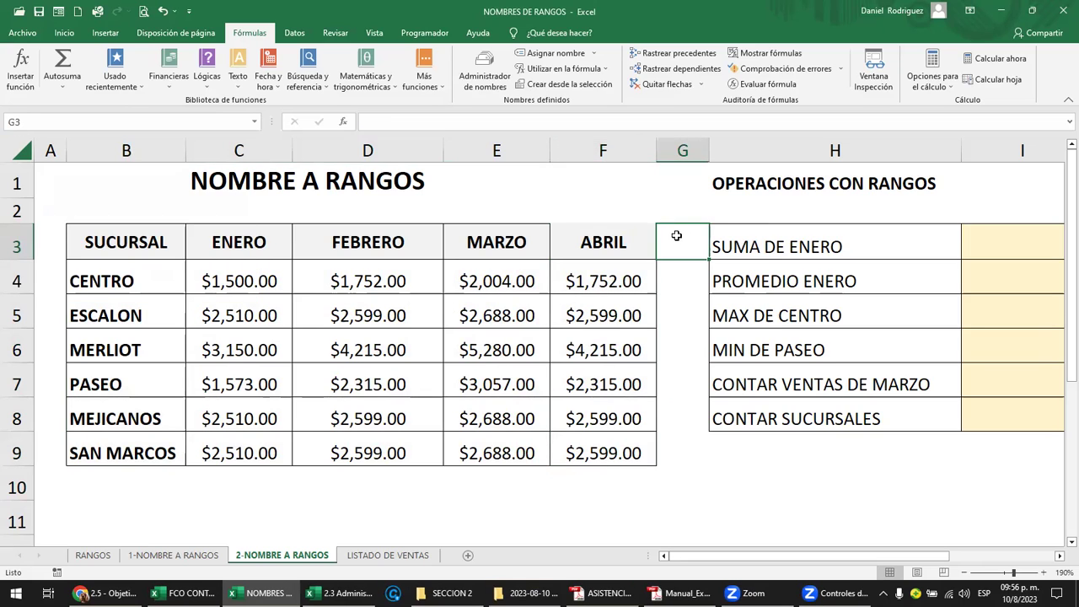
left_click(228, 255)
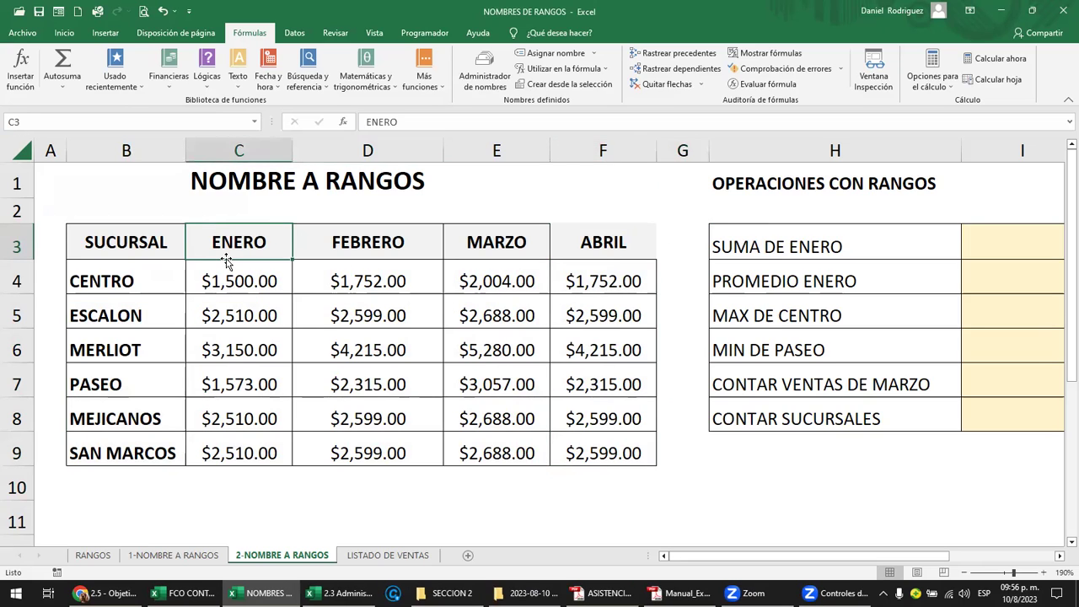
key("ctrl+a")
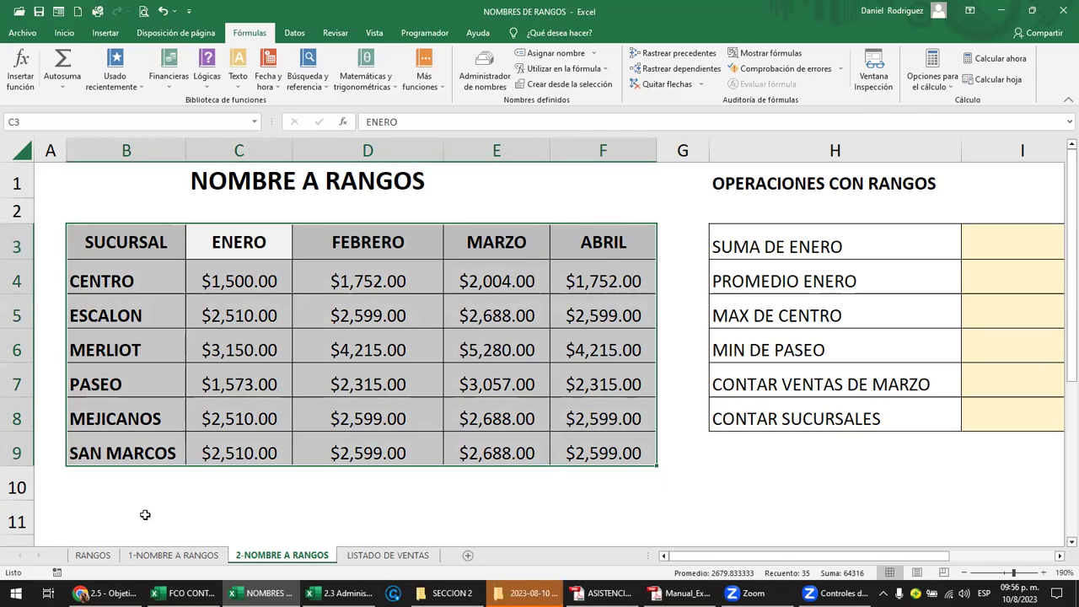
left_click(124, 488)
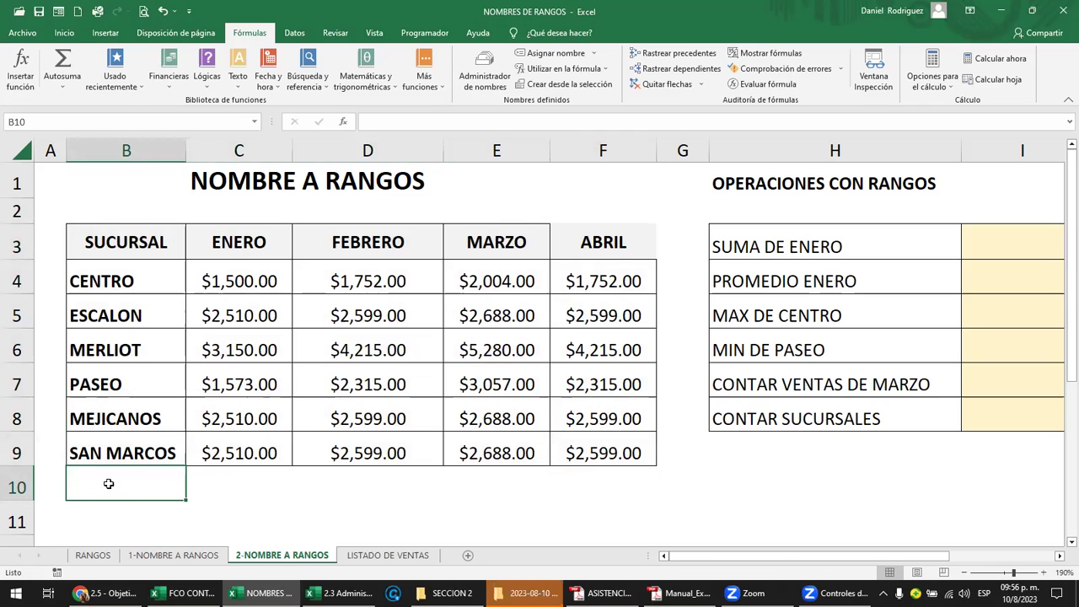
left_click_drag(109, 483, 607, 489)
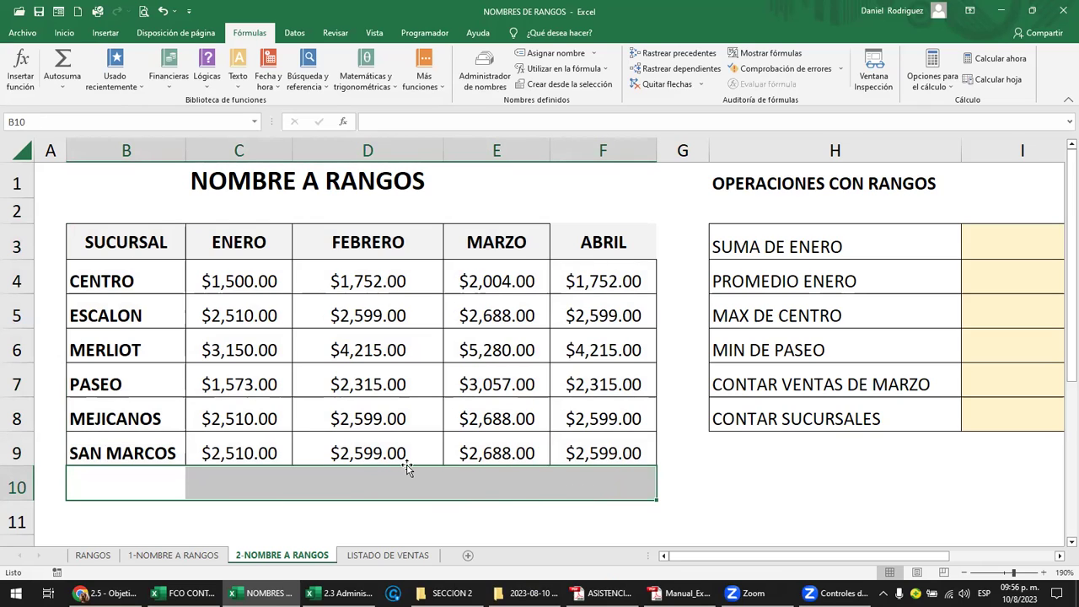
left_click_drag(127, 451, 586, 449)
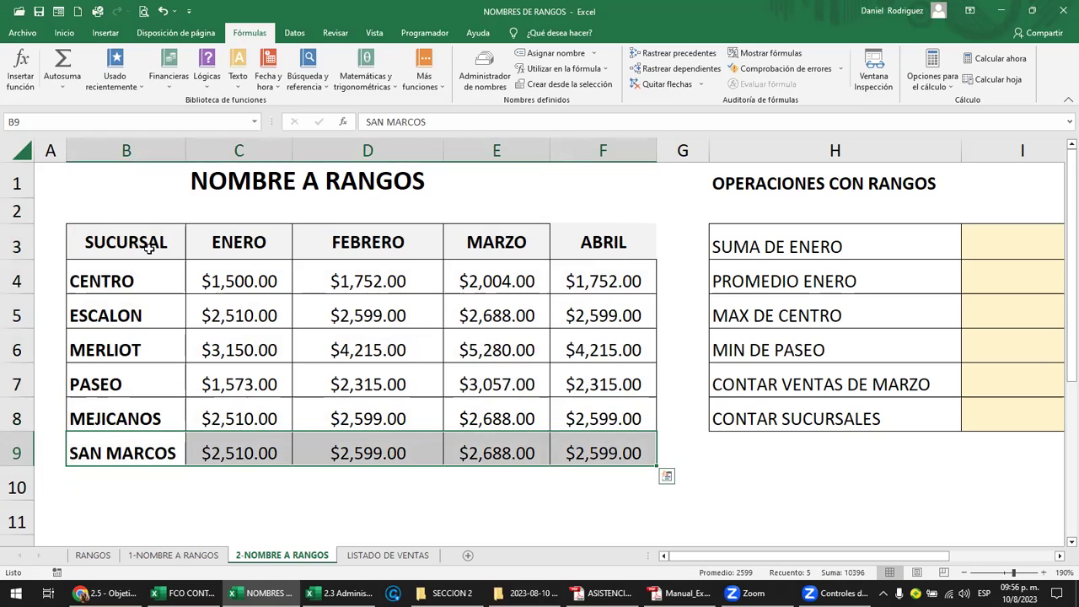
left_click(619, 243)
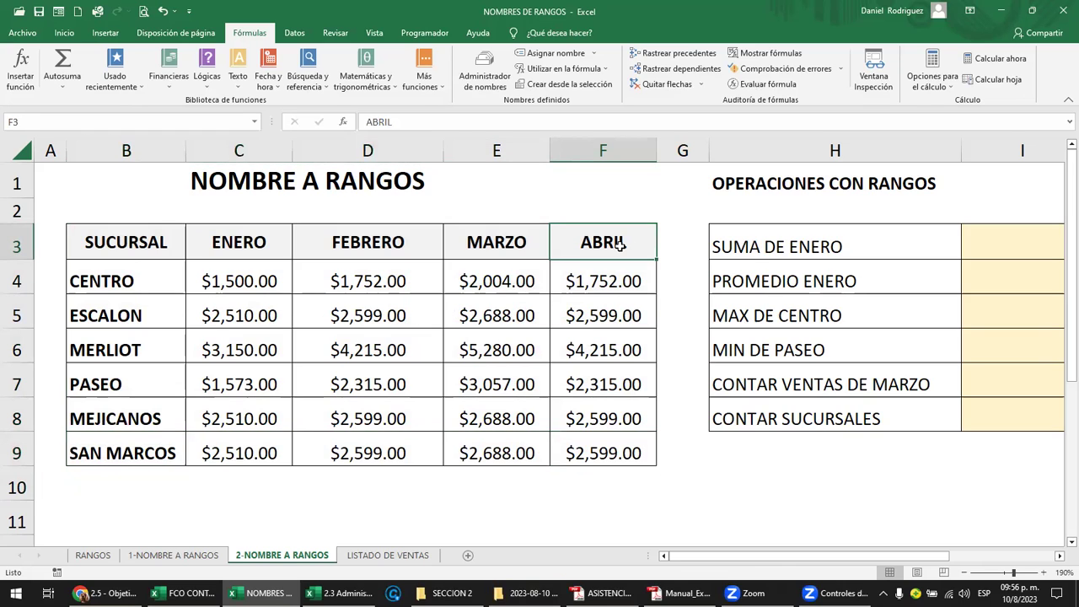
Delete the ABRIL column (column F) from the sales table.
left_click(603, 150)
right_click(604, 150)
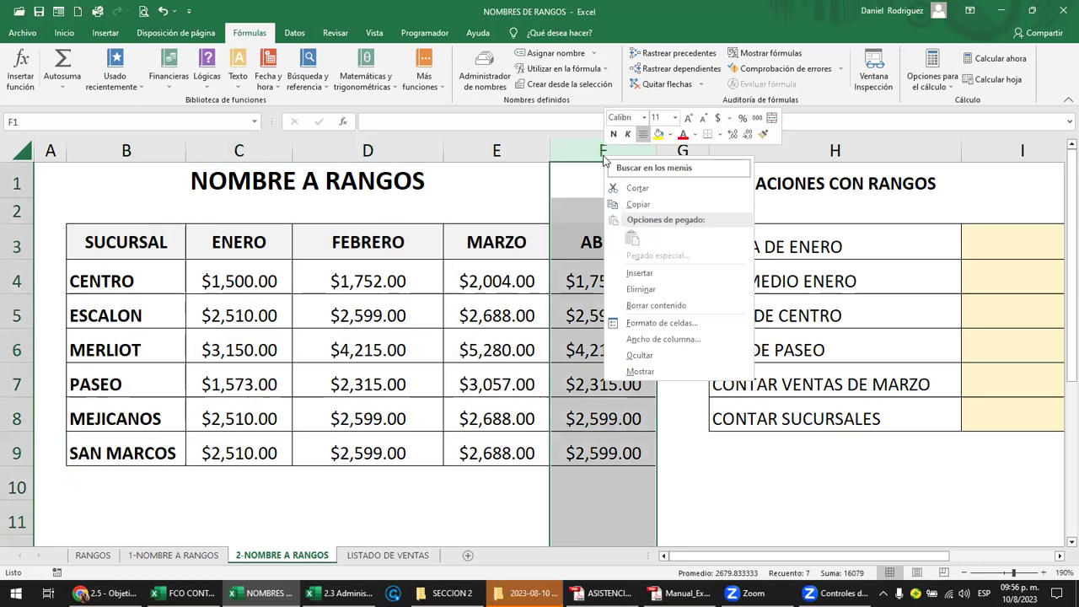
left_click(662, 287)
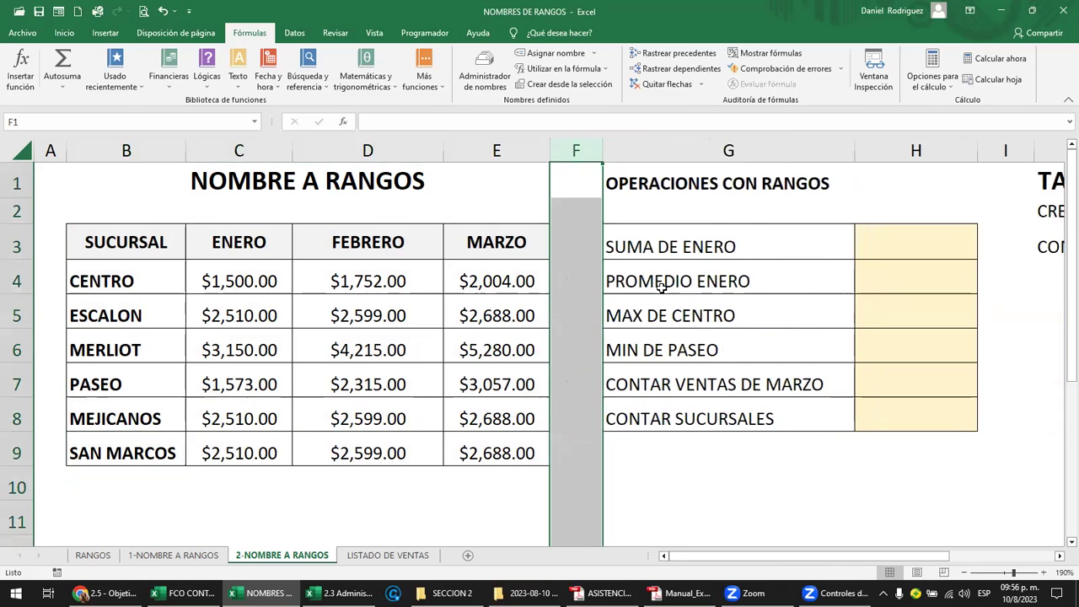
Check the Name Box list of range names and narrow column F between the tables.
left_click(515, 245)
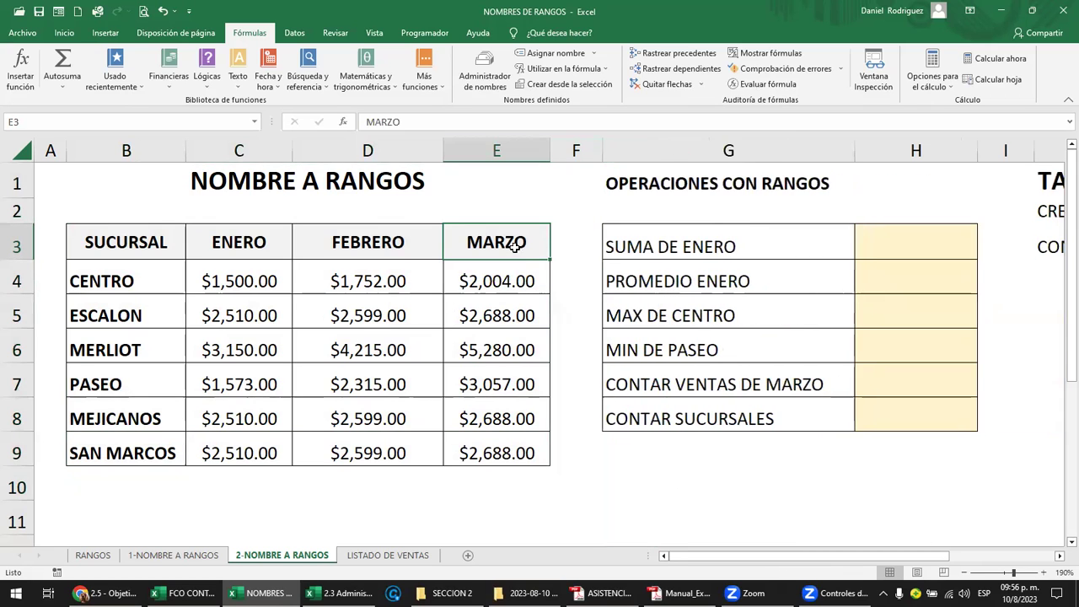
left_click(253, 121)
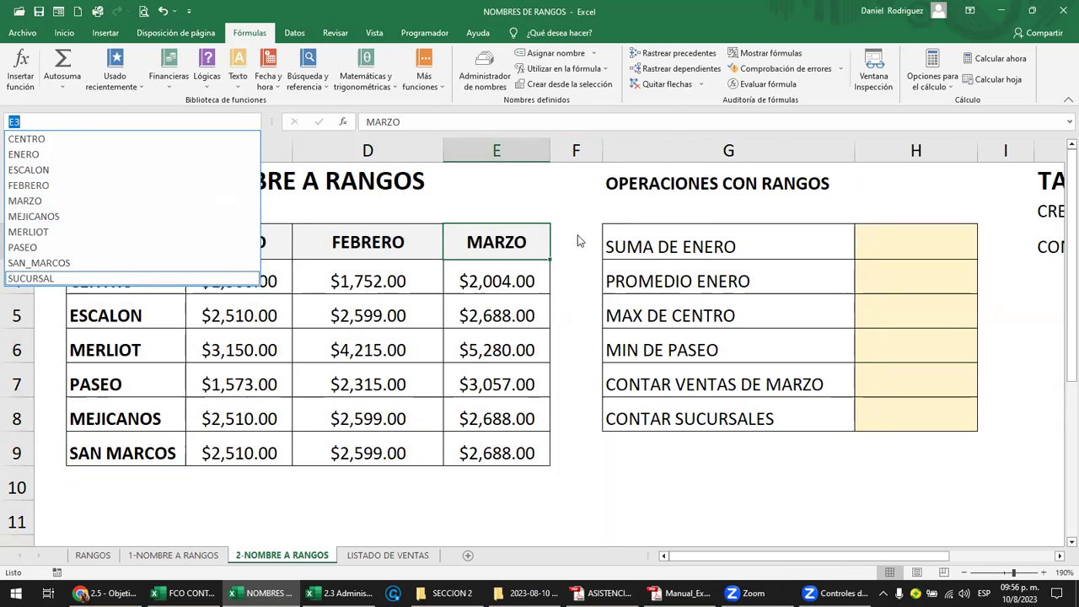
key("Escape")
left_click(883, 246)
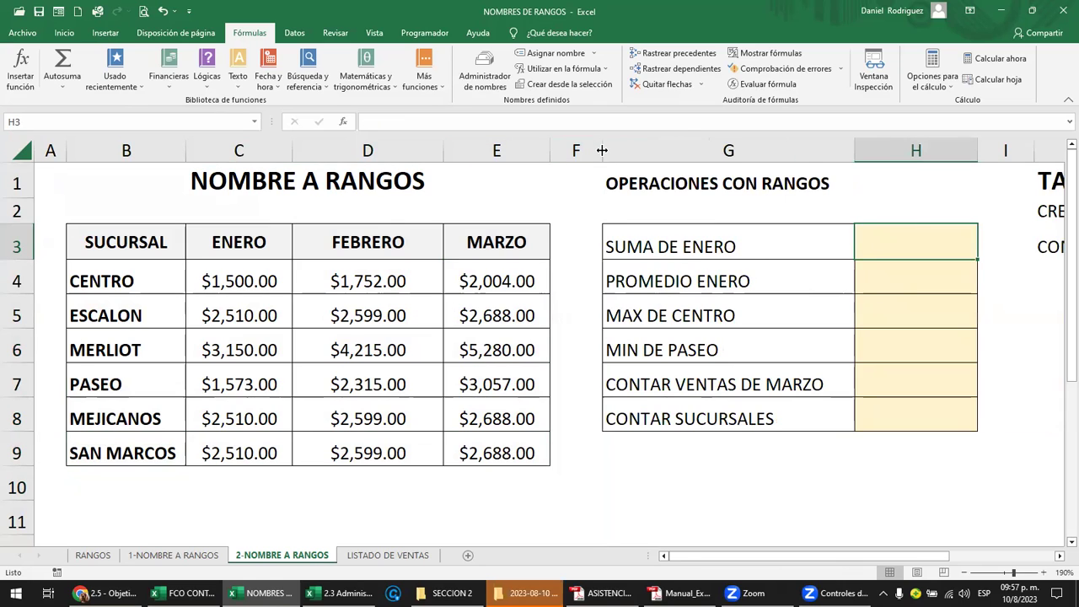
left_click_drag(595, 151, 570, 151)
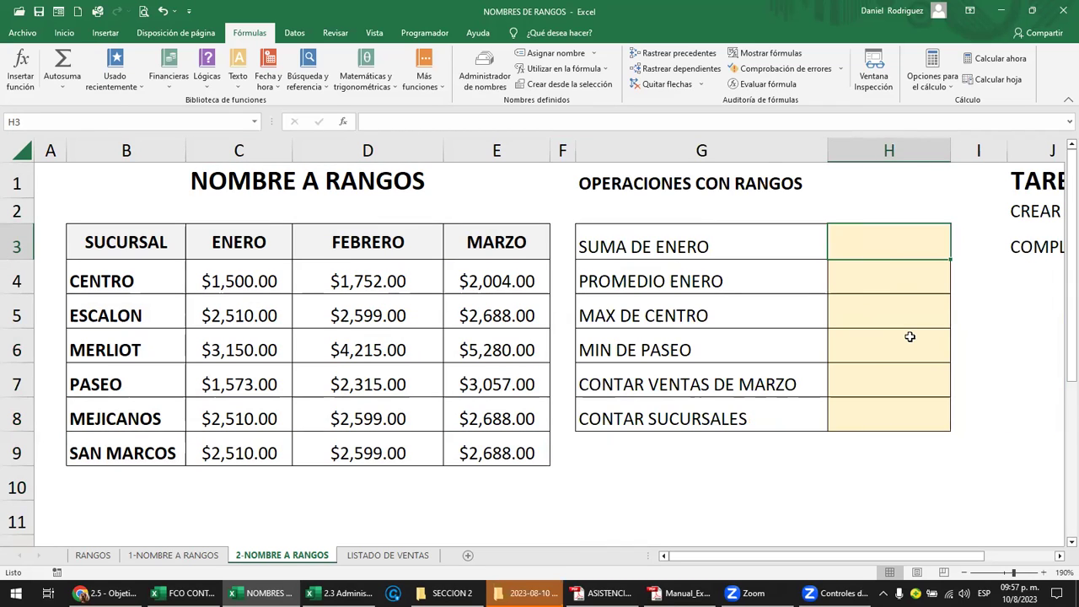
Enter =SUMA(ENERO) in SUMA DE ENERO, giving $13,753.00.
type("=suma")
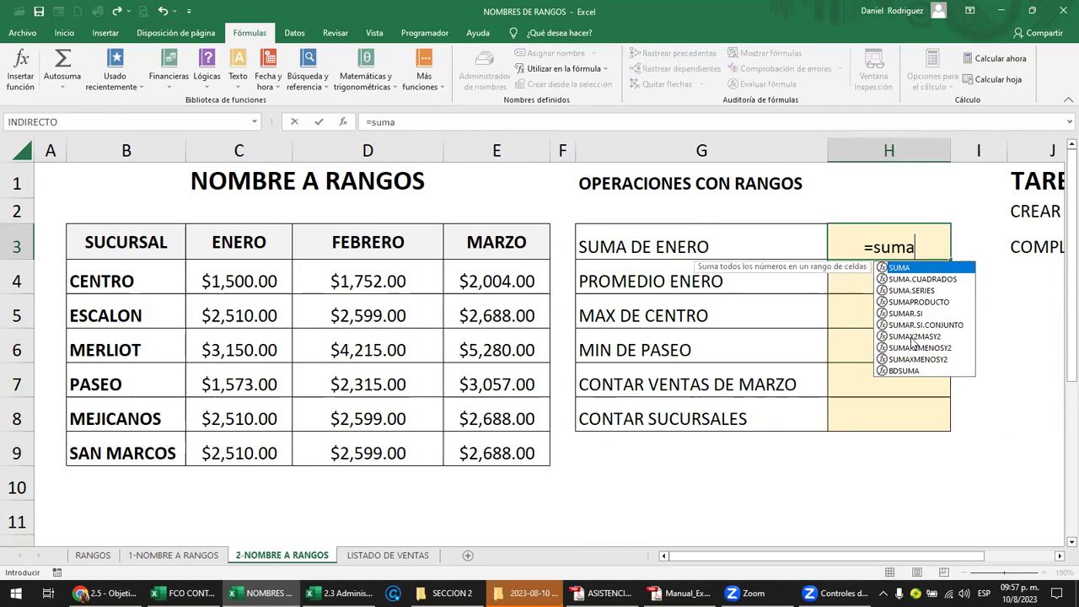
type("(")
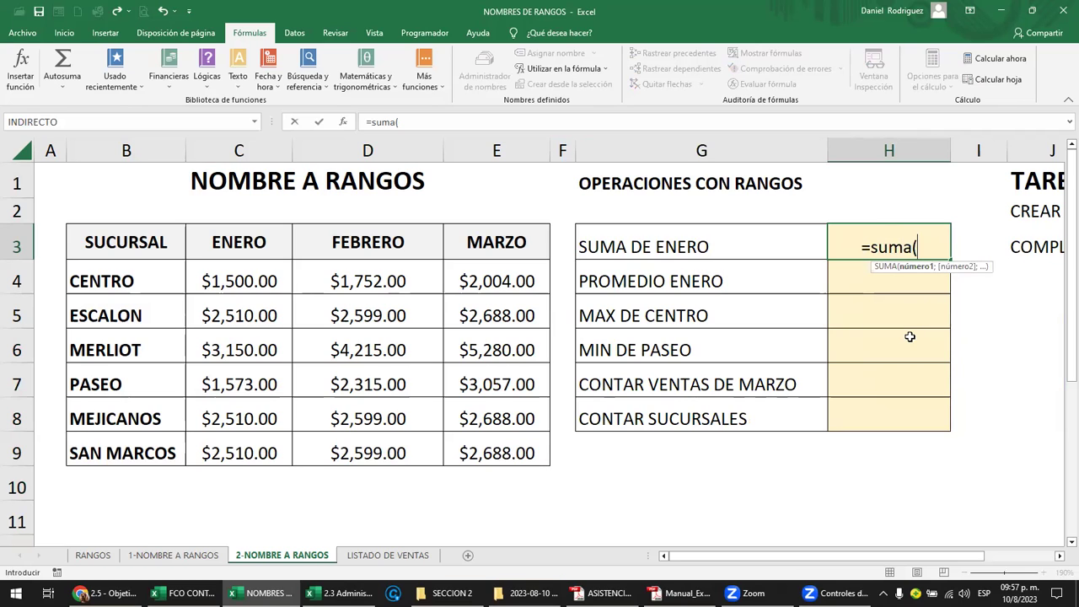
type("en")
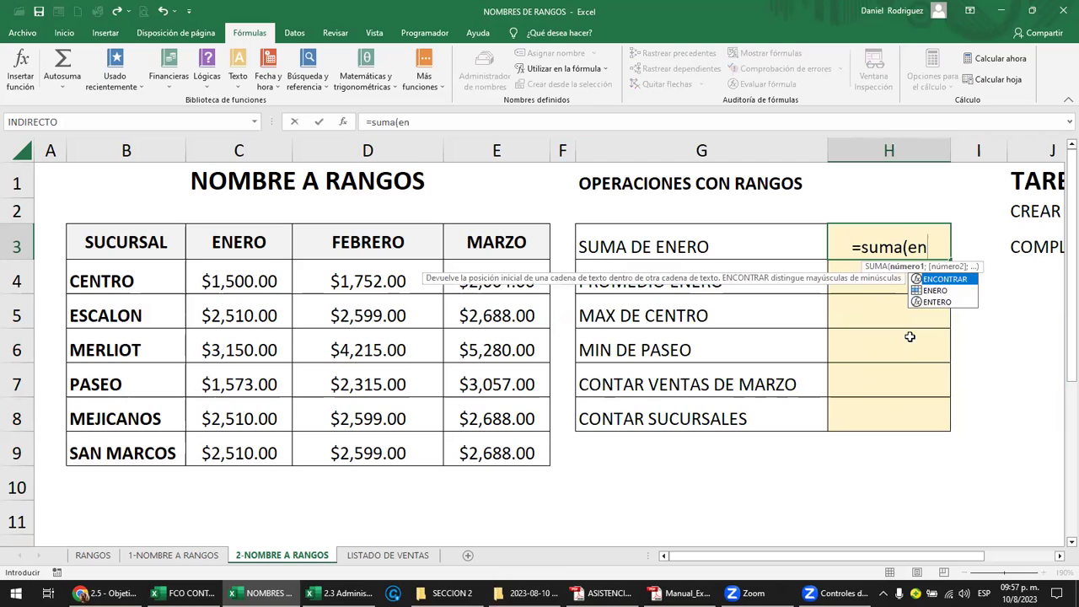
double_click(935, 292)
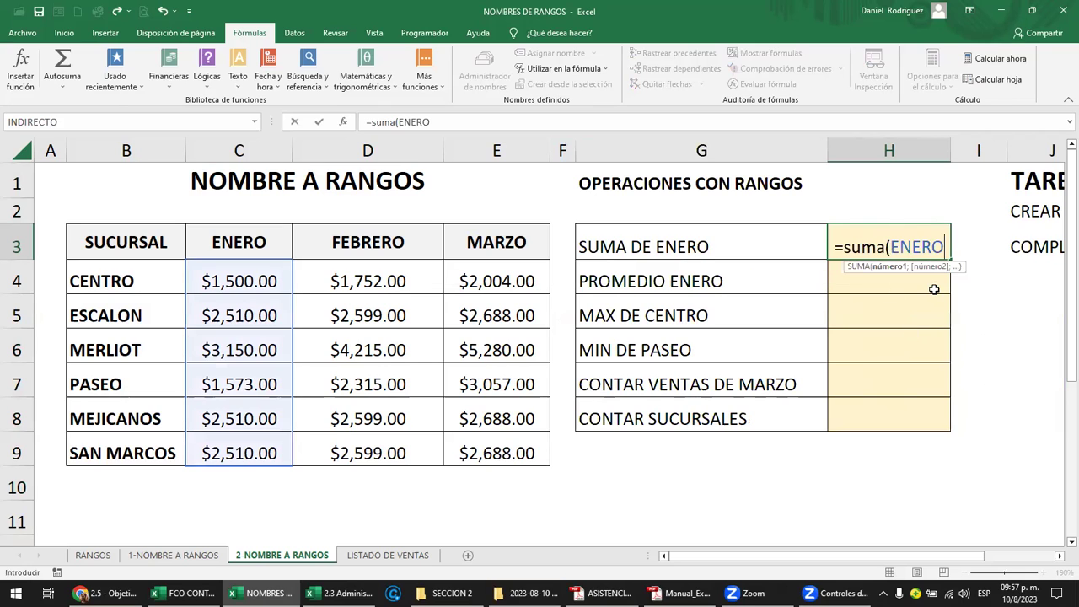
key("Return")
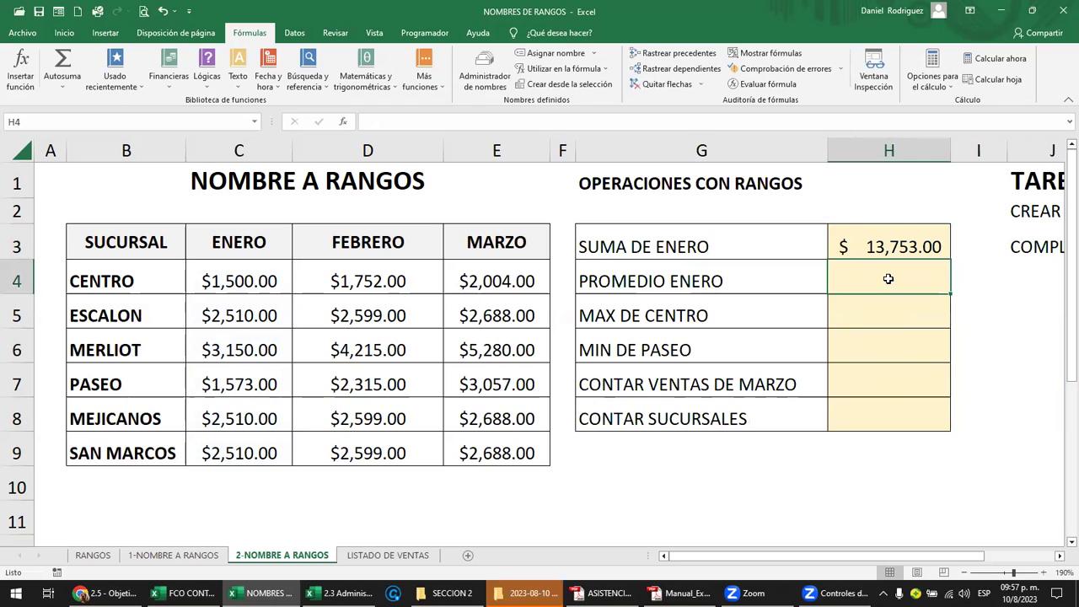
Enter =PROMEDIO(ENERO) in PROMEDIO ENERO for the January average.
type("=promed")
key("Tab")
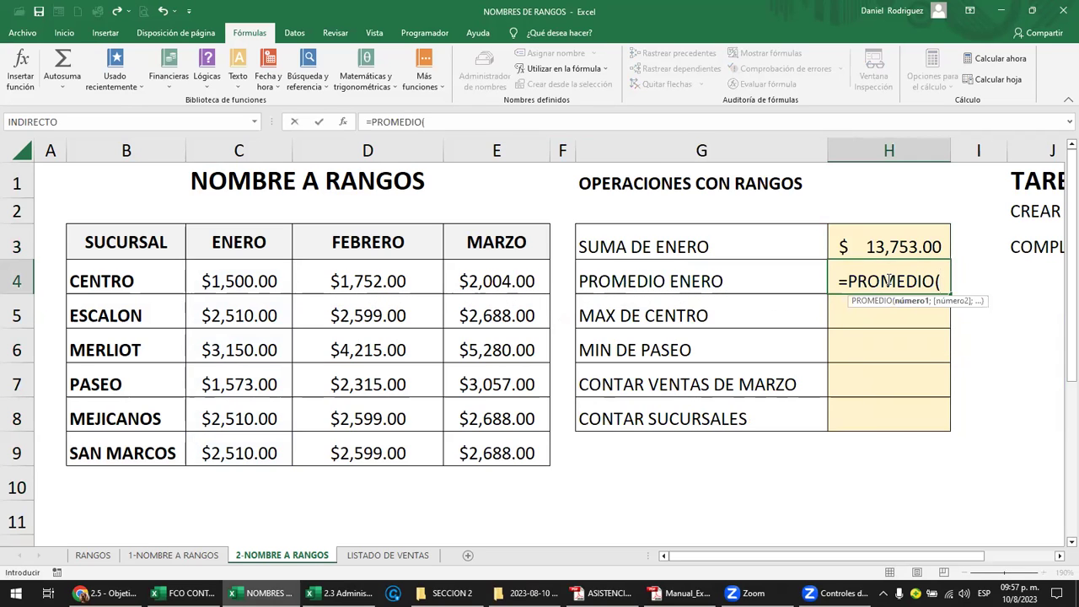
type("ene")
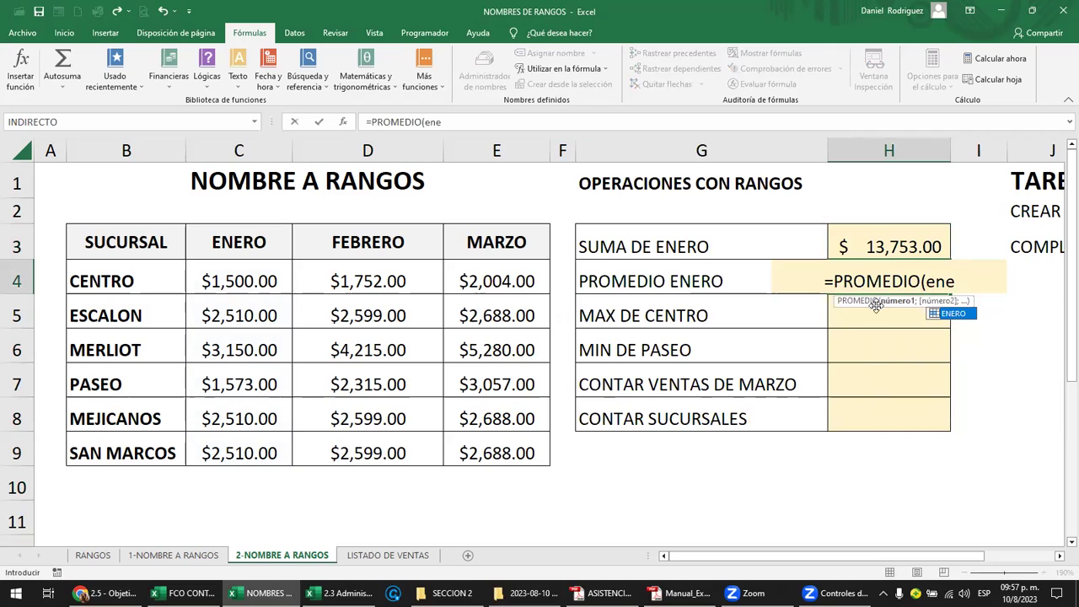
double_click(953, 314)
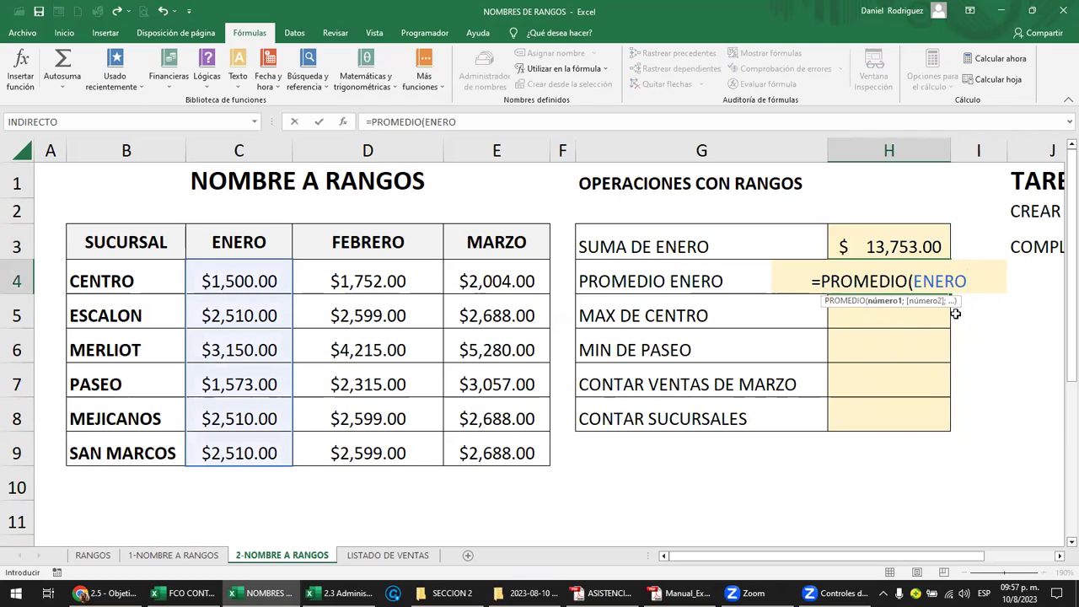
key("Return")
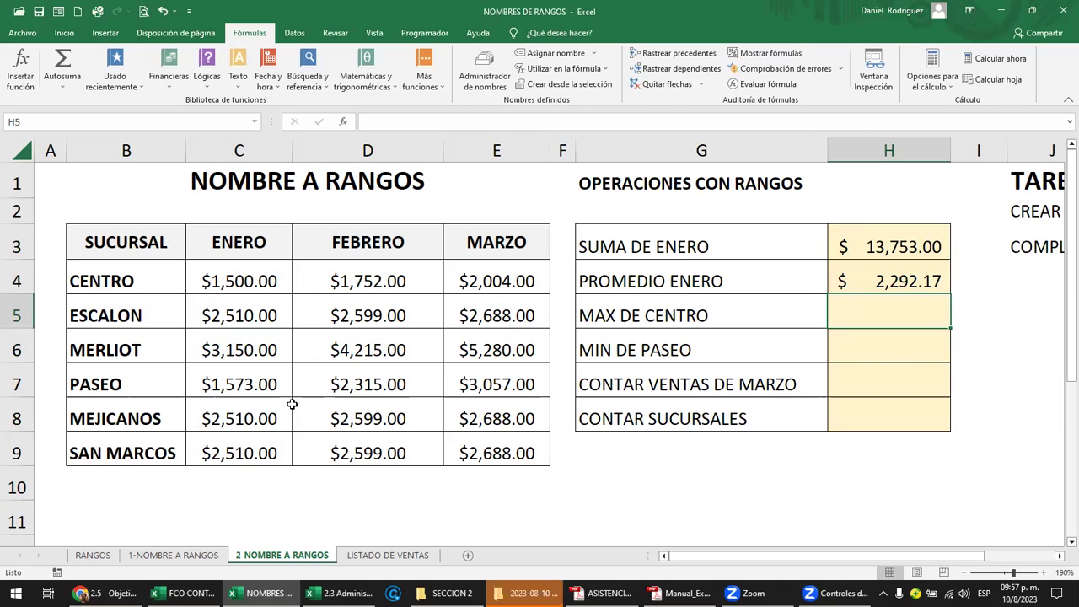
left_click(246, 293)
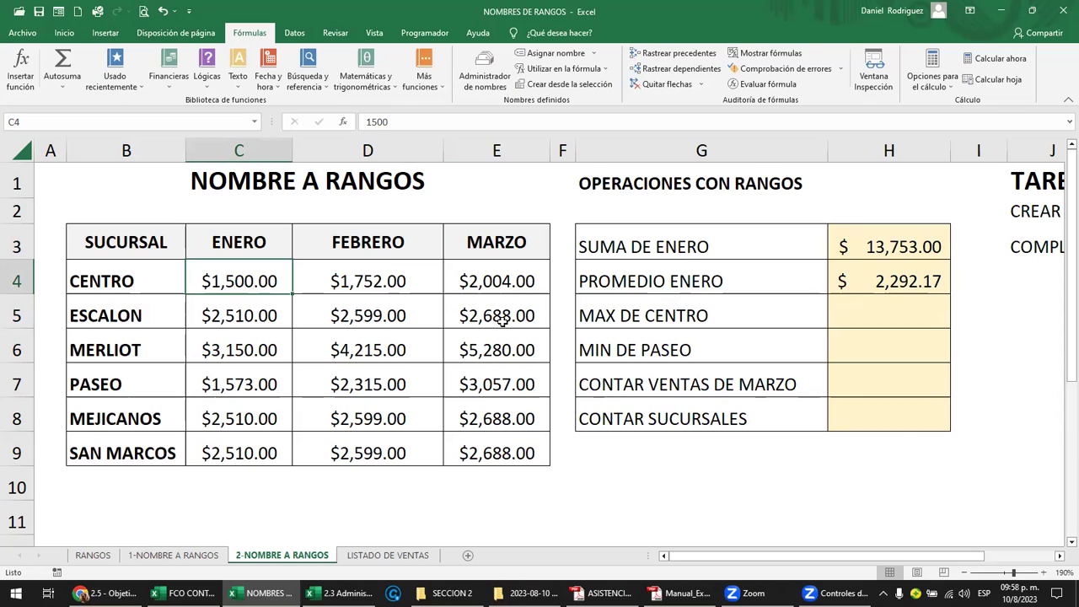
left_click(898, 416)
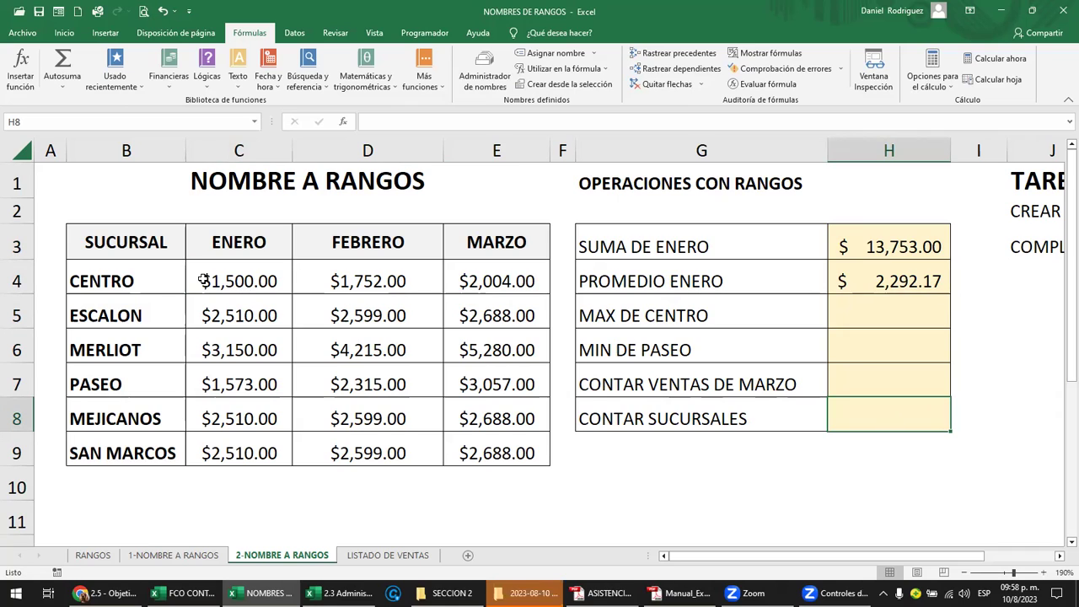
left_click(135, 246)
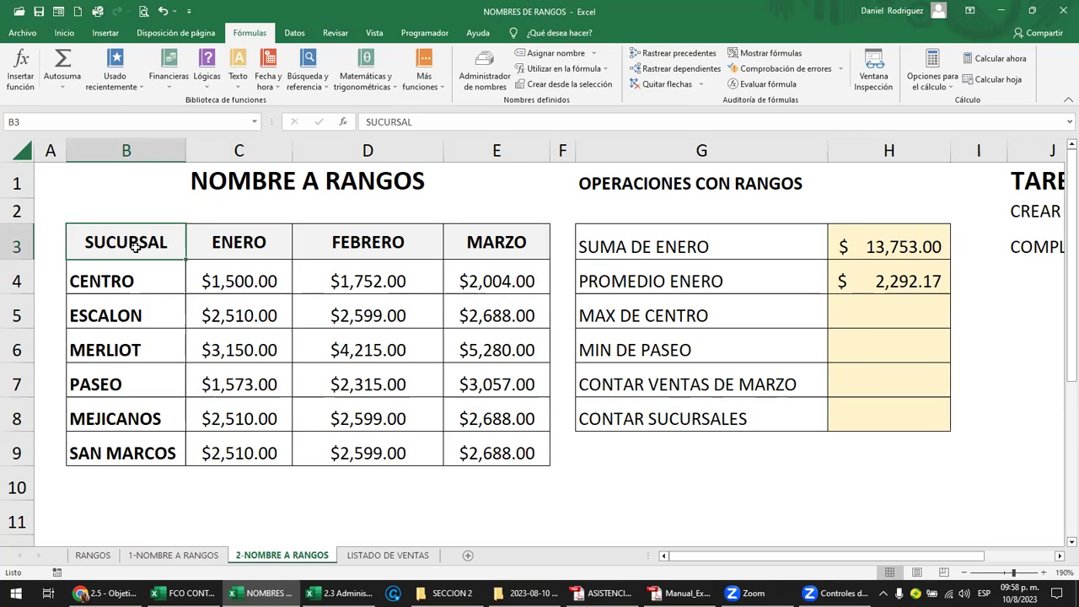
left_click(254, 122)
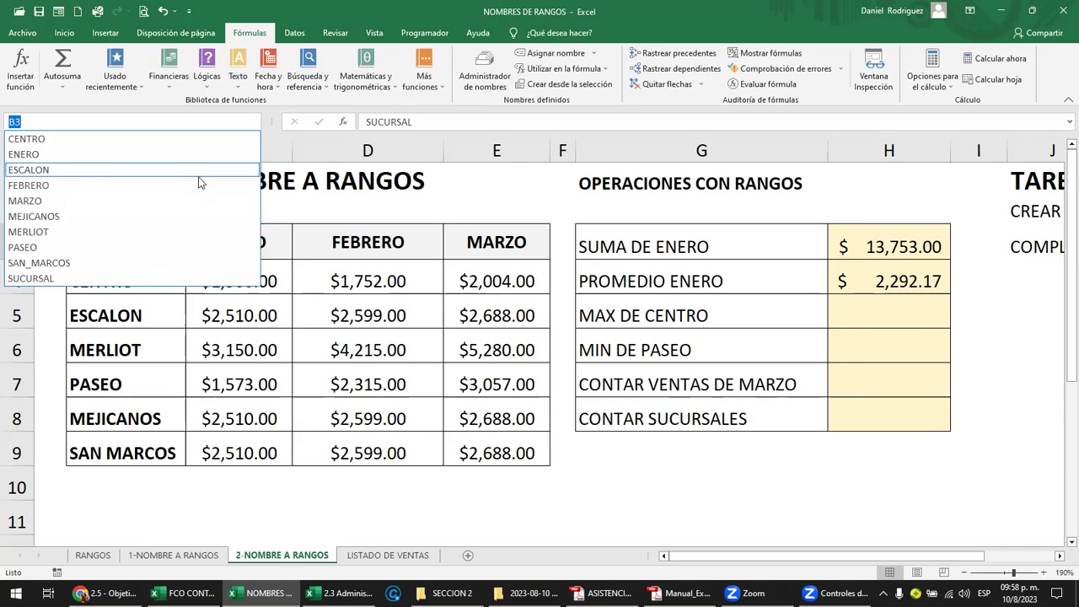
left_click(63, 279)
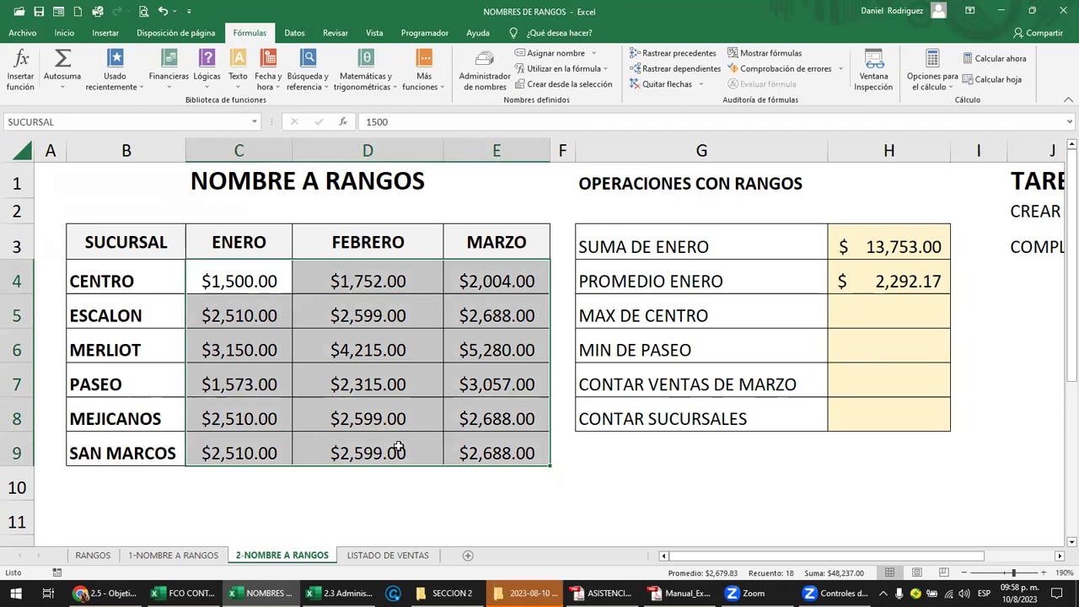
left_click(422, 485)
Add a VENTA TOTAL label with =SUMA(SUCURSAL) in the cell beside it.
left_click(657, 460)
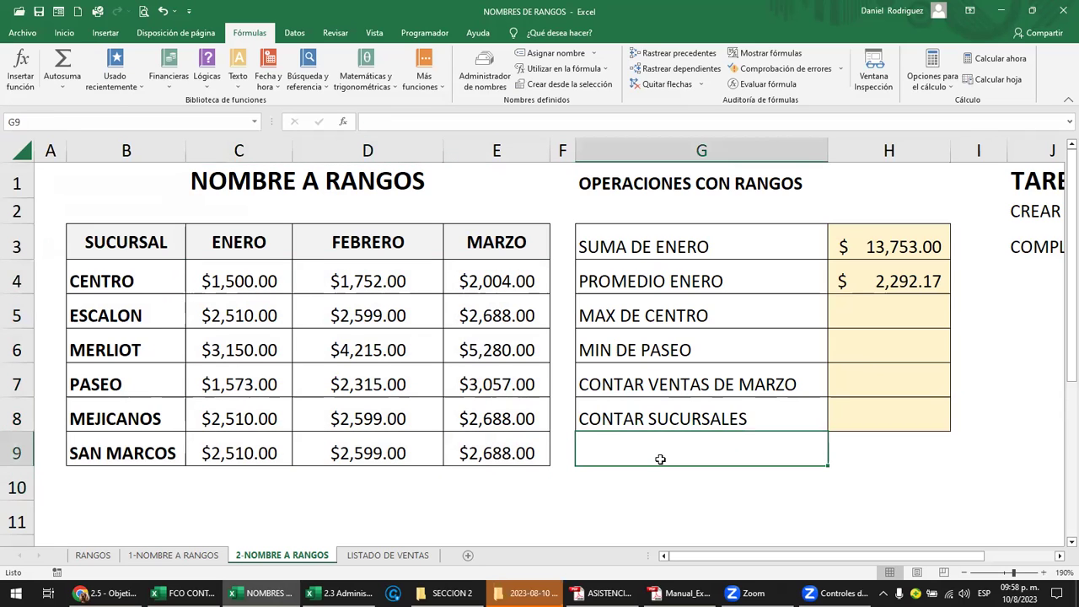
type("VENTA TOTAL")
key("Tab")
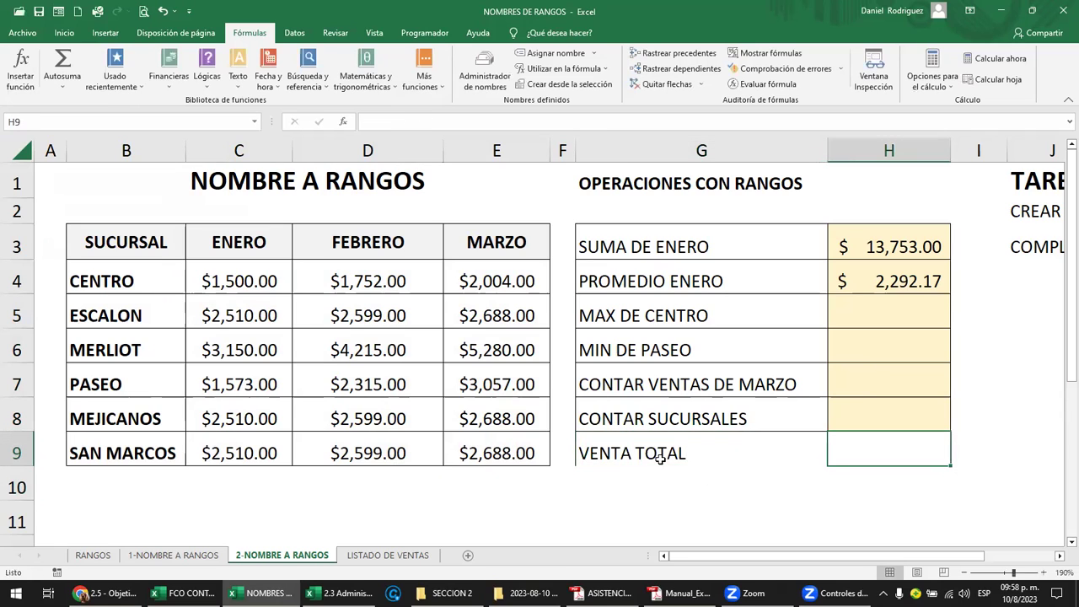
type("=SUMA")
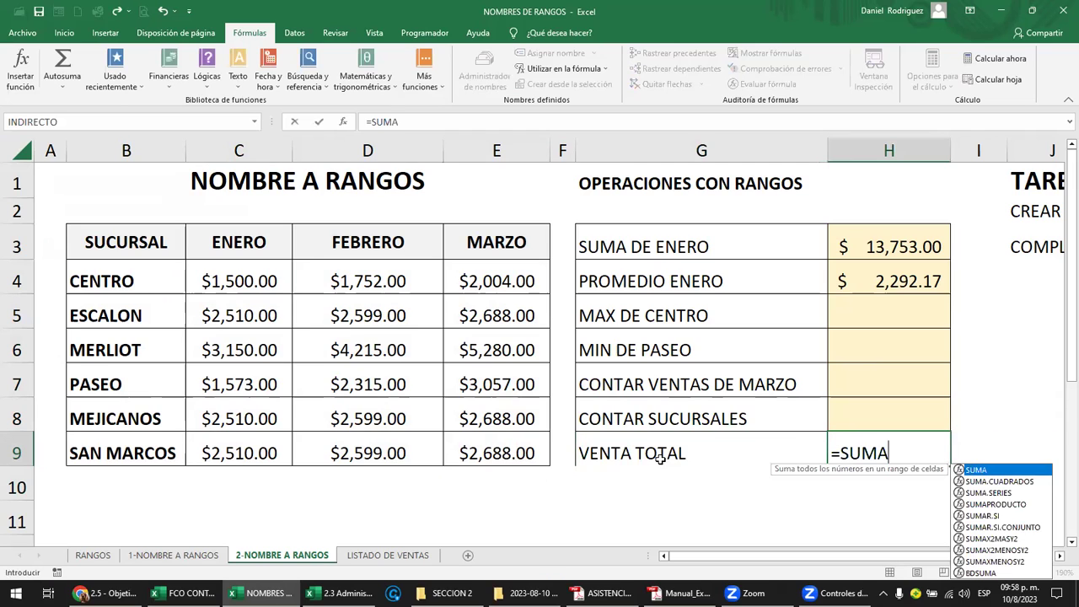
type("(")
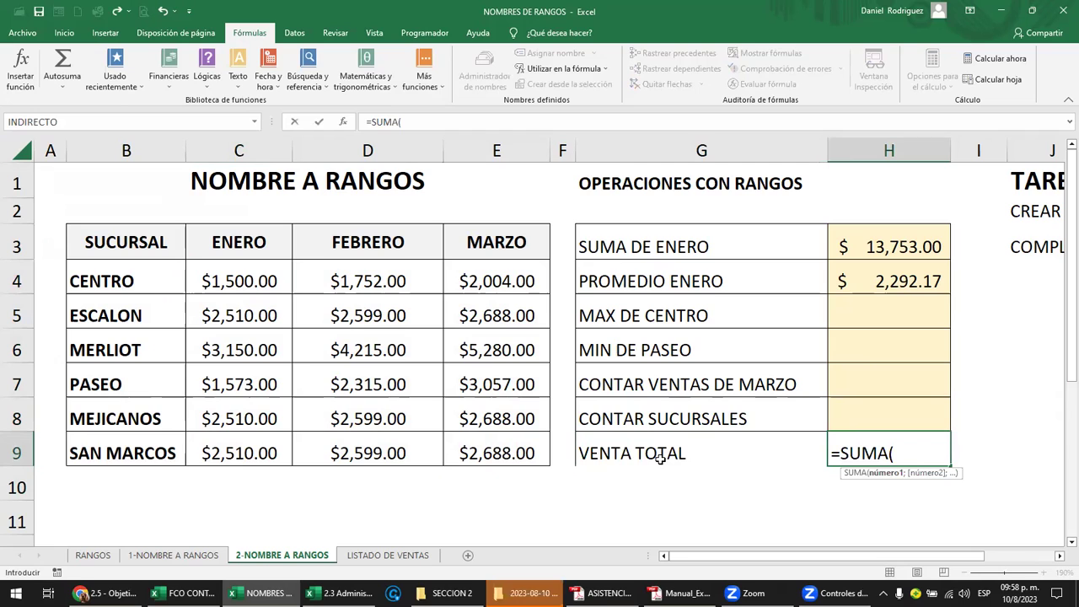
type("SU")
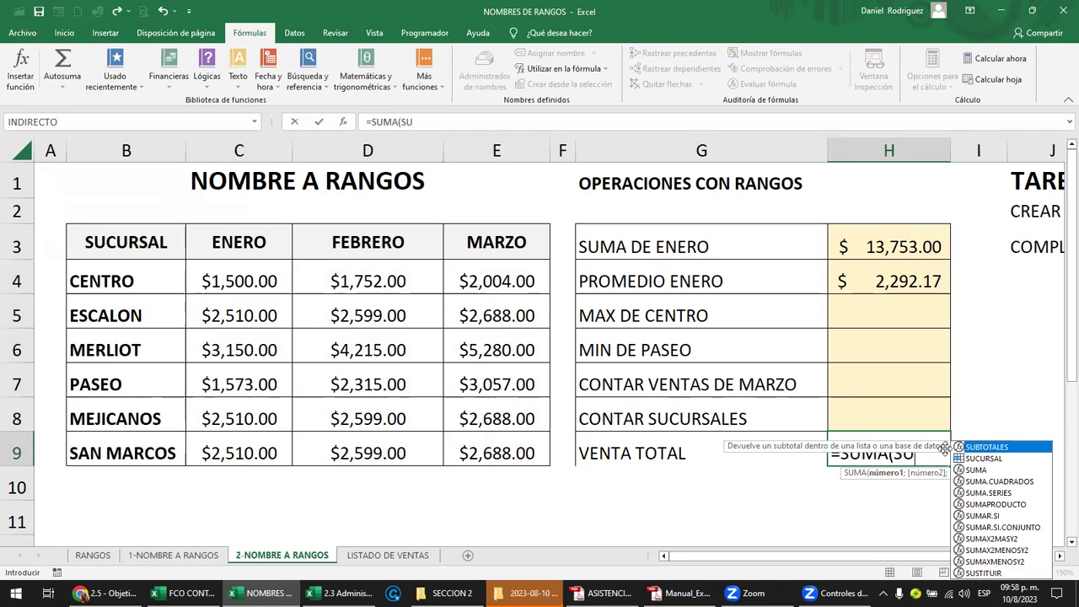
key("Down")
key("Tab")
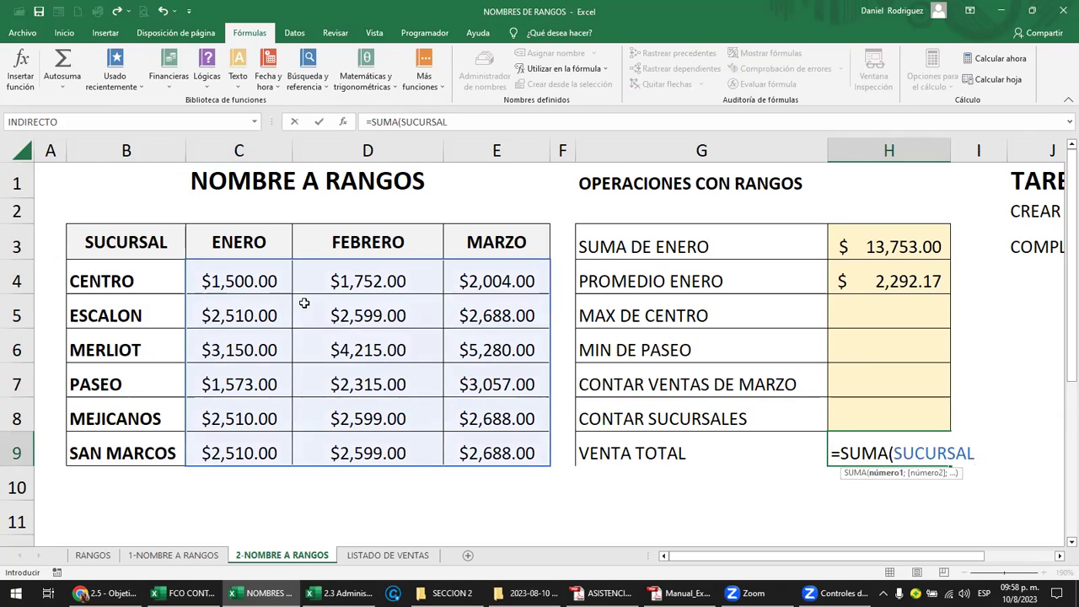
key("Return")
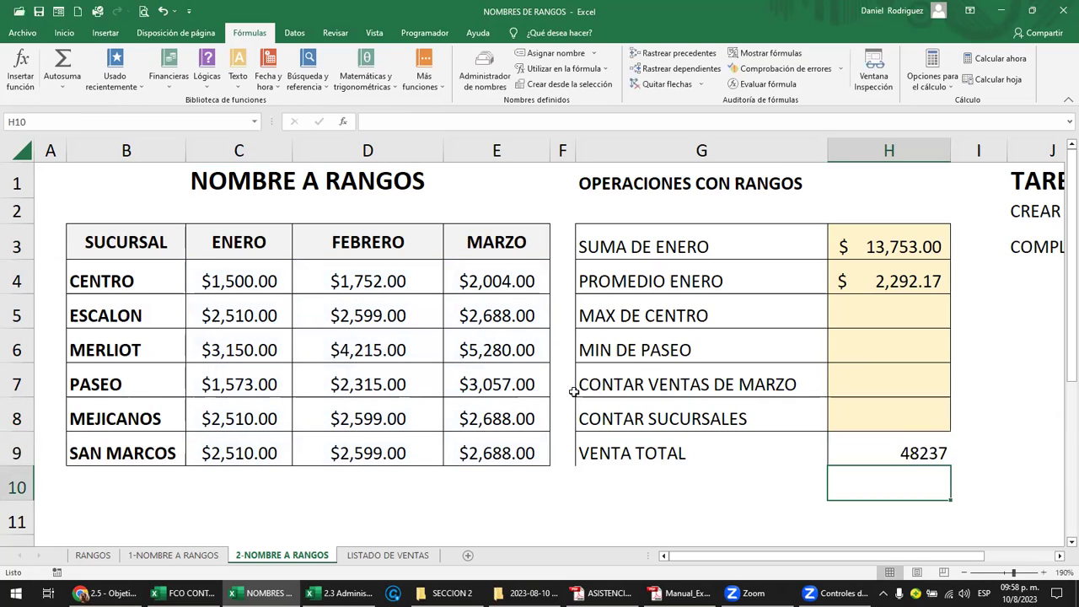
Copy the CONTAR SUCURSALES row's formatting to VENTA TOTAL and show the total in Accounting format.
left_click_drag(736, 419, 863, 418)
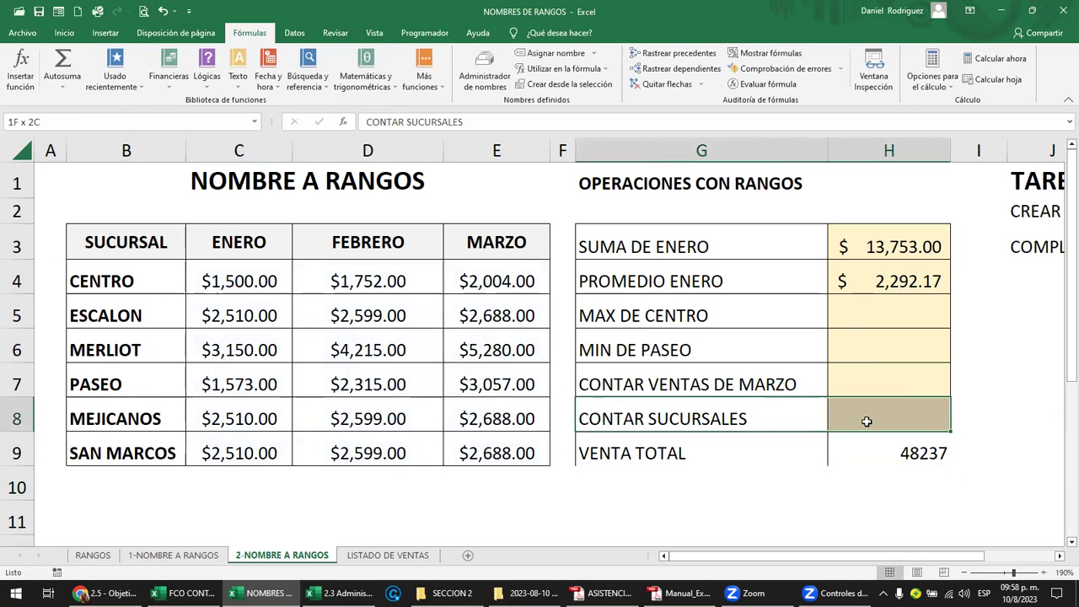
left_click(64, 32)
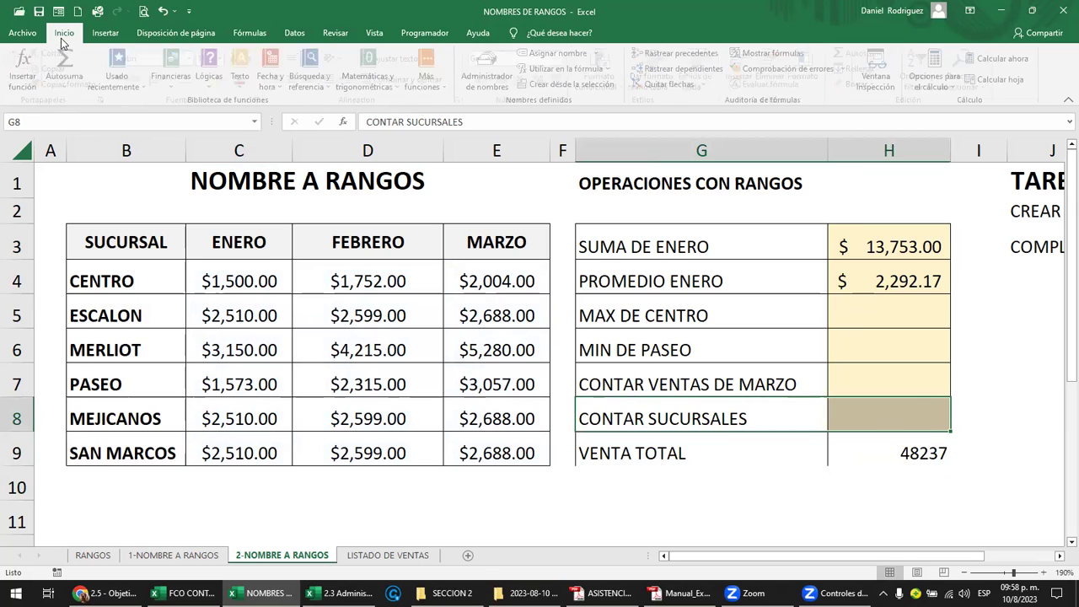
left_click(72, 84)
left_click(638, 448)
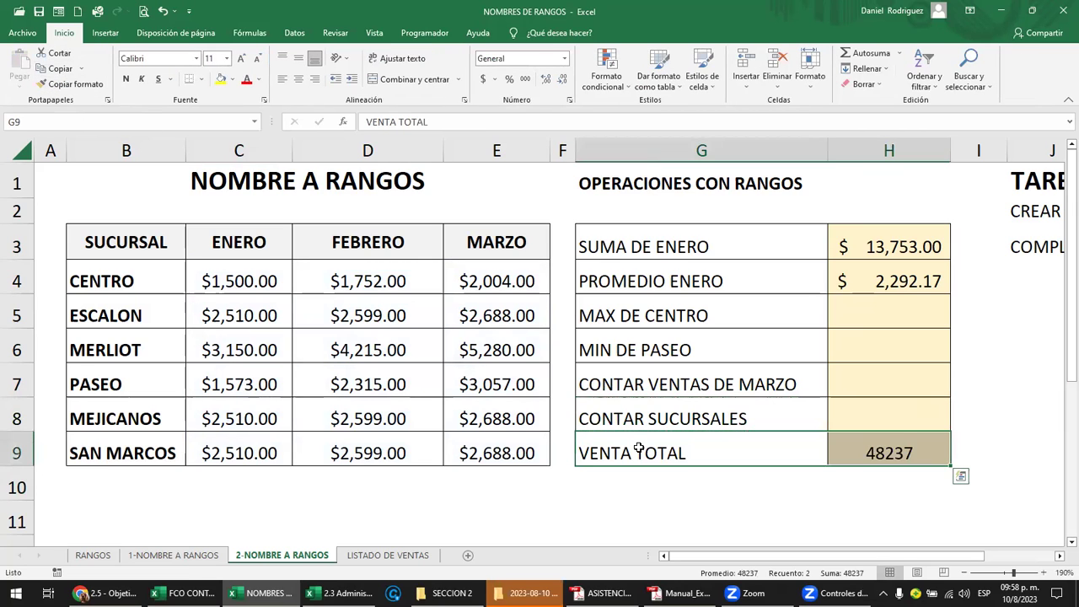
left_click(890, 453)
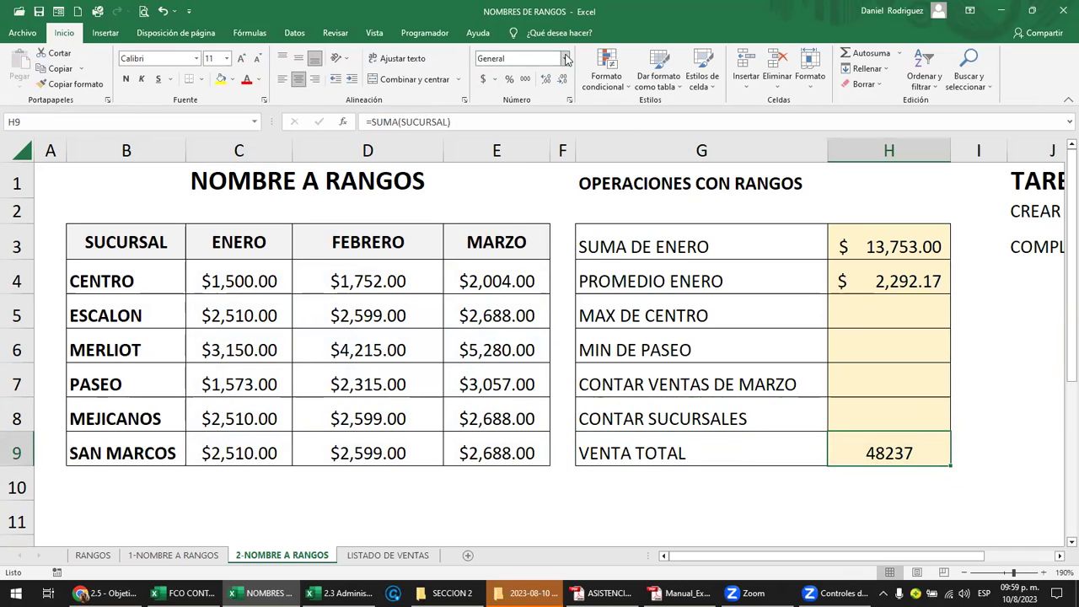
left_click(564, 58)
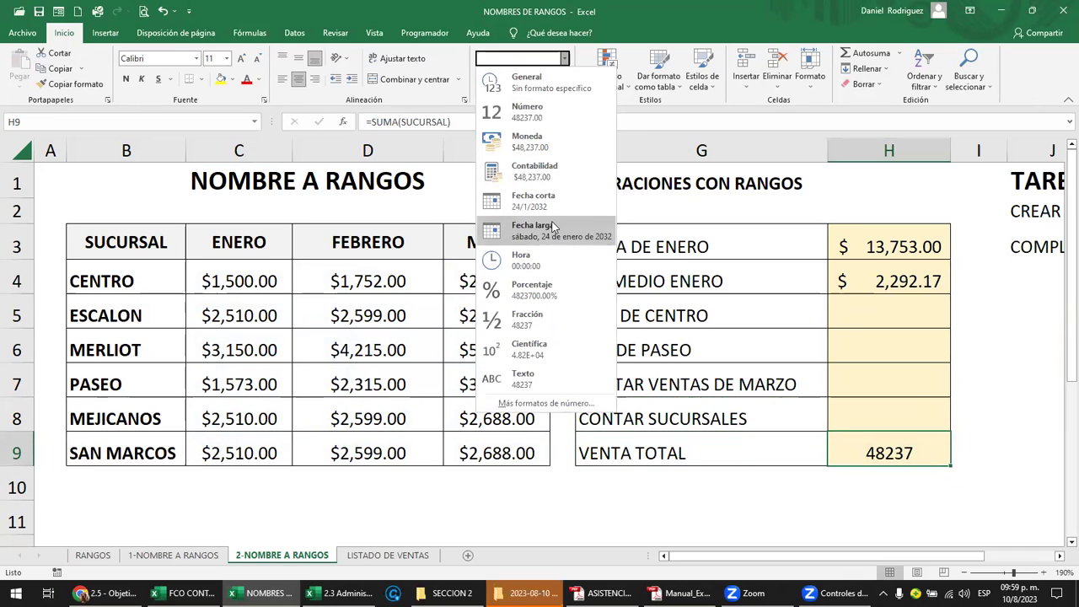
left_click(549, 172)
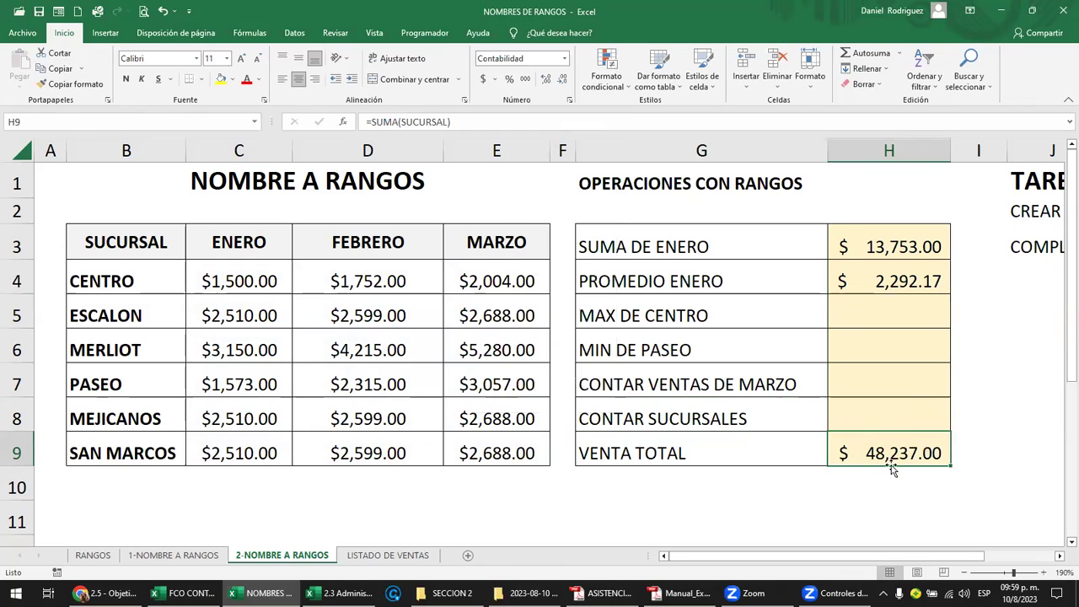
left_click(863, 419)
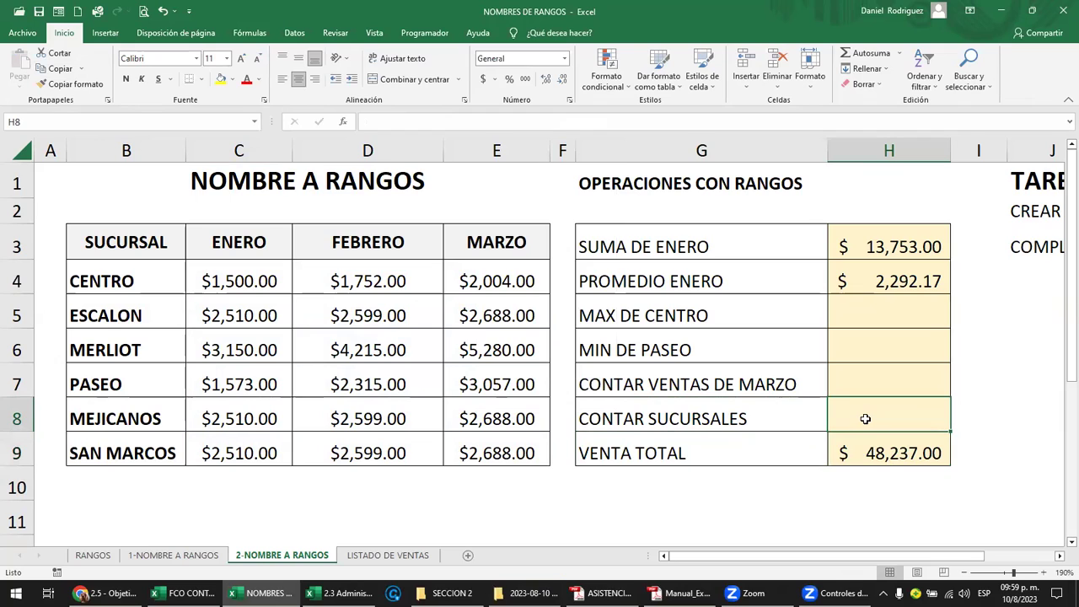
left_click_drag(127, 279, 135, 444)
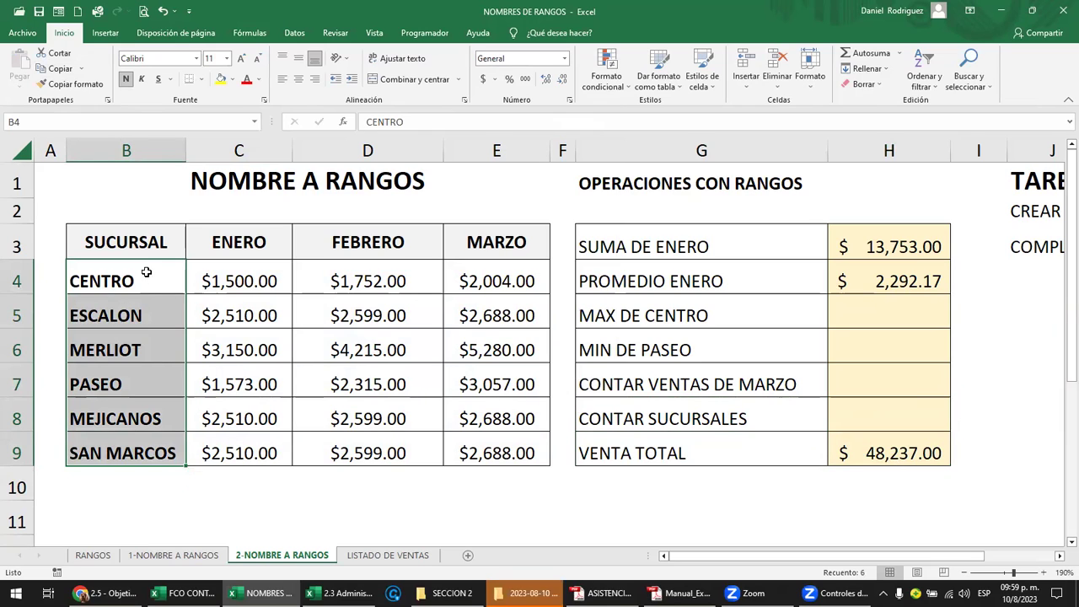
left_click_drag(147, 272, 145, 442)
left_click_drag(135, 282, 139, 456)
left_click(129, 244)
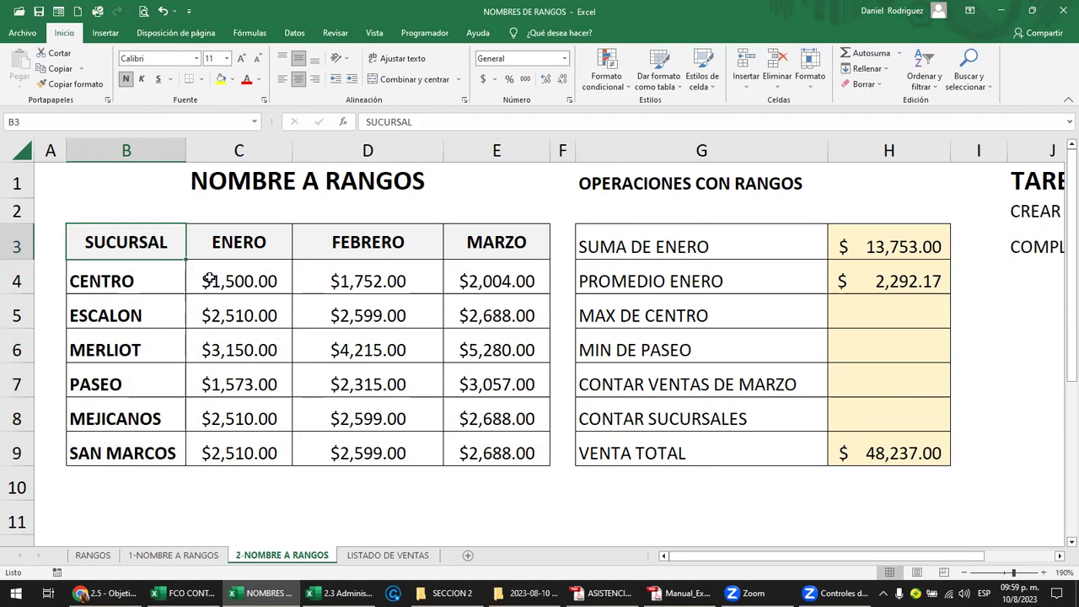
left_click(261, 283)
left_click_drag(262, 282, 506, 455)
mouse_move(161, 291)
left_mouse_down()
mouse_move(145, 334)
mouse_move(146, 440)
left_mouse_up()
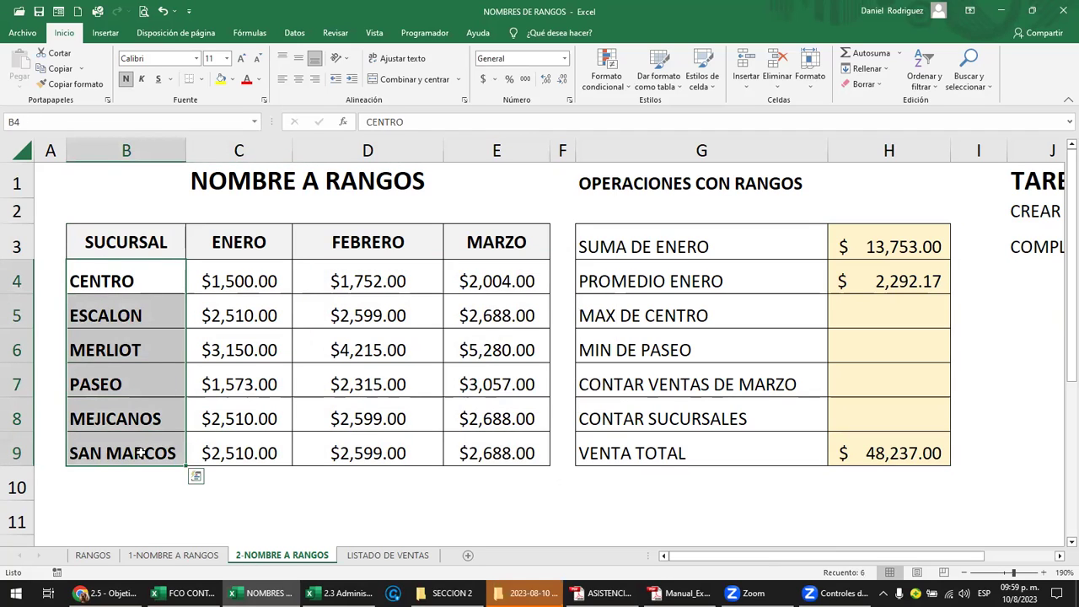
left_click(879, 424)
type("=")
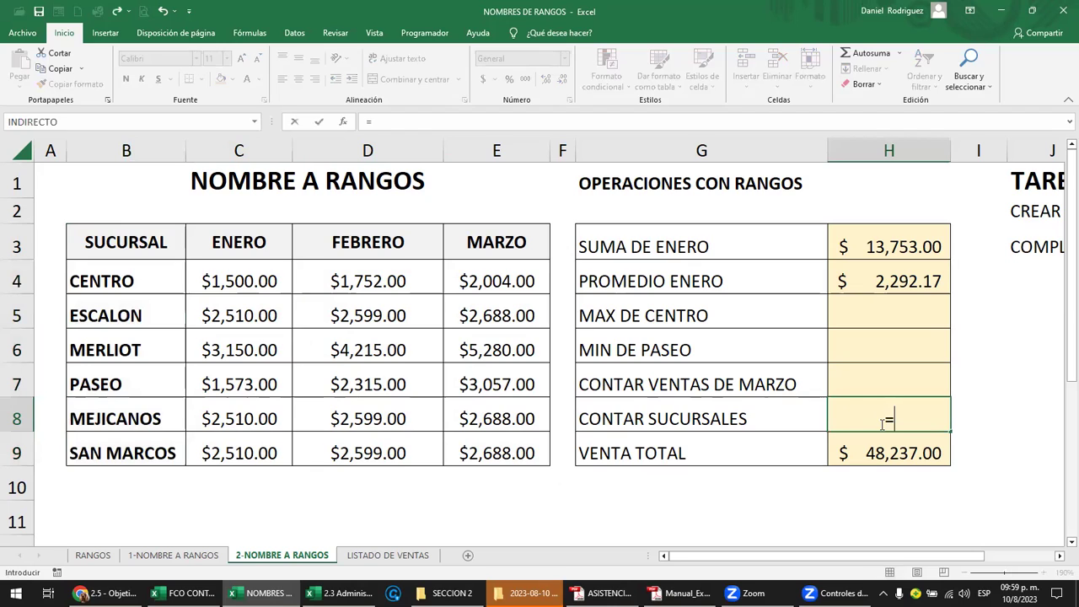
type("CONTARA")
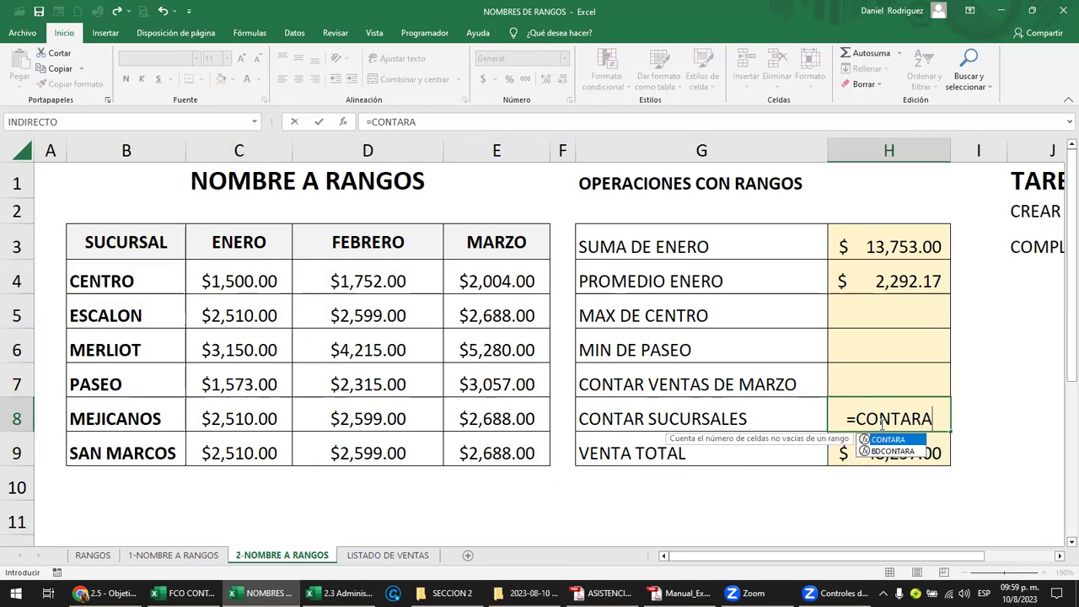
type("(")
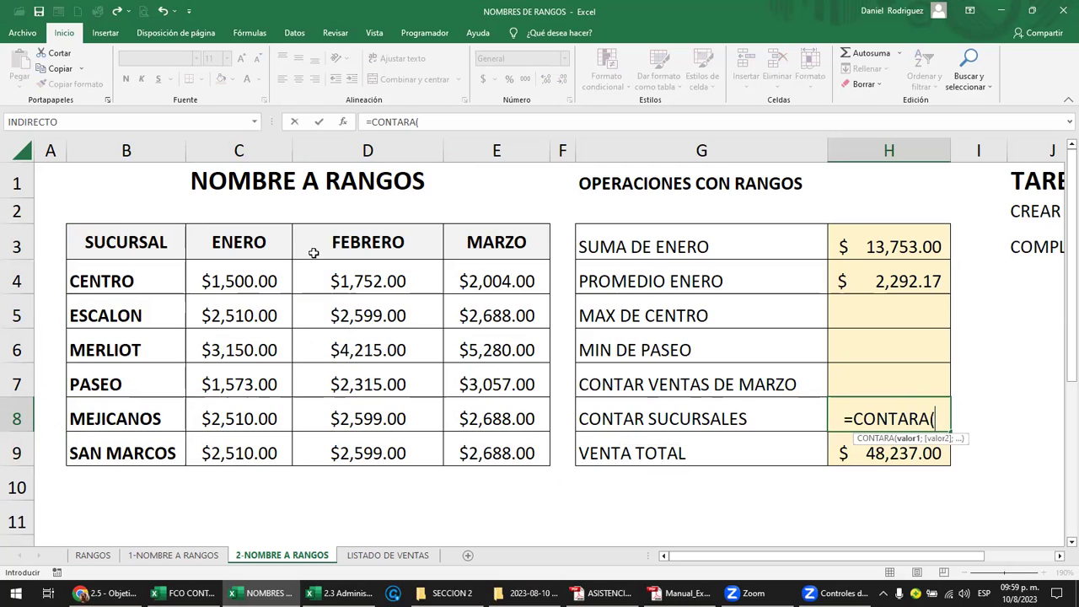
left_click_drag(139, 278, 137, 448)
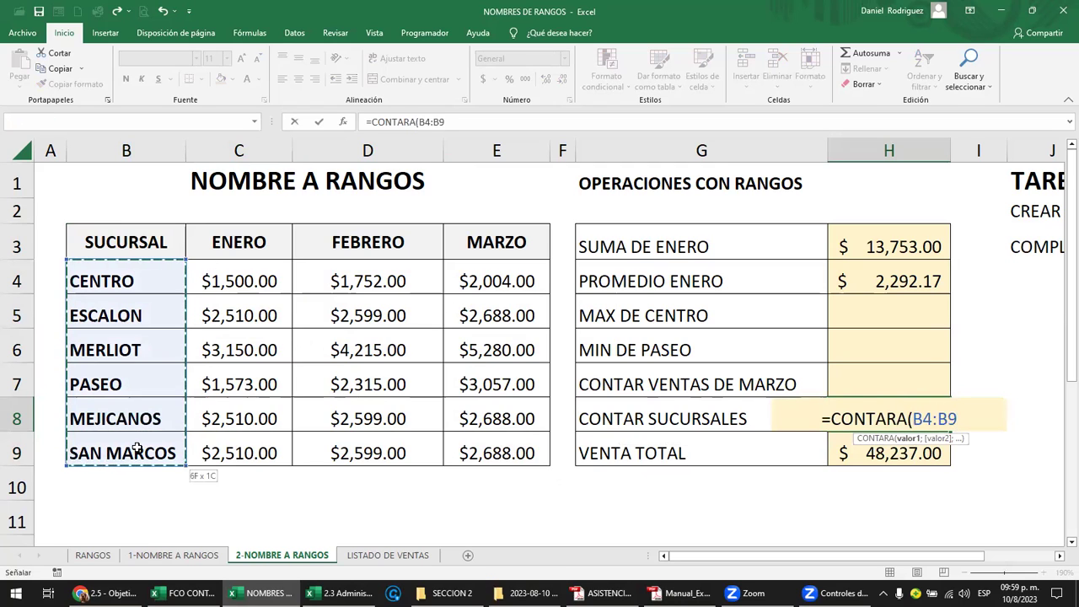
key("ctrl+Return")
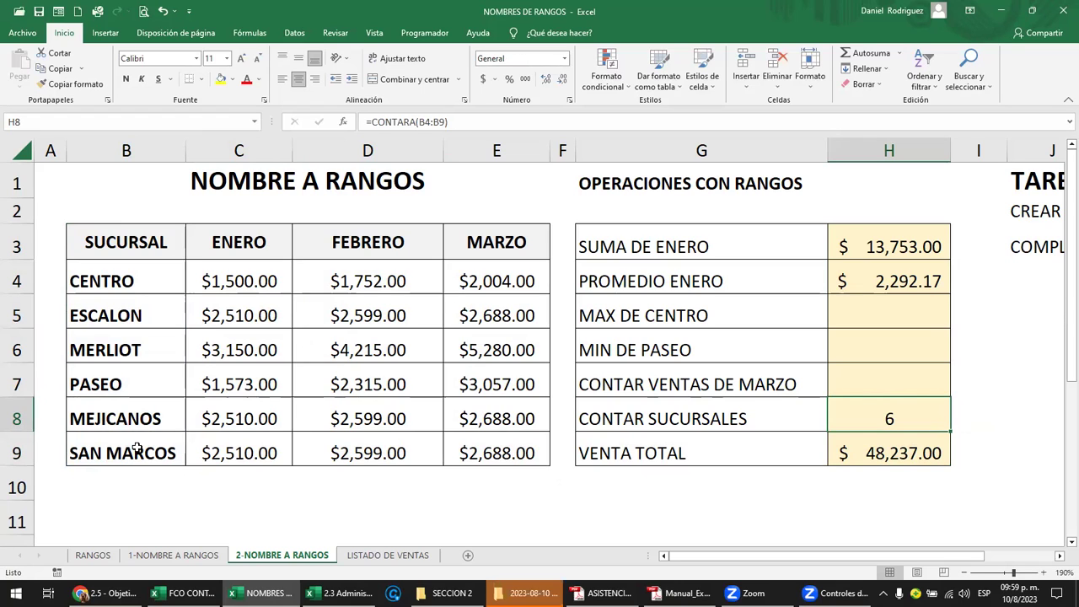
key("Delete")
left_click(127, 542)
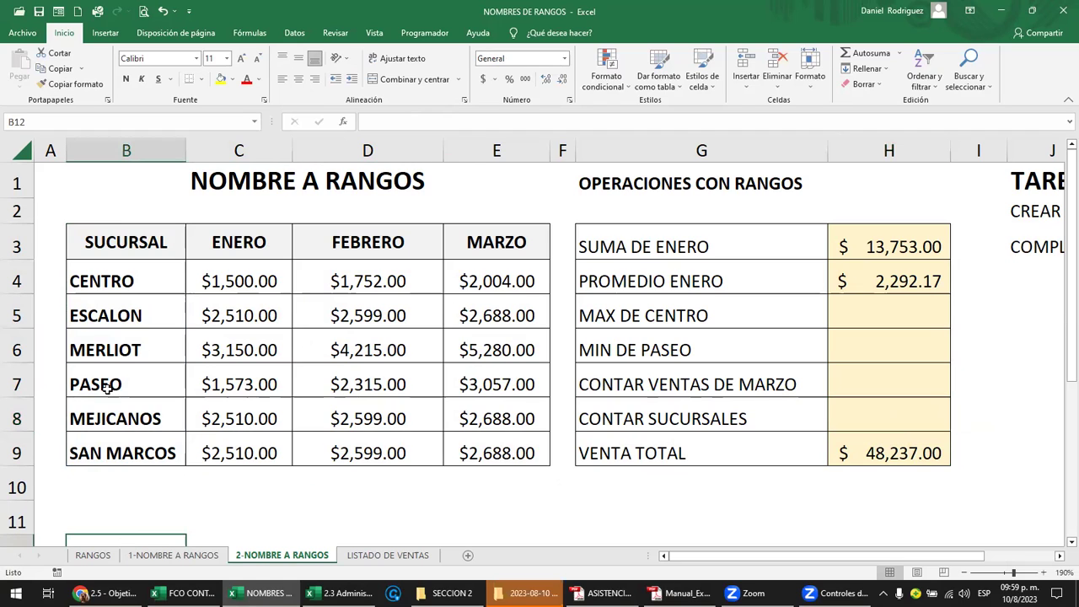
left_click_drag(115, 279, 127, 447)
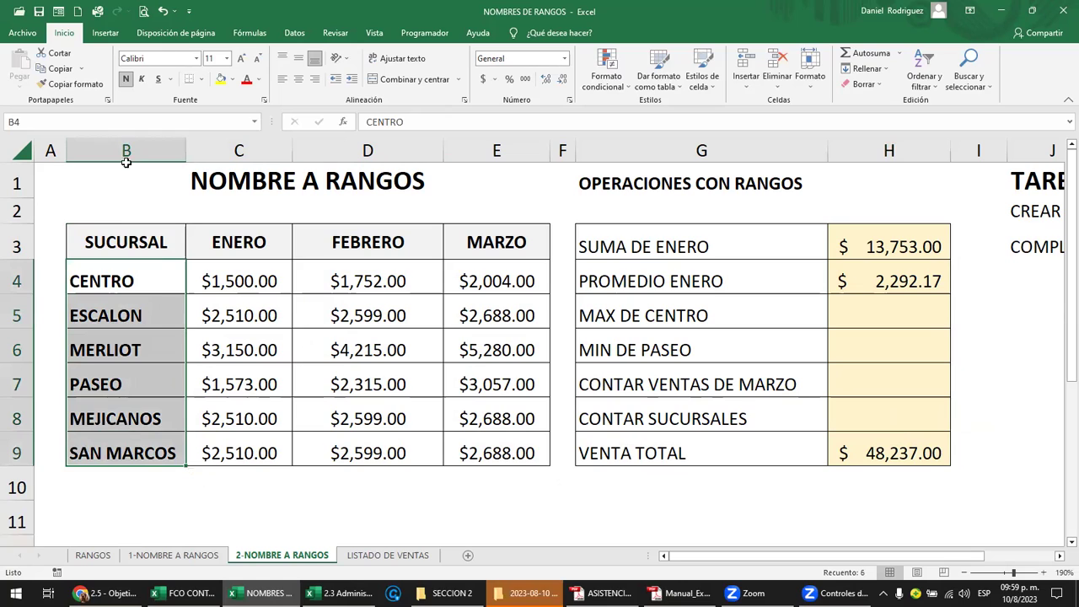
left_click(95, 122)
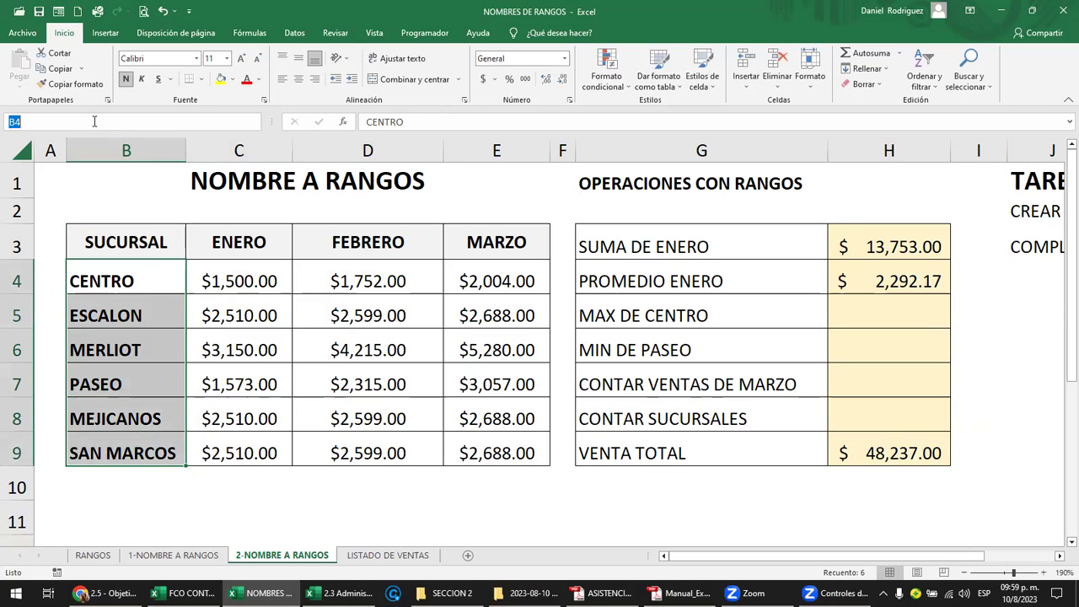
type("N")
key("BackSpace")
type("TIENDAS")
key("Return")
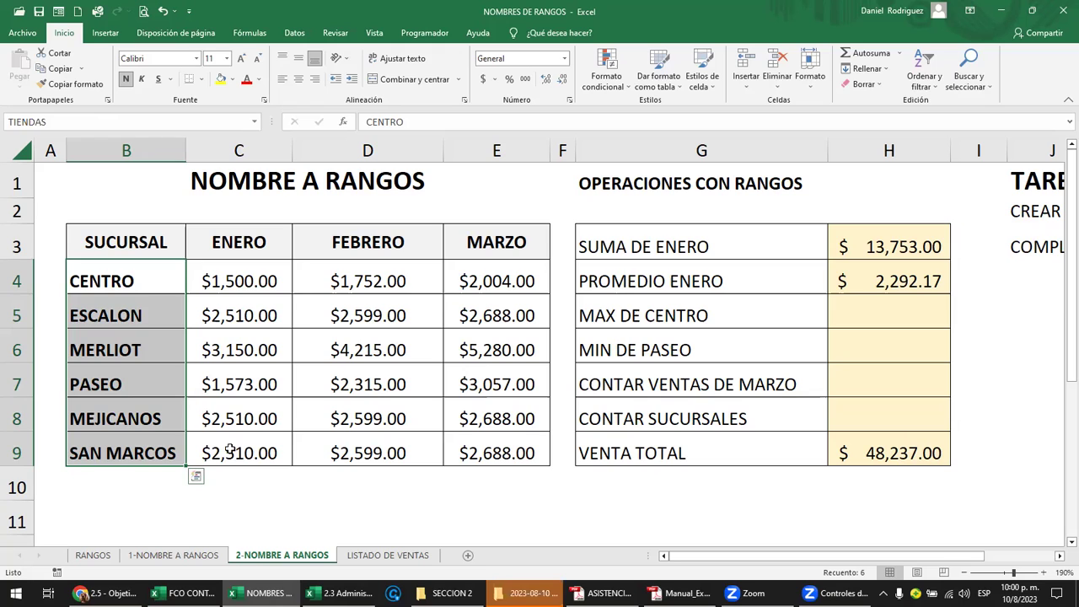
left_click(222, 484)
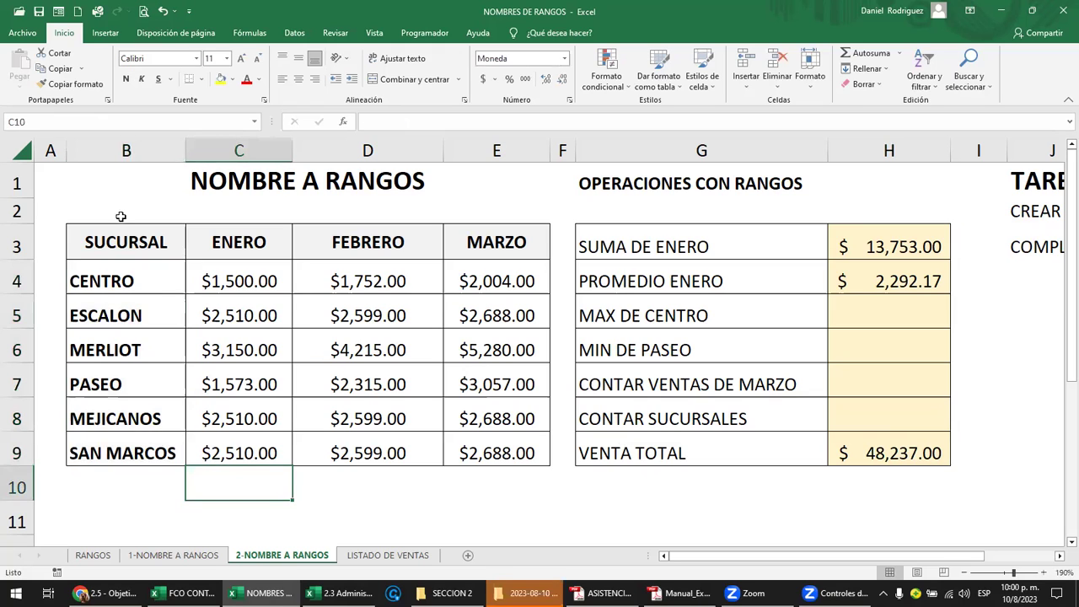
left_click(253, 121)
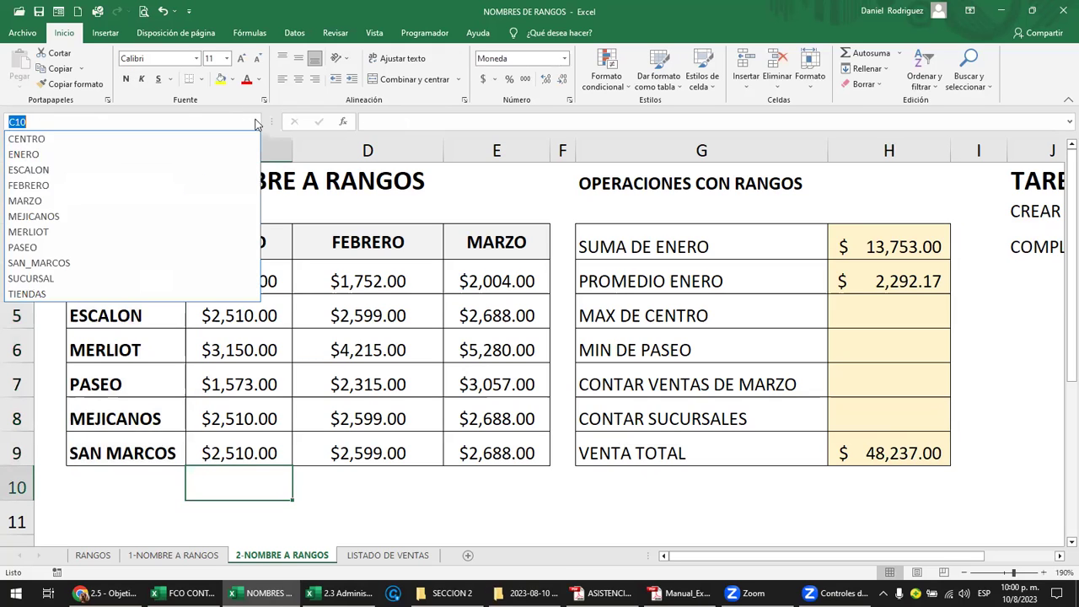
left_click(52, 294)
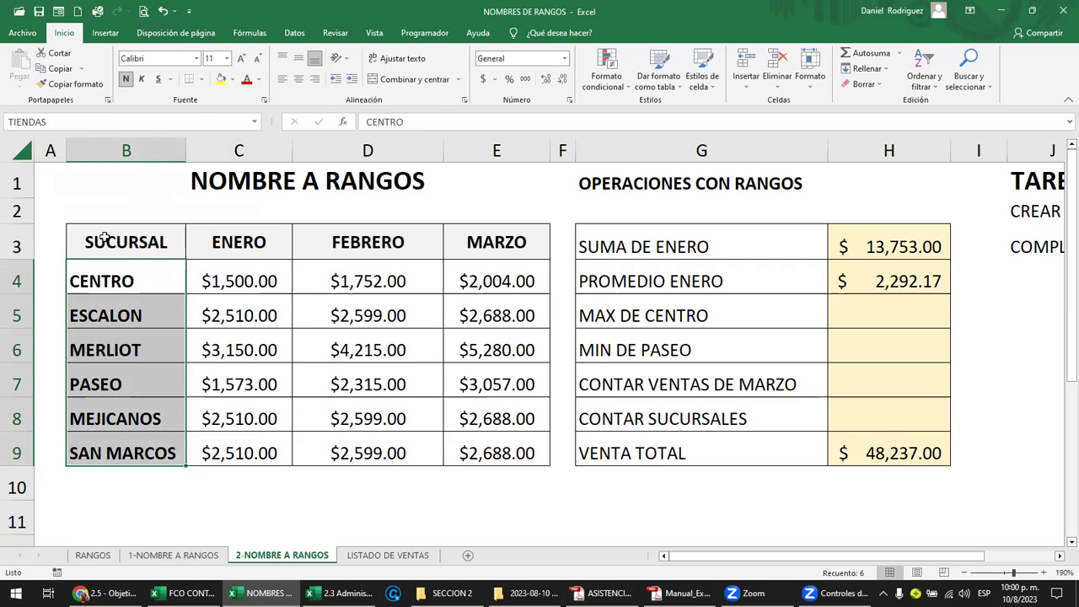
mouse_move(101, 241)
left_mouse_down()
mouse_move(375, 356)
mouse_move(127, 242)
left_mouse_up()
left_click_drag(239, 281, 496, 451)
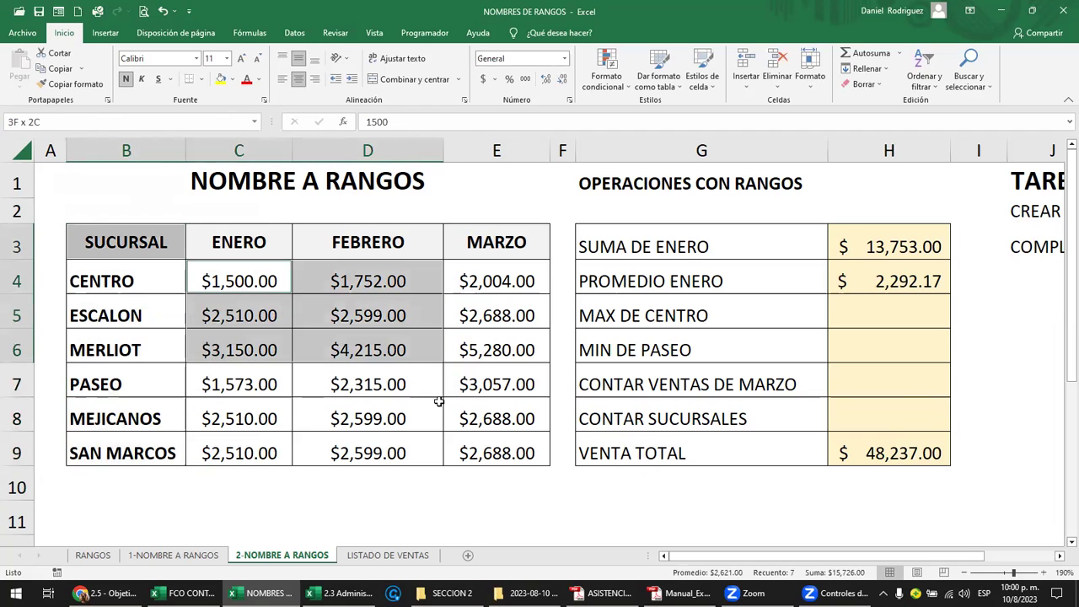
left_click(866, 418)
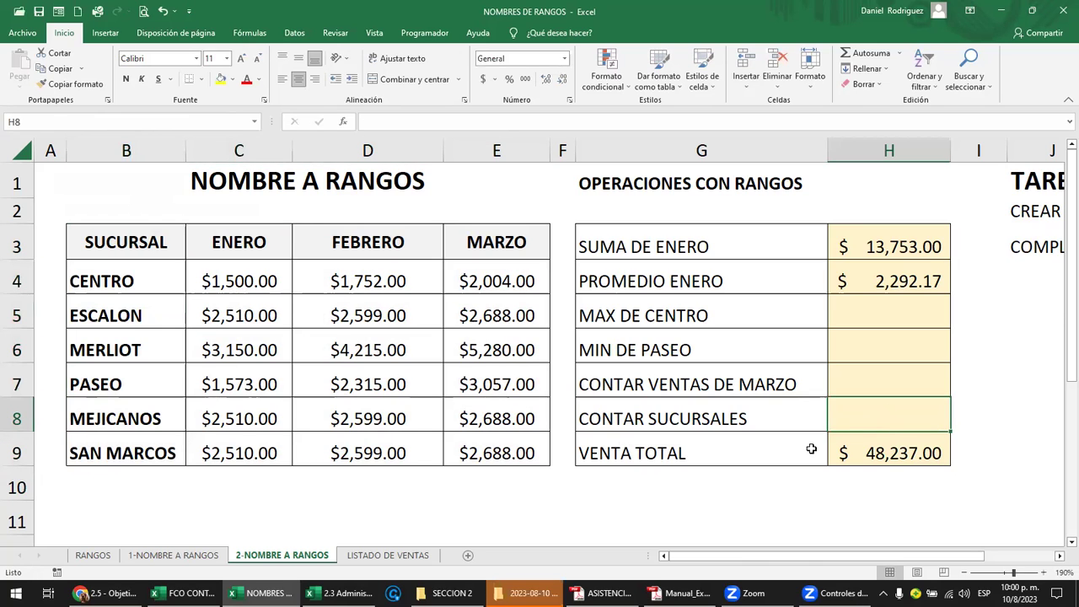
Enter =CONTARA(TIENDAS) in H8 so CONTAR SUCURSALES shows 6.
type("=")
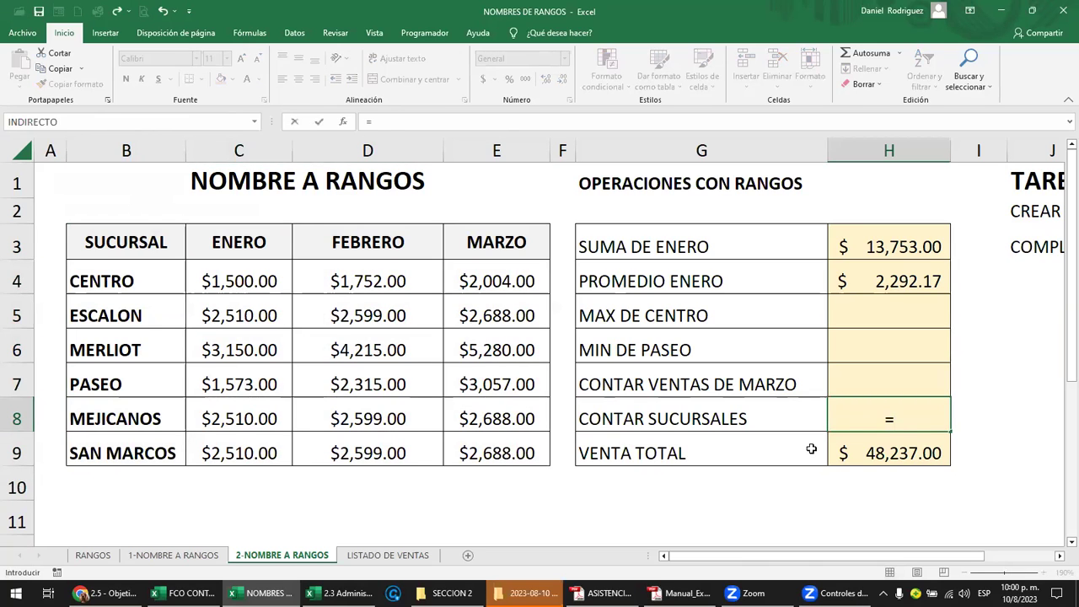
type("CONTARS")
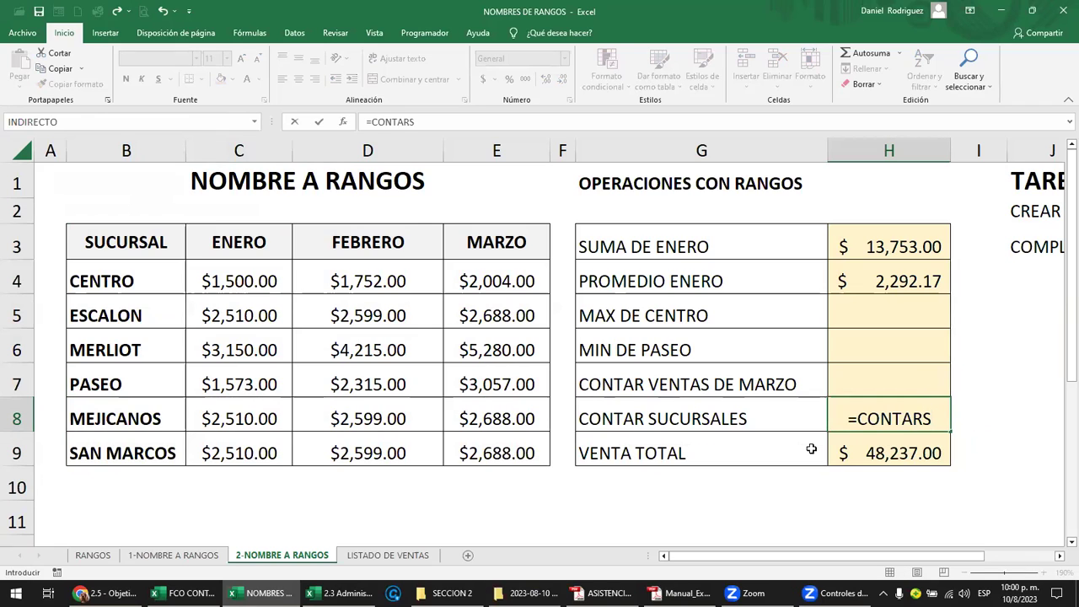
key("BackSpace")
type("A")
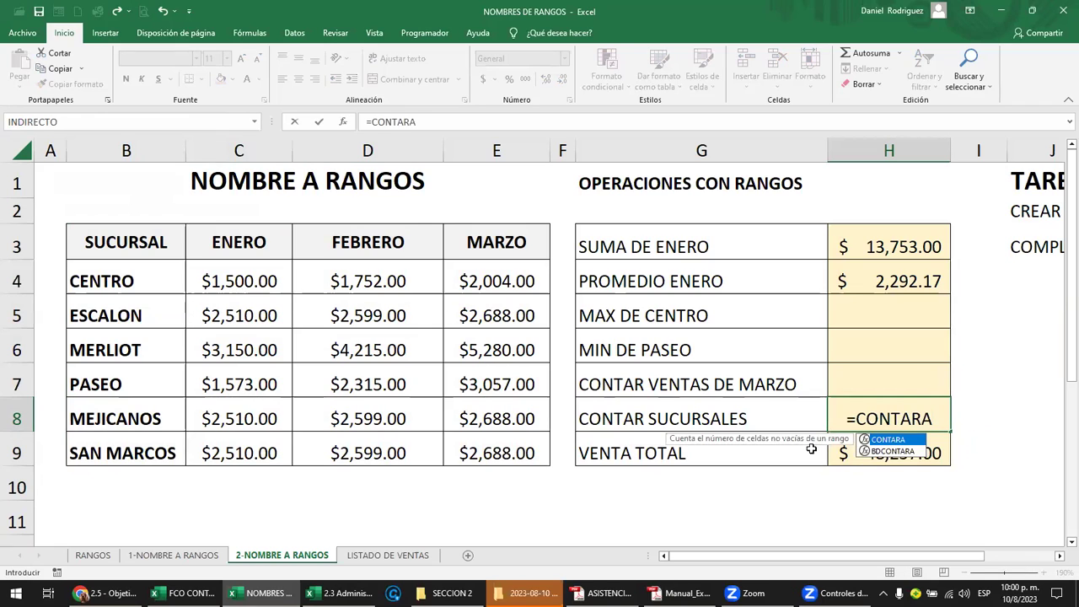
type("(")
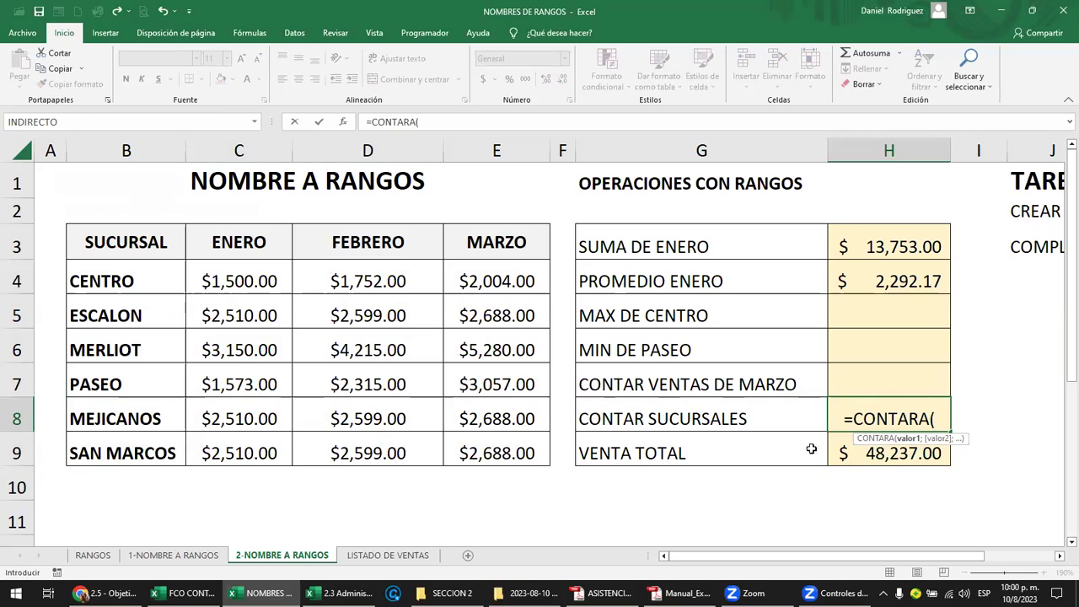
type("TIE")
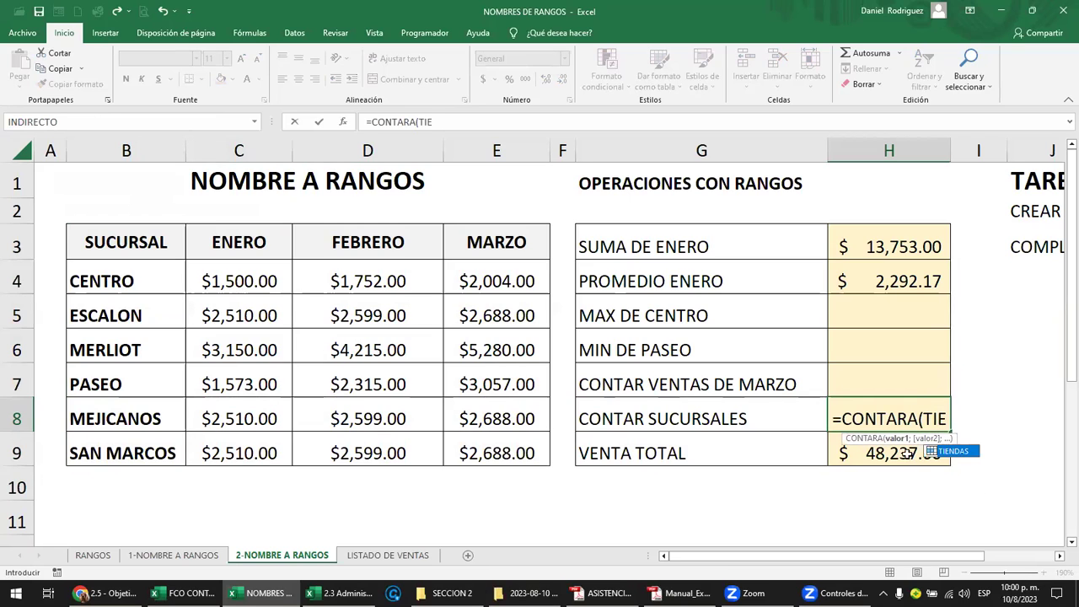
double_click(951, 451)
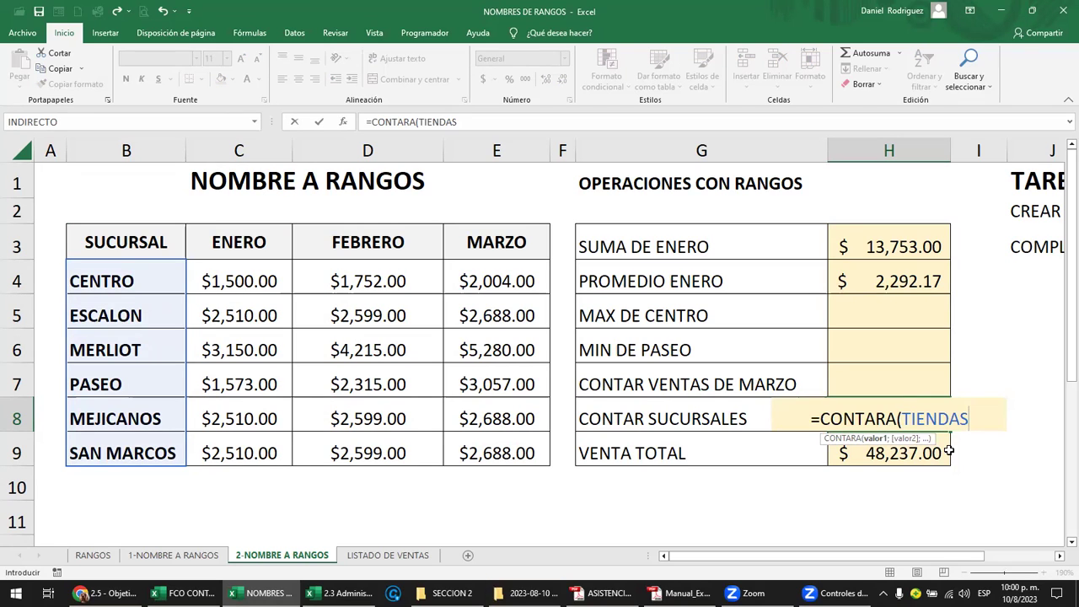
key("Return")
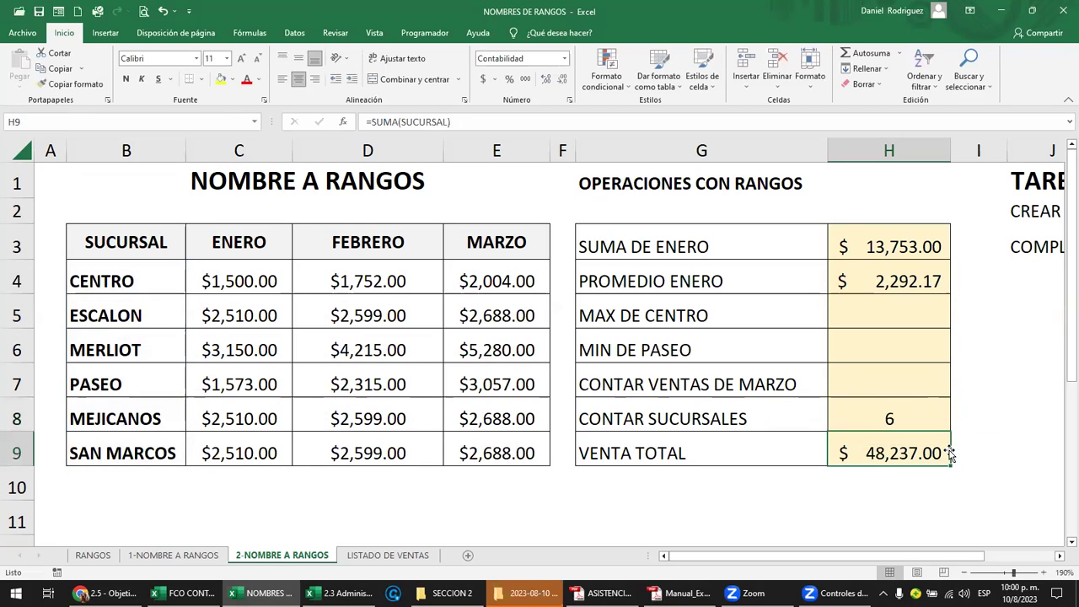
left_click_drag(113, 347, 504, 354)
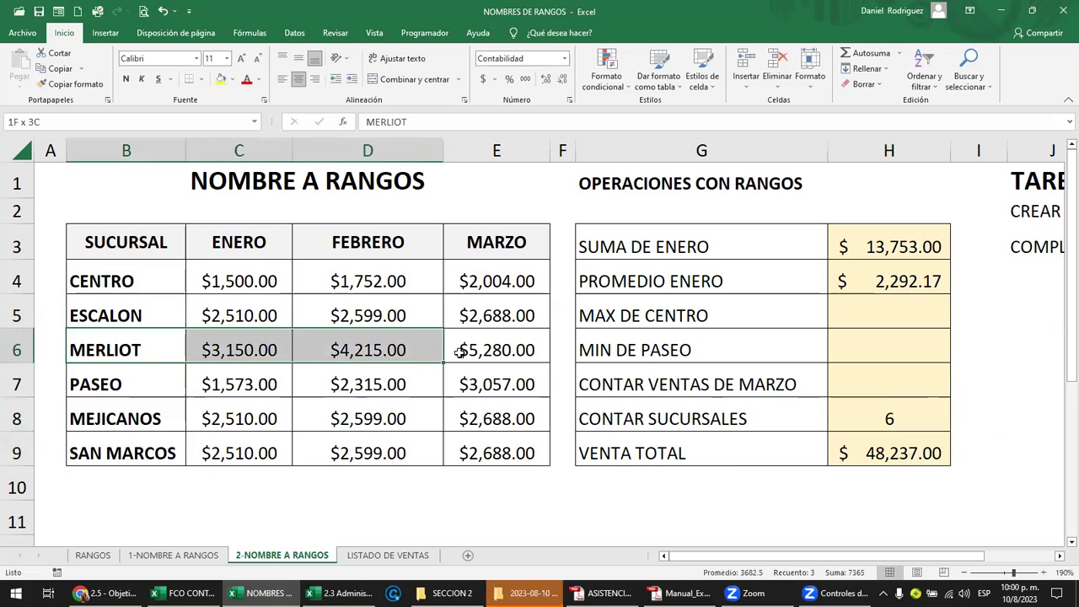
key("Delete")
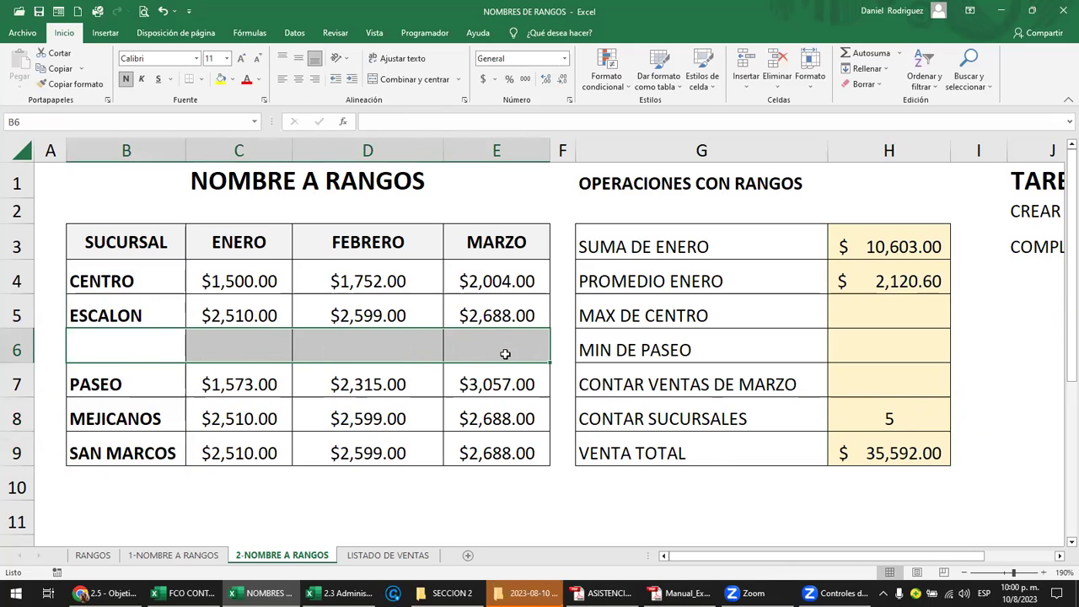
key("ctrl+z")
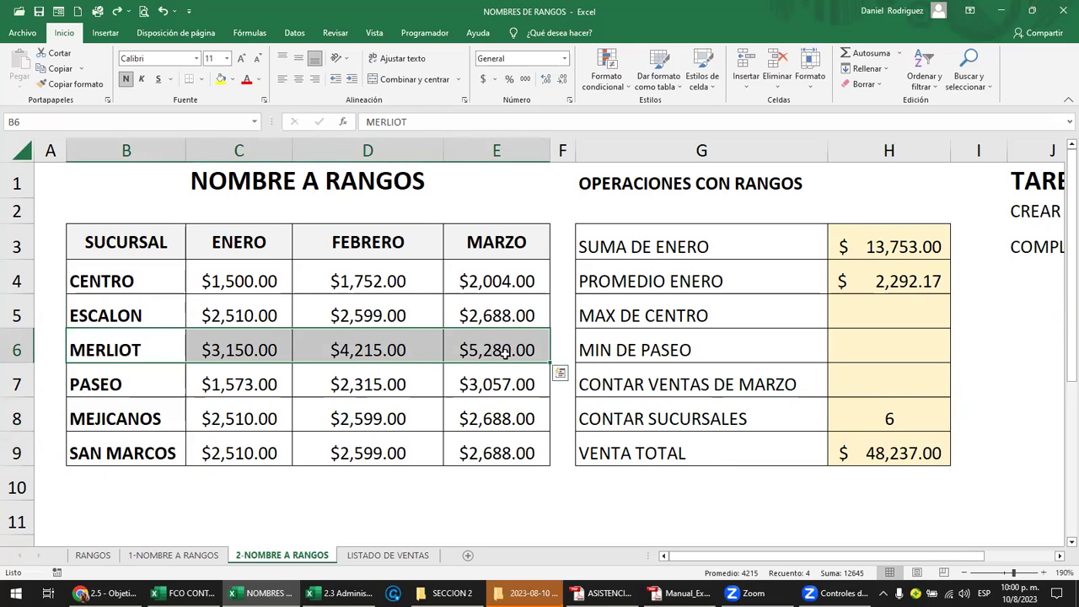
key("Right")
key("Left")
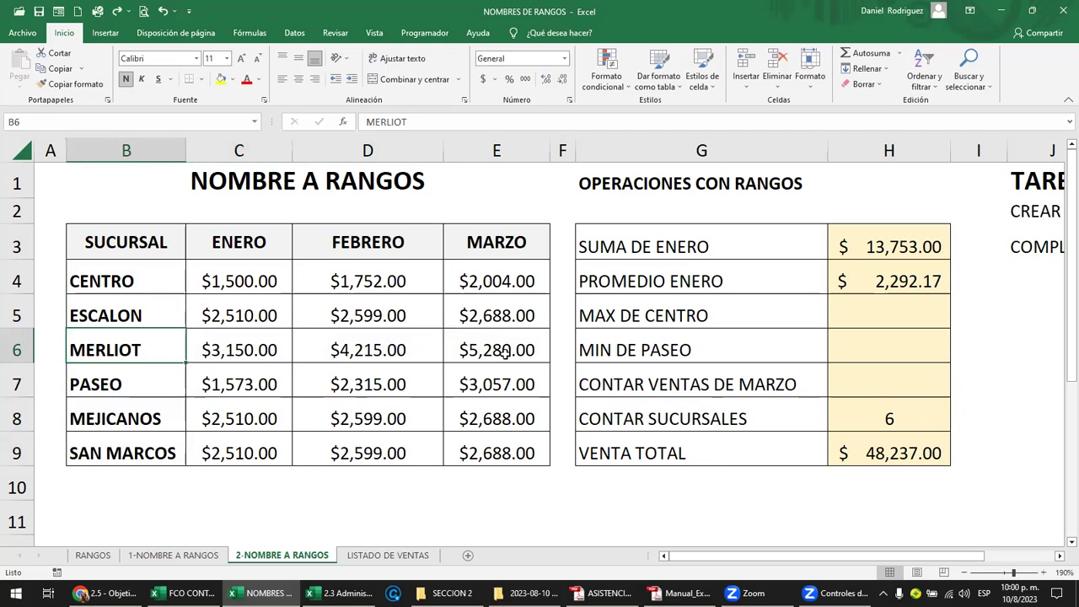
key("Delete")
key("Right")
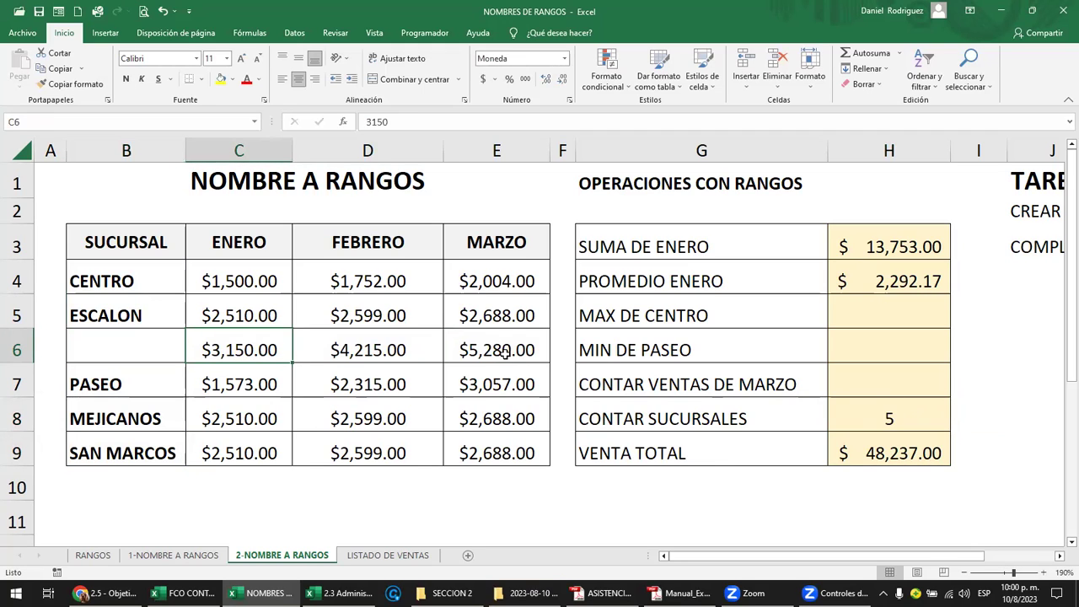
key("shift+Right")
key("shift+Right")
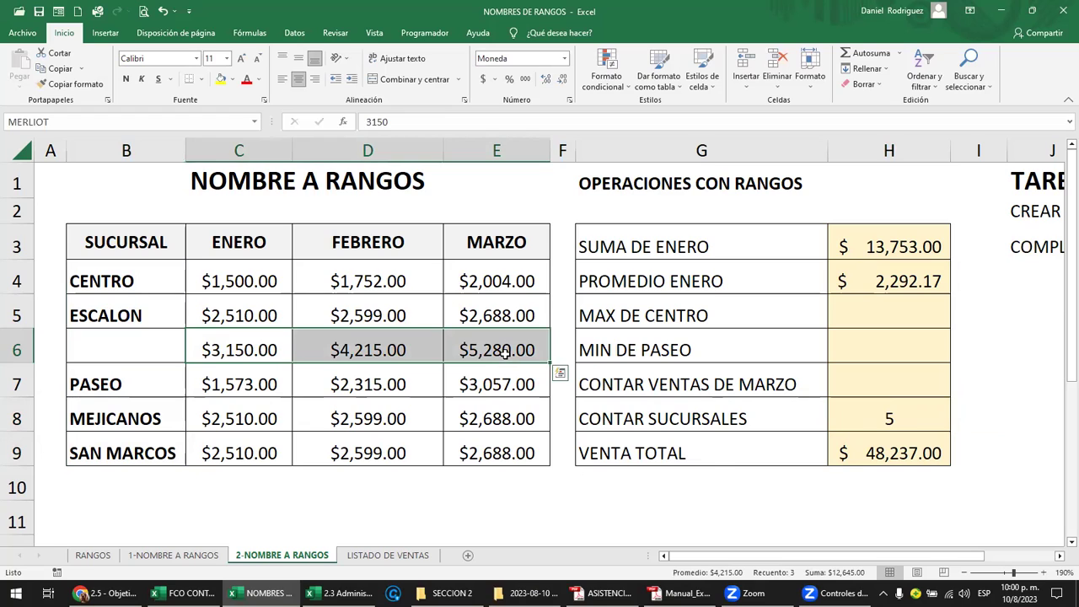
left_click(130, 355)
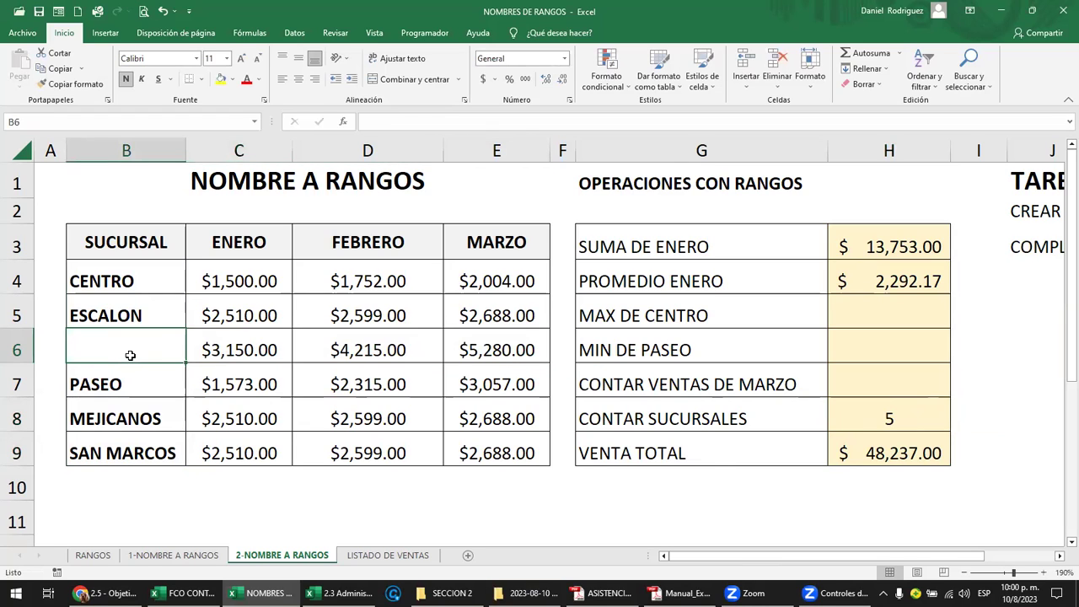
left_click(893, 419)
key("ctrl+z")
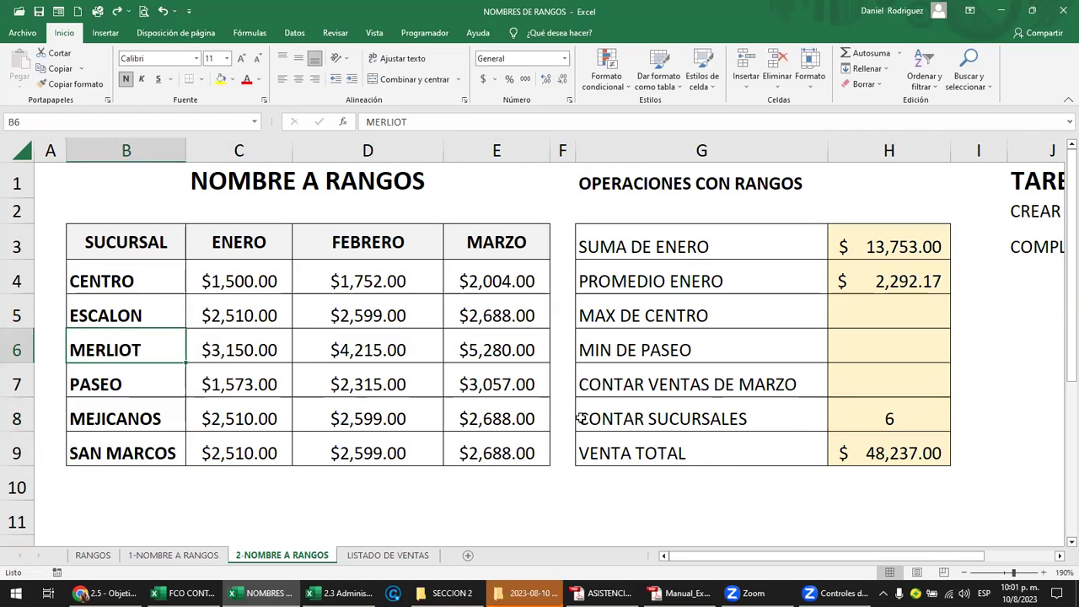
mouse_move(159, 243)
left_mouse_down()
mouse_move(375, 305)
mouse_move(477, 456)
left_mouse_up()
left_click(139, 243)
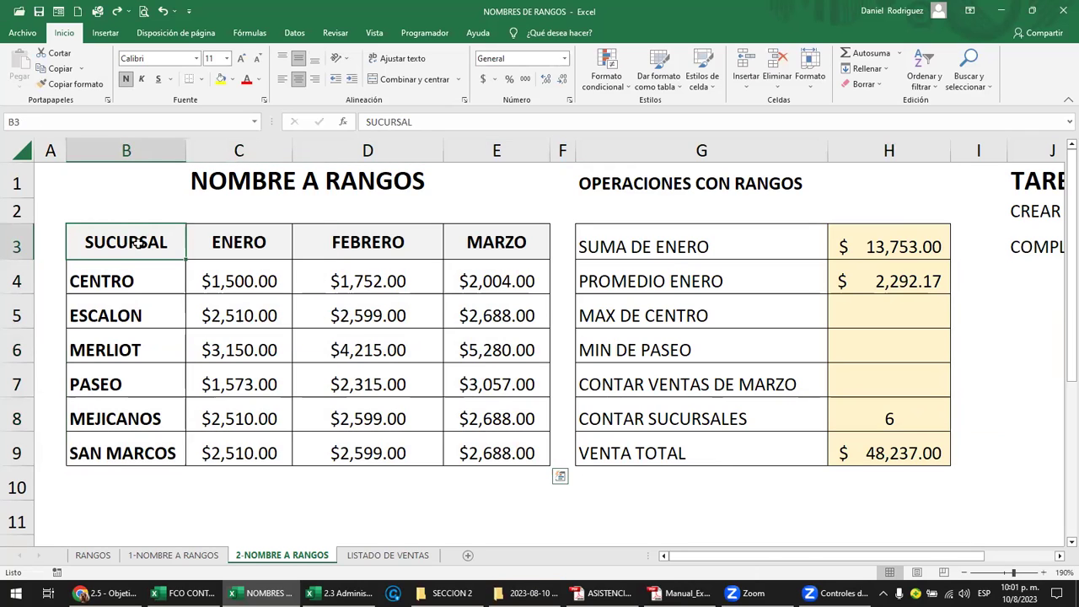
left_click(143, 280)
left_click_drag(145, 295, 144, 441)
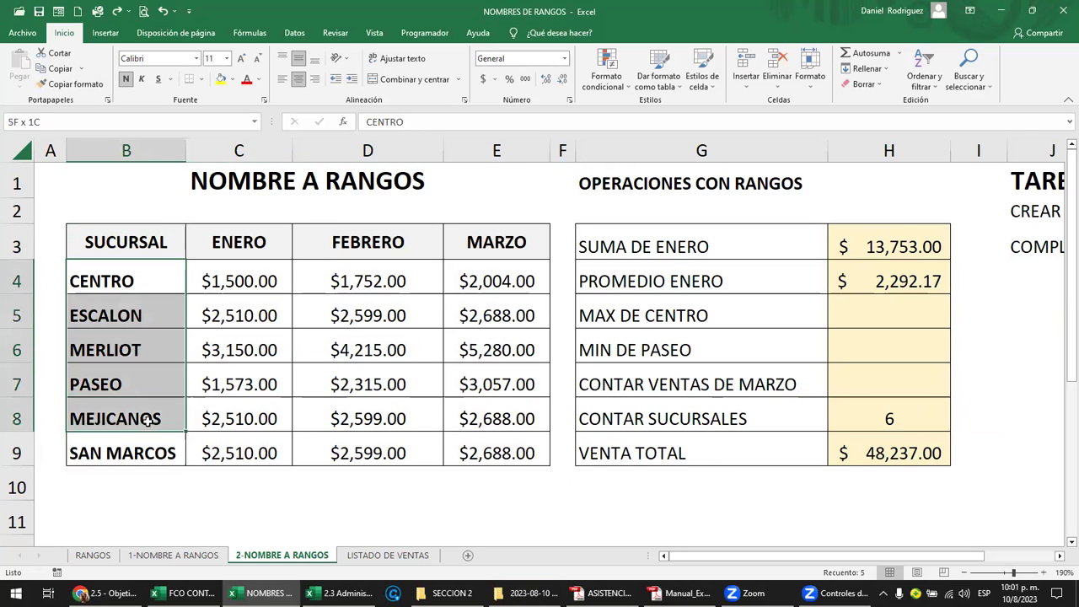
left_click(268, 295)
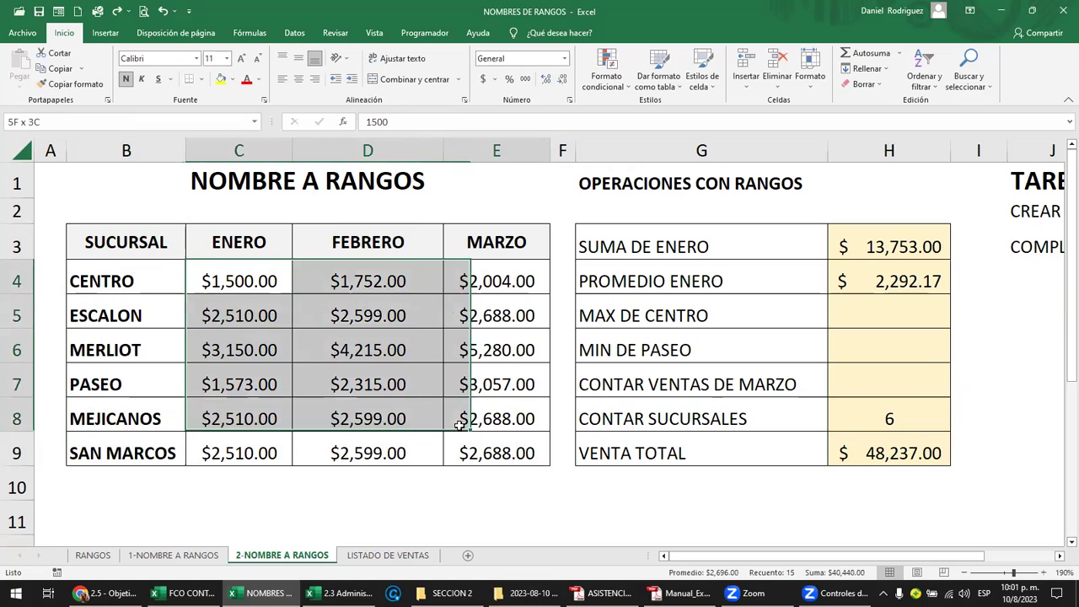
left_click_drag(270, 301, 478, 445)
left_click(115, 279)
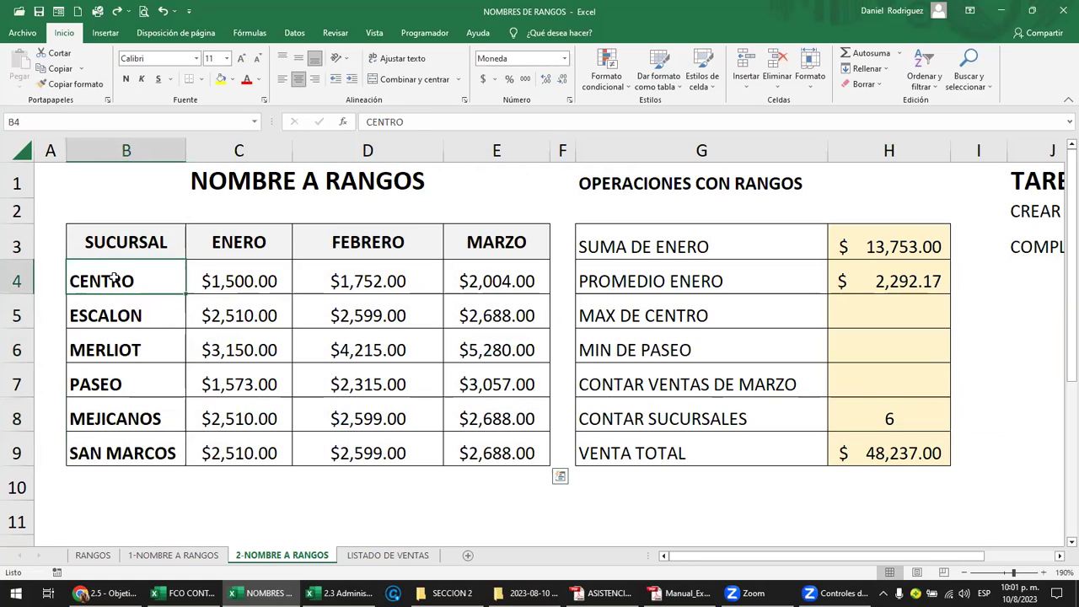
mouse_move(115, 291)
left_mouse_down()
mouse_move(140, 427)
mouse_move(129, 423)
left_mouse_up()
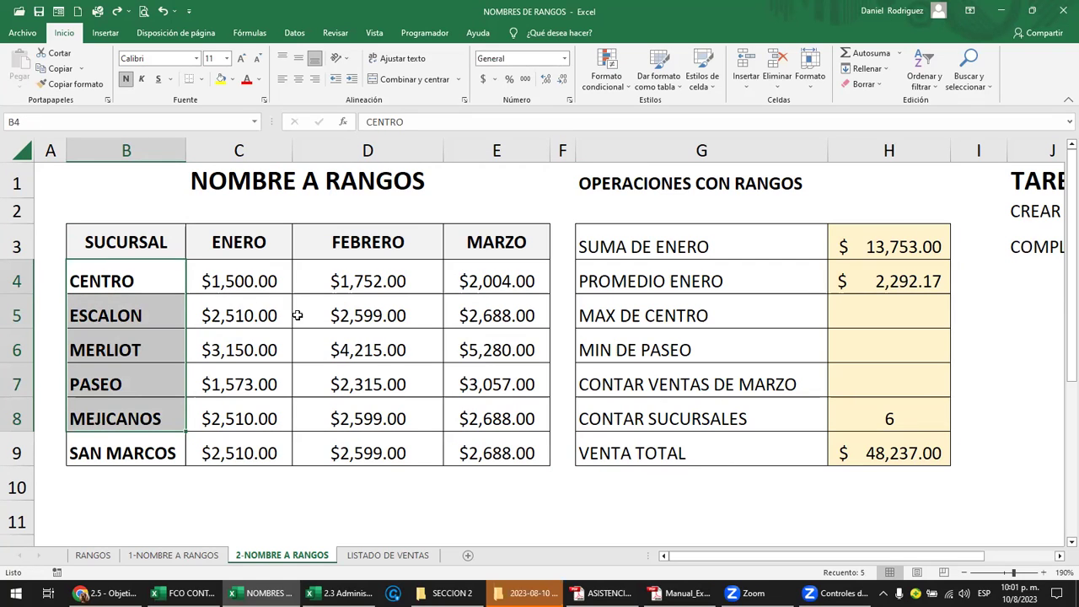
left_click(357, 244)
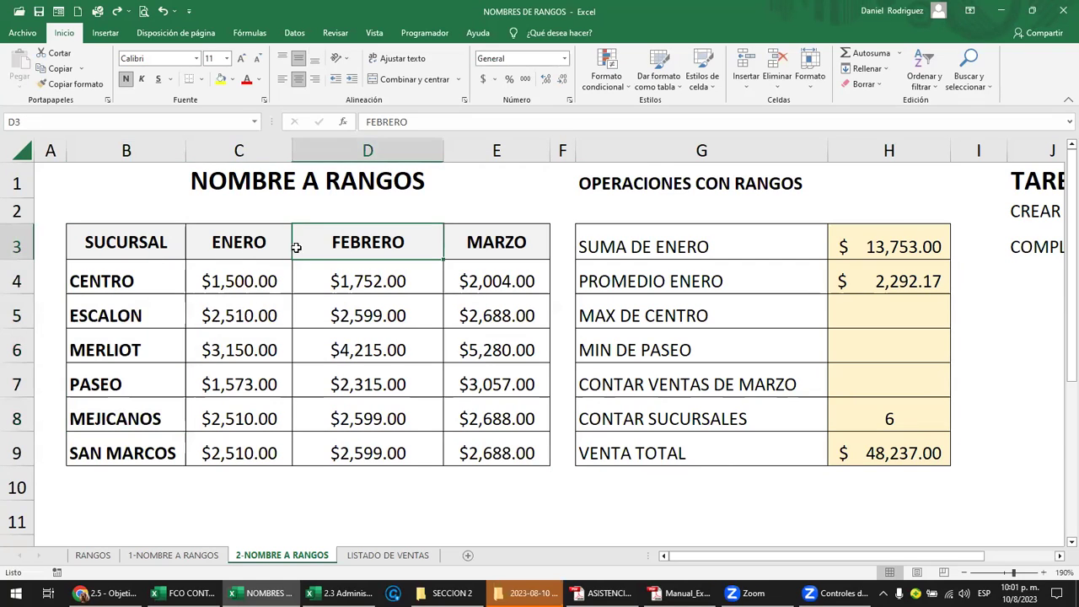
Insert an empty column F, move the SUCURSAL branch names into it after MARZO, and widen it.
left_click(561, 150)
right_click(562, 154)
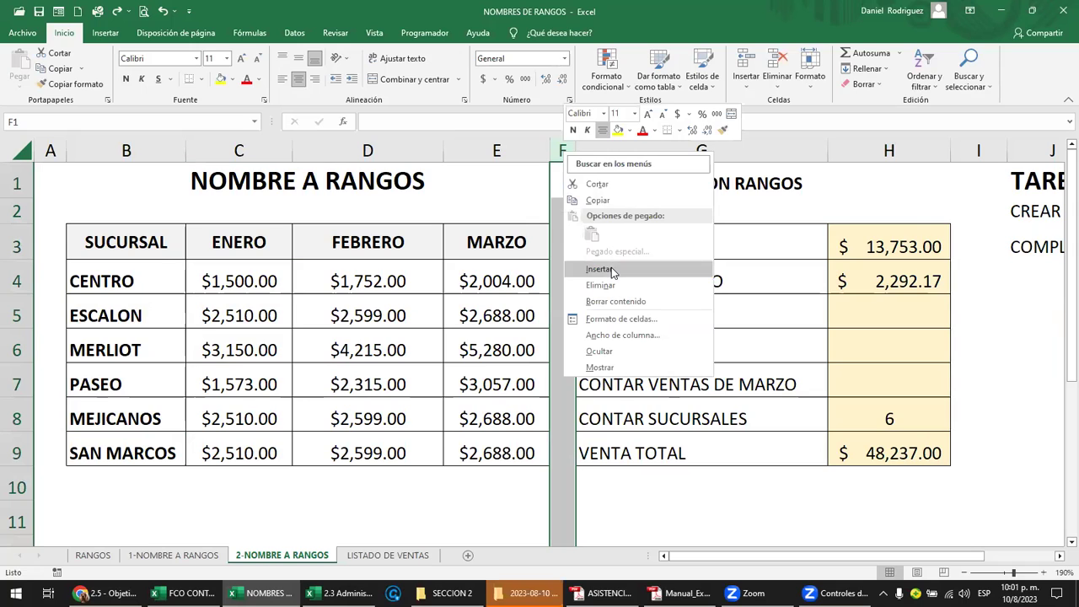
left_click(613, 272)
mouse_move(133, 240)
left_mouse_down()
mouse_move(156, 405)
mouse_move(146, 456)
mouse_move(614, 456)
left_mouse_up()
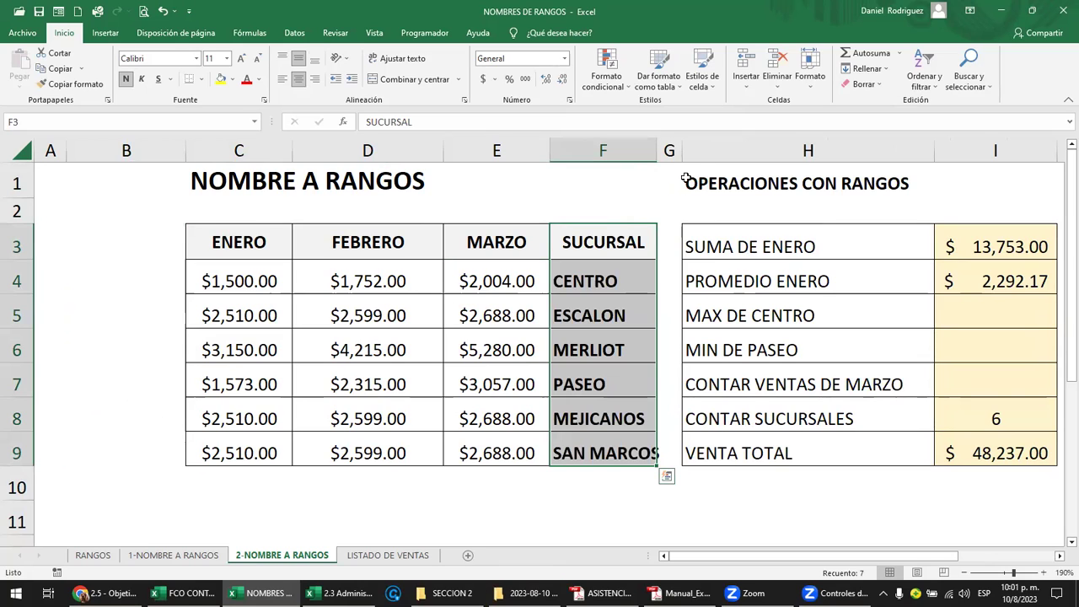
left_click_drag(656, 149, 682, 150)
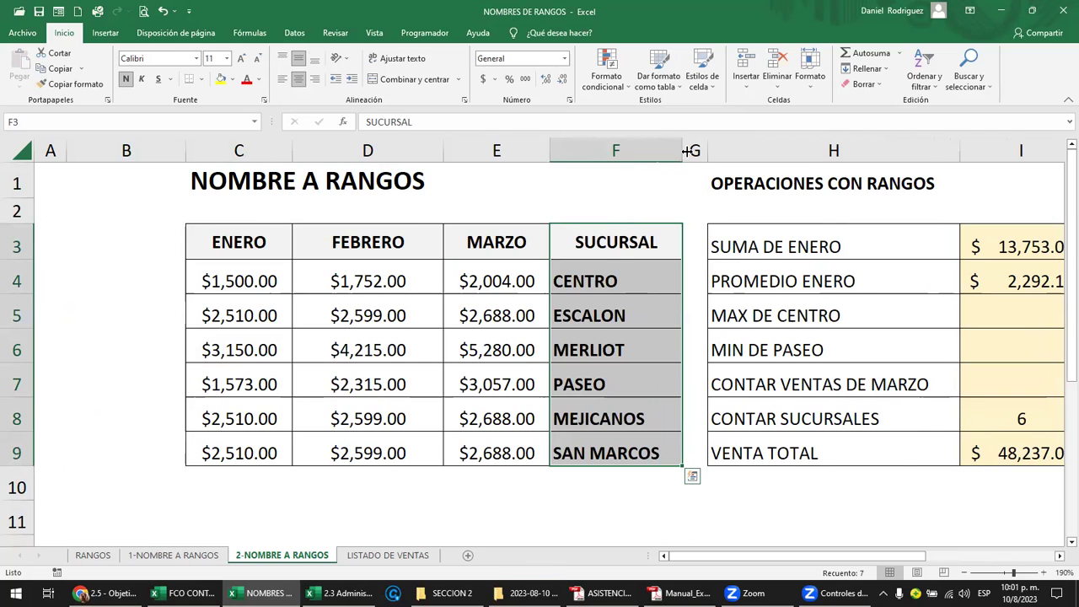
left_click(240, 250)
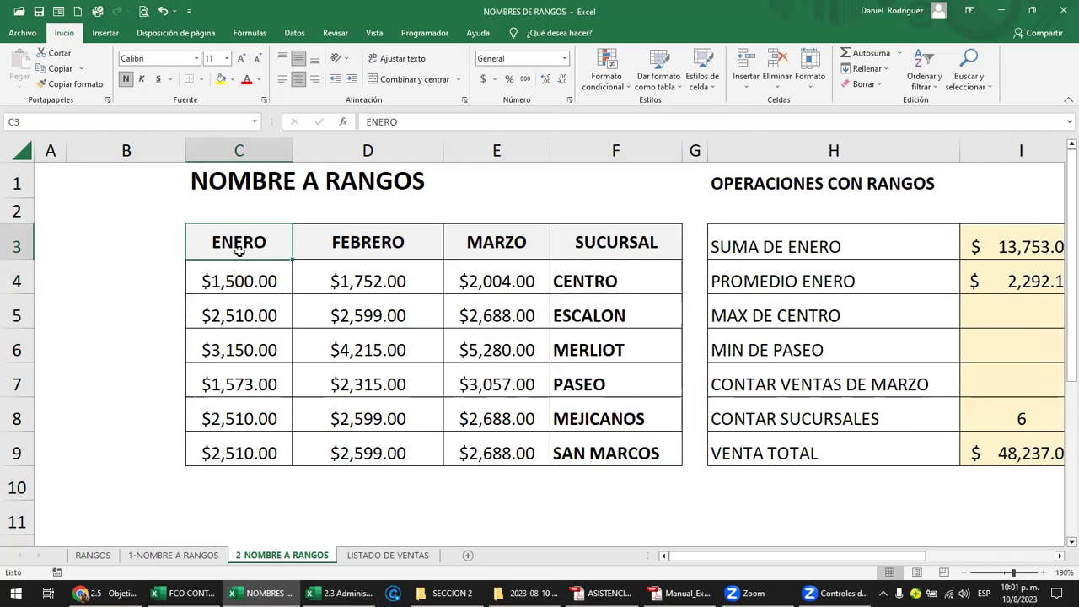
key("ctrl+a")
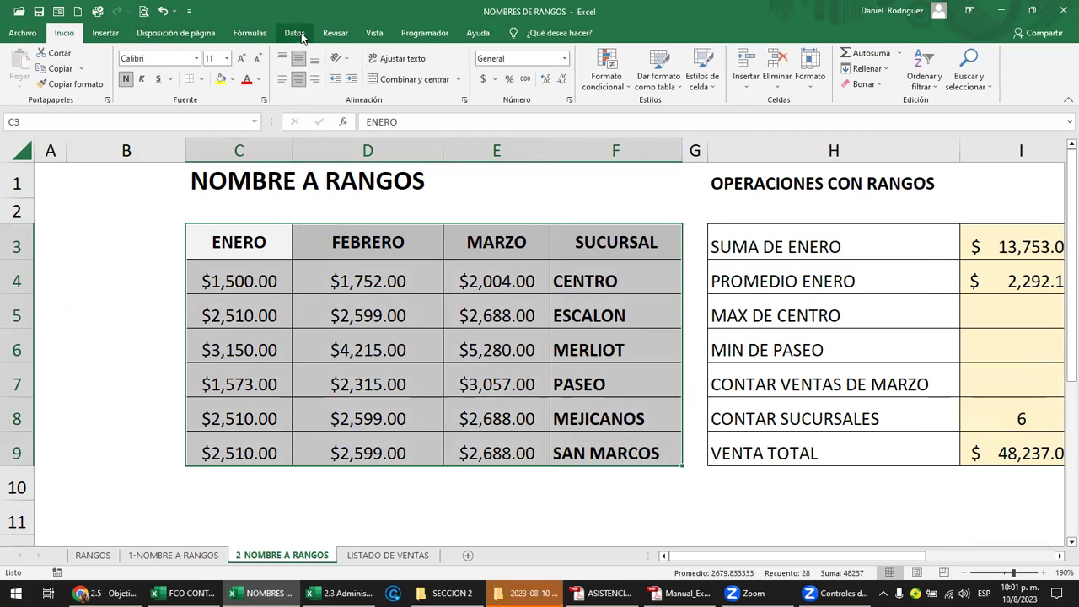
left_click(250, 32)
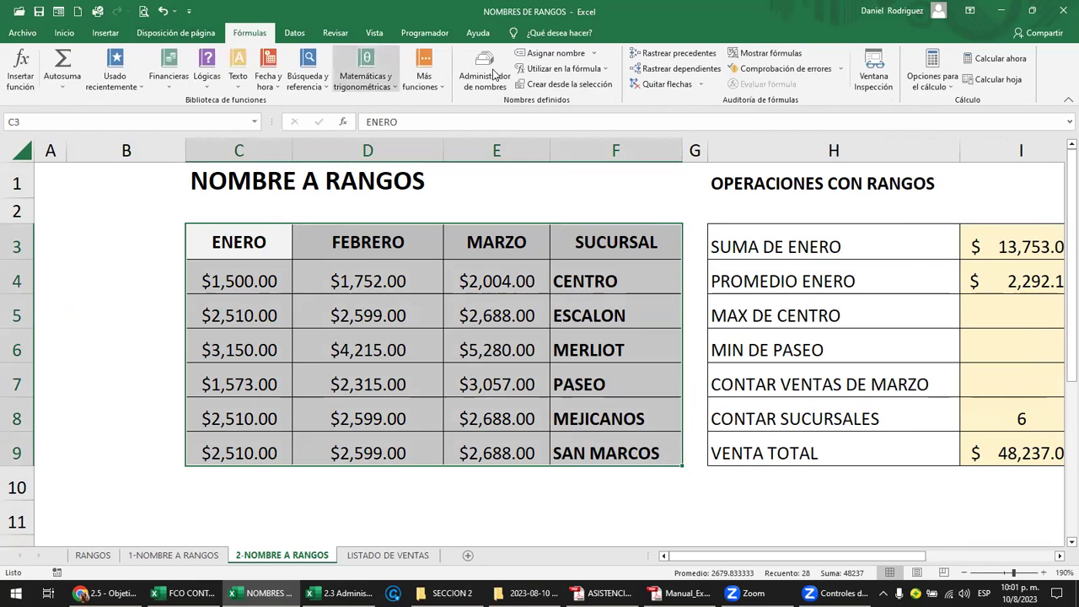
left_click(578, 84)
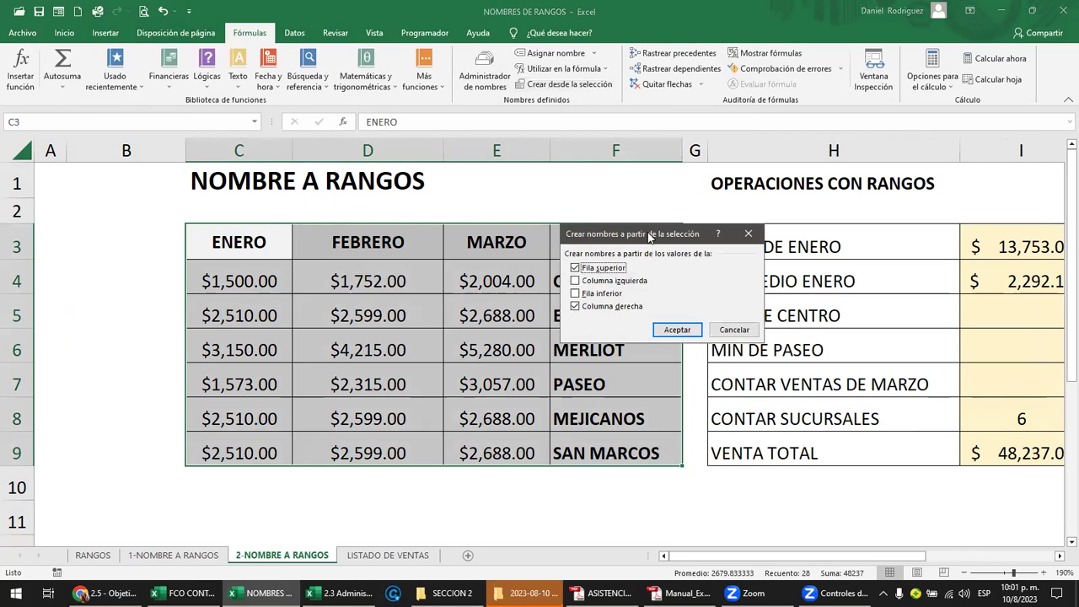
left_click_drag(649, 239, 778, 221)
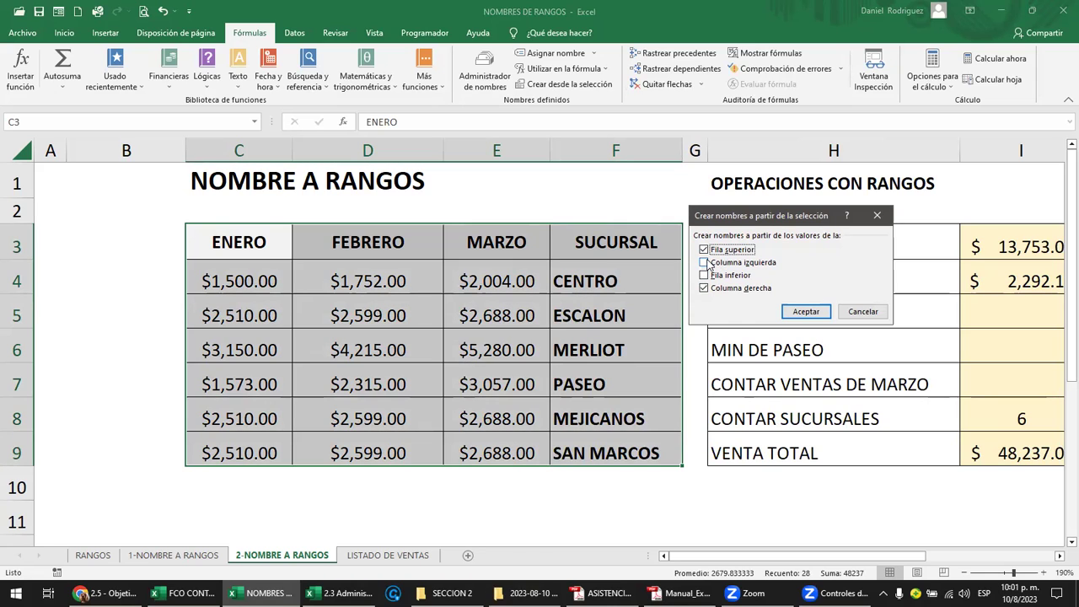
left_click(863, 311)
Move the ENERO–SUCURSAL header row down into row 10 below the sales data.
left_click_drag(262, 243, 582, 254)
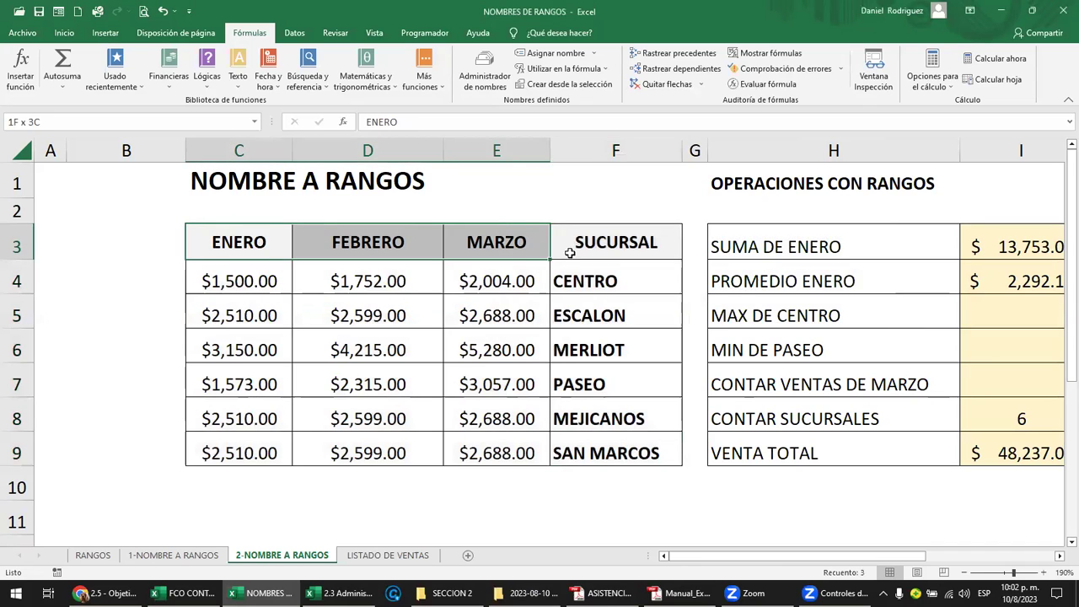
key("ctrl+c")
key("Down")
key("Down")
key("Down")
key("Down")
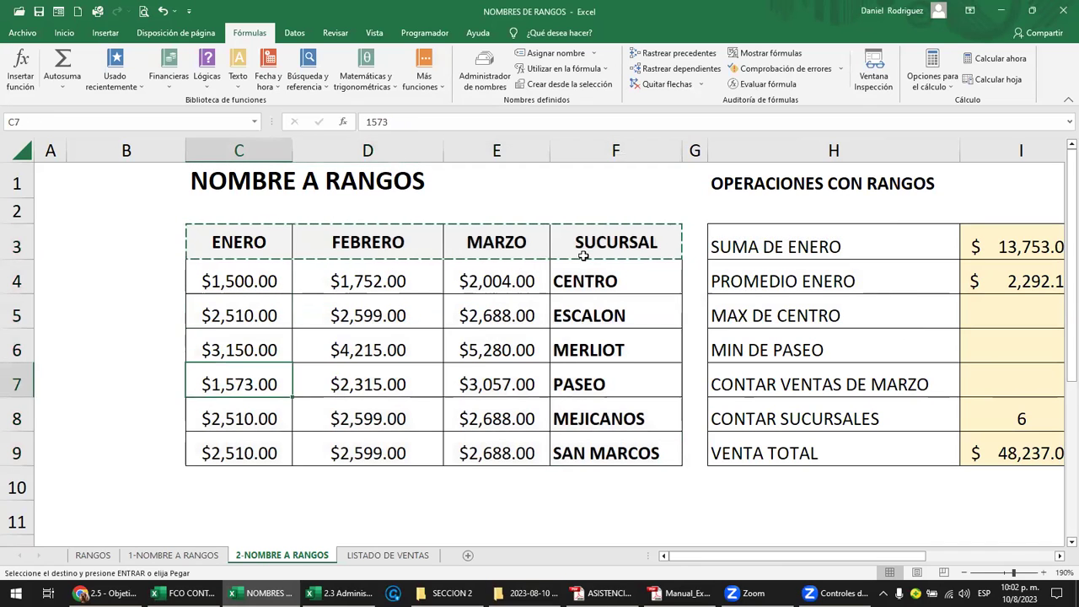
key("Down")
key("Down")
key("Down")
key("ctrl+v")
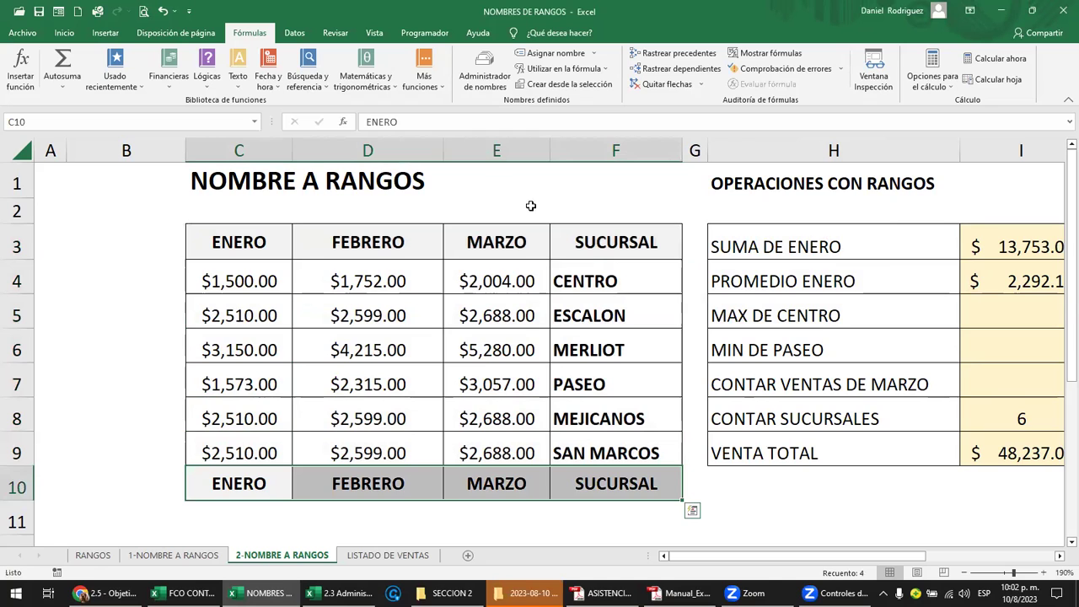
key("ctrl+z")
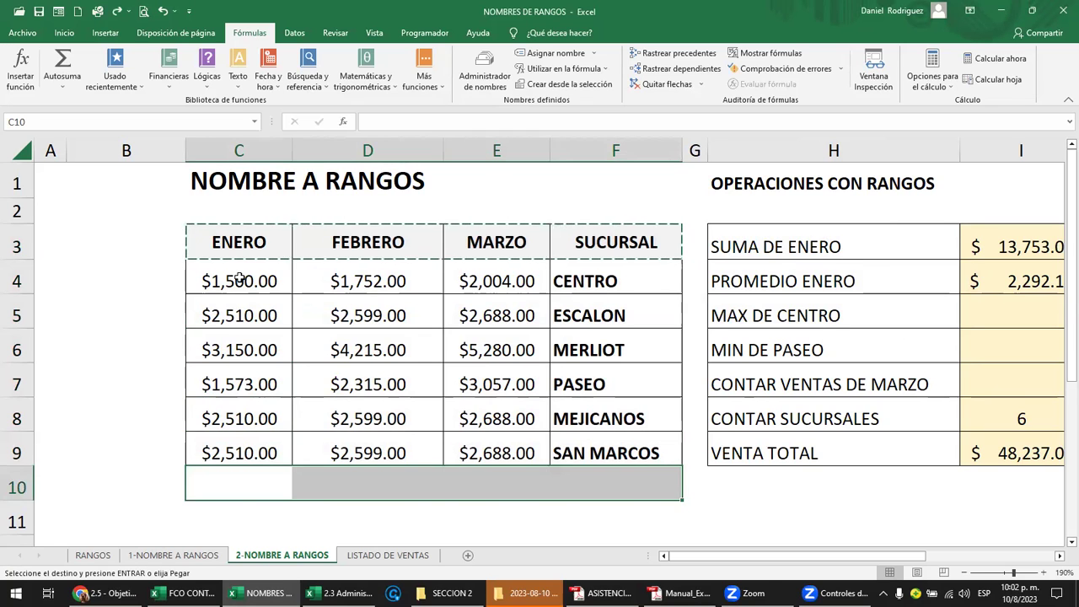
key("ctrl+c")
key("Down")
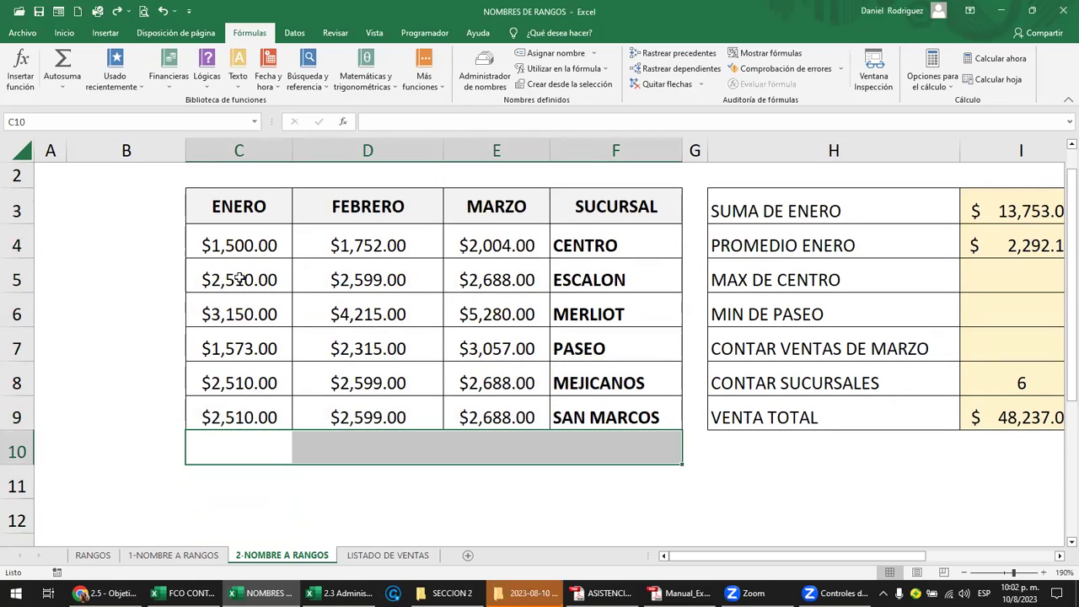
key("Up")
key("Up")
key("Up")
key("Up")
key("Up")
key("Up")
key("Up")
key("shift+Right")
key("shift+Right")
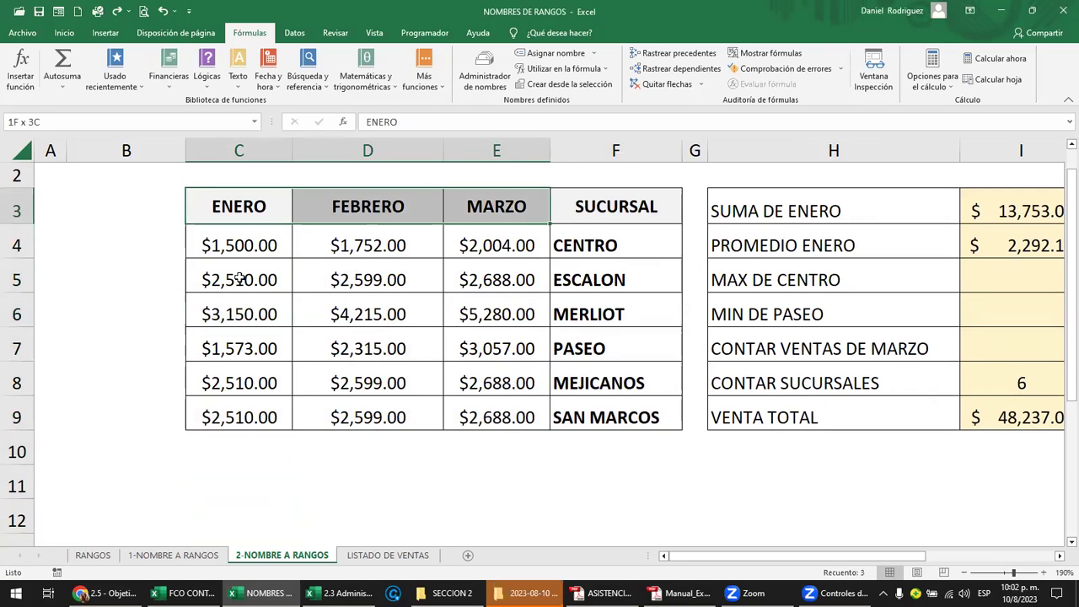
key("shift+Right")
key("ctrl+c")
key("Down")
key("Down")
key("Down")
key("Down")
key("Down")
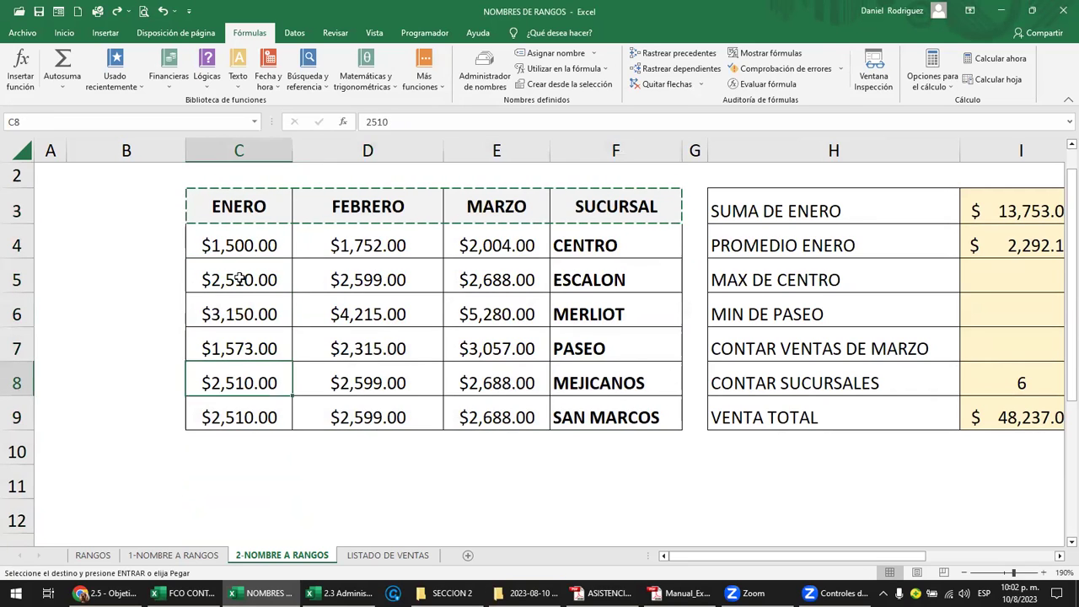
key("Down")
key("Down")
key("ctrl+v")
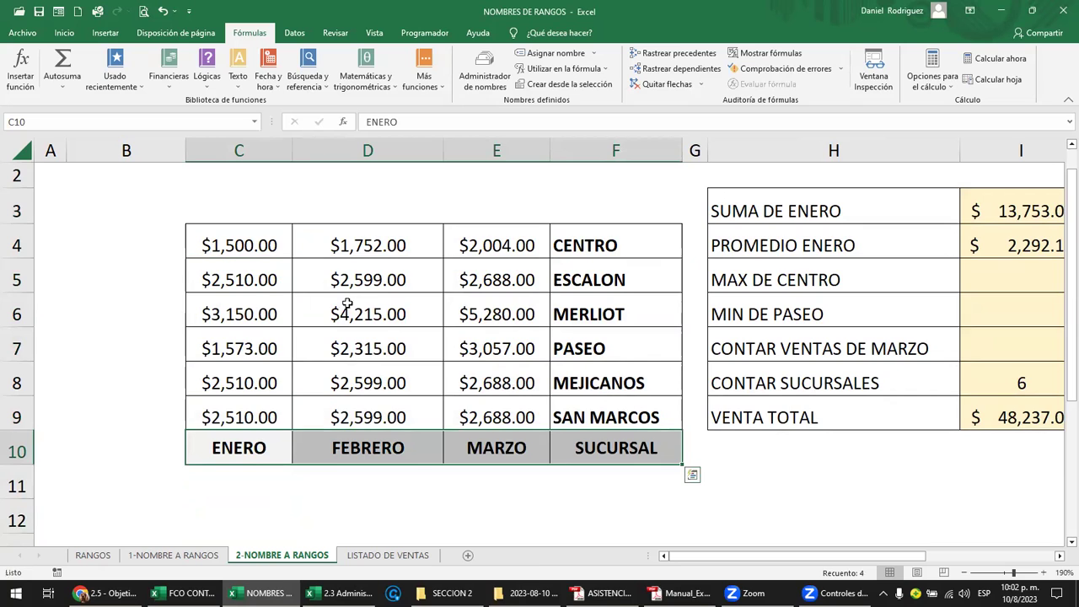
Create range names from C4:F10 using the bottom row and right column.
scroll(315, 286, "up", 1)
left_click(250, 278)
left_click_drag(244, 282, 641, 485)
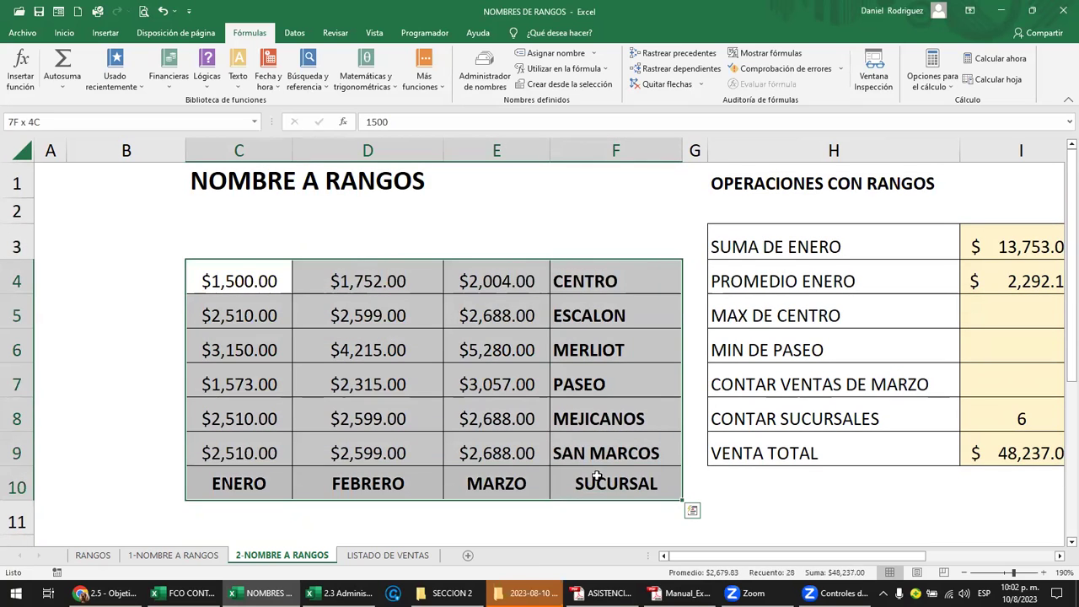
left_click(570, 84)
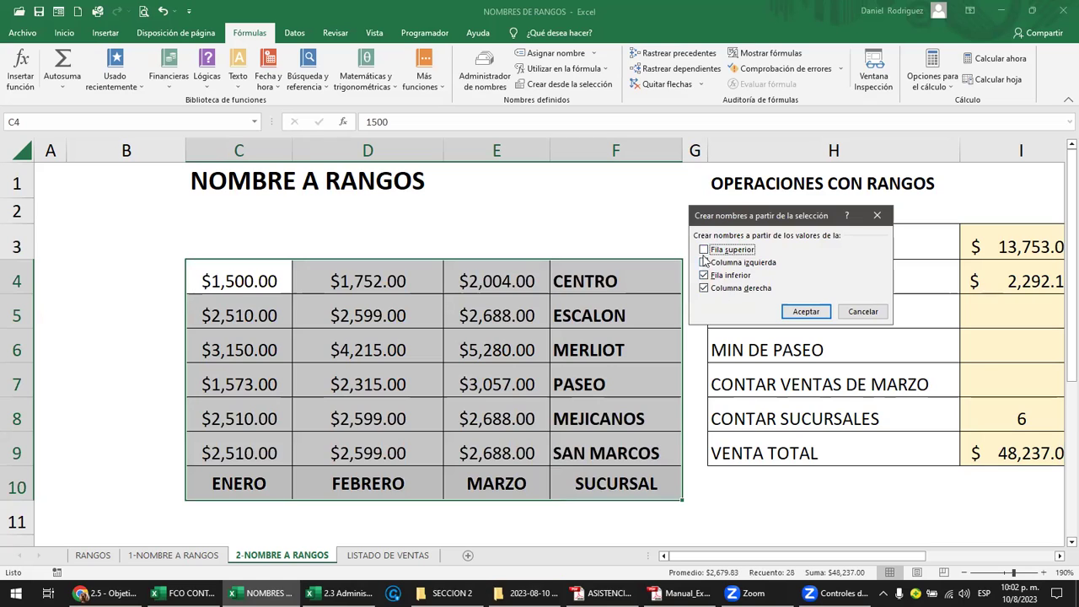
left_click(848, 309)
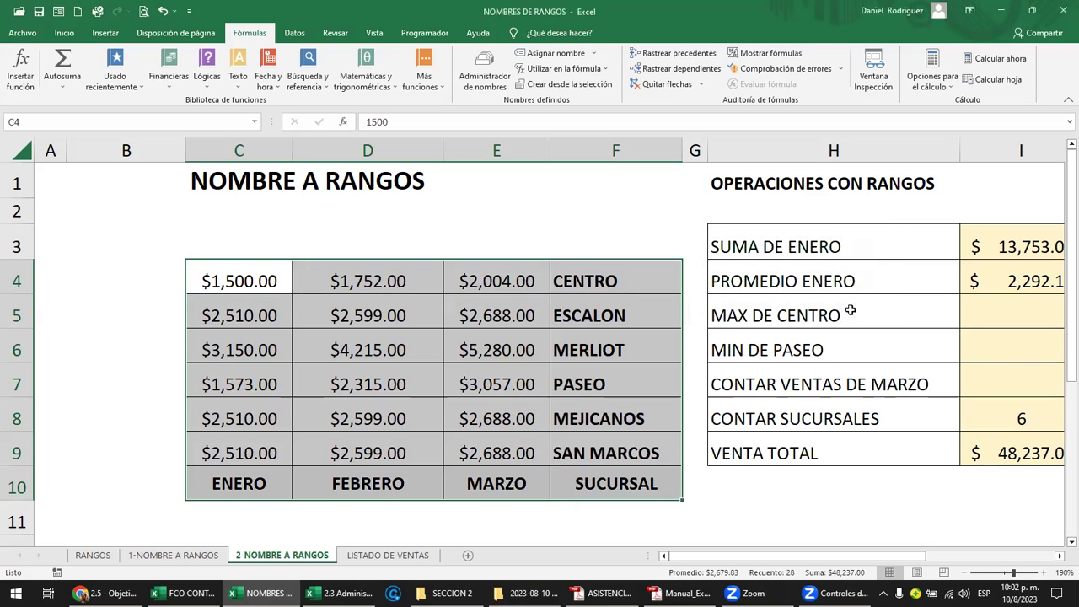
left_click(626, 227)
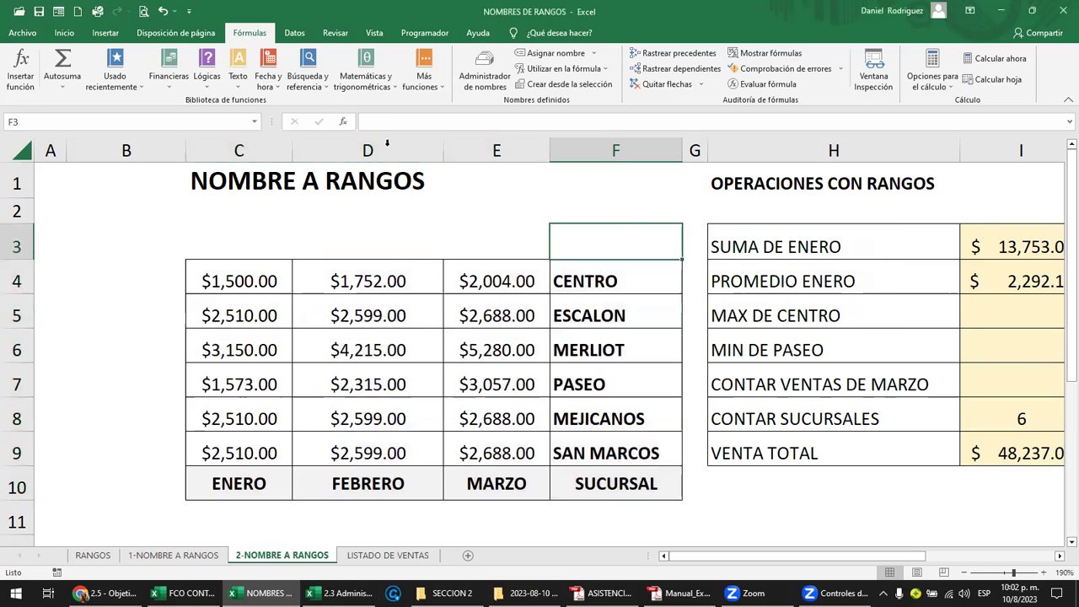
Undo the header and column moves so SUCURSAL returns to column B.
left_click(163, 12)
left_click(163, 12)
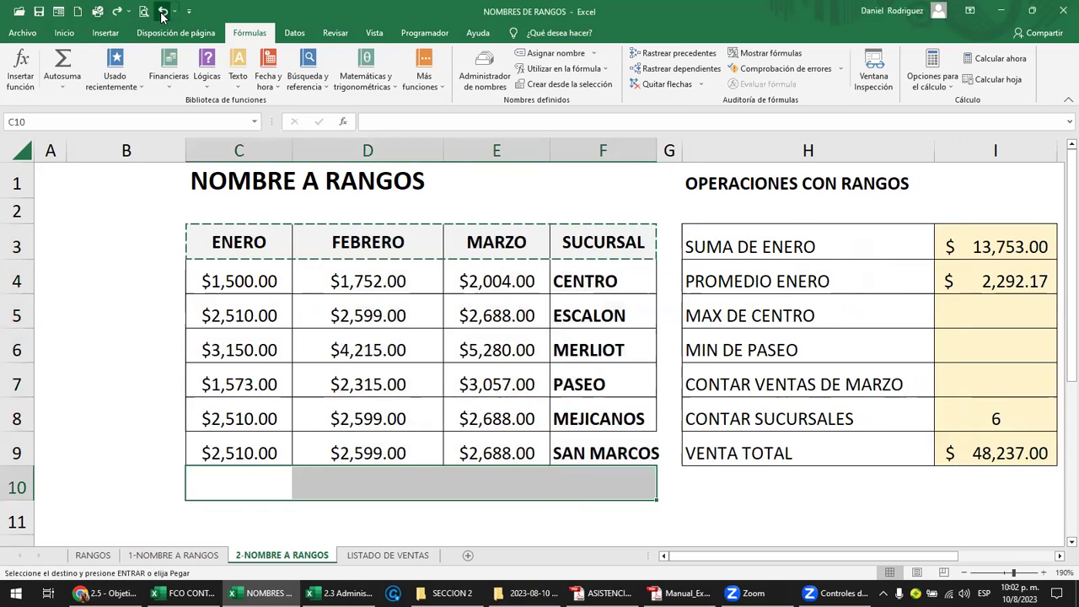
left_click(163, 12)
left_click(163, 12)
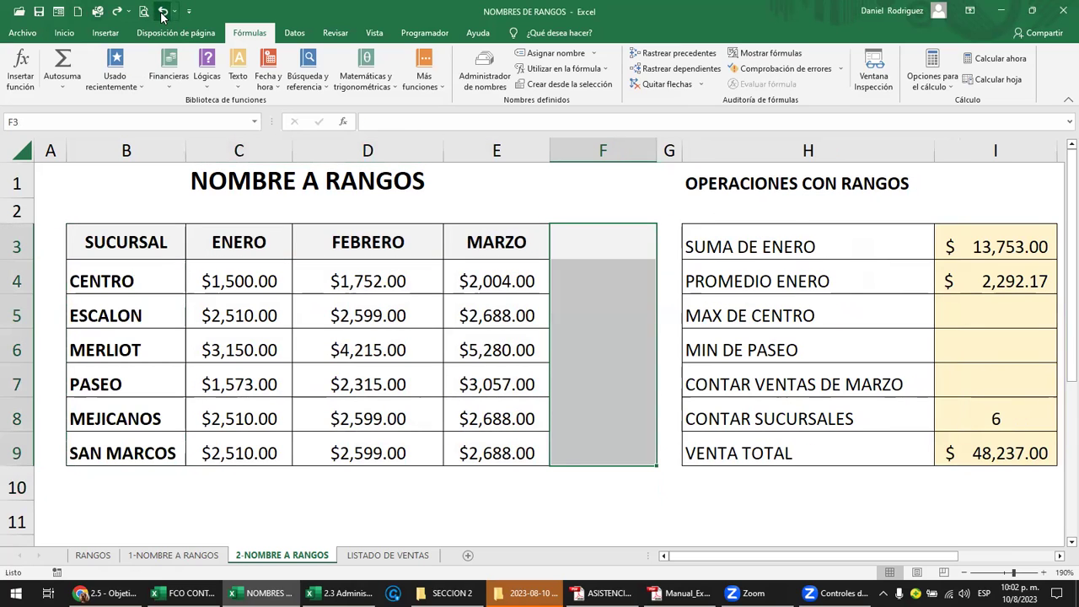
Clear cell F3 by copying blank F2 over it, and narrow the empty column F.
left_click(571, 201)
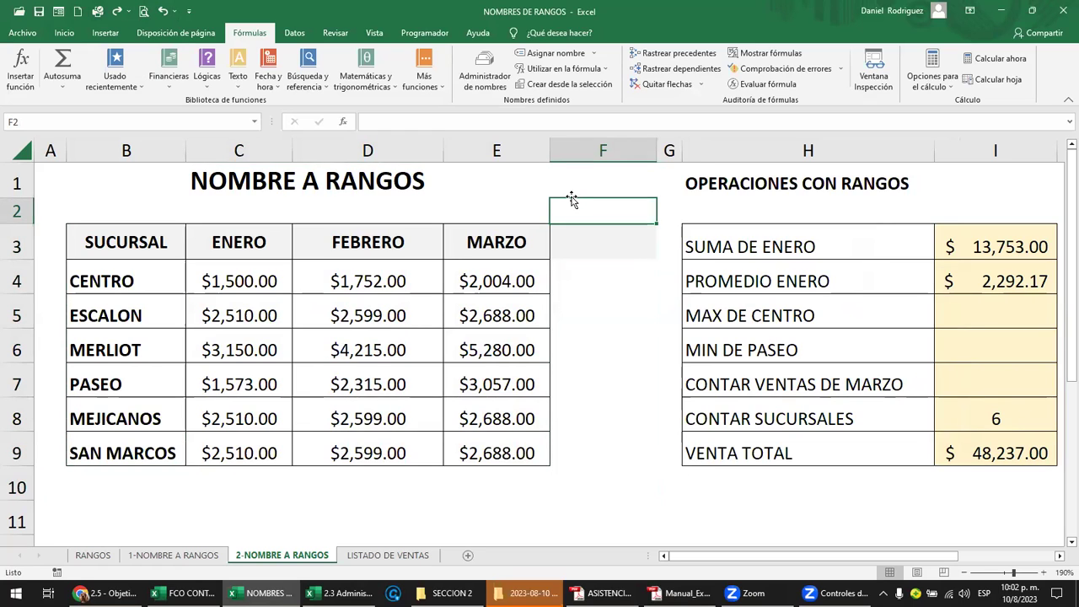
key("ctrl+c")
key("Down")
key("Escape")
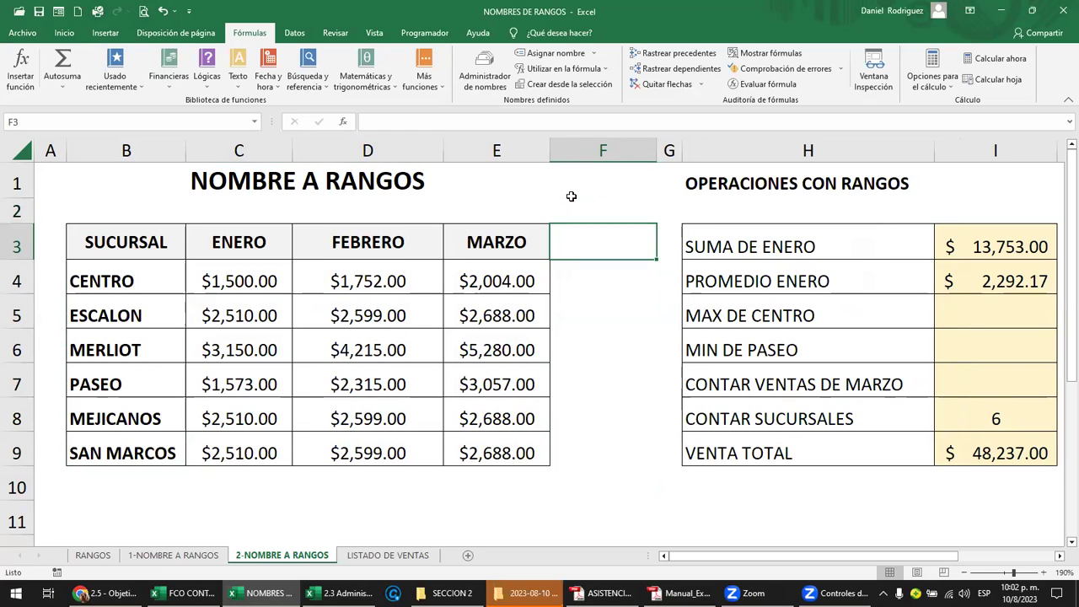
left_click_drag(657, 150, 599, 150)
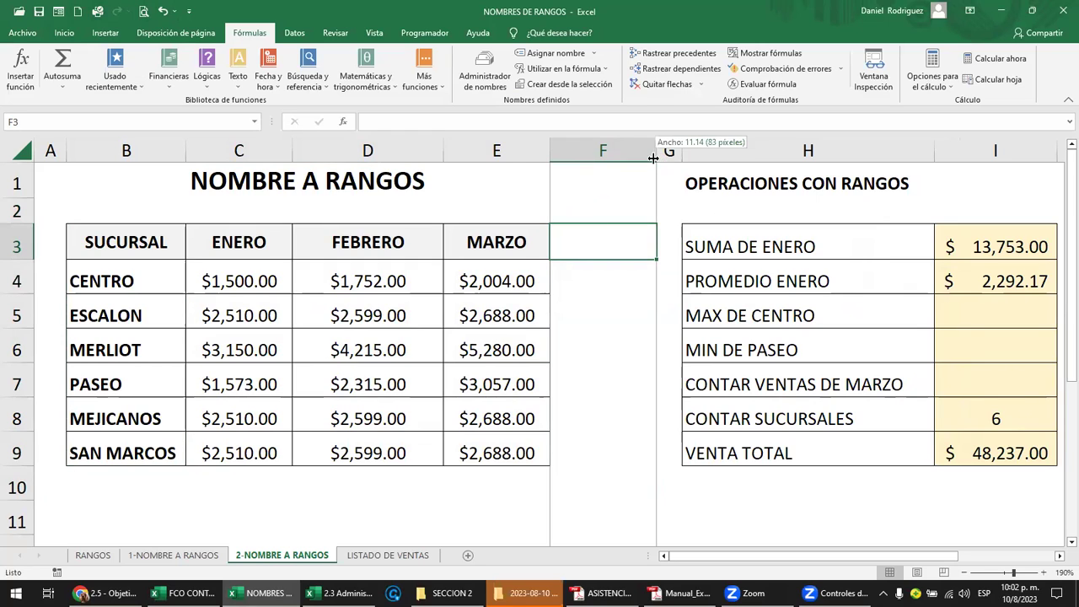
left_click(500, 214)
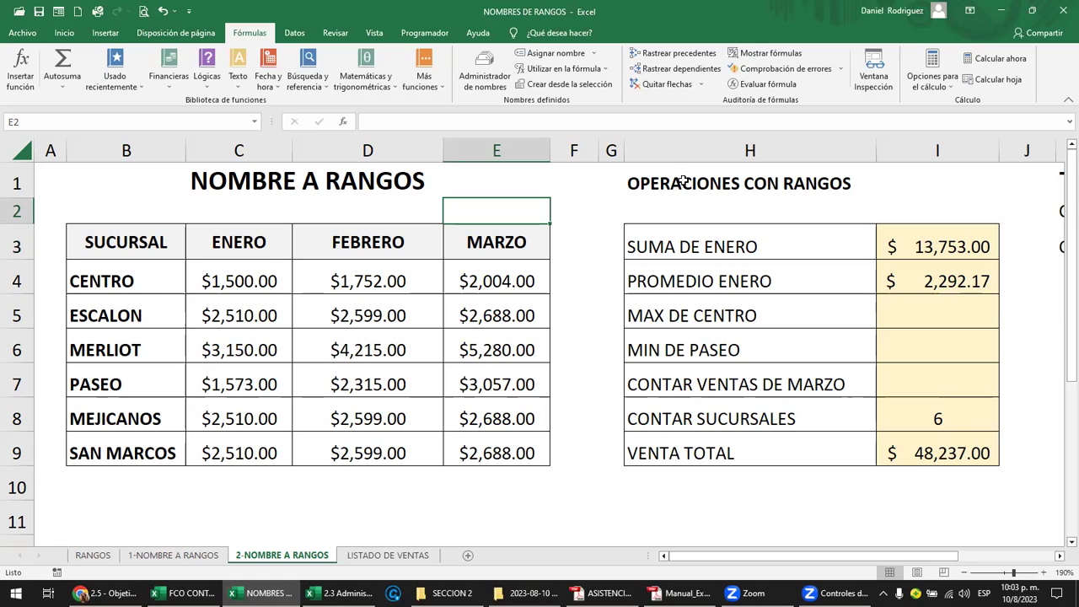
Delete all defined names, ABRIL through TIENDAS, in the Name Manager and confirm none remain.
left_click(481, 73)
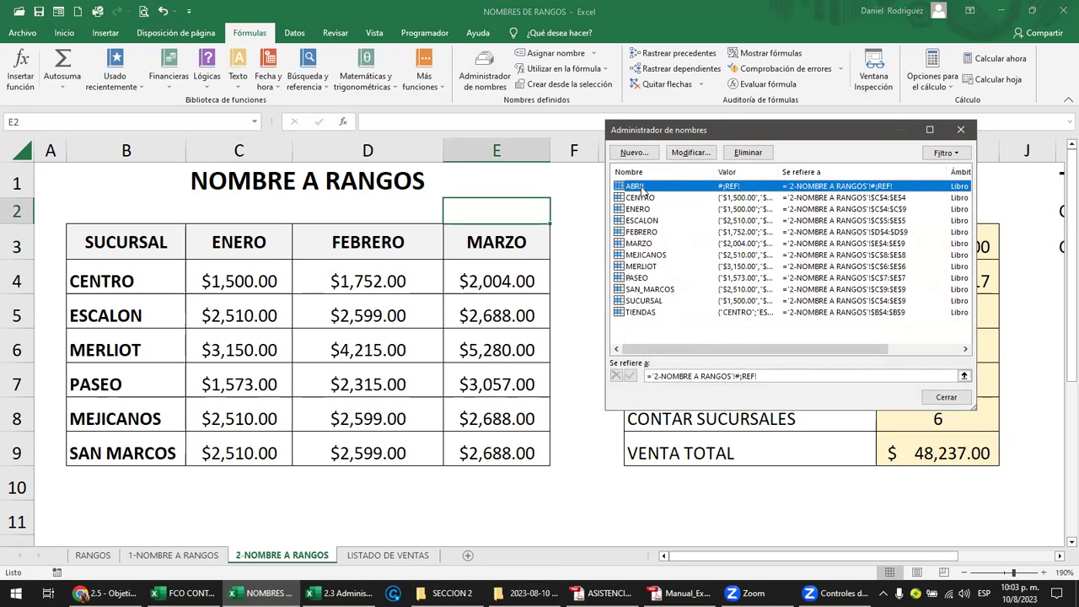
left_click(647, 314, "shift")
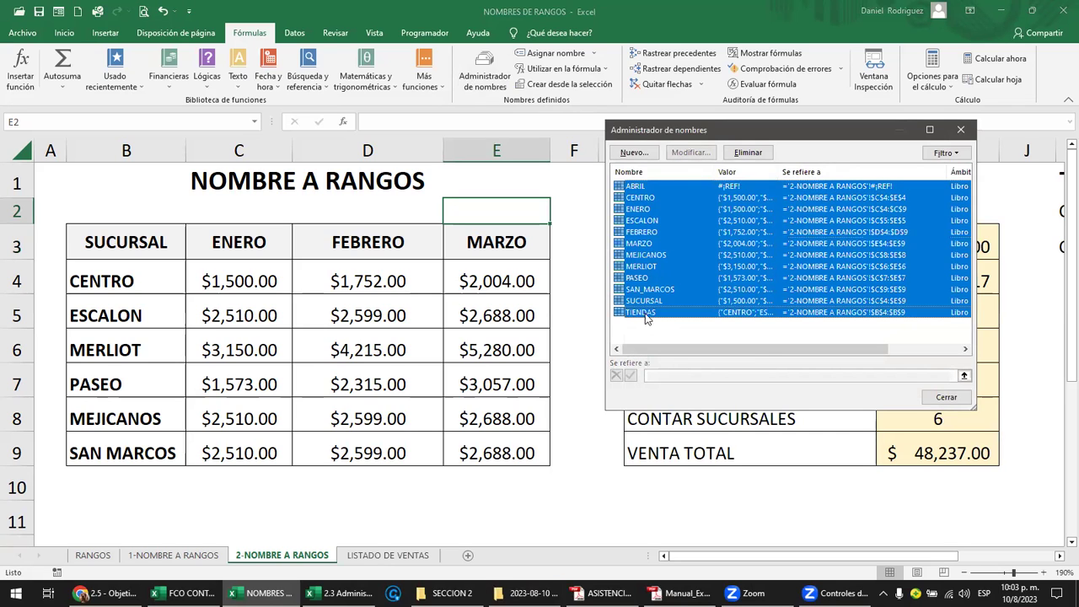
left_click(746, 153)
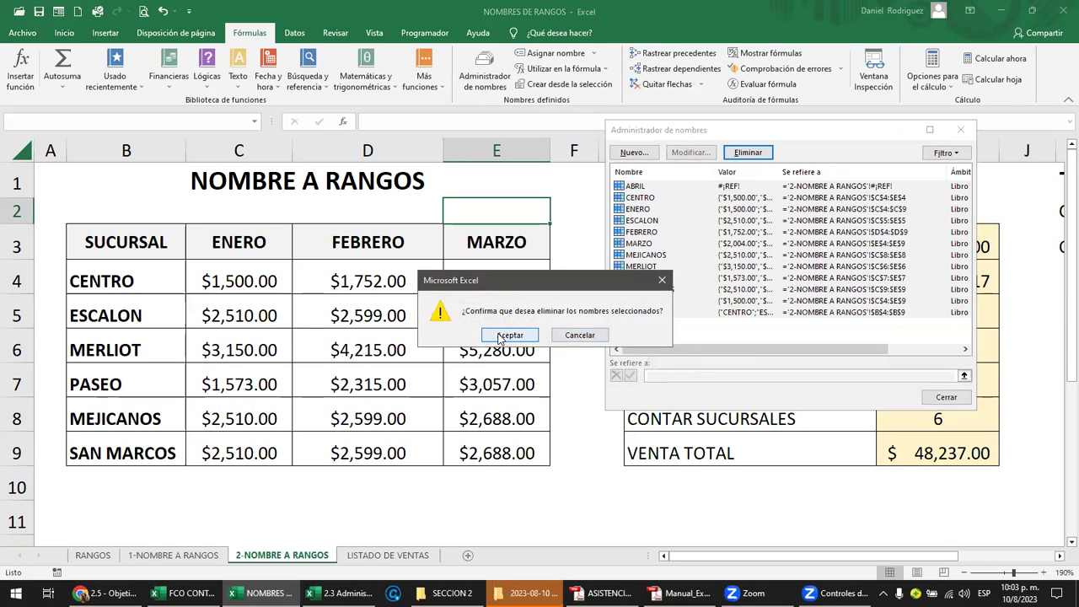
left_click(498, 340)
left_click(946, 397)
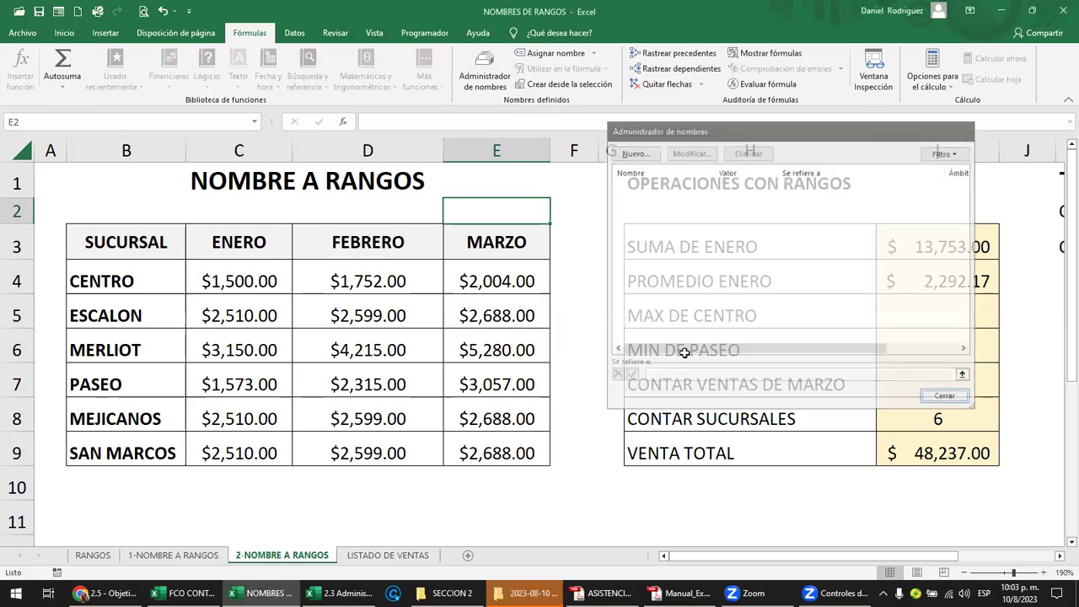
left_click(575, 251)
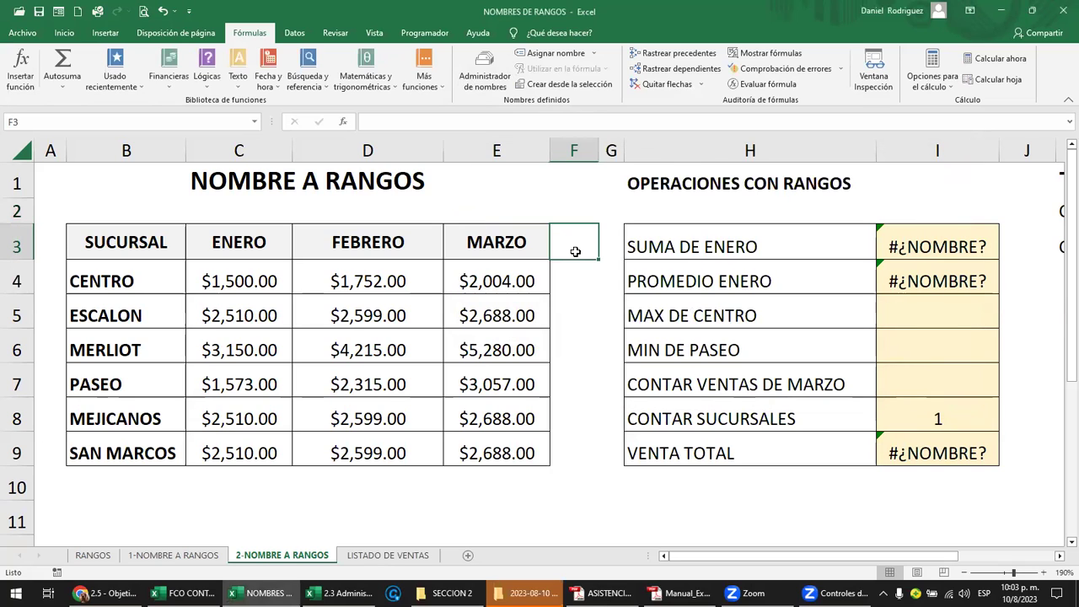
left_click(254, 123)
key("Escape")
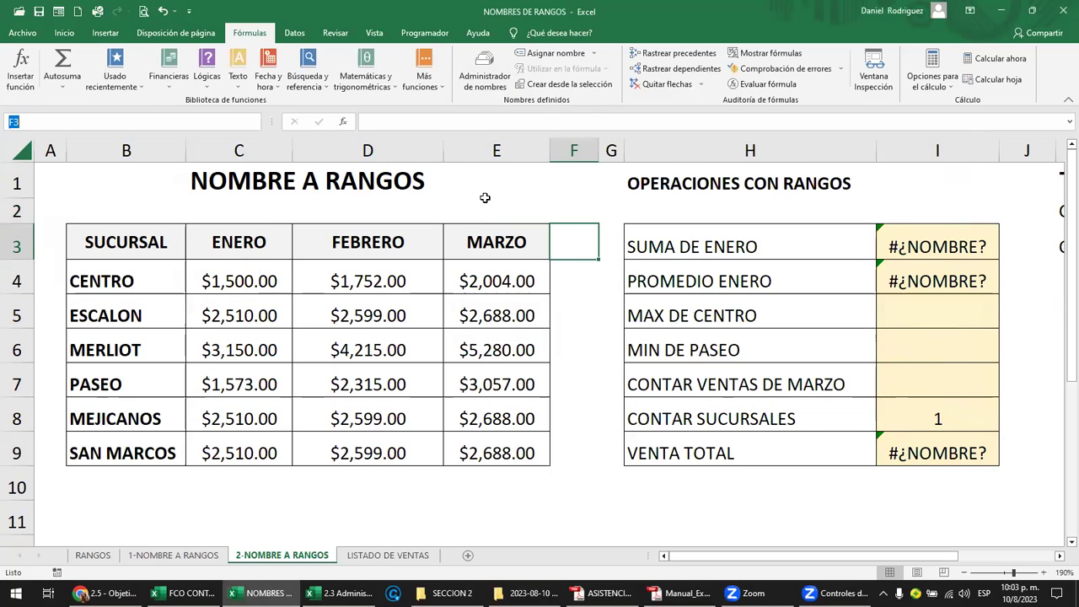
Switch to the LISTADO DE VENTAS sheet and select the whole sales table from the Mesero header.
left_click(388, 556)
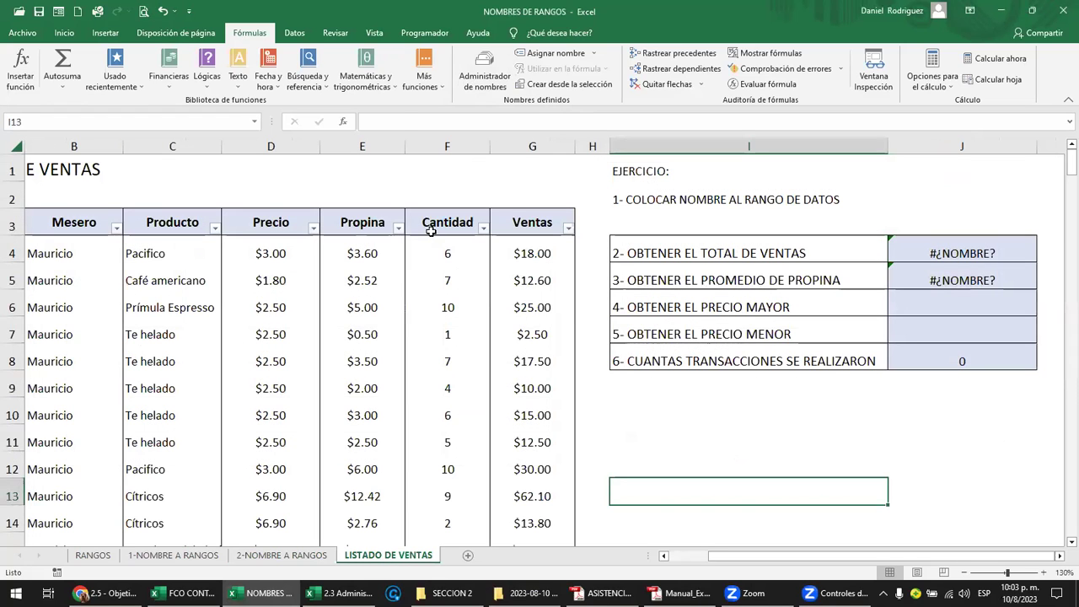
left_click(431, 229)
scroll(430, 231, "down", 4)
scroll(431, 231, "down", 4)
scroll(431, 232, "down", 5)
scroll(430, 233, "down", 6)
scroll(429, 238, "down", 4)
scroll(429, 239, "up", 5)
scroll(429, 239, "up", 9)
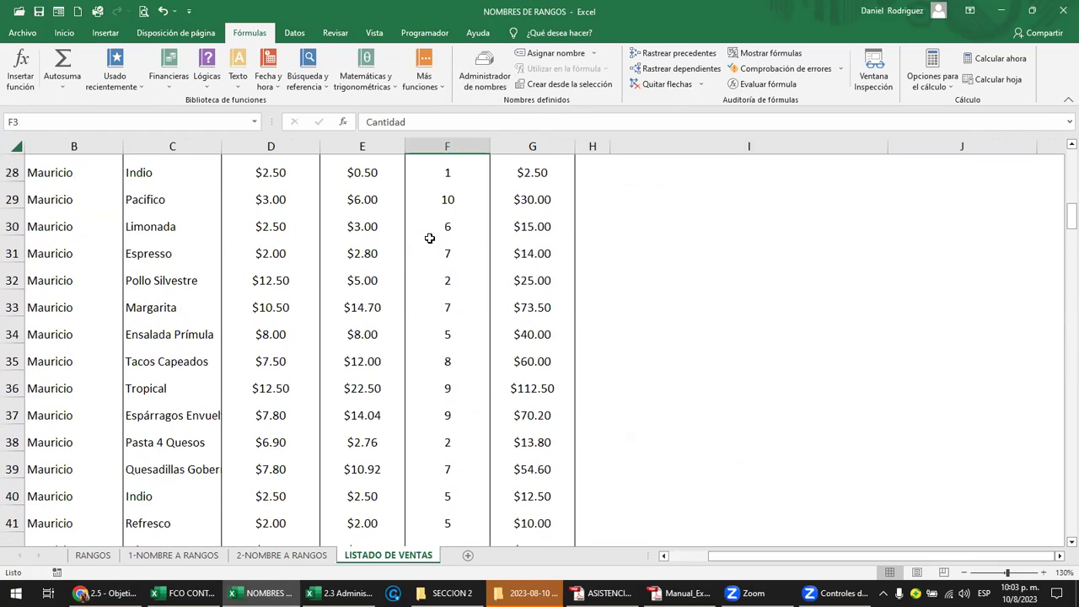
scroll(429, 238, "up", 9)
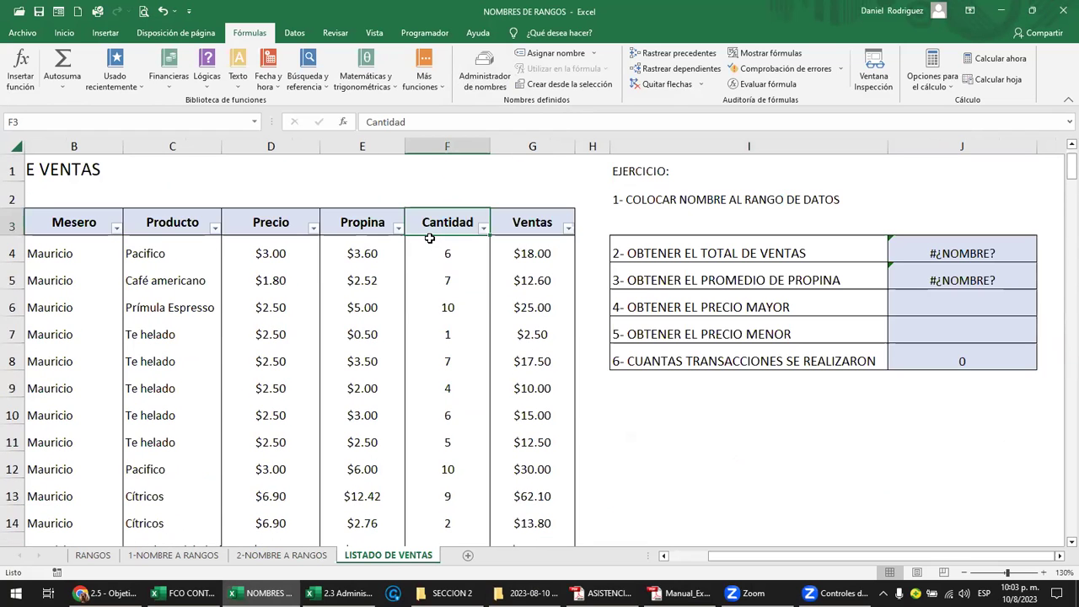
left_click(64, 224)
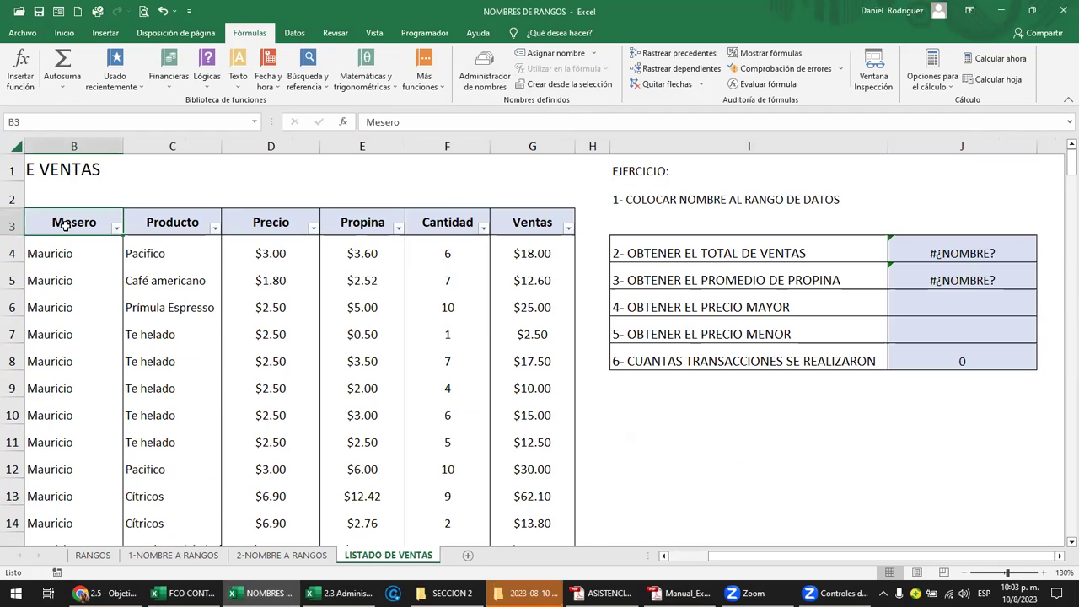
key("ctrl+shift+Right")
key("ctrl+shift+Down")
Scroll back to the top and select blank row 2, empty column H, then the header row.
scroll(200, 304, "up", 6)
scroll(204, 306, "up", 7)
scroll(204, 307, "up", 8)
scroll(204, 306, "up", 8)
scroll(204, 307, "up", 13)
scroll(204, 307, "up", 5)
scroll(204, 307, "up", 1)
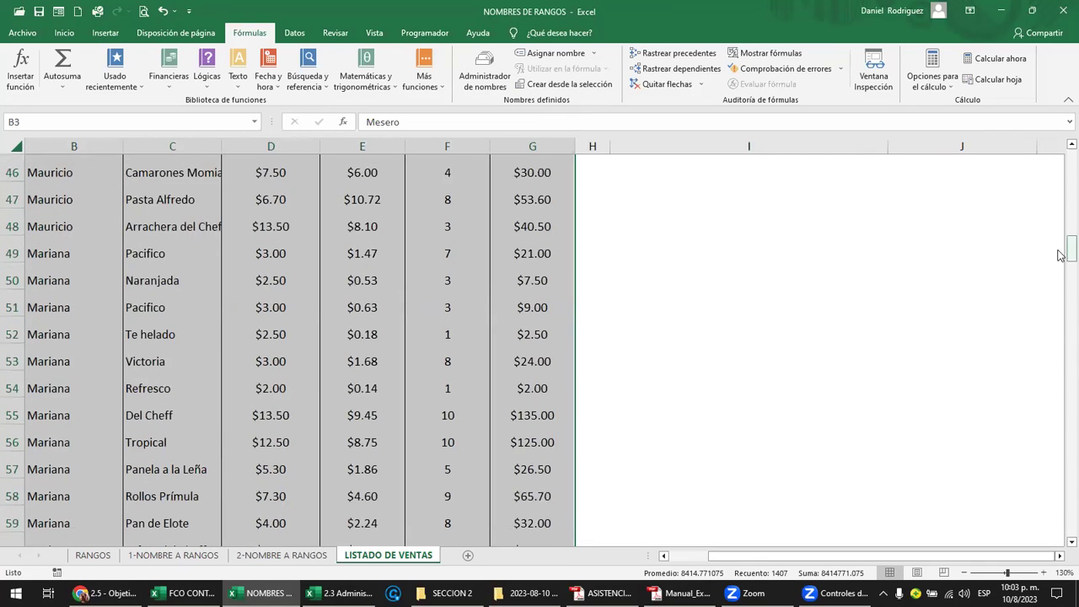
scroll(1054, 251, "up", 13)
scroll(1024, 247, "up", 2)
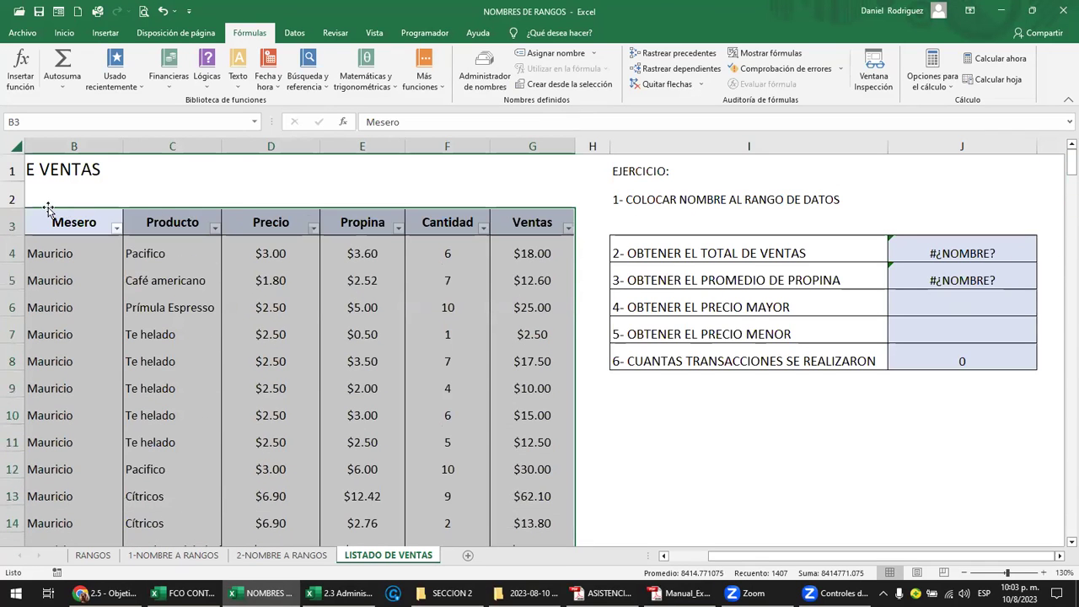
left_click_drag(37, 194, 547, 201)
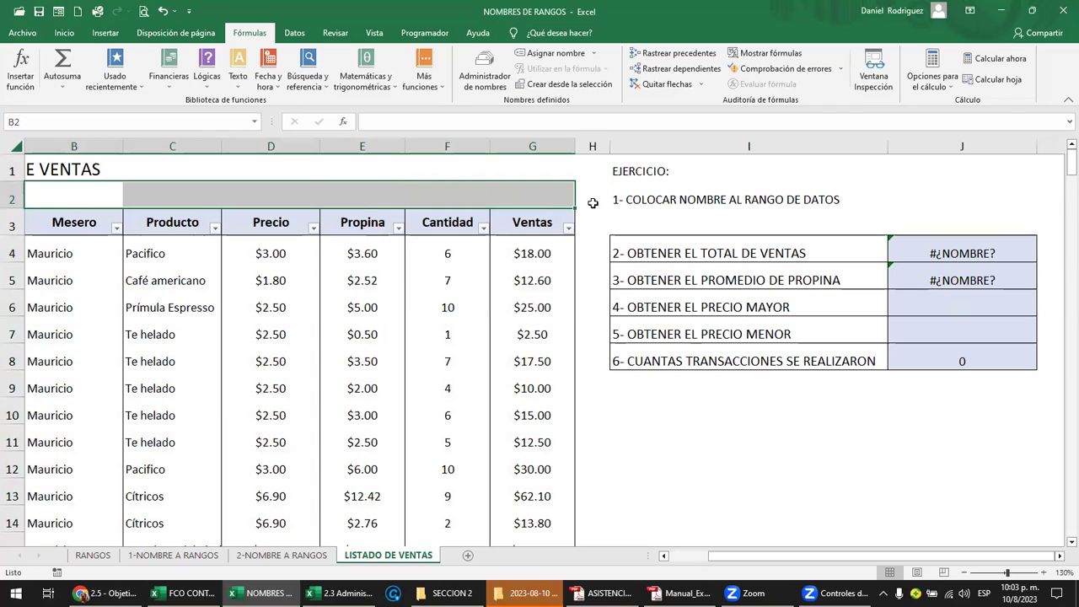
left_click(593, 148)
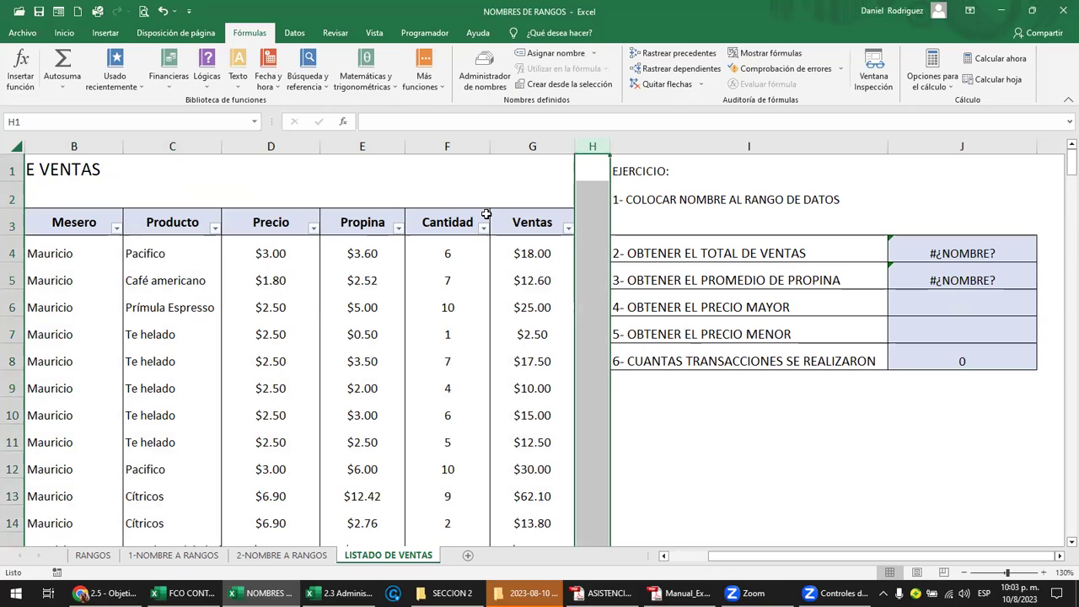
left_click(84, 223)
Try moving the sheet title down into row 2, then undo to keep it in row 1.
key("Left")
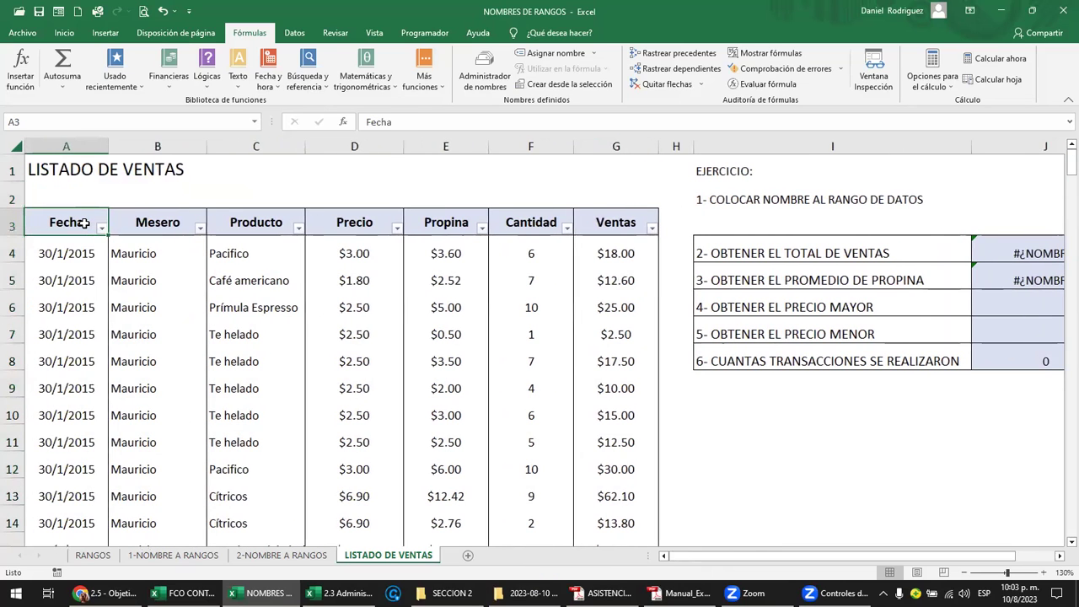
key("Up")
key("shift+Up")
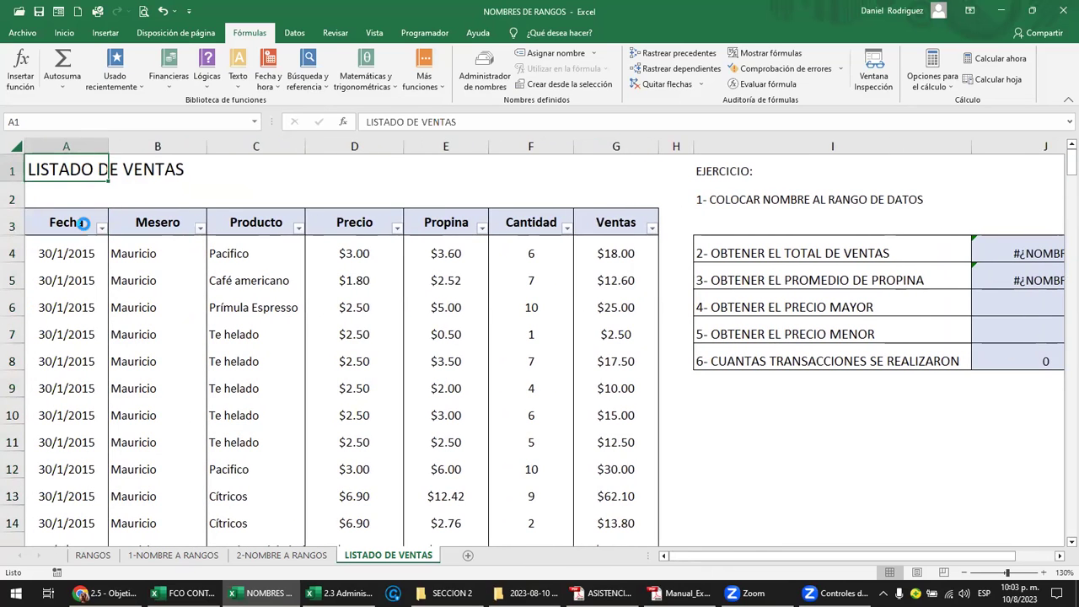
key("ctrl+c")
key("Return")
left_click(84, 223)
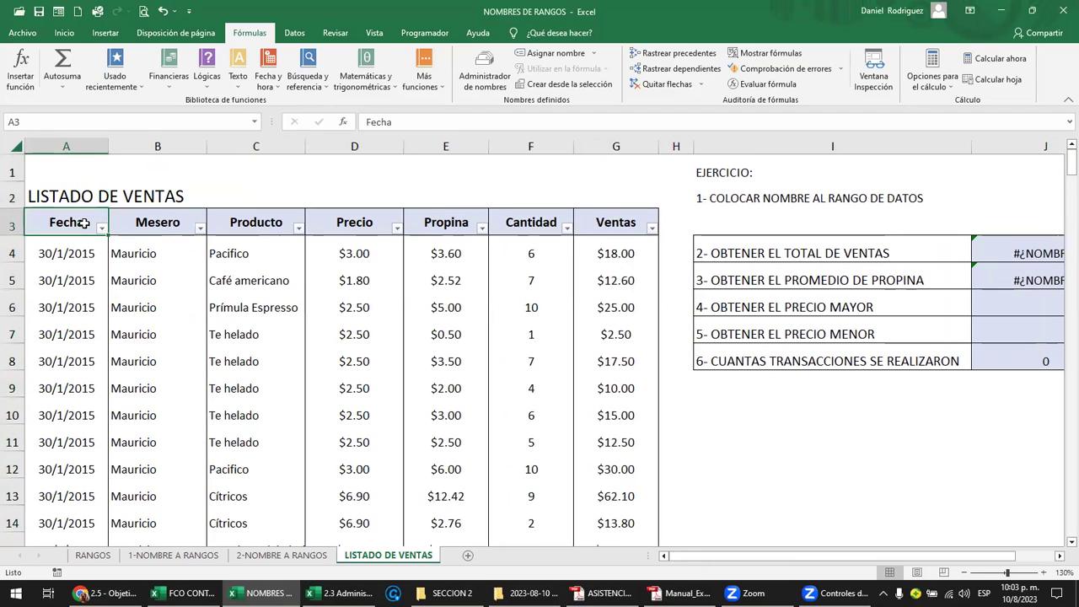
key("ctrl+a")
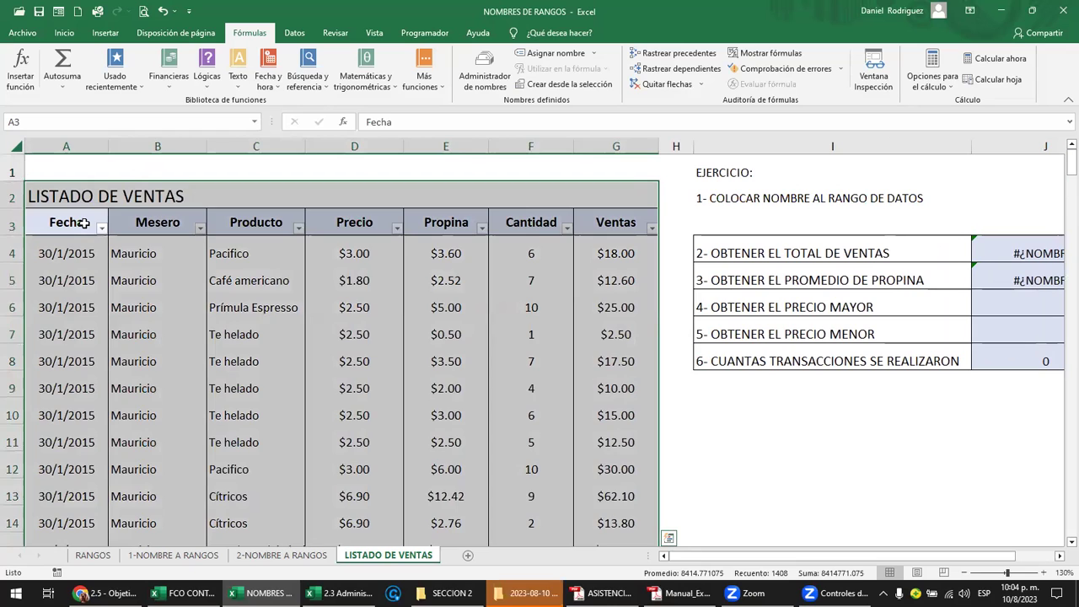
key("ctrl+z")
key("Escape")
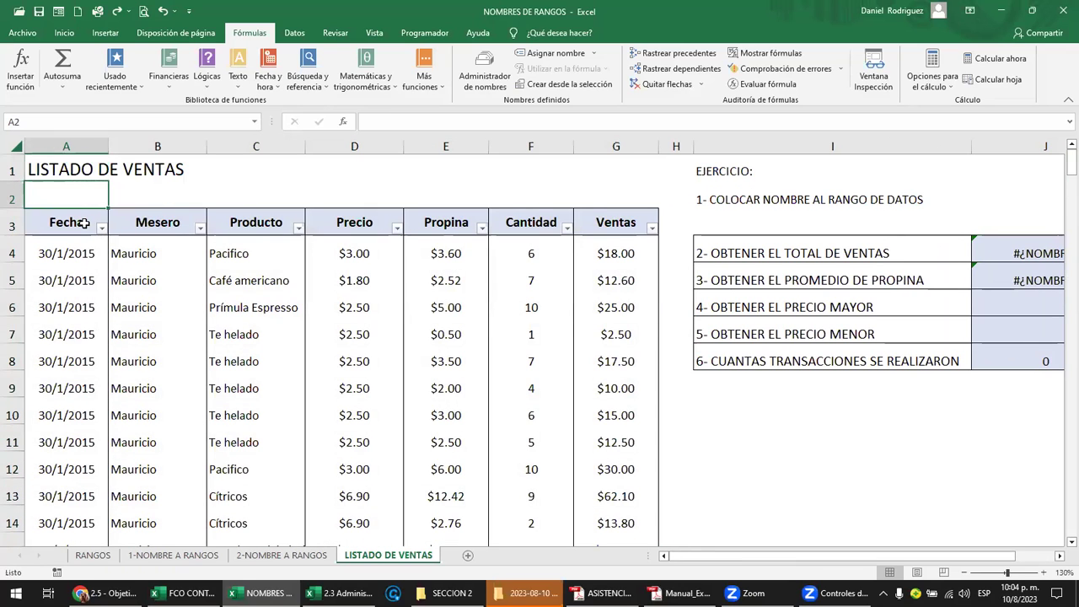
Select the whole sales table and create range names from the top header row only.
left_click_drag(41, 195, 668, 196)
left_click(672, 148)
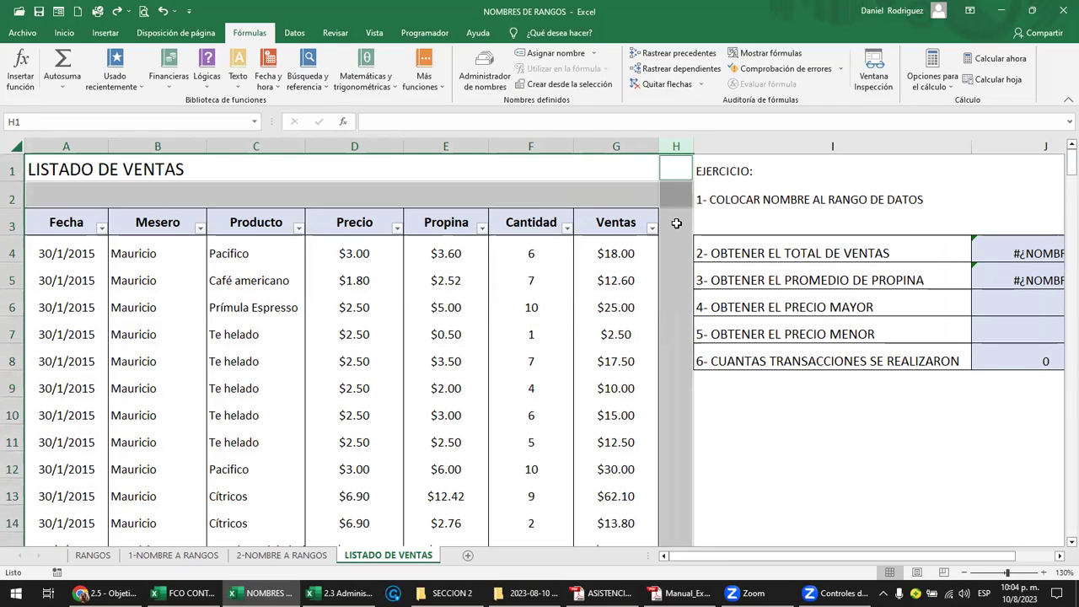
left_click(70, 226)
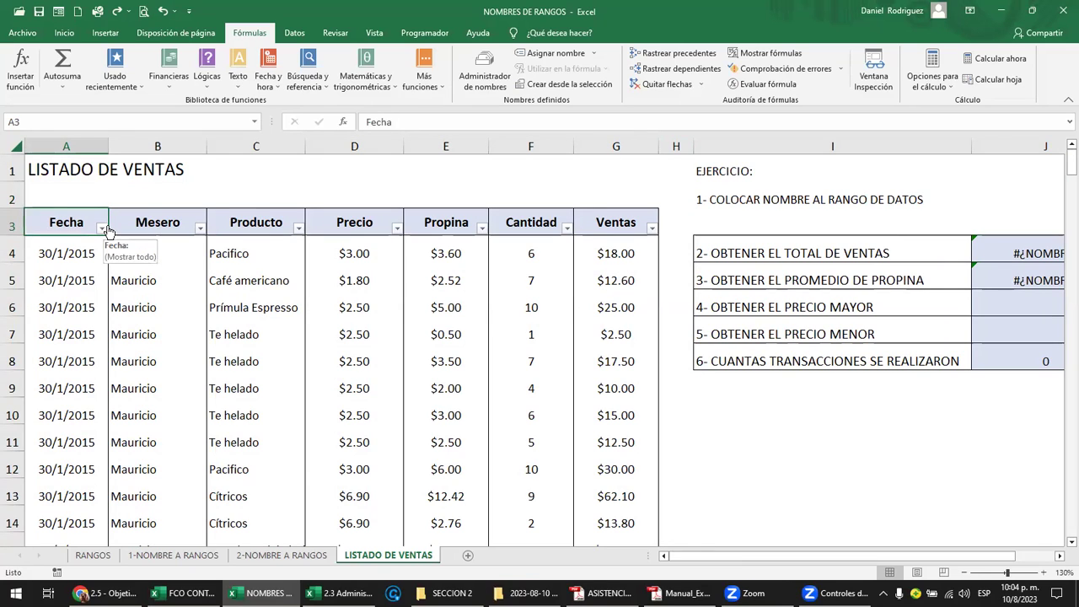
left_click(356, 222)
key("ctrl+a")
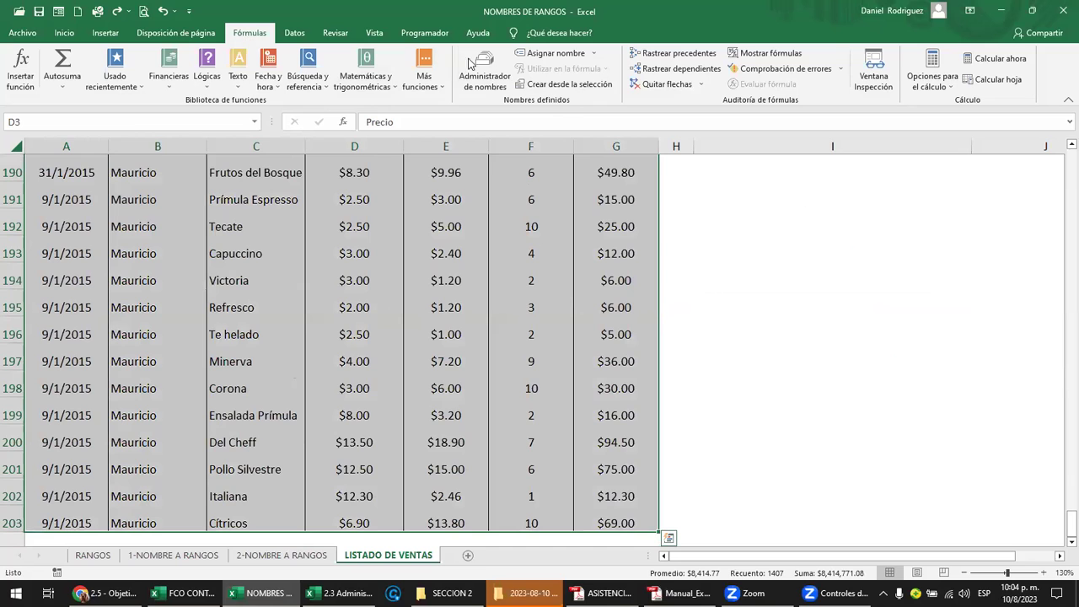
left_click(566, 86)
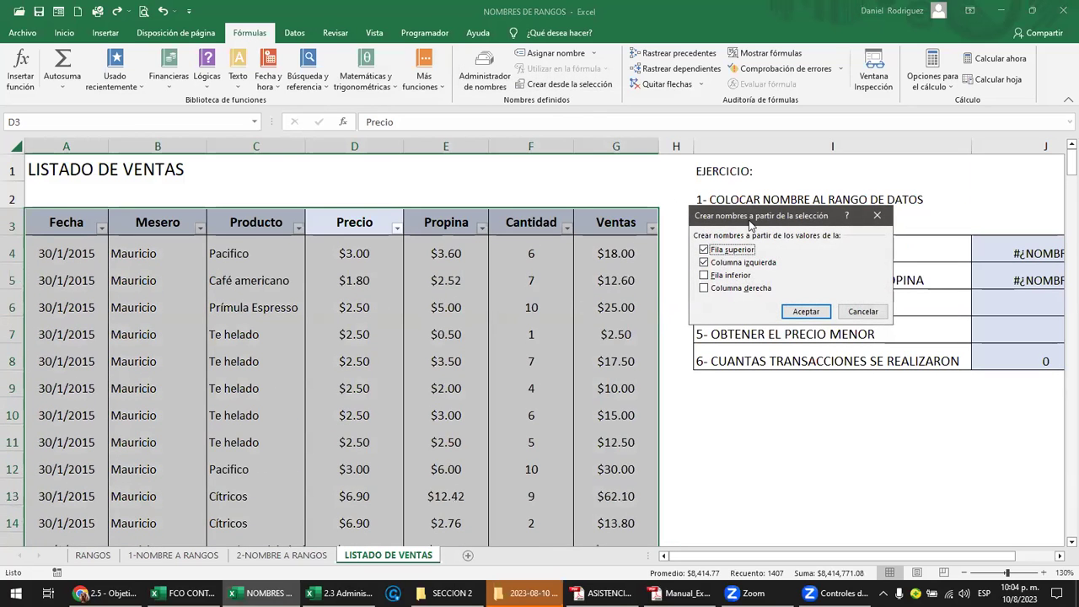
left_click_drag(742, 214, 730, 171)
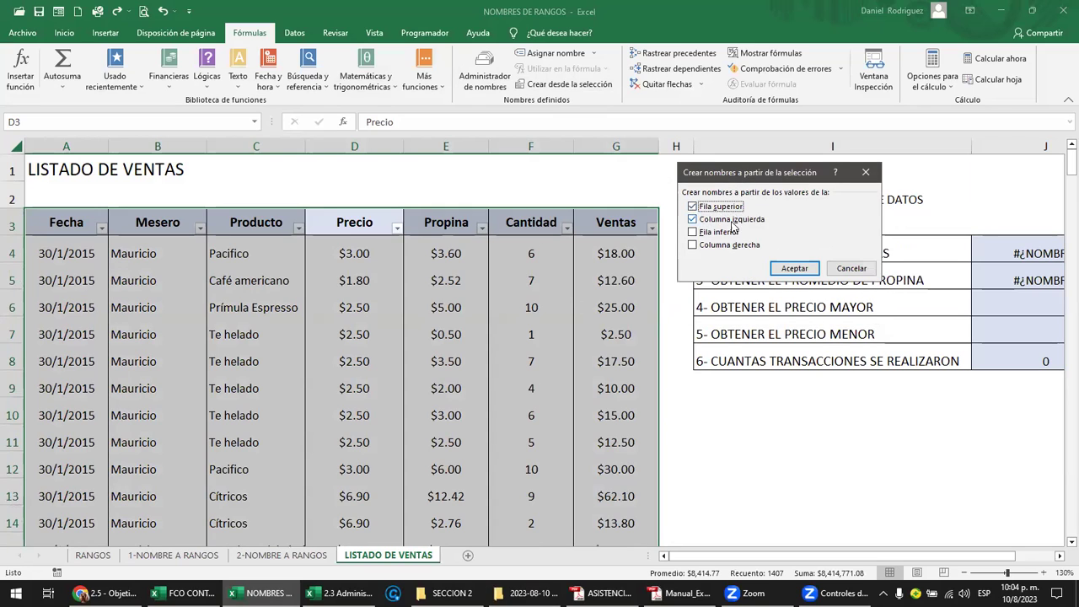
left_click(692, 218)
left_click(693, 220)
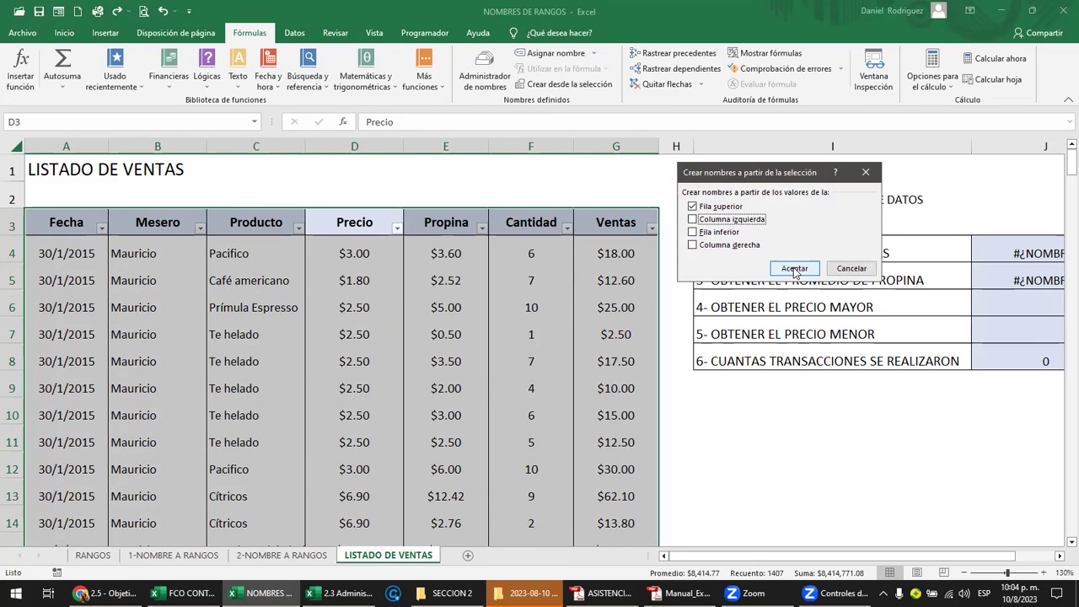
left_click(794, 268)
Review the defined range names in the Name Box and move right to the exercise questions.
left_click(472, 197)
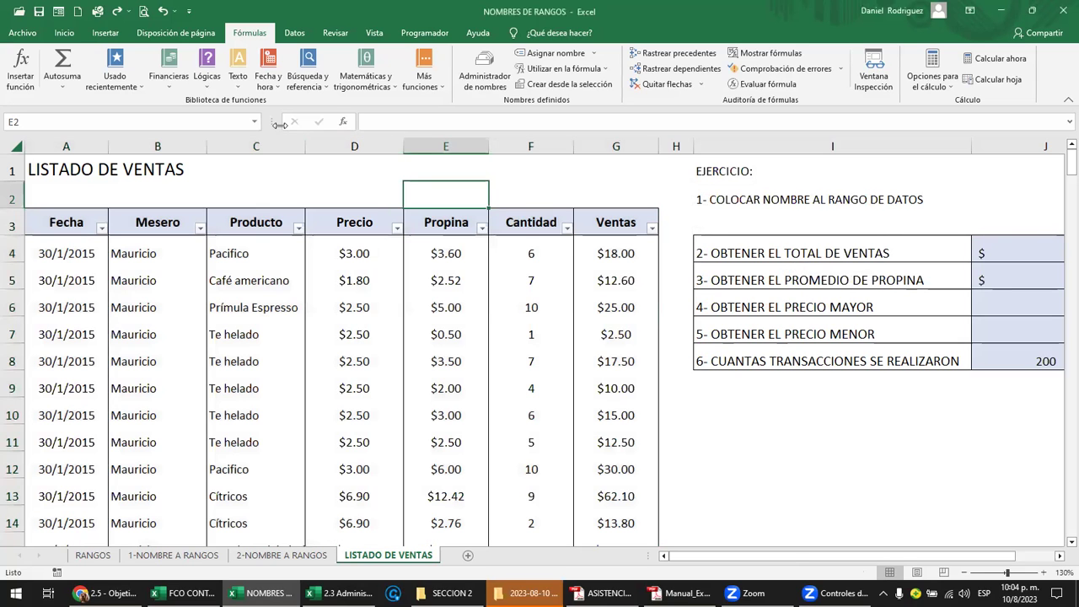
left_click(254, 121)
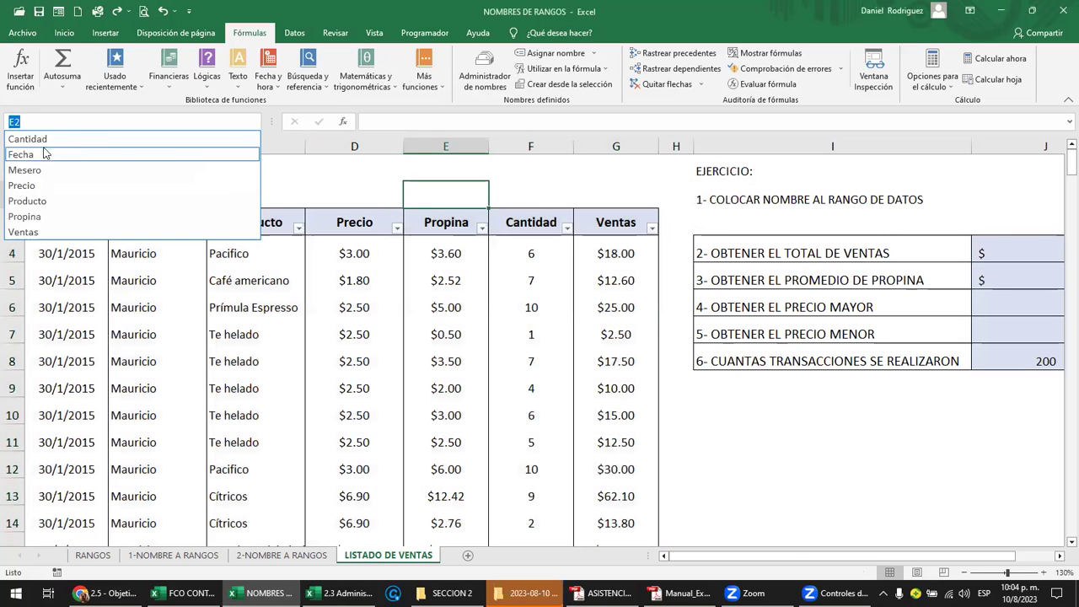
left_click(496, 210)
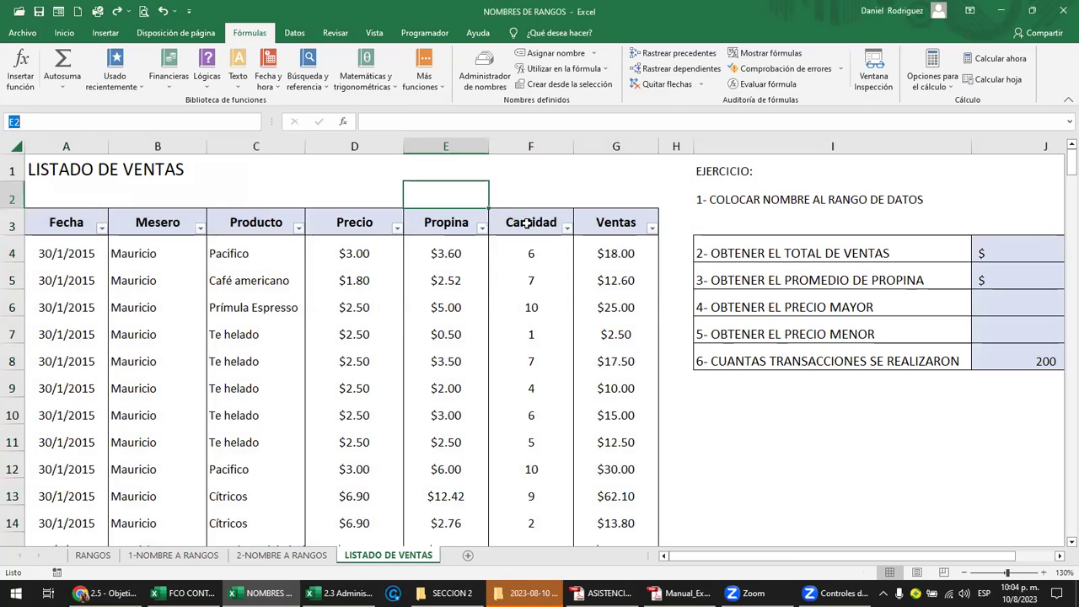
left_click(540, 231)
key("Right")
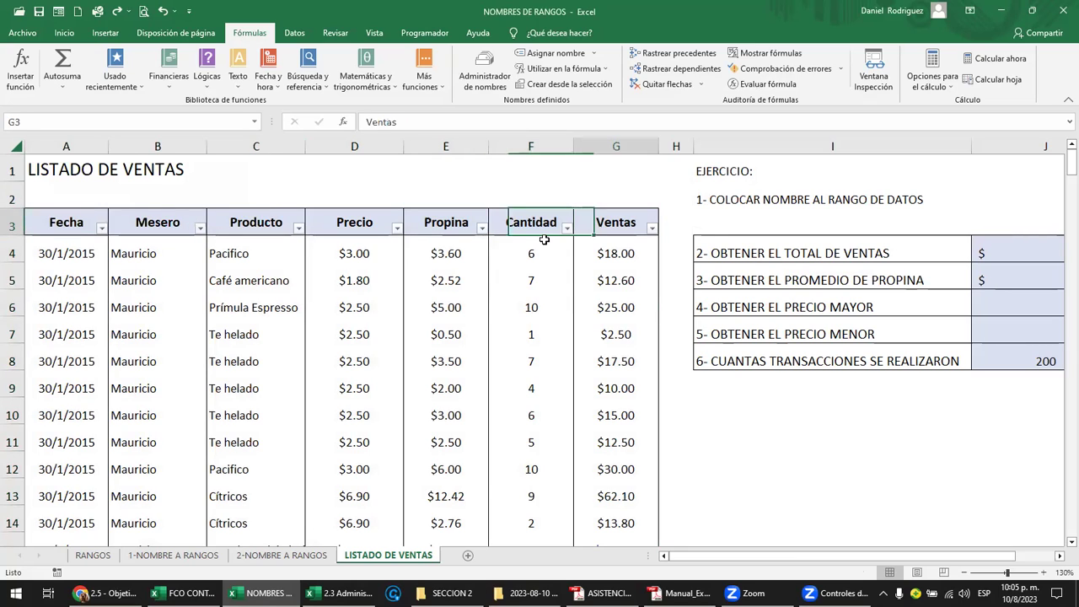
key("Right")
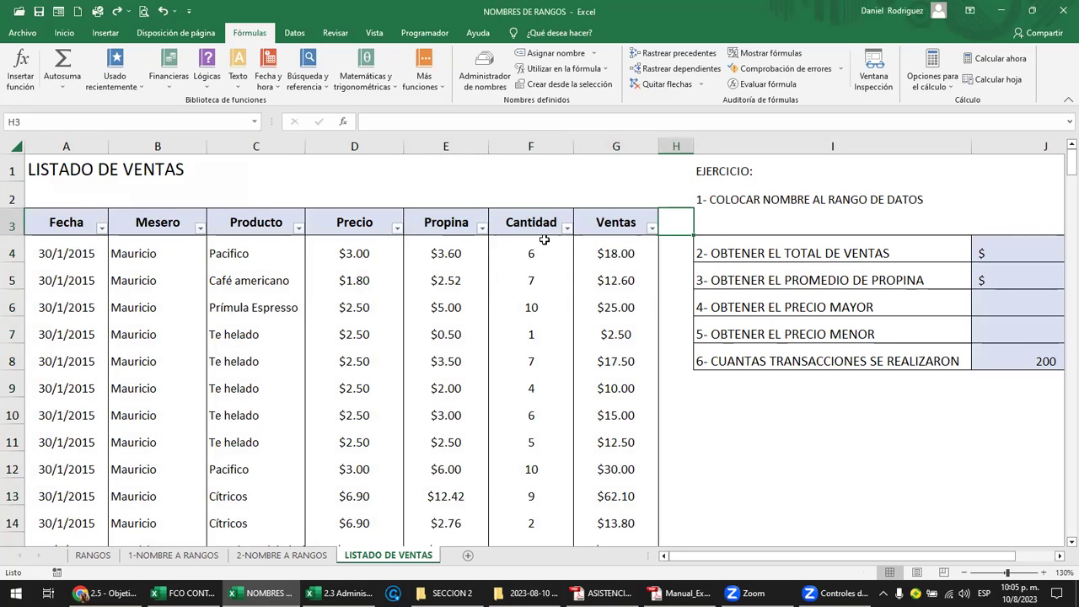
key("Right")
key("Right")
key("Right")
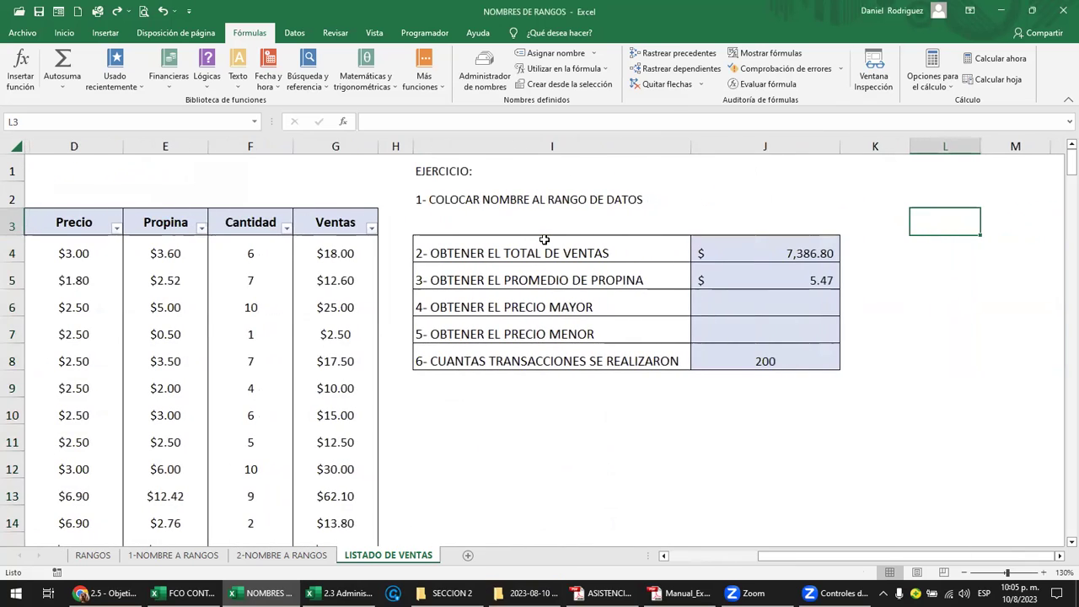
left_click(524, 252)
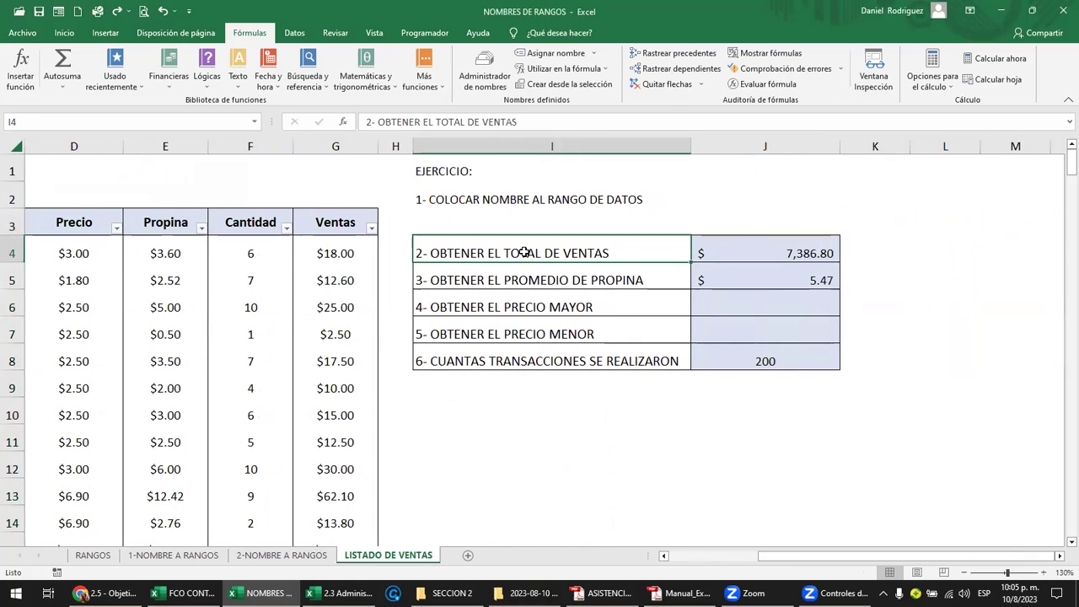
left_click(462, 201)
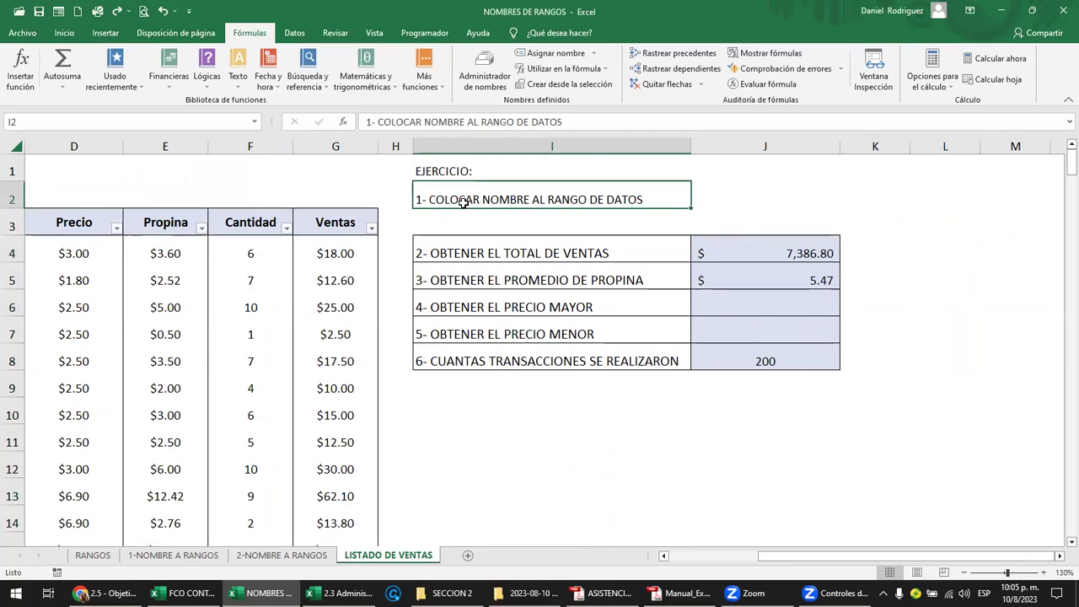
Check the =SUMA(Ventas) formula in J4, then clear answer cells J4 through J8.
left_click(756, 247)
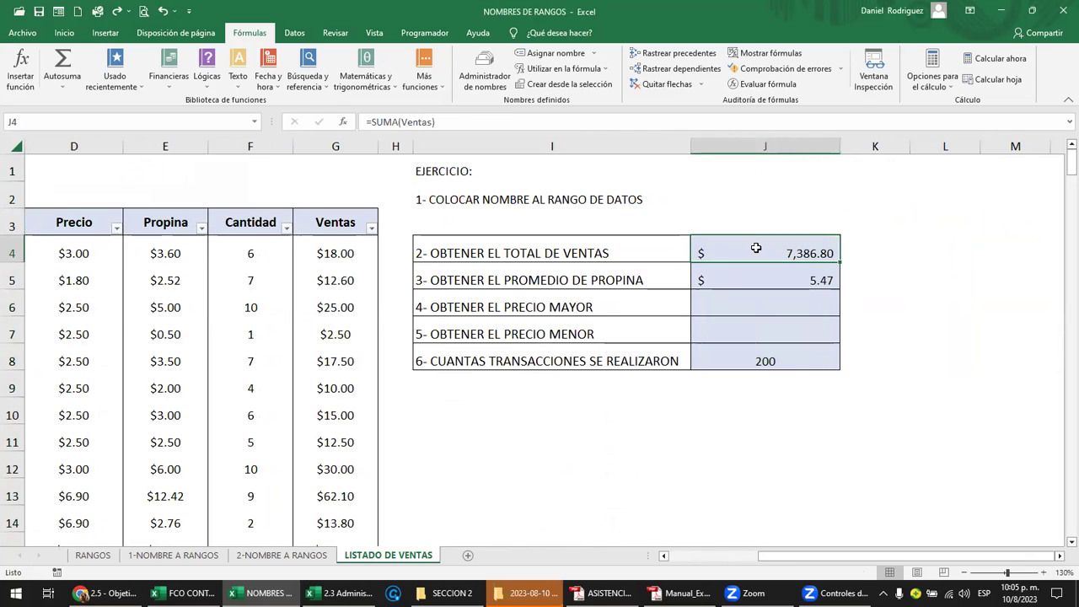
key("Down")
key("Delete")
key("Down")
key("Down")
key("Down")
key("Delete")
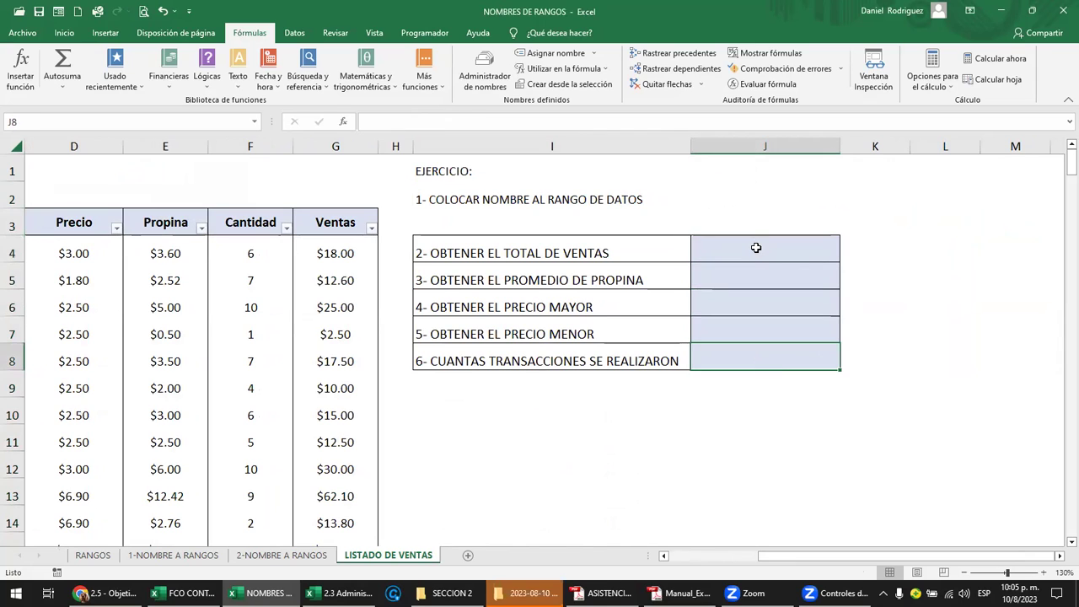
Enter =SUMA(Ventas) in J4 to total the sales, giving $7,386.80.
left_click(757, 250)
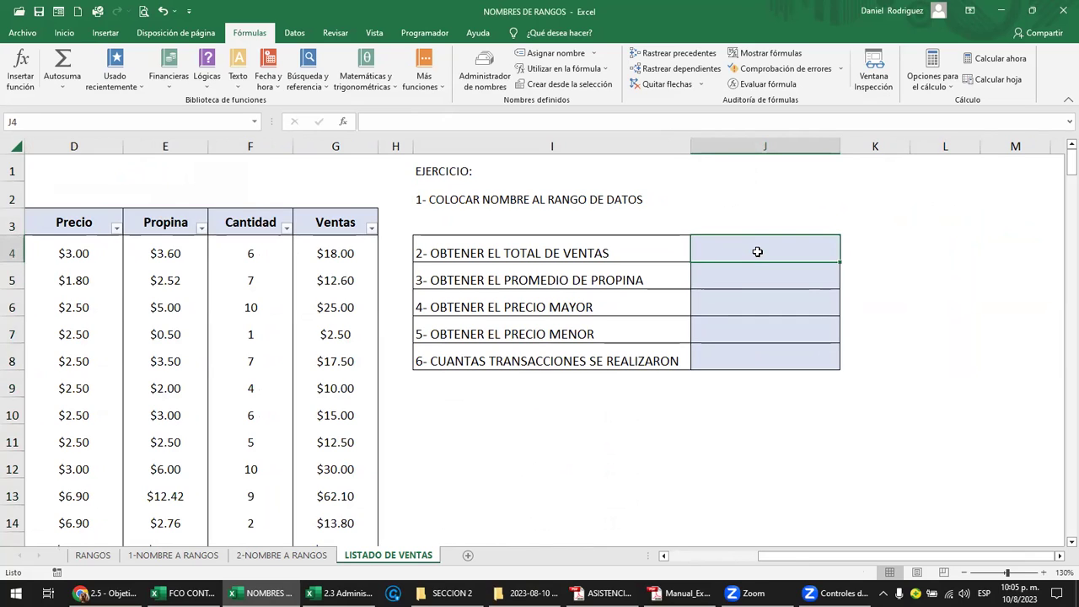
type("=SUMA")
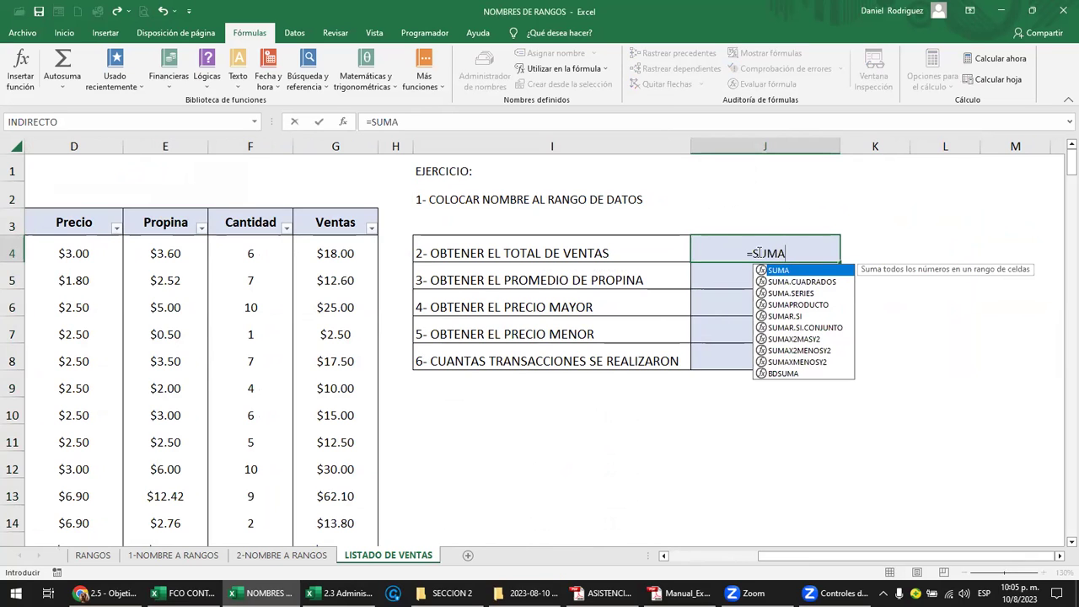
type("(")
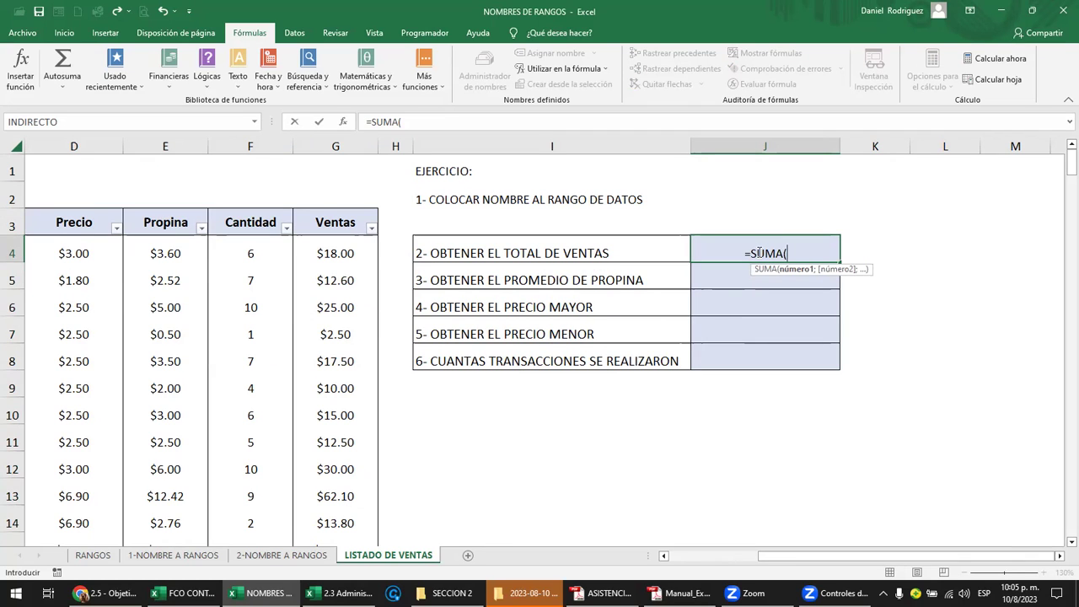
type("VEN")
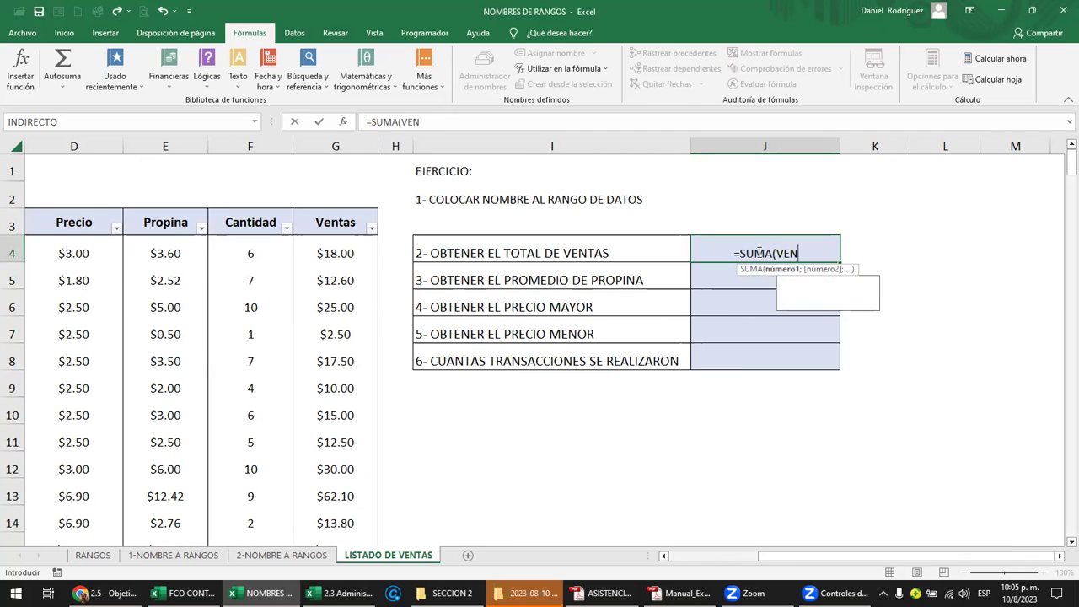
type("TAS")
key("Return")
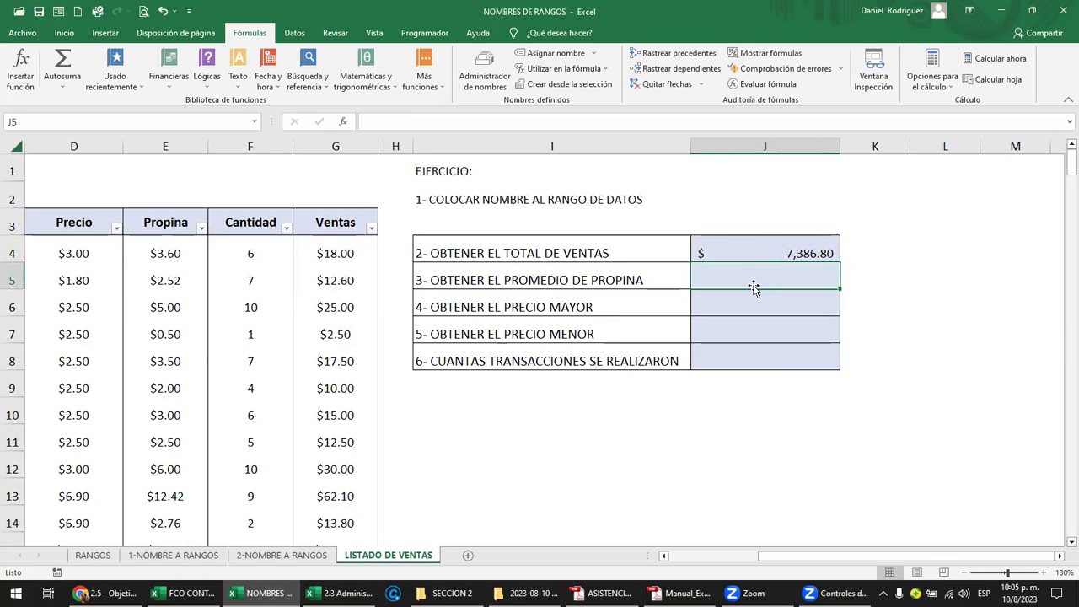
Enter =PROMEDIO(Propina) in J5 so the average tip shows $5.47.
key("Left")
key("Left")
key("Left")
key("Left")
key("Left")
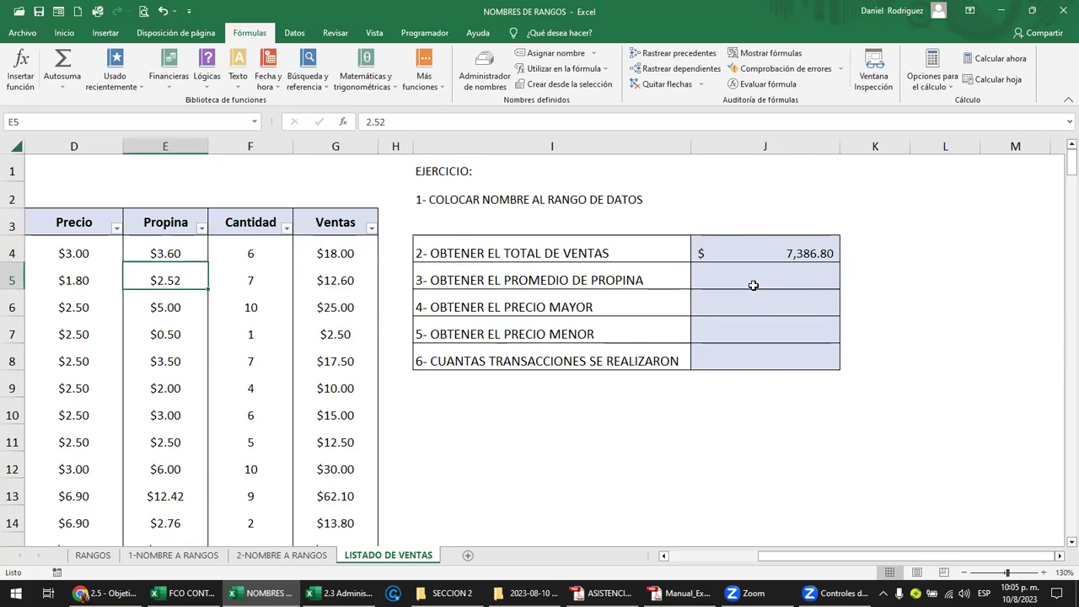
key("Left")
key("Left")
key("Left")
key("Left")
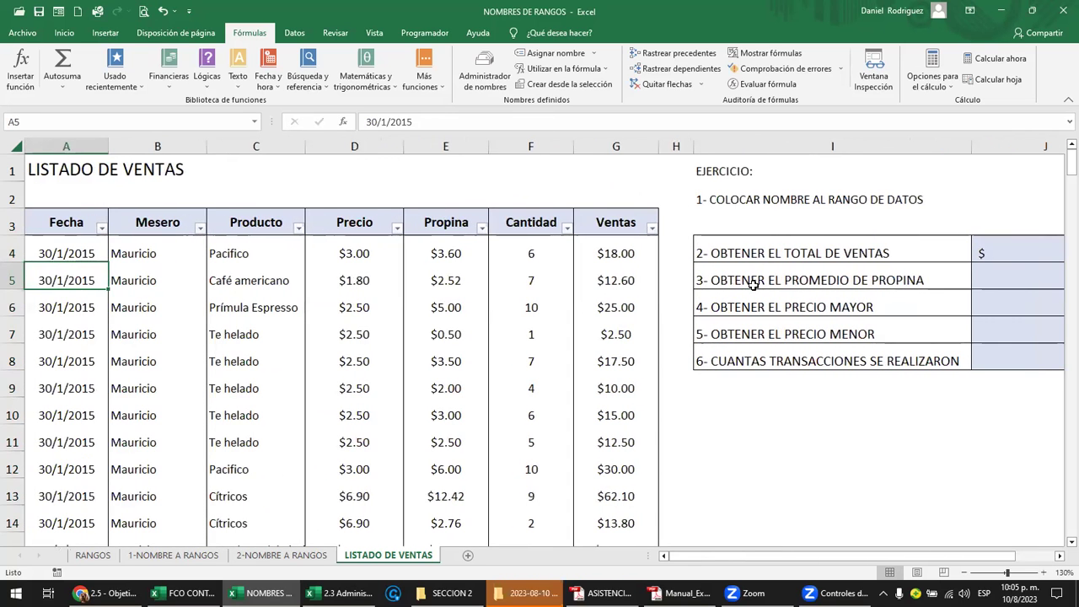
left_click(446, 147)
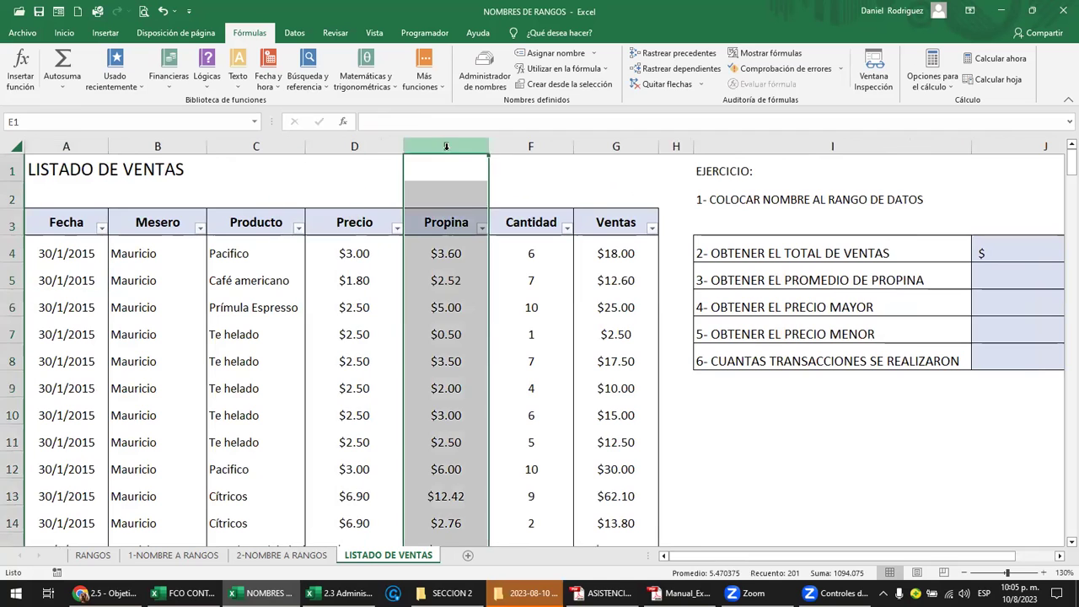
left_click(727, 252)
key("Right")
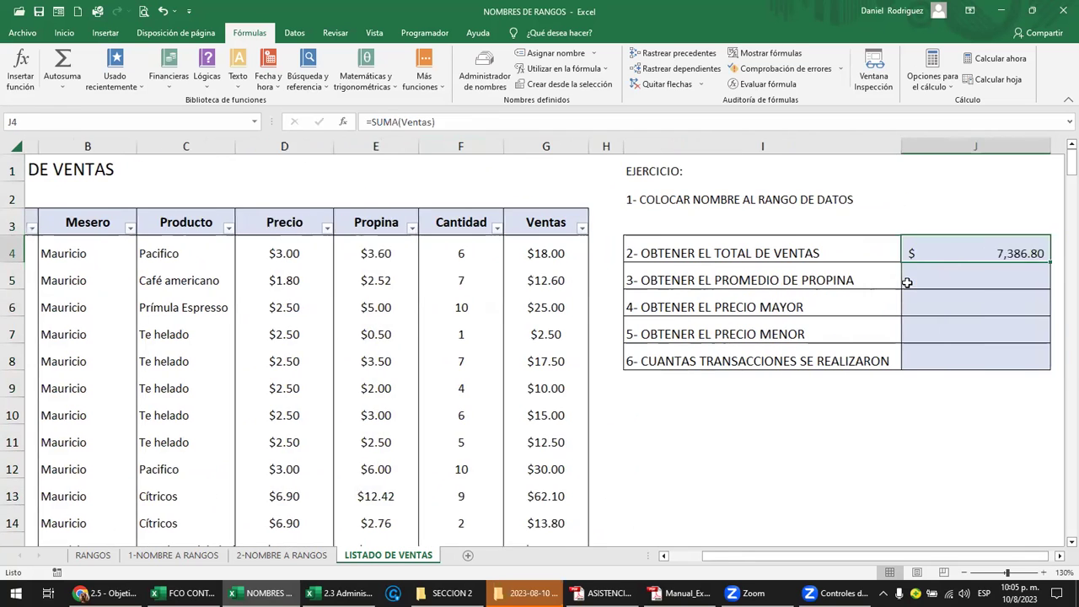
left_click(907, 282)
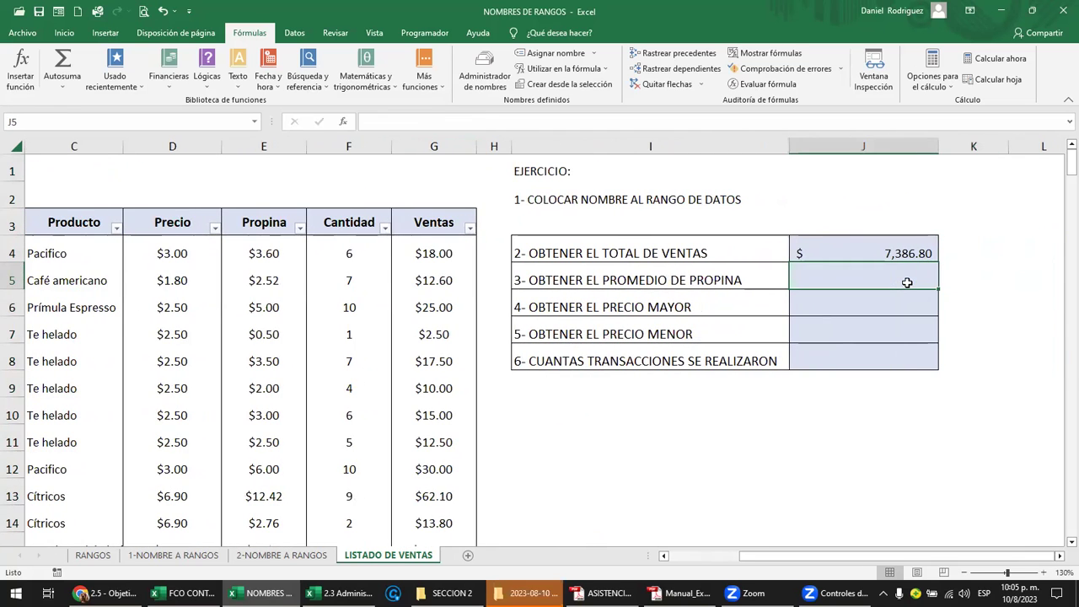
type("=PRO")
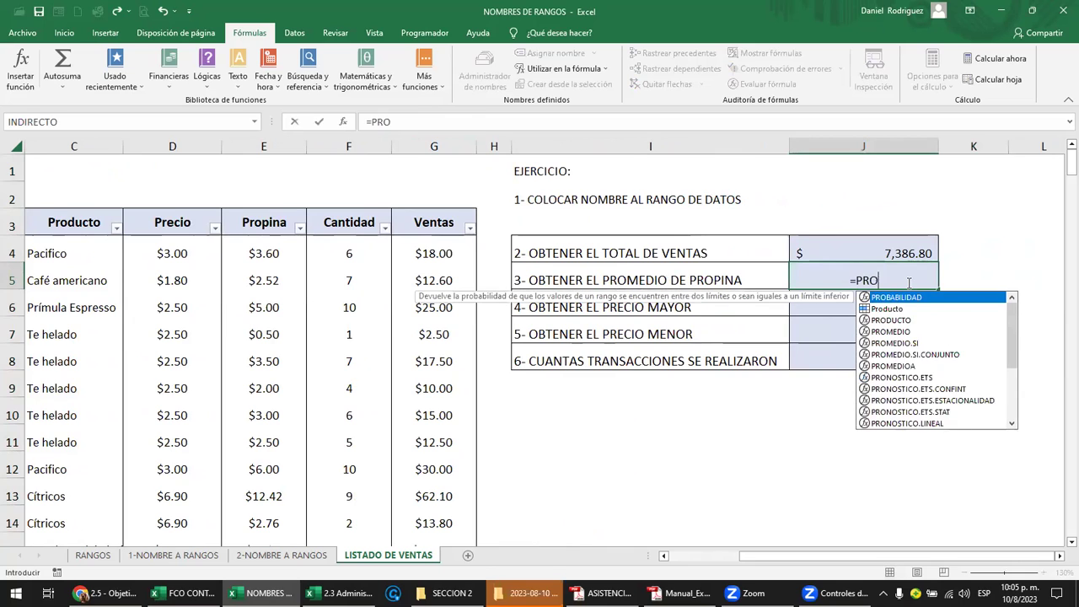
type("M")
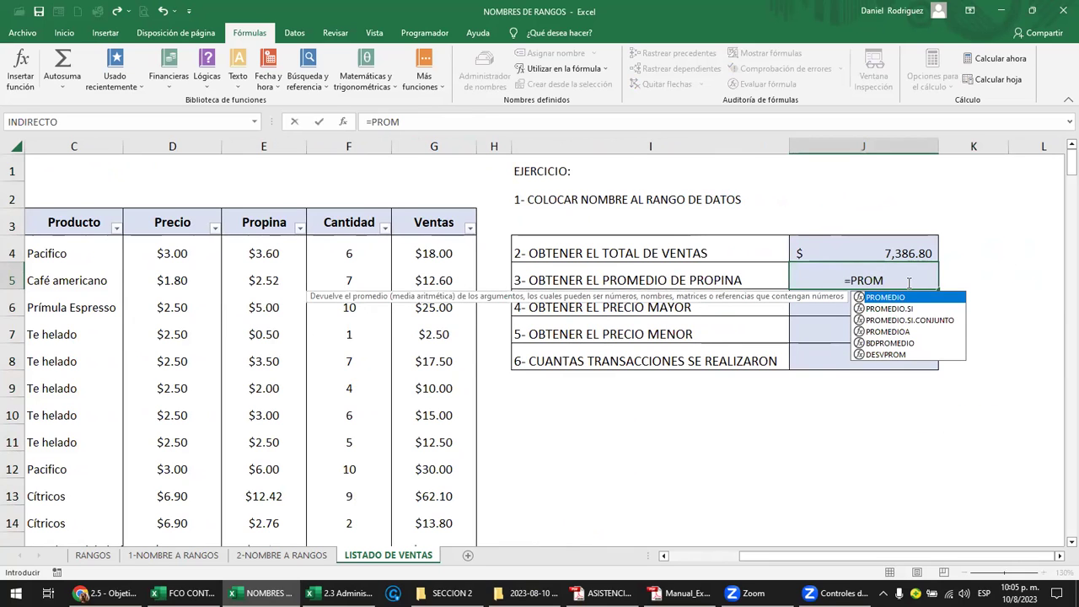
double_click(897, 299)
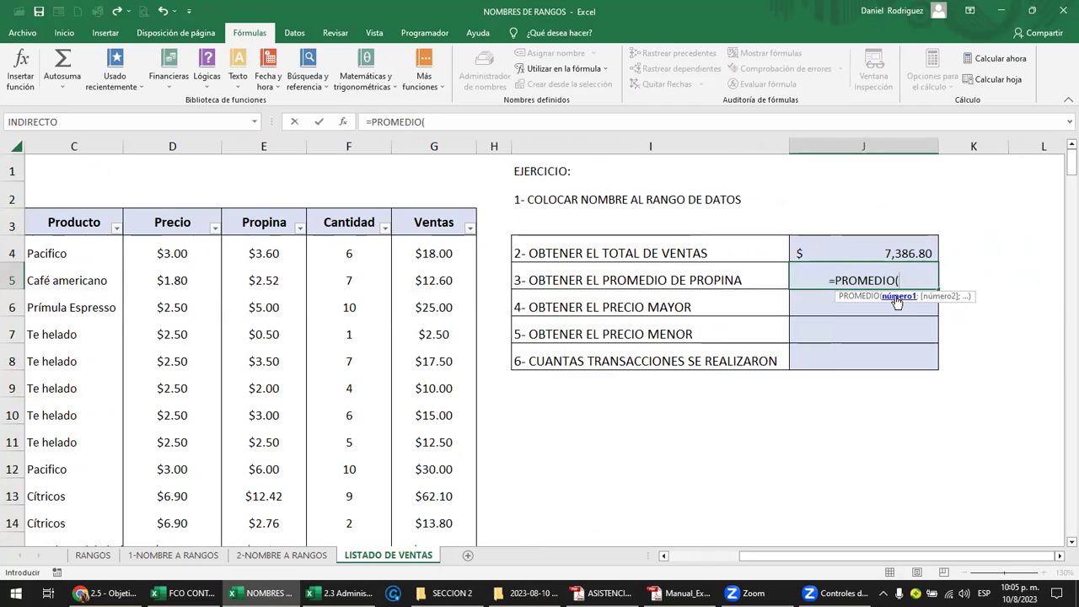
type("PRO")
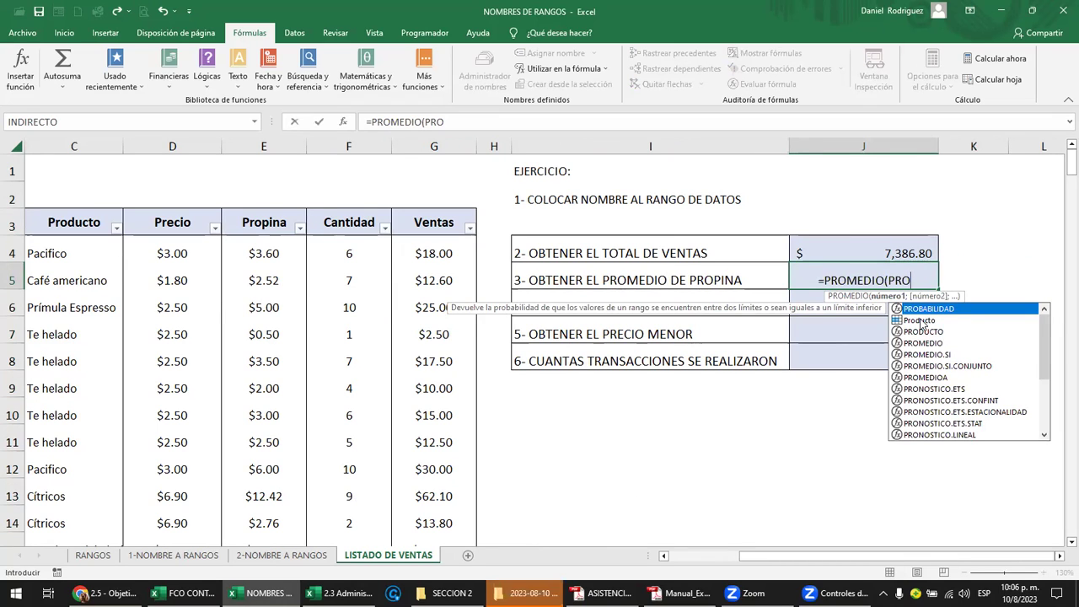
type("P")
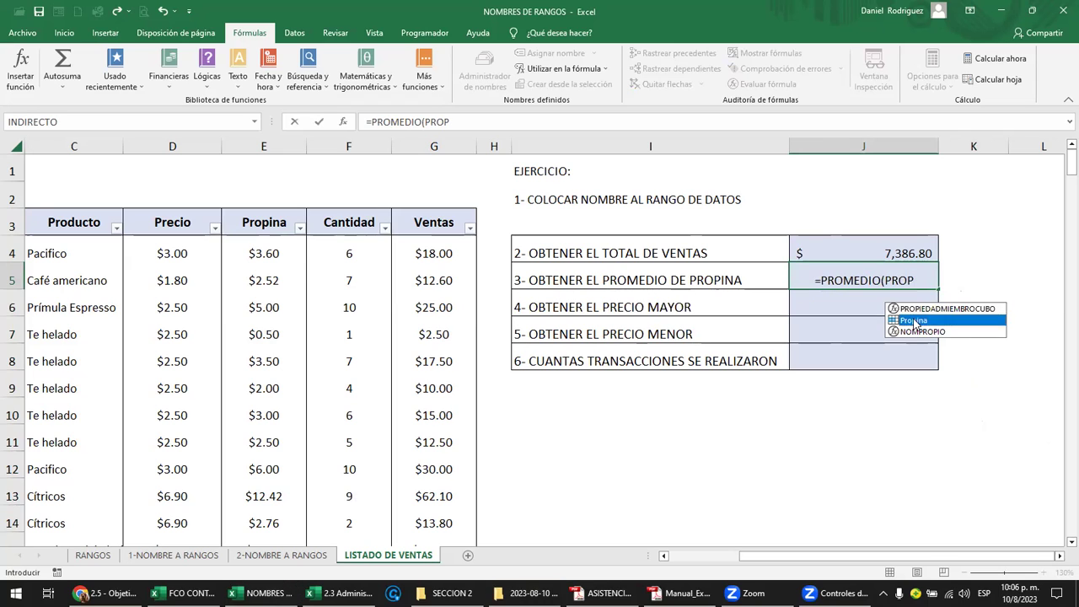
double_click(913, 321)
key("Return")
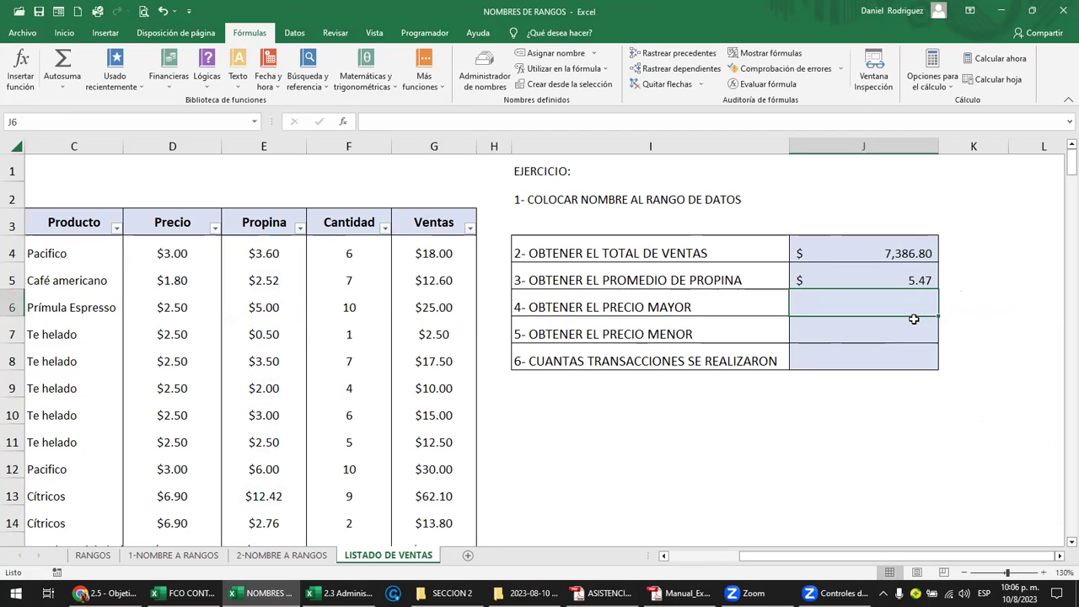
left_click(860, 355)
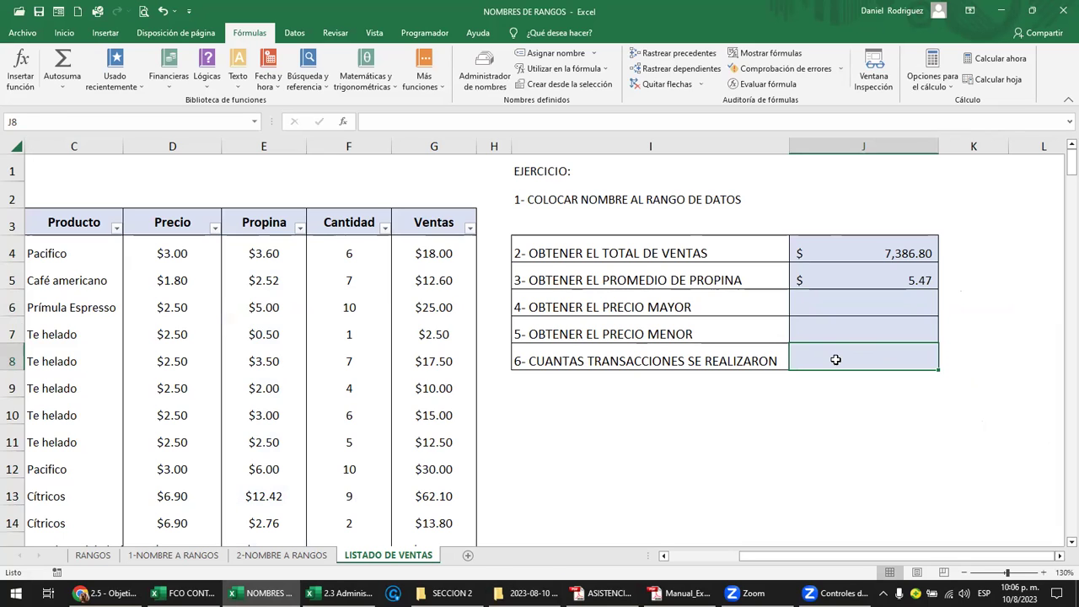
type("=")
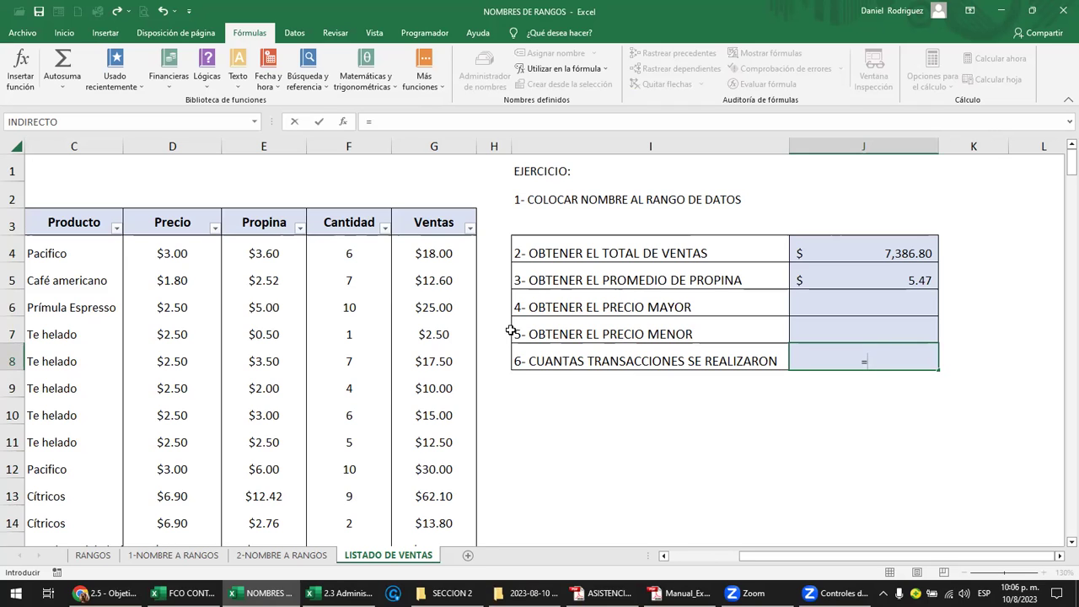
key("Escape")
left_click(498, 267)
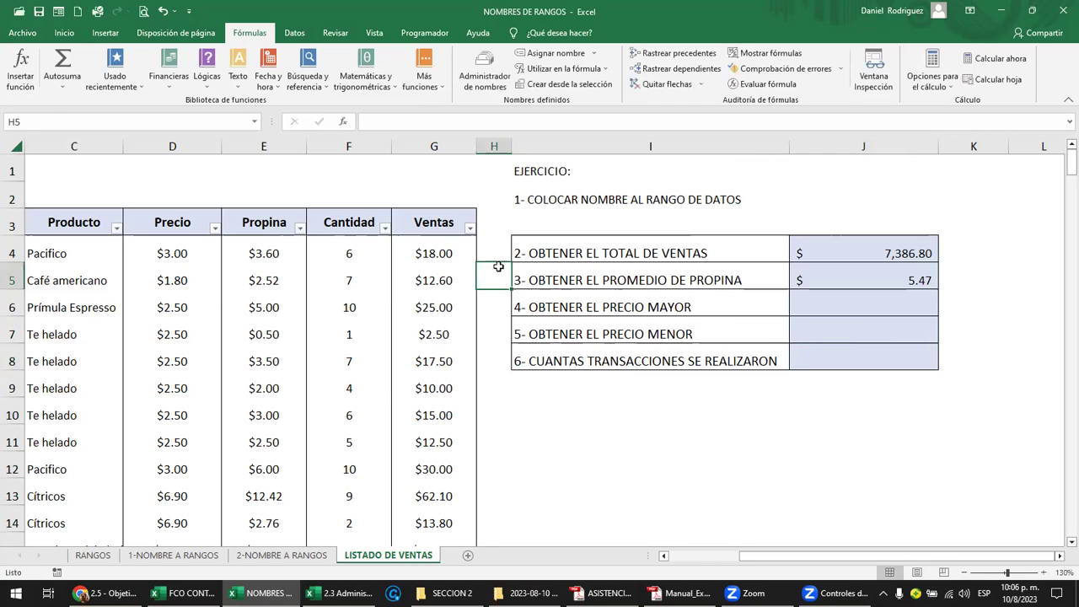
key("Left")
key("Left")
key("Left")
key("Left")
key("Left")
key("Left")
key("Left")
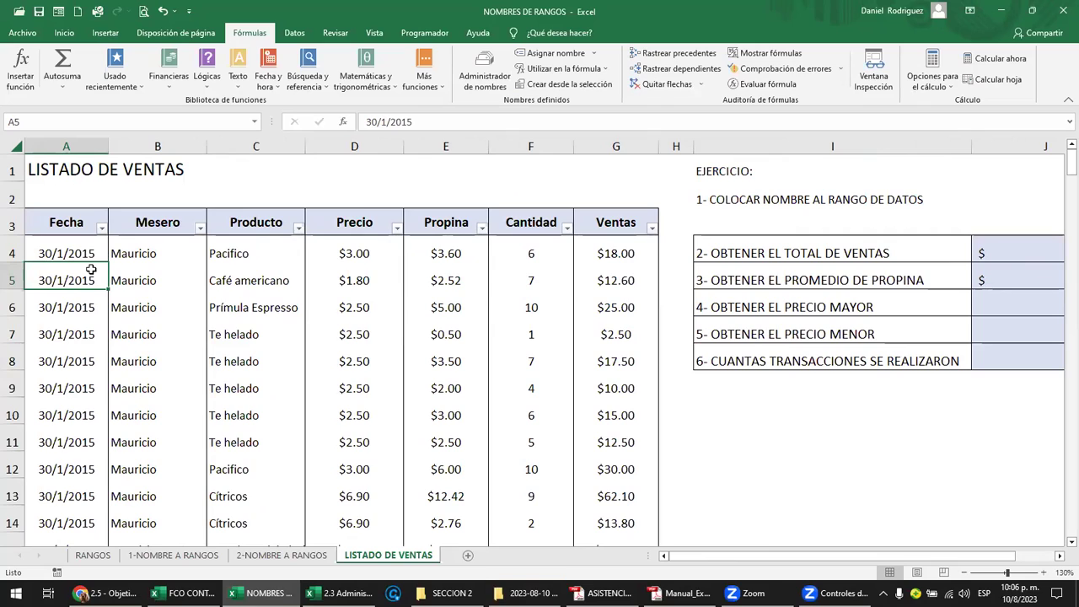
Test deleting the first Ventas value, then restore the $18.00 with undo.
left_click(64, 252)
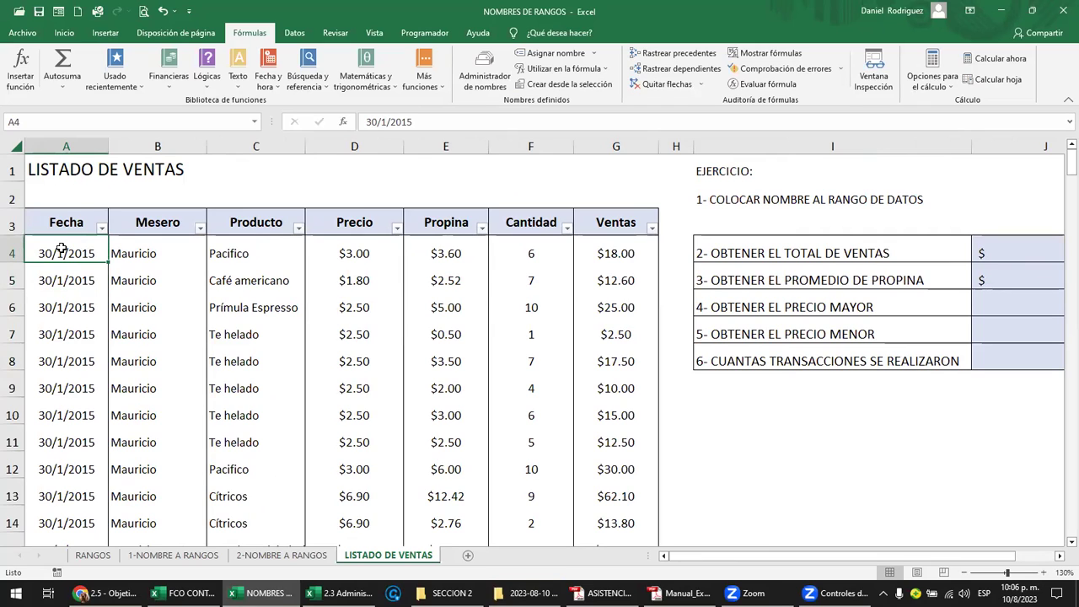
left_click_drag(64, 251, 67, 390)
left_click(71, 257)
left_click(616, 232)
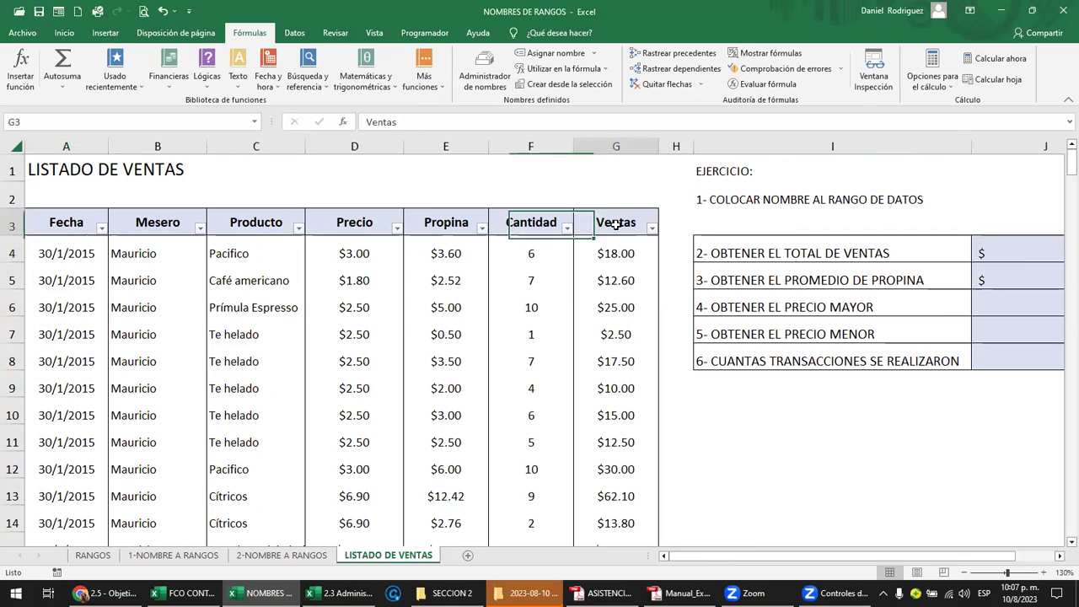
left_click(620, 252)
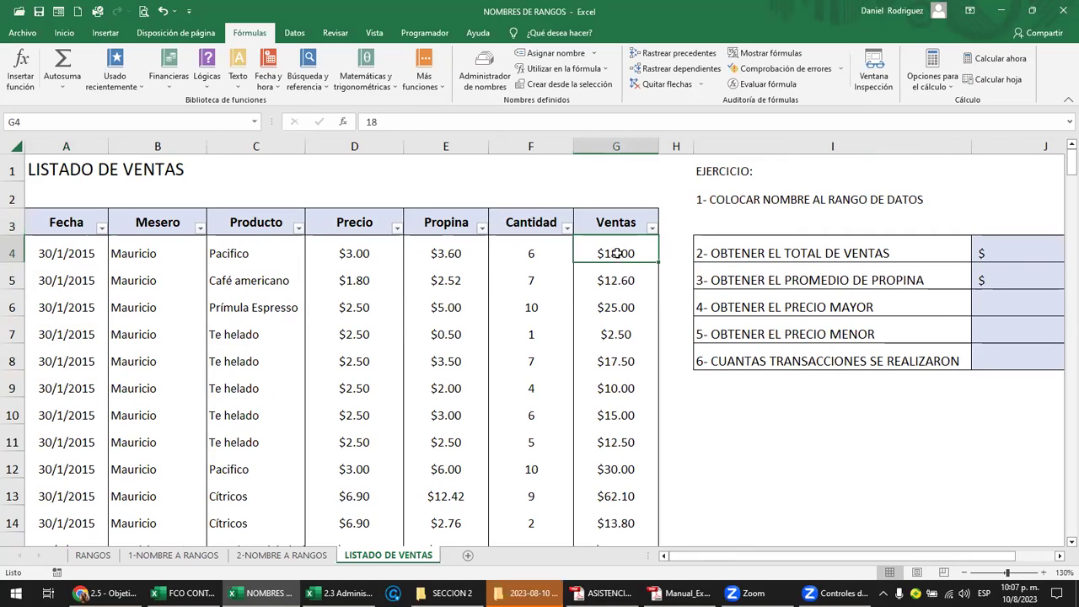
left_click(64, 257)
left_click(164, 261)
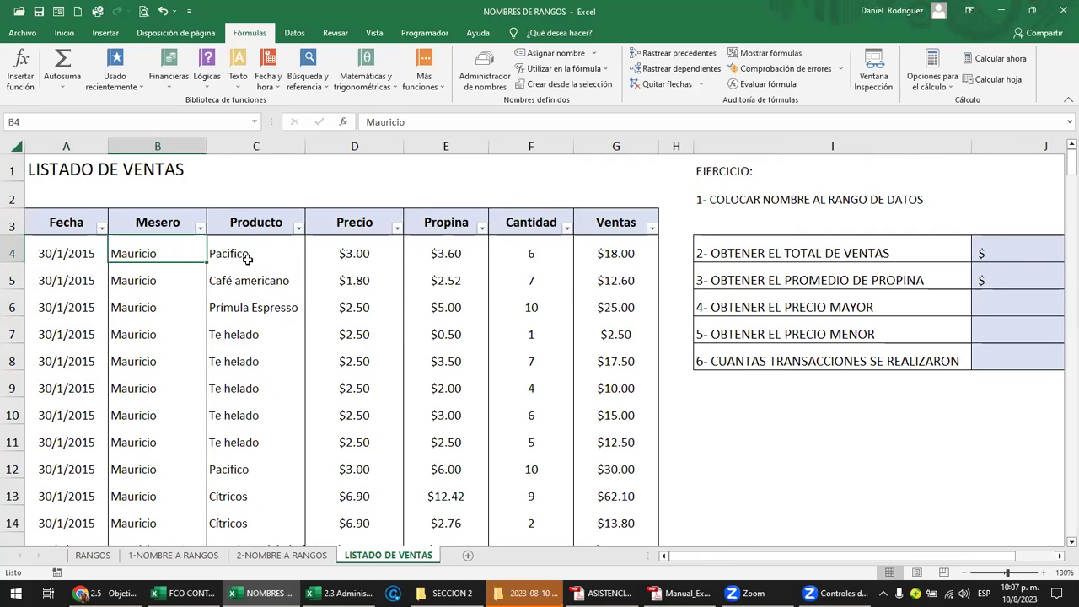
left_click(620, 253)
key("Delete")
key("Down")
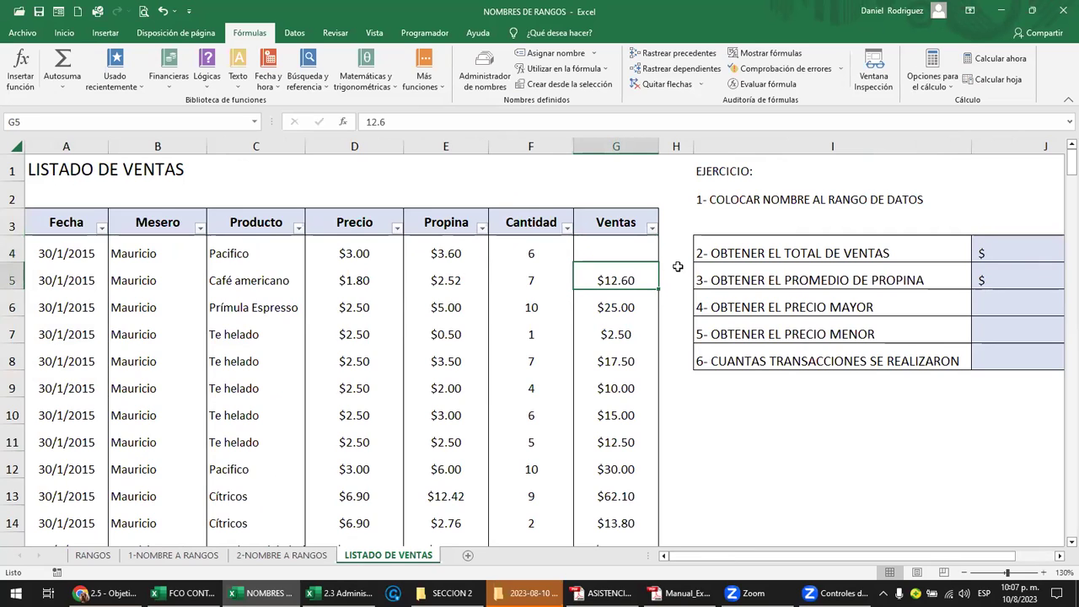
key("Up")
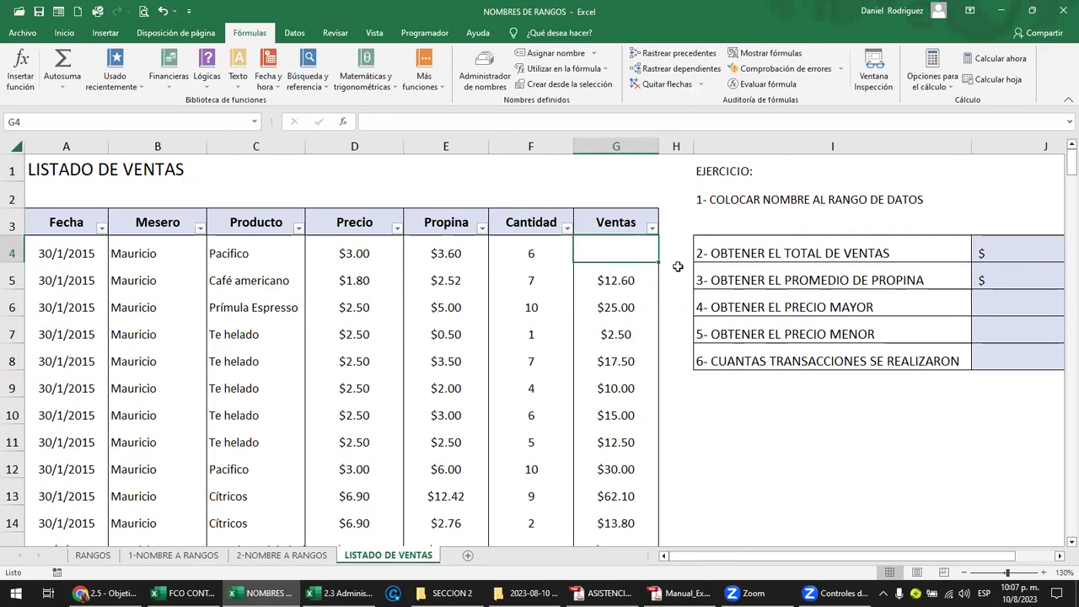
key("ctrl+z")
left_click(677, 265)
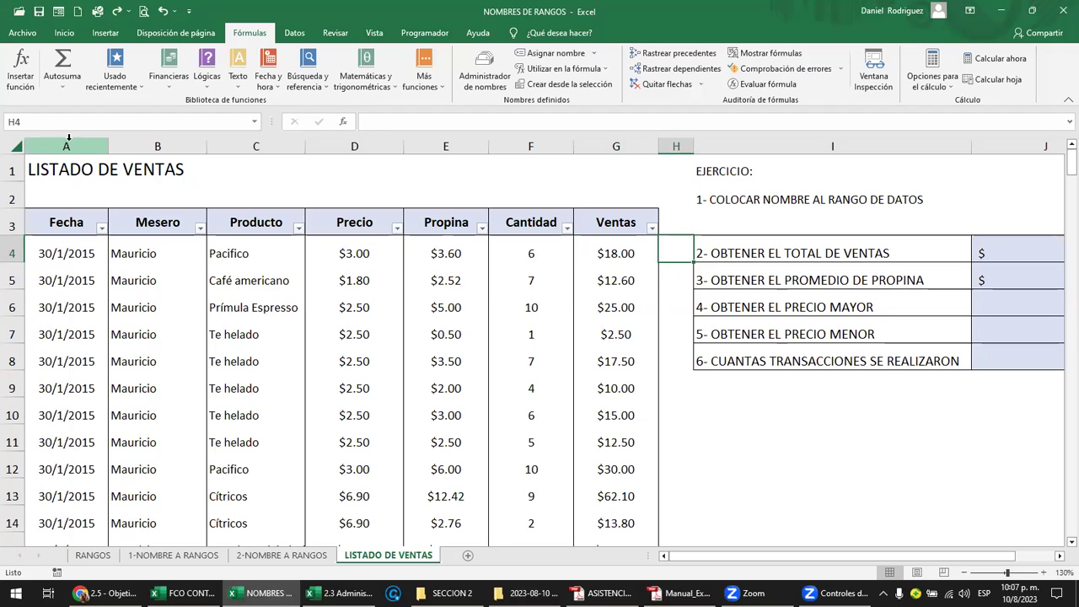
Select non-adjacent columns A, D and G (Fecha, Precio, Ventas) together.
left_click(67, 146)
left_click(354, 146, "ctrl")
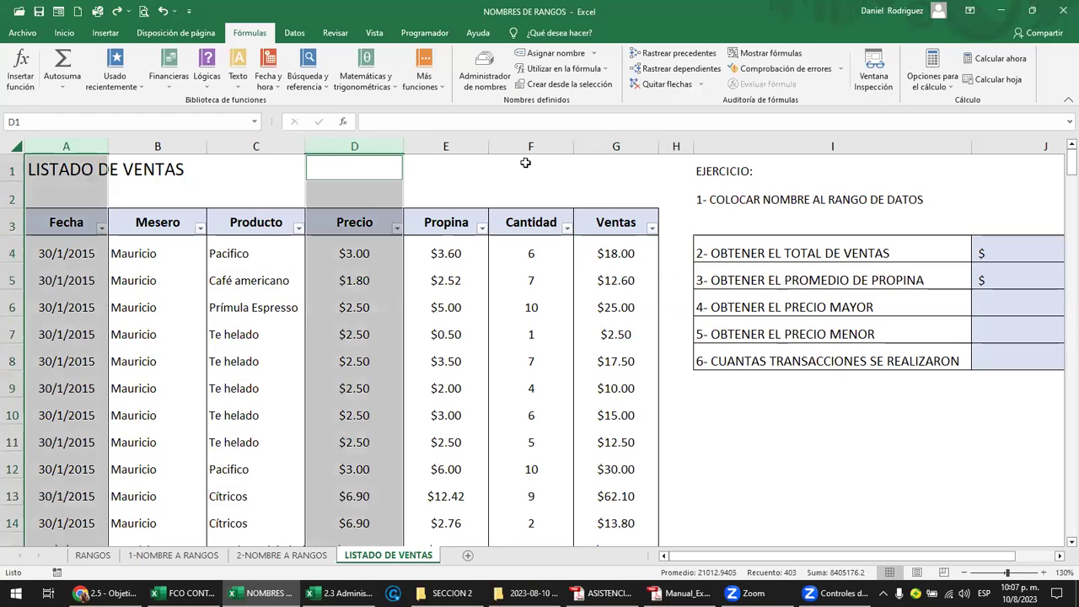
left_click(616, 146, "ctrl")
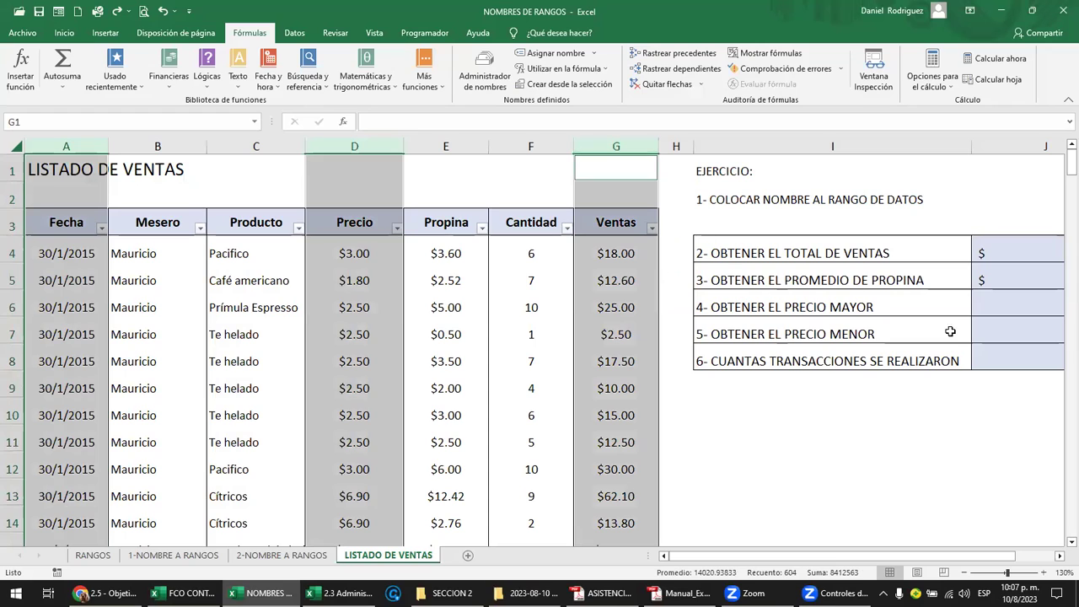
left_click(937, 360)
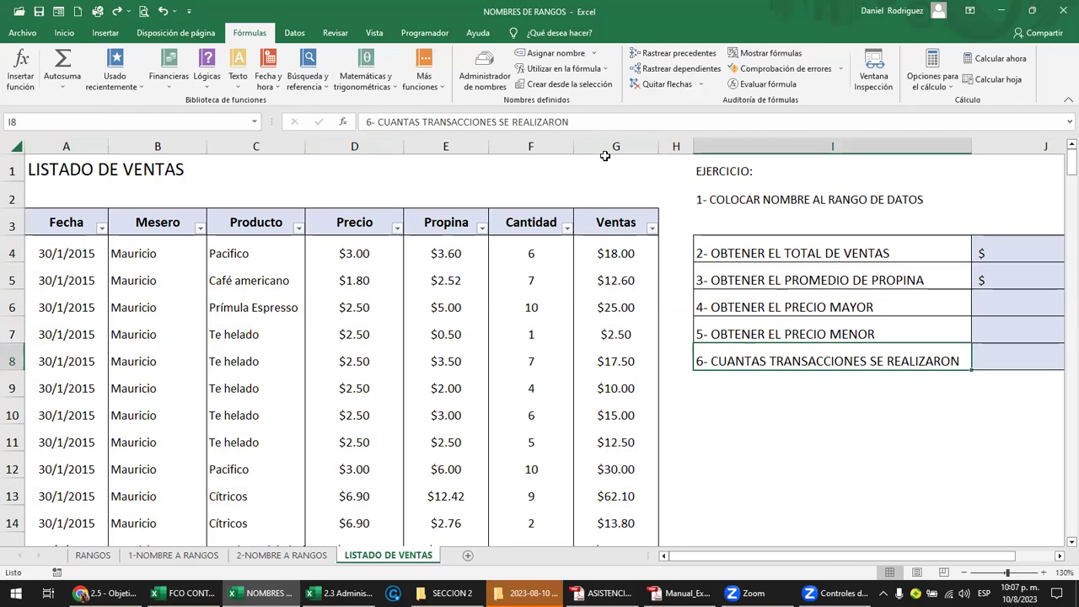
left_click(607, 147)
left_click(356, 146, "ctrl")
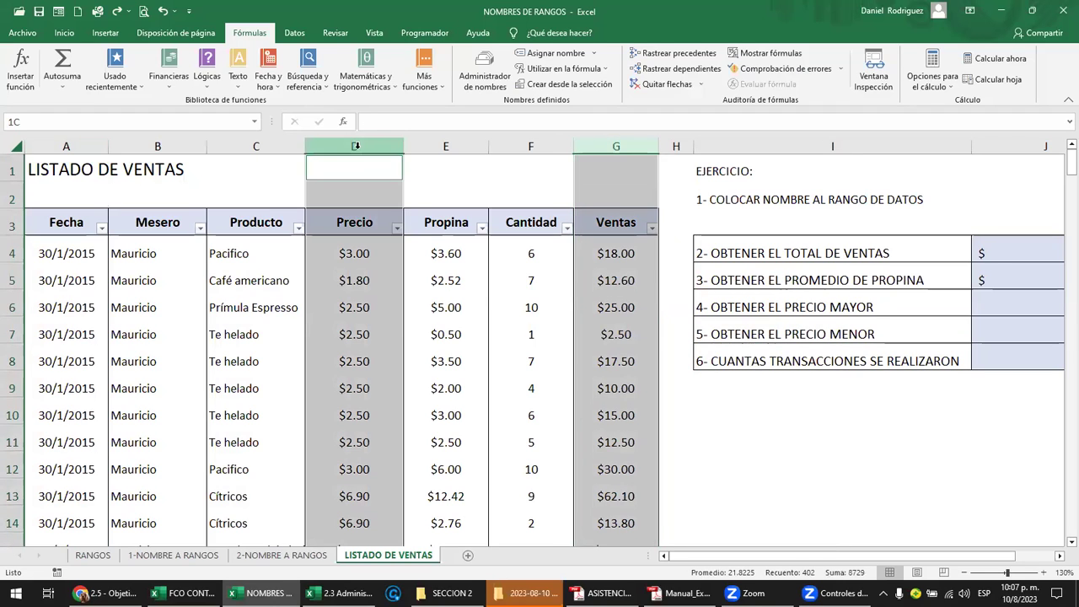
left_click(71, 145, "ctrl")
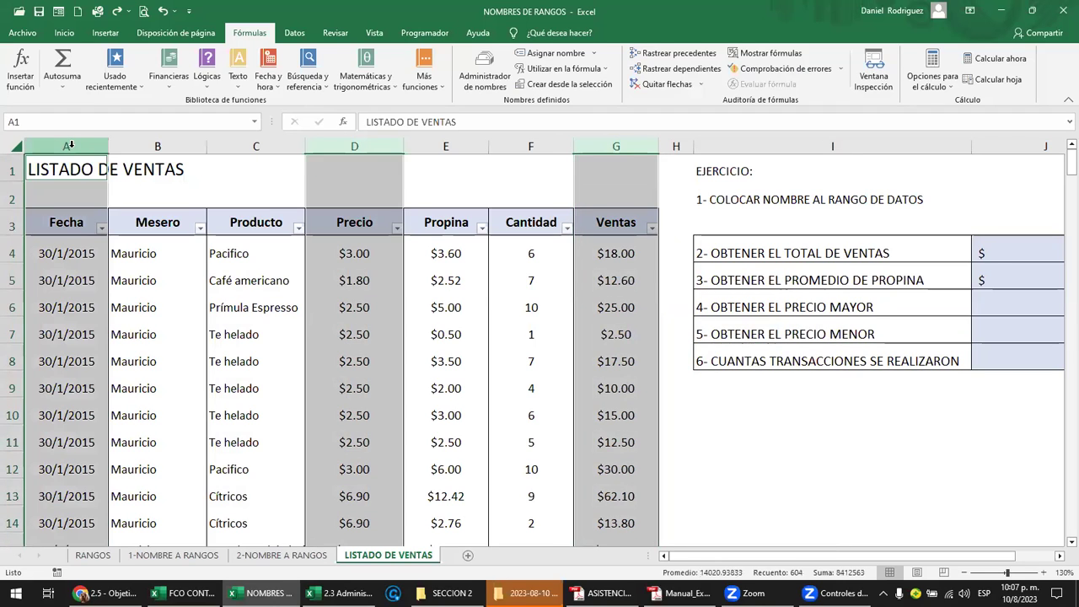
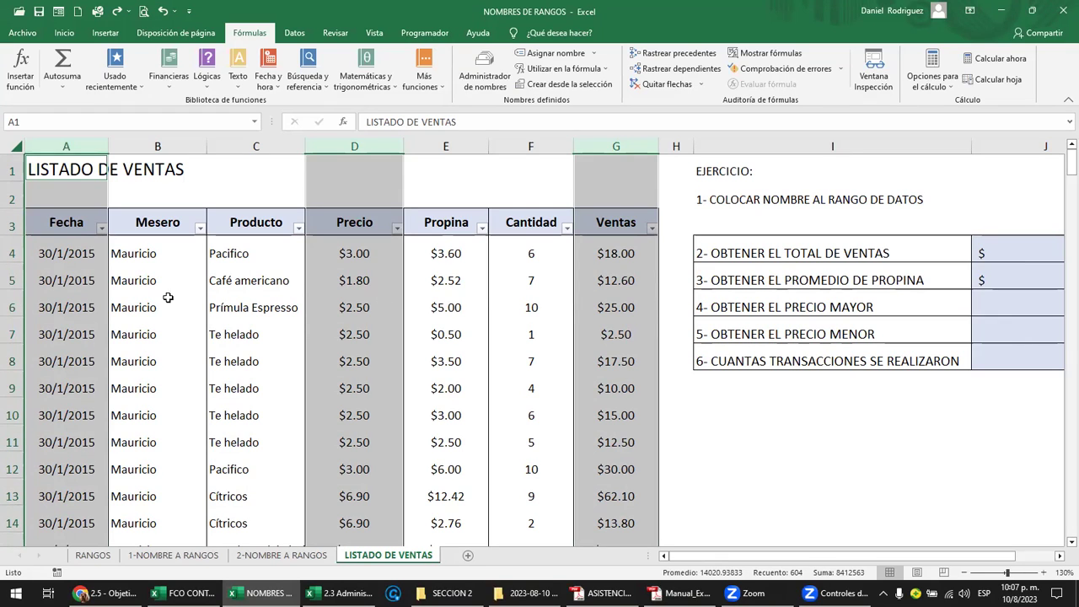
Fill the first sales record A4:F4 with yellow.
left_click_drag(38, 253, 512, 258)
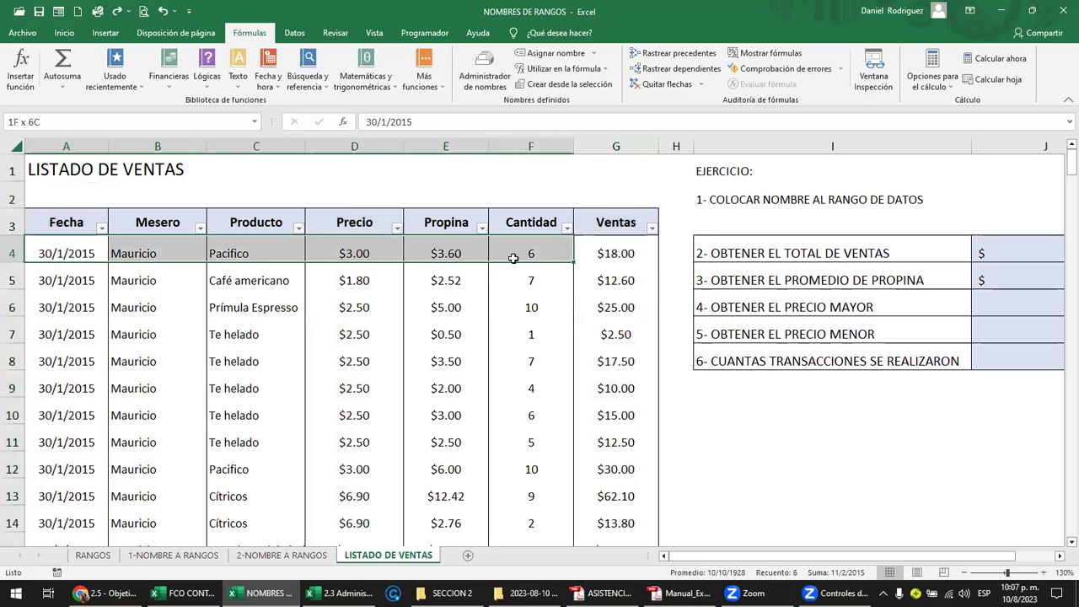
left_click(64, 32)
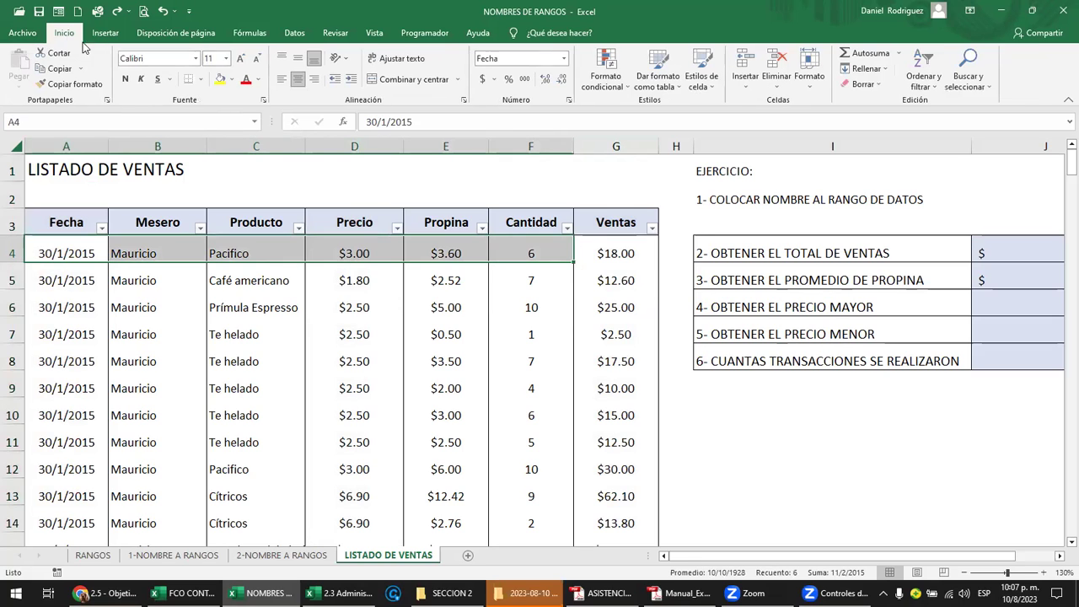
left_click(220, 81)
Clear G4 and re-enter 18 as its Ventas value.
left_click(628, 258)
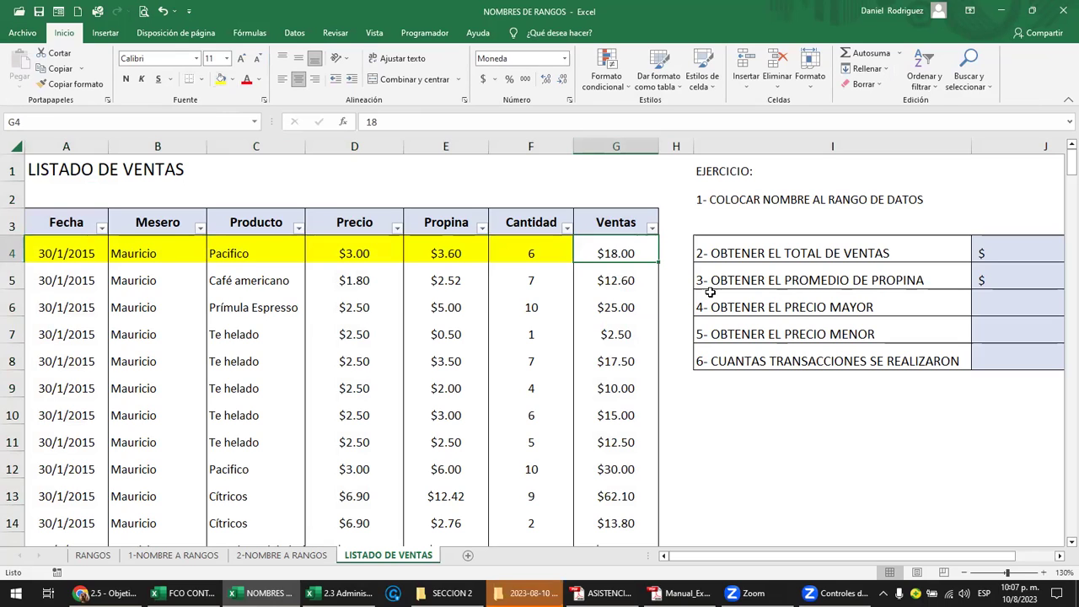
key("Delete")
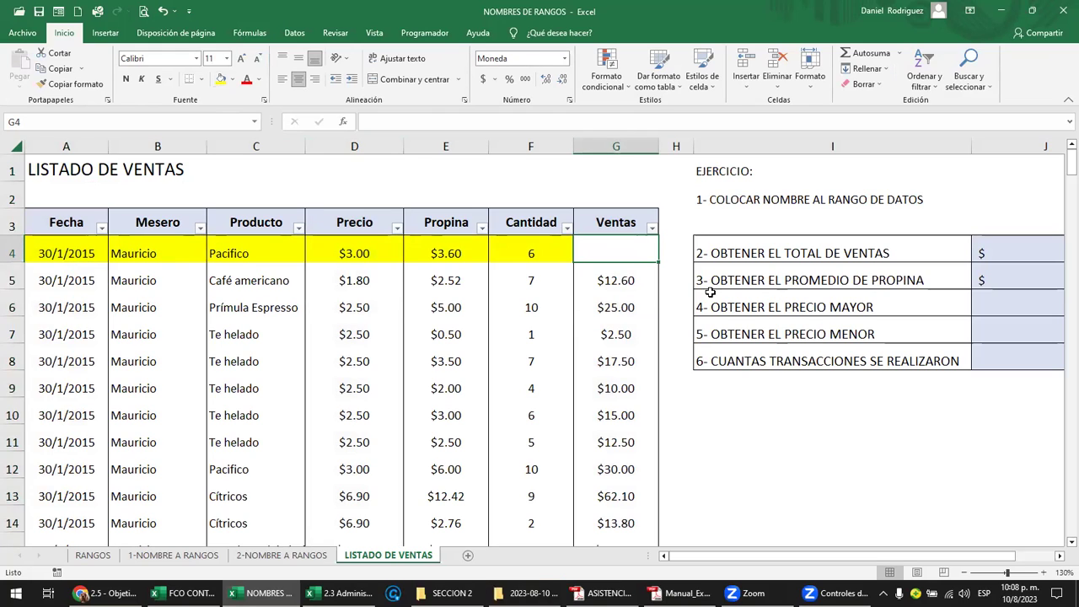
type("18")
key("ctrl+Return")
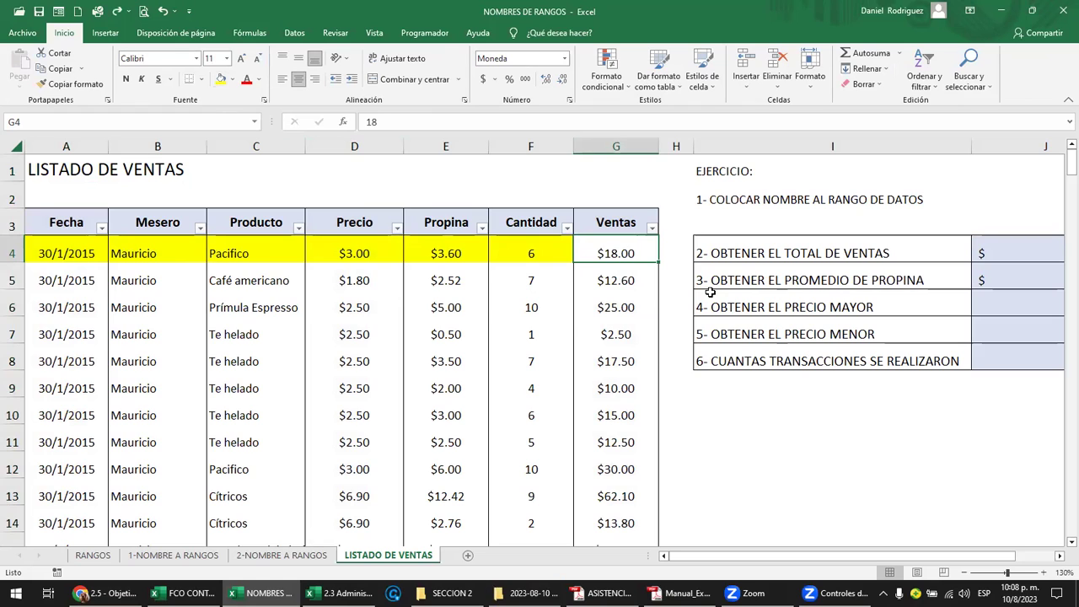
left_click(68, 148)
Enter =CONTAR(Ventas) in J8, choosing Ventas from the autocomplete list, to count 200 transactions.
left_click(321, 147)
left_click(598, 148)
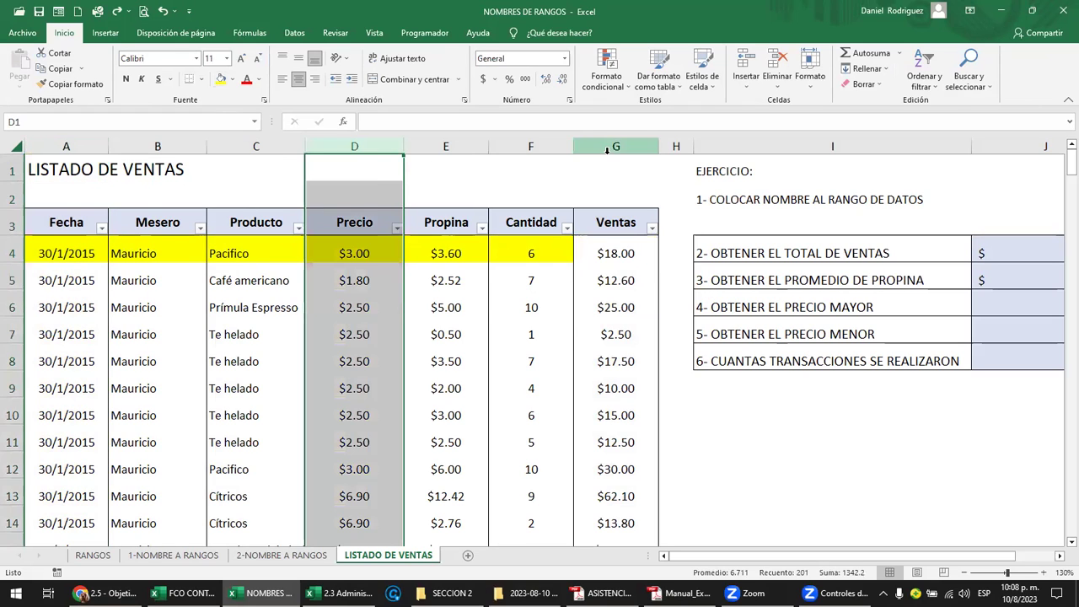
left_click(607, 244)
left_click(607, 244)
left_click(1003, 361)
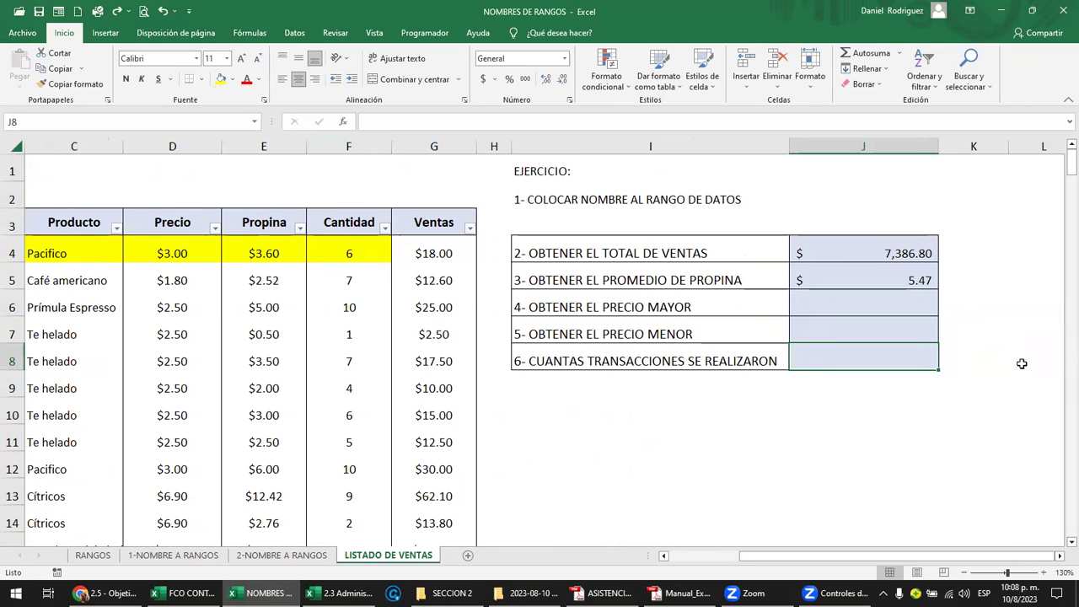
type("=CONTAR")
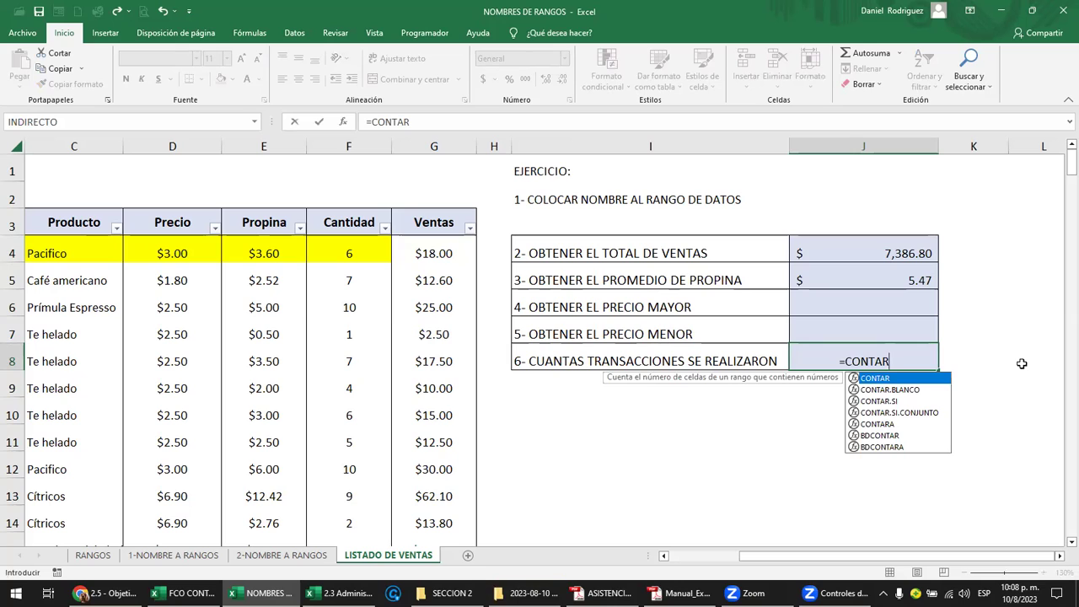
type("(")
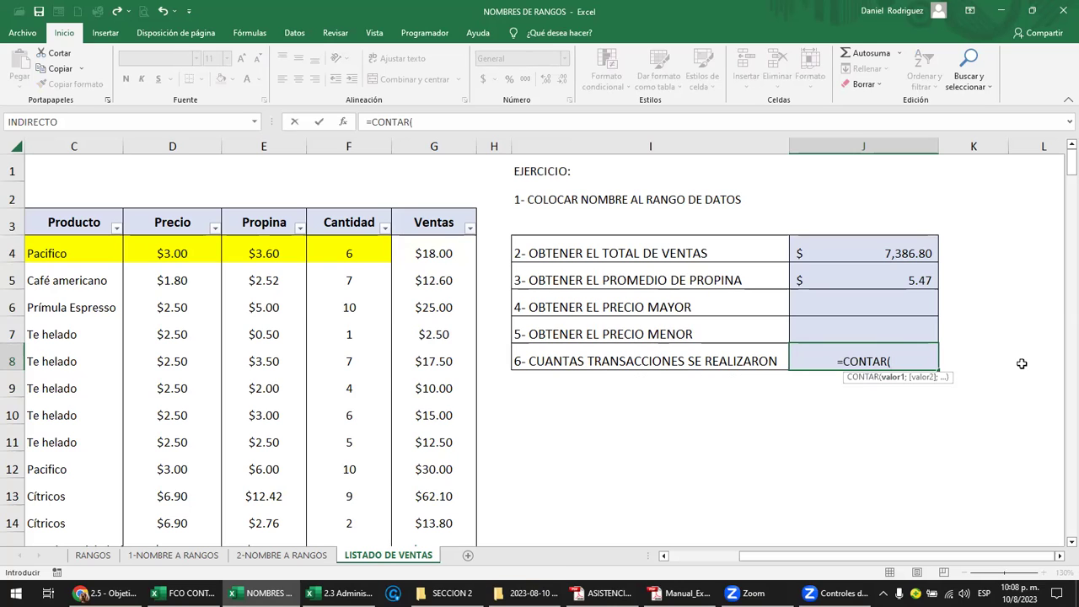
type("VE")
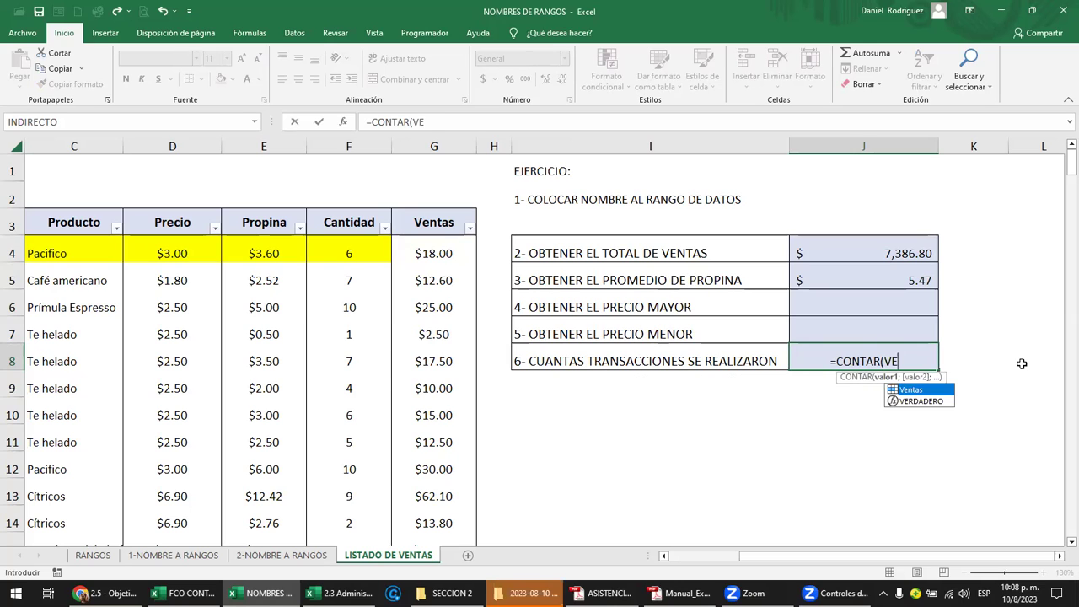
type("N")
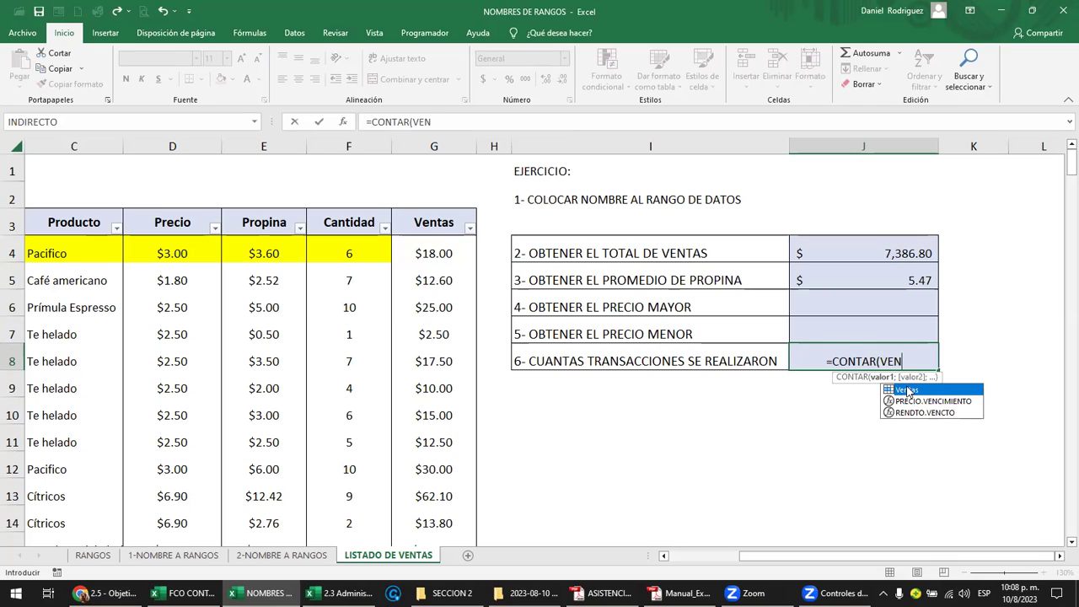
double_click(908, 389)
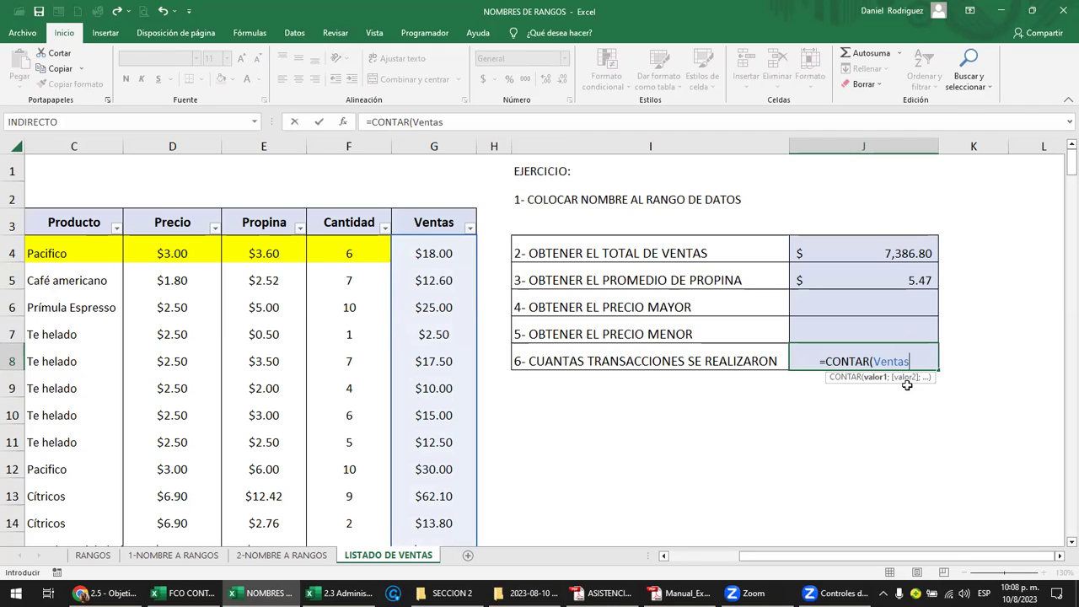
key("Return")
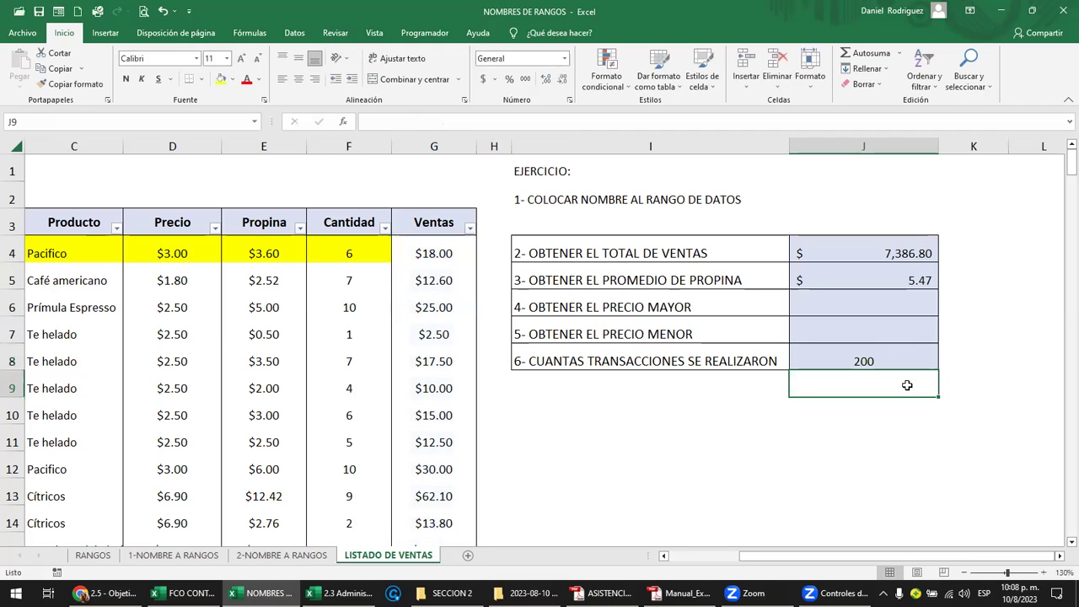
Test the count by entering 'A' in G4, then undo to restore $18.00.
left_click(456, 257)
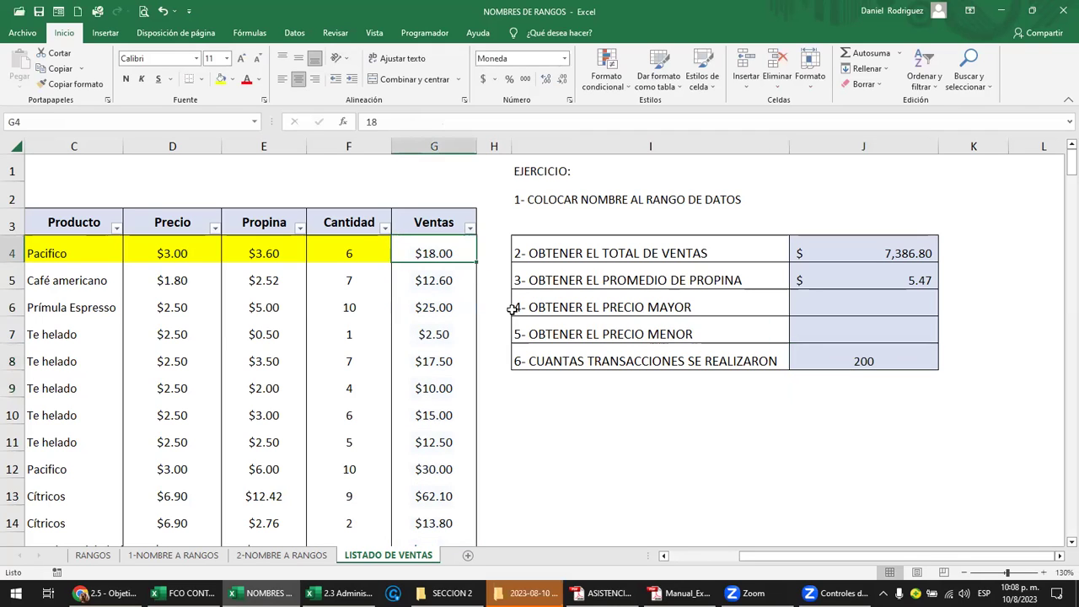
type("A")
key("ctrl+Return")
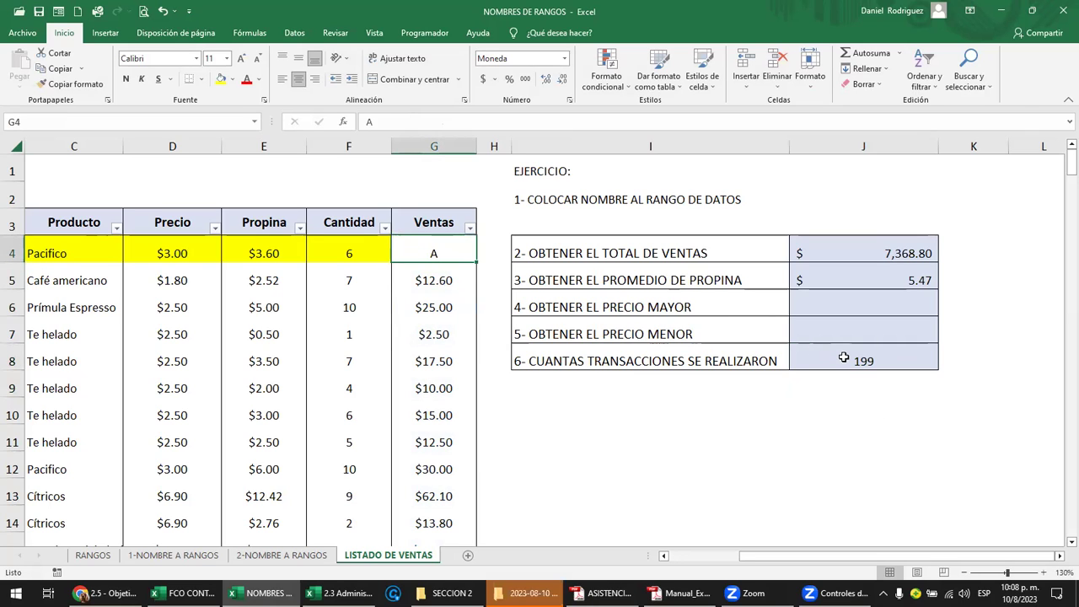
key("ctrl+z")
Review the G4 value and the formulas in J4 (=SUMA(Ventas)) and J8 (=CONTAR(Ventas)).
left_click(817, 356)
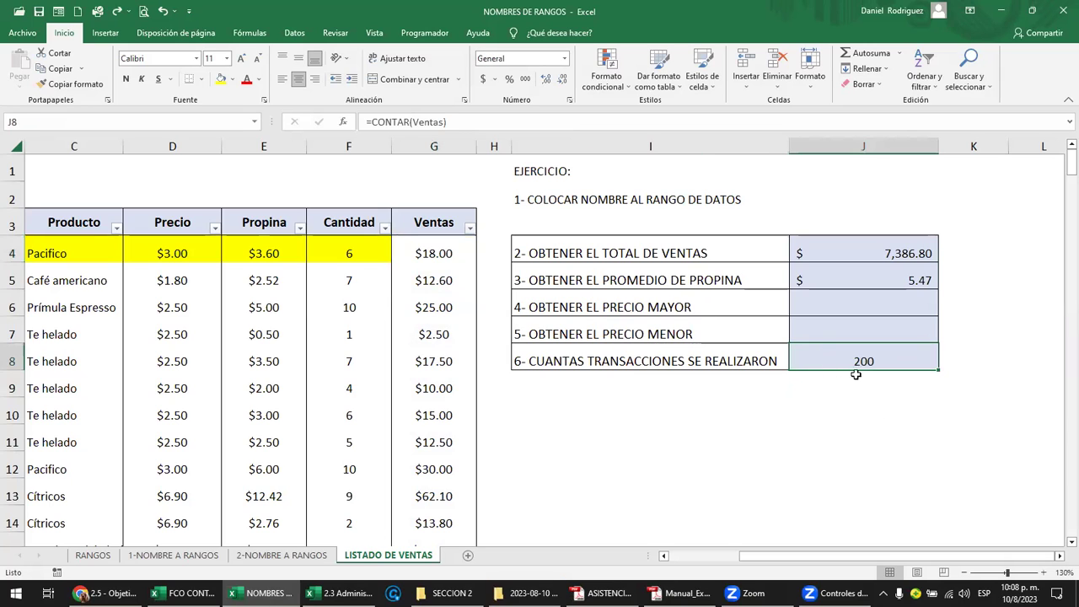
left_click(429, 261)
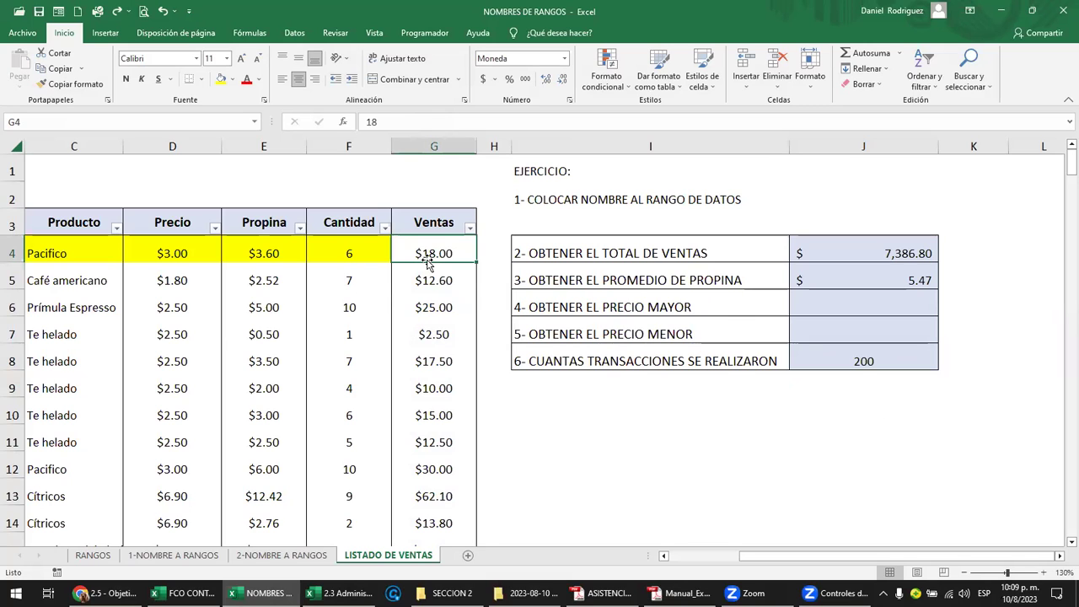
left_click(858, 363)
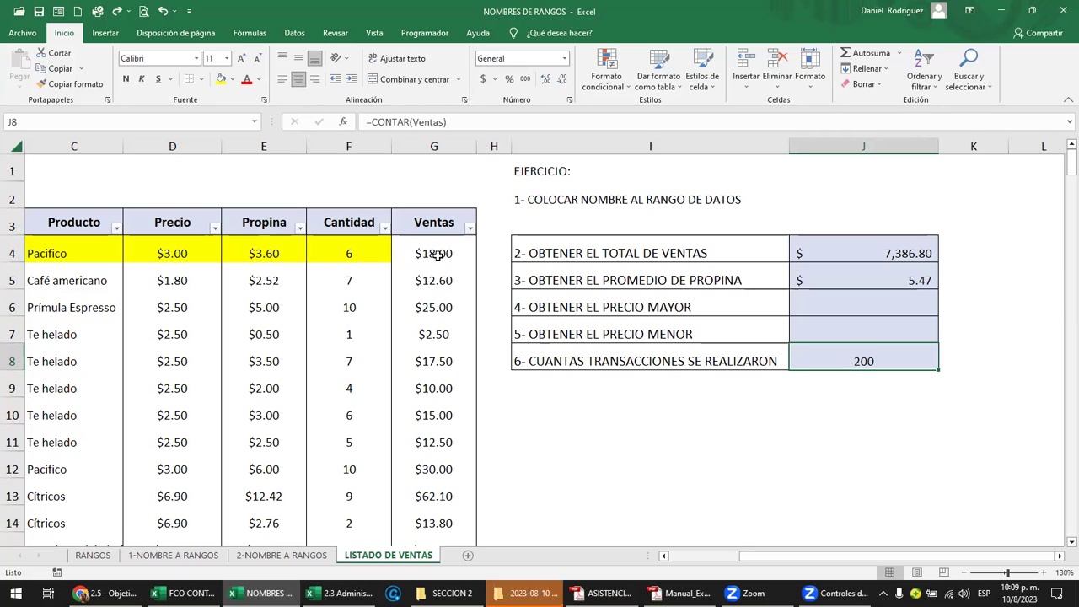
left_click(437, 254)
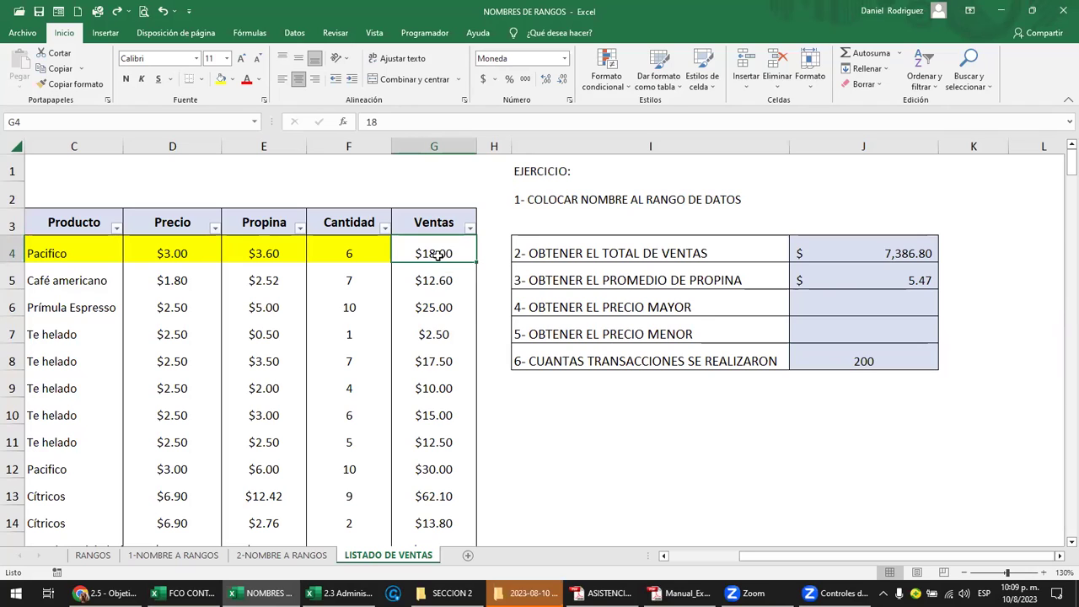
left_click(443, 225)
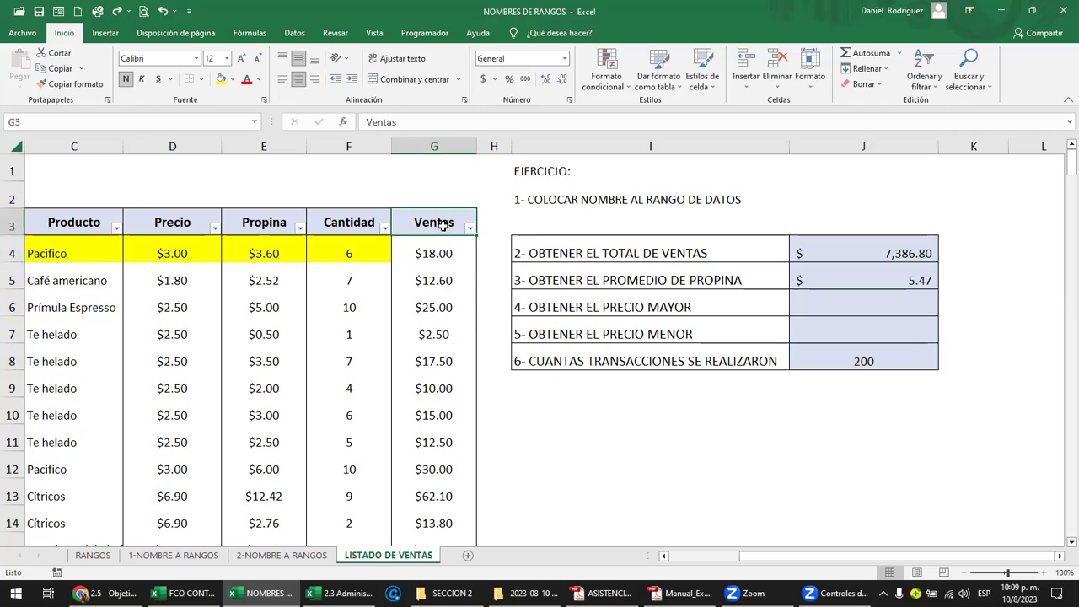
left_click(869, 253)
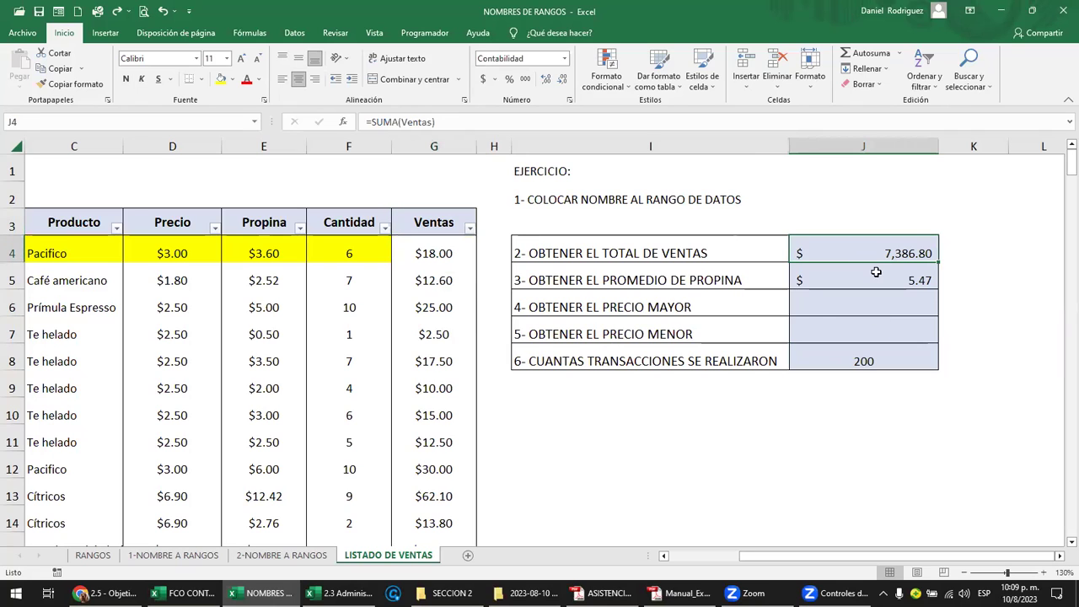
left_click(860, 360)
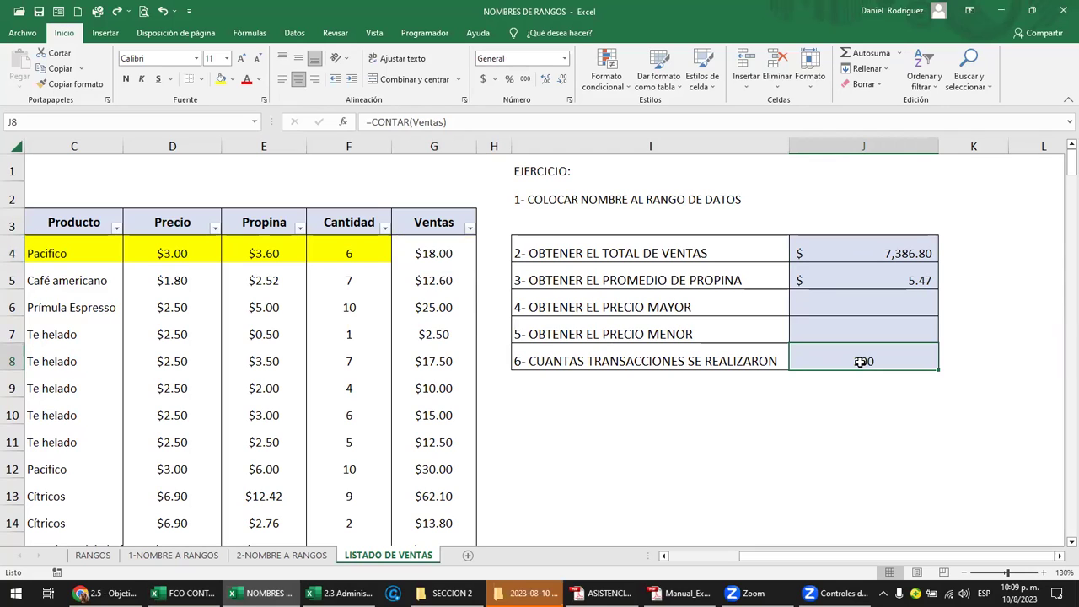
left_click(812, 409)
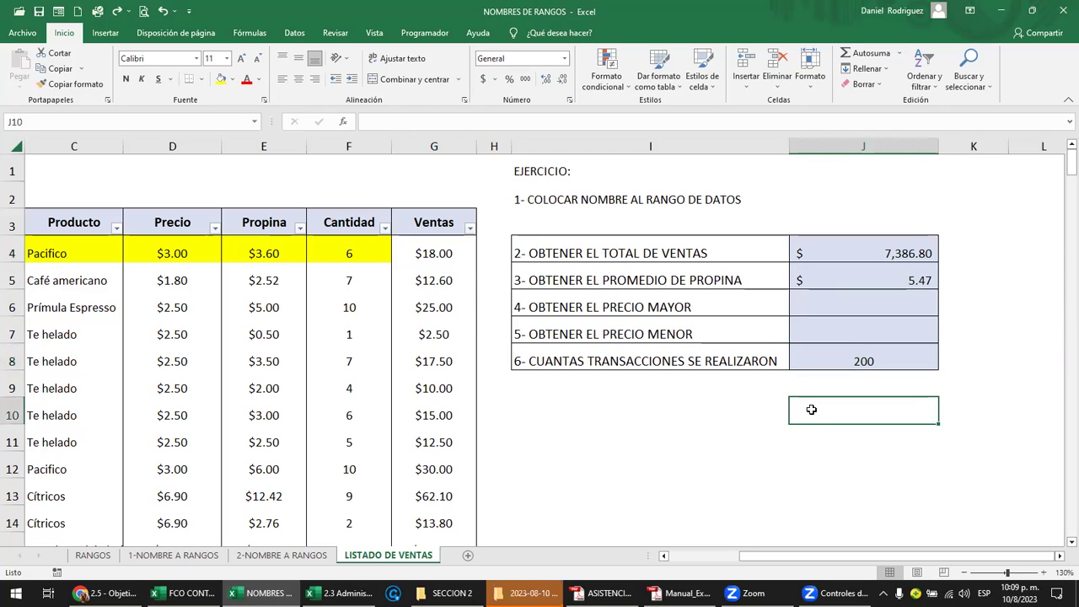
key("Left")
key("Left")
key("Left")
key("Home")
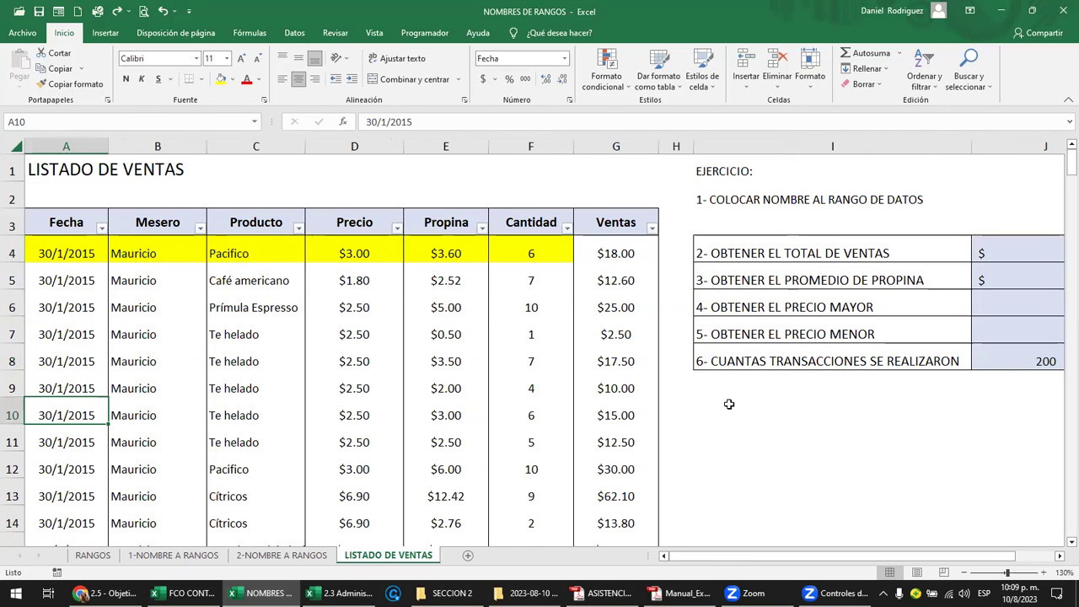
left_click(156, 227)
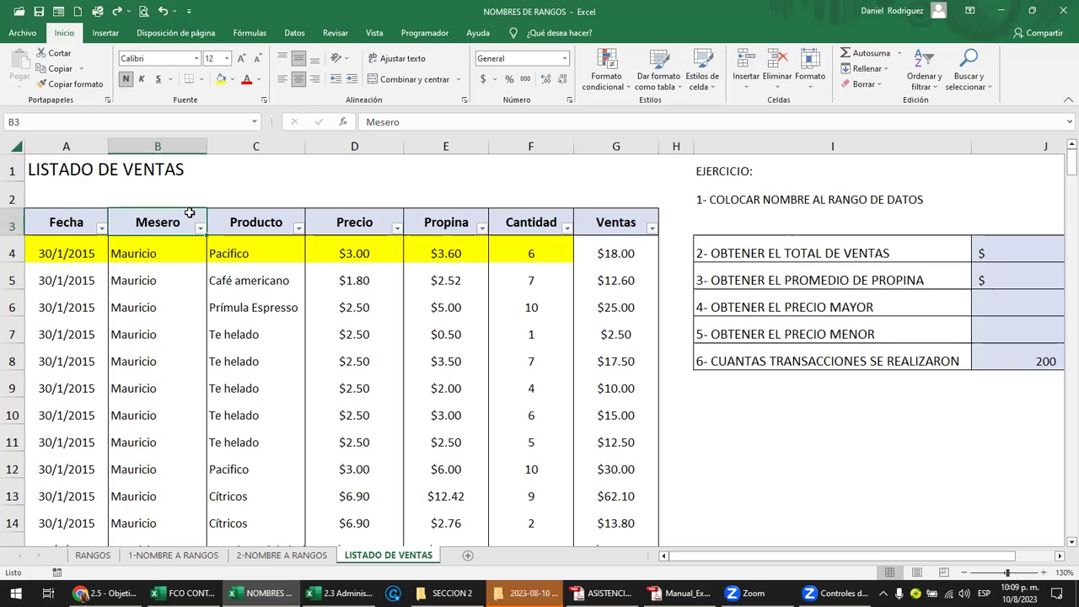
left_click(254, 121)
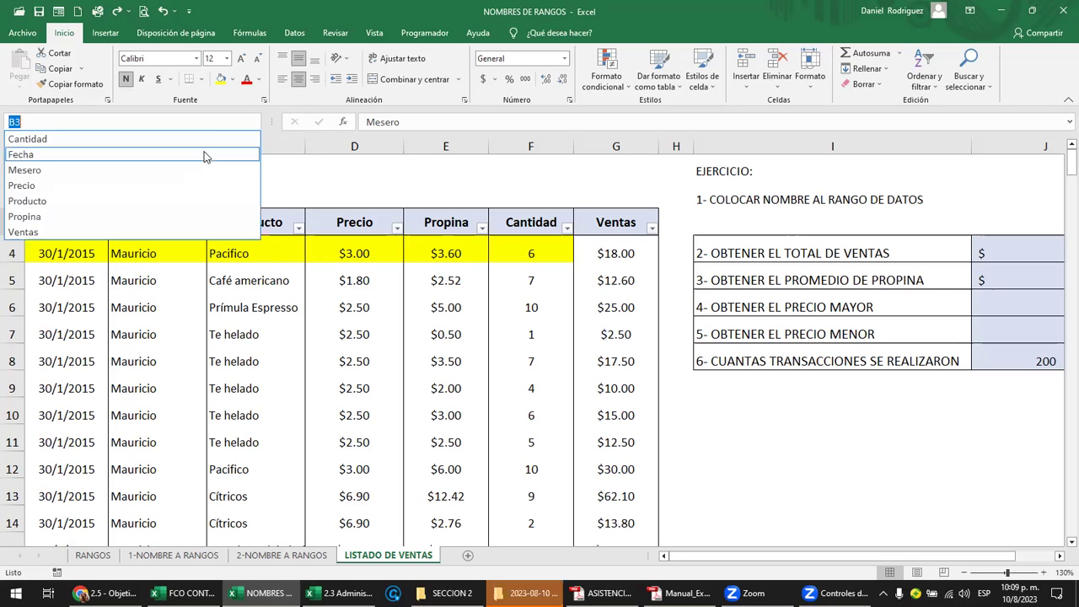
left_click(63, 171)
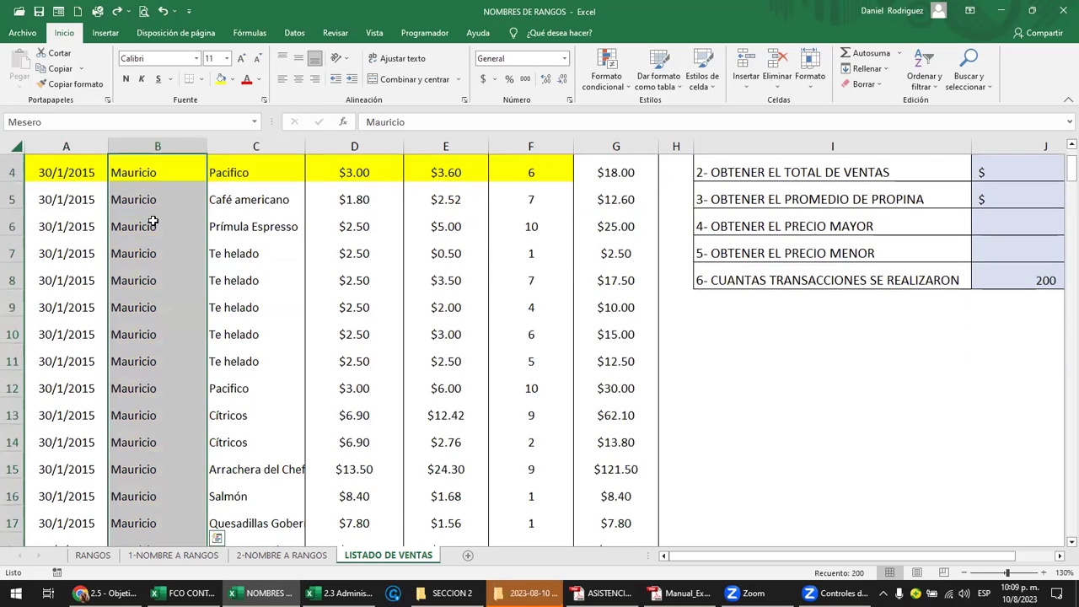
scroll(156, 222, "up", 1)
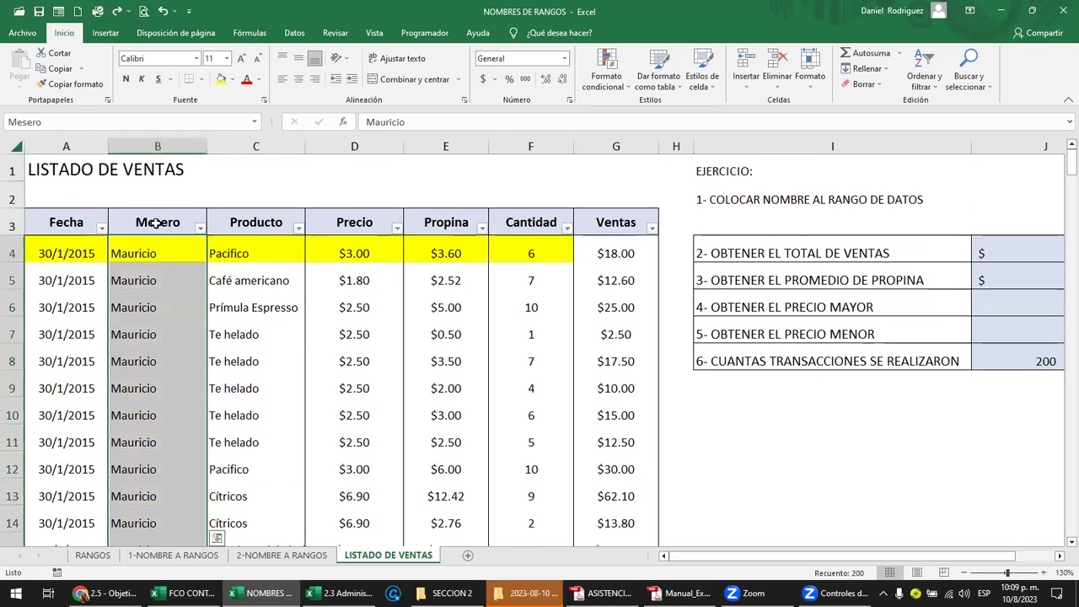
left_click(57, 220)
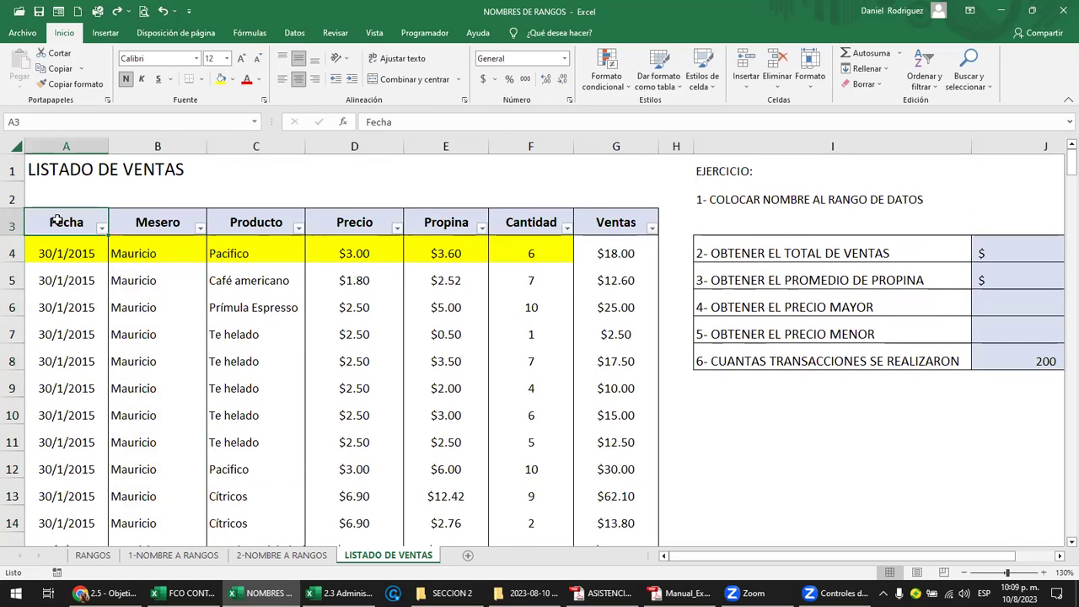
left_click(254, 122)
left_click(52, 154)
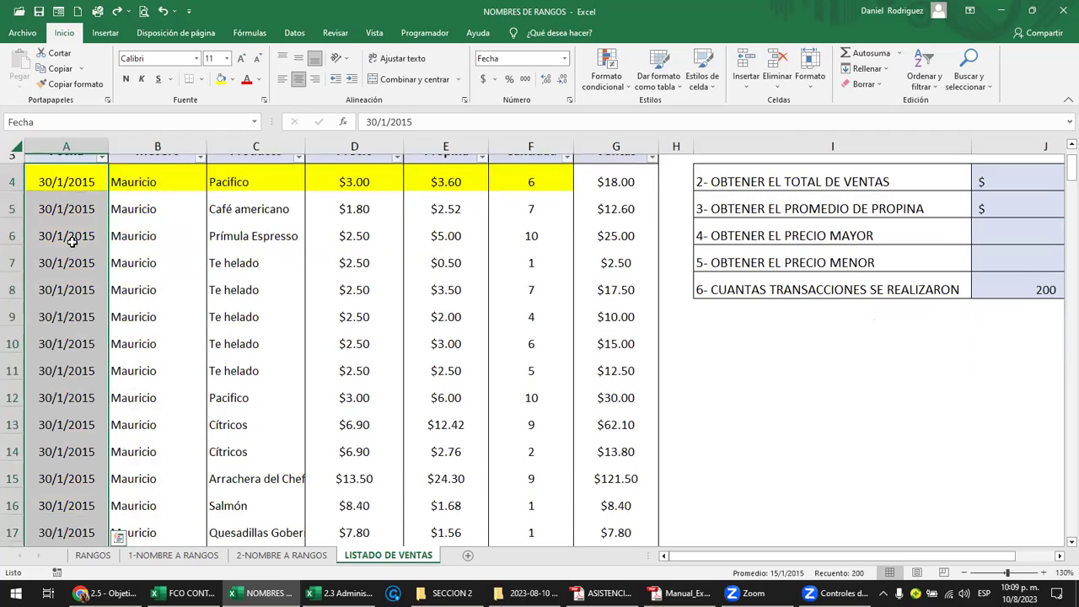
scroll(71, 241, "up", 1)
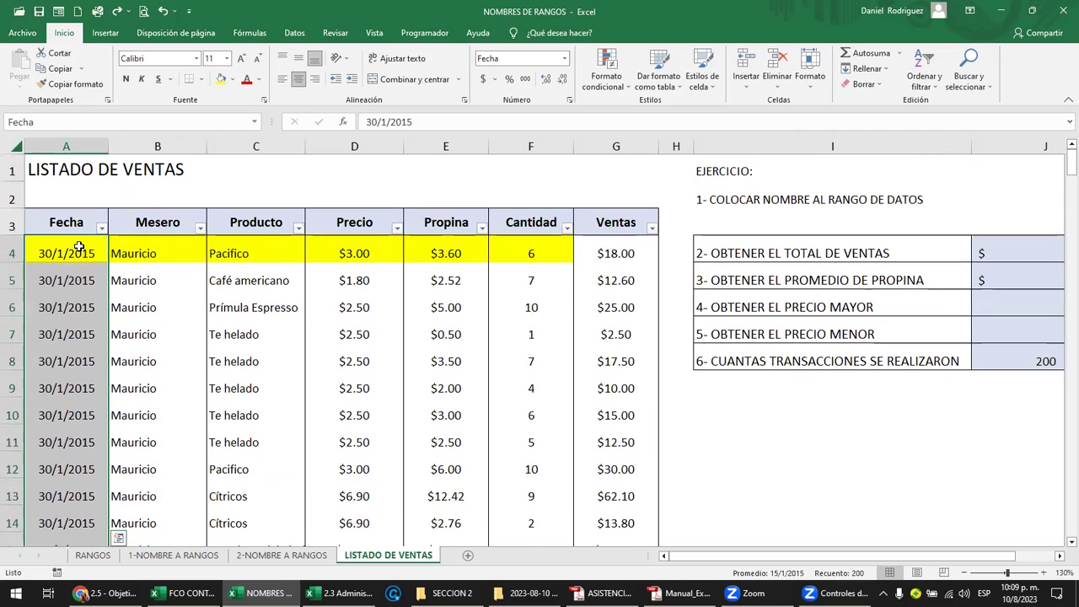
left_click(135, 224)
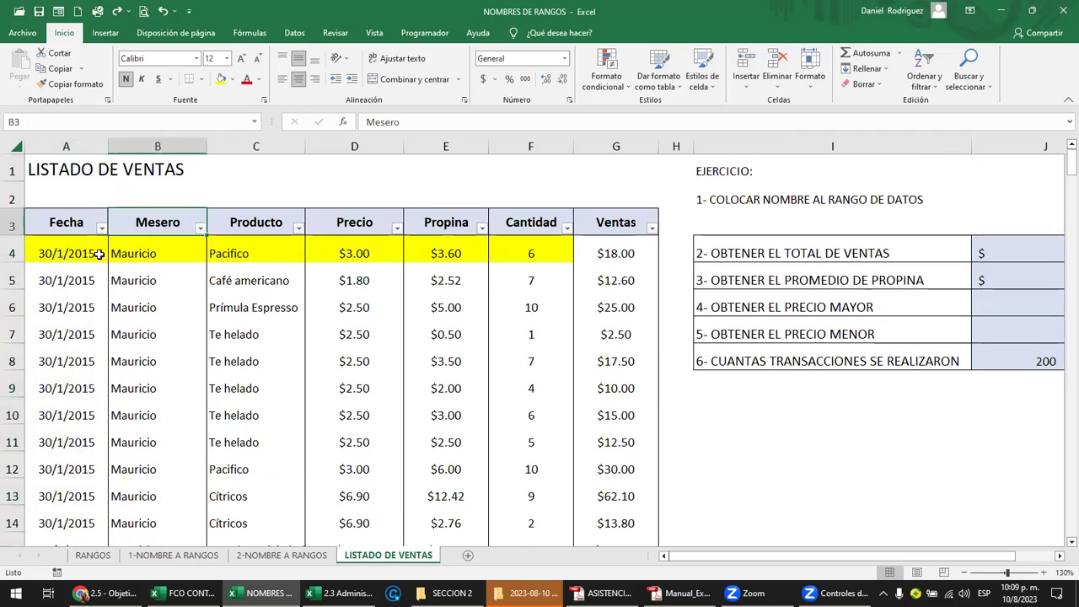
left_click(66, 146)
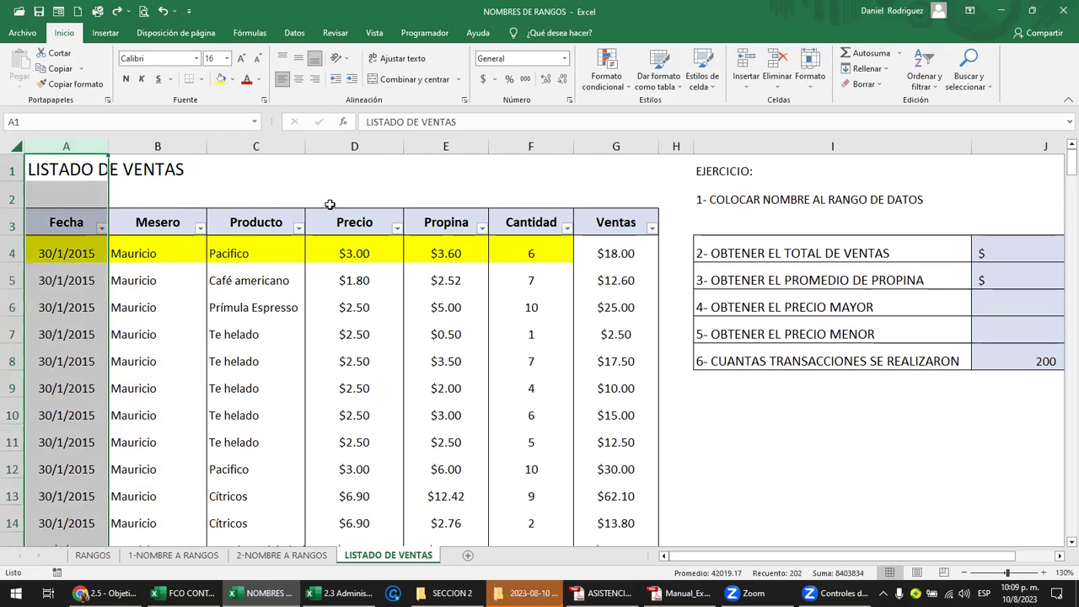
left_click(355, 145)
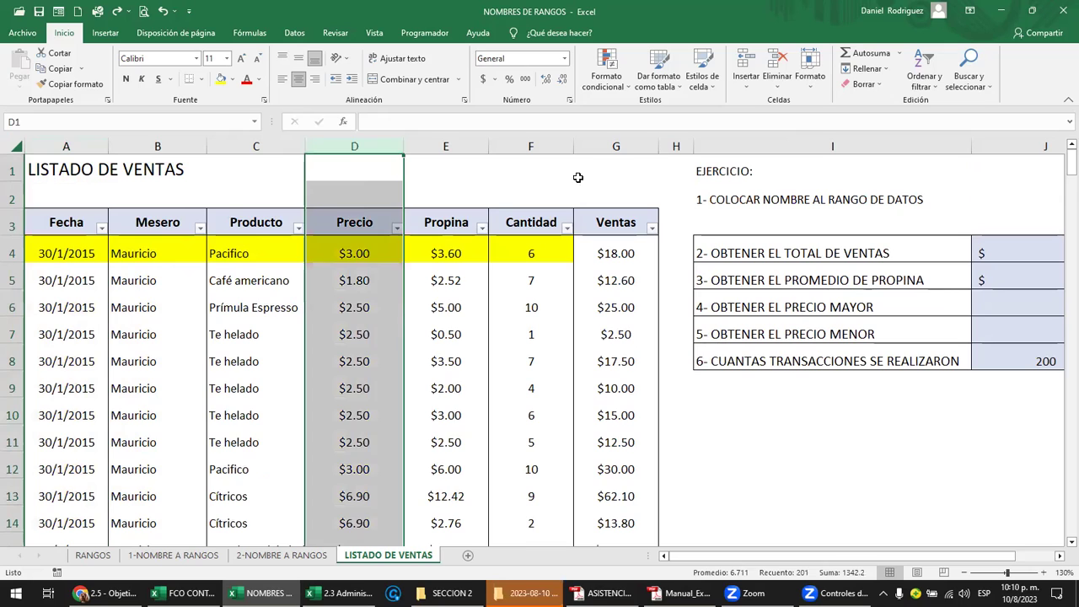
left_click(618, 148)
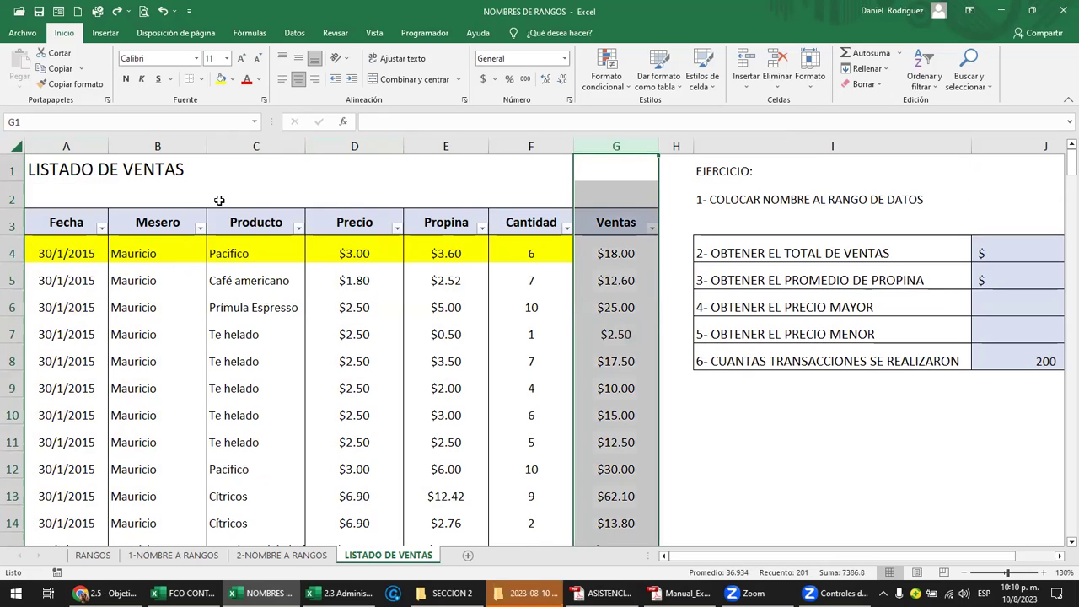
left_click(173, 146)
left_click(271, 228)
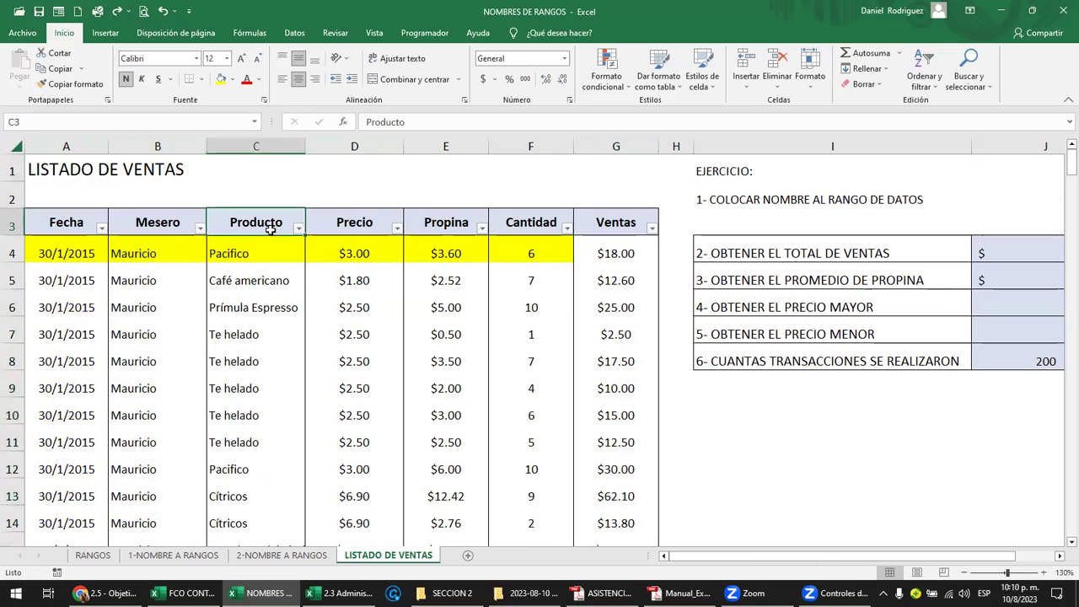
key("Right")
key("Right")
key("Right")
key("Right")
key("Right")
key("Right")
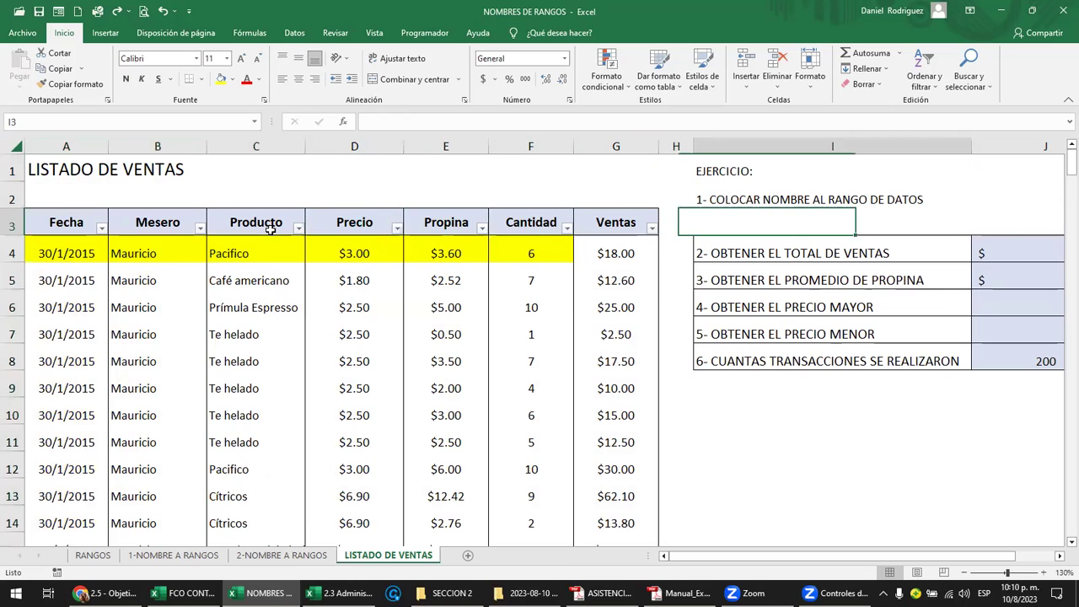
key("Right")
key("Right")
key("Right")
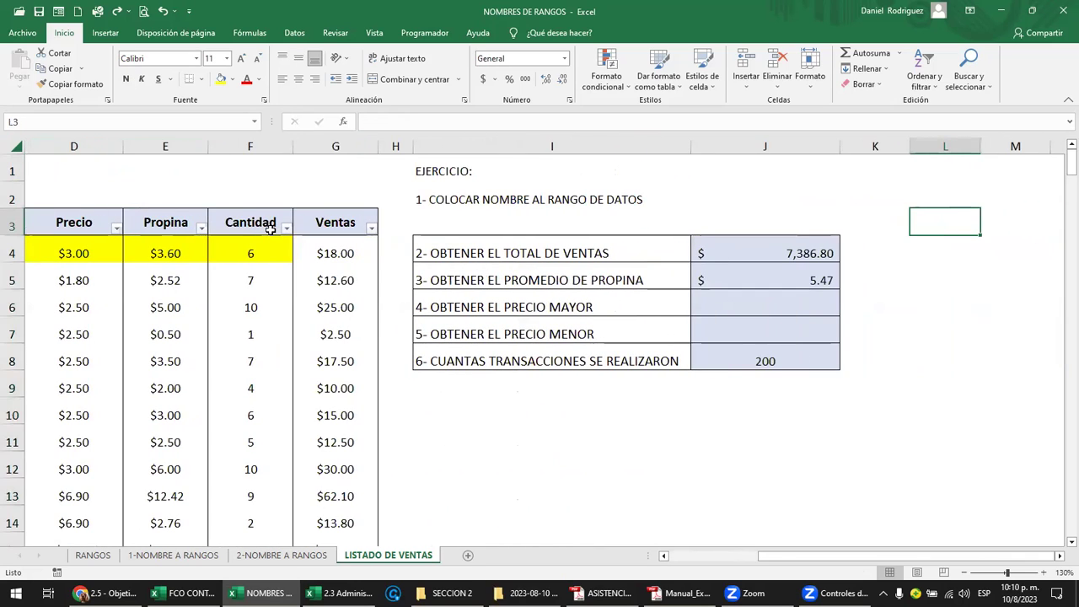